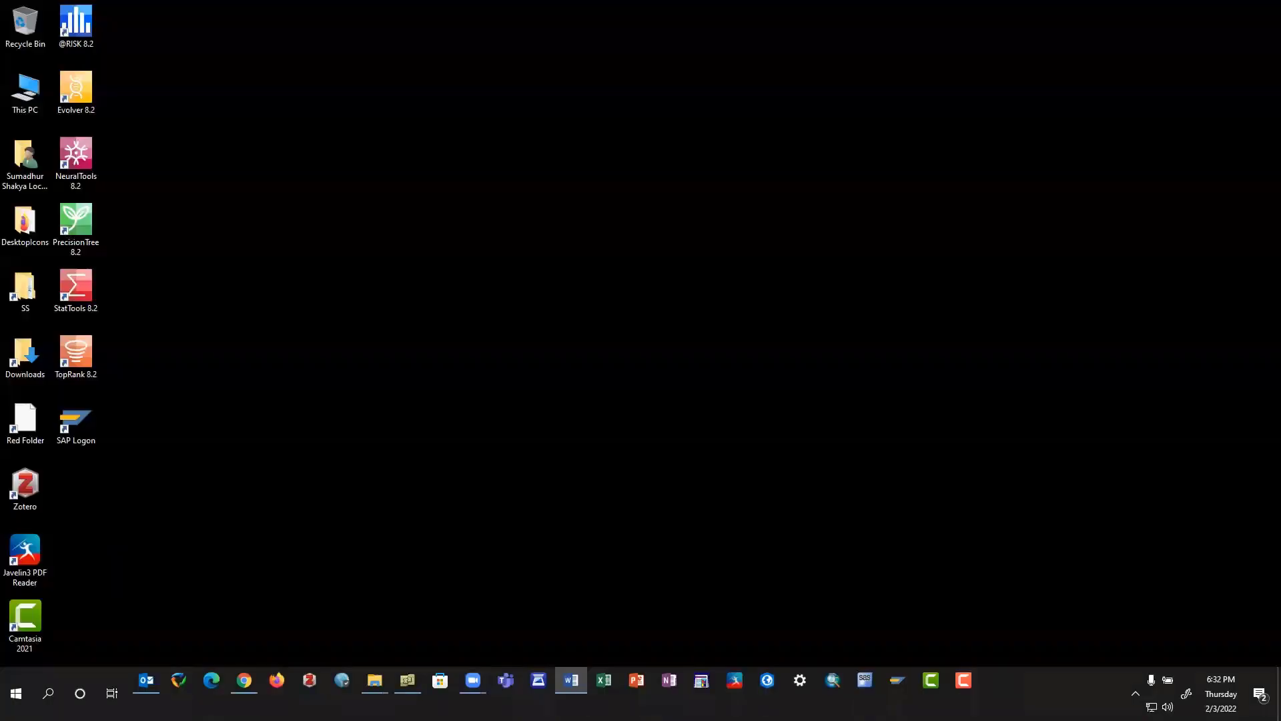
Switch to the xplorer² file manager and extract BUS437_StudentName.zip into the Downloads folder.
left_click(408, 679)
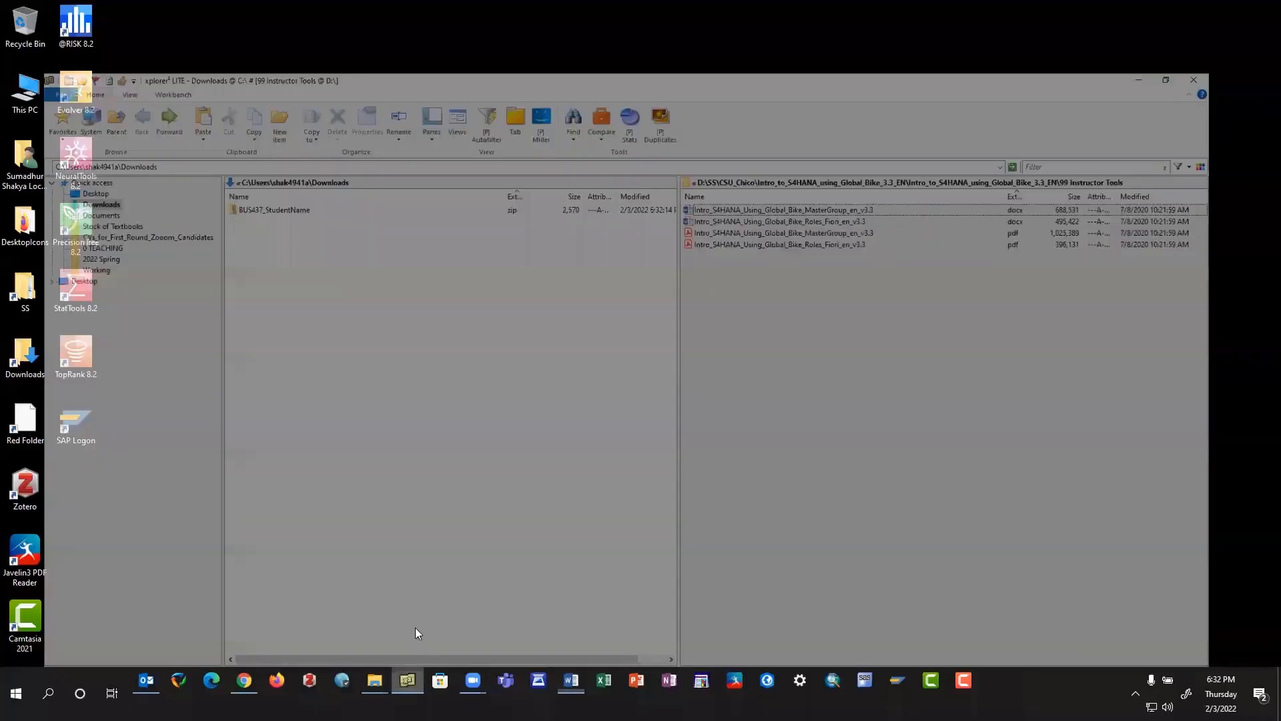
right_click(245, 158)
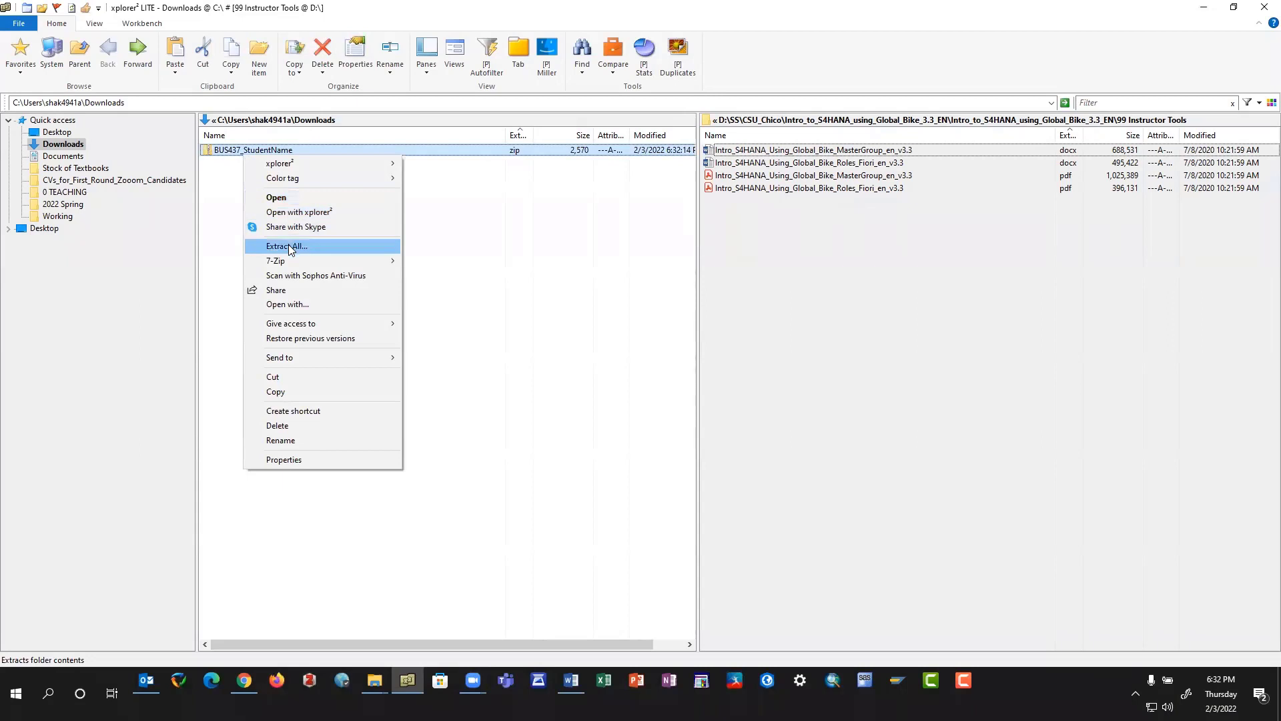
left_click(289, 247)
left_click(756, 468)
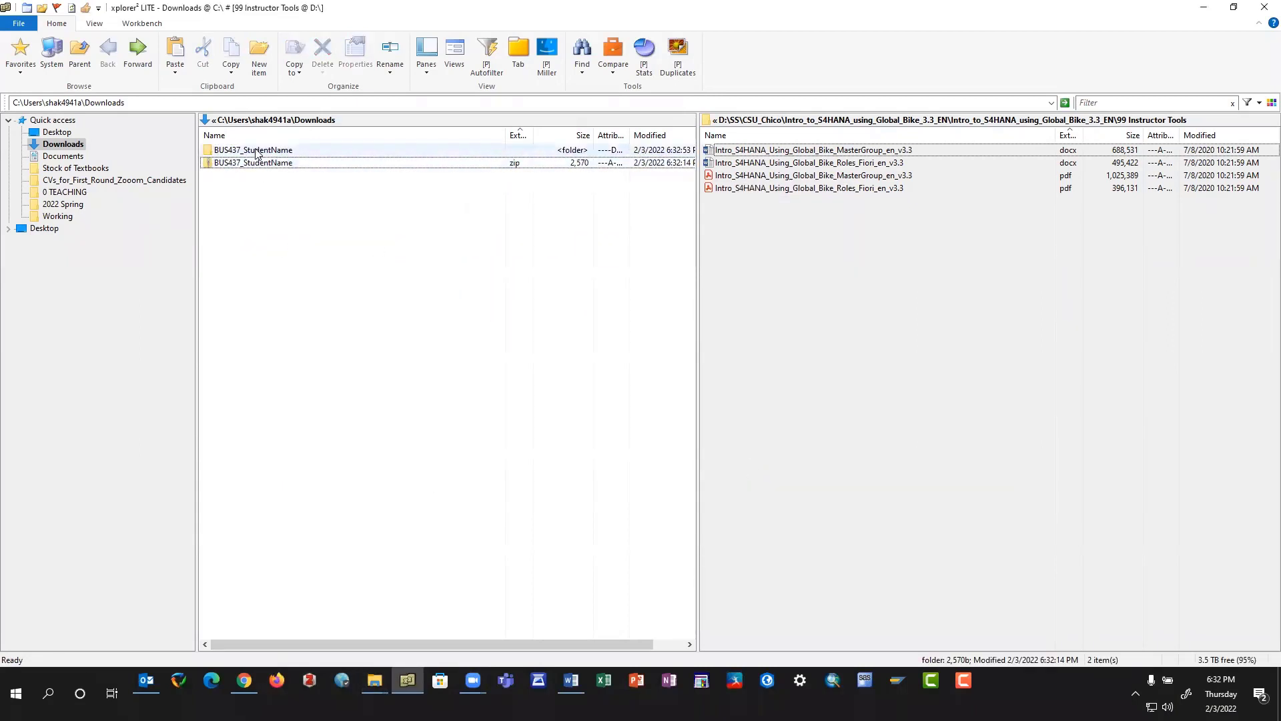
Move the GIS and NON_GIS folders out of GIS_Sample Structure, up into the BUS437_StudentName folder.
double_click(257, 151)
double_click(257, 151)
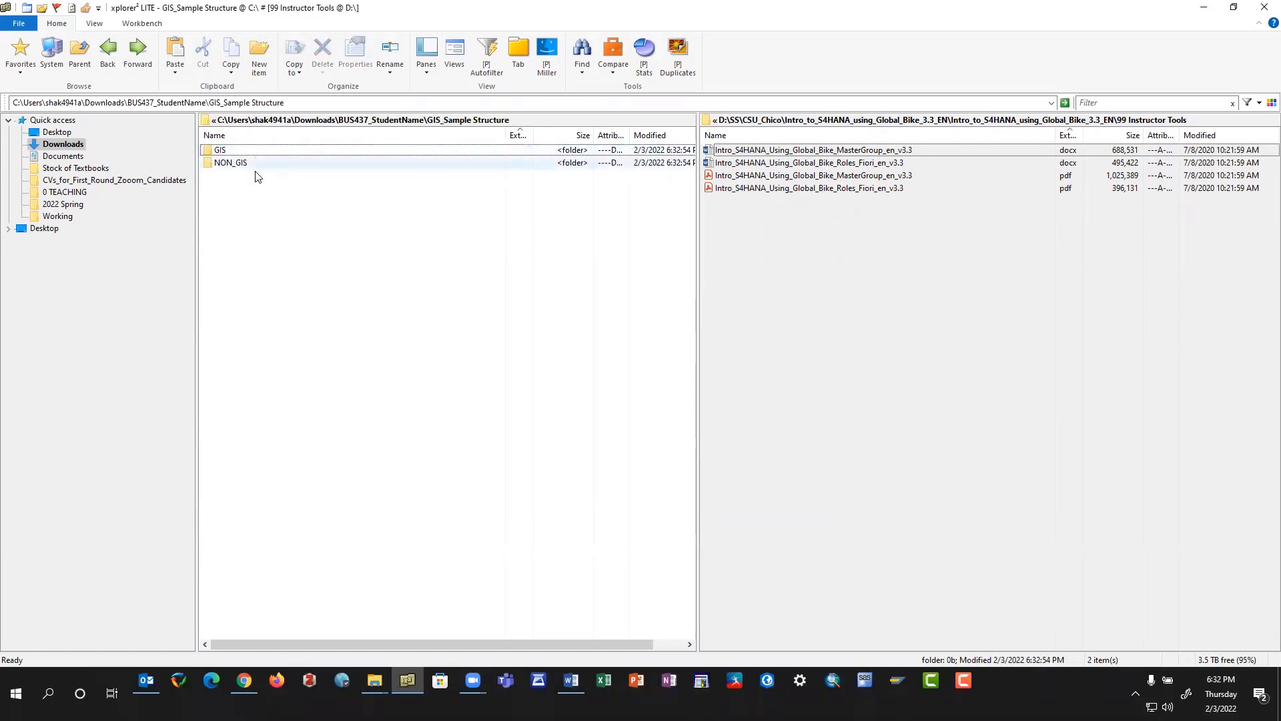
left_click_drag(256, 178, 227, 157)
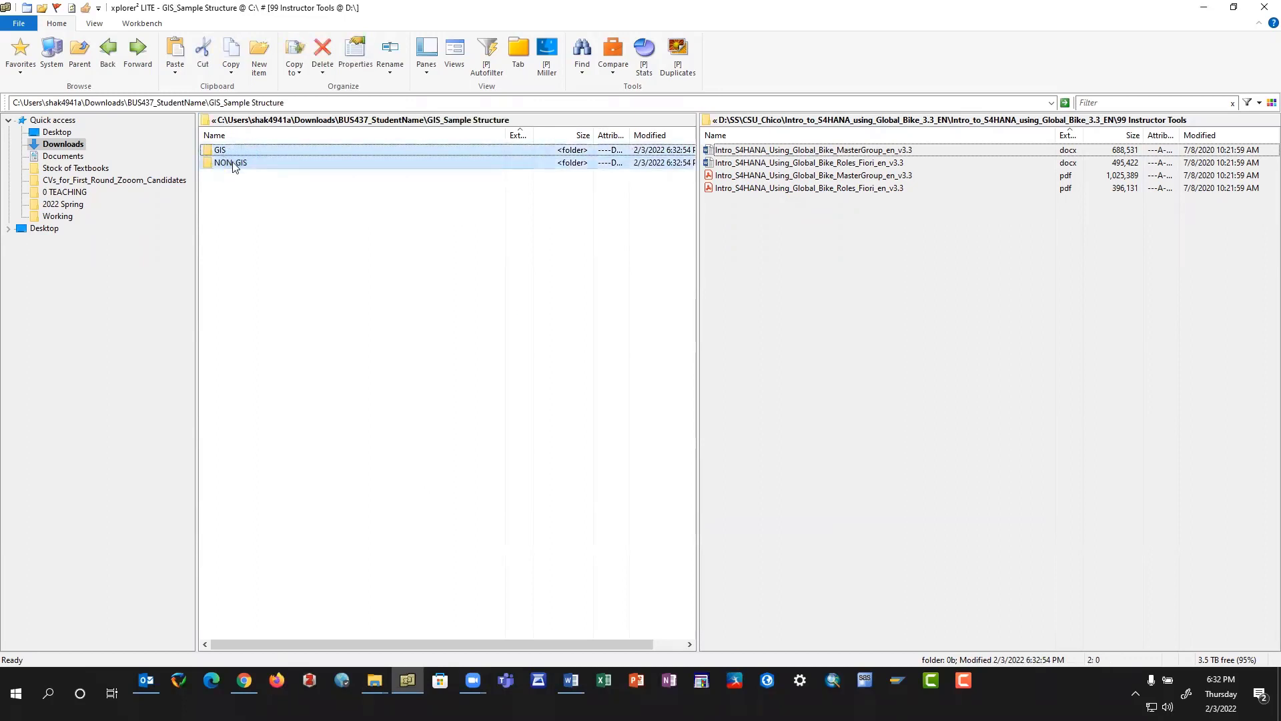
left_click(71, 58)
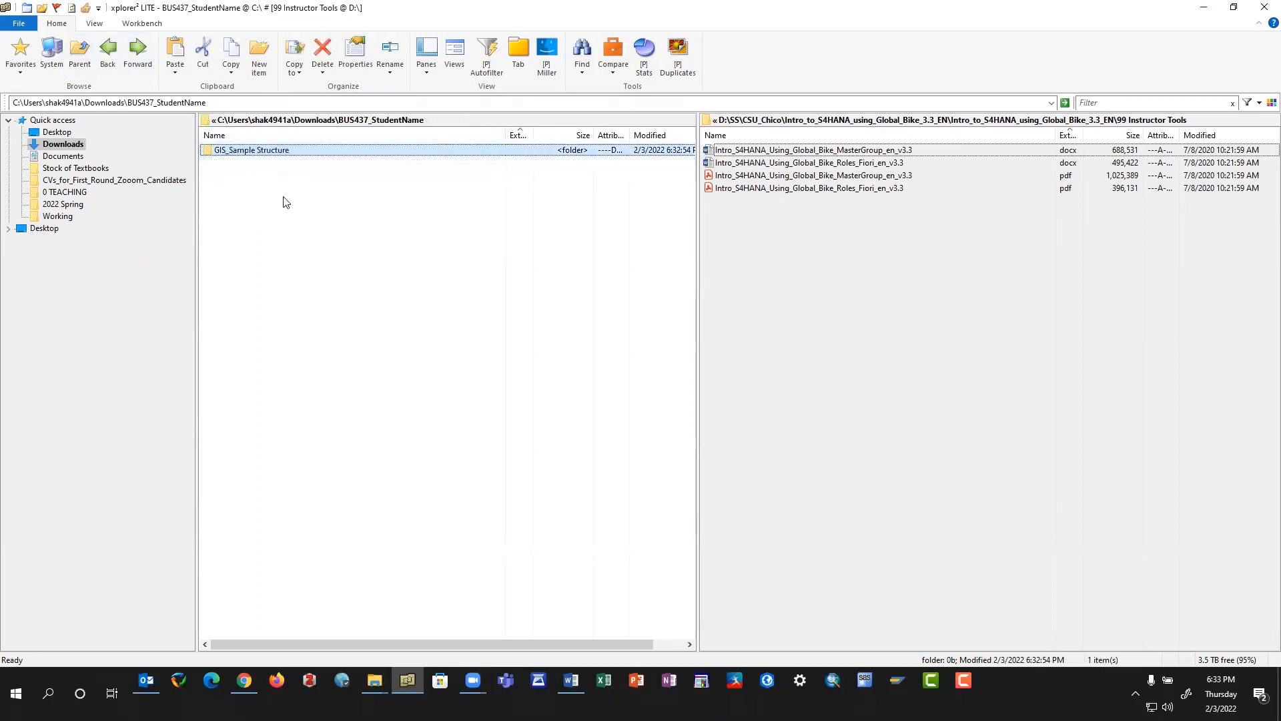
left_click(319, 246)
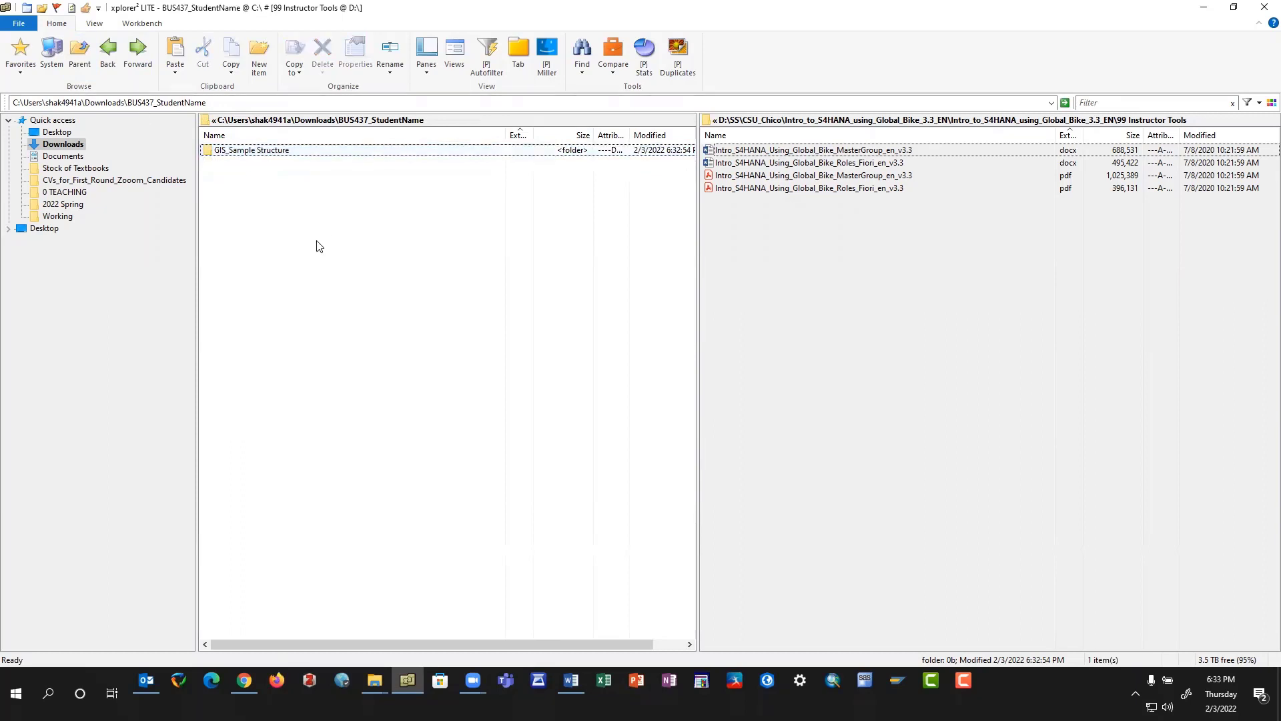
key("ctrl+v")
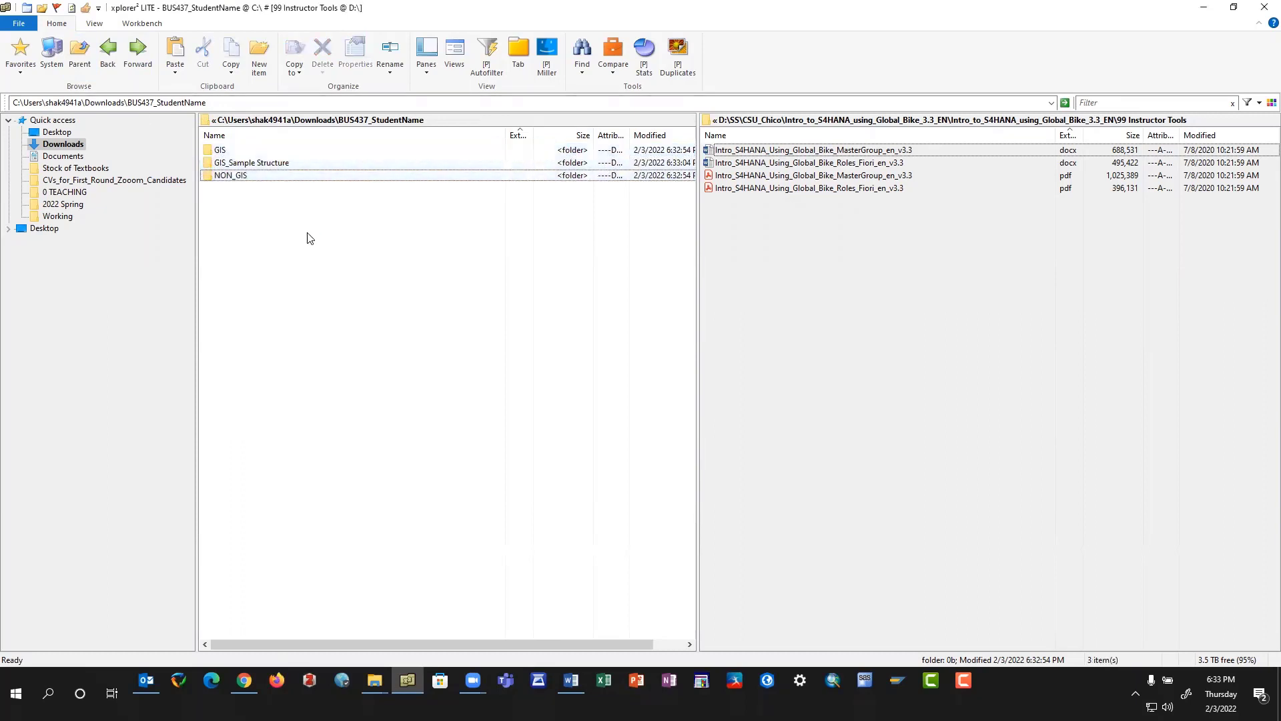
Permanently delete the emptied GIS_Sample Structure folder.
left_click(244, 164)
key("shift+Delete")
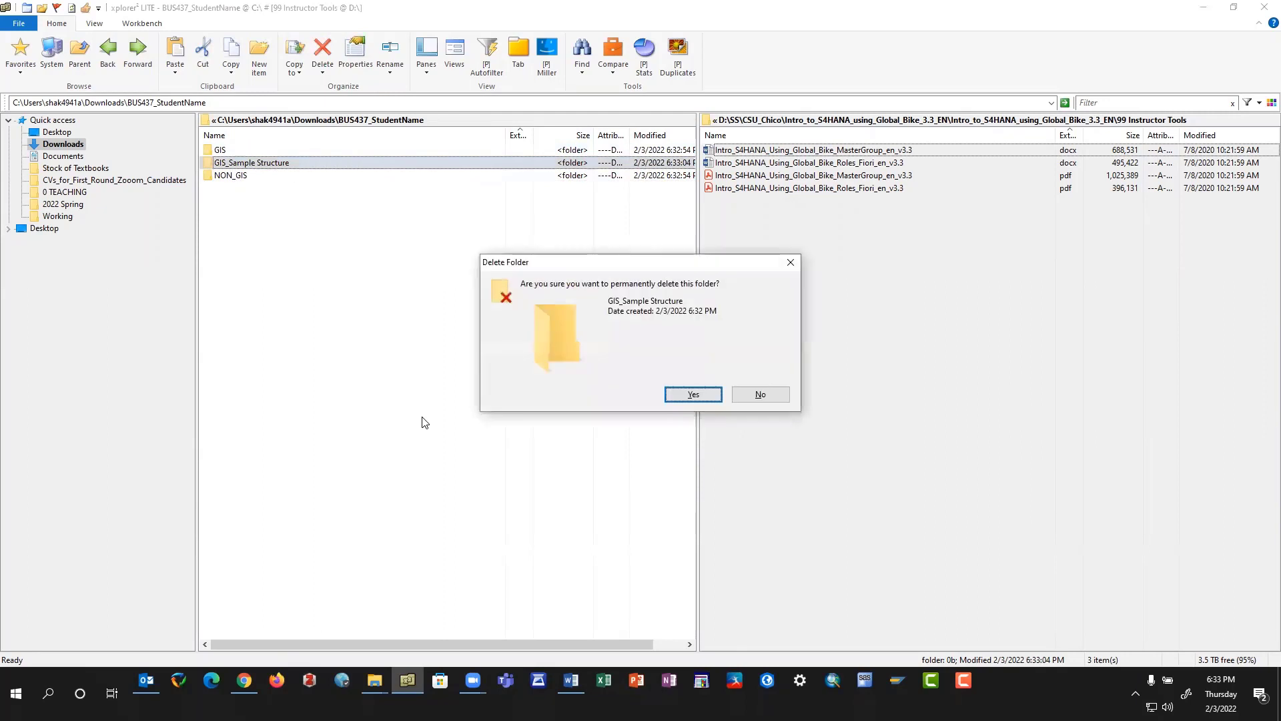
key("Return")
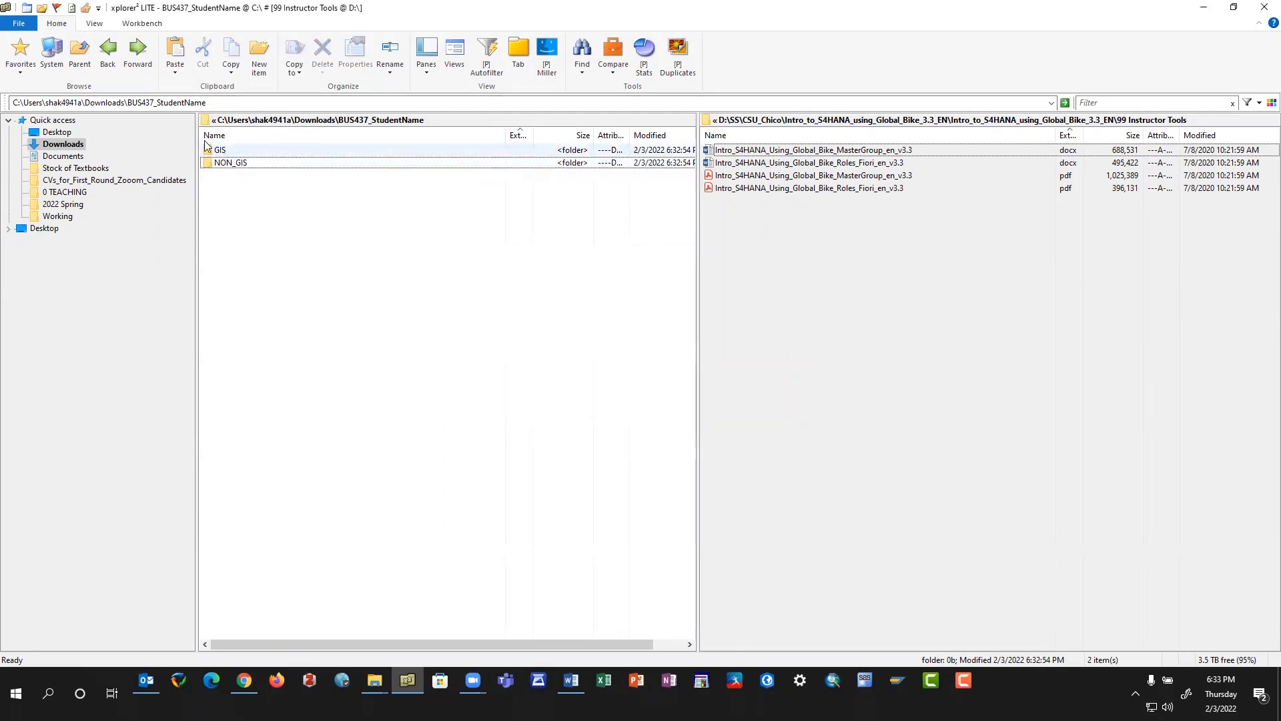
Rename the extracted folder in Downloads, replacing the StudentName part after BUS437_ with the student's own name.
left_click(85, 55)
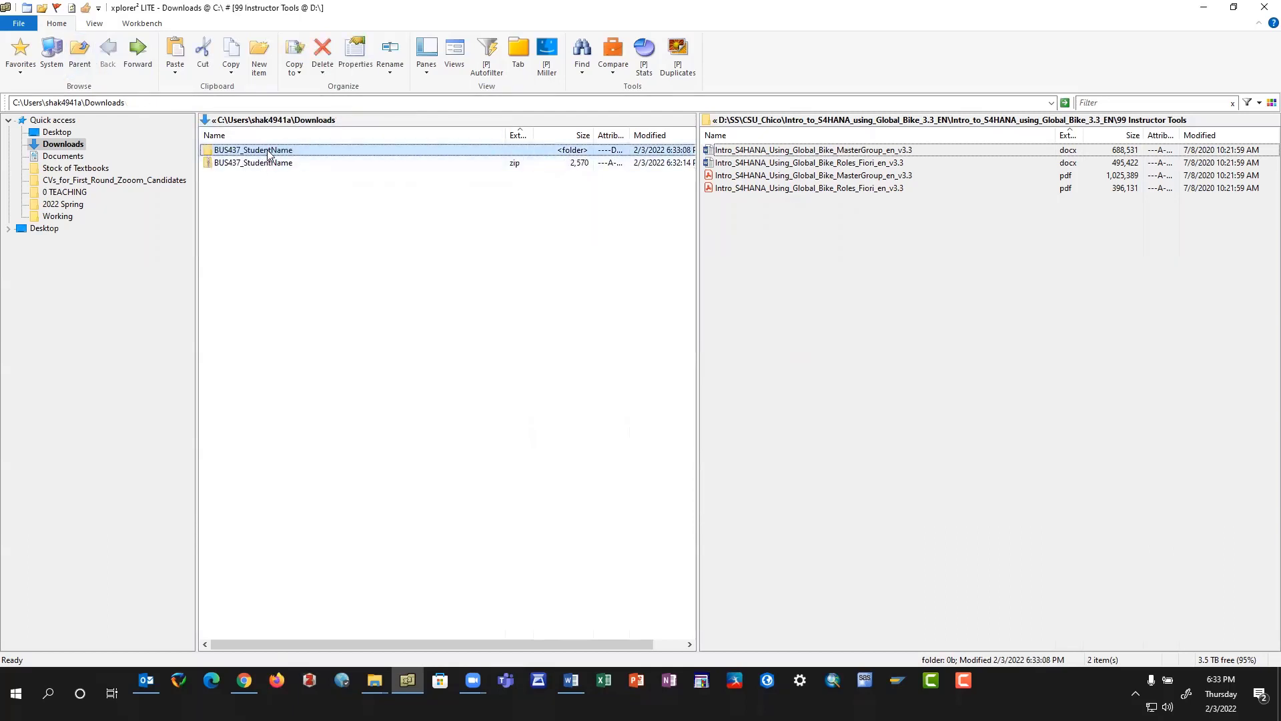
left_click(268, 152)
left_click_drag(244, 149, 313, 152)
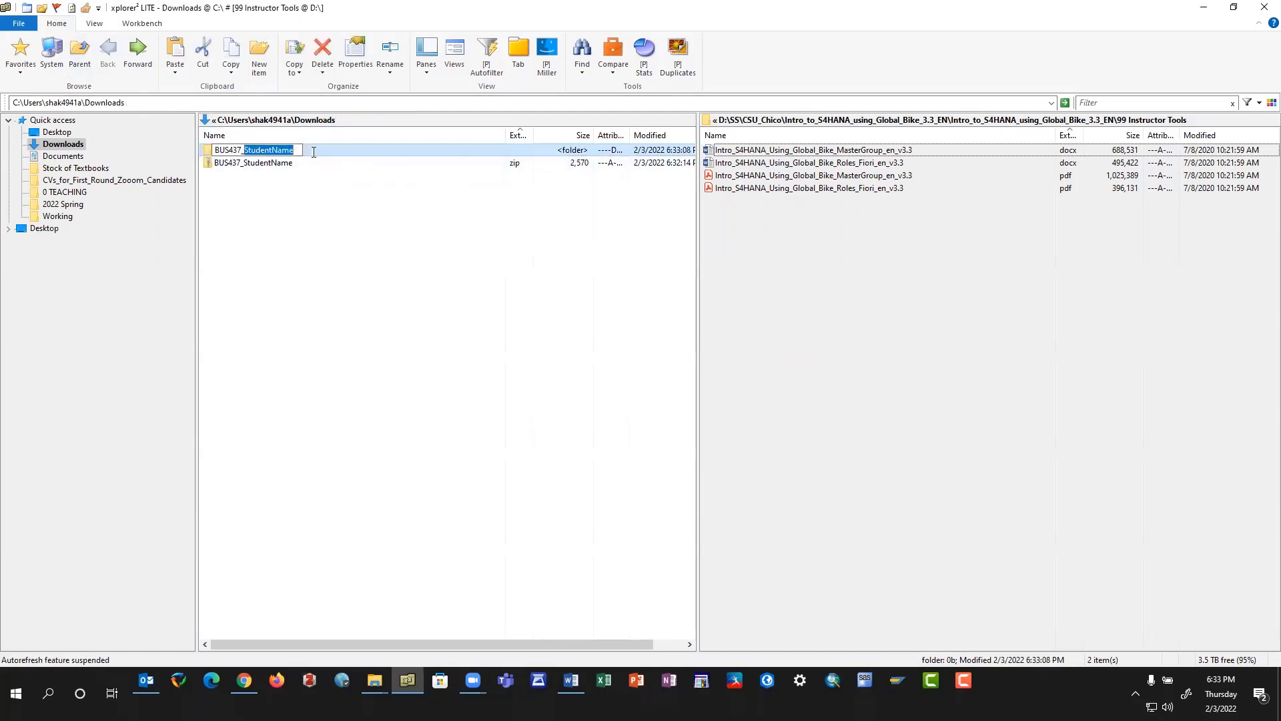
type("ShakyaShakya")
key("Return")
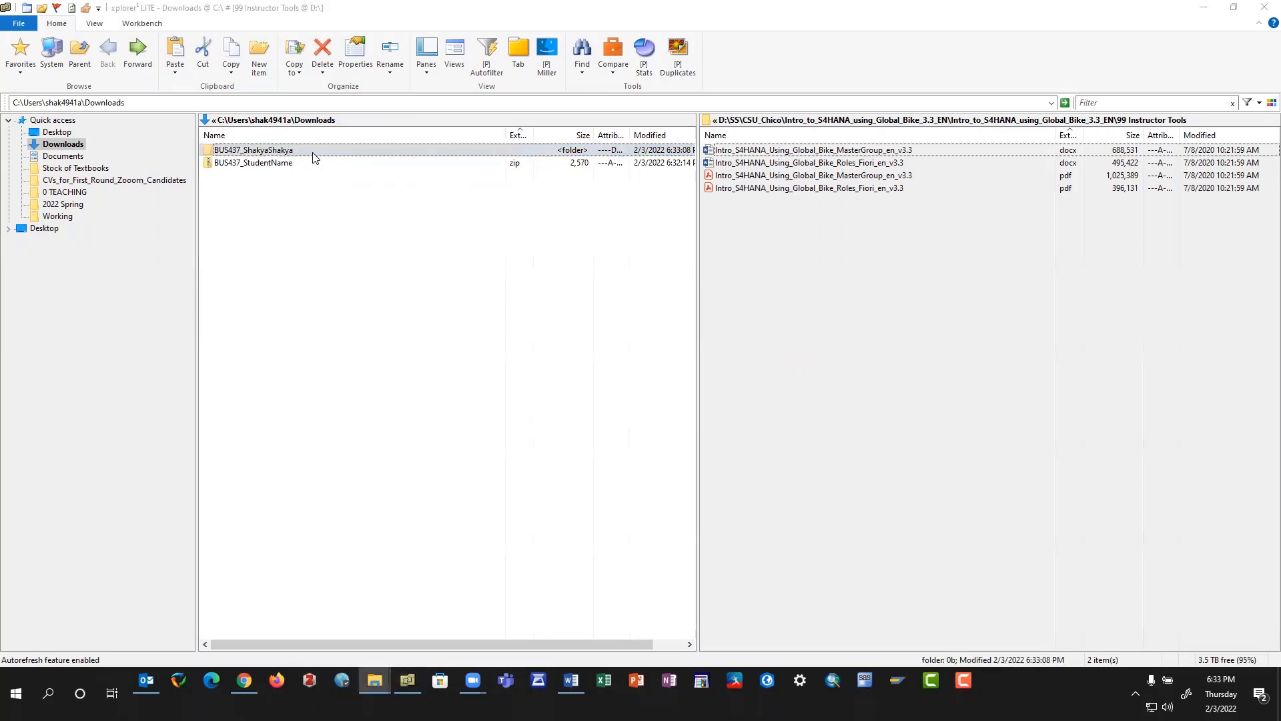
Show the renamed folder's GIS subfolder in the second file pane and return the first pane to Downloads.
double_click(245, 153)
left_click(245, 154)
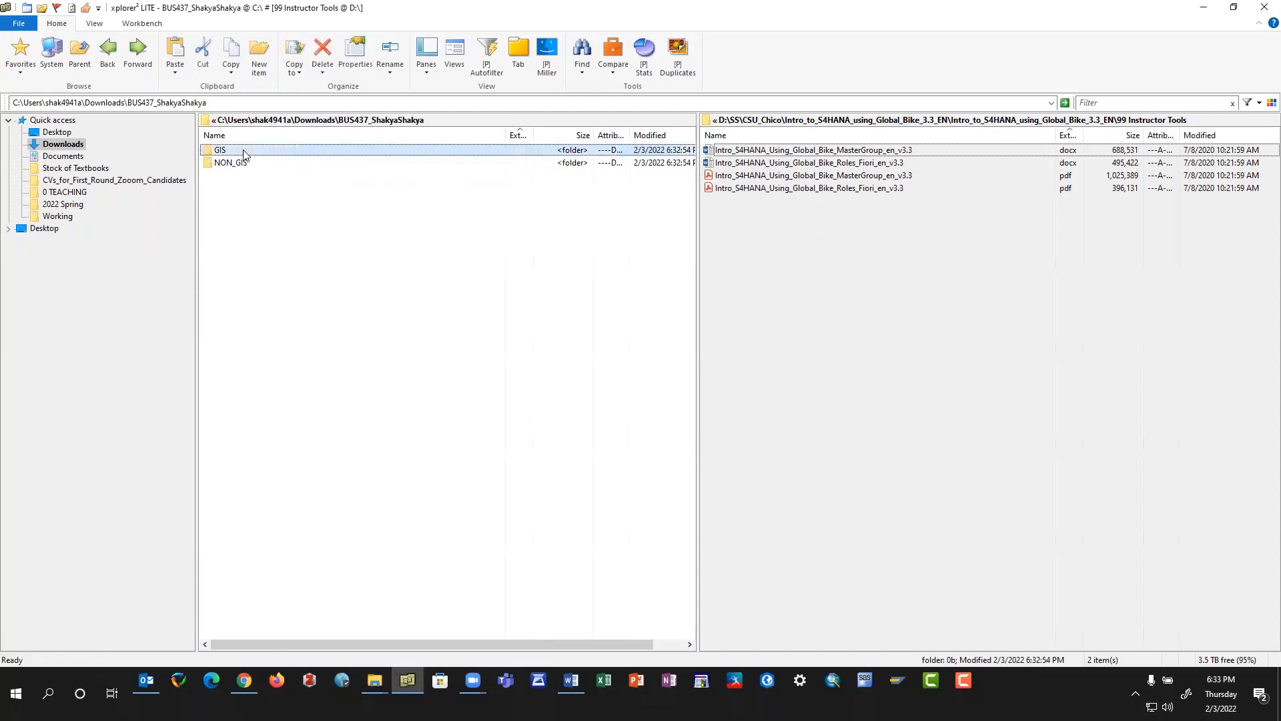
double_click(244, 154)
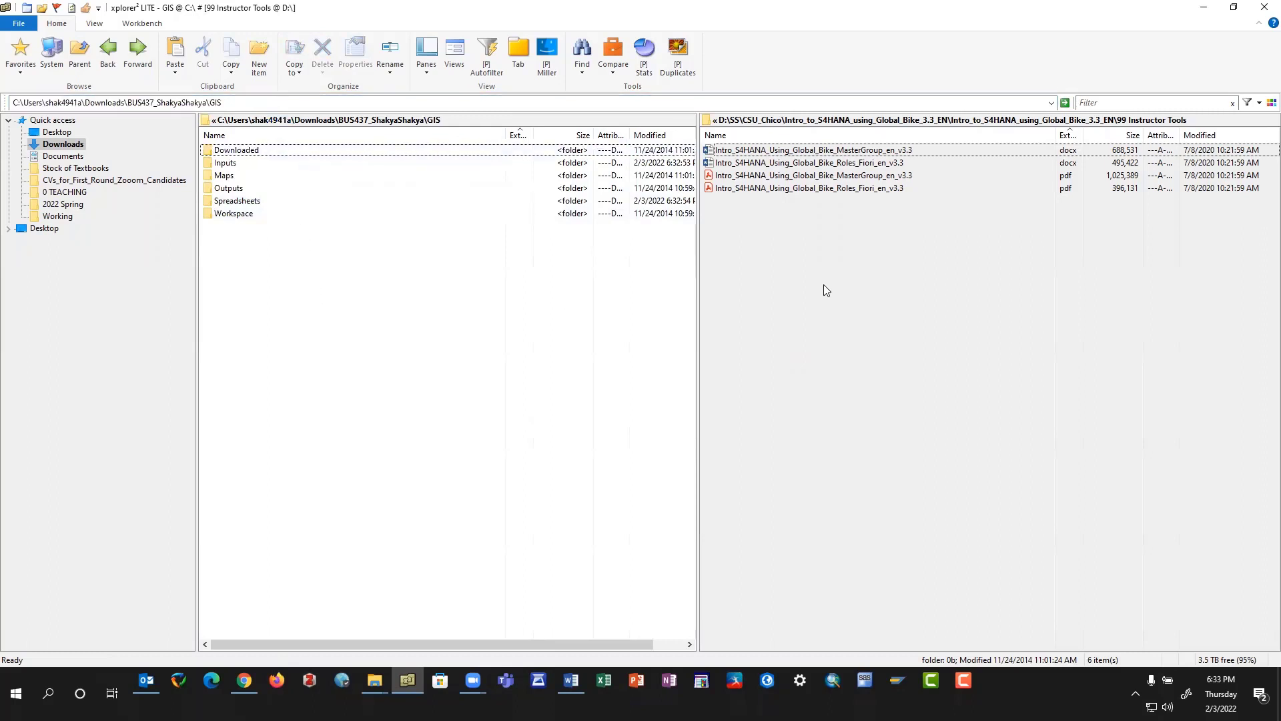
left_click(817, 259)
type("C:\\Users\\shak4941a\\Downloads\\BUS437_ShakyaShakya\\GIS")
key("Return")
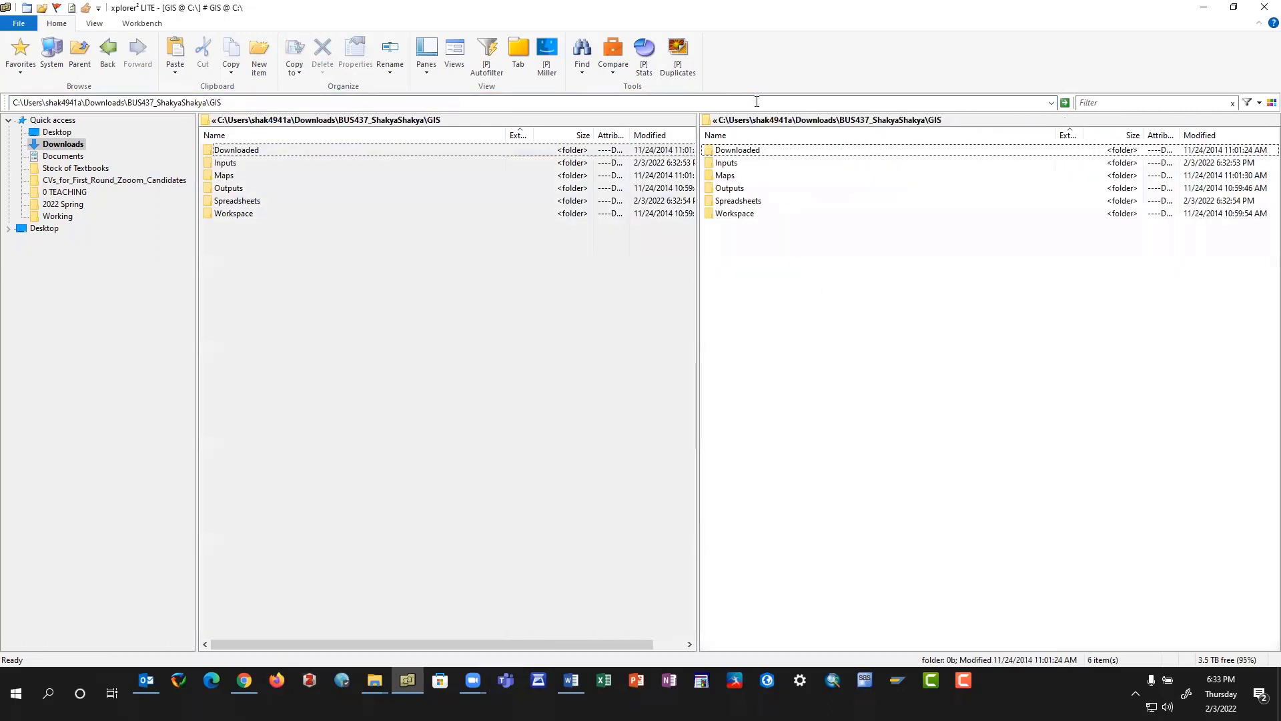
left_click(250, 349)
left_click(64, 146)
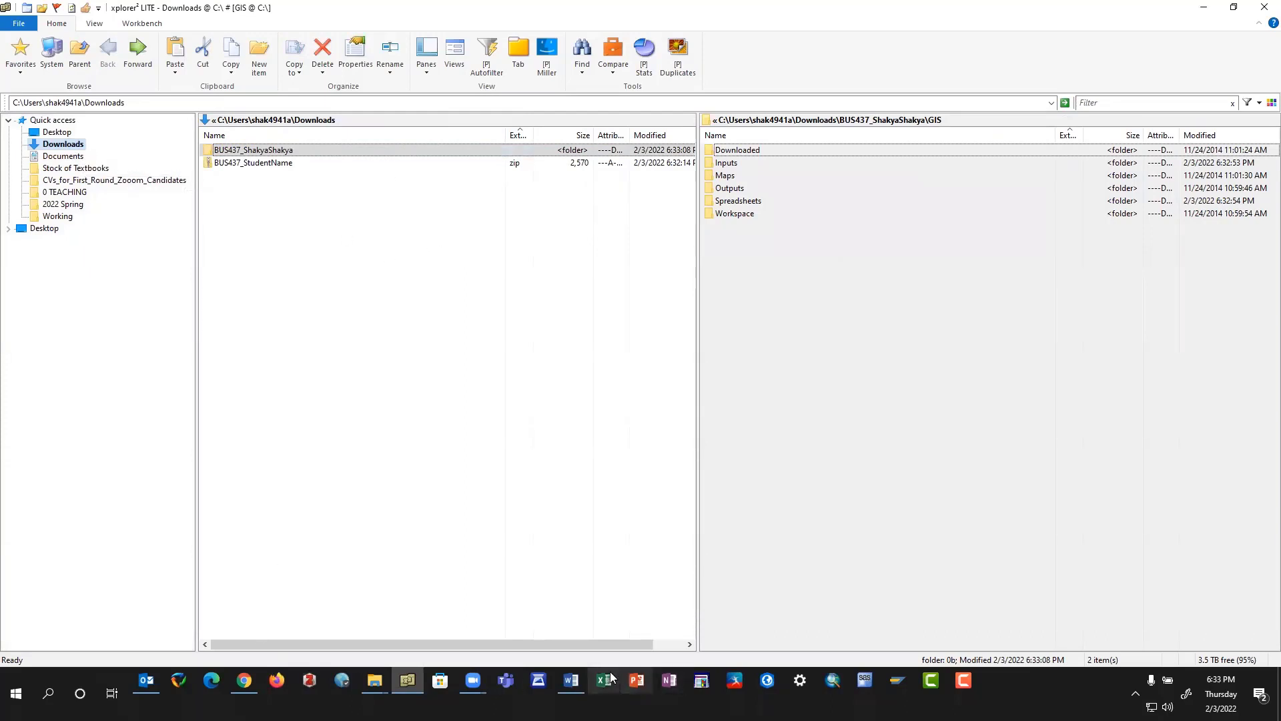
Switch to the Word document "data list" and arrange it side by side with the file manager.
left_click(570, 680)
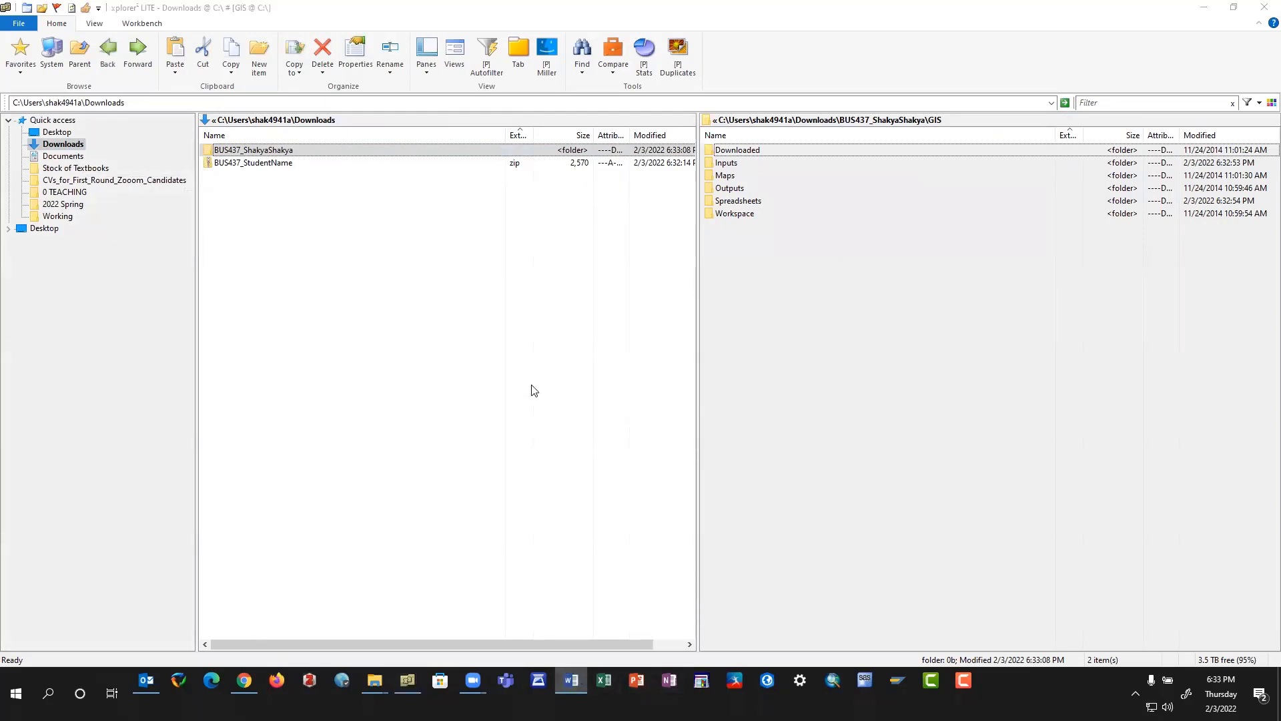
left_click(571, 678)
left_click(571, 678)
left_click_drag(1280, 99, 871, 99)
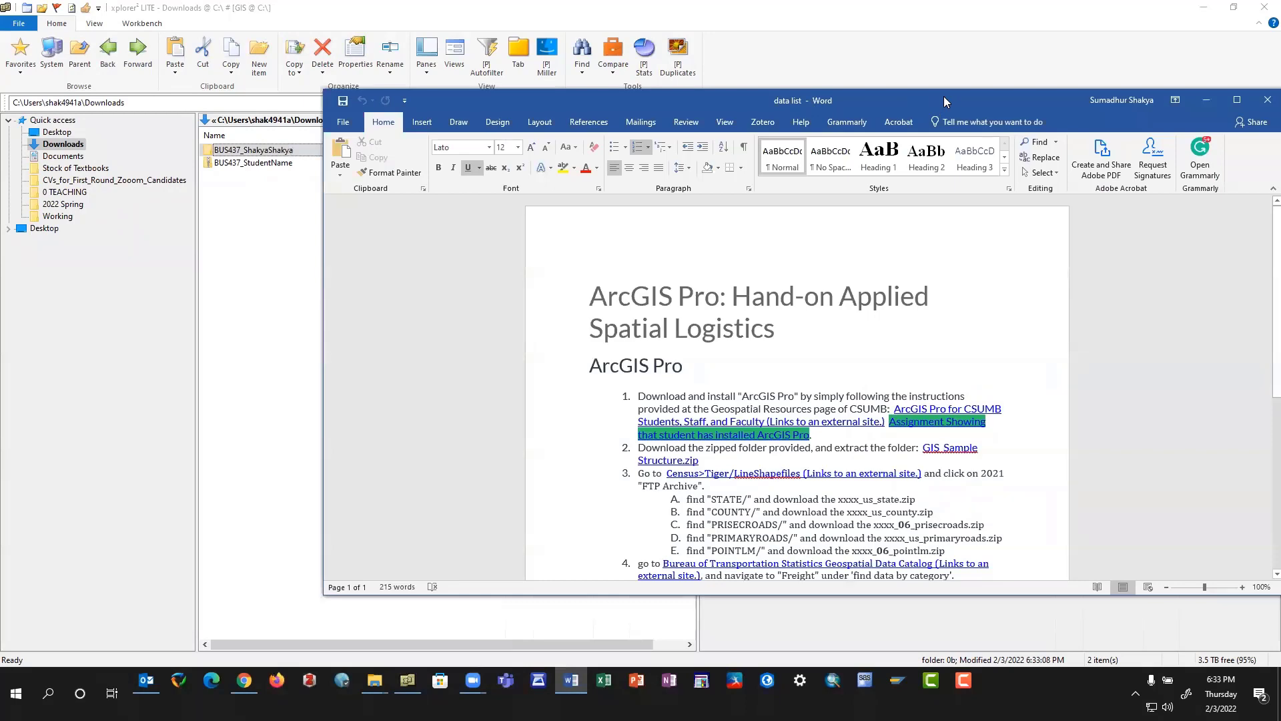
key("super+Right")
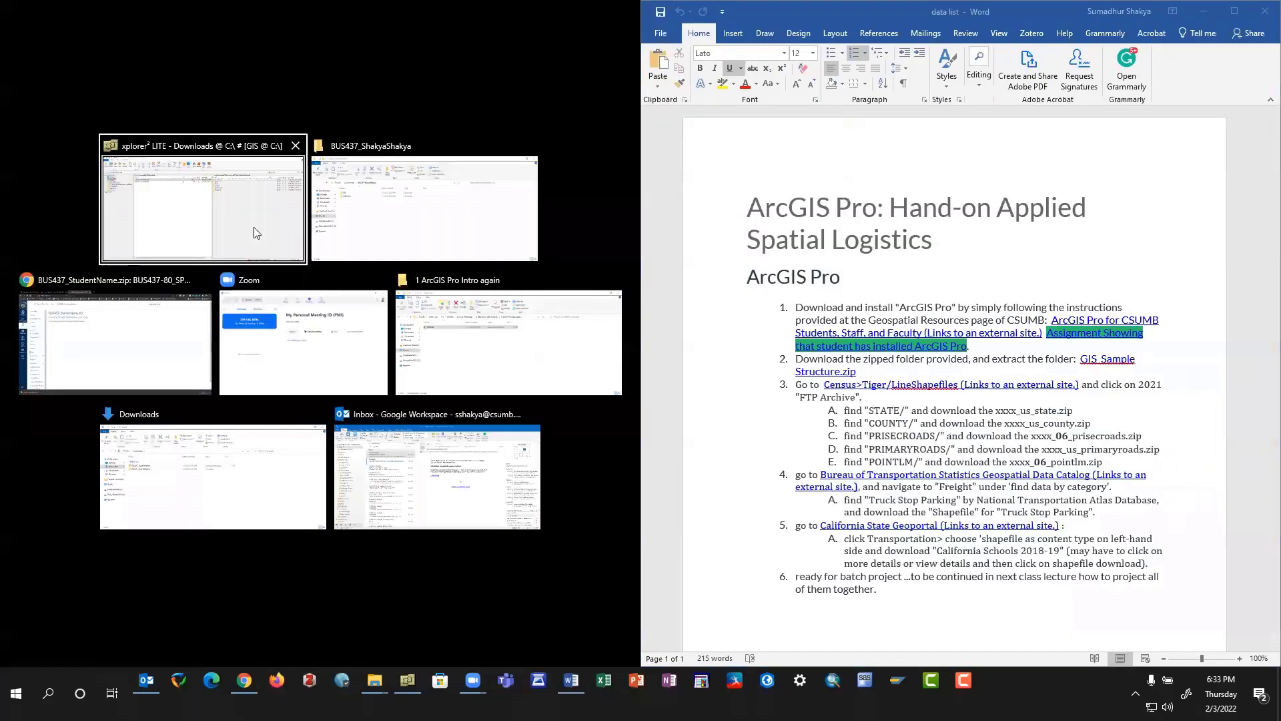
key("Return")
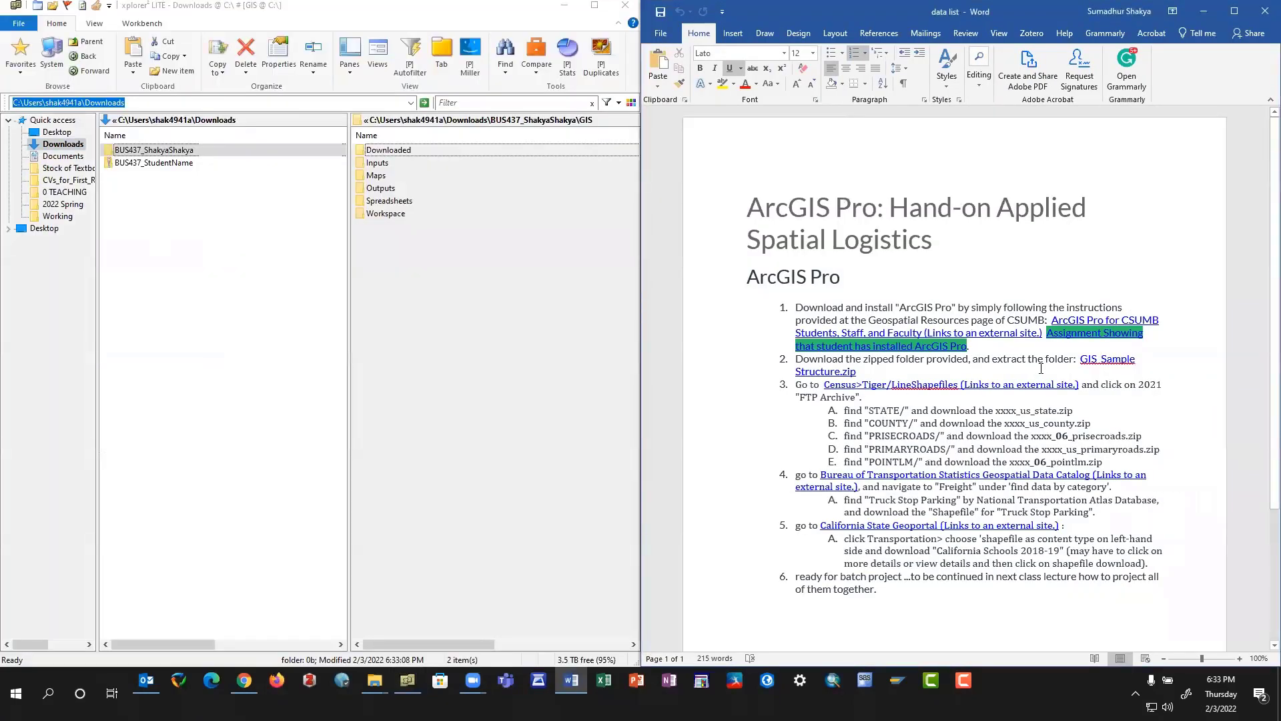
Follow the document's Census TIGER/Line link, place the browser beside the document, and open the 2021 FTP Archive.
left_click(927, 397)
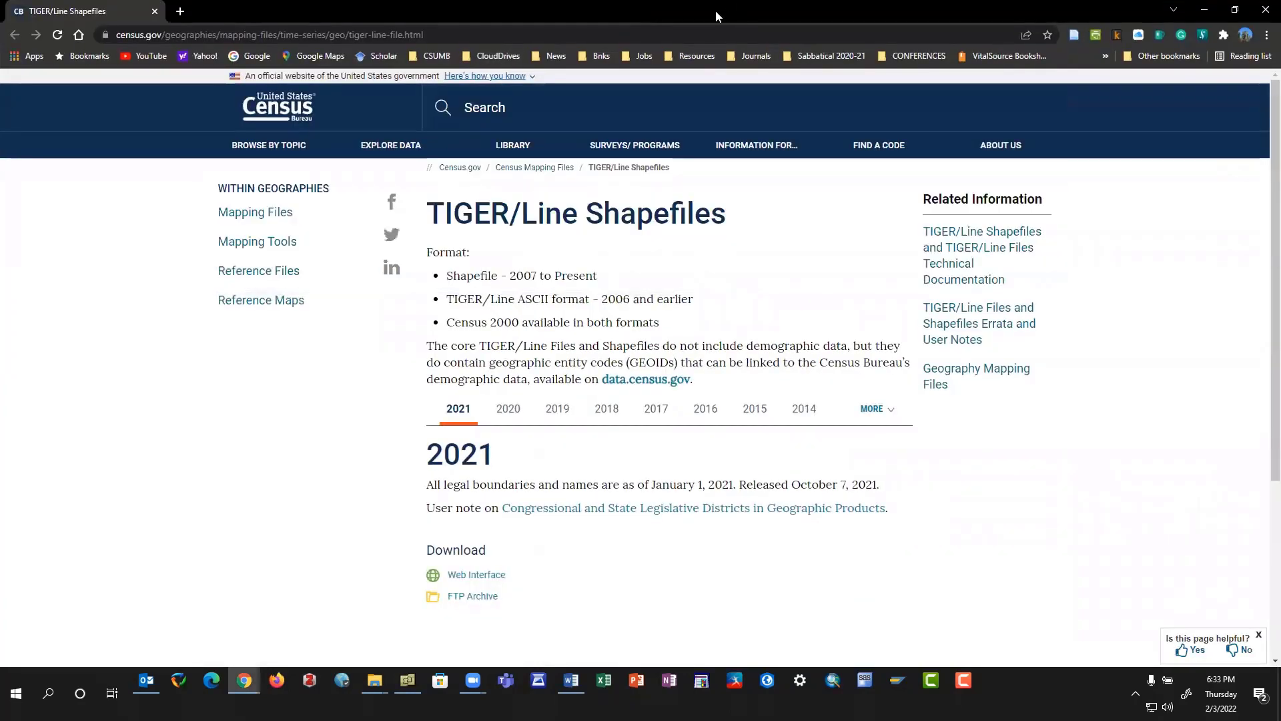
double_click(716, 16)
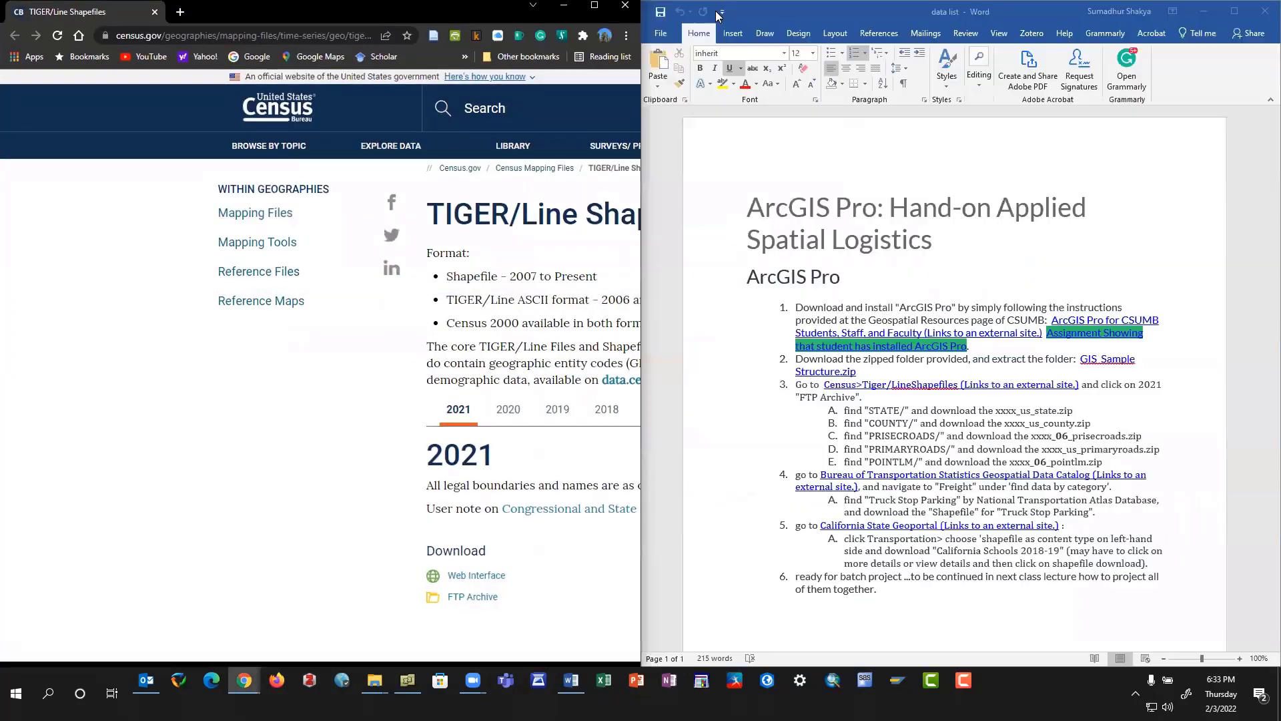
left_click(903, 412)
scroll(200, 350, "down", 4)
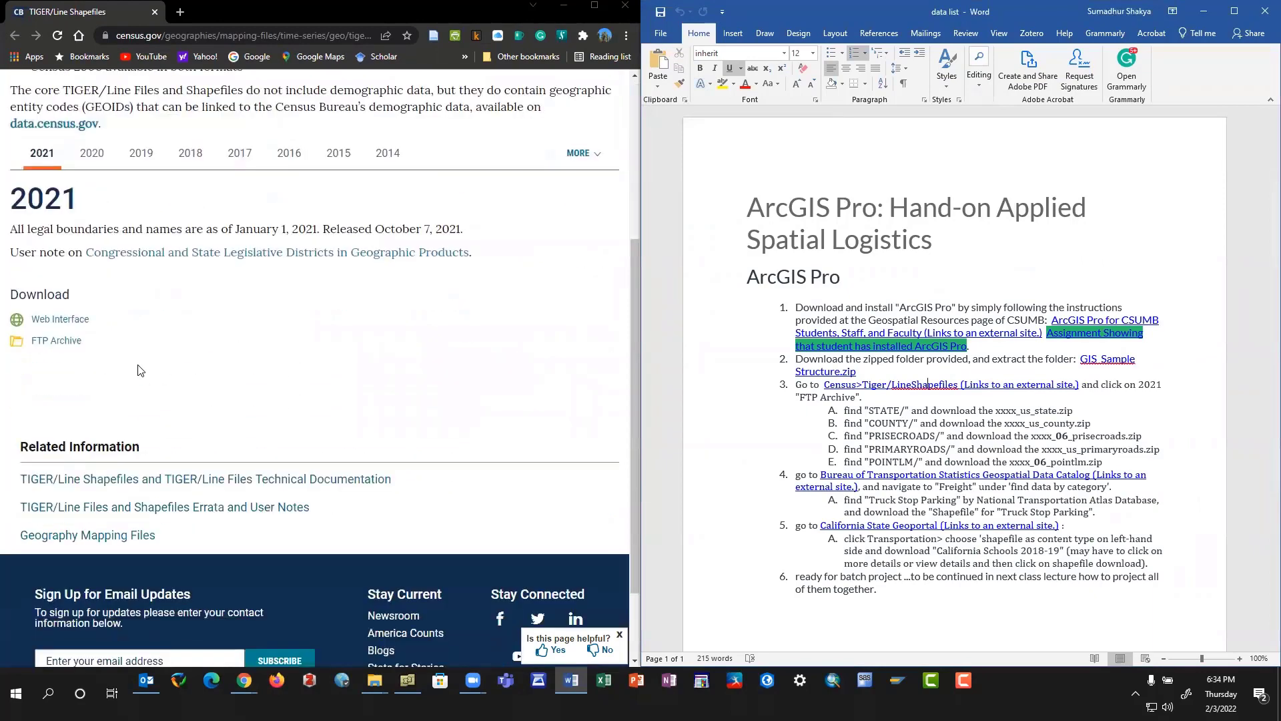
left_click(72, 343)
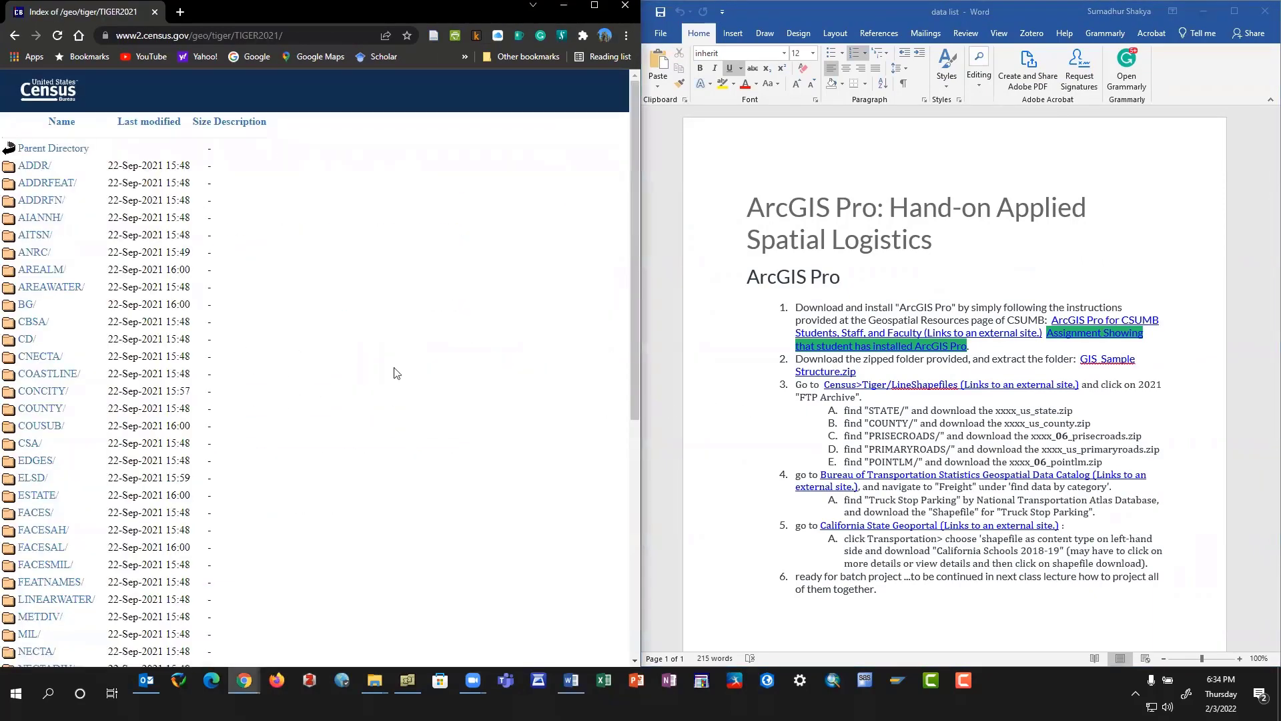
Download tl_2021_us_state.zip from the archive's STATE/ directory, opened in a separate tab, and close that tab.
left_click(904, 429)
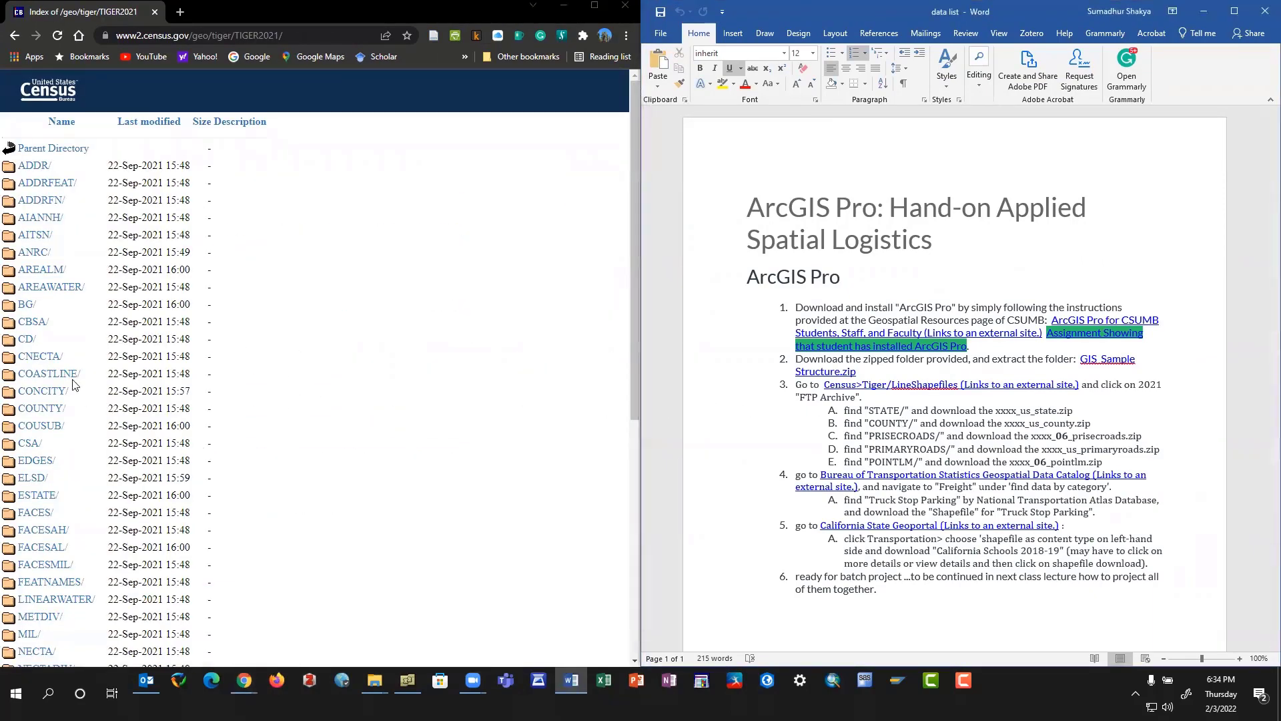
scroll(73, 408, "down", 4)
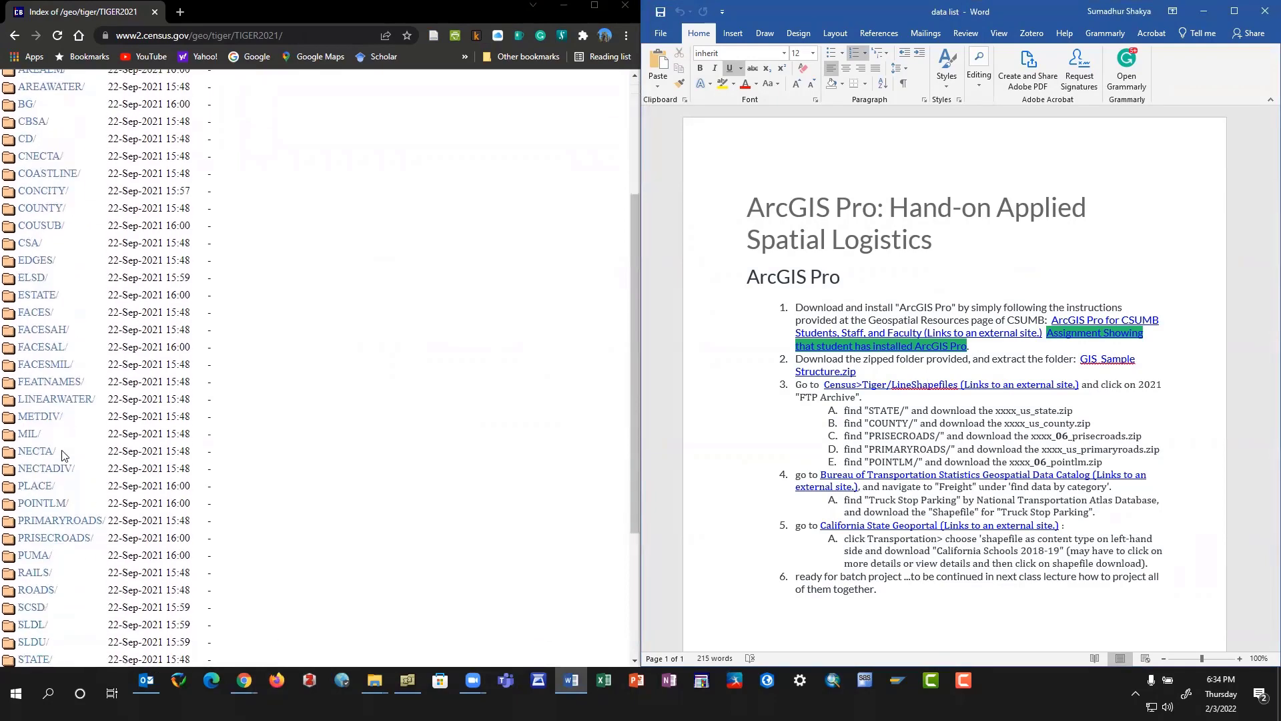
scroll(62, 454, "down", 1)
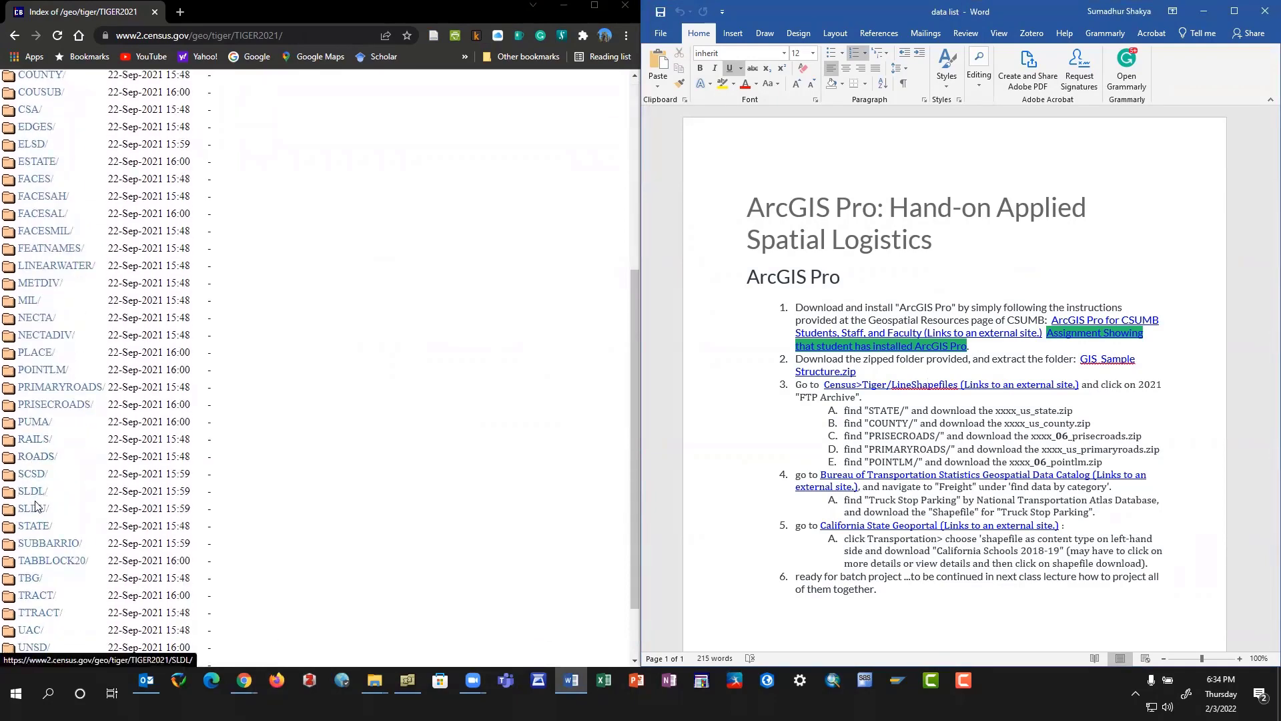
middle_click(37, 526)
left_click(247, 13)
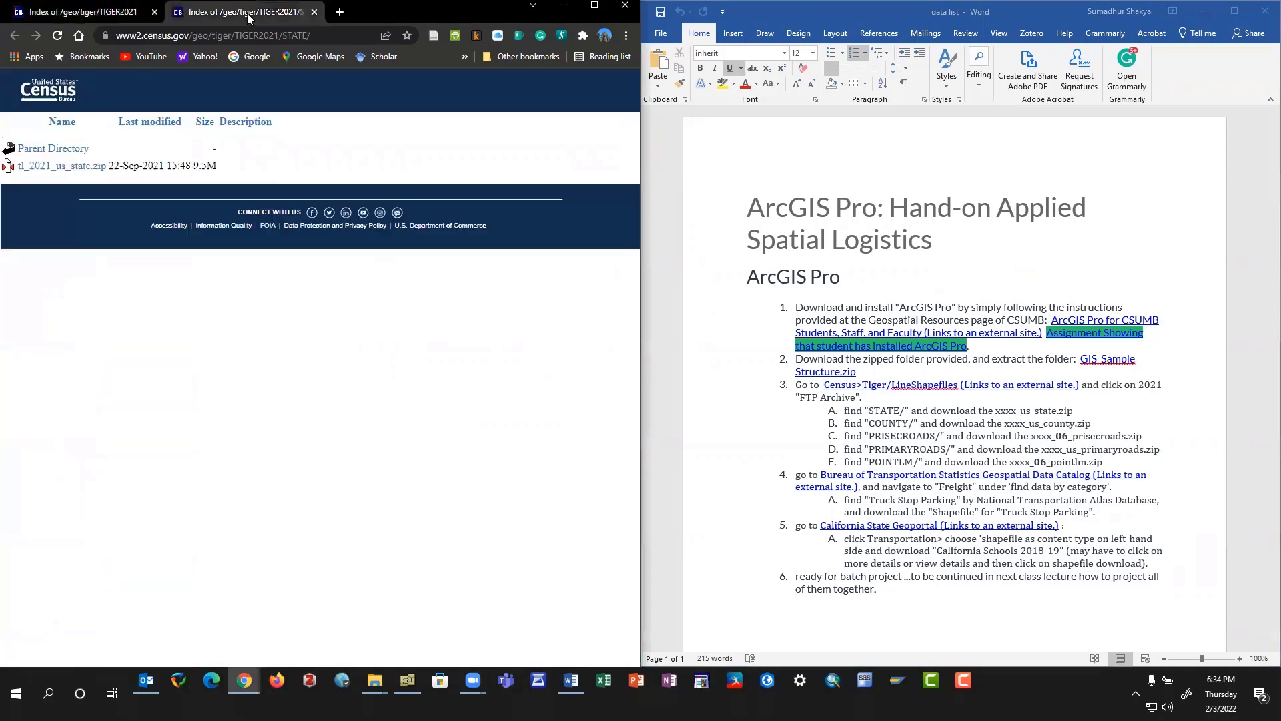
left_click(105, 174)
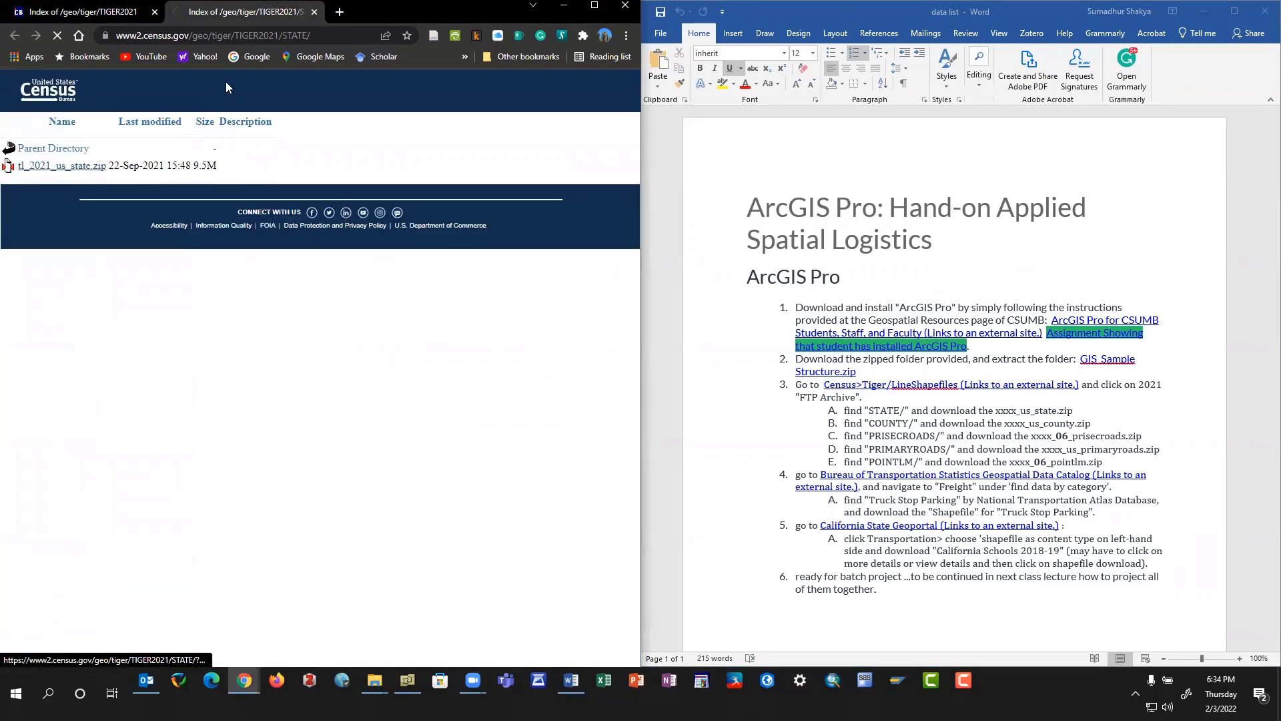
left_click(314, 12)
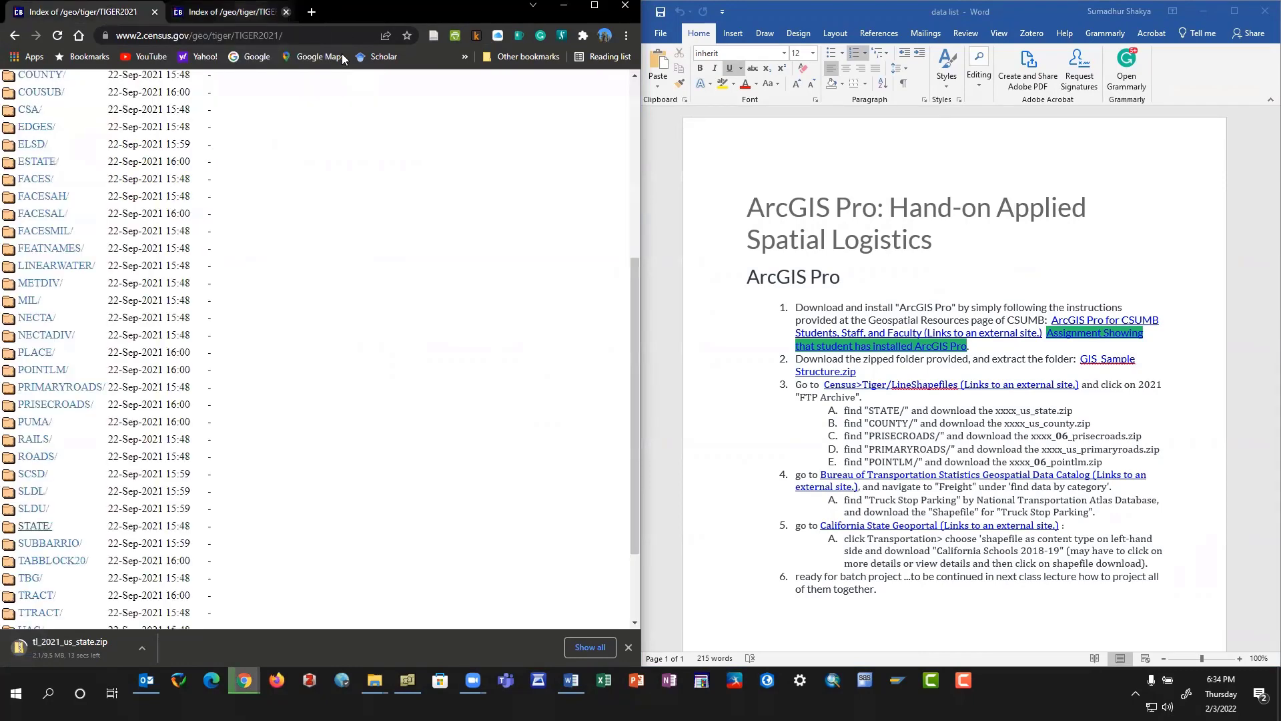
Open the archive's COUNTY/ directory in a separate tab and download tl_2021_us_county.zip.
scroll(66, 220, "up", 6)
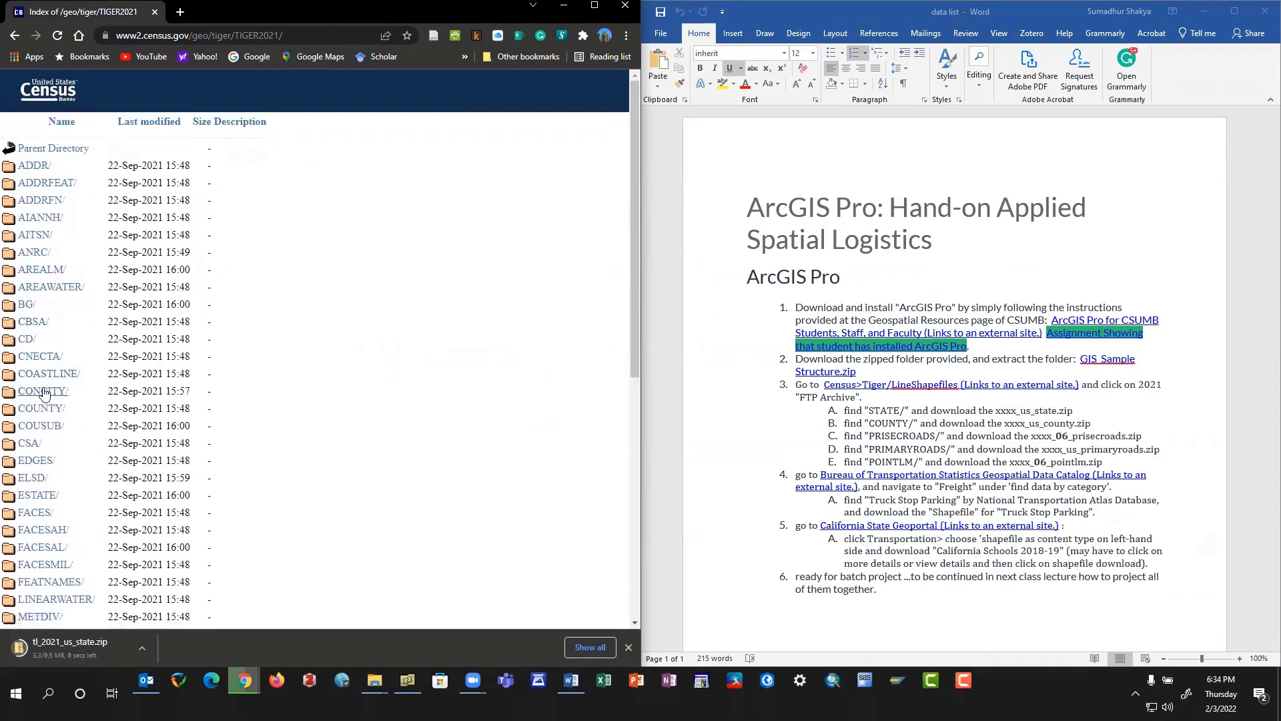
middle_click(42, 410)
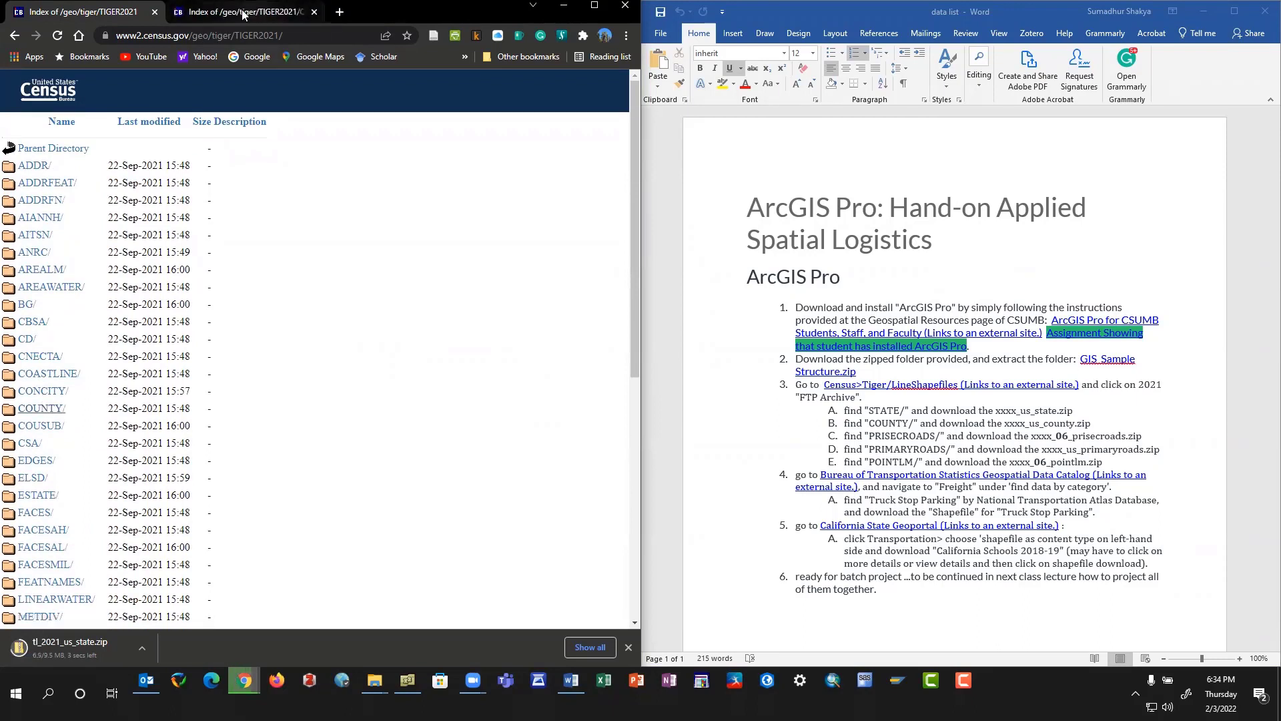
left_click(239, 13)
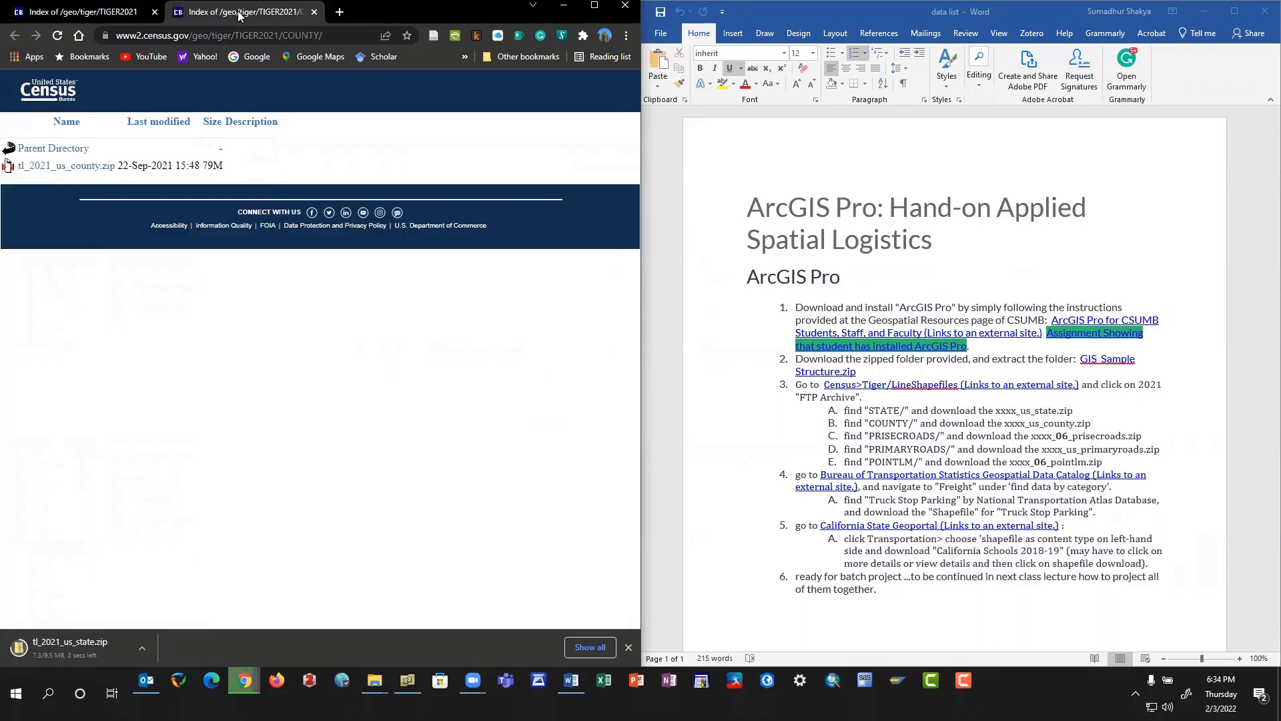
left_click(103, 166)
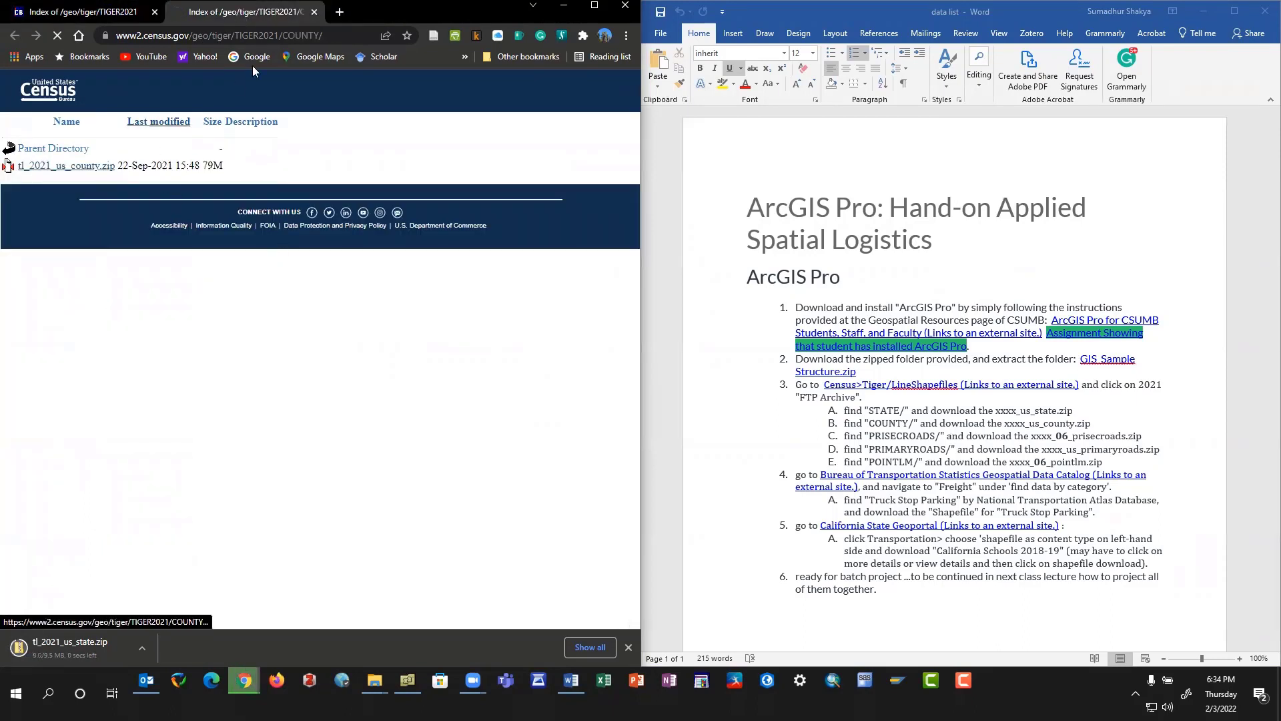
Close the COUNTY/ listing and open the archive's PRISECROADS/ directory in a separate tab.
left_click(314, 12)
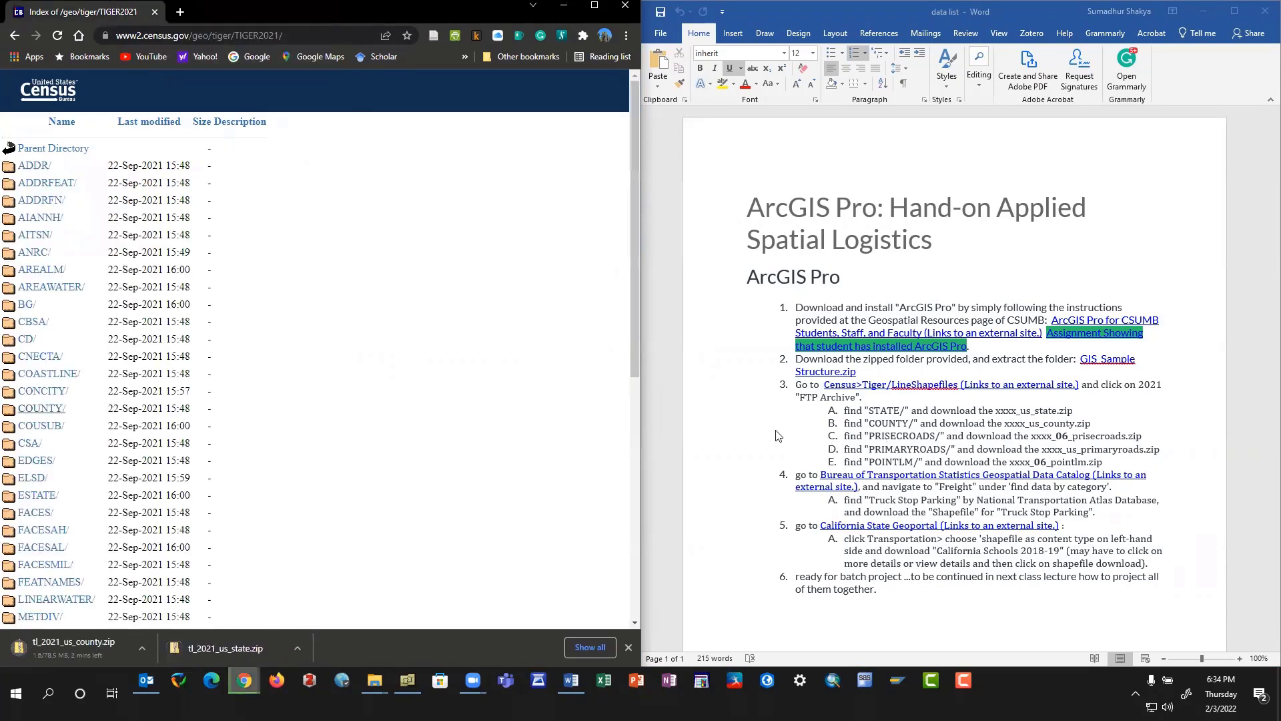
scroll(85, 454, "down", 3)
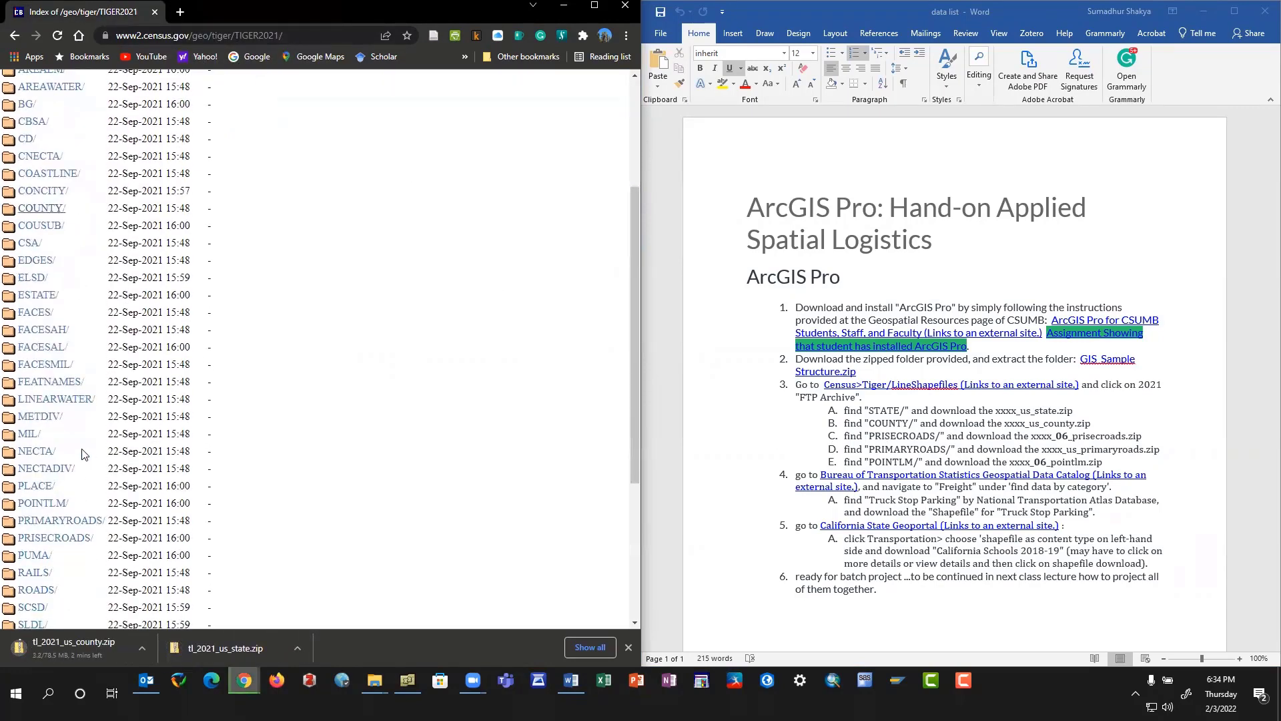
scroll(85, 455, "up", 3)
scroll(75, 497, "down", 4)
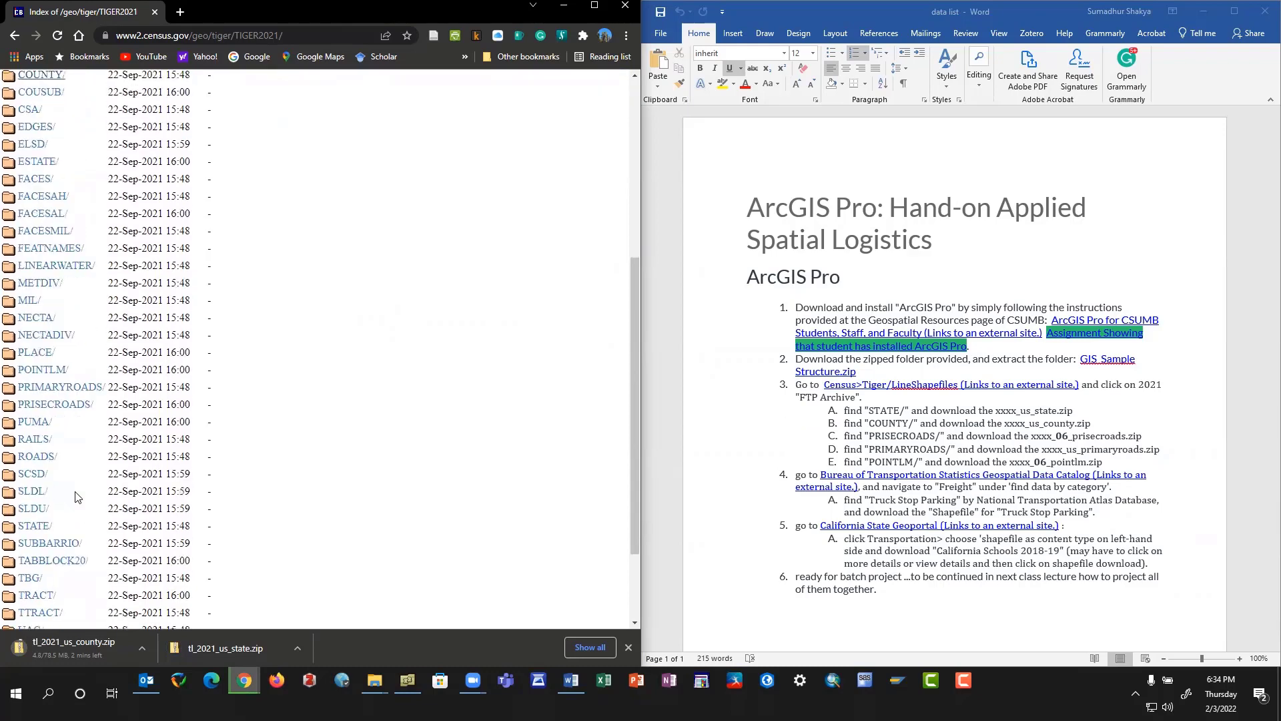
scroll(76, 496, "down", 2)
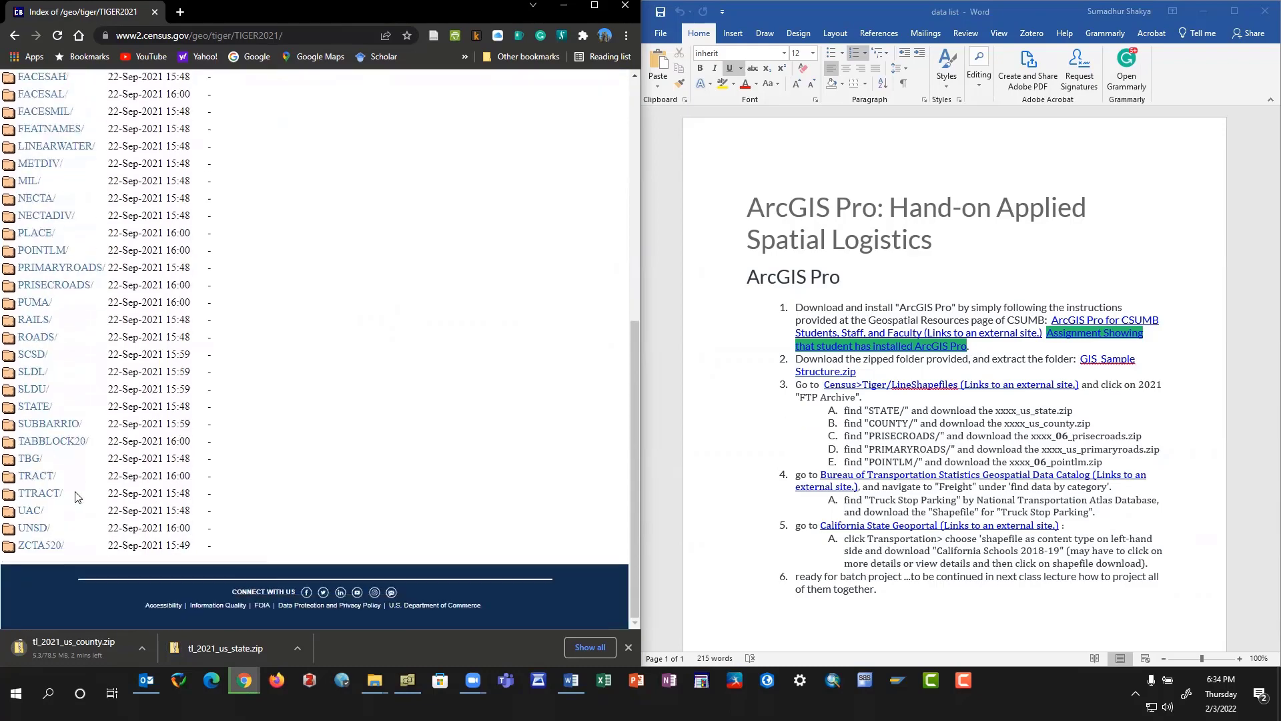
middle_click(56, 286)
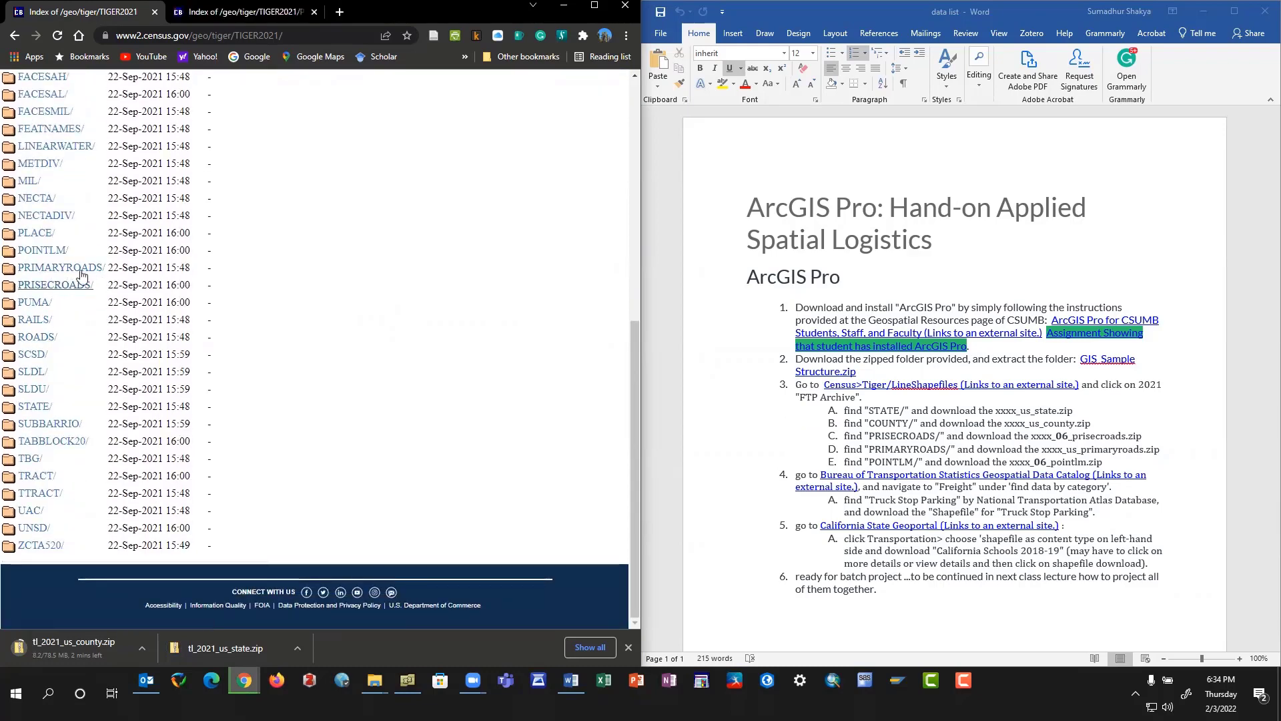
left_click(240, 12)
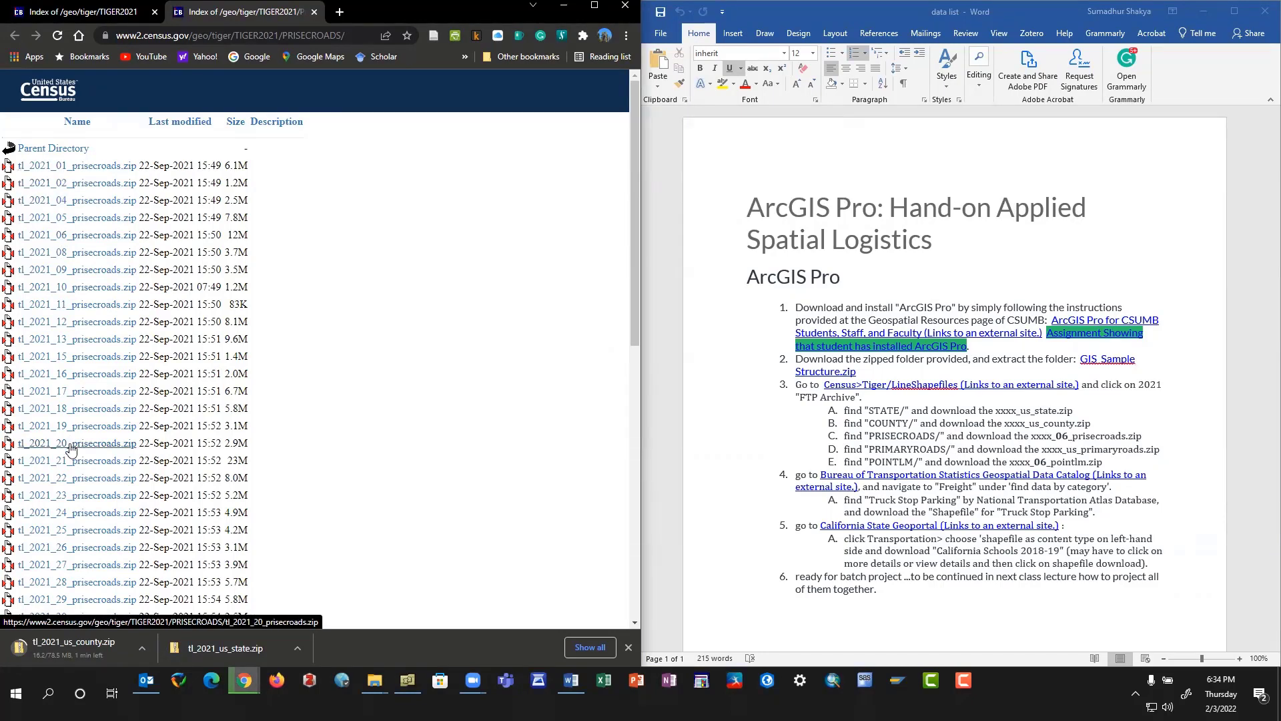
Download tl_2021_06_prisecroads.zip from the PRISECROADS/ directory.
scroll(70, 451, "down", 9)
scroll(70, 451, "up", 9)
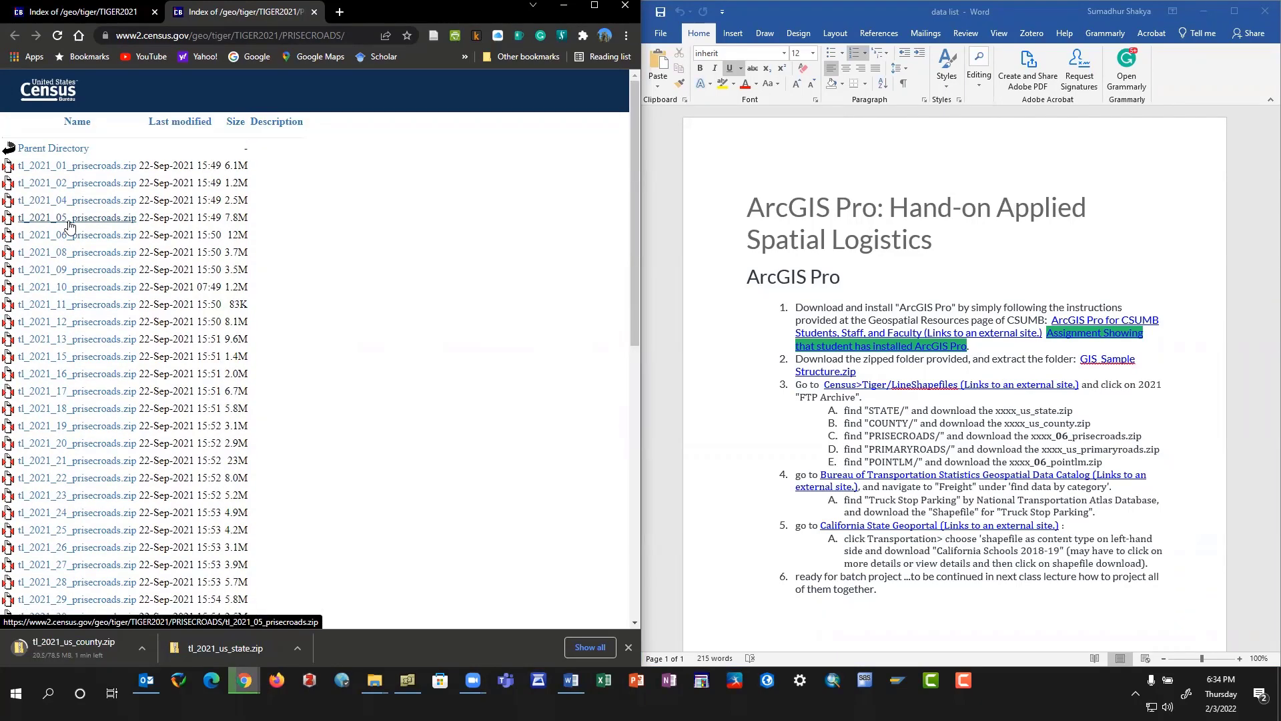
middle_click(71, 234)
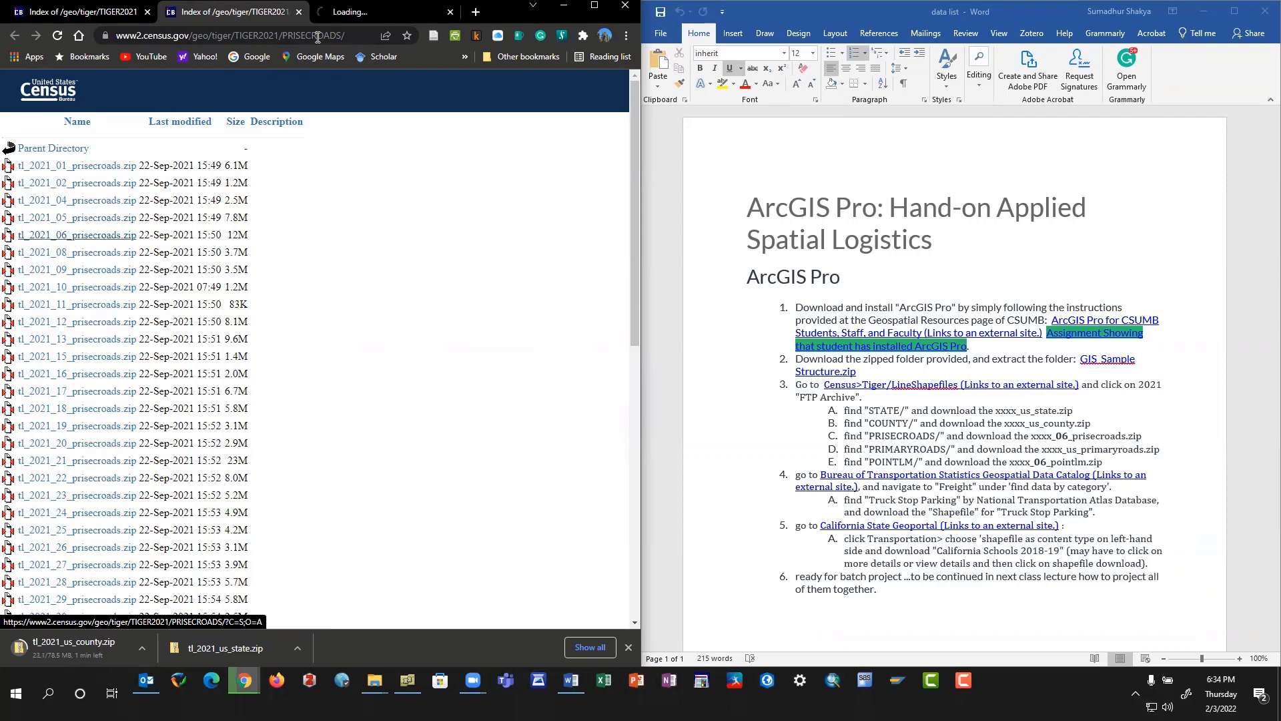
Download tl_2021_us_primaryroads.zip from the archive's PRIMARYROADS/ directory, opened in a separate tab, and close both road directory tabs.
left_click(107, 17)
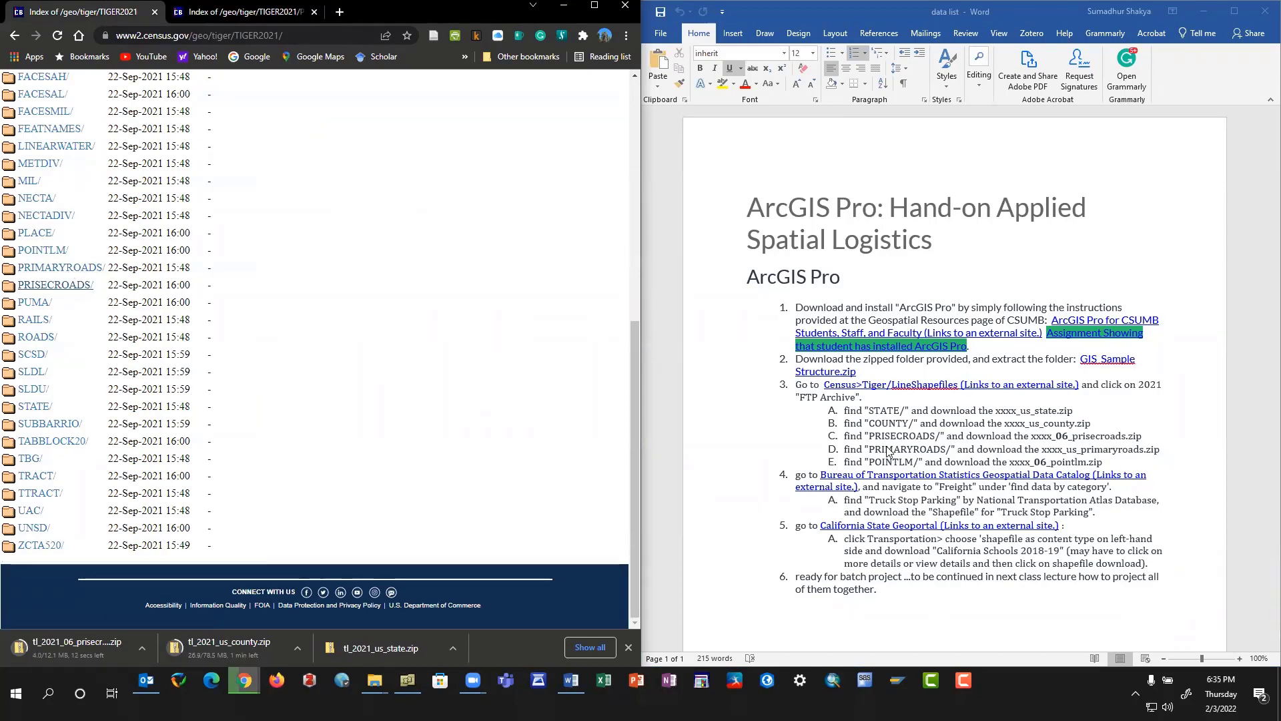
left_click(60, 267, "ctrl")
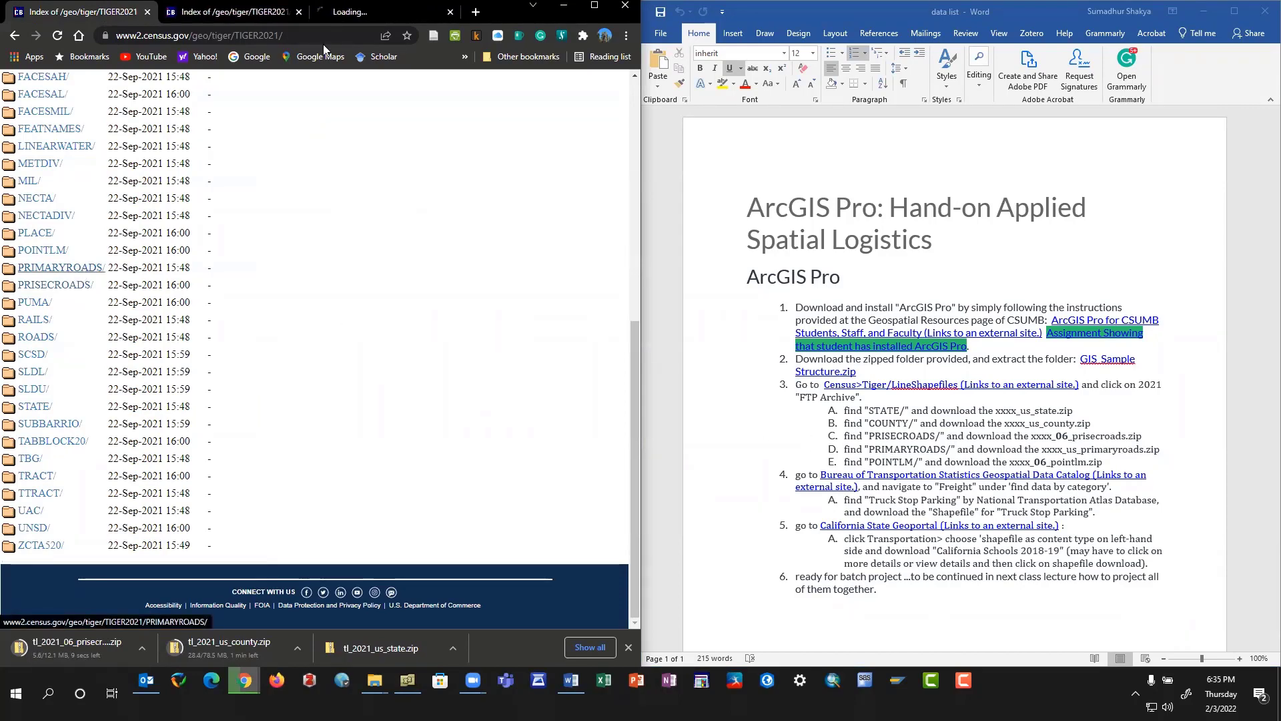
left_click(377, 12)
left_click(126, 168, "ctrl")
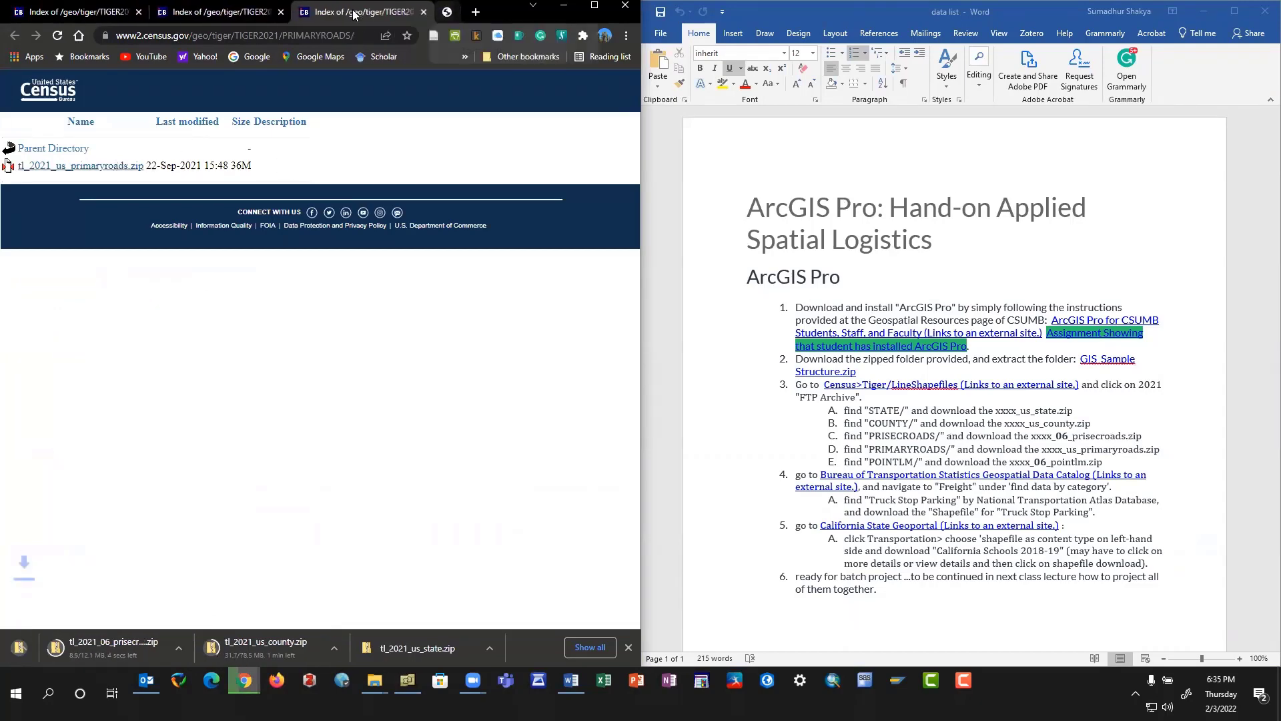
left_click(450, 12)
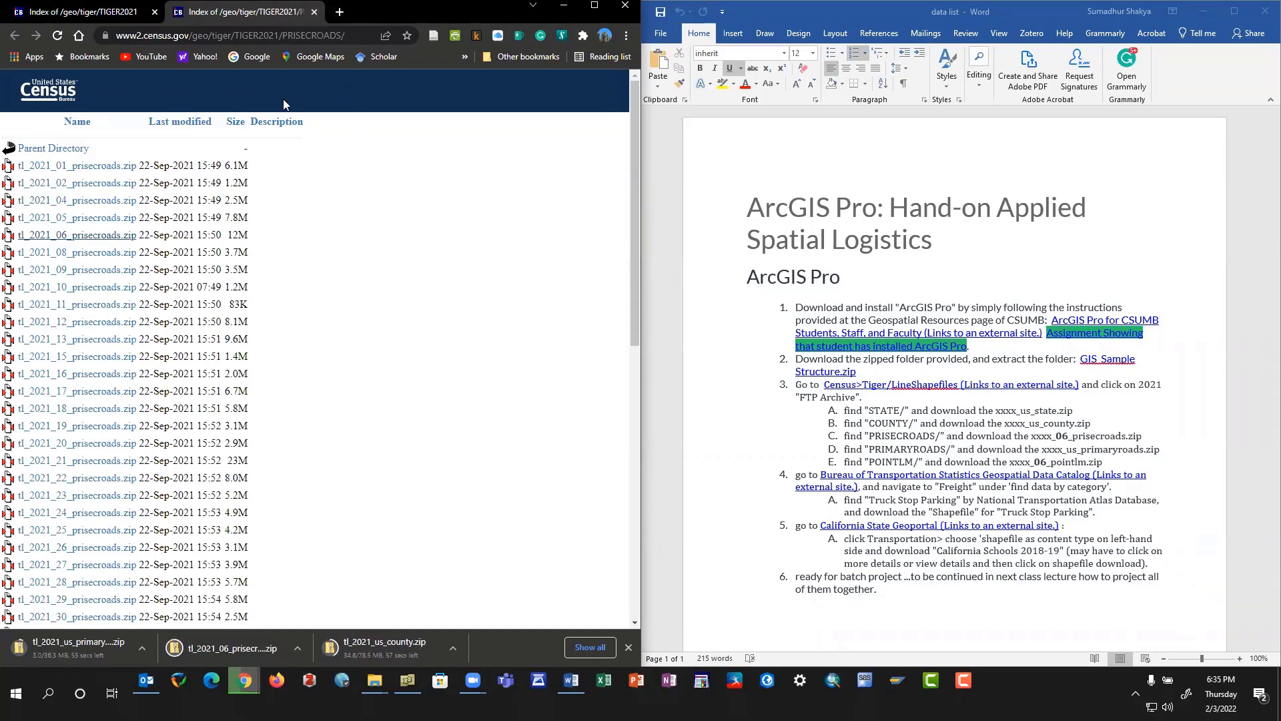
left_click(314, 12)
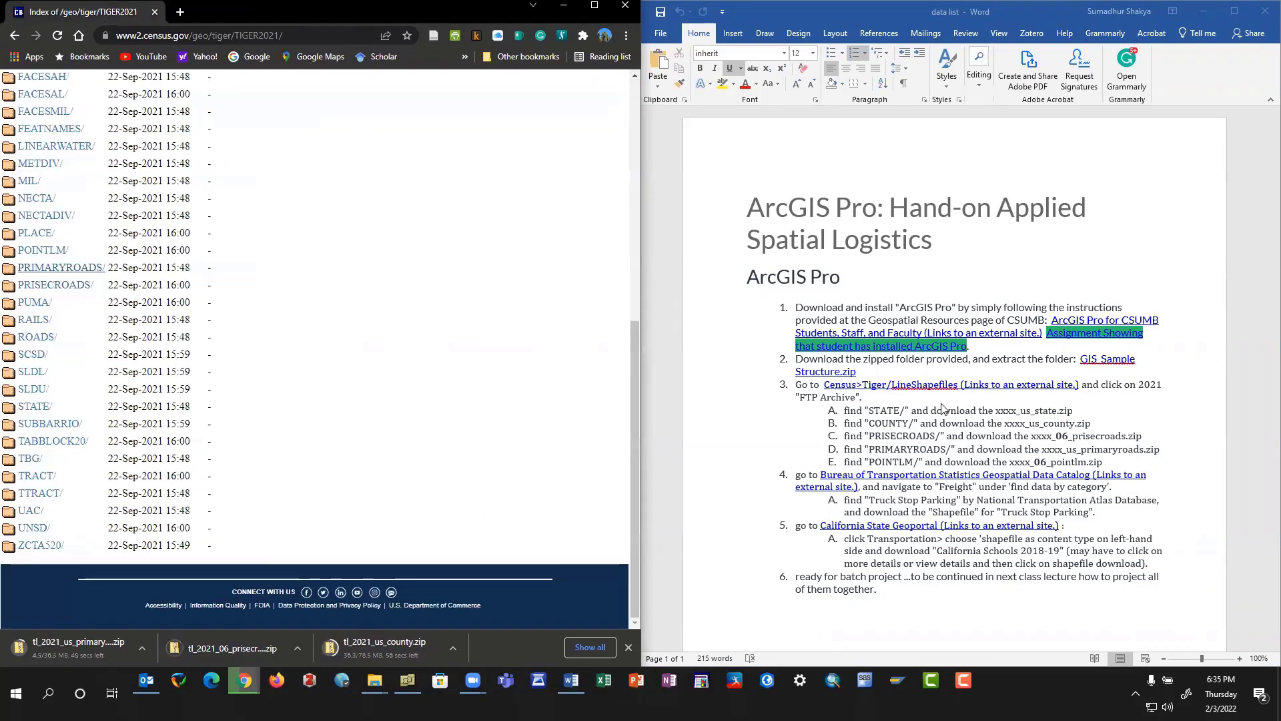
Download tl_2021_06_pointlm.zip from the archive's POINTLM/ directory, opened in a separate tab, and close that tab.
double_click(886, 462)
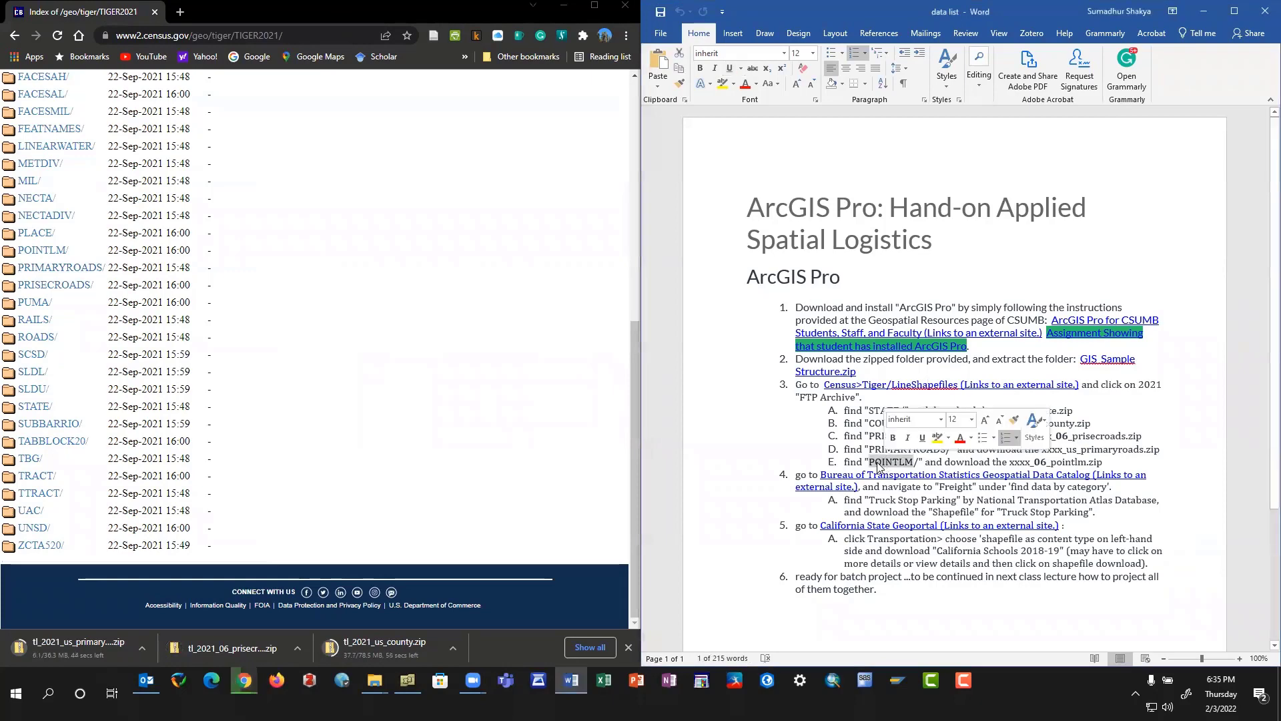
scroll(66, 330, "up", 1)
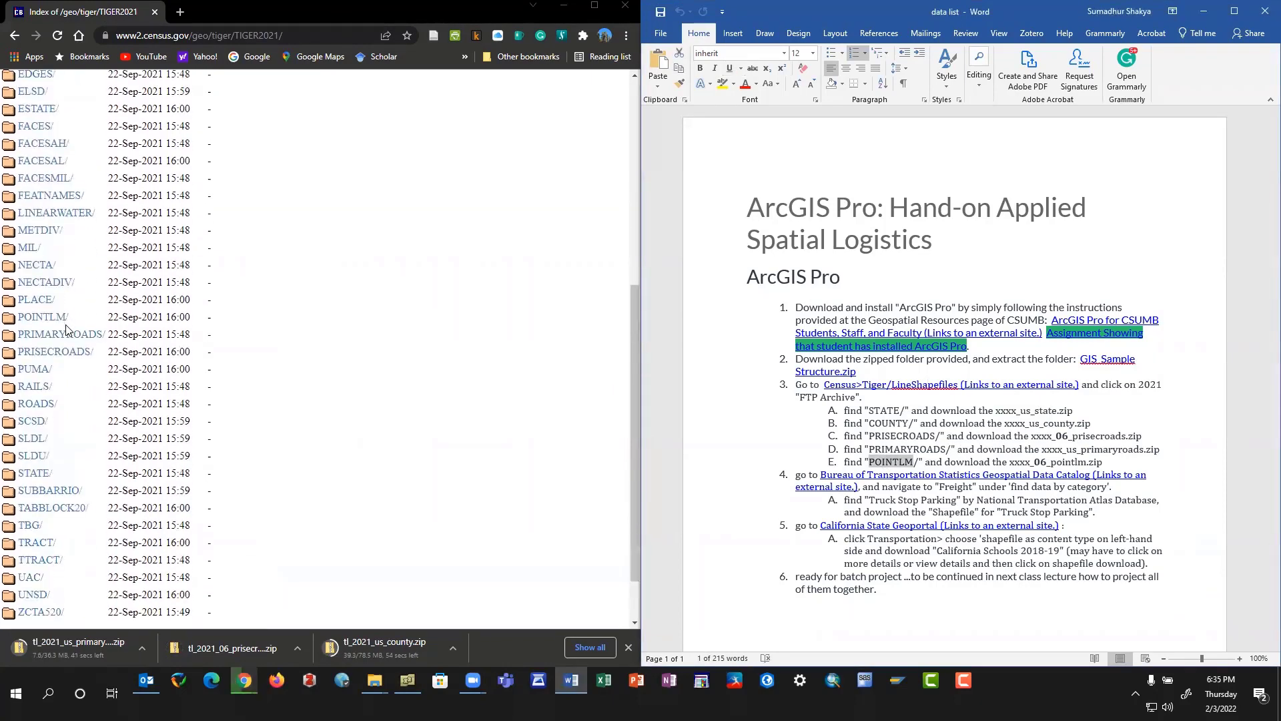
middle_click(42, 316)
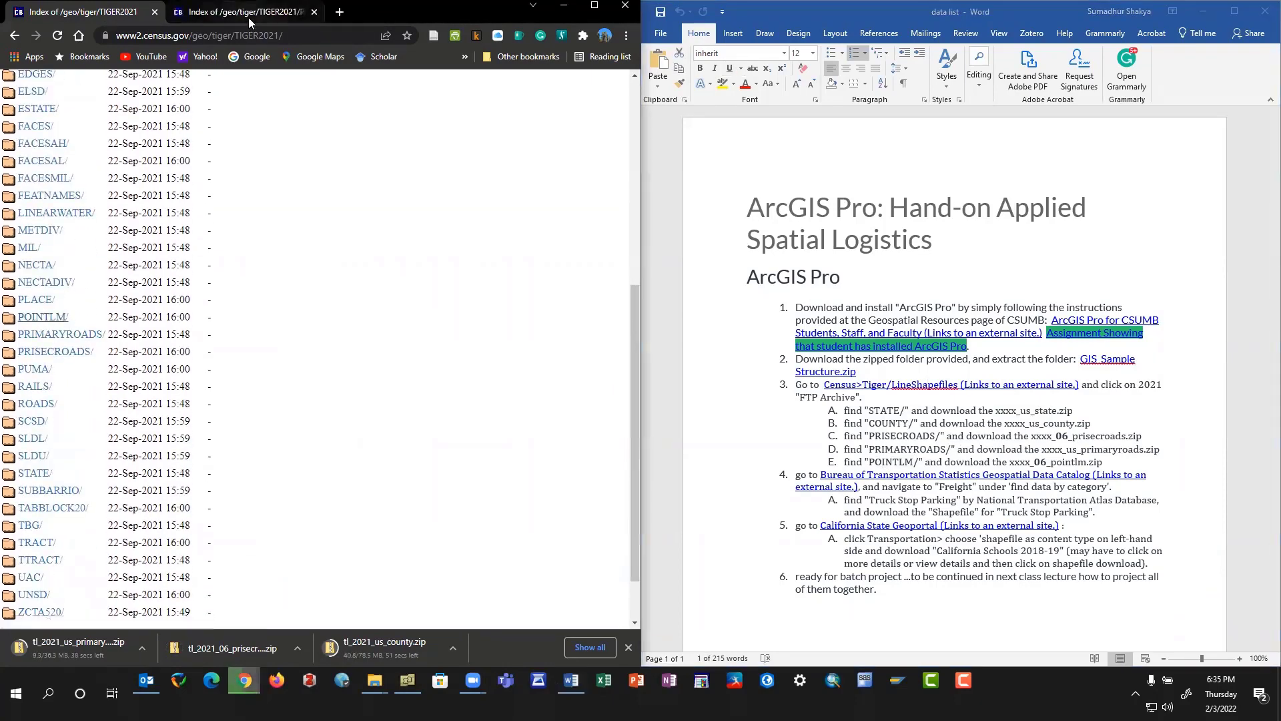
left_click(240, 11)
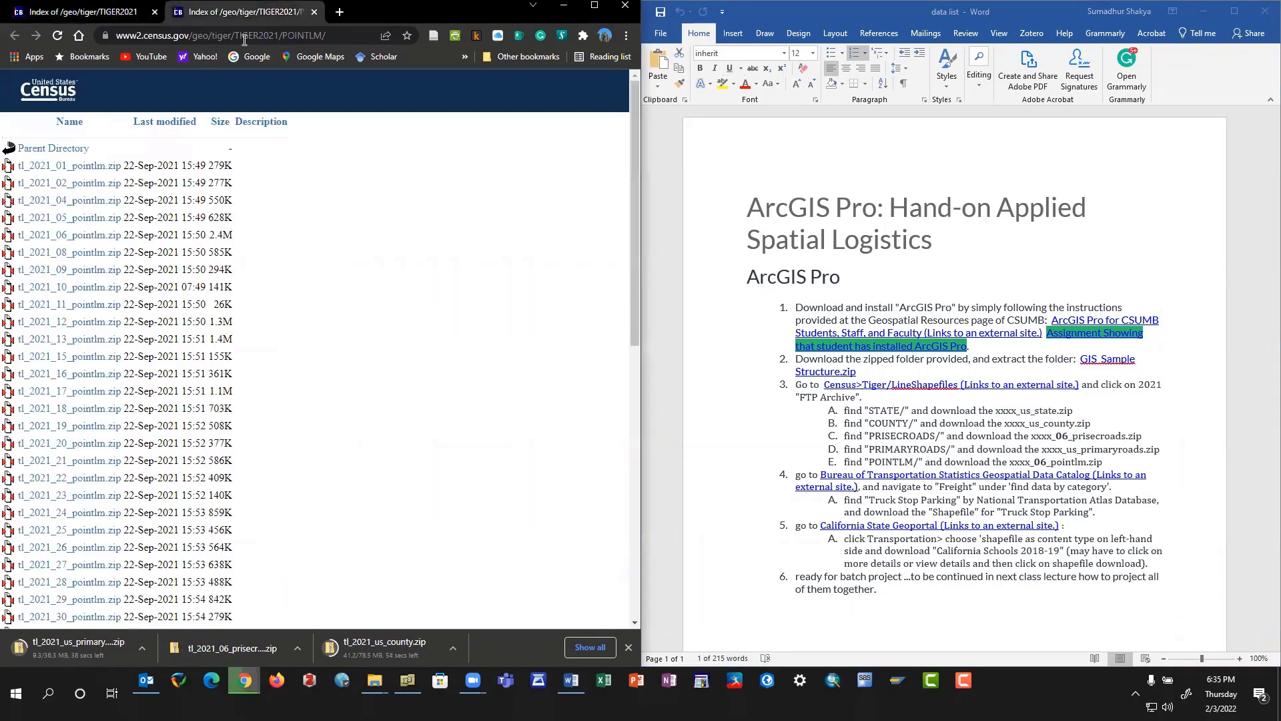
left_click(64, 241)
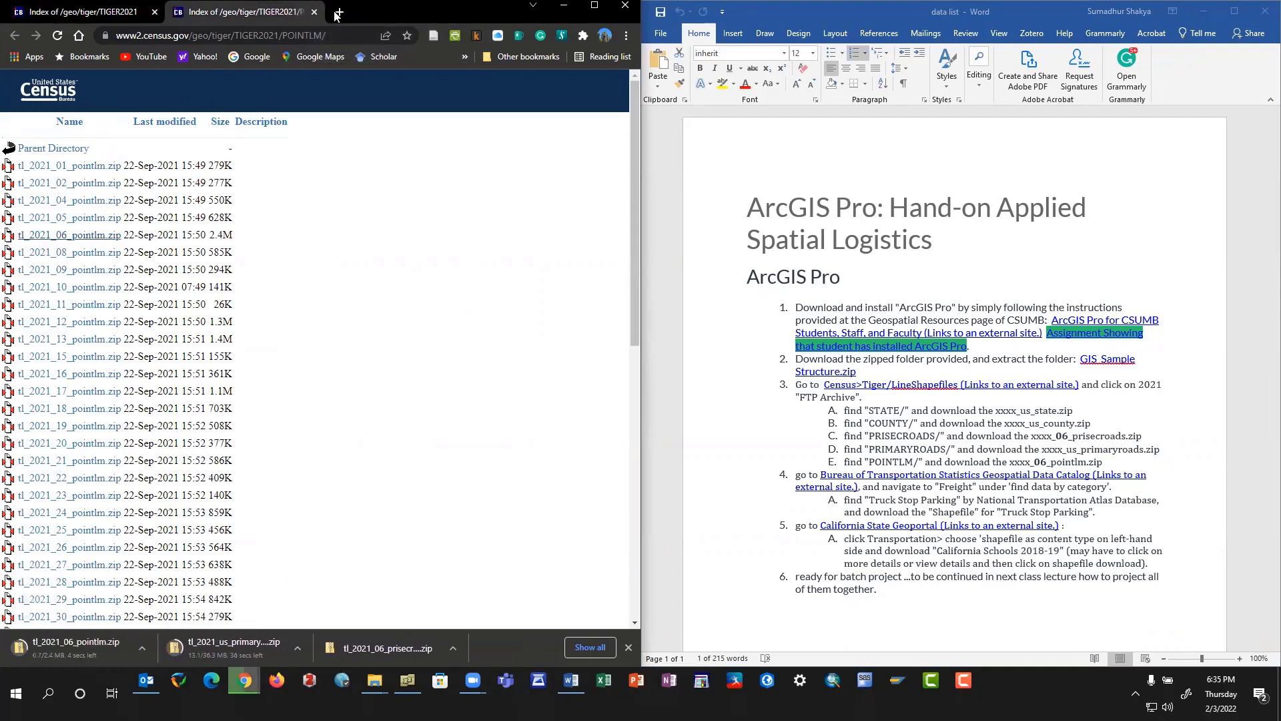
left_click(314, 11)
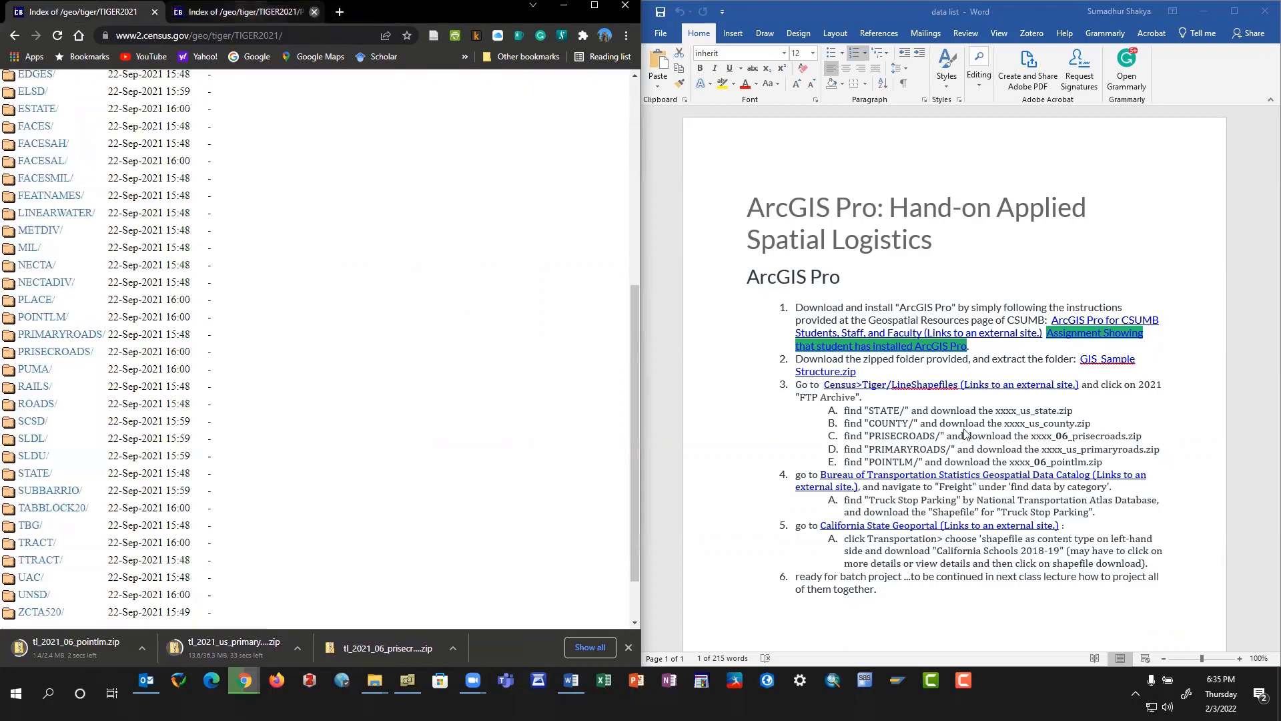
Follow the document's Bureau of Transportation Statistics Geospatial Data Catalog link and open the Freight data category.
left_click(927, 480)
left_click(926, 475, "ctrl")
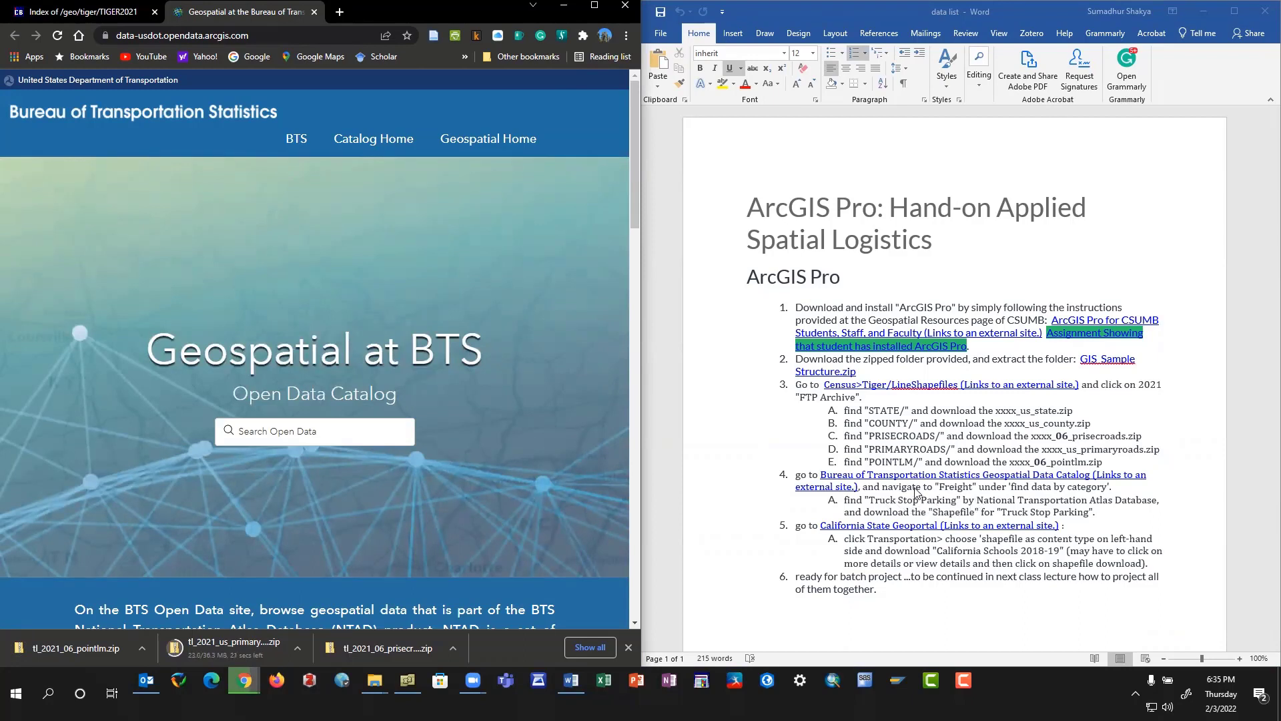
left_click(985, 488)
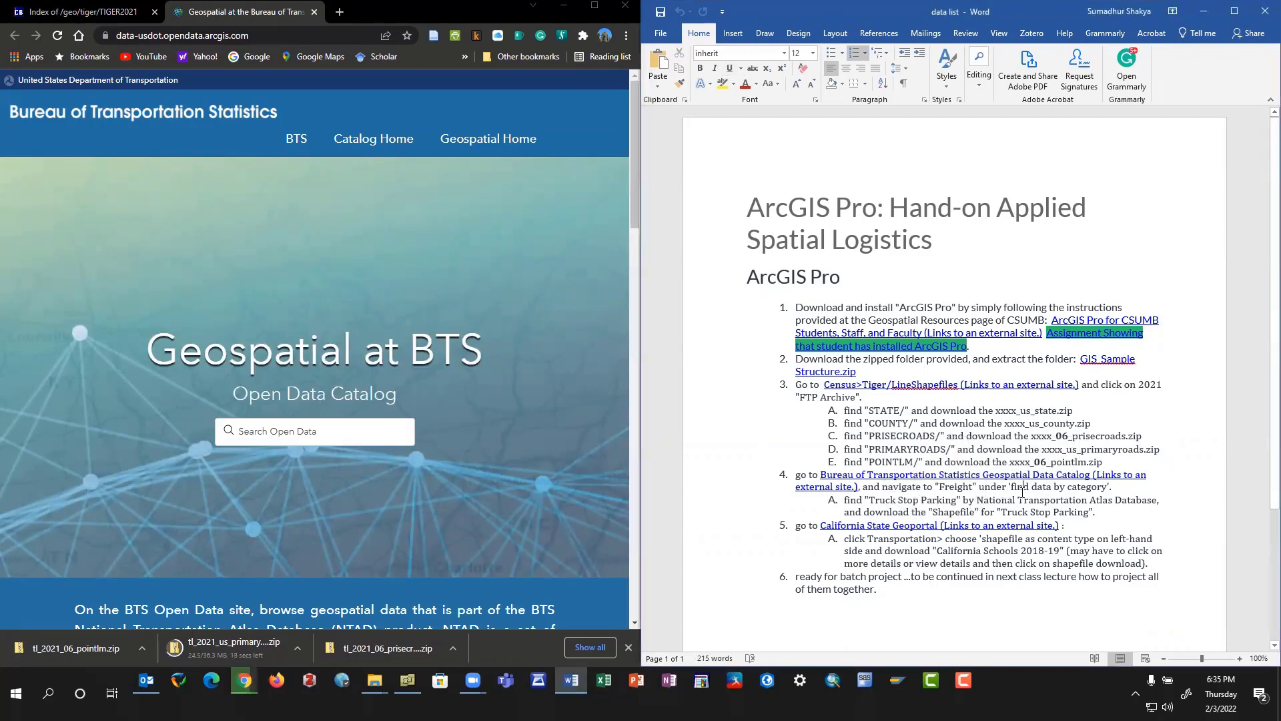
scroll(393, 322, "down", 8)
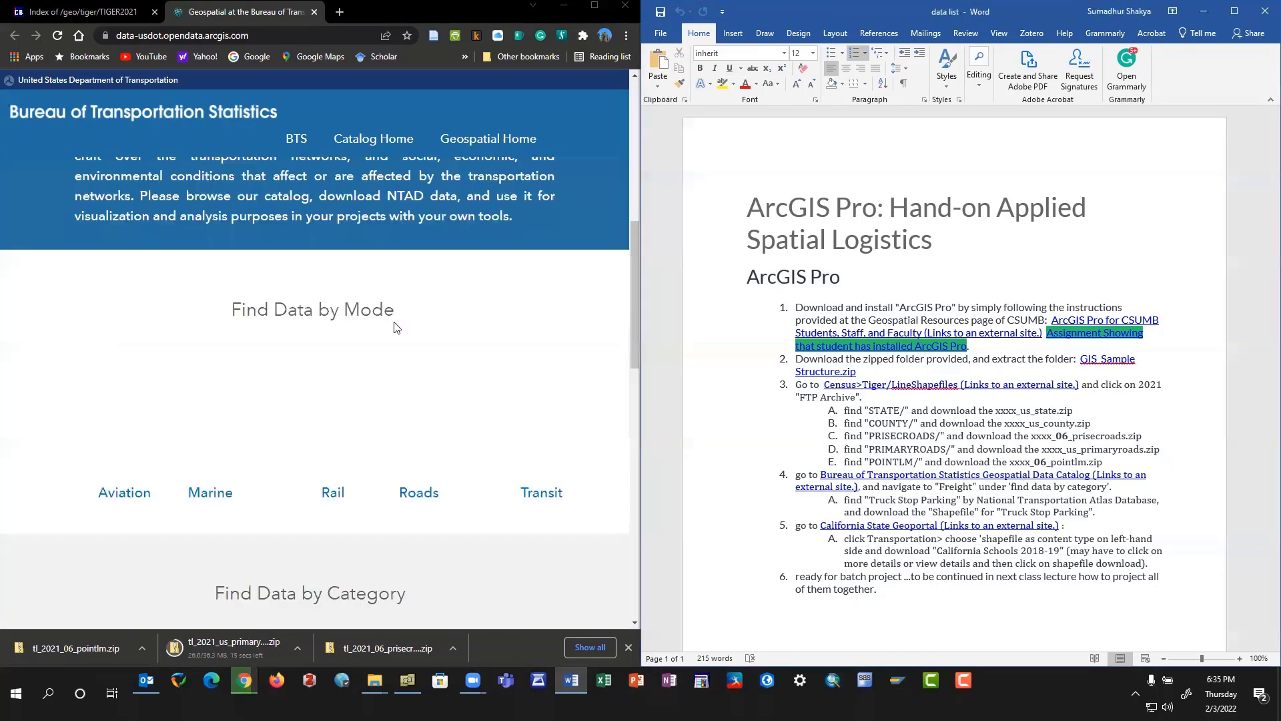
scroll(394, 326, "down", 5)
left_click(377, 371)
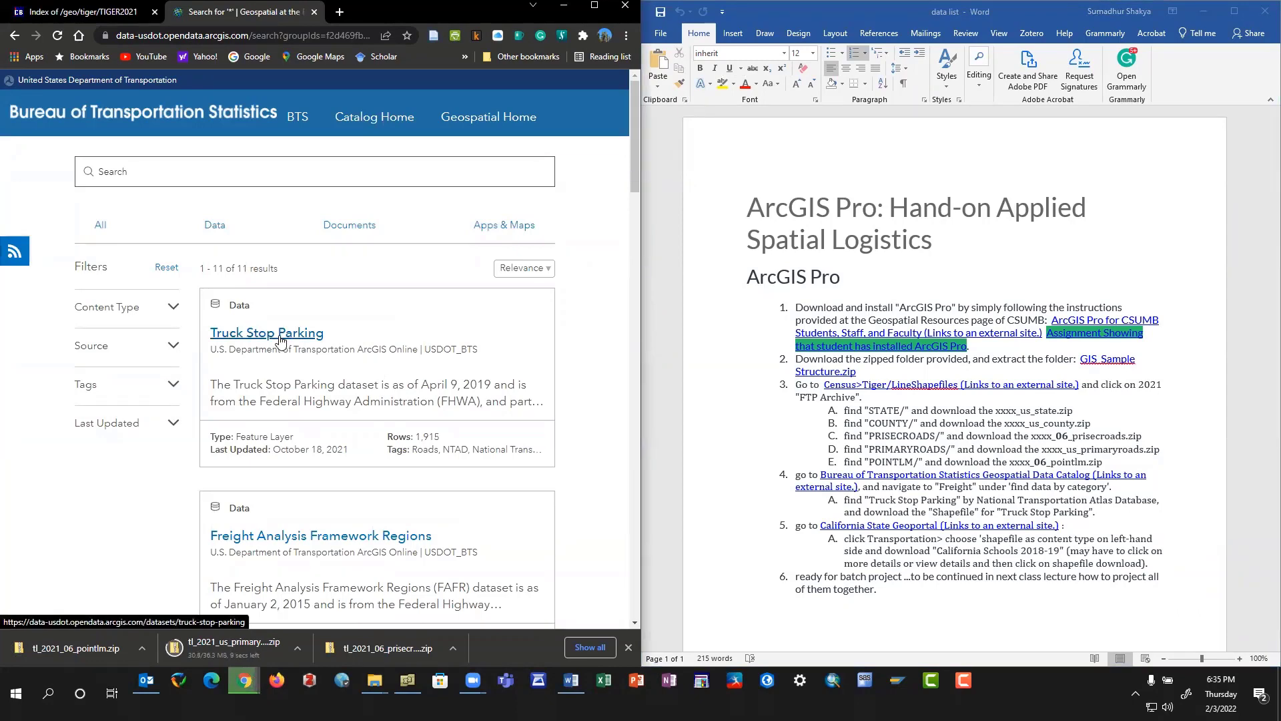
Open the Truck Stop Parking dataset in a maximized browser and download the shapefile previously generated on Feb 2, 2022.
left_click(280, 334)
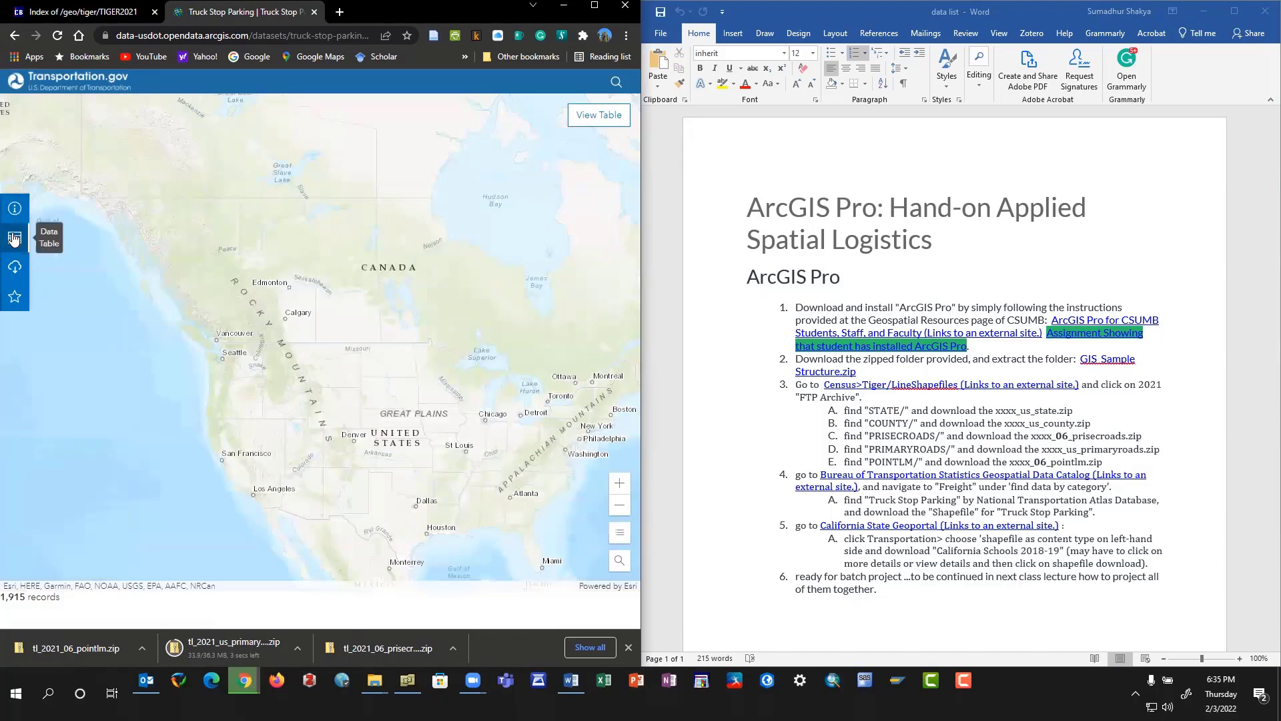
left_click(589, 9)
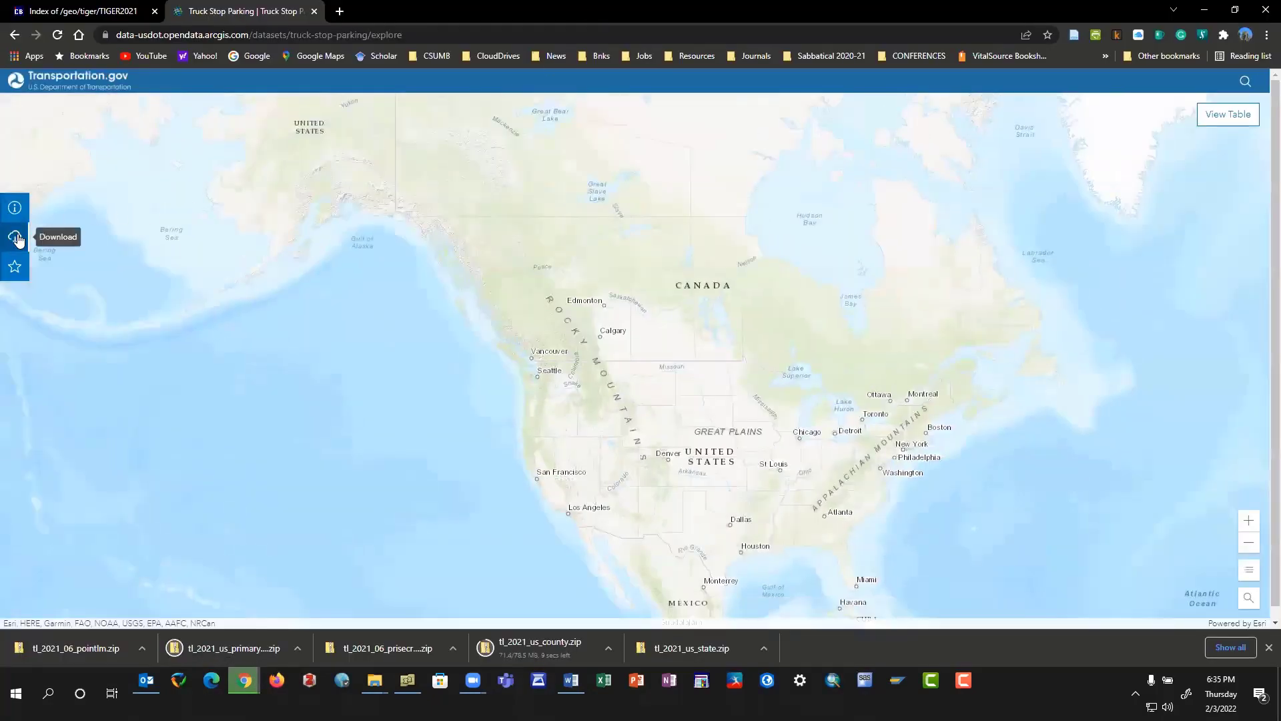
left_click(14, 234)
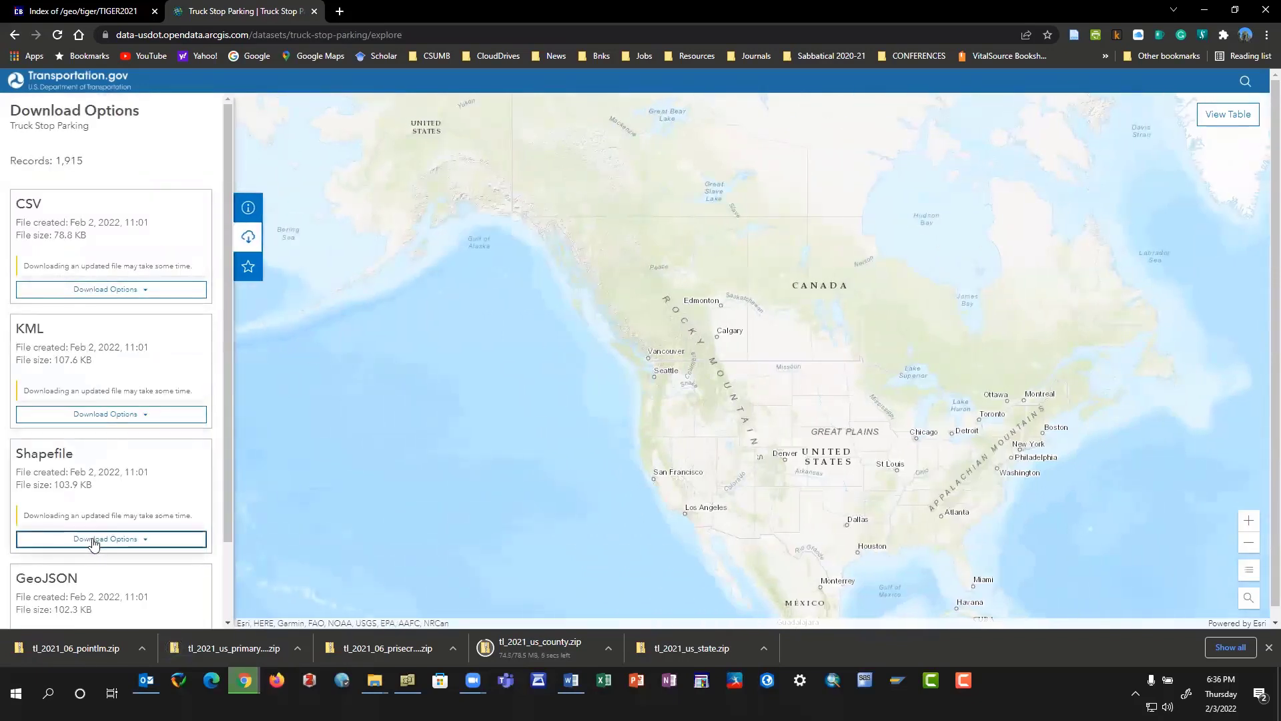
left_click(93, 539)
scroll(93, 541, "down", 1)
scroll(93, 542, "down", 1)
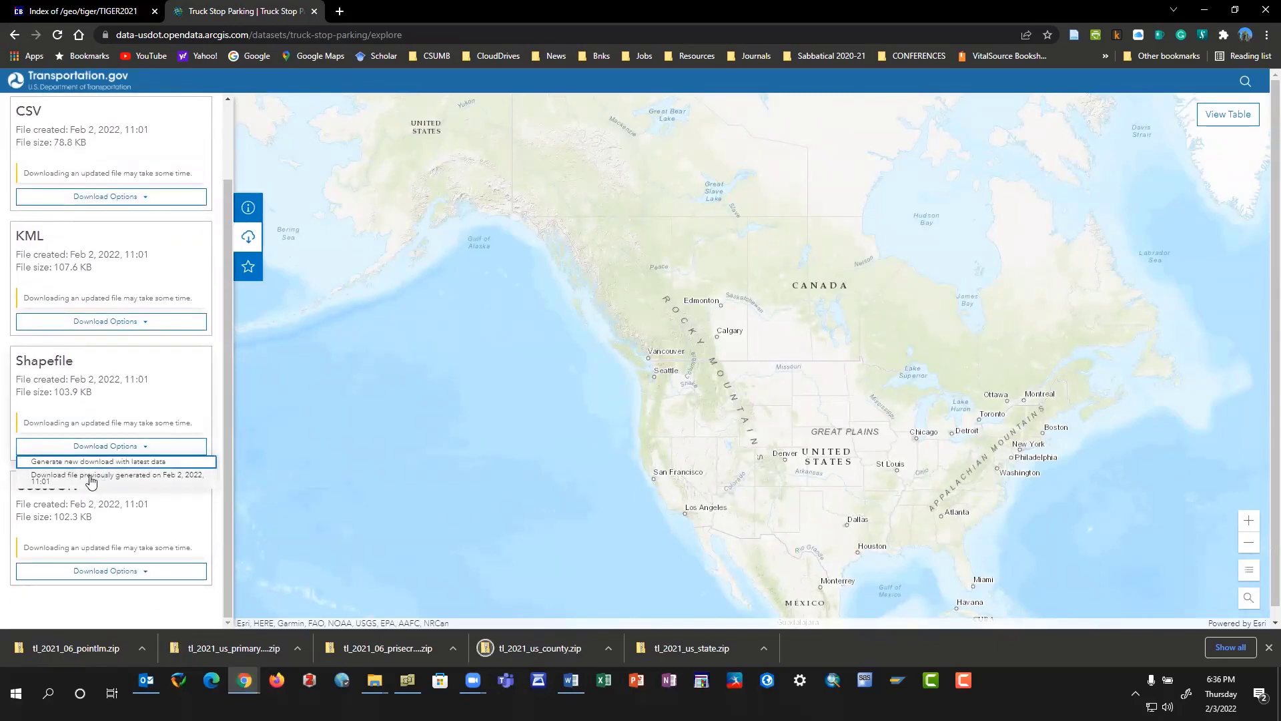
left_click(90, 478)
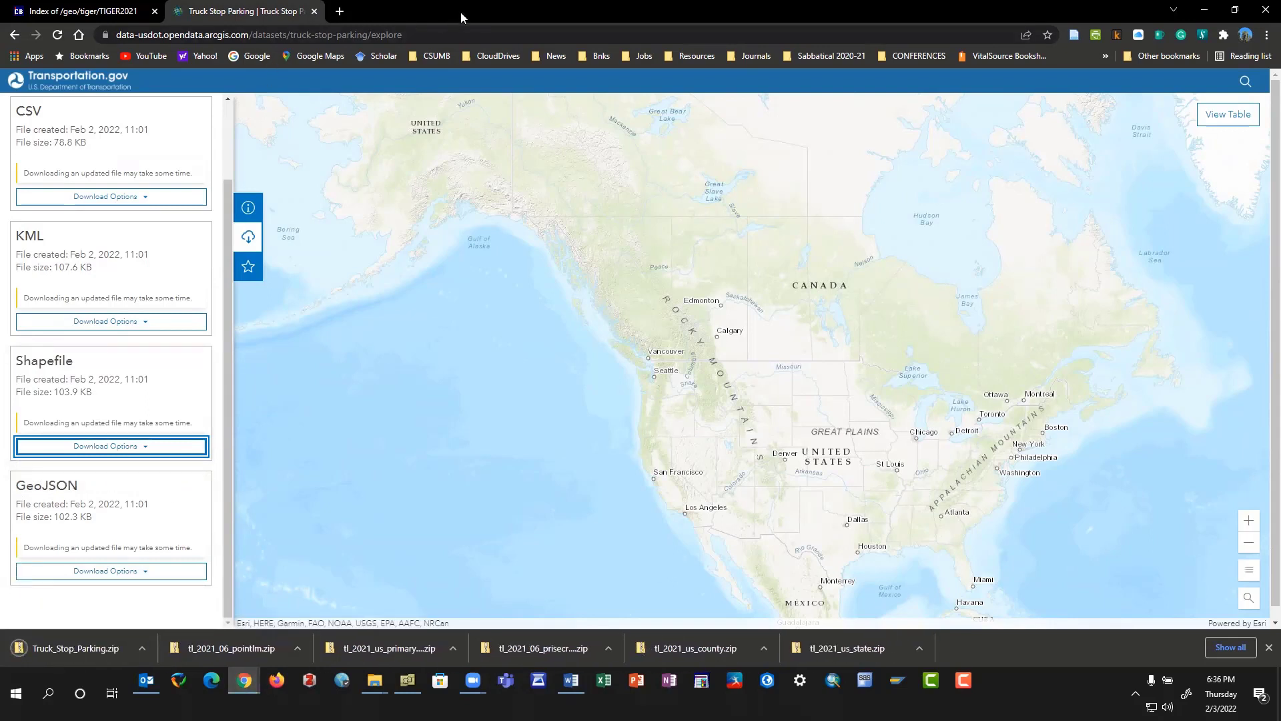
Place the browser beside the document again and close the Truck Stop Parking tab.
left_click_drag(460, 12, 580, 18)
key("super+Left")
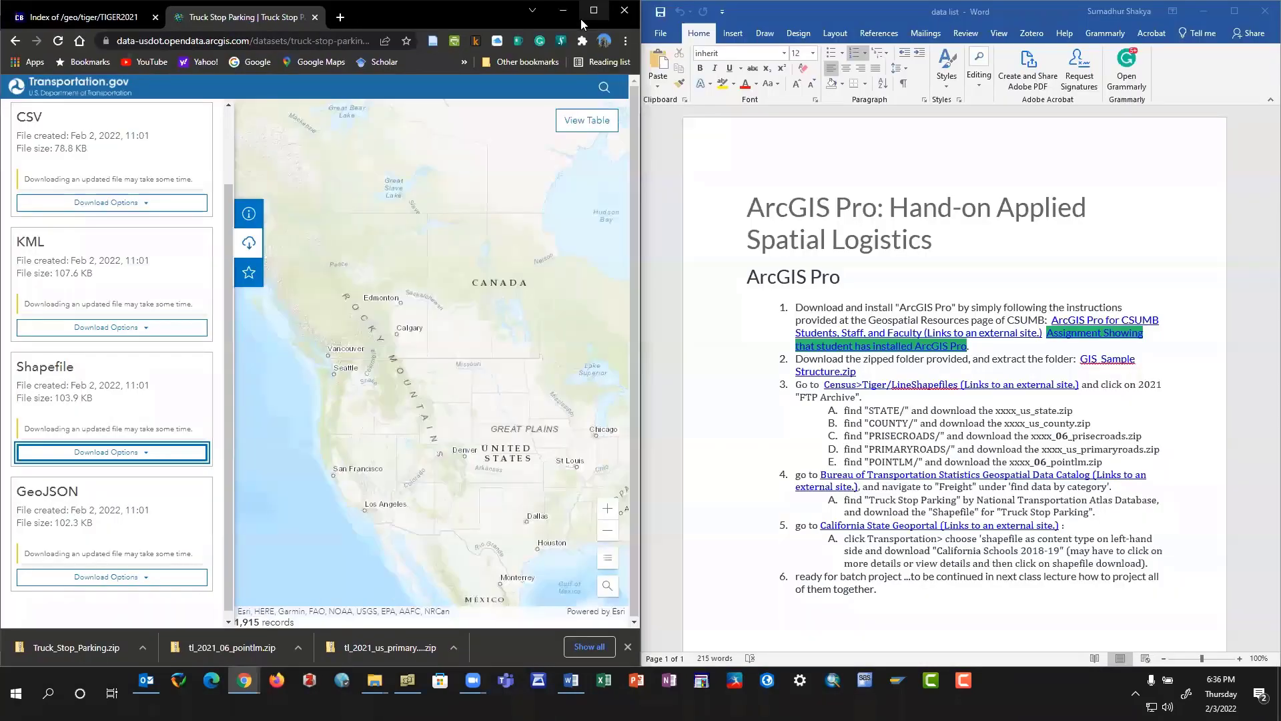
left_click(315, 18)
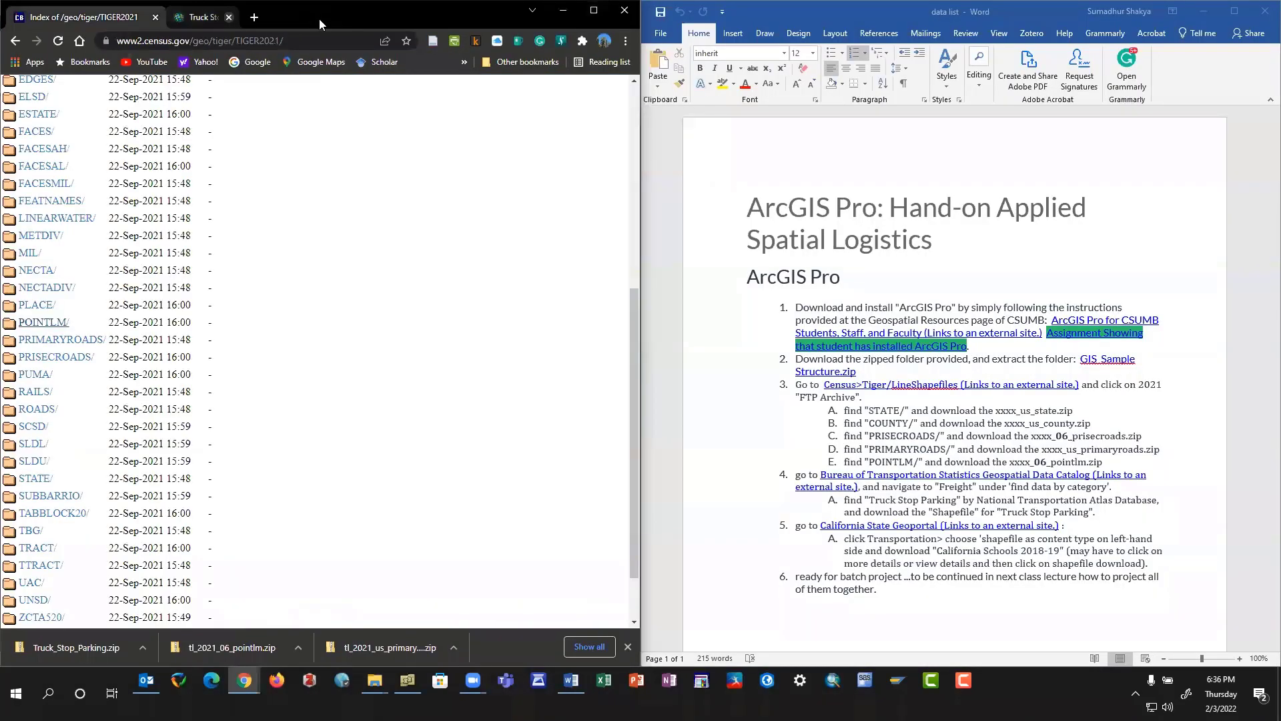
Follow the document's California State Geoportal link and open the Transportation data category.
left_click(876, 528, "ctrl")
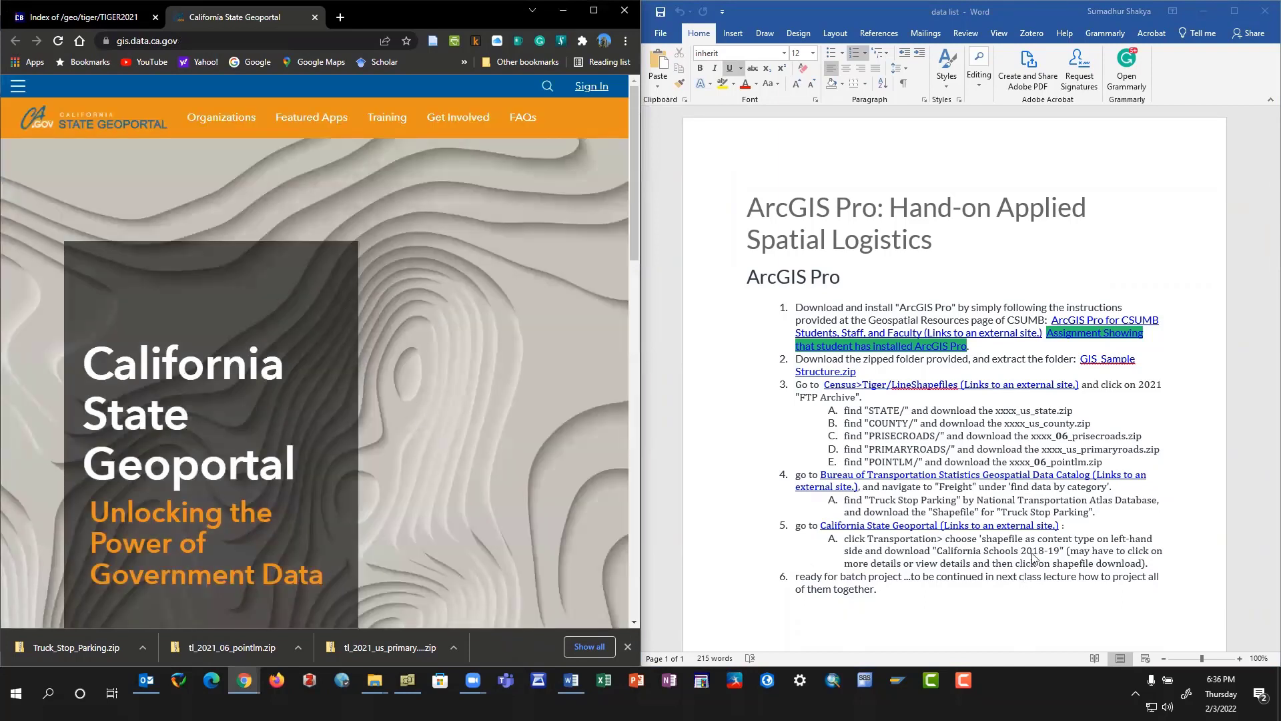
scroll(230, 336, "down", 6)
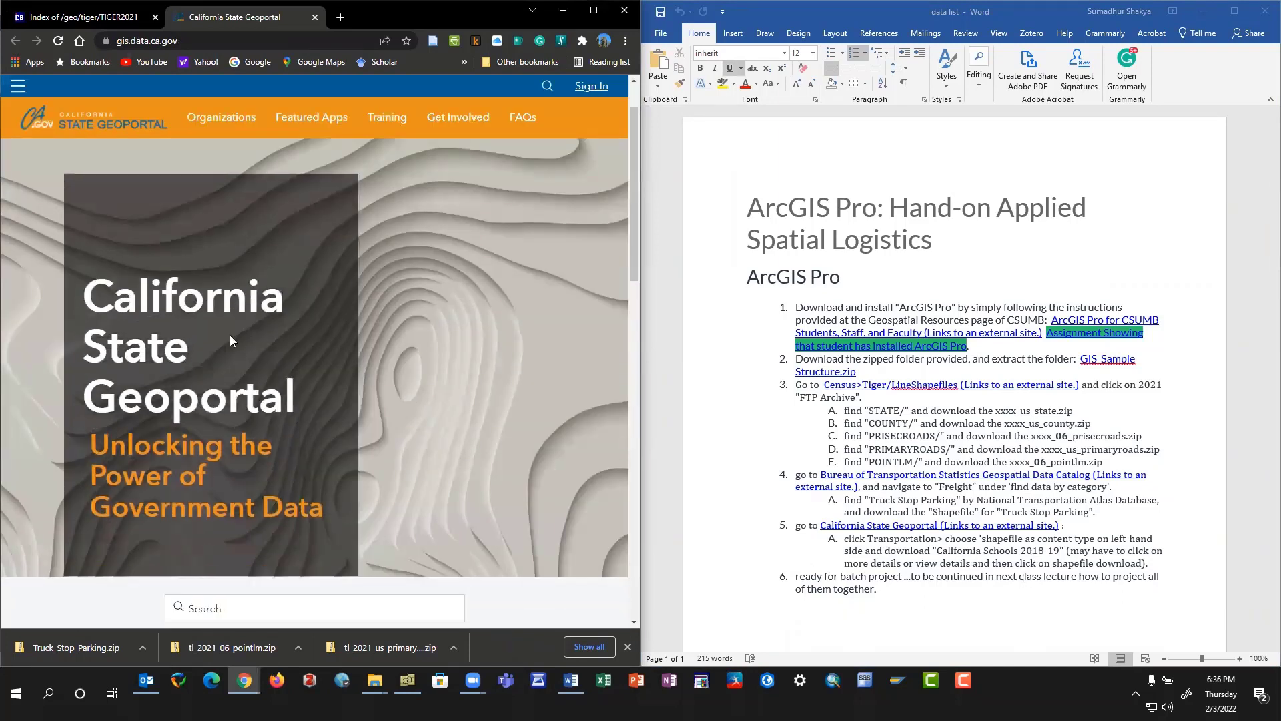
scroll(229, 335, "down", 5)
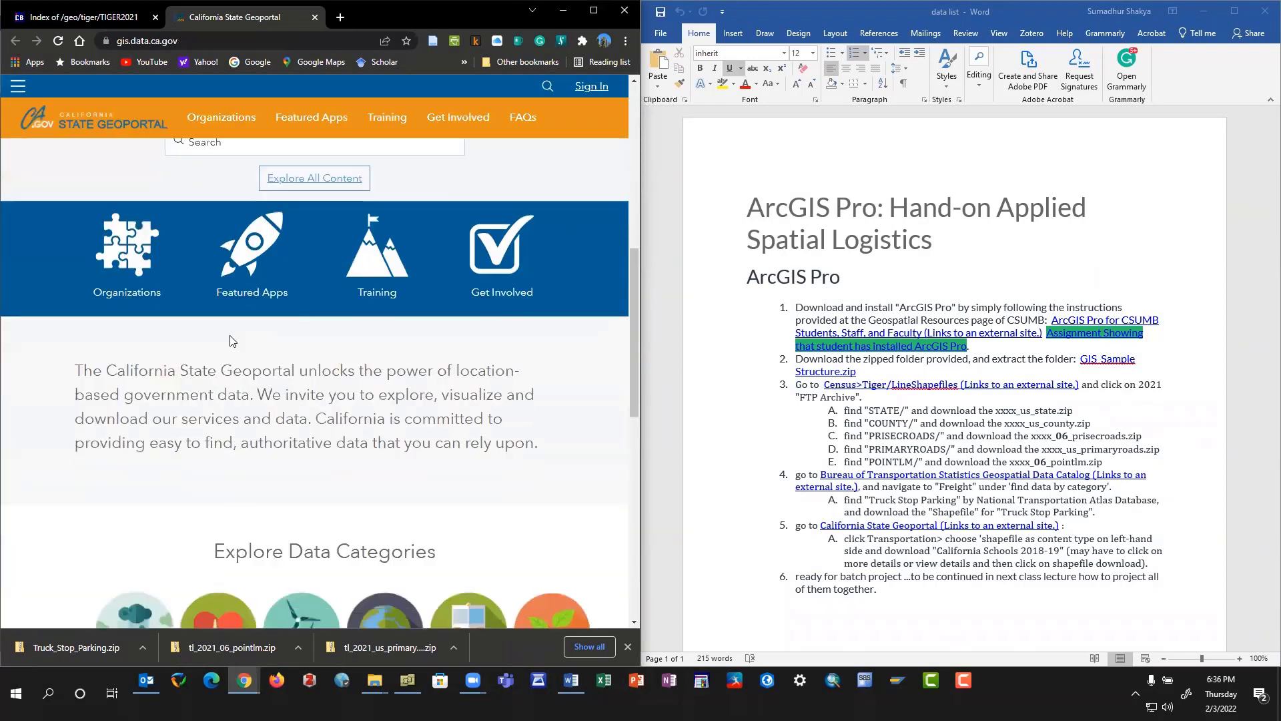
left_click(451, 369)
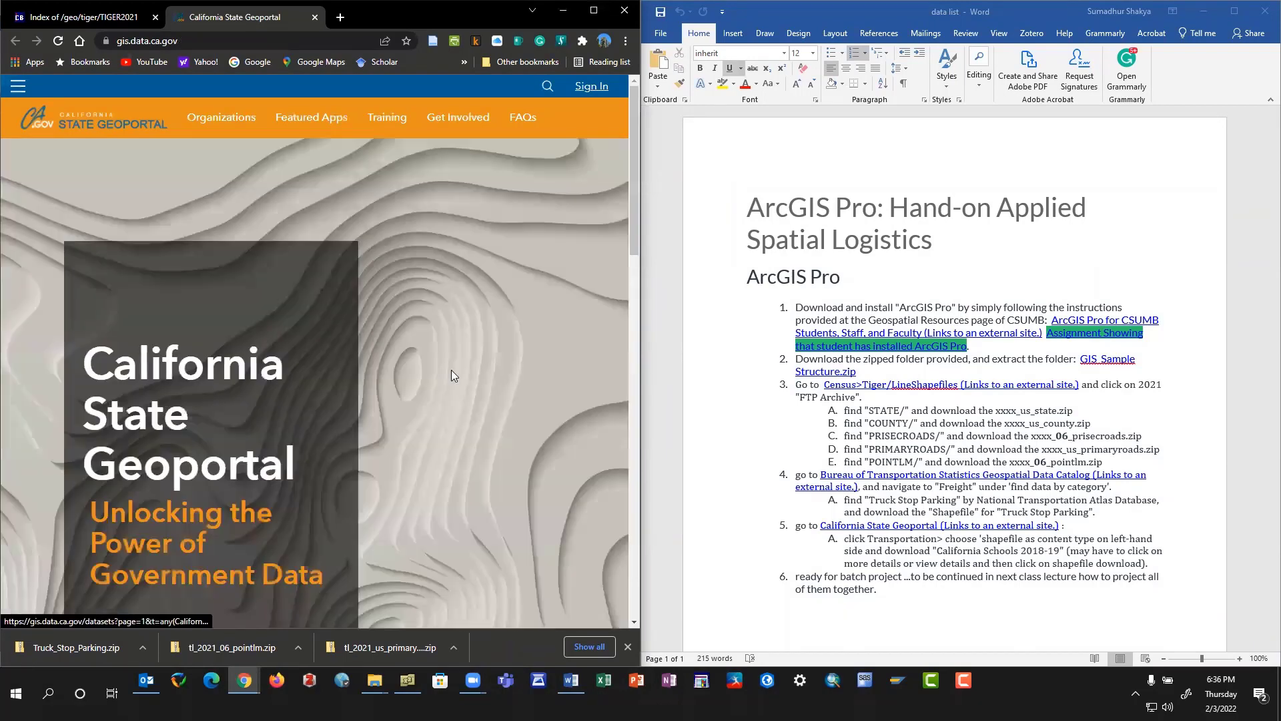
scroll(300, 375, "down", 5)
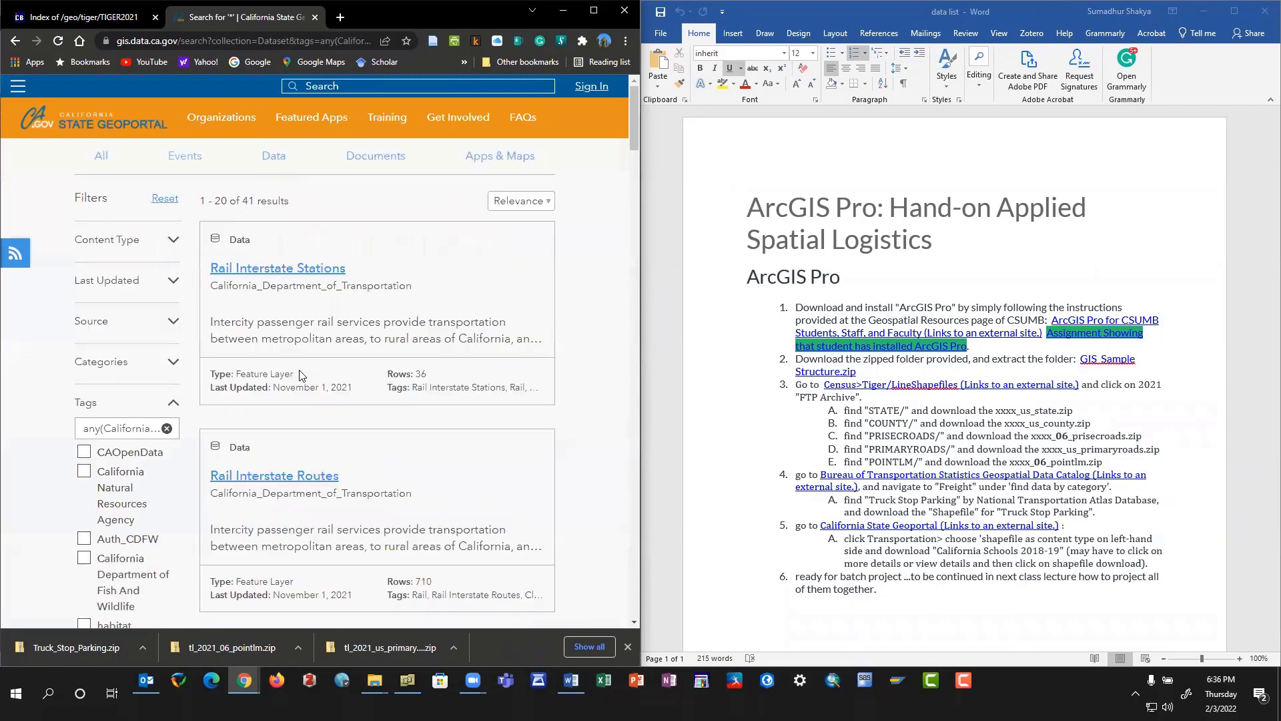
Look through the Transportation results for the California Schools 2018-19 dataset.
scroll(300, 375, "down", 10)
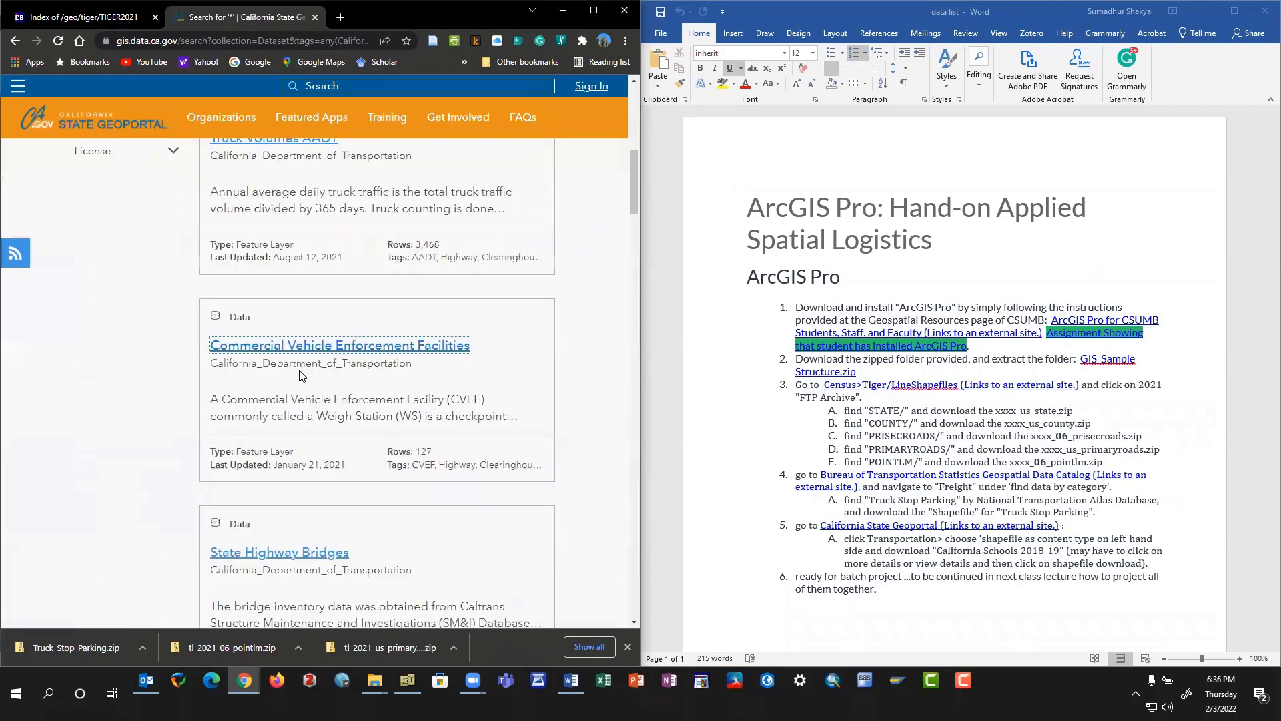
scroll(300, 372, "down", 7)
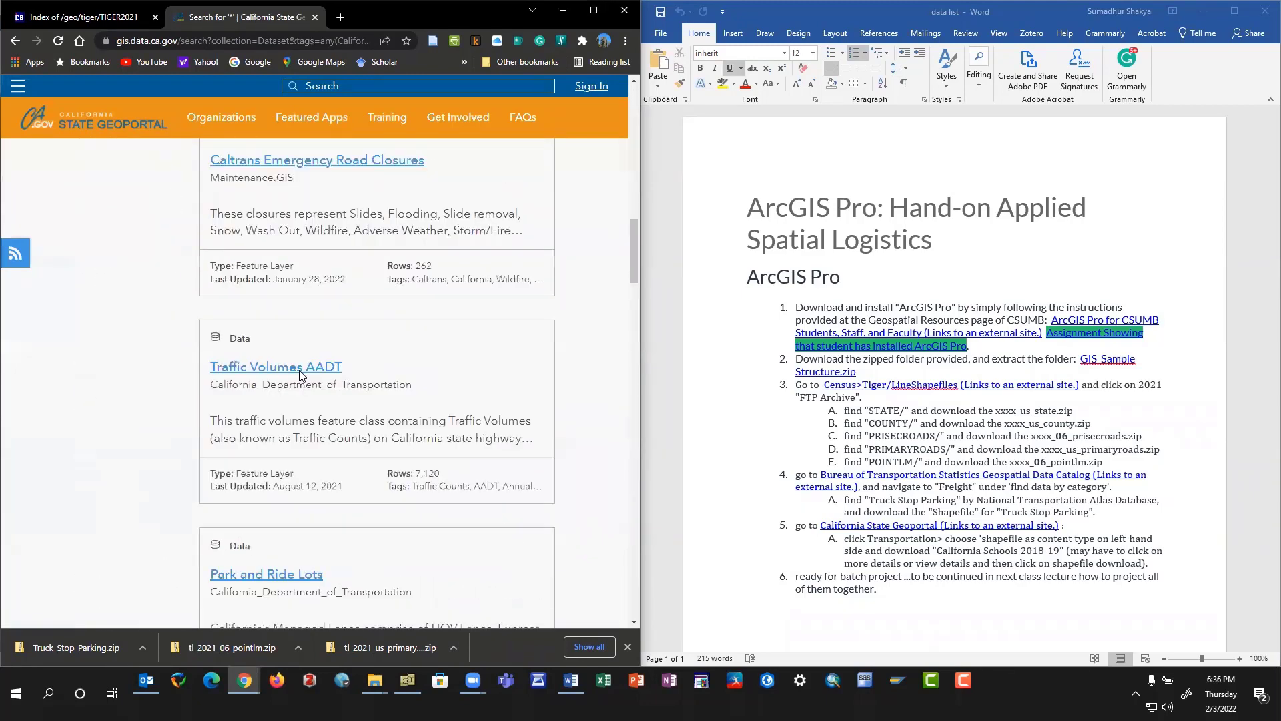
scroll(299, 375, "down", 6)
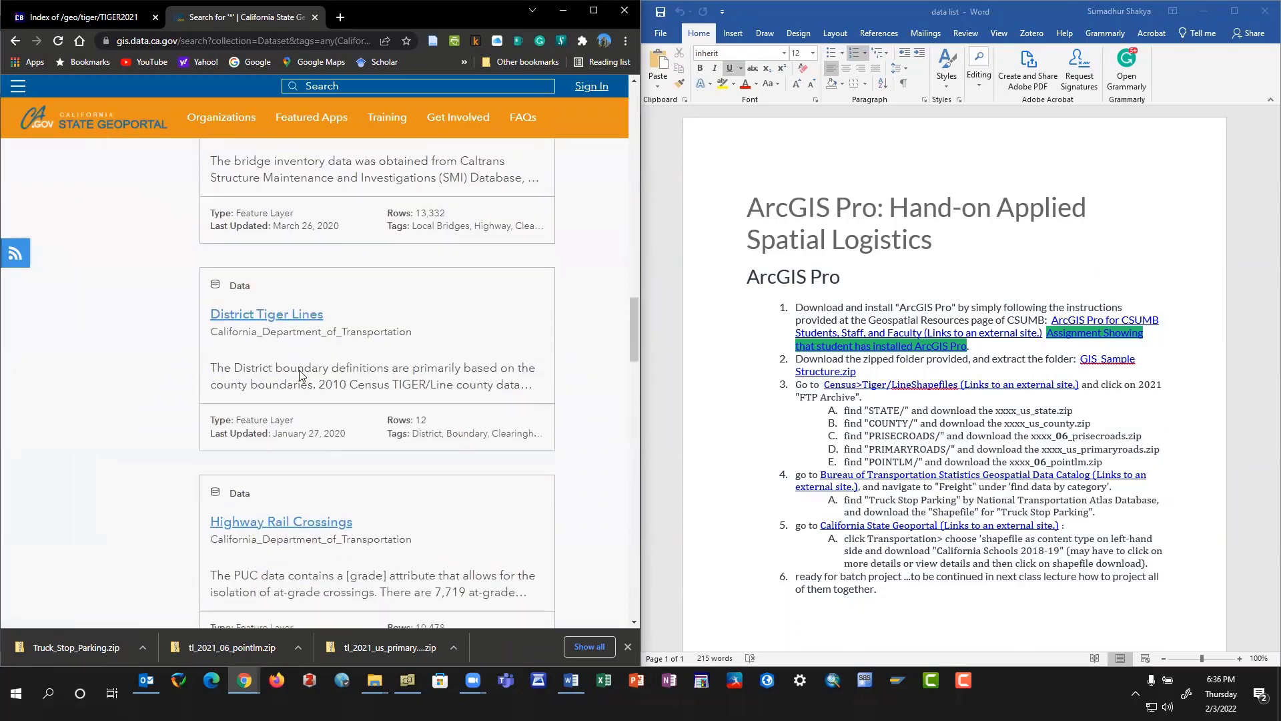
scroll(300, 375, "down", 8)
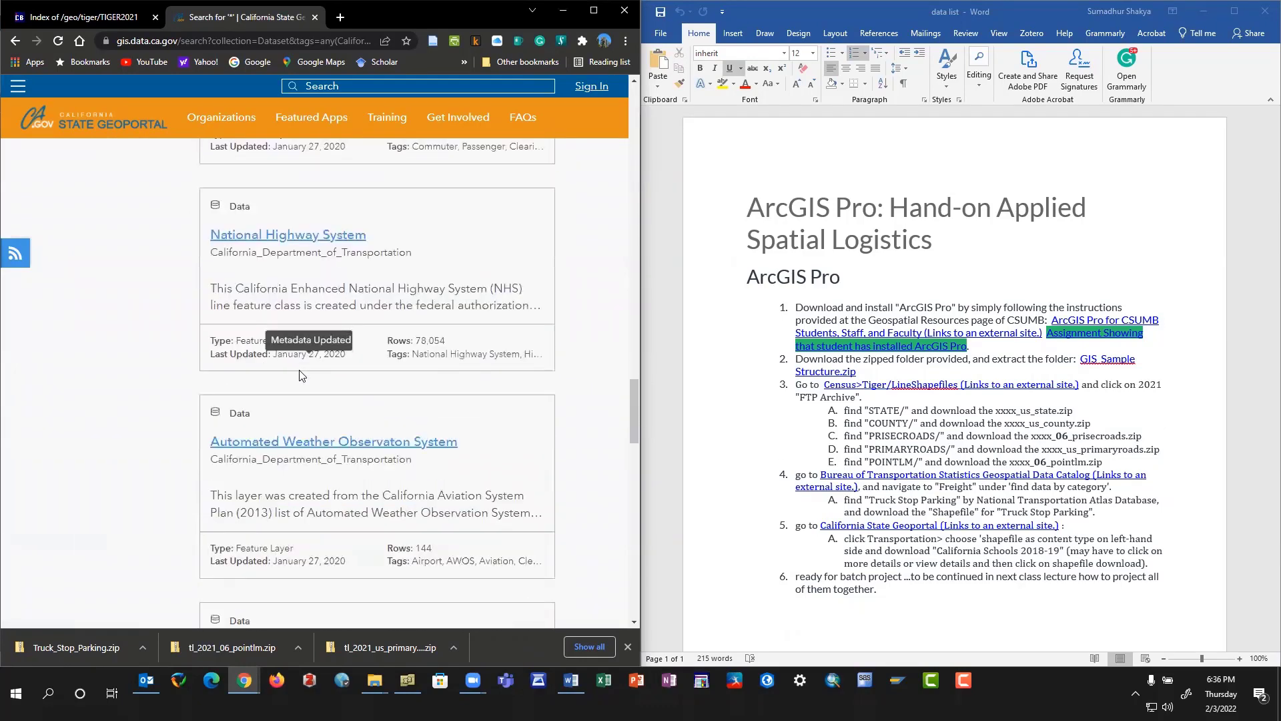
scroll(299, 371, "down", 11)
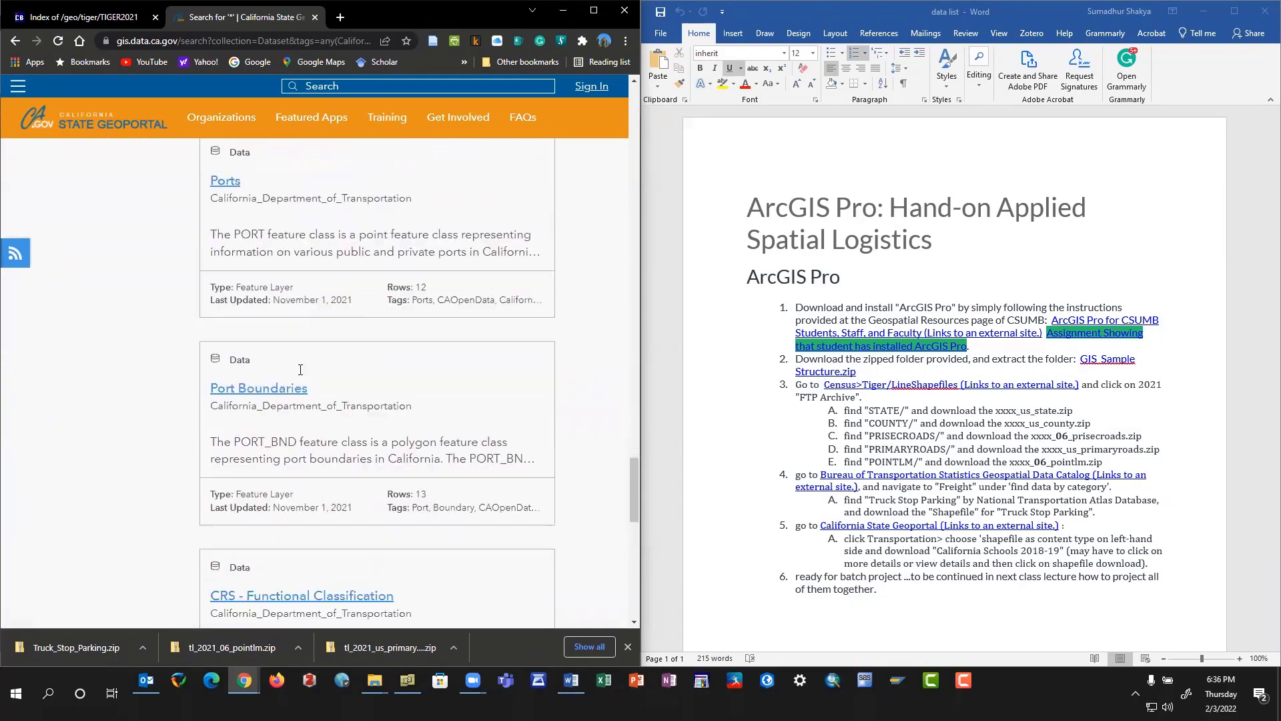
scroll(299, 375, "down", 4)
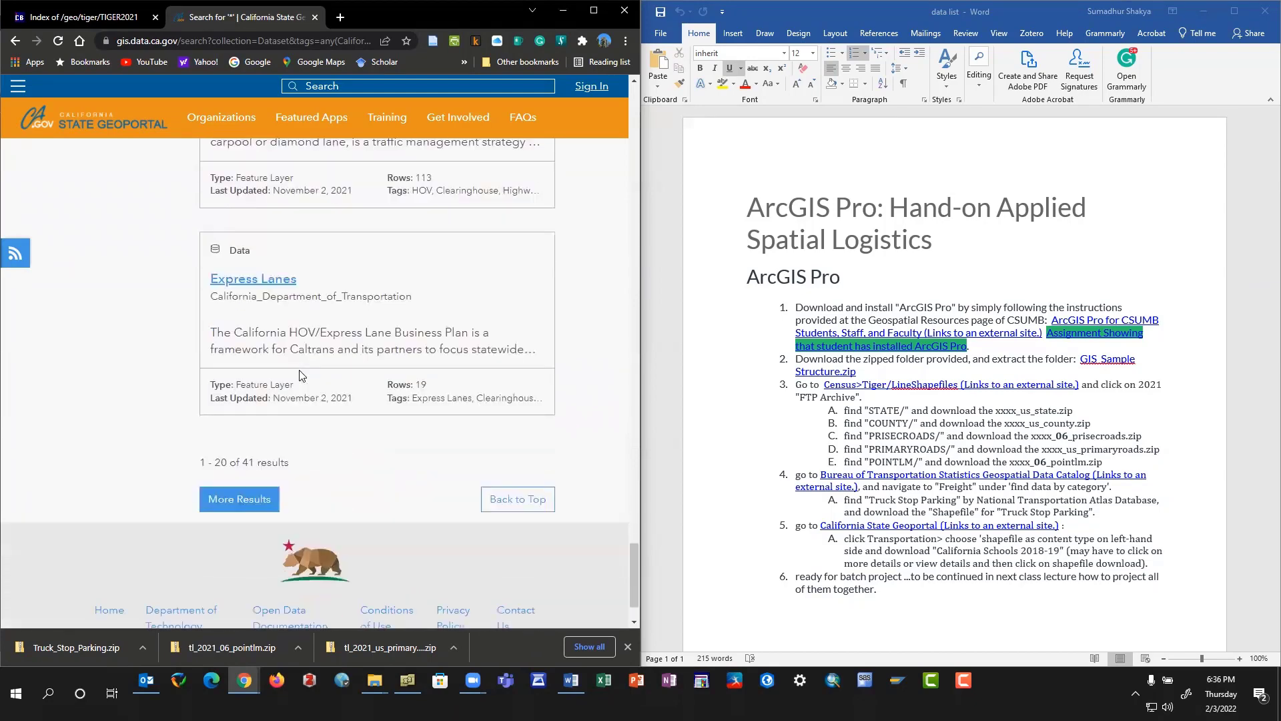
scroll(300, 375, "up", 6)
scroll(299, 375, "up", 20)
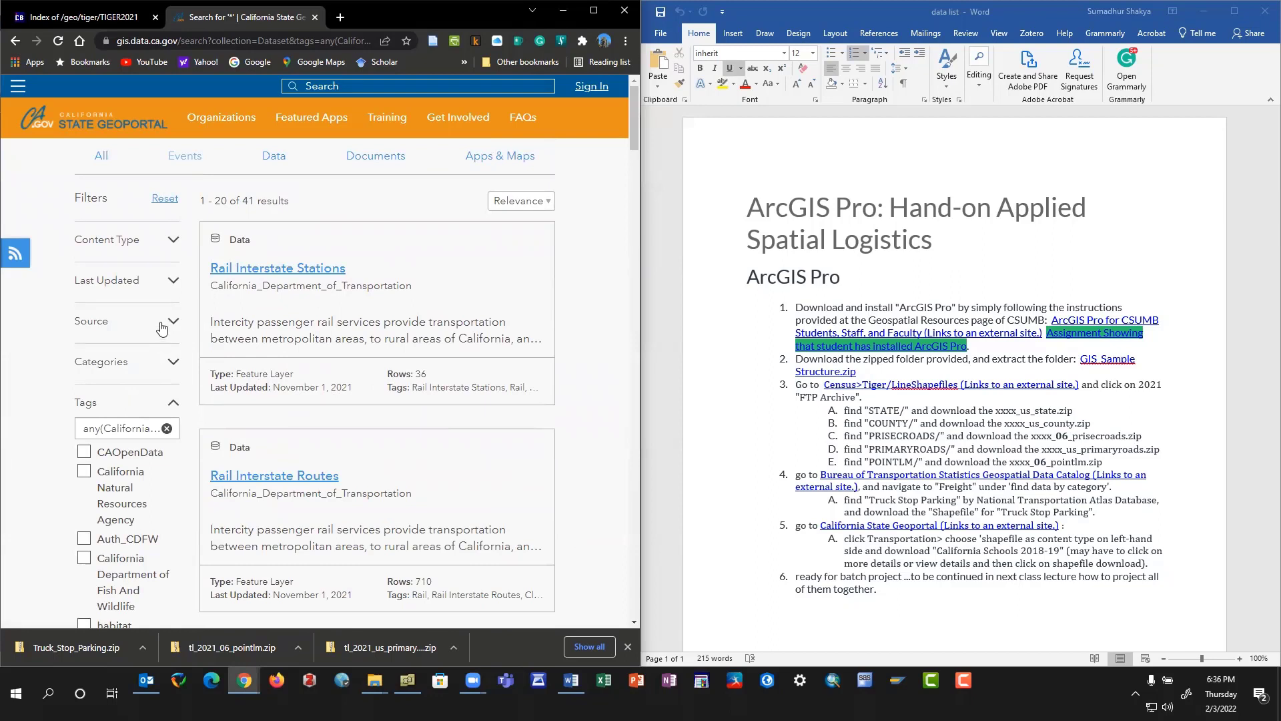
Filter the Transportation results by the Shapefile content type and switch to exploring all available content.
left_click(158, 246)
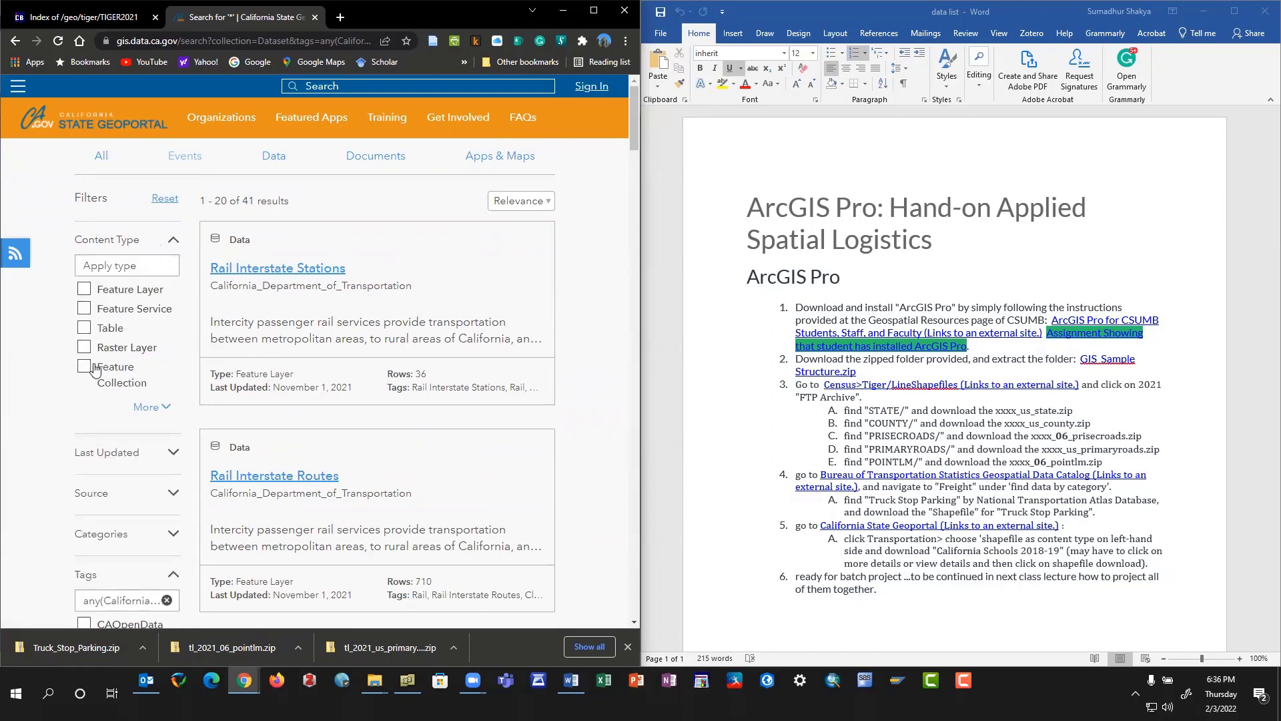
left_click(147, 407)
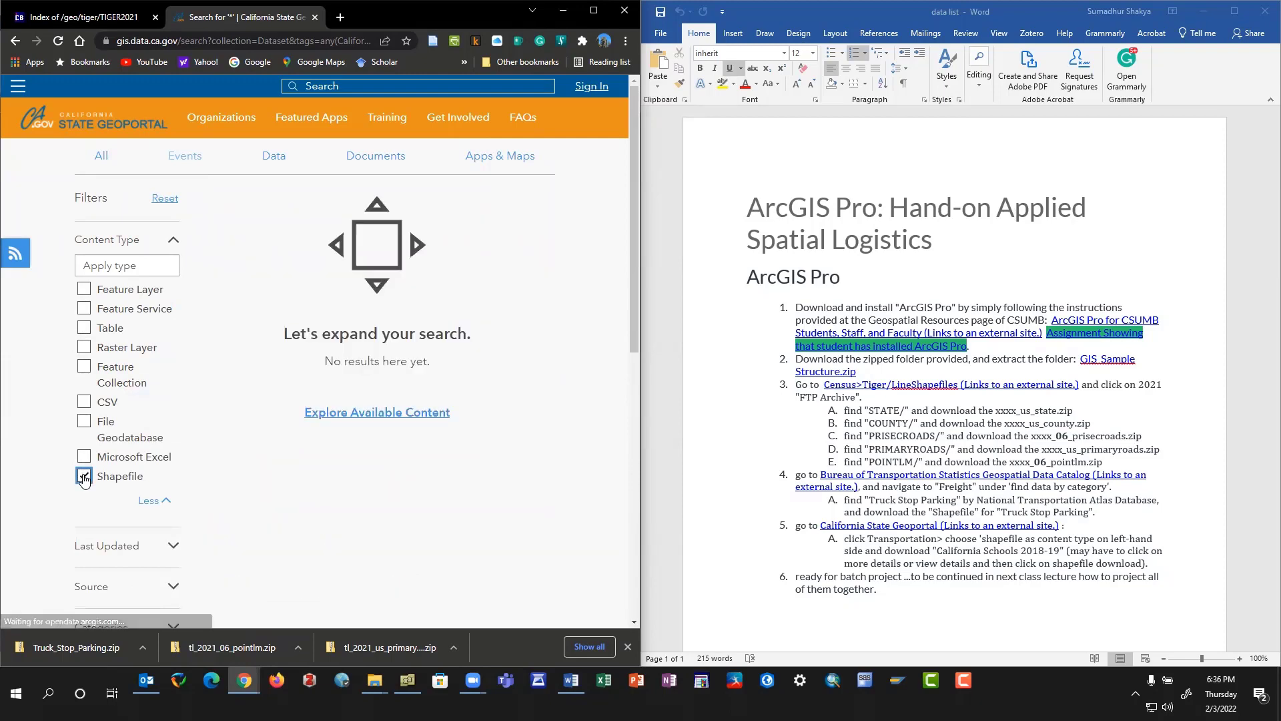
left_click(347, 414)
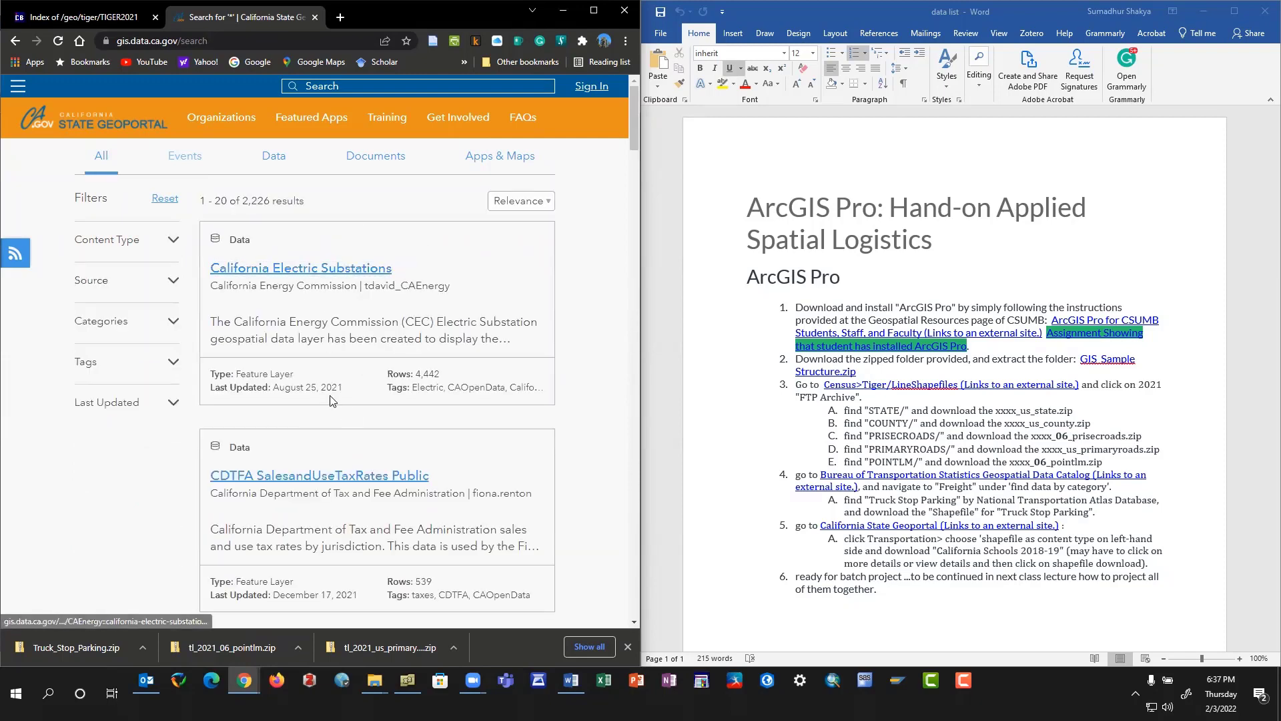
Find the California Schools 2018-19 dataset among all geoportal content and open it in its own tab.
scroll(332, 400, "down", 8)
scroll(331, 400, "down", 15)
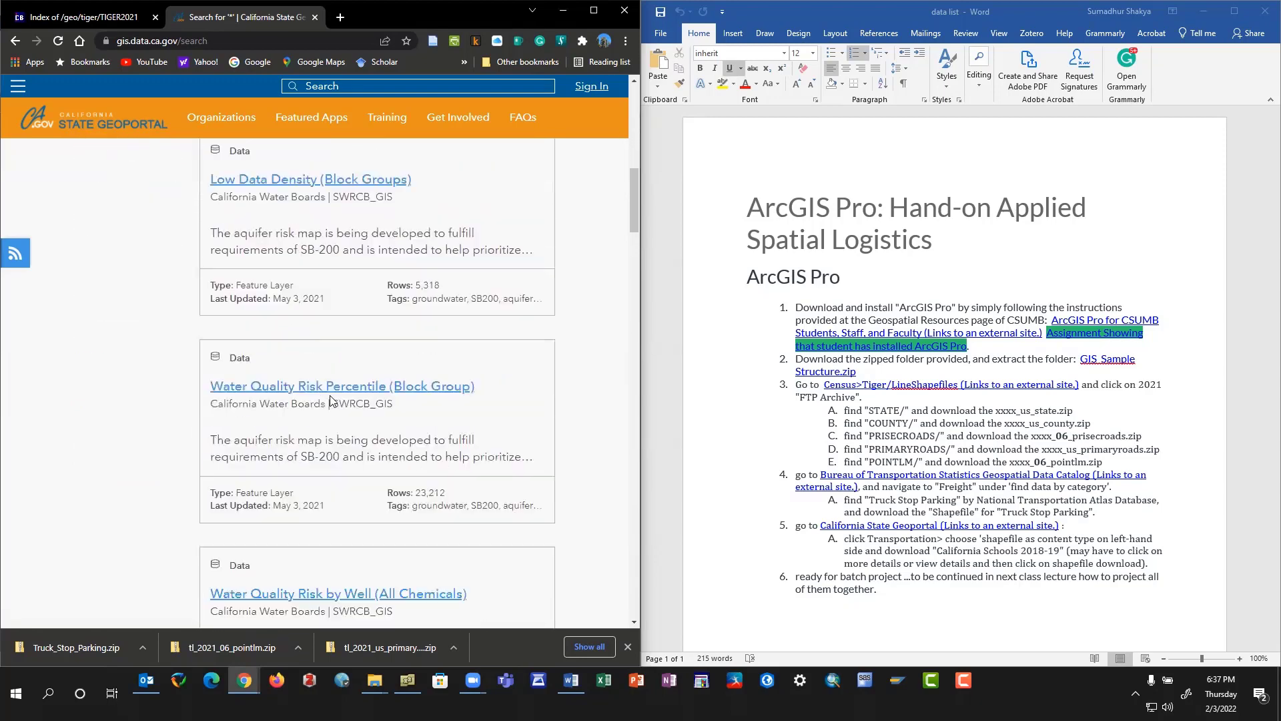
scroll(331, 400, "down", 6)
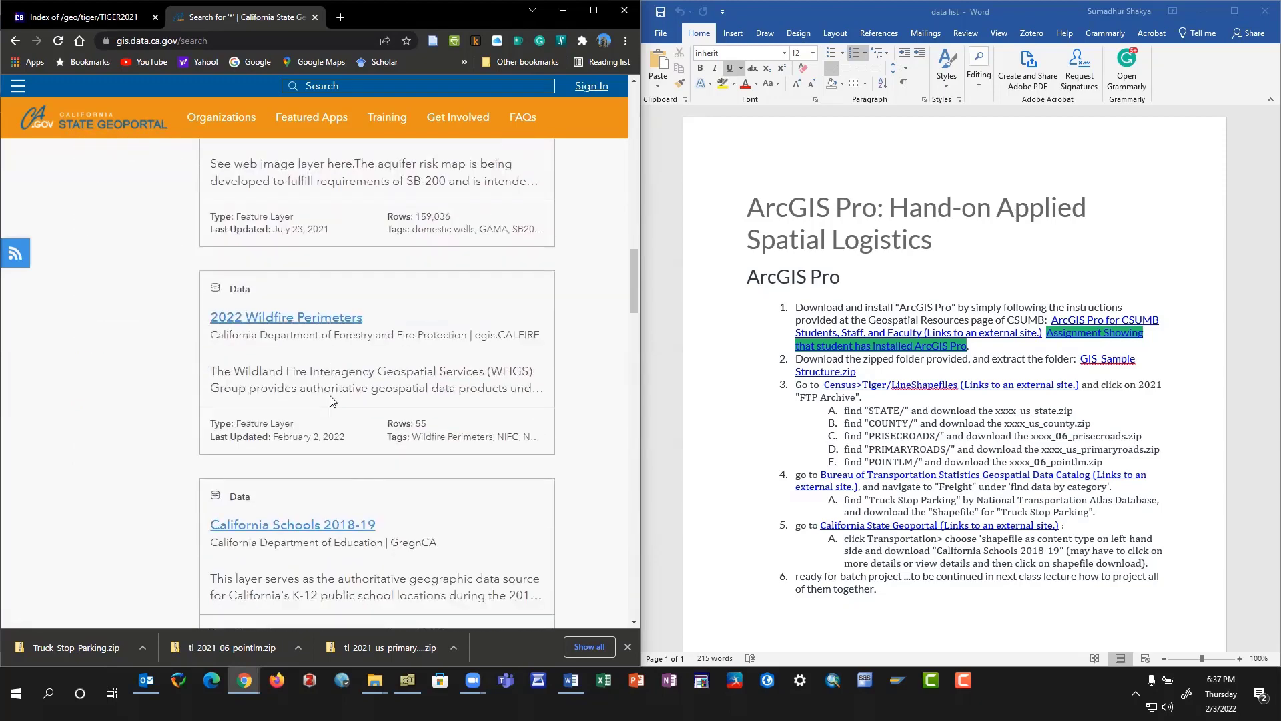
left_click(315, 331)
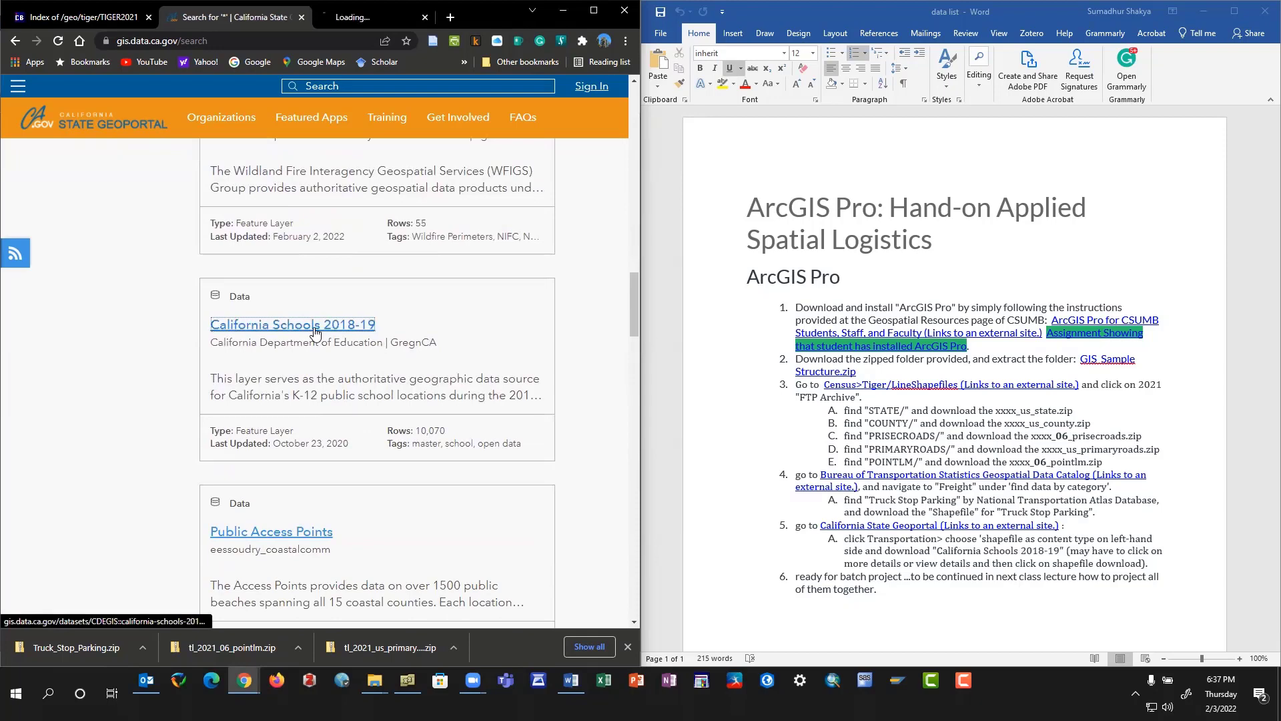
left_click(374, 19)
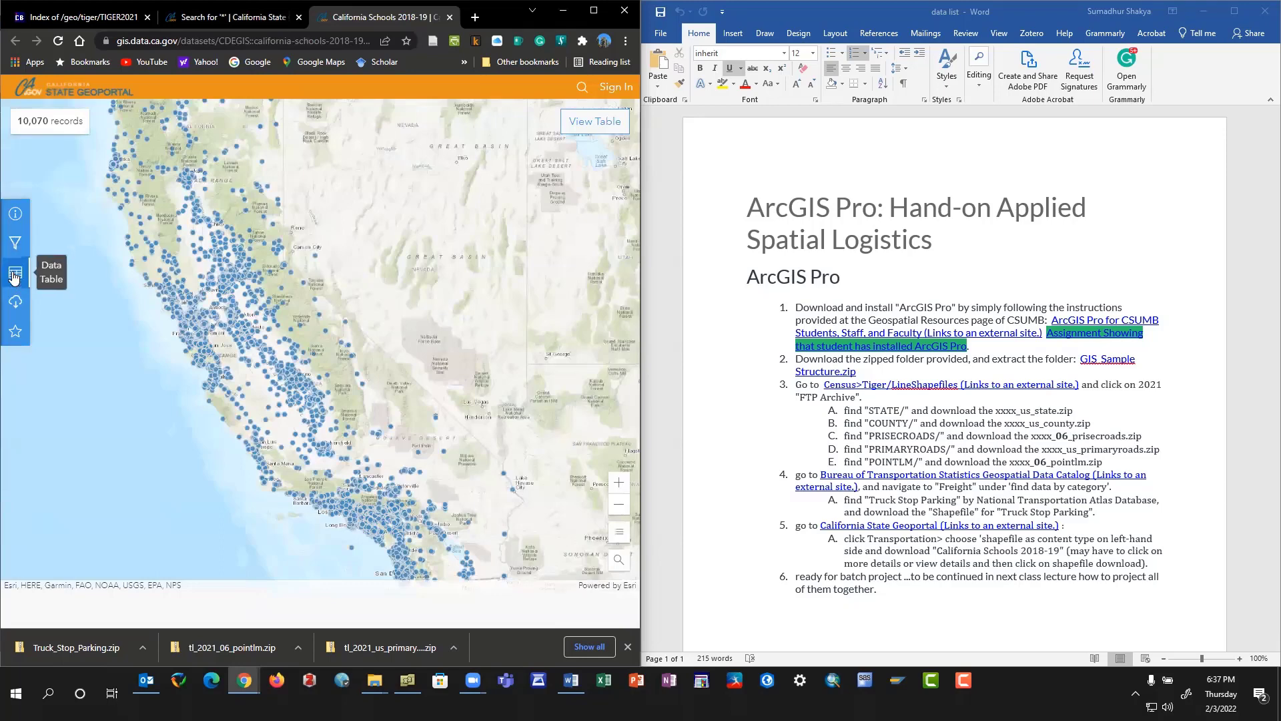
Download the California Schools 2018-19 dataset as a shapefile.
left_click(14, 302)
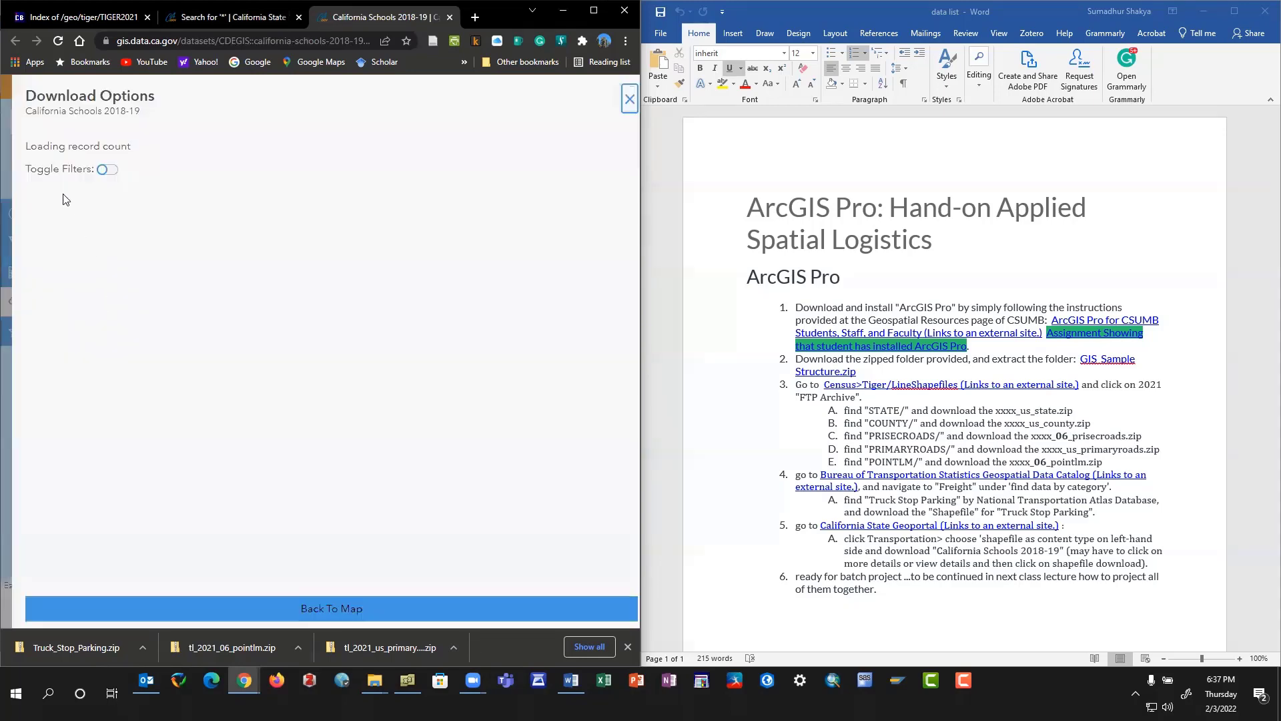
scroll(224, 371, "down", 3)
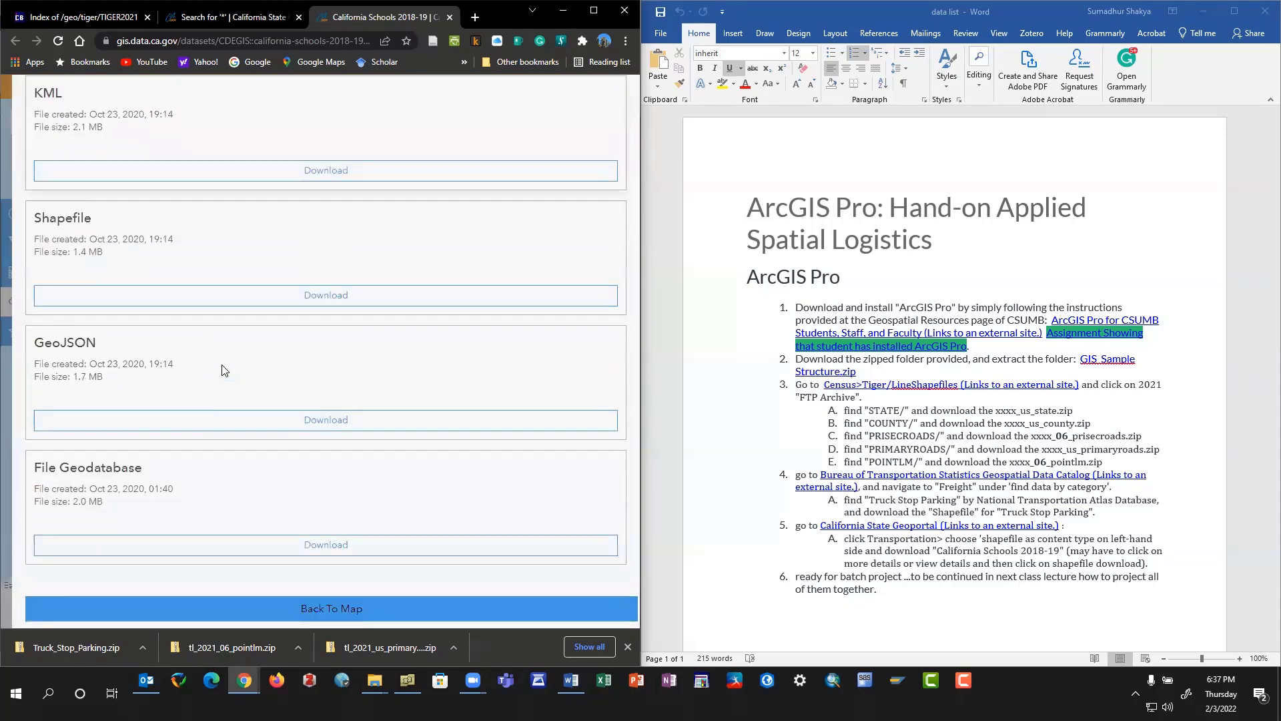
left_click(330, 294)
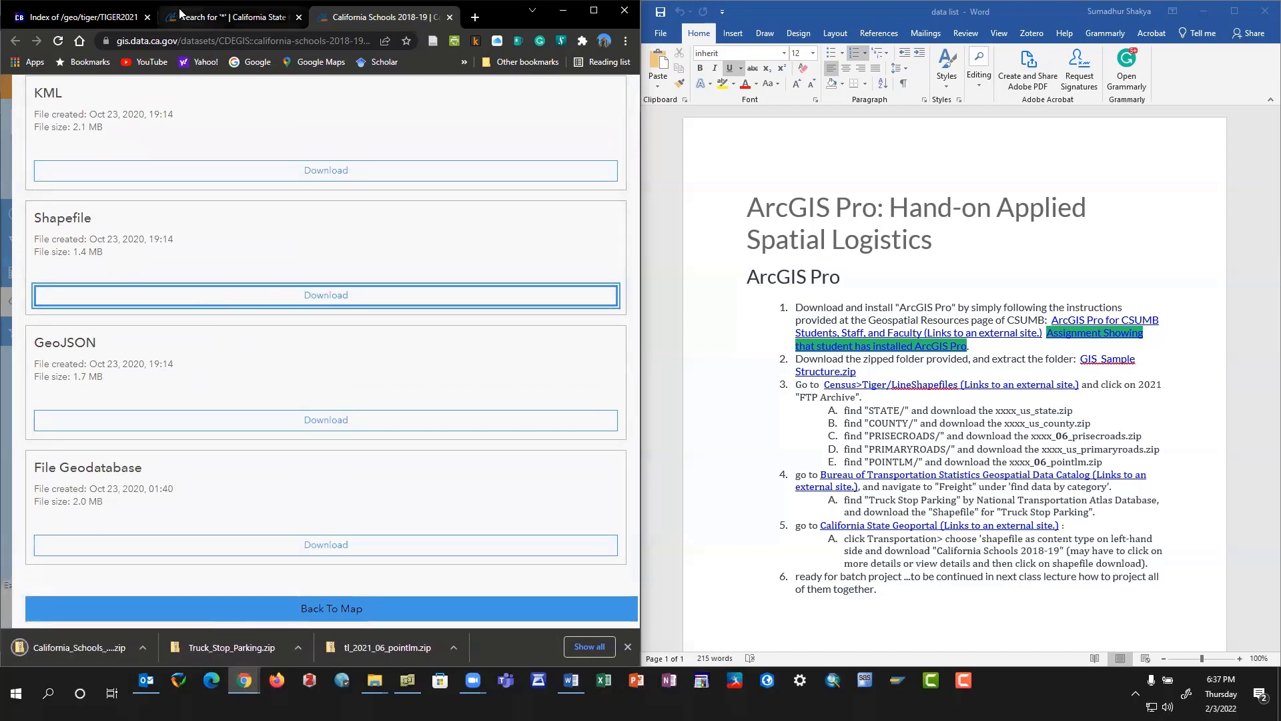
Close both California State Geoportal tabs and return to the data list document.
left_click(299, 17)
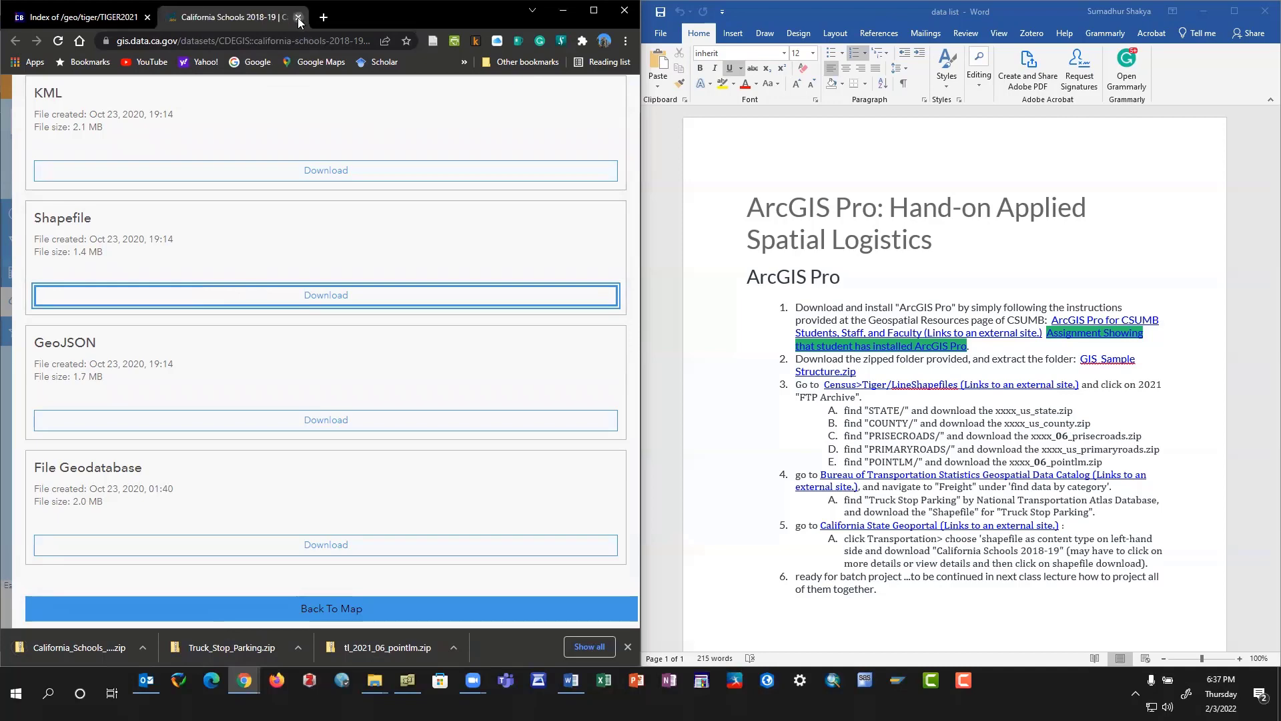
left_click(298, 17)
left_click(870, 525)
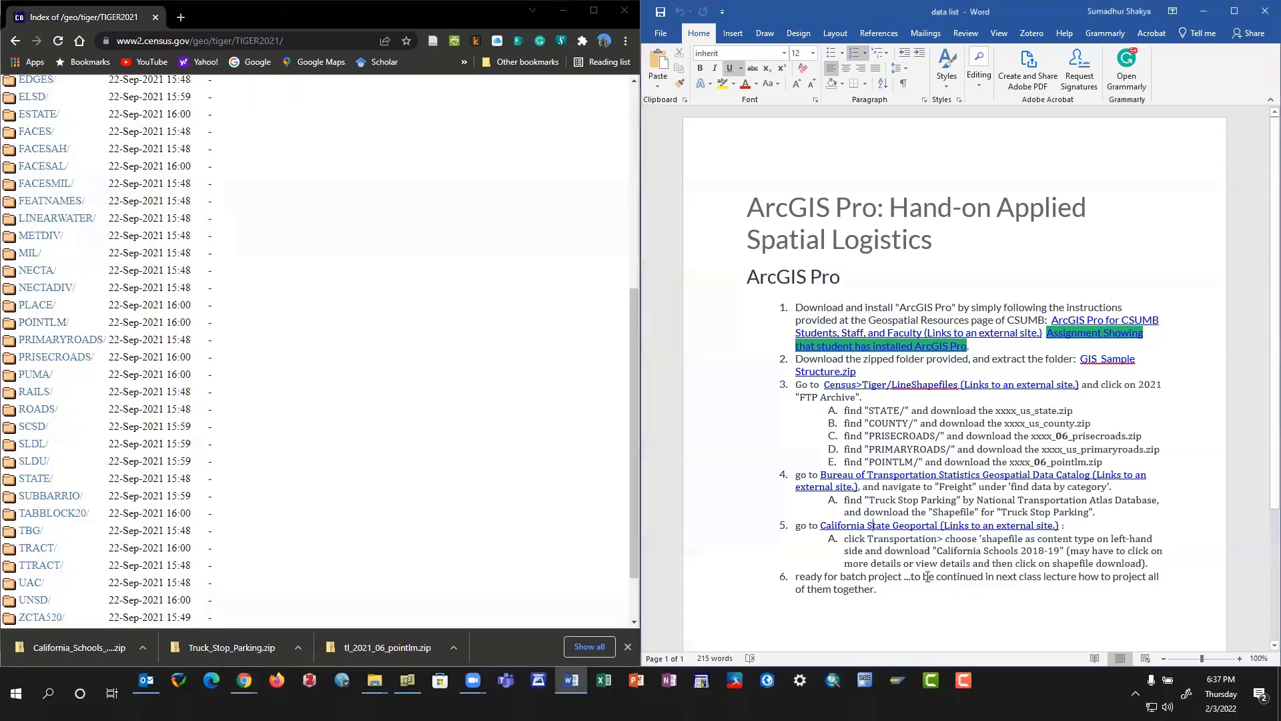
Go back from the TIGER2021 folder index to the TIGER/Line Shapefiles page and open its Web Interface in another tab.
scroll(360, 330, "up", 8)
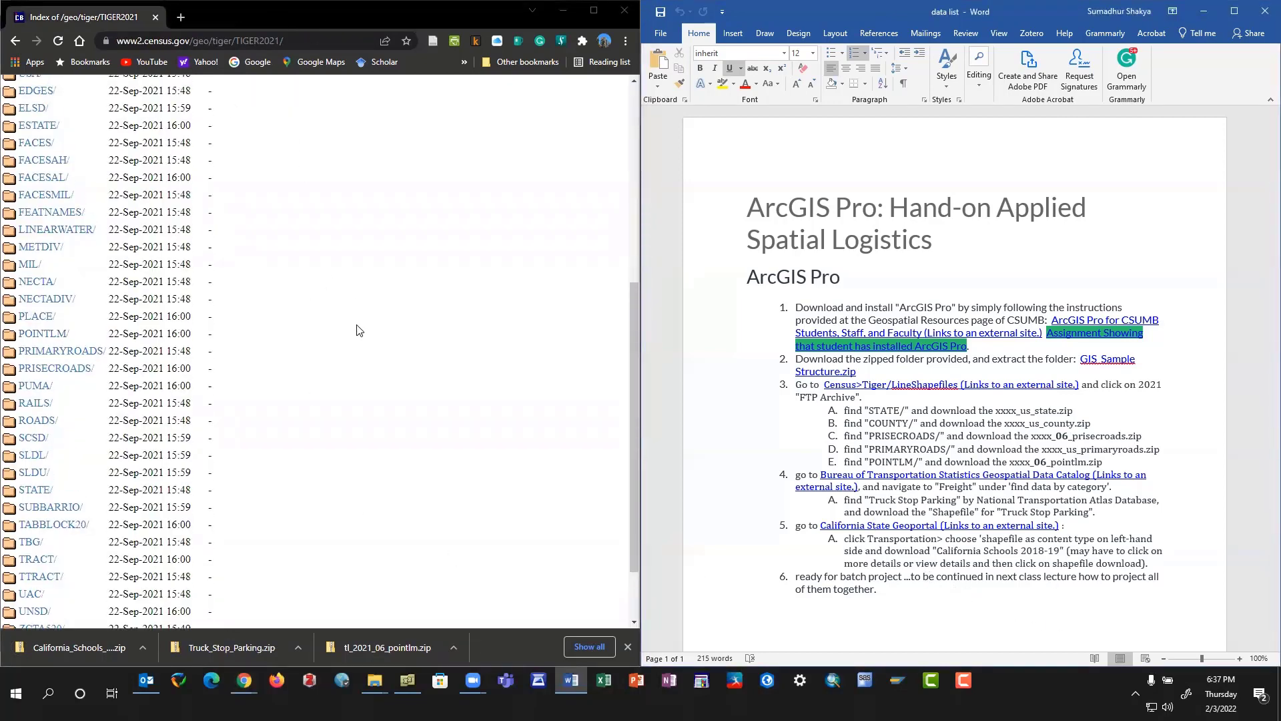
left_click(279, 341)
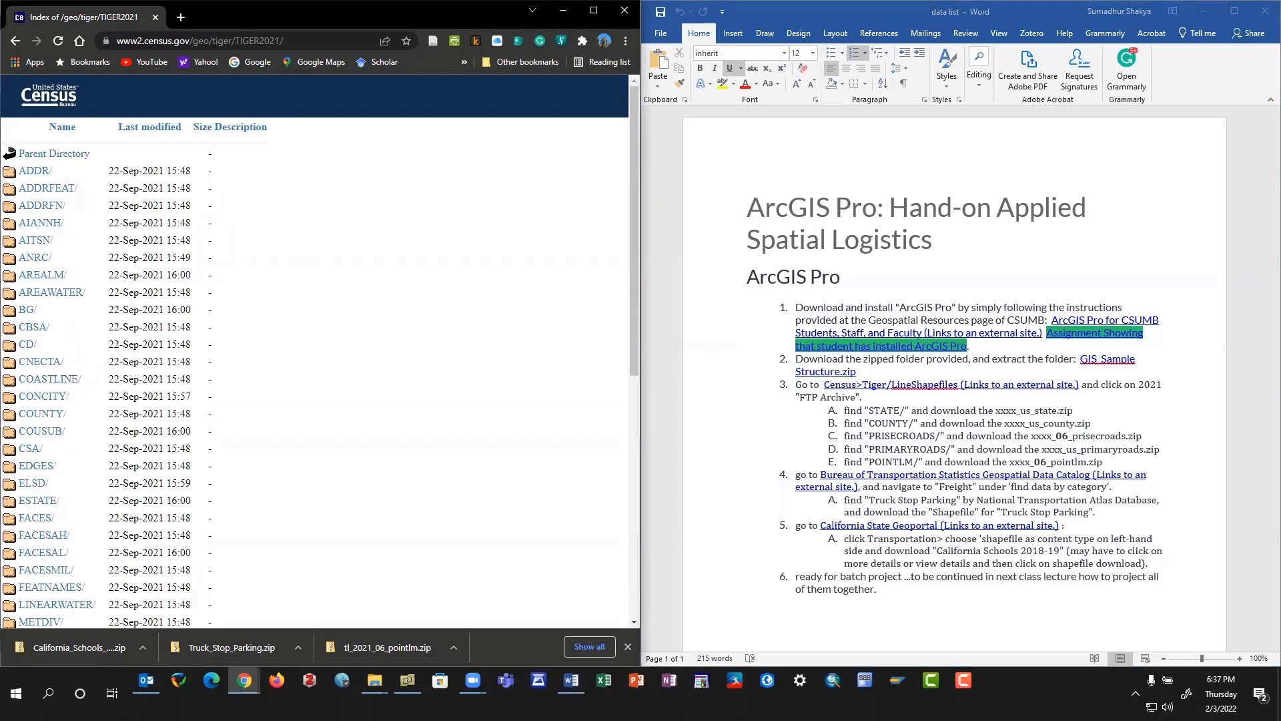
left_click(15, 43)
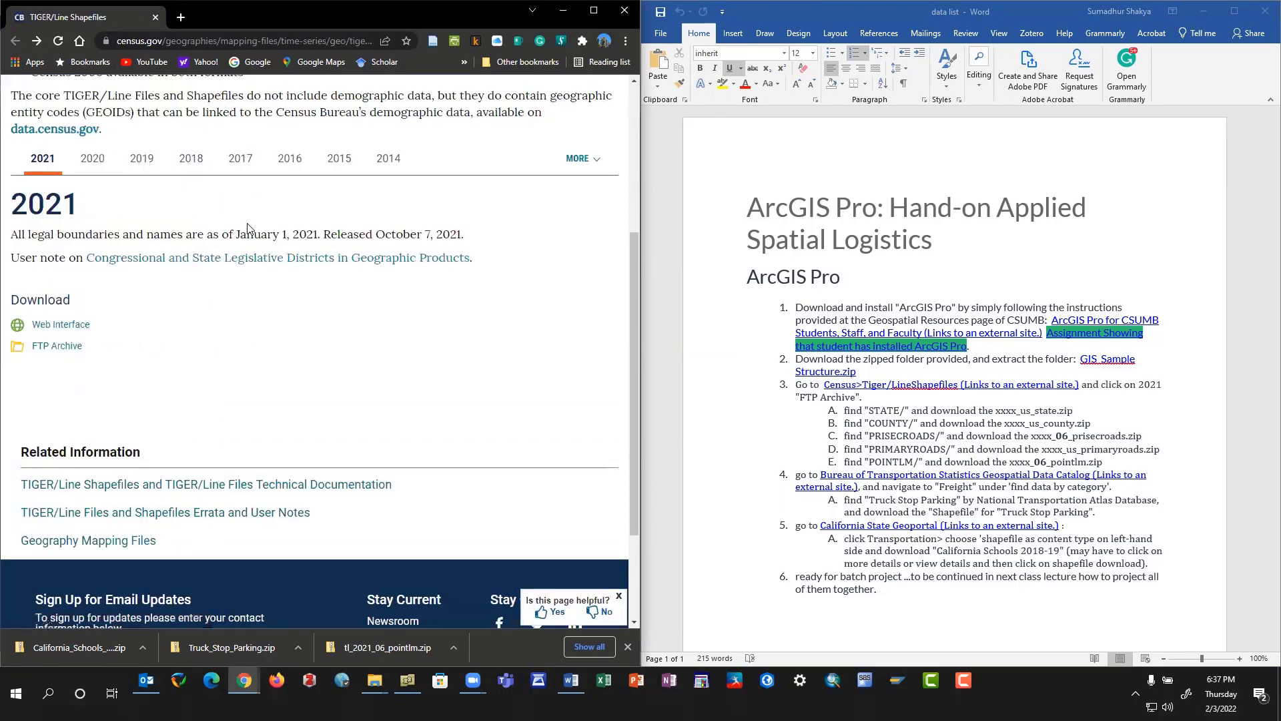
left_click(58, 328)
scroll(267, 300, "up", 4)
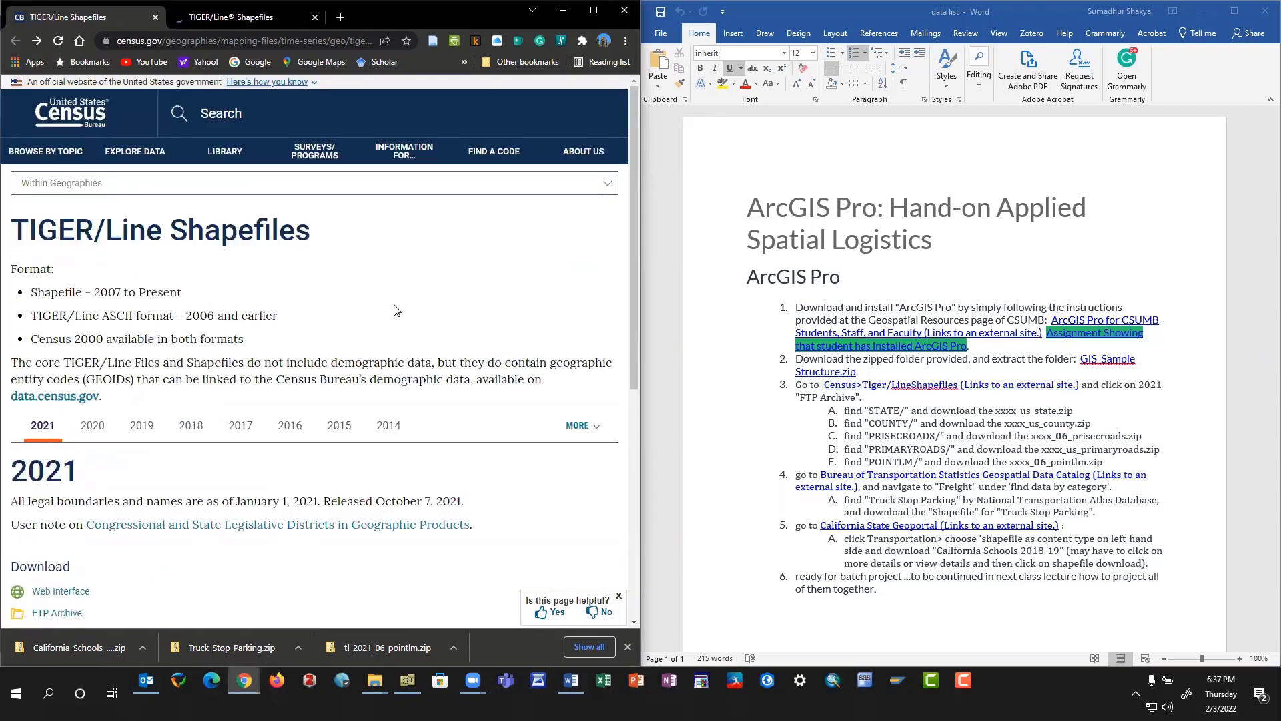
Maximize the browser and open the full 2021 TIGER/Line Shapefiles technical document from the related documentation page.
left_click(594, 10)
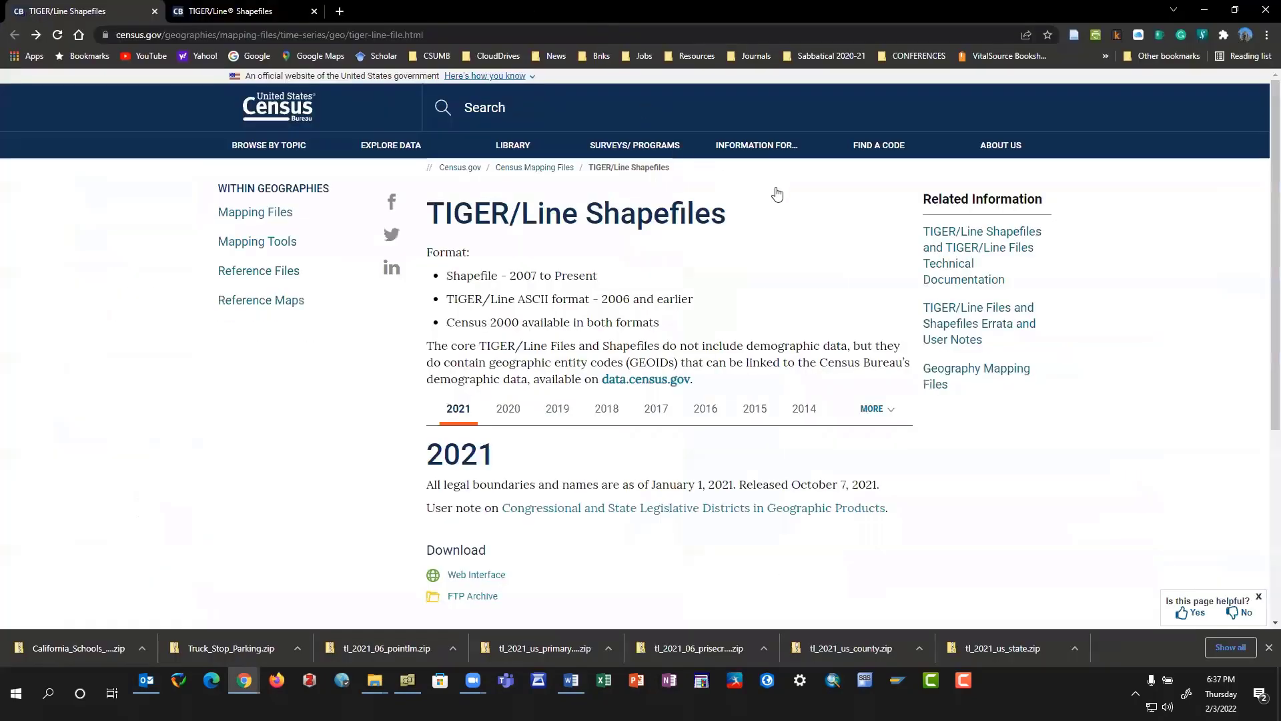
left_click(956, 272)
left_click(407, 12)
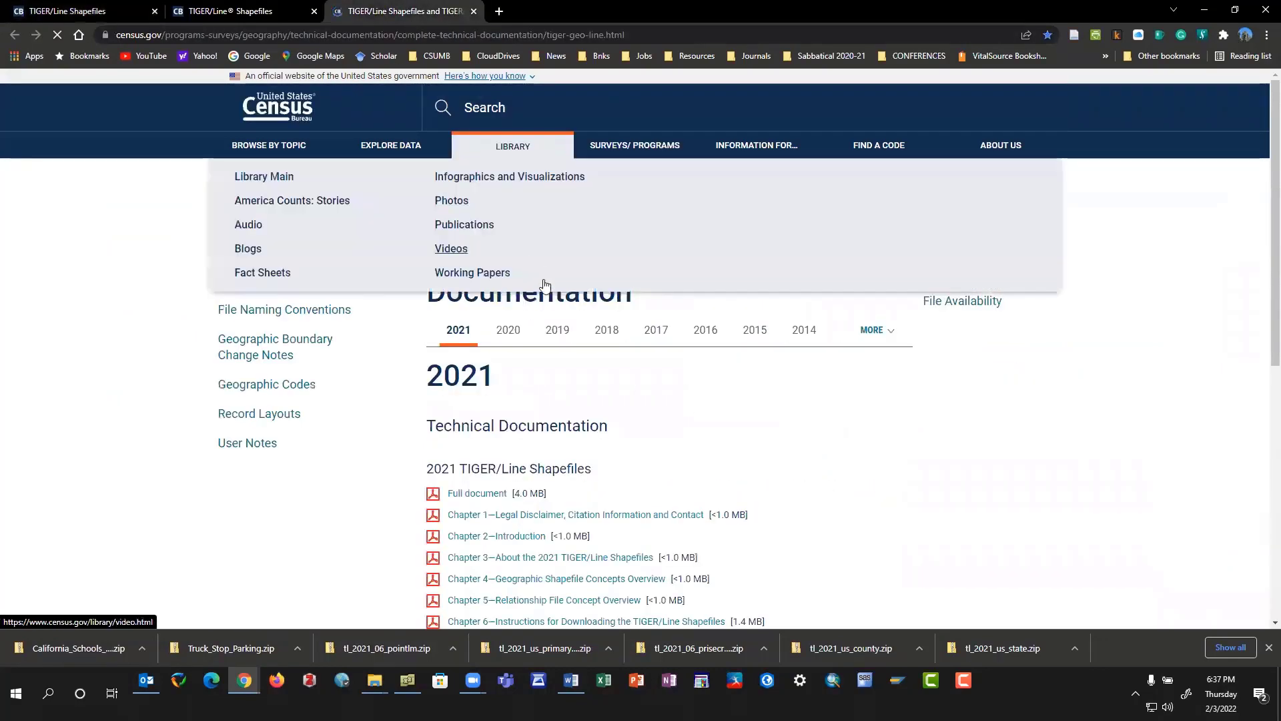
scroll(494, 414, "down", 2)
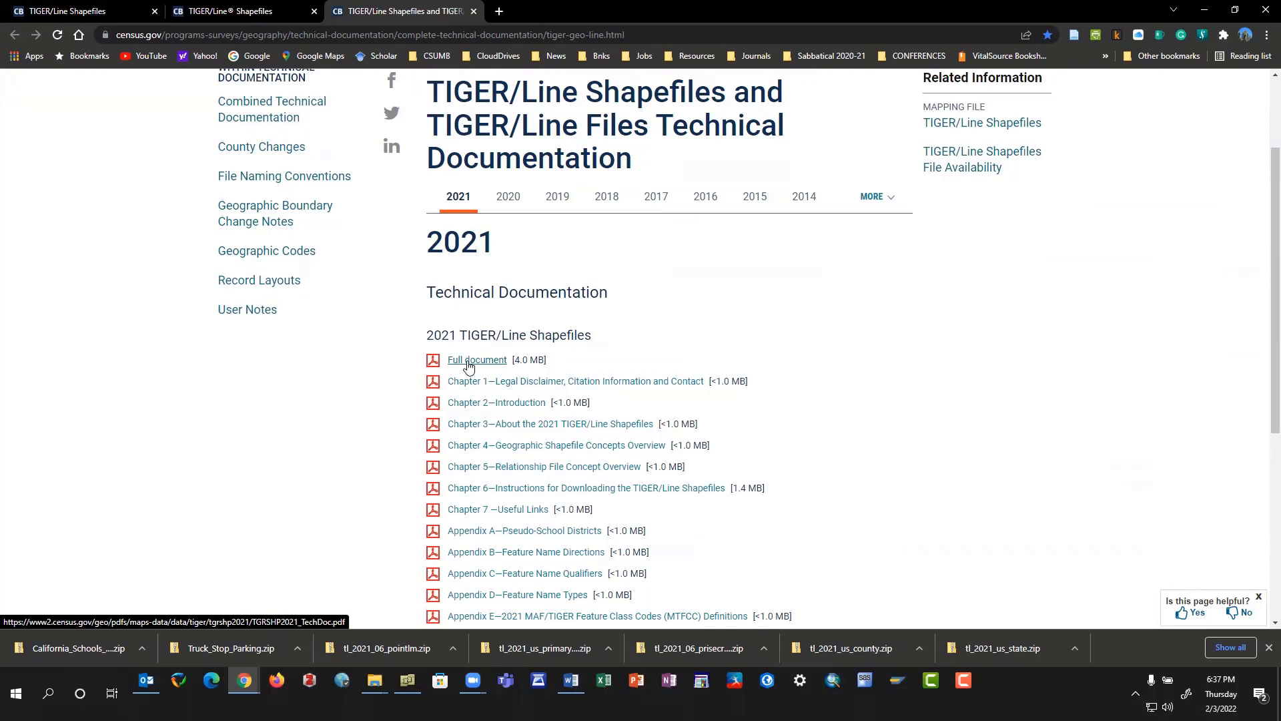
left_click(469, 362)
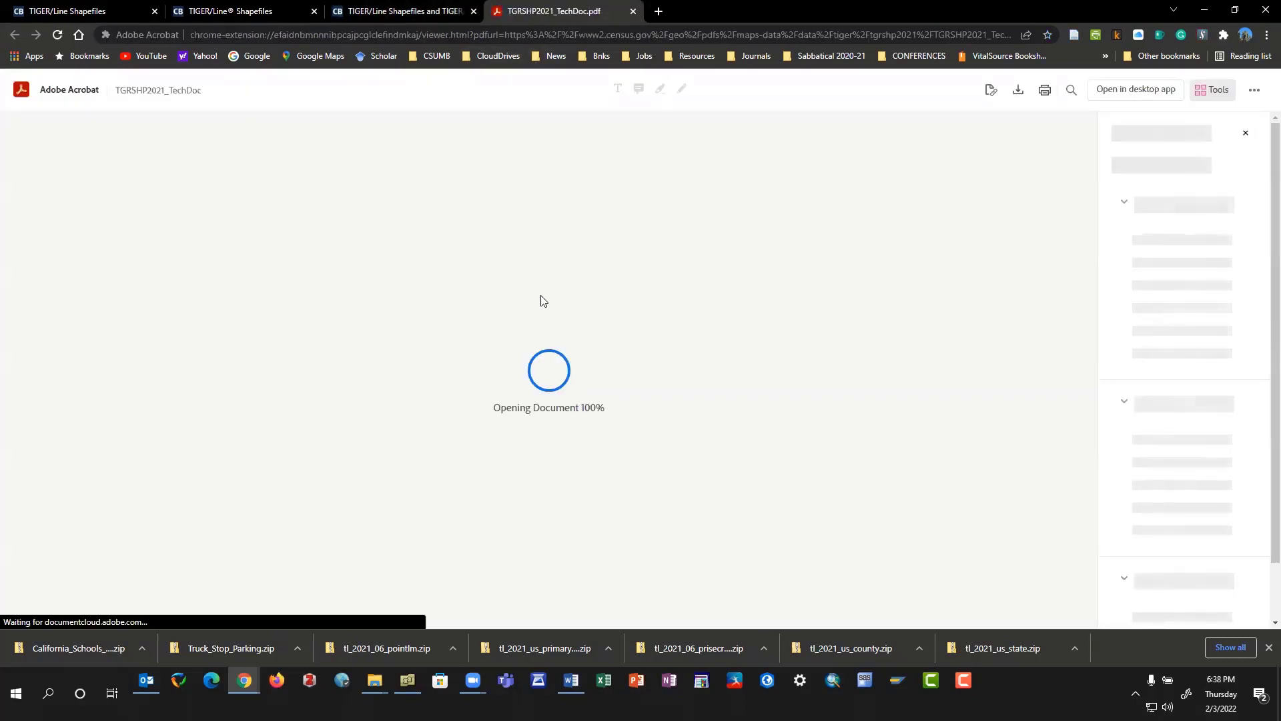
Search the technical document for "ansi" and read the section on codes for geographic entities.
scroll(514, 354, "down", 20)
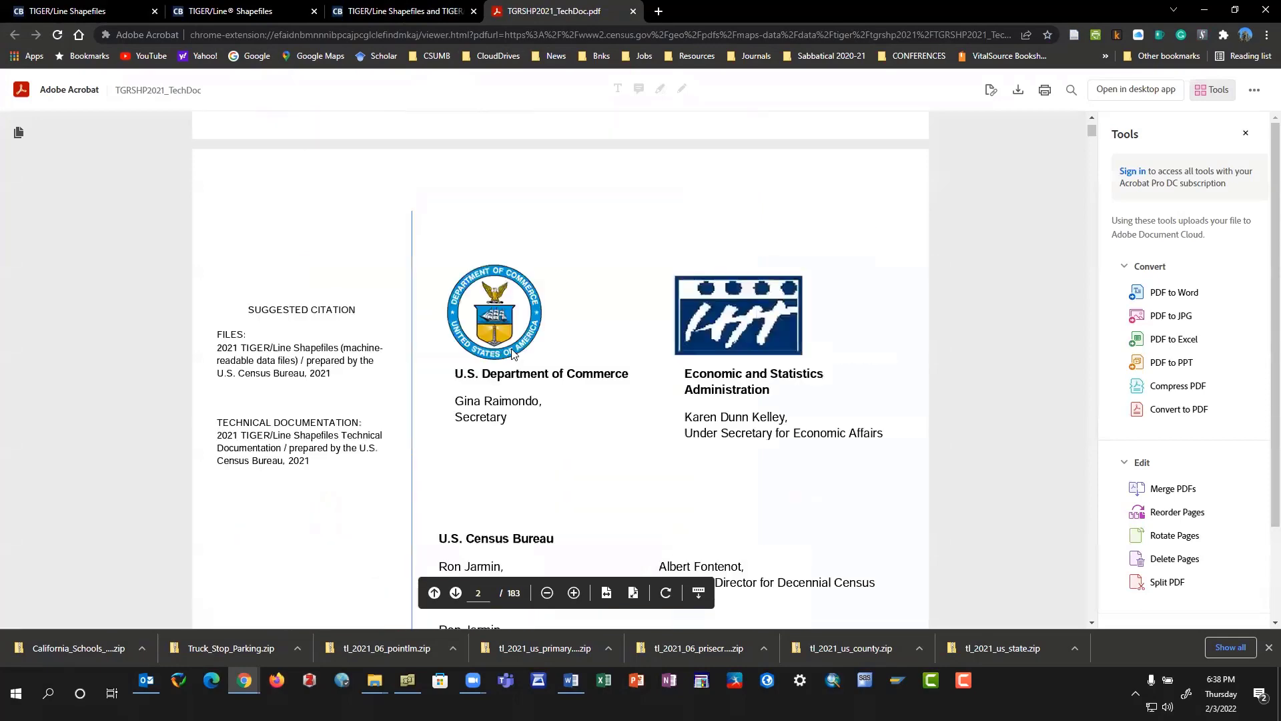
scroll(514, 354, "down", 15)
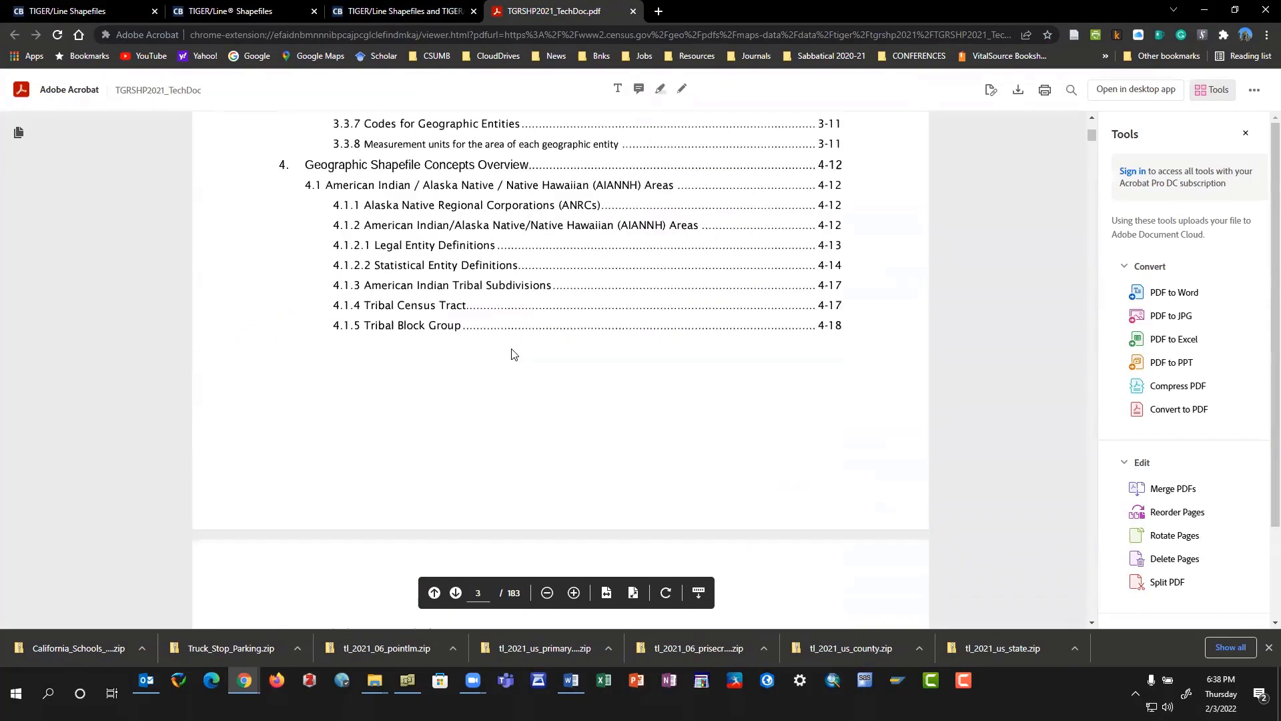
key("ctrl+f")
type("ans")
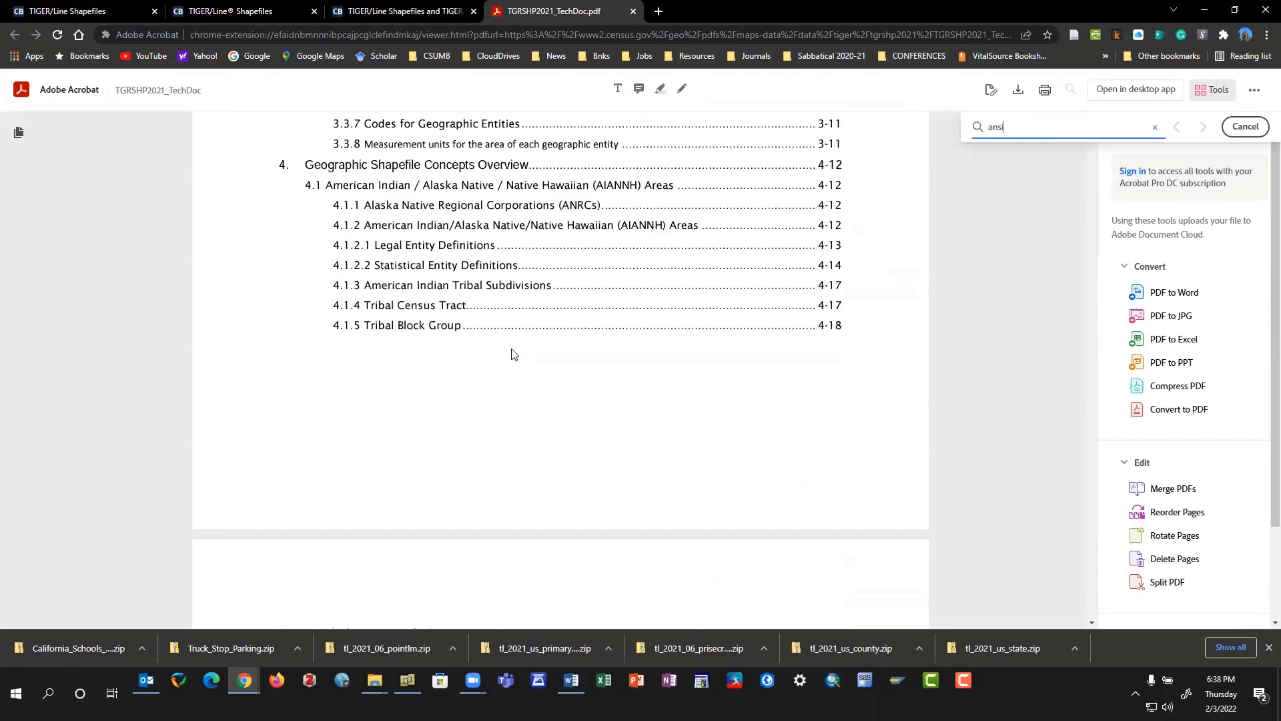
type("i")
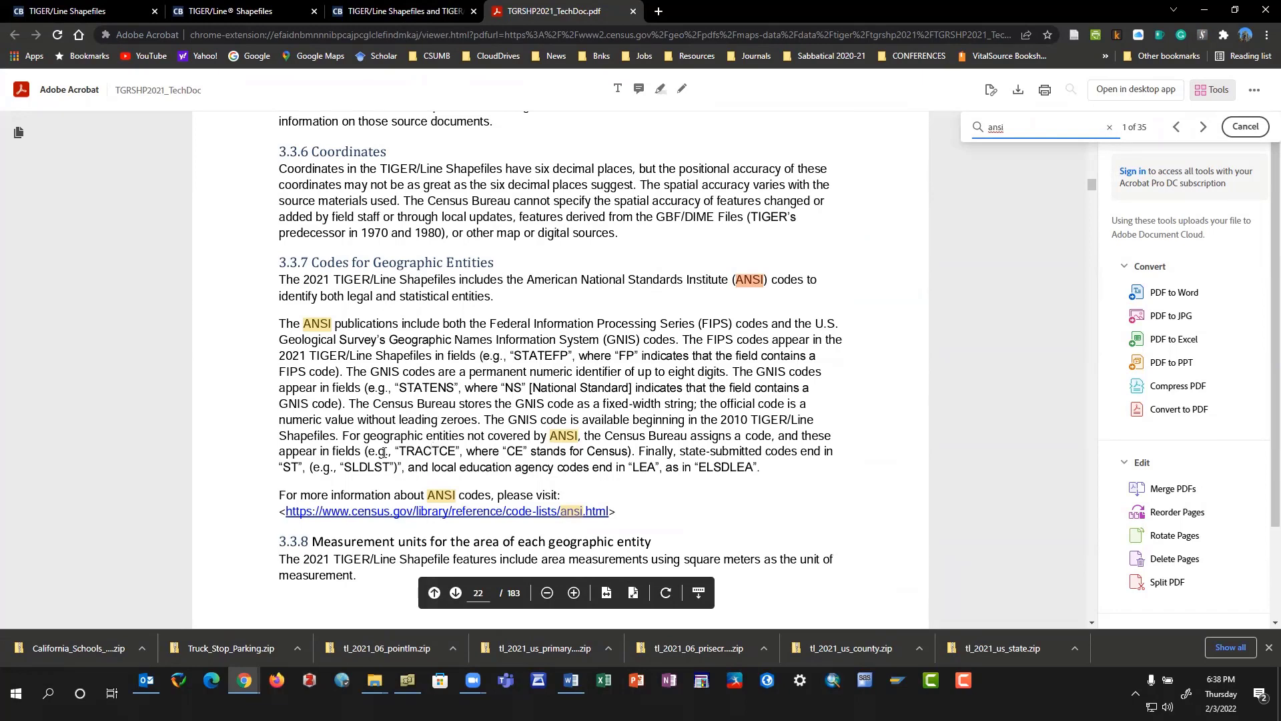
scroll(384, 453, "down", 2)
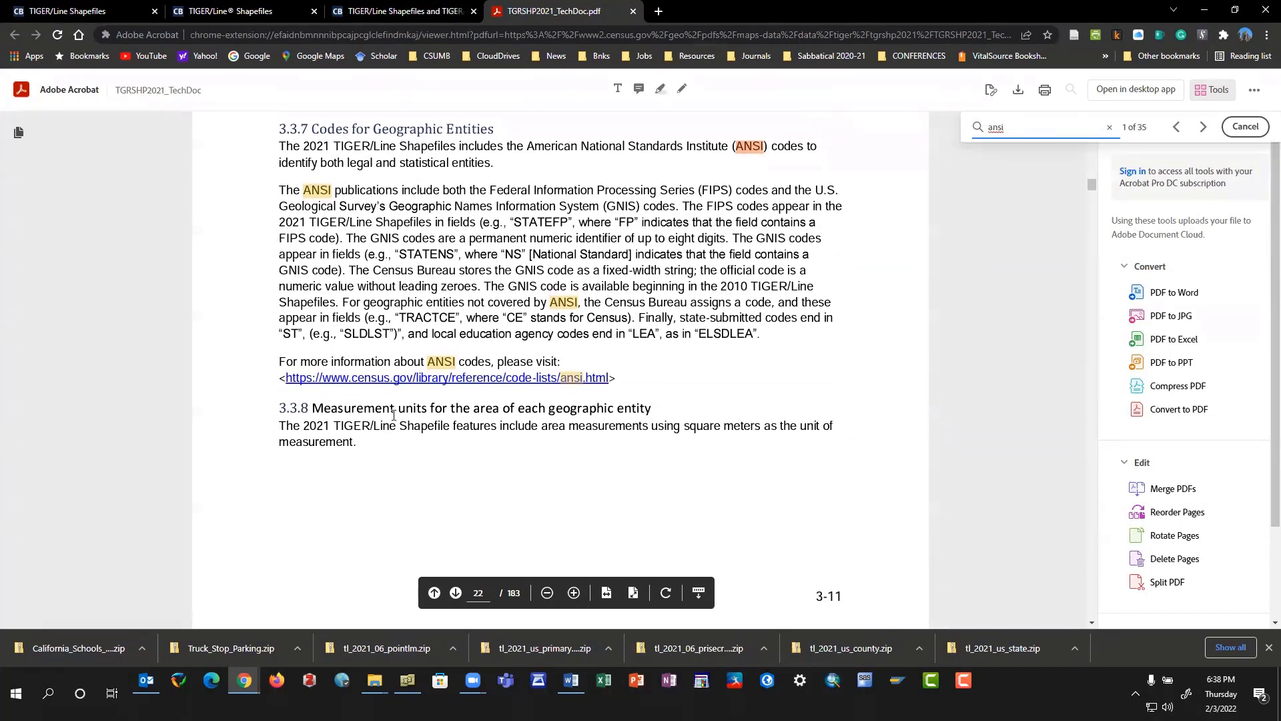
Close the technical documentation page and its PDF, and return to the main TIGER/Line Shapefiles page.
left_click(436, 13)
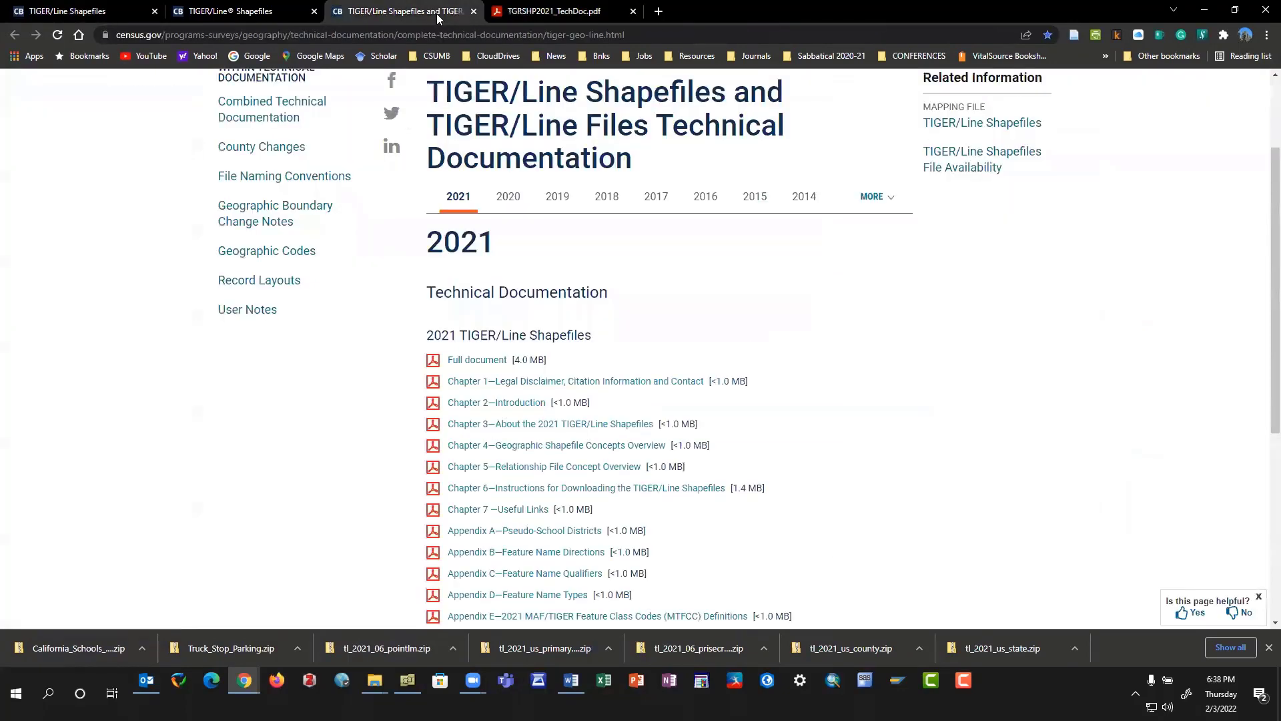
left_click(472, 12)
left_click(473, 12)
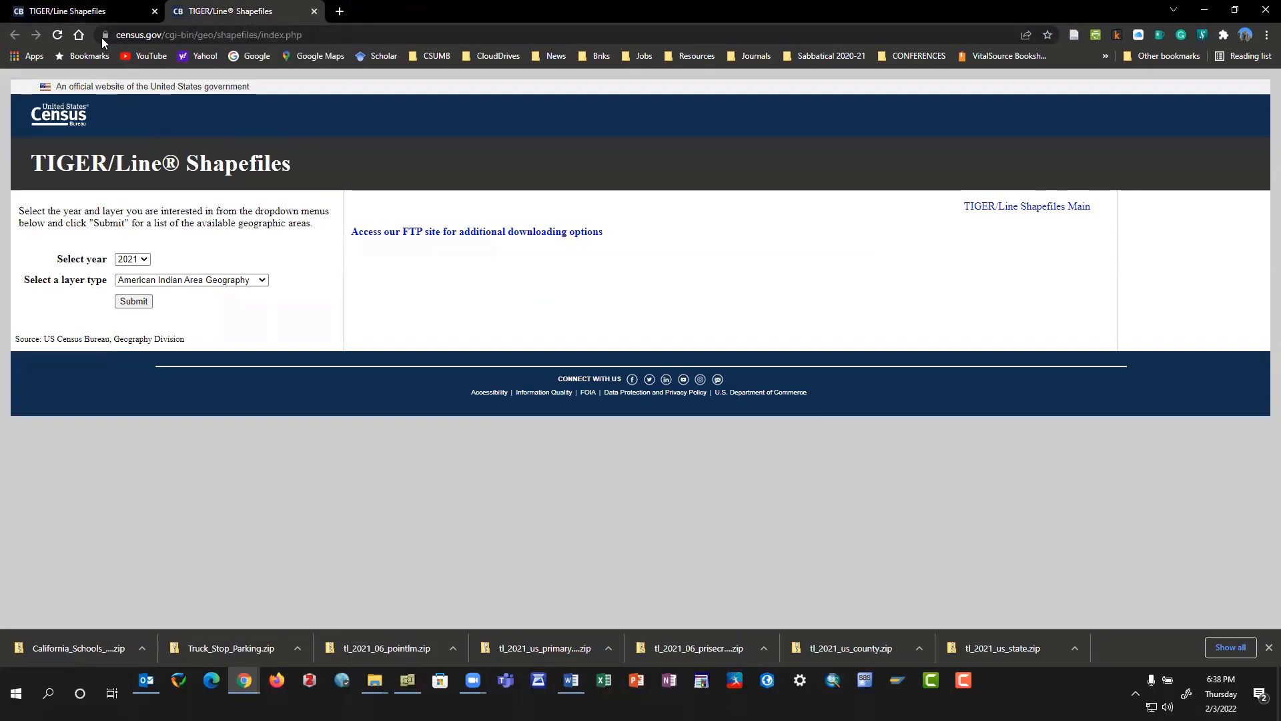
left_click(101, 12)
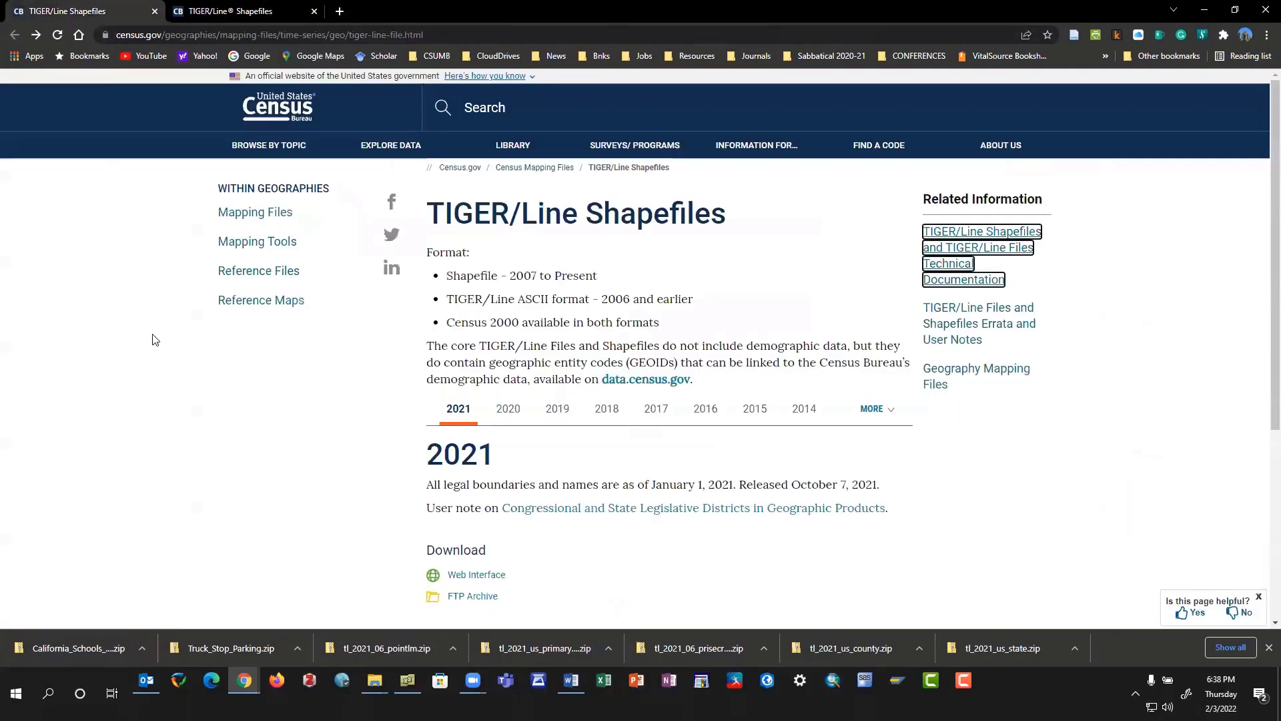
Open the 2021 TIGER/Line Web Interface in another tab, look through its layer types, and close both Web Interface pages.
middle_click(483, 577)
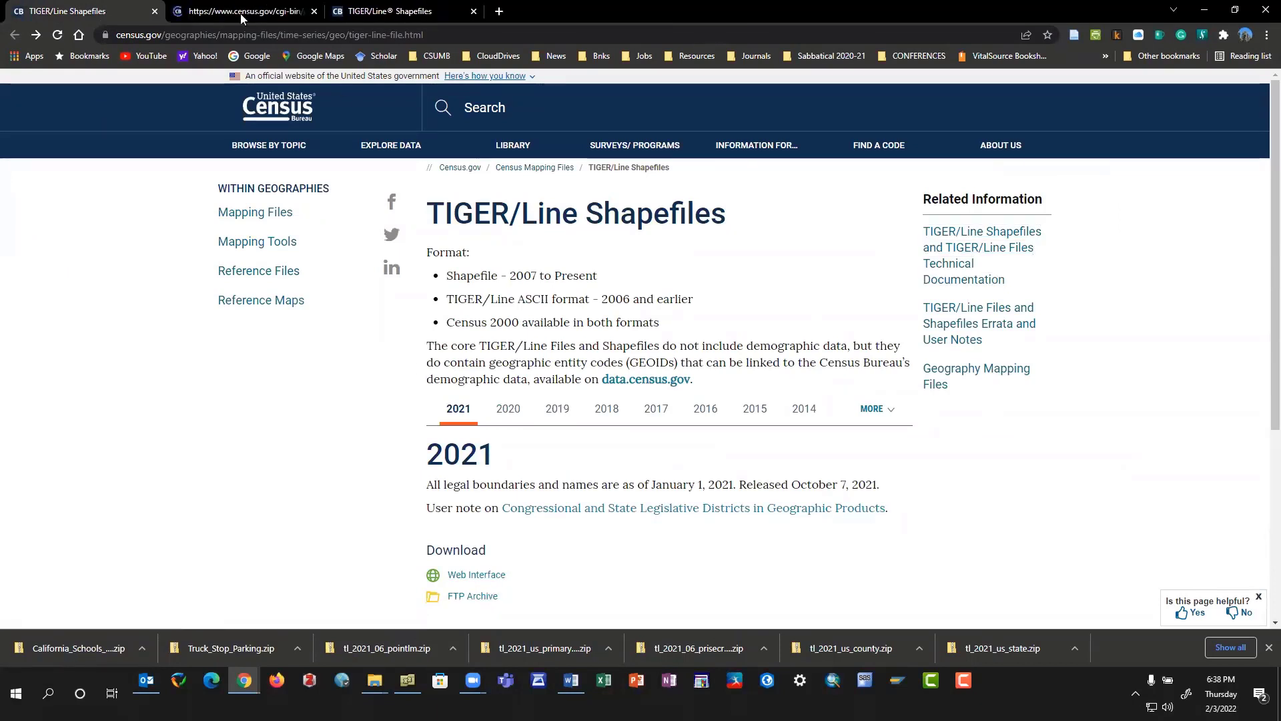
left_click(240, 13)
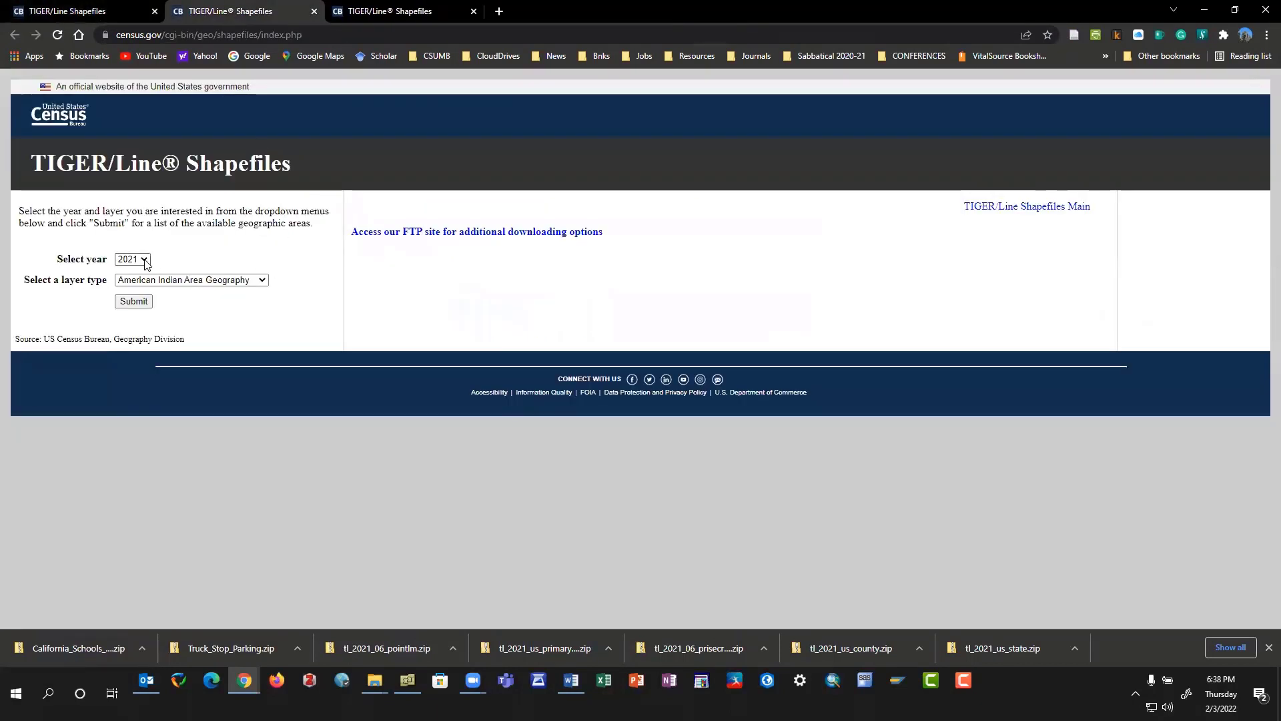
left_click(162, 281)
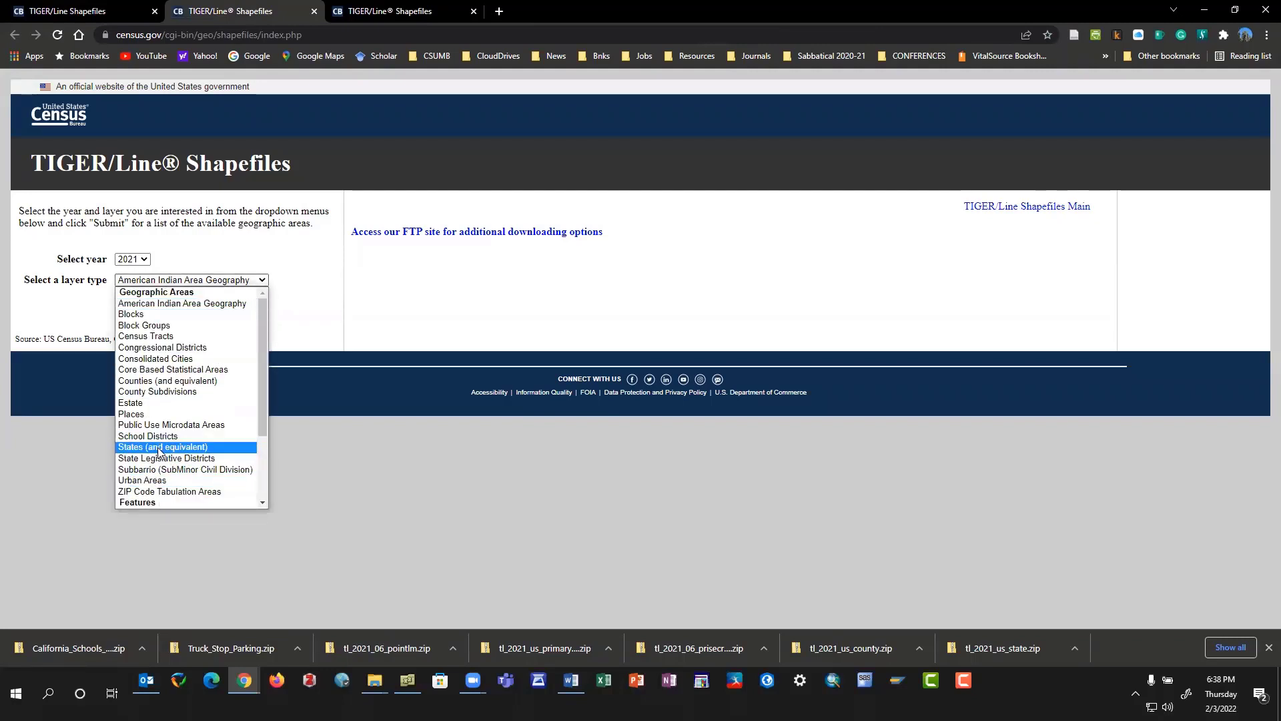
left_click(300, 16)
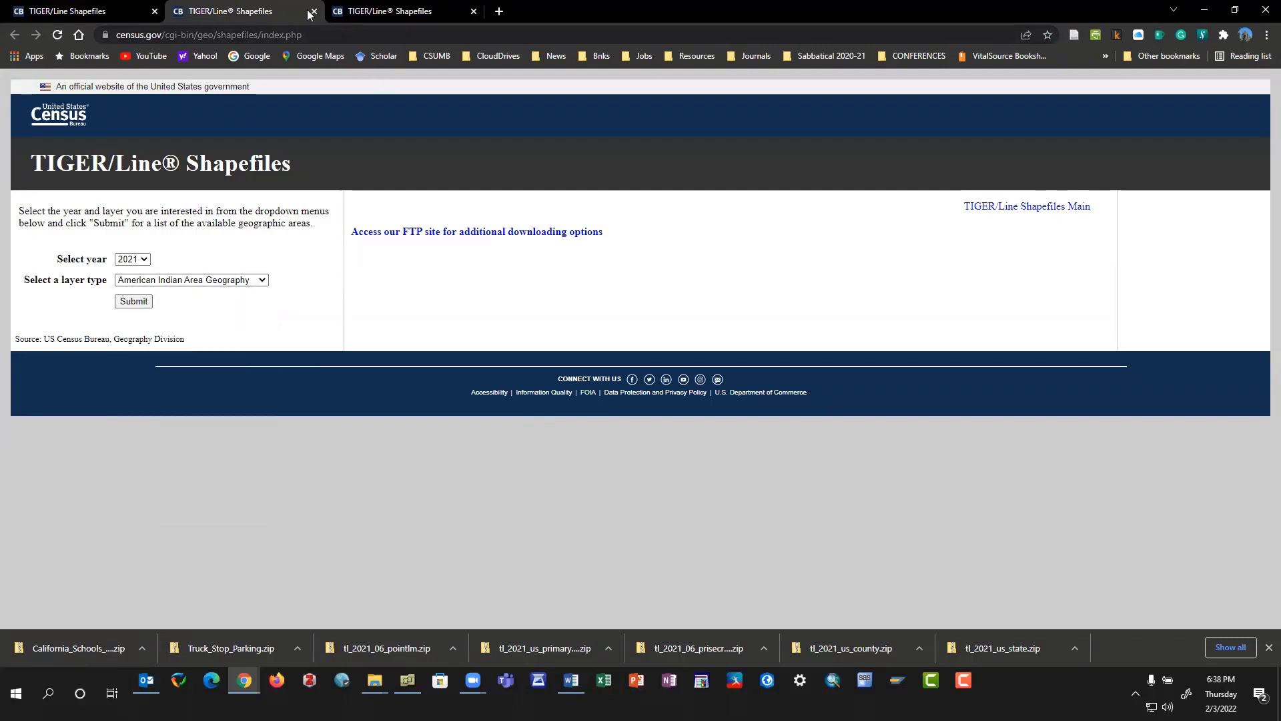
left_click(314, 11)
left_click(314, 12)
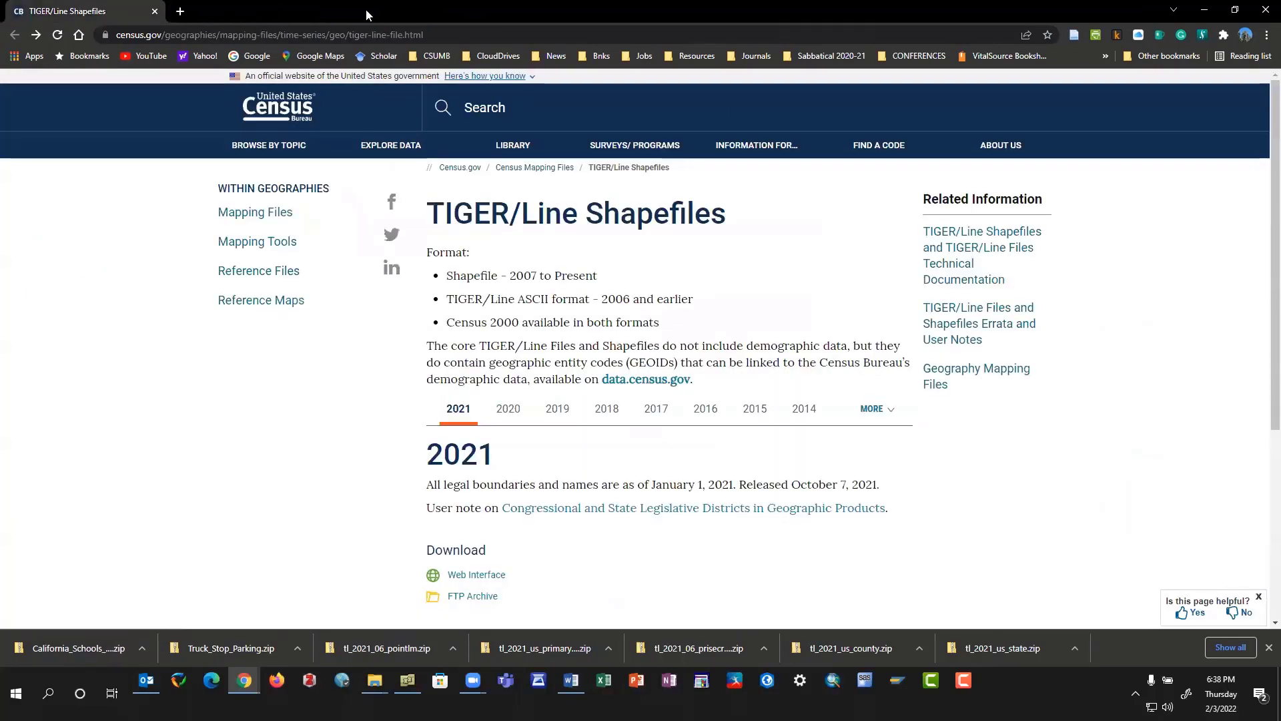
Switch to xplorer² and move the seven downloaded shapefile archives, California_Schools_2018-19-shp through Truck_Stop_Parking, into the BUS437 GIS\Downloaded folder.
left_click(1204, 10)
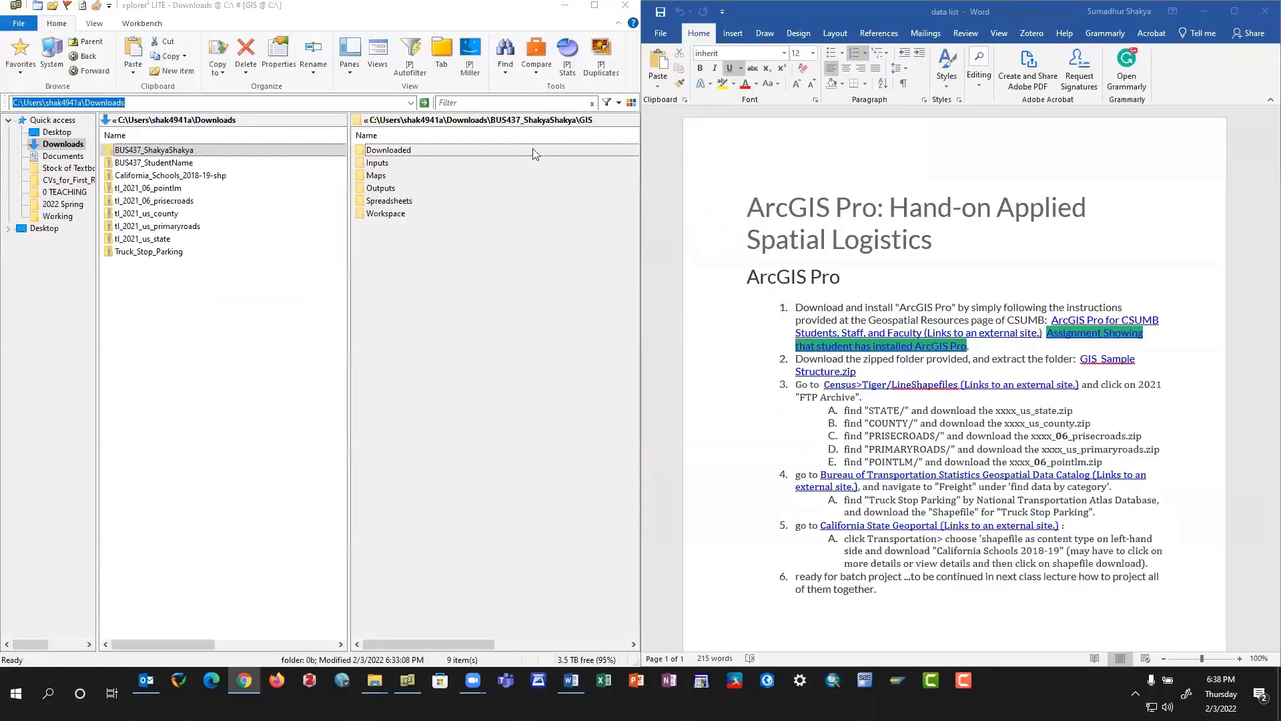
left_click(222, 247)
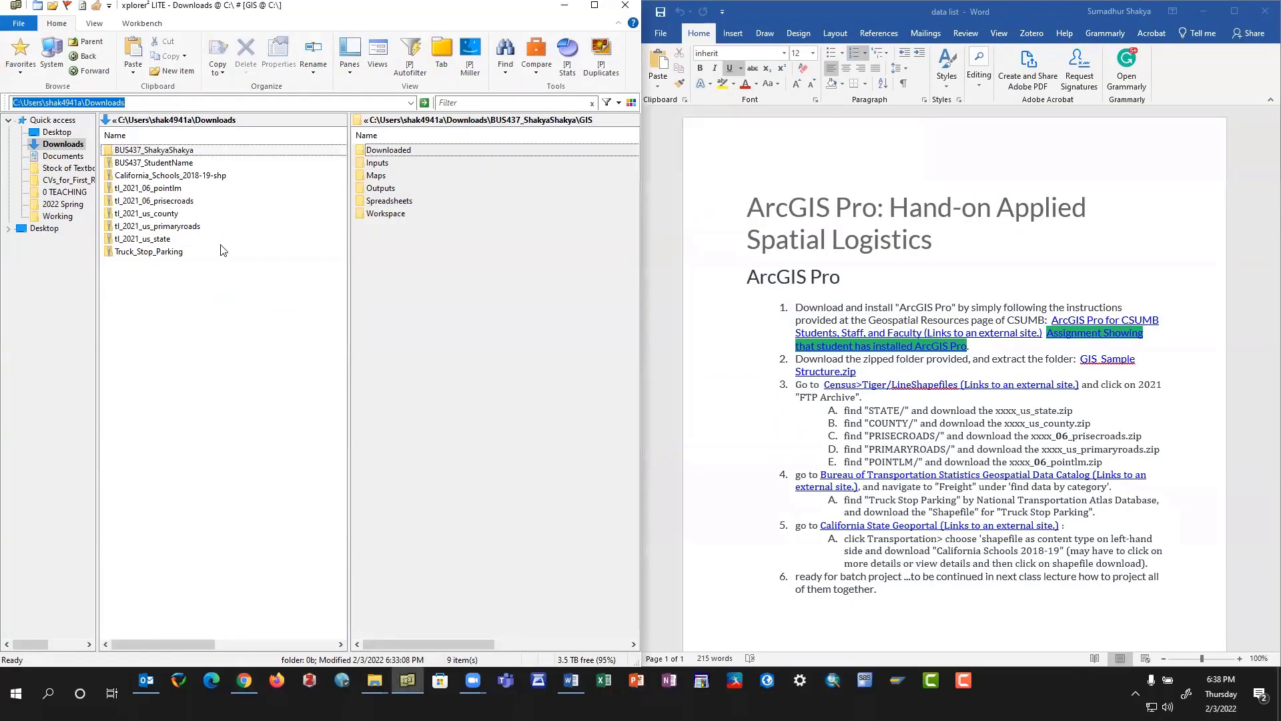
left_click(152, 175)
left_click(150, 251, "shift")
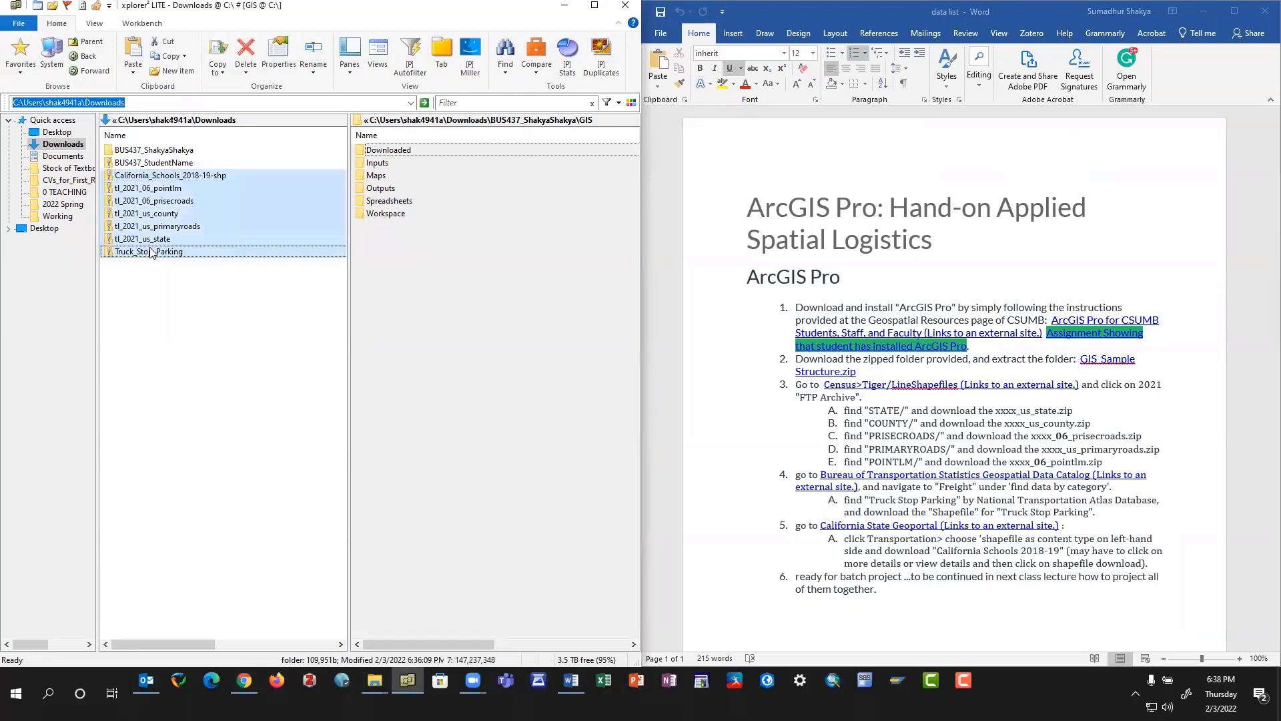
double_click(418, 149)
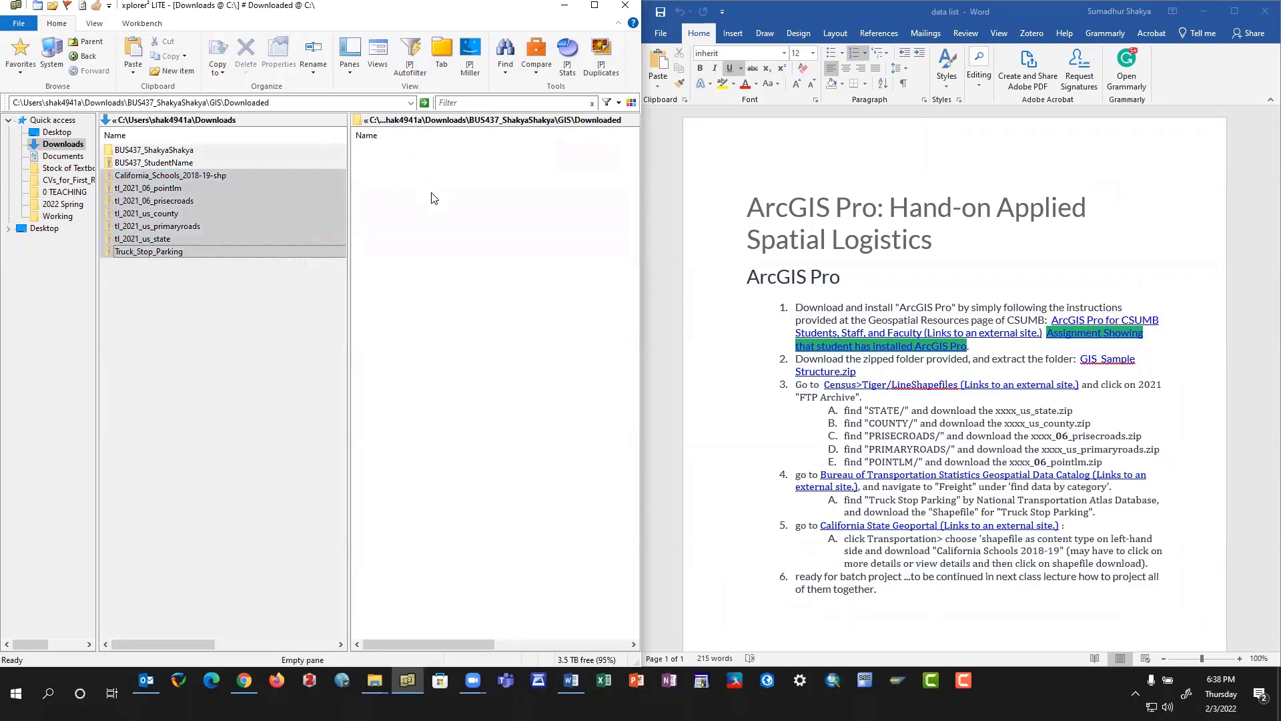
key("ctrl+v")
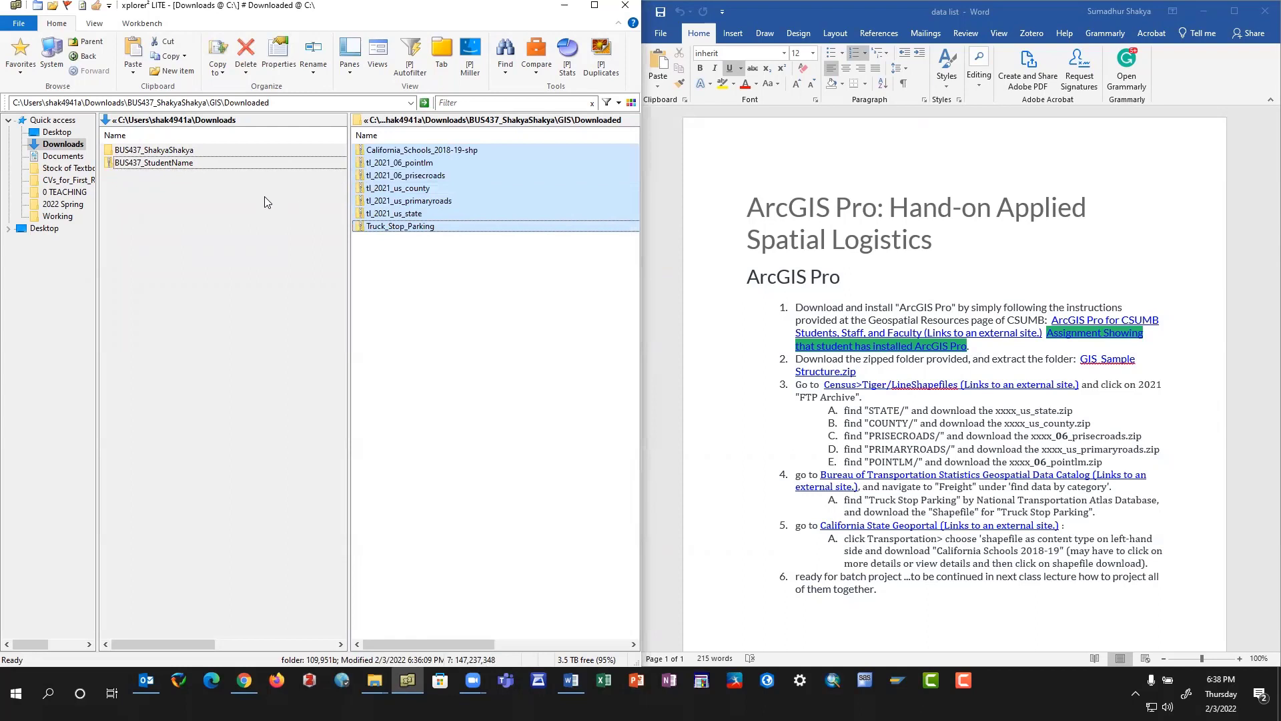
Extract all seven archives in the Downloaded folder directly into that folder with 7-Zip and look through the extracted files.
left_click(452, 286)
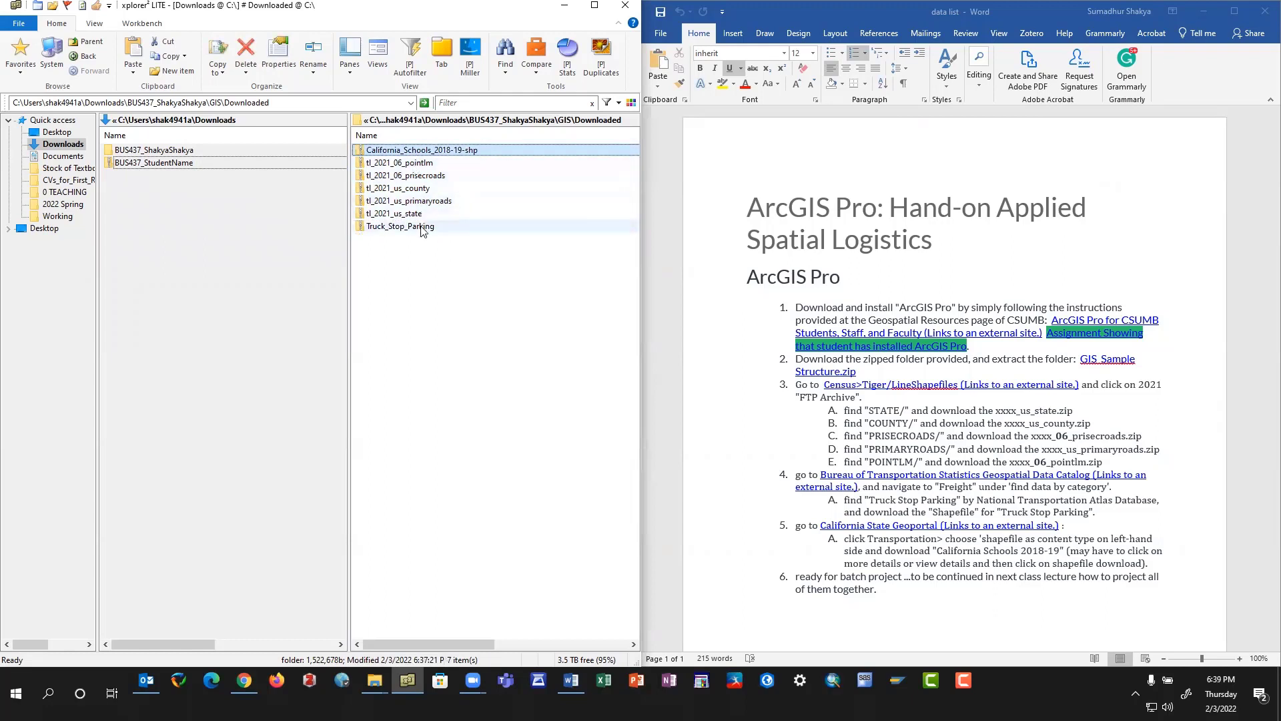
key("ctrl+a")
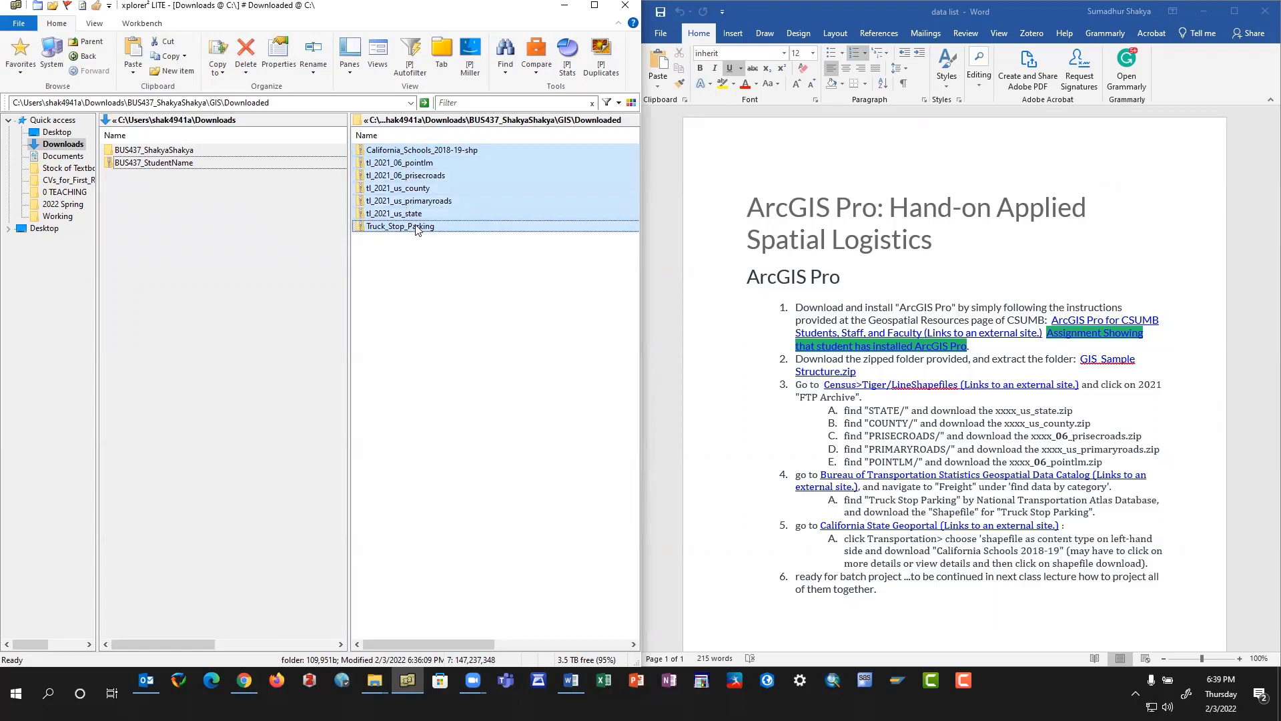
right_click(415, 226)
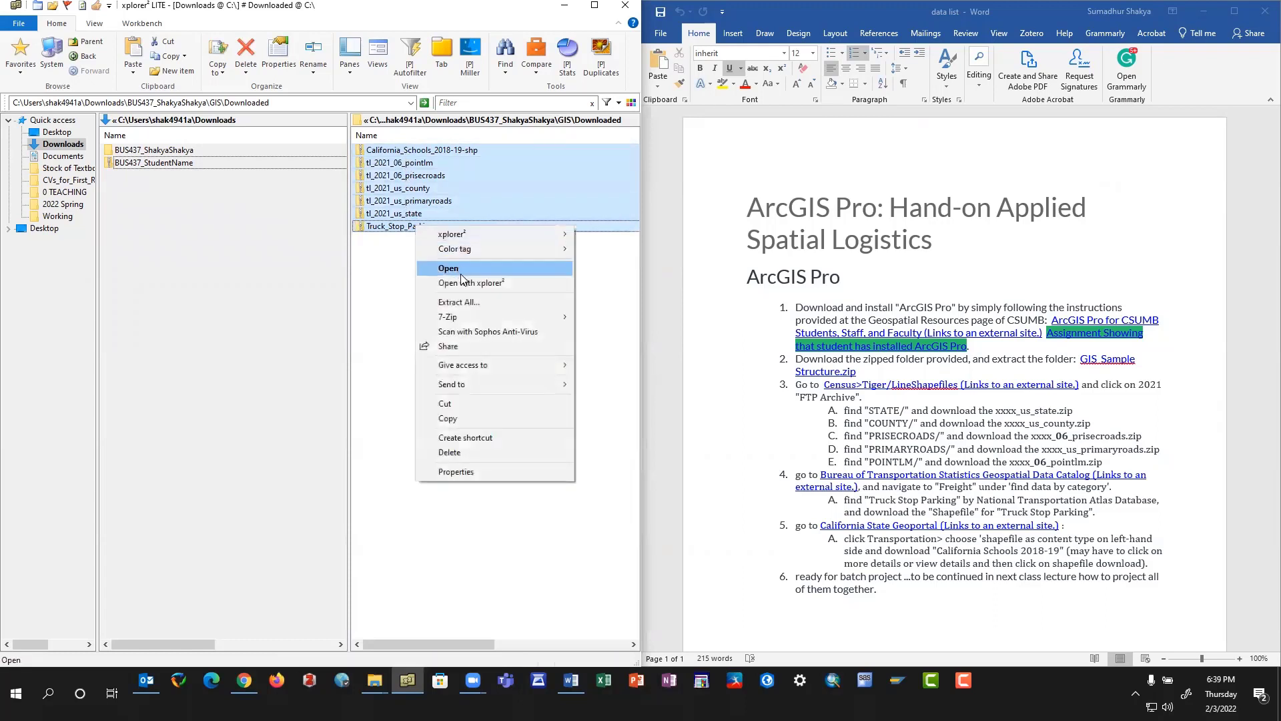
mouse_move(482, 321)
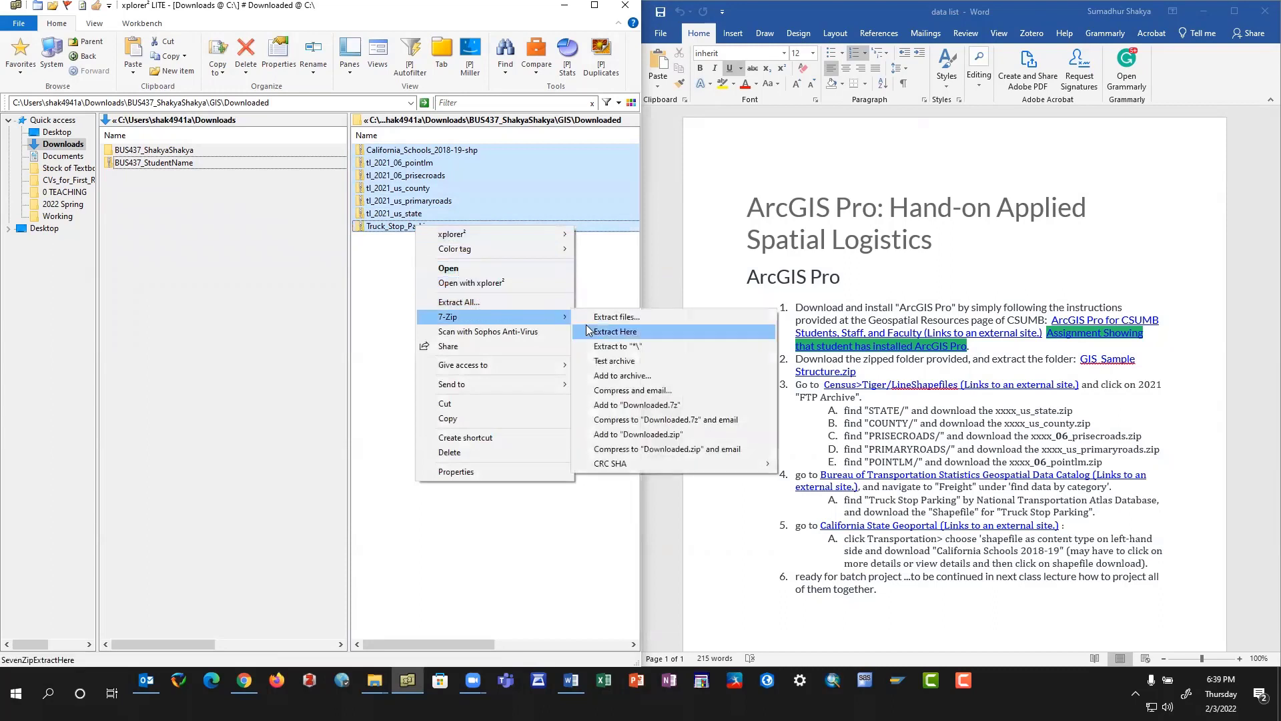
left_click(632, 335)
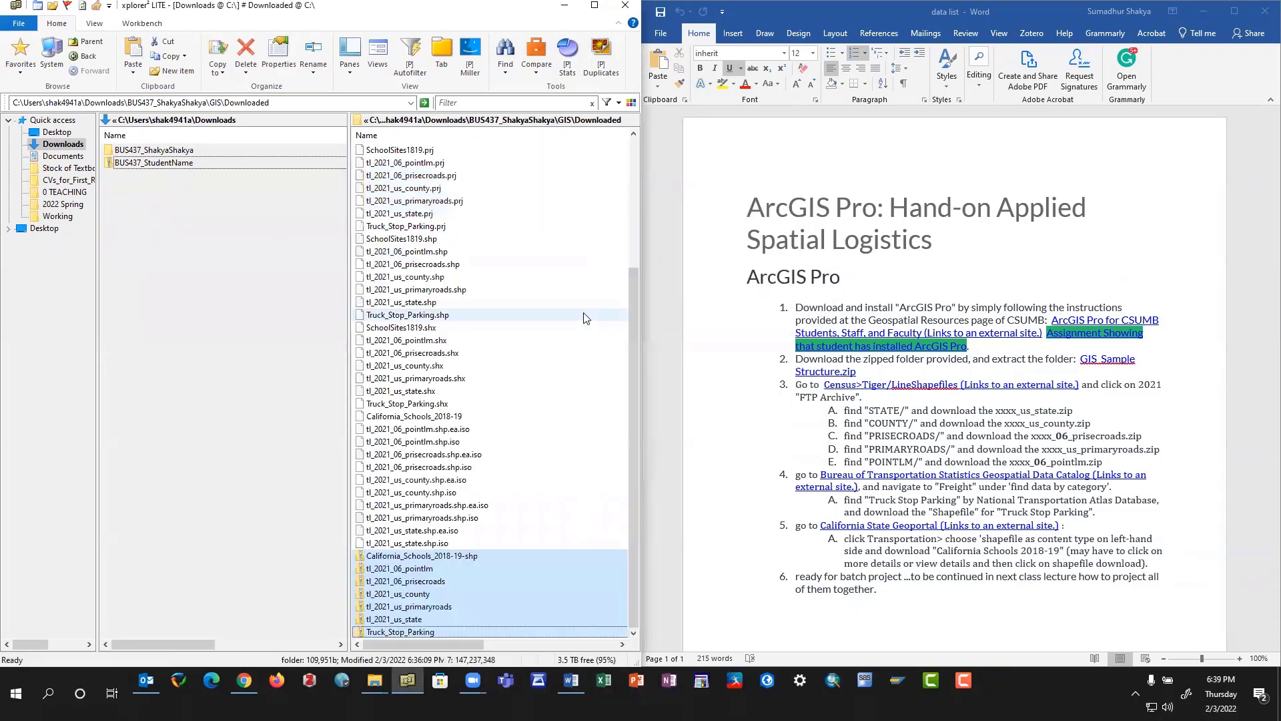
scroll(527, 400, "up", 5)
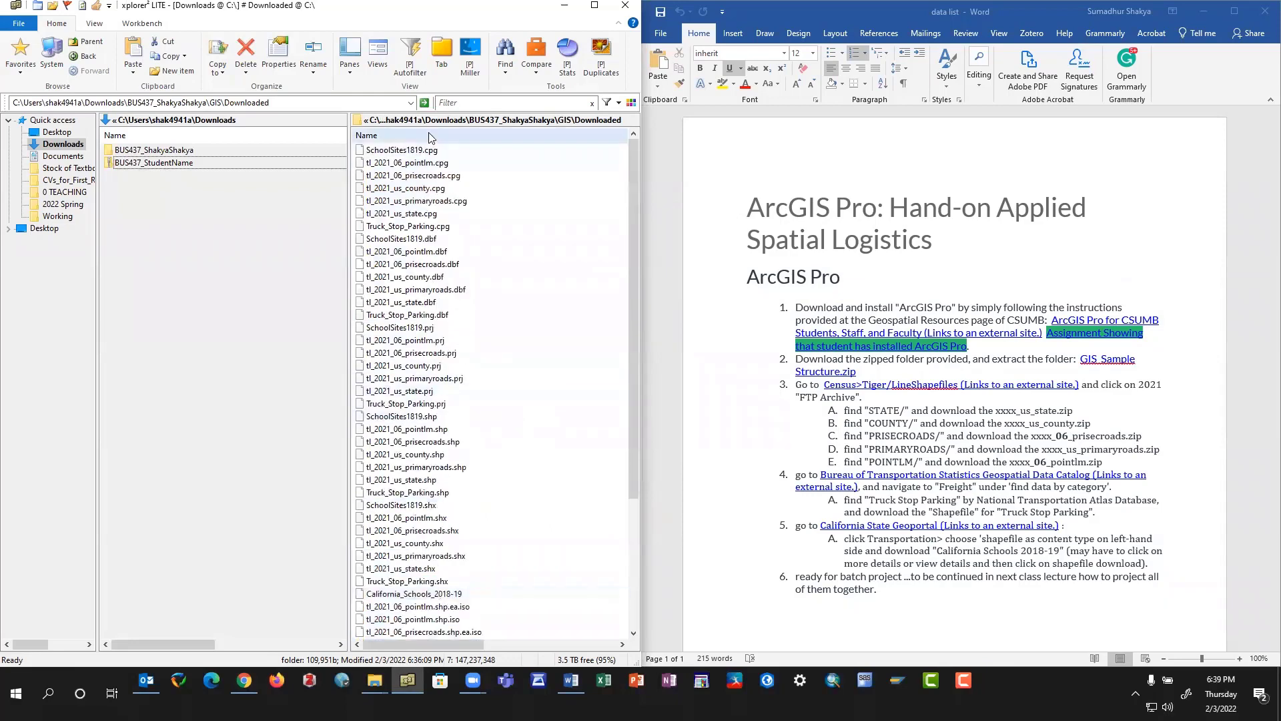
scroll(432, 525, "down", 5)
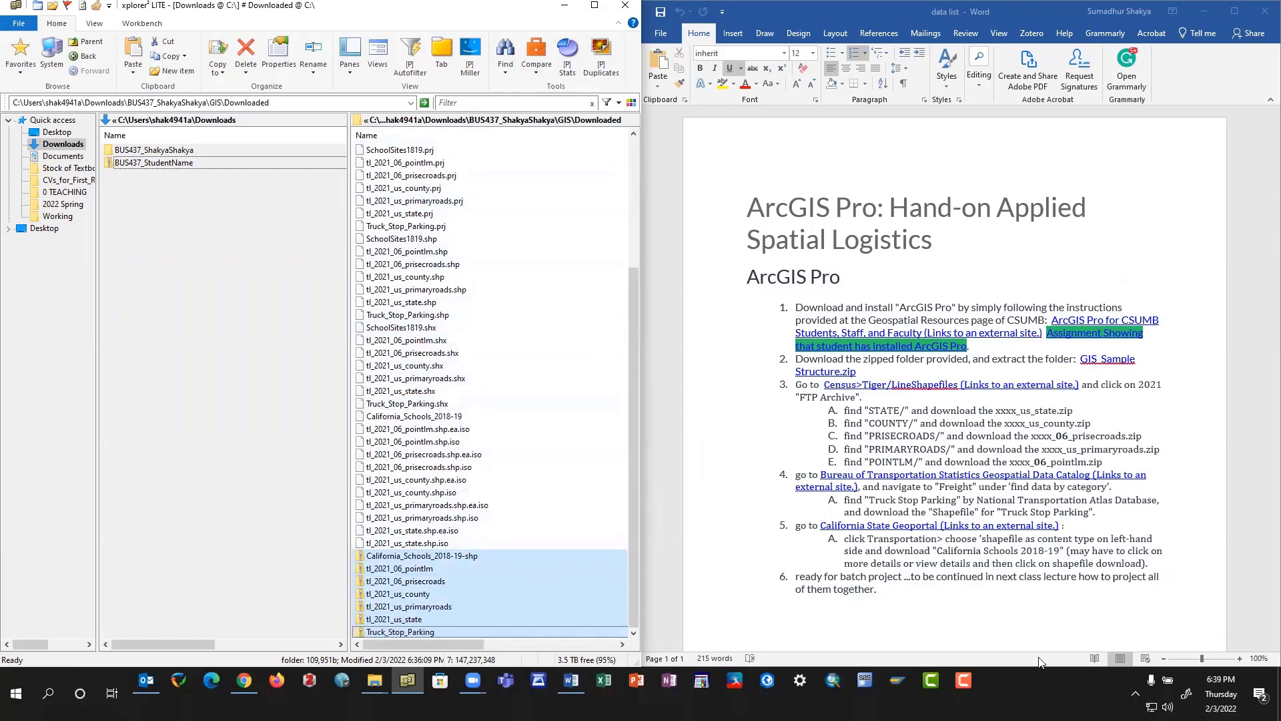
Switch to ArcGIS Pro and start a new project from the blank Map template.
left_click(775, 681)
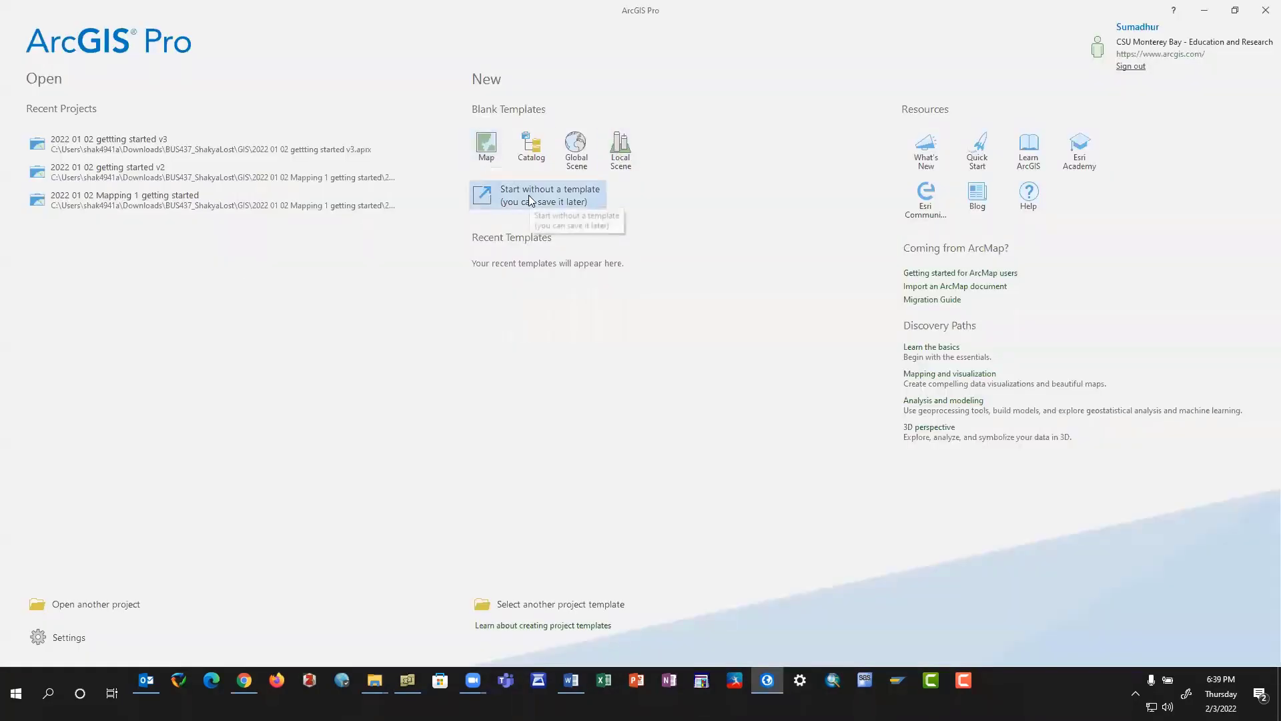
left_click(487, 143)
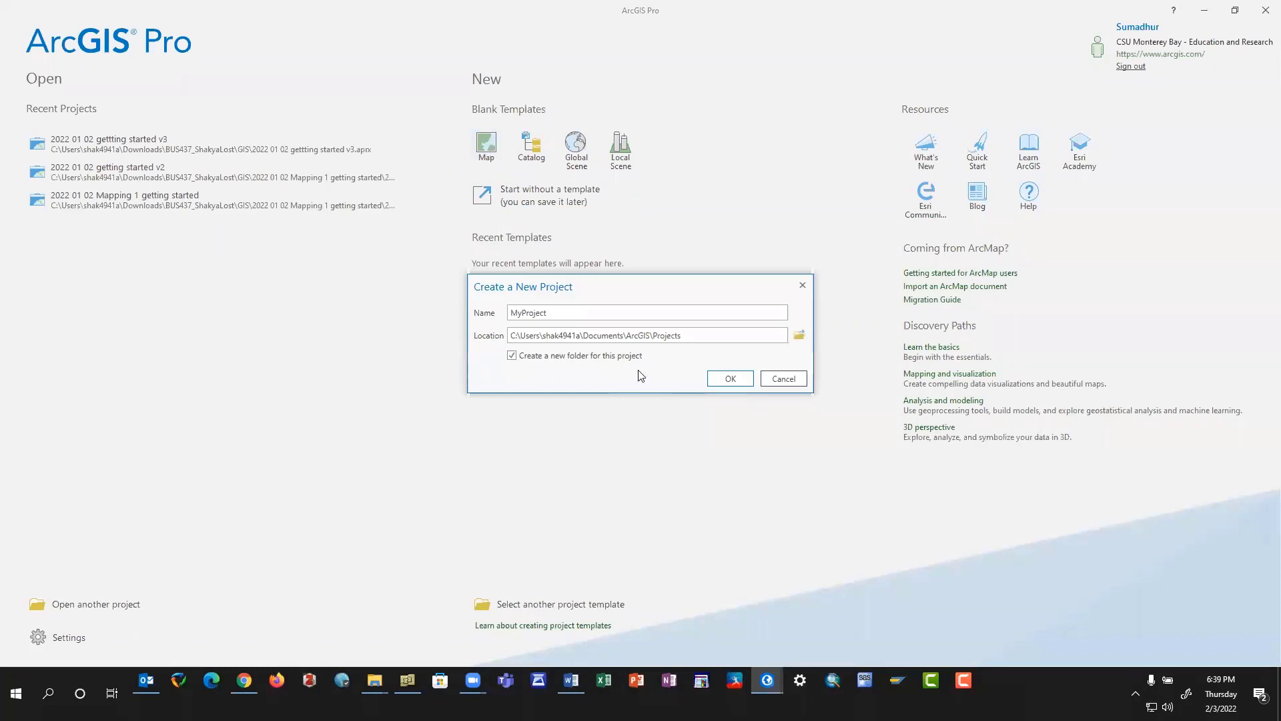
left_click(800, 336)
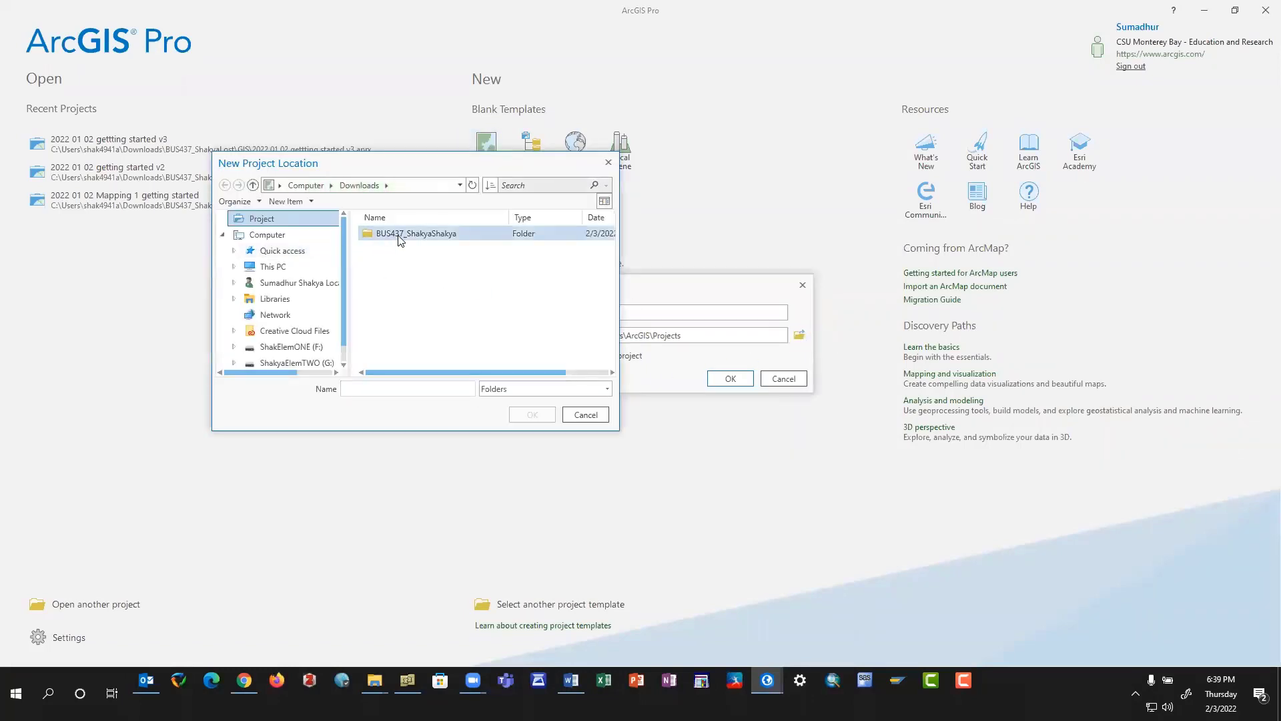
left_click(397, 235)
double_click(398, 234)
double_click(388, 235)
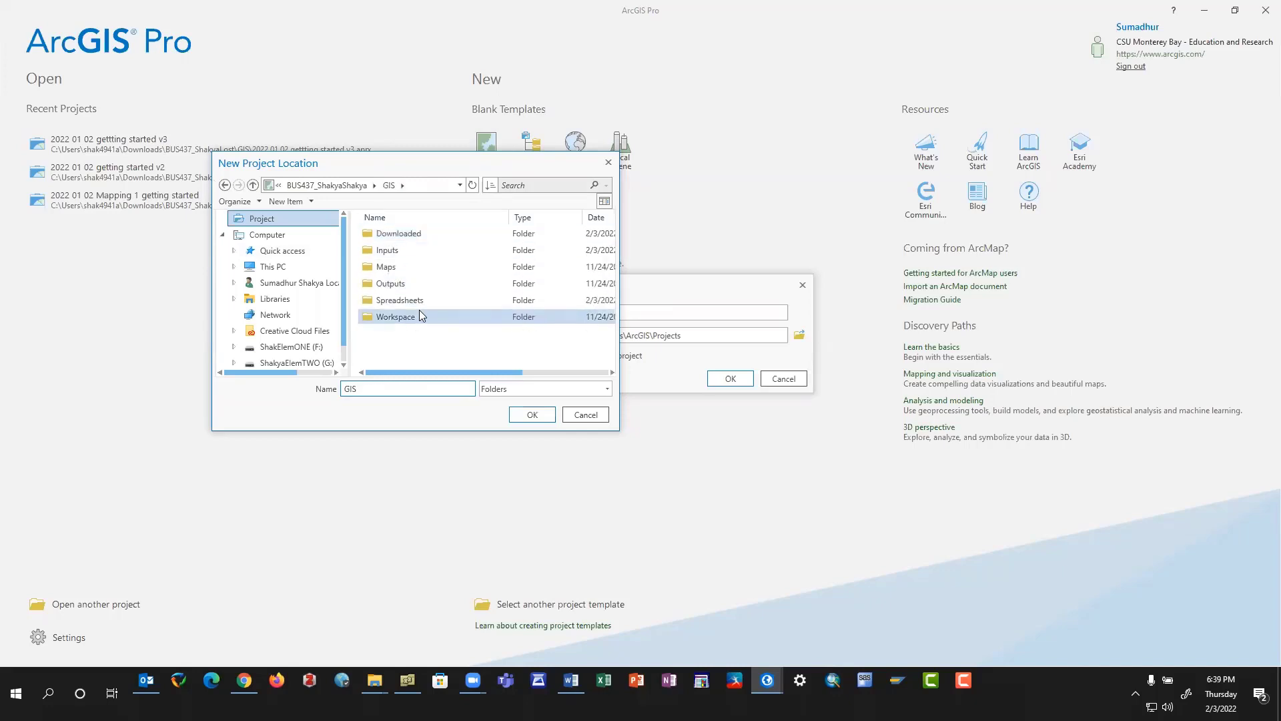
double_click(354, 389)
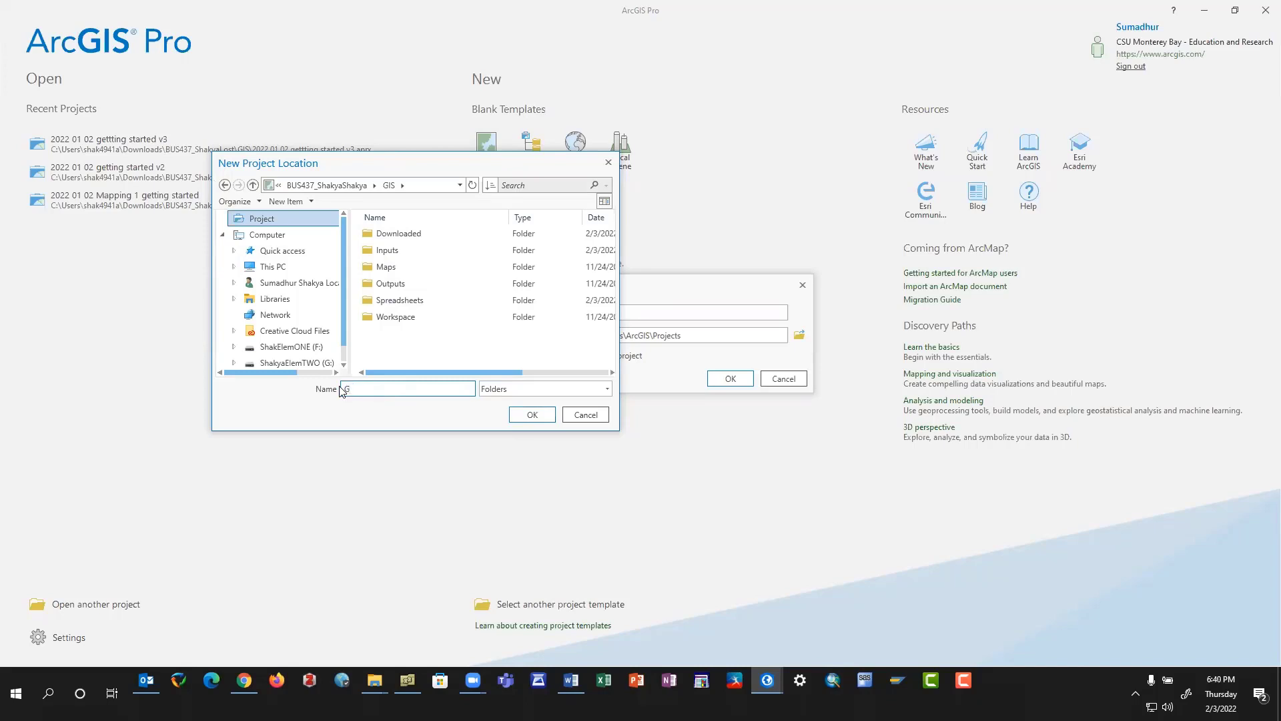
key("BackSpace")
type("1")
key("BackSpace")
type("QuickStart_MapExport_ForStudents")
key("Return")
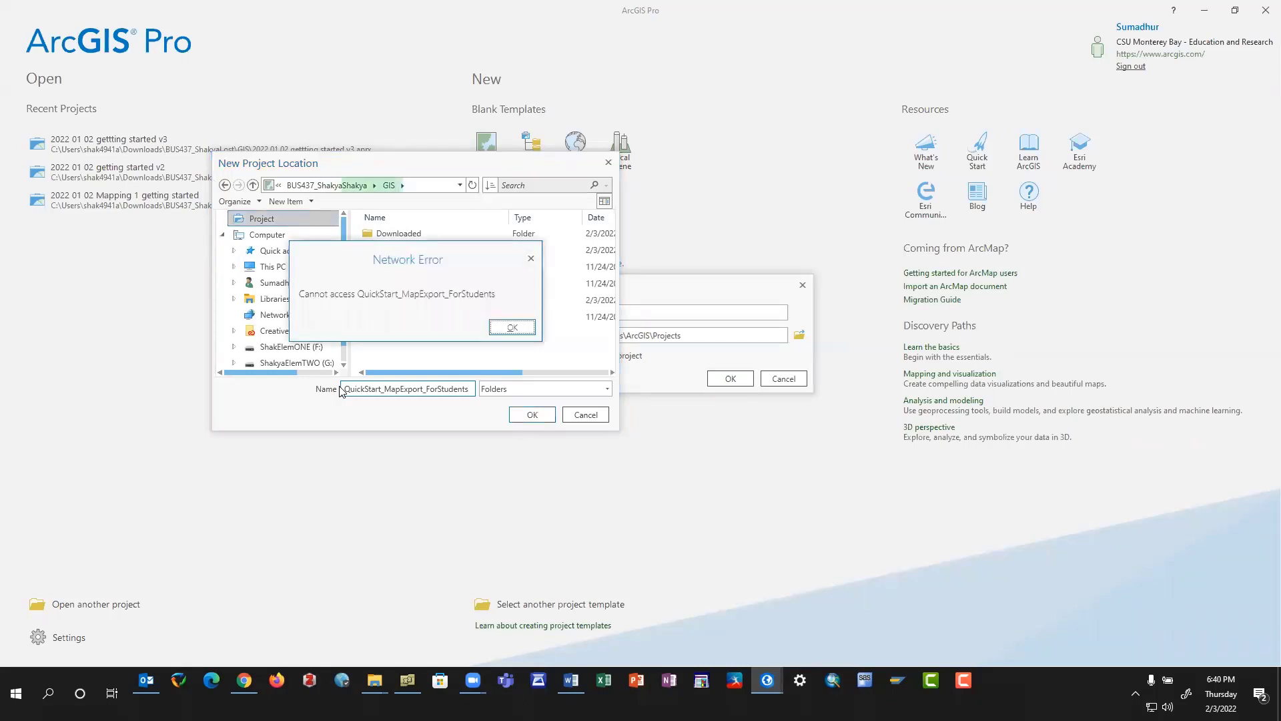
left_click(511, 326)
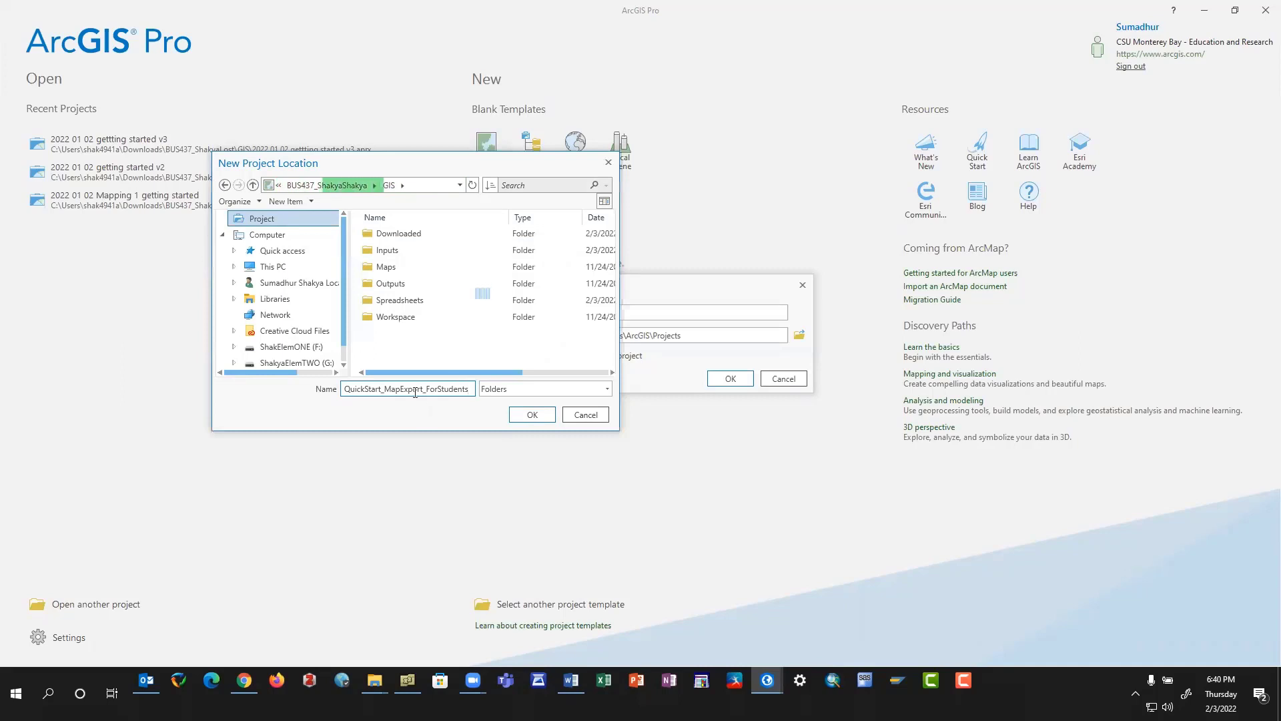
left_click(585, 415)
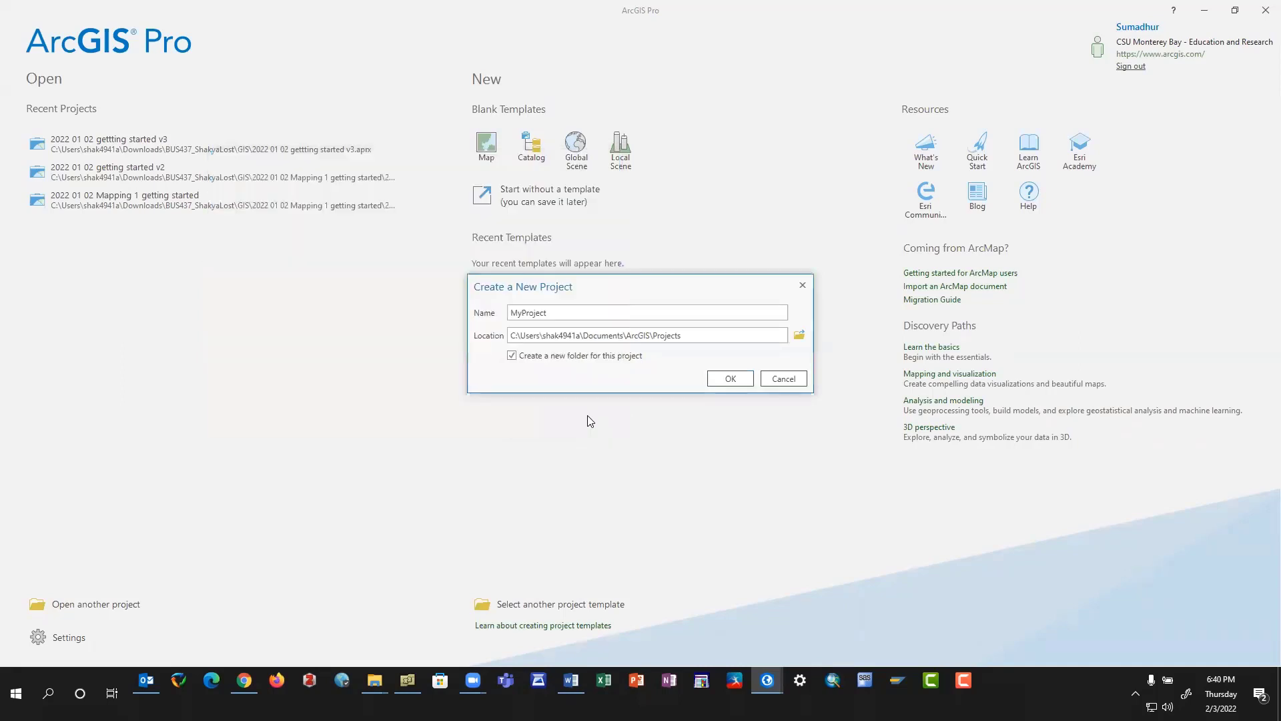
Name the new project 1QuickStart_ExportMap_ForStudents.
left_click_drag(568, 314, 495, 312)
type("1")
left_click_drag(664, 313, 466, 303)
key("BackSpace")
key("ctrl+v")
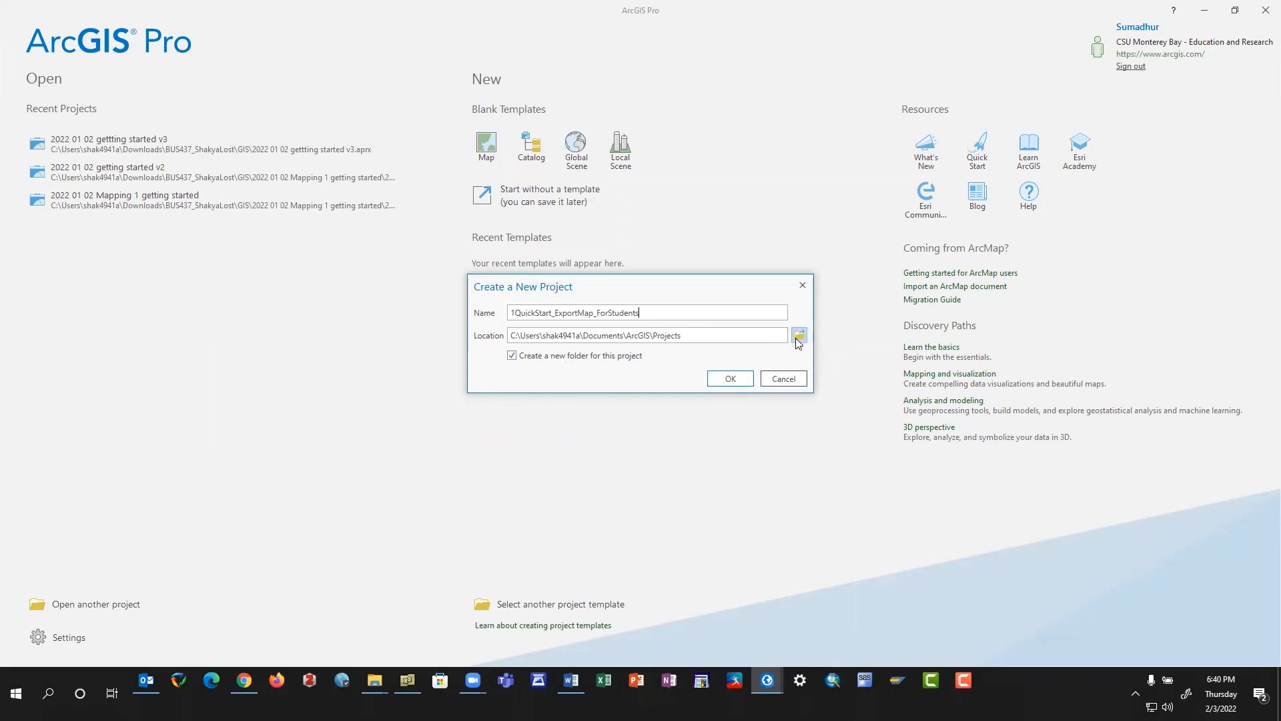
Set the project location to the GIS folder inside the BUS437 folder in Downloads and create the project.
left_click(799, 335)
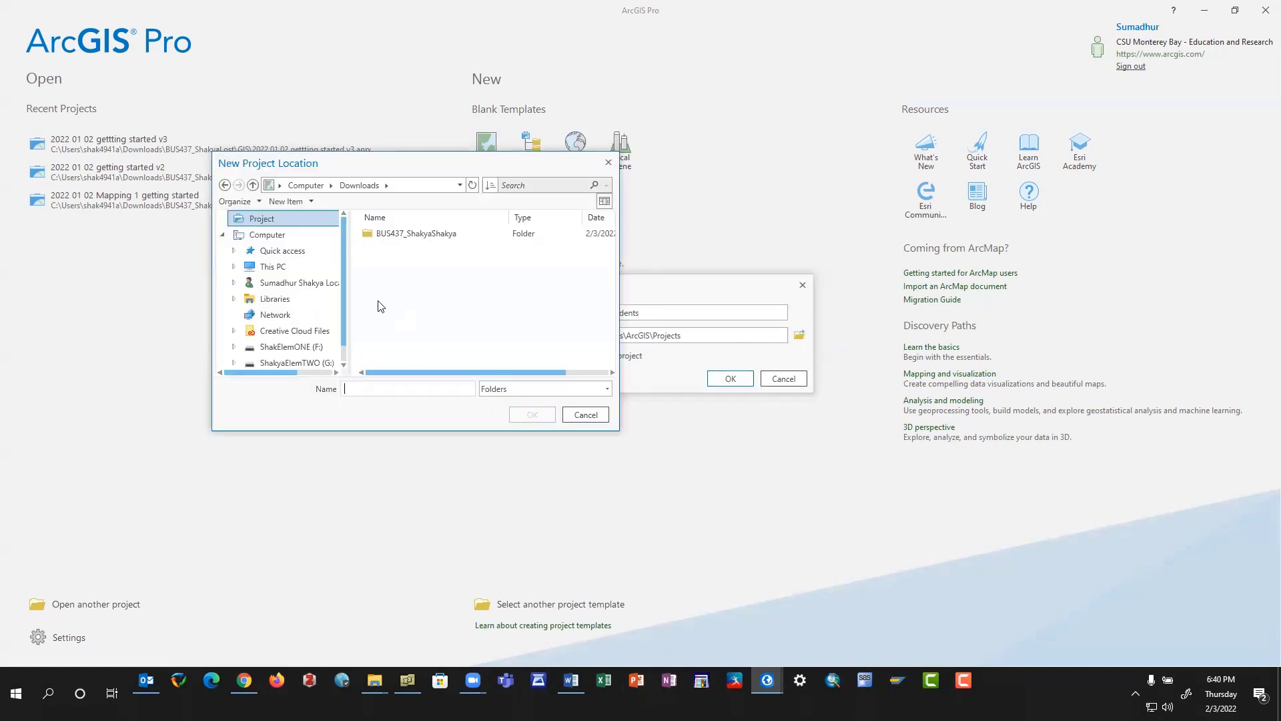
left_click(383, 239)
double_click(384, 235)
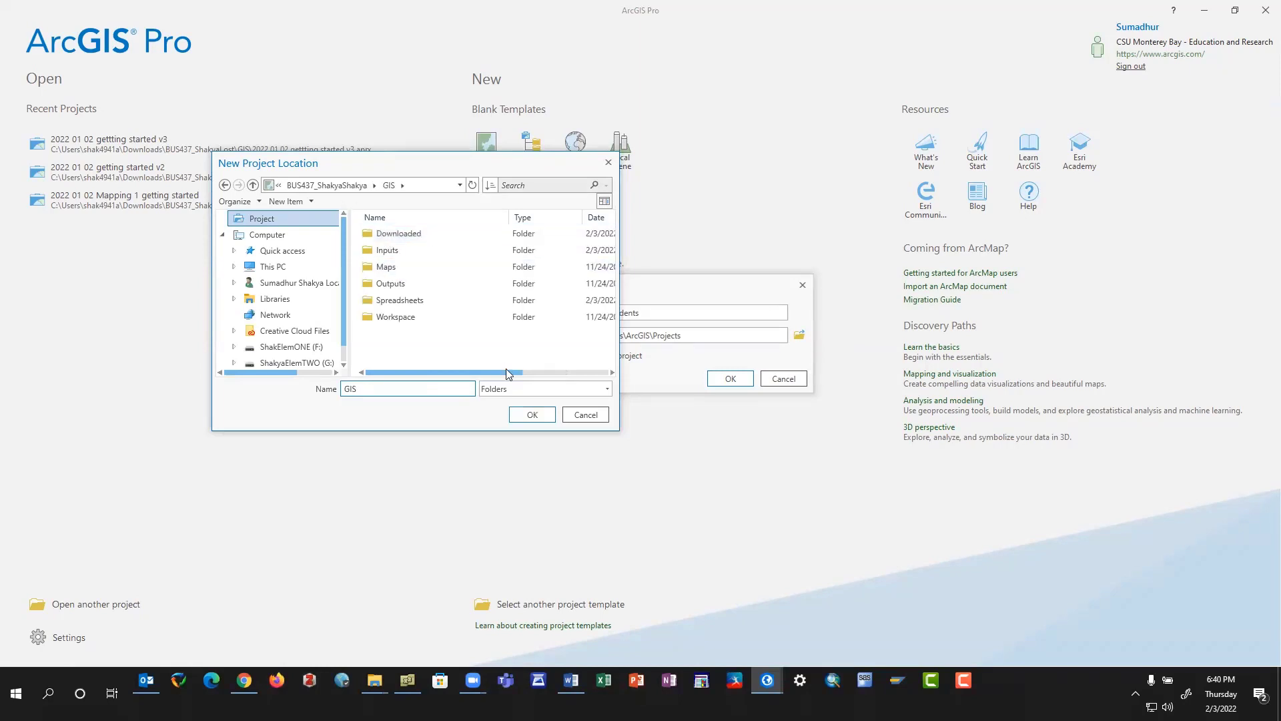
left_click(532, 415)
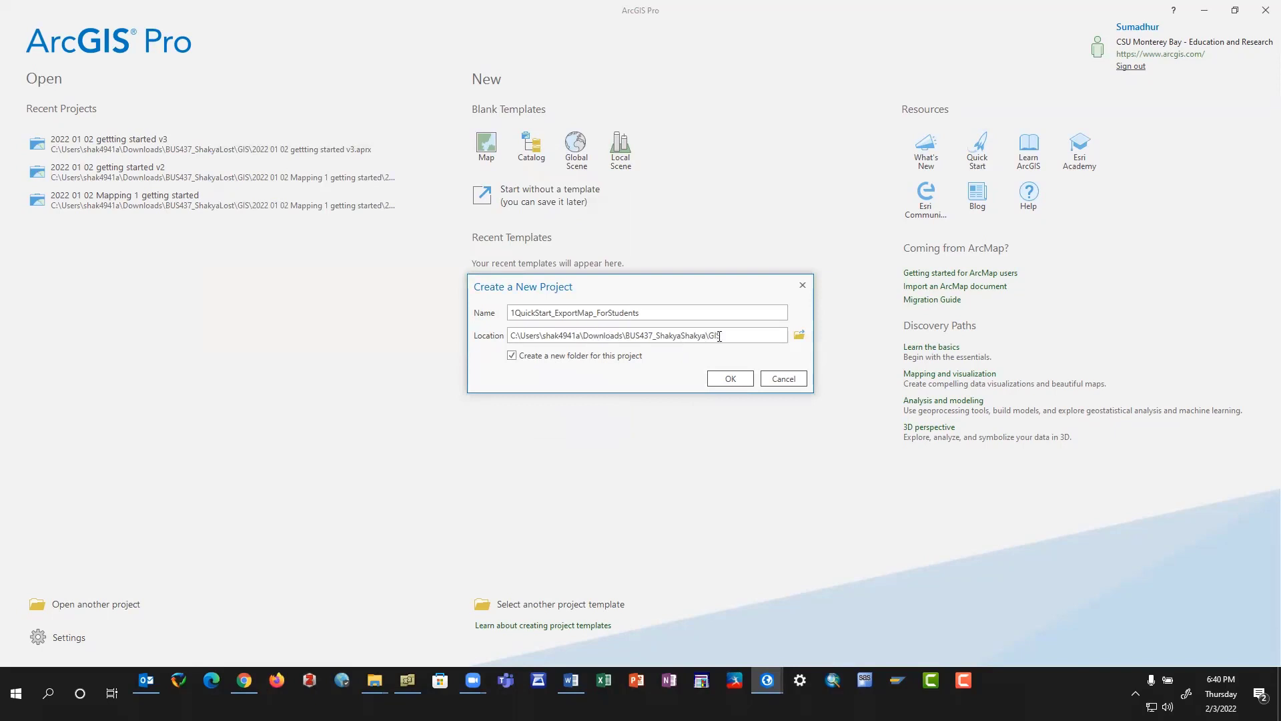
left_click(730, 377)
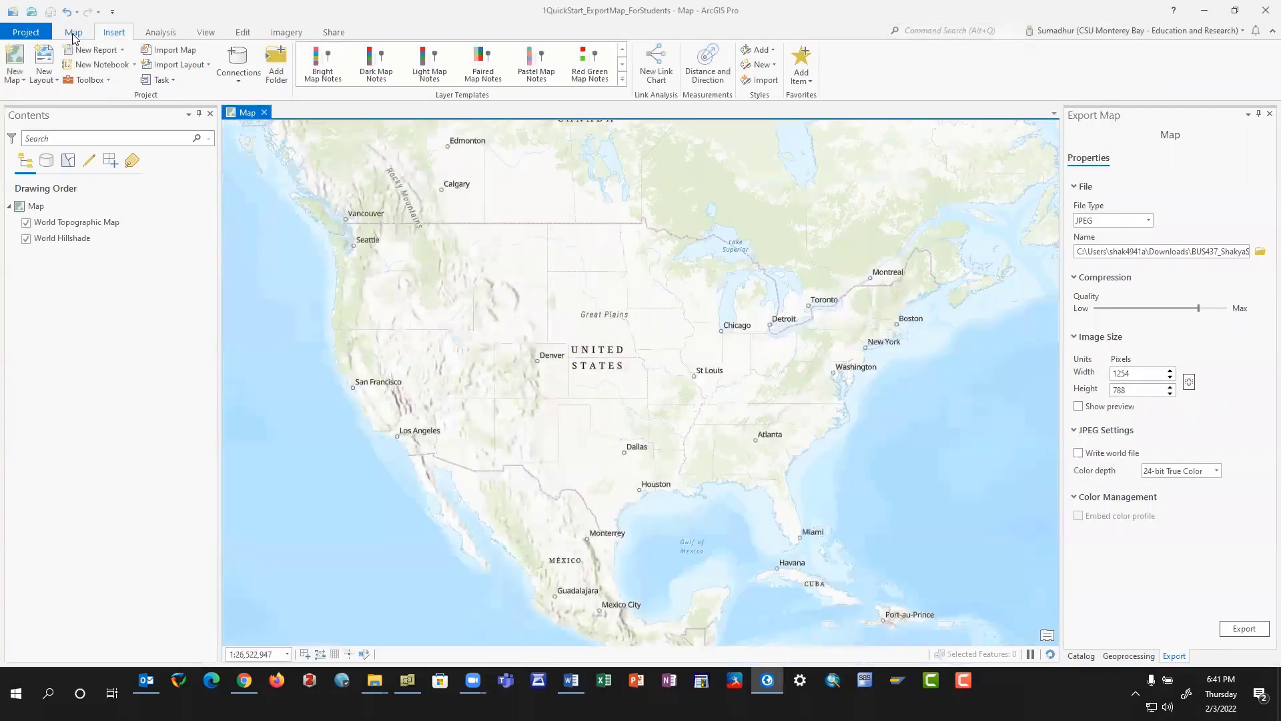
Turn off the World Hillshade layer and keep World Topographic Map visible.
left_click(74, 34)
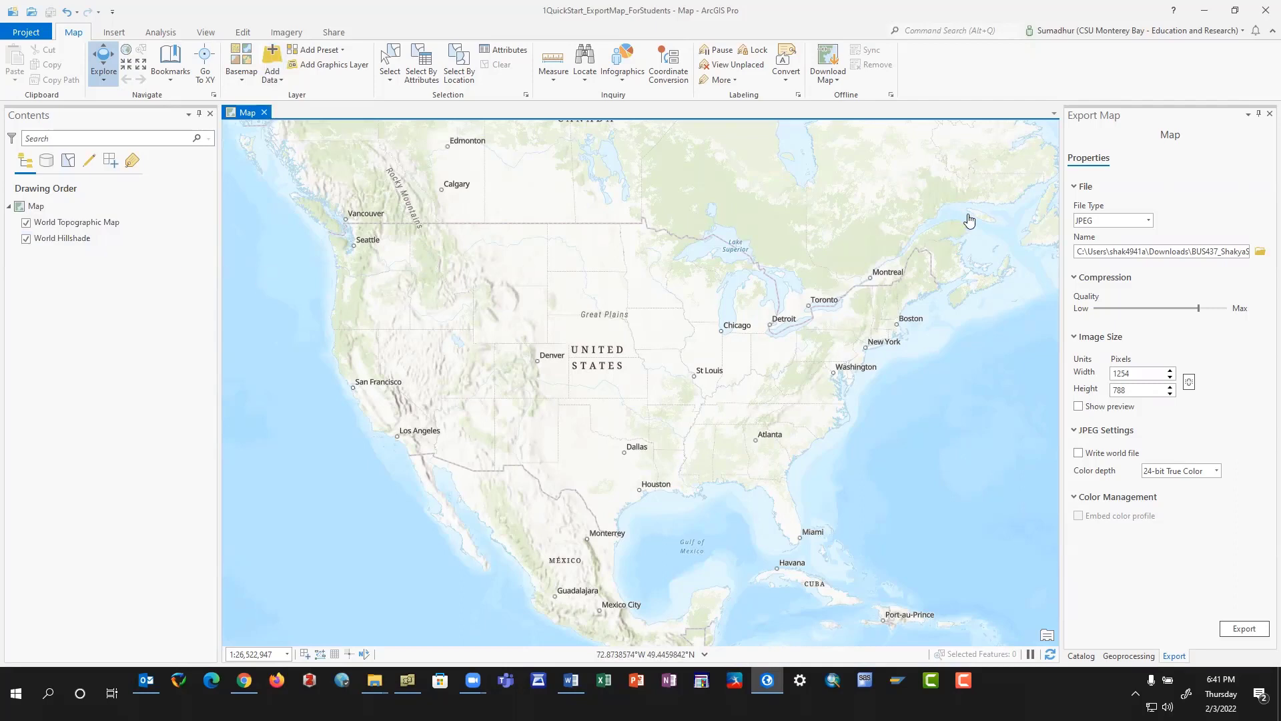
left_click(65, 294)
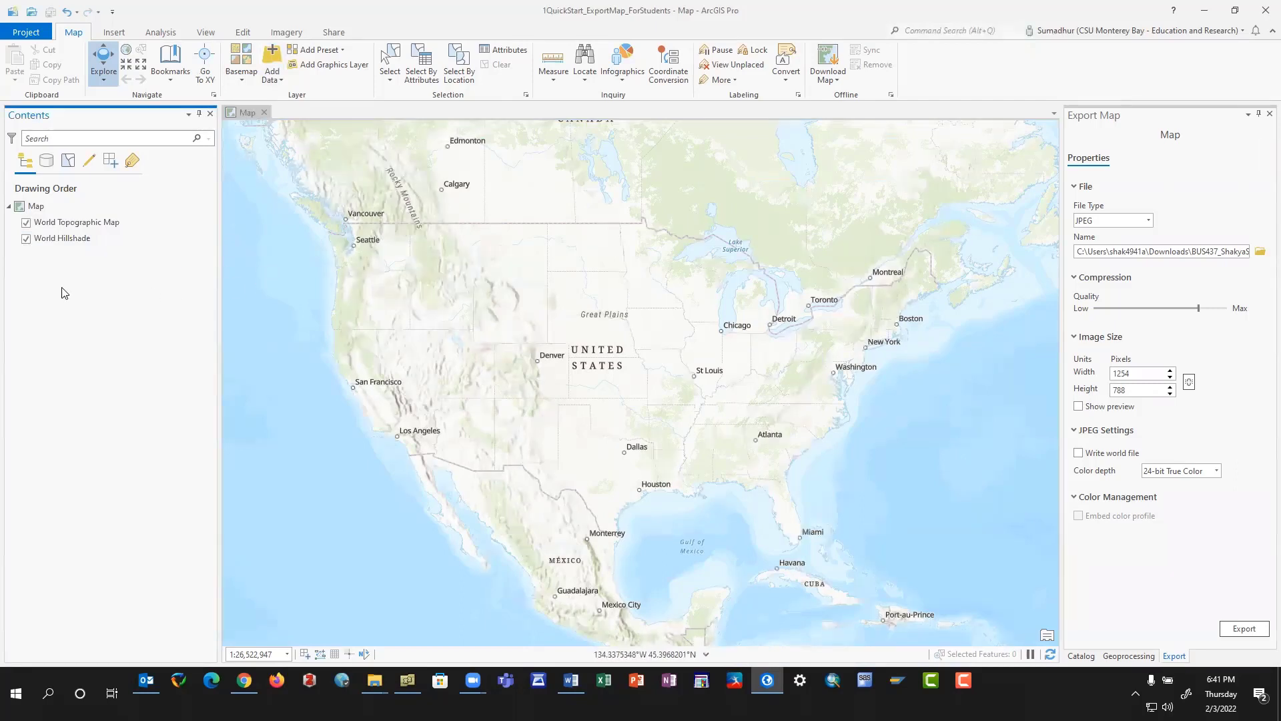
left_click(36, 222)
left_click(26, 239)
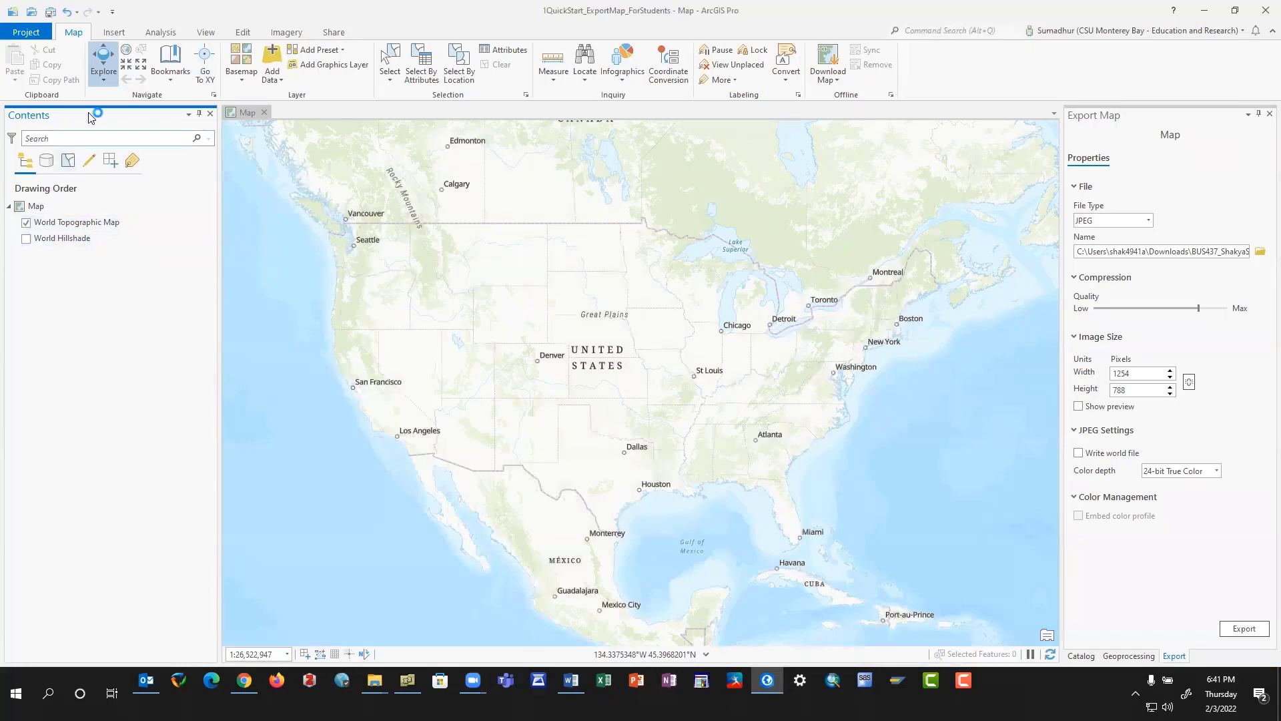
Start adding data to the map and browse to GIS > Downloaded inside the BUS437 folder in Downloads.
left_click(74, 32)
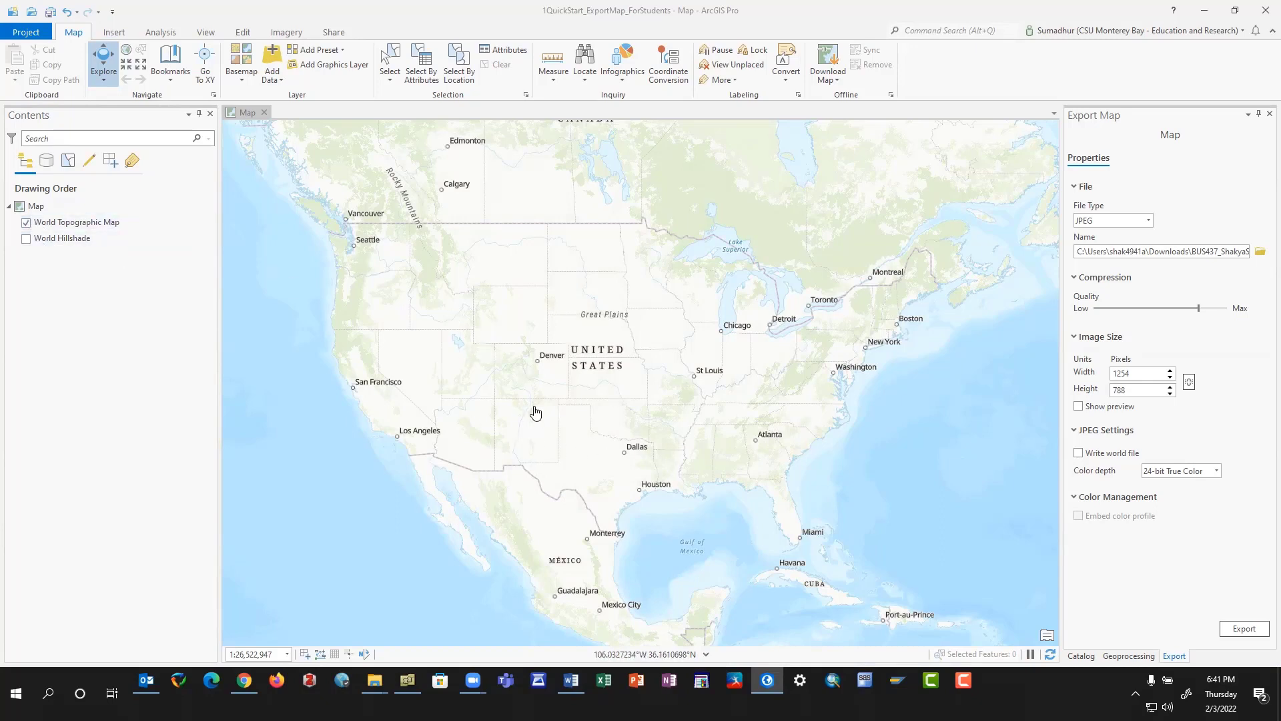
left_click(276, 81)
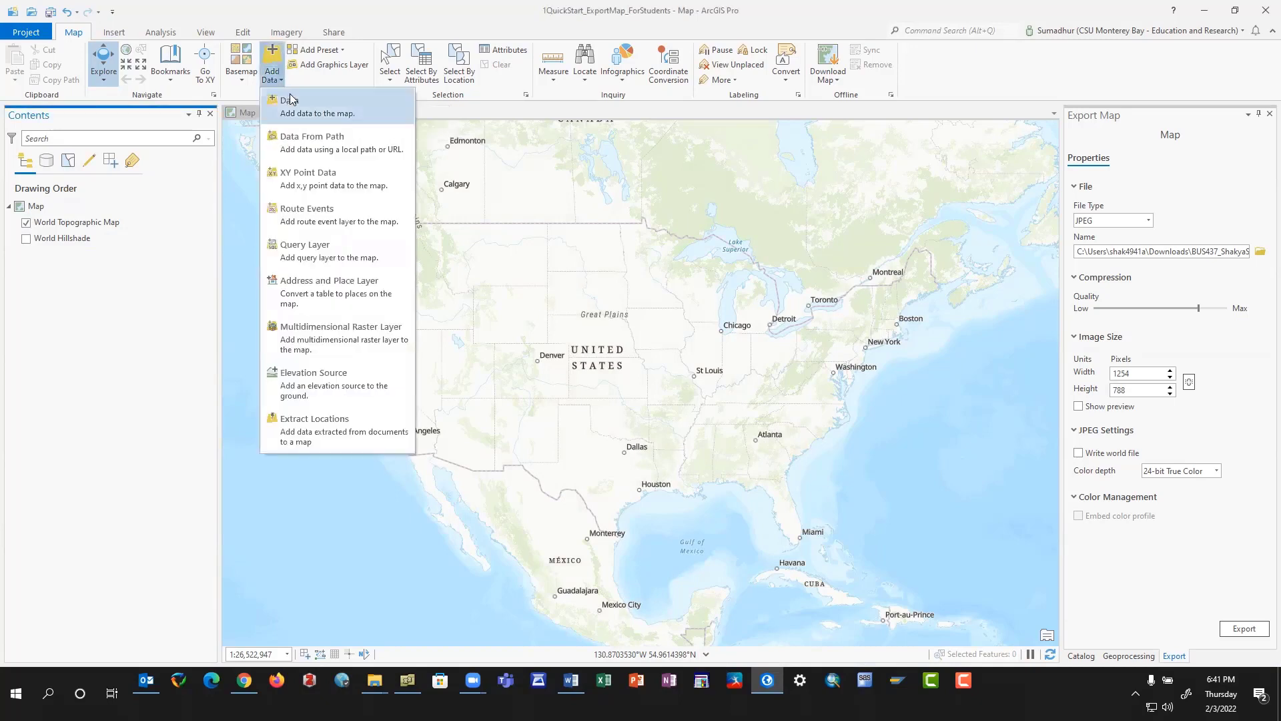
left_click(308, 109)
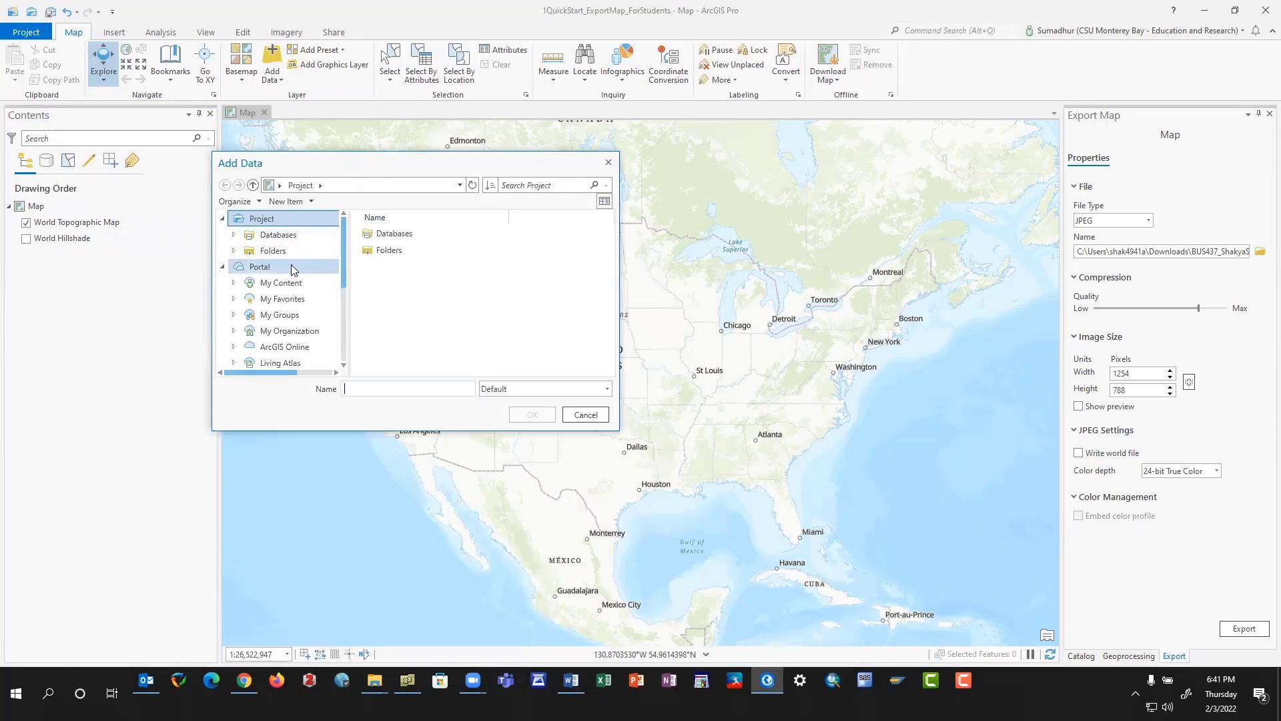
left_click(234, 252)
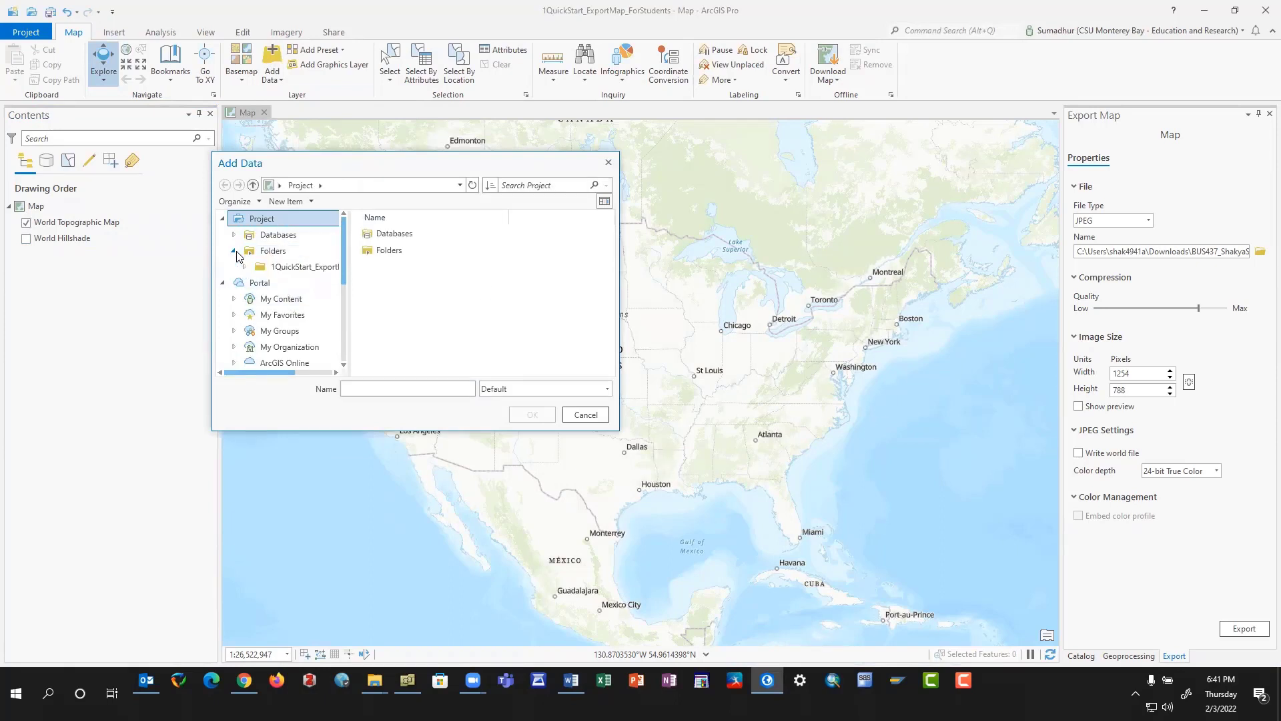
left_click(291, 269)
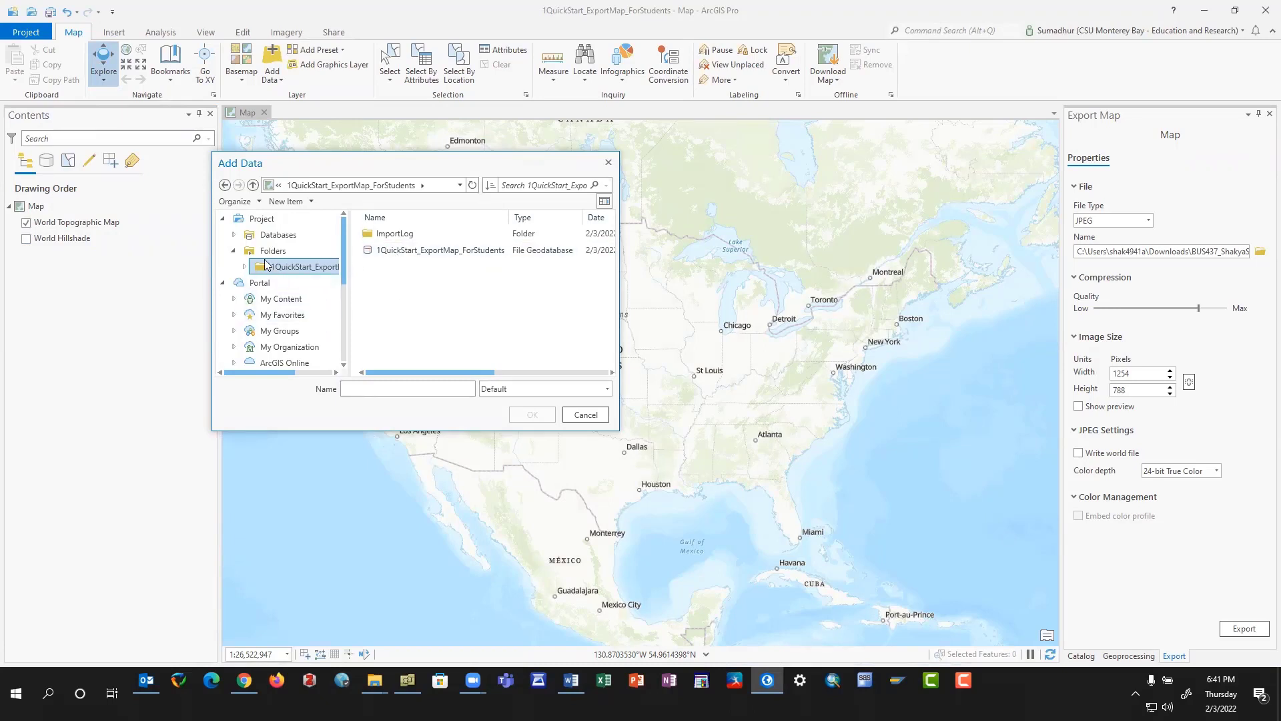
scroll(267, 331, "down", 3)
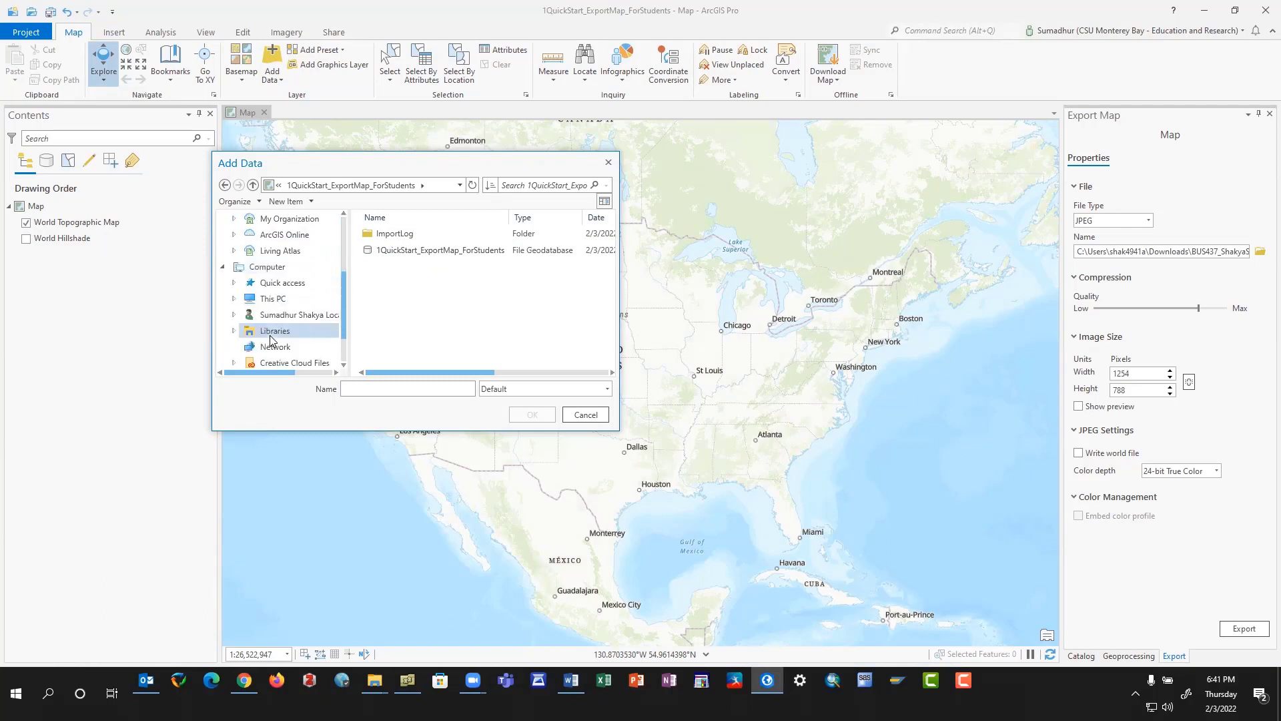
left_click(234, 283)
left_click(287, 315)
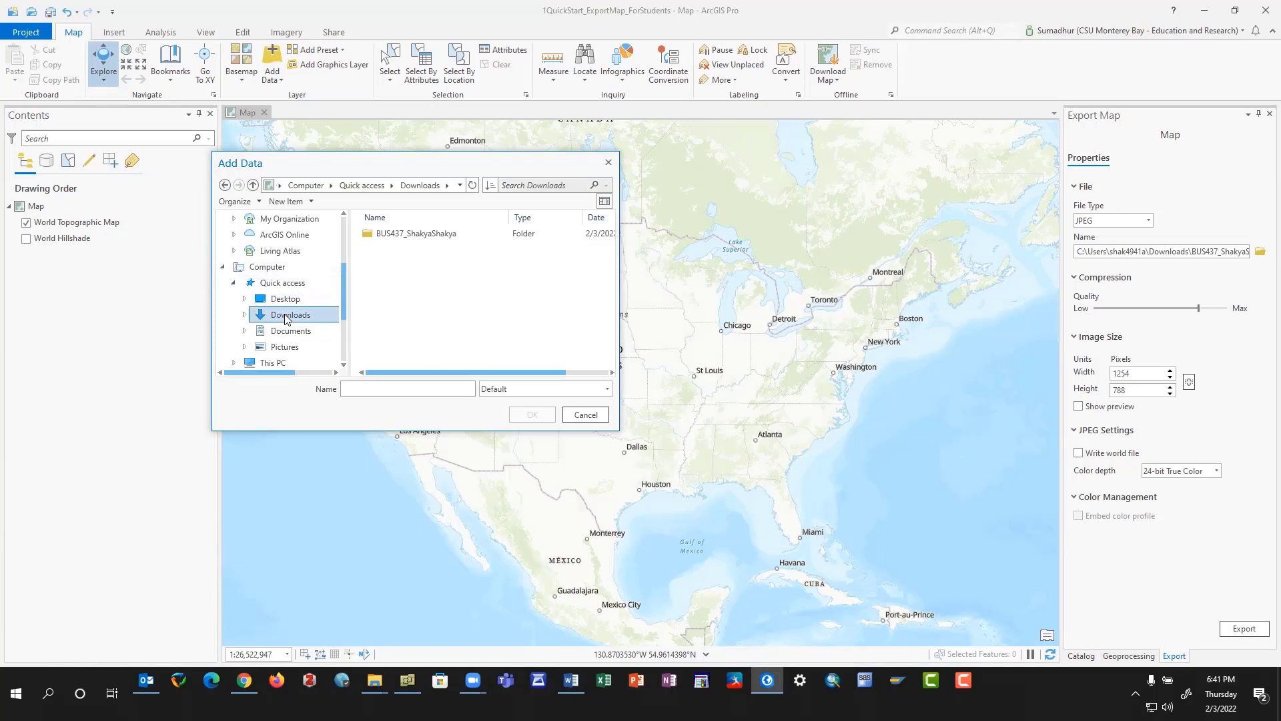
double_click(414, 235)
left_click(391, 239)
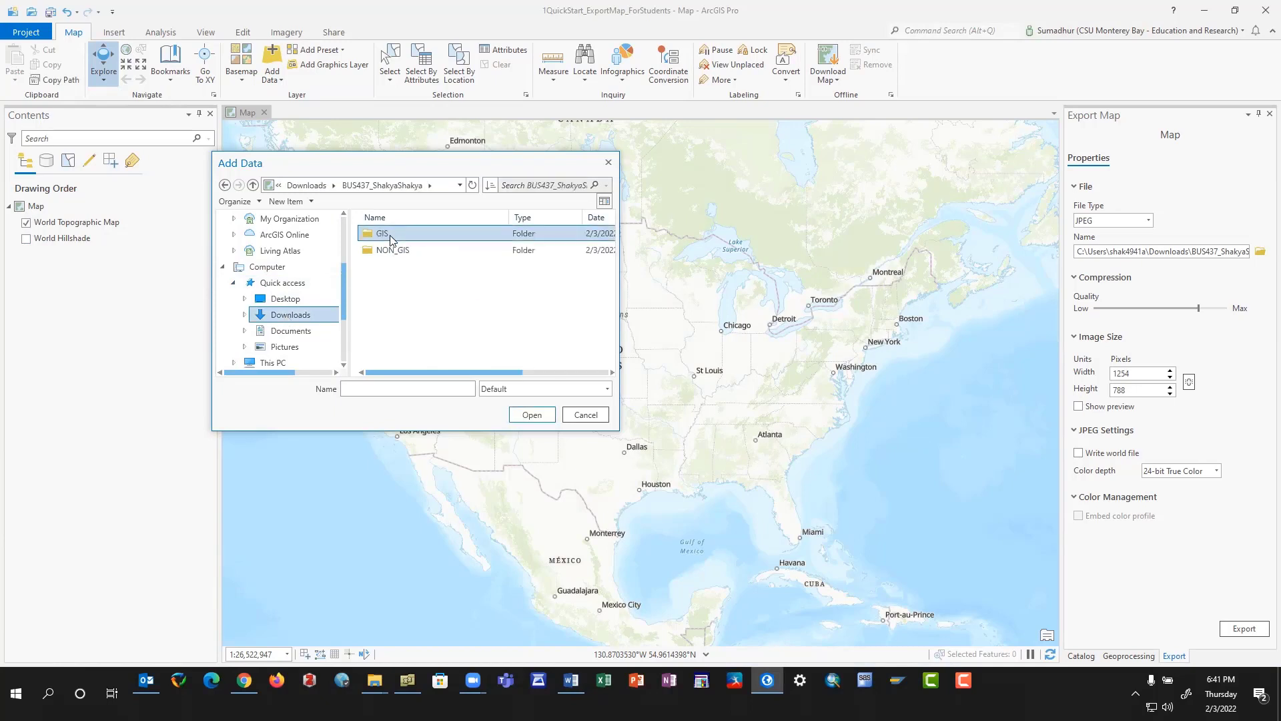
double_click(392, 239)
double_click(415, 251)
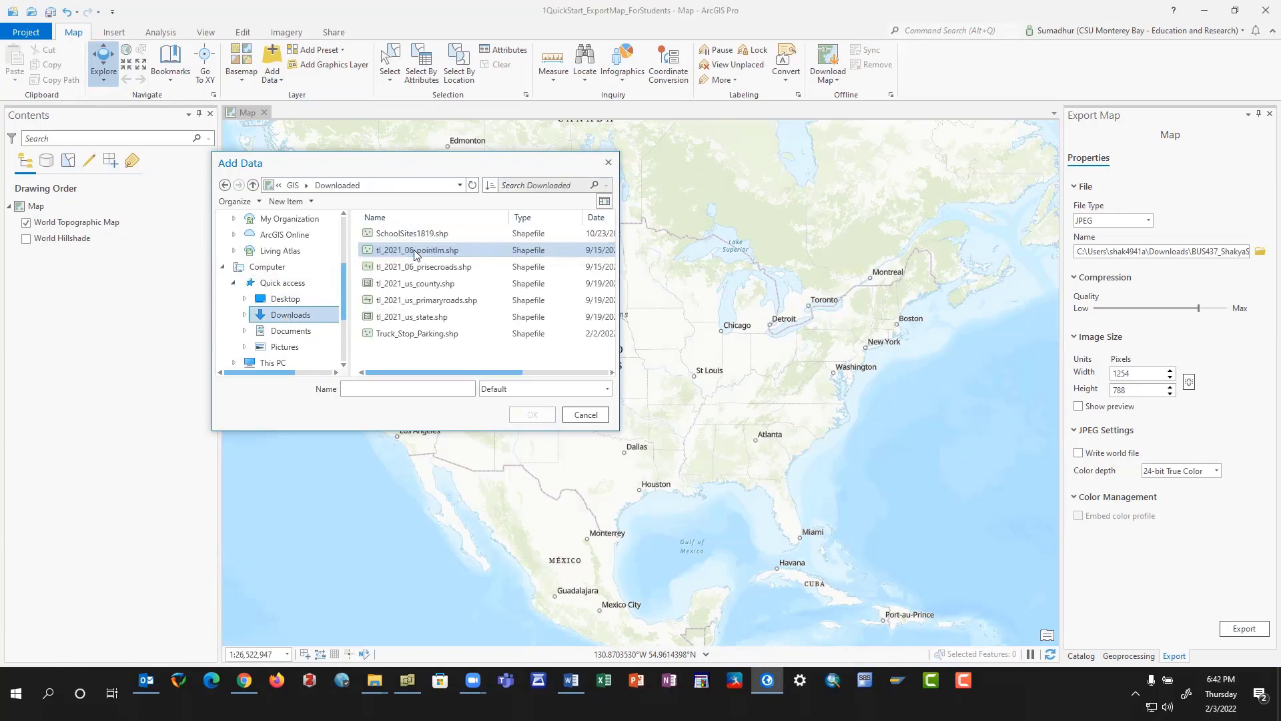
Add all the shapefiles in the Downloaded folder, from SchoolSites1819.shp through Truck_Stop_Parking.shp, to the map.
left_click(411, 235)
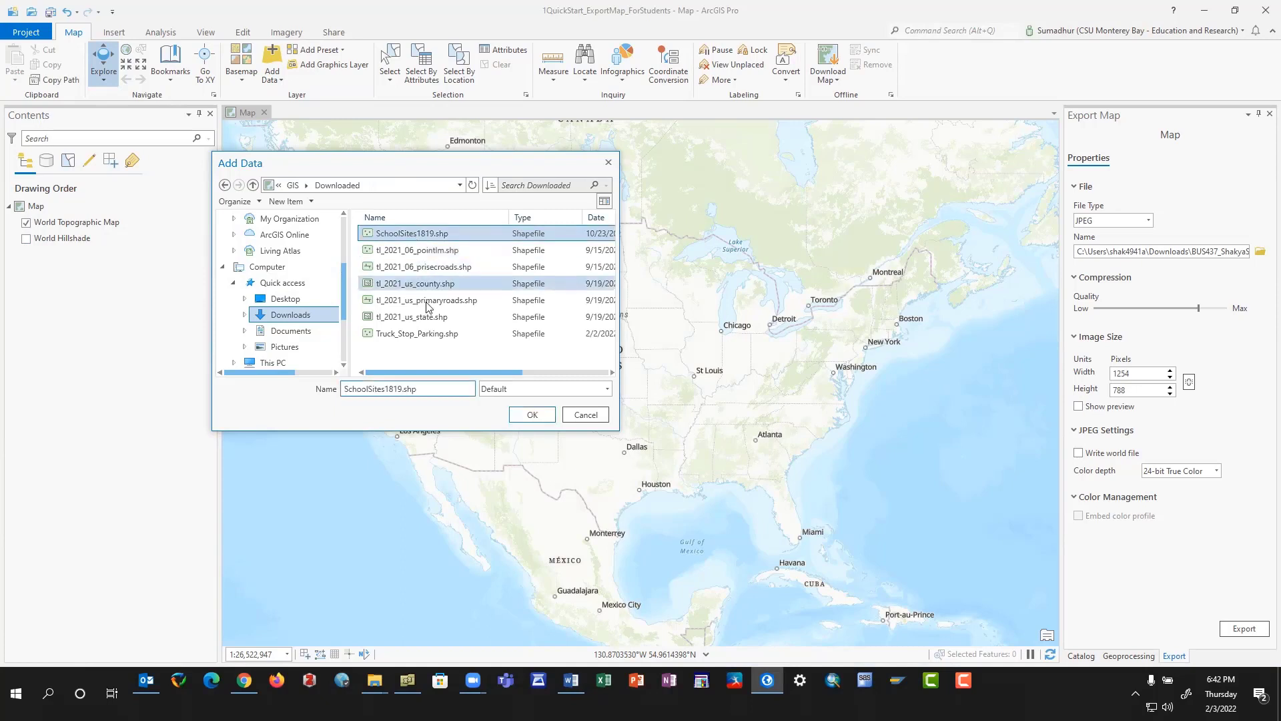
left_click(430, 336, "shift")
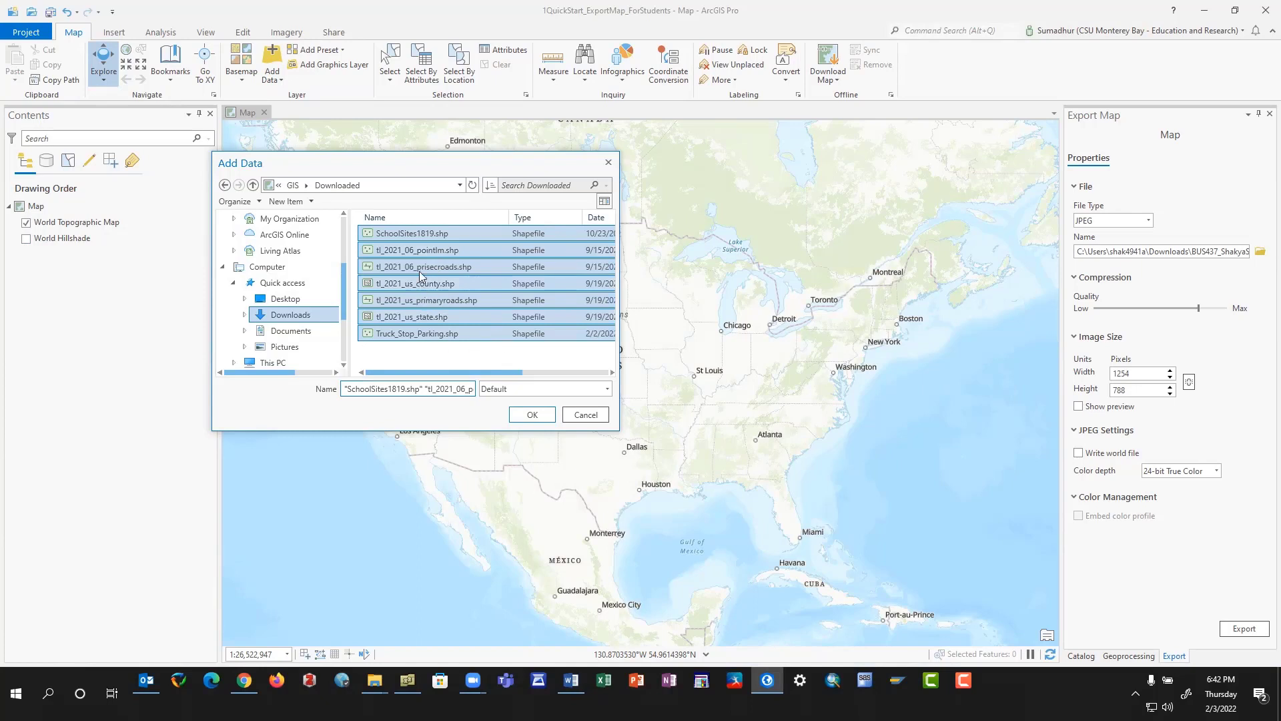
left_click(531, 414)
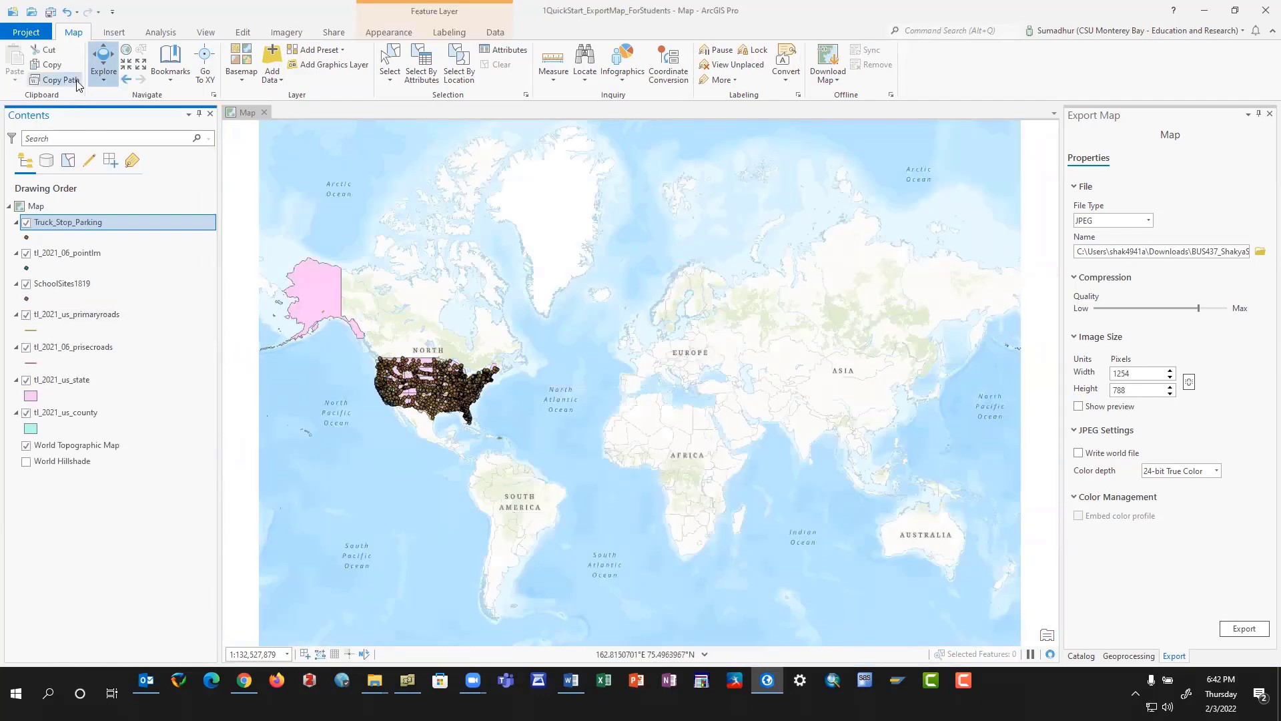
Zoom the map to the SchoolSites1819 layer and close the Export Map pane.
right_click(56, 287)
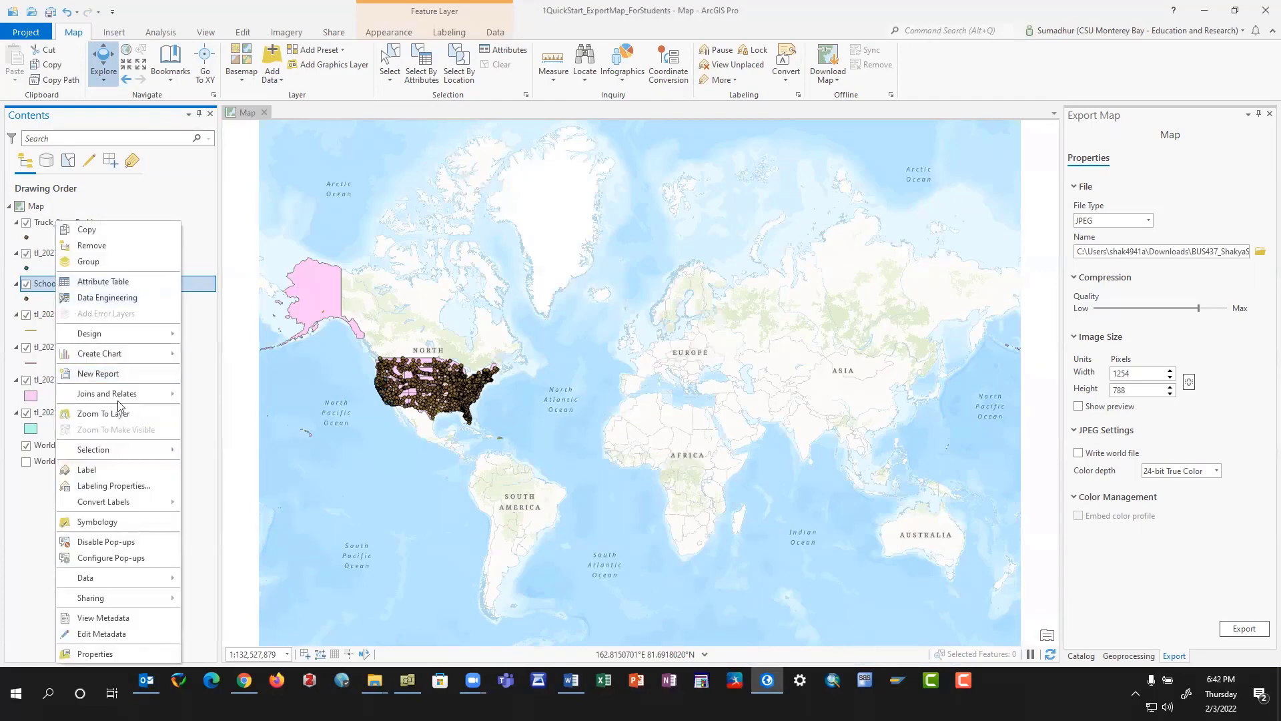
left_click(129, 416)
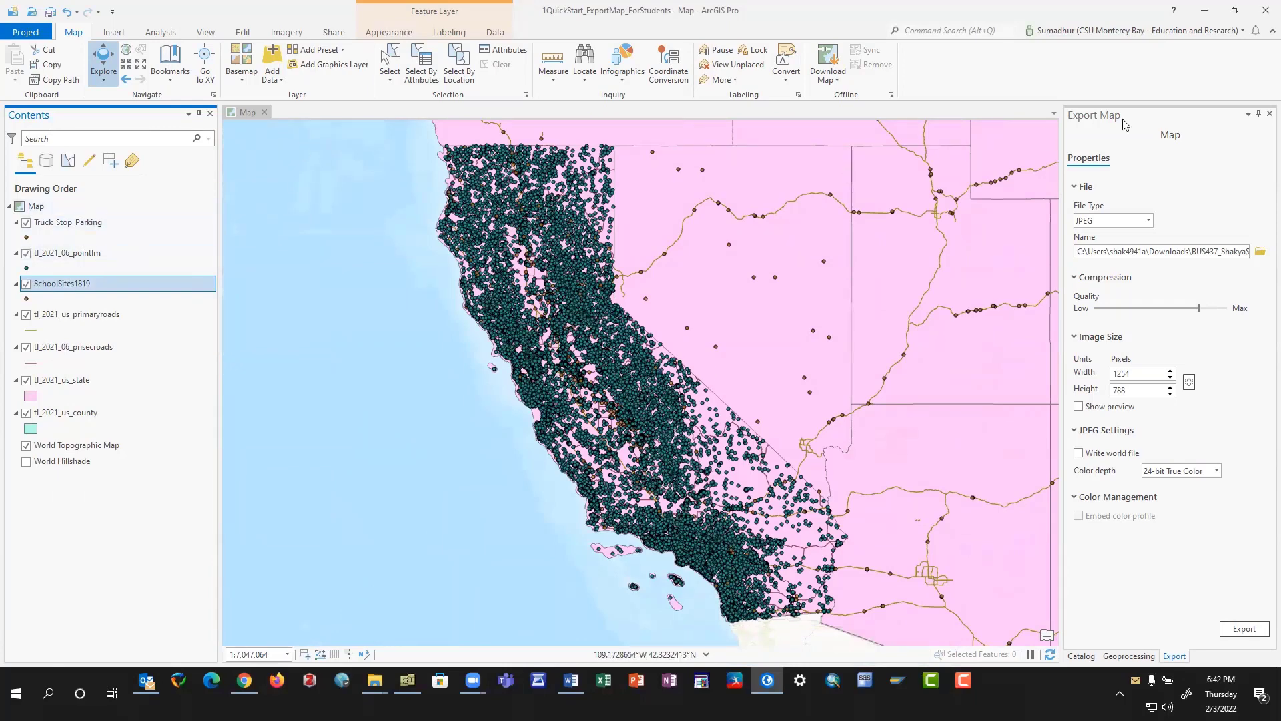
left_click(1270, 114)
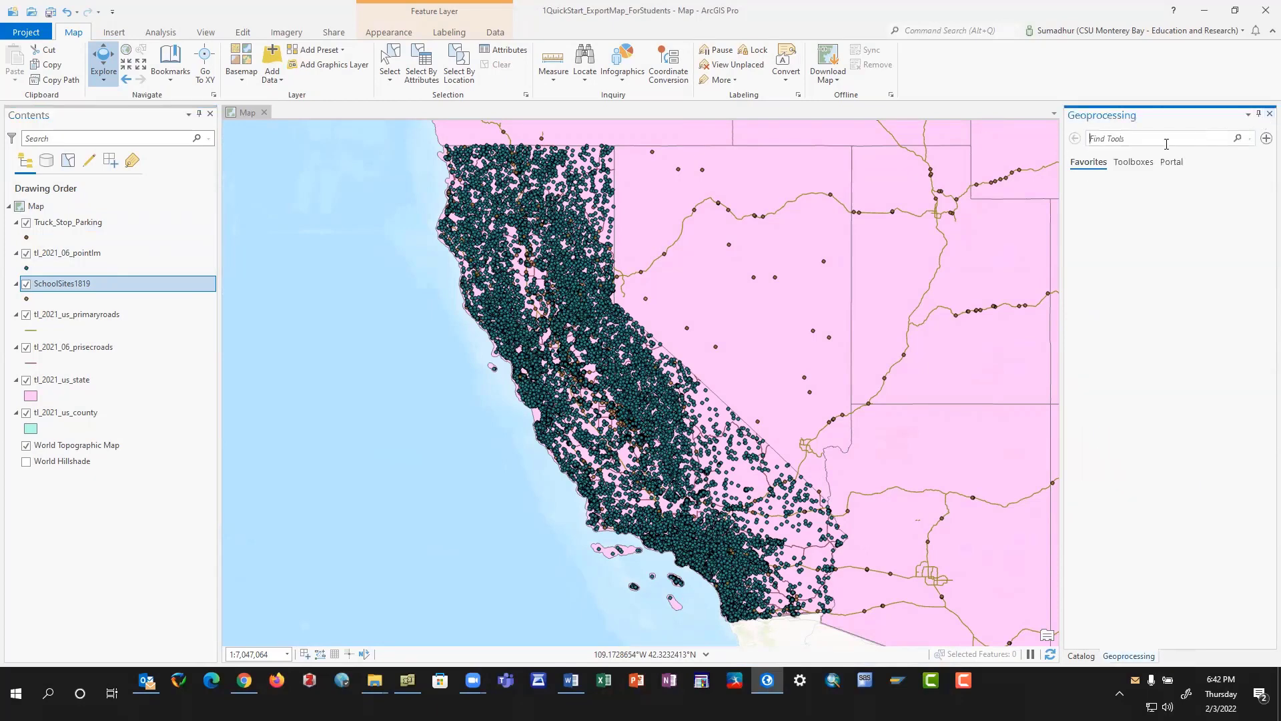
Examine the projected and geographic coordinate systems in the SchoolSites1819 layer's source properties, then close the properties without changes.
double_click(61, 284)
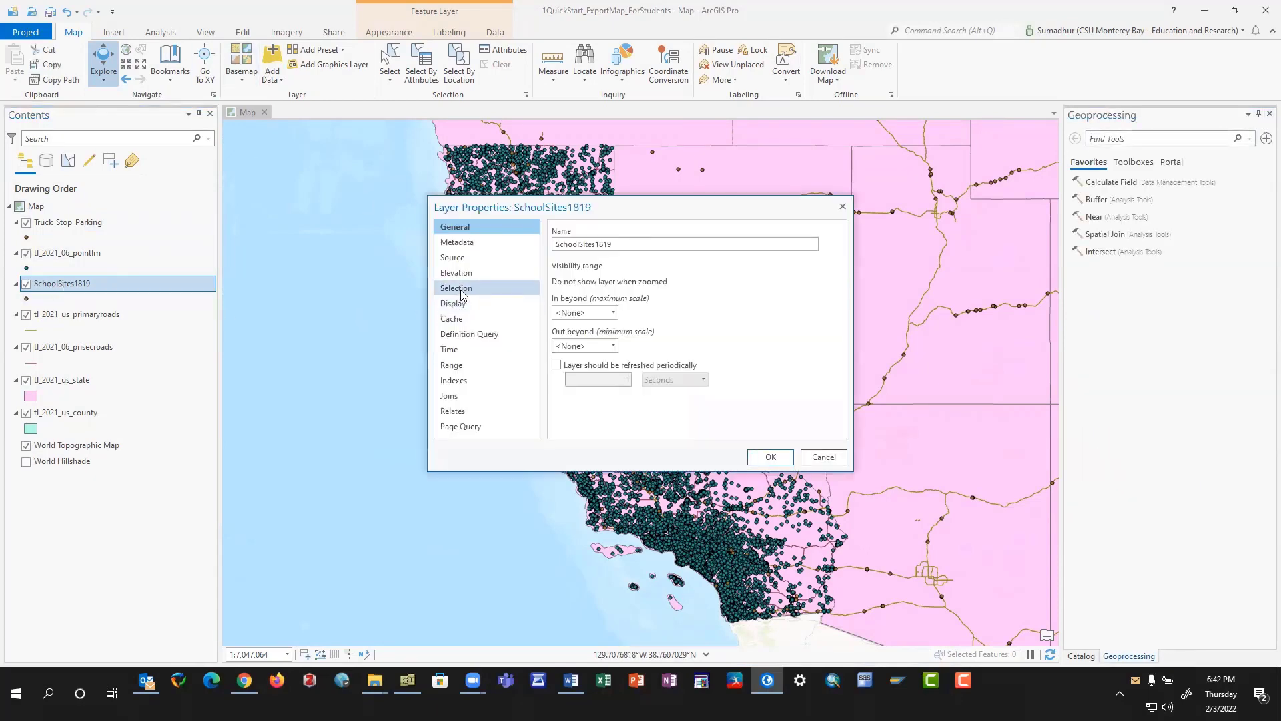
left_click(466, 258)
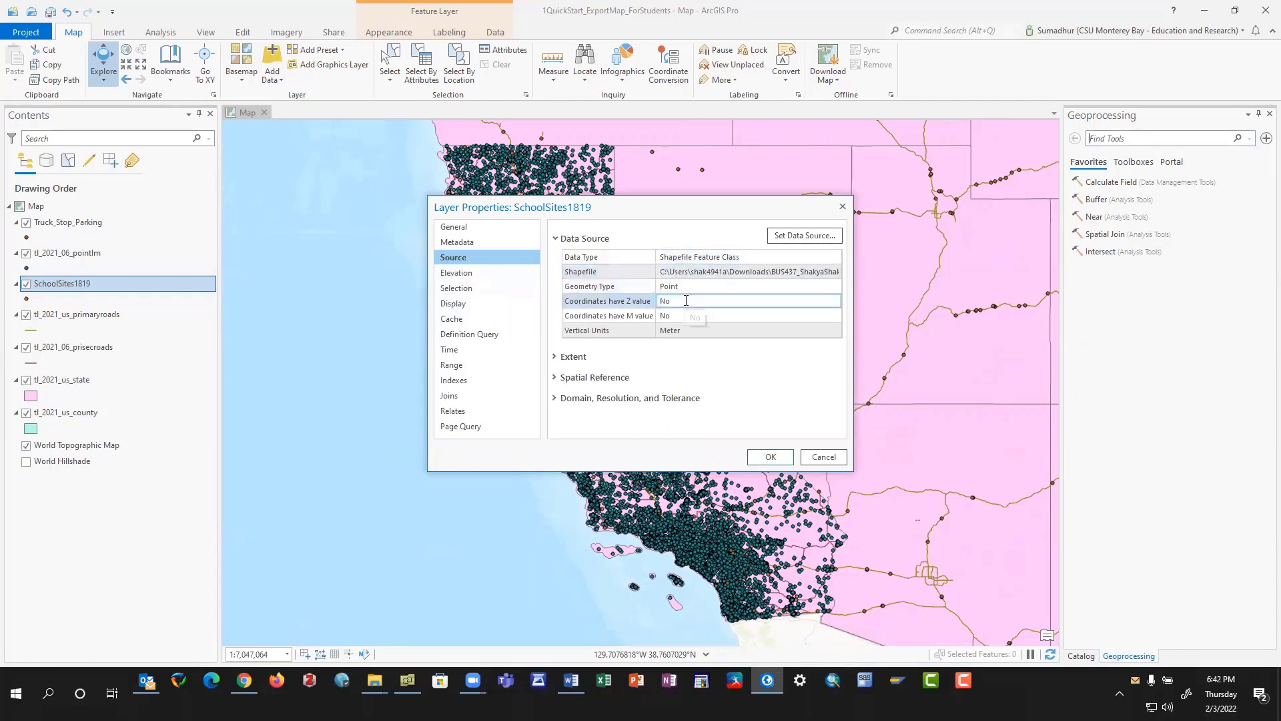
left_click(556, 379)
scroll(696, 307, "down", 3)
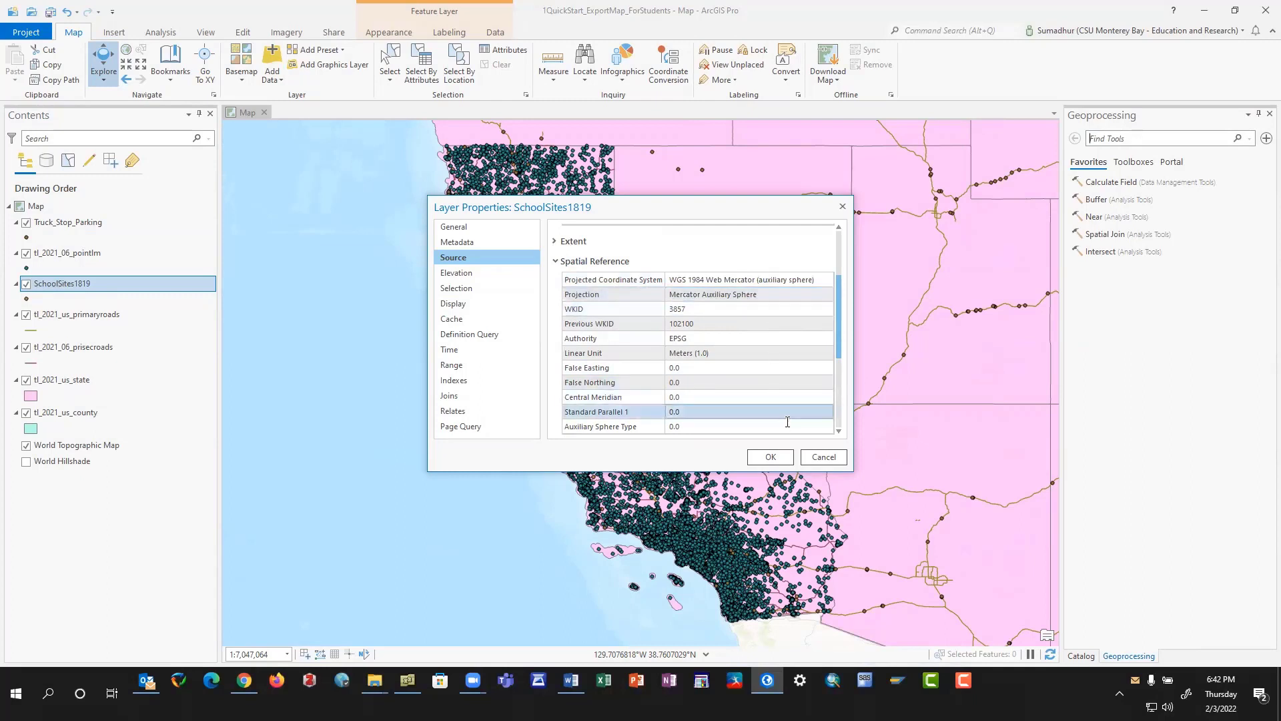
scroll(787, 370, "down", 3)
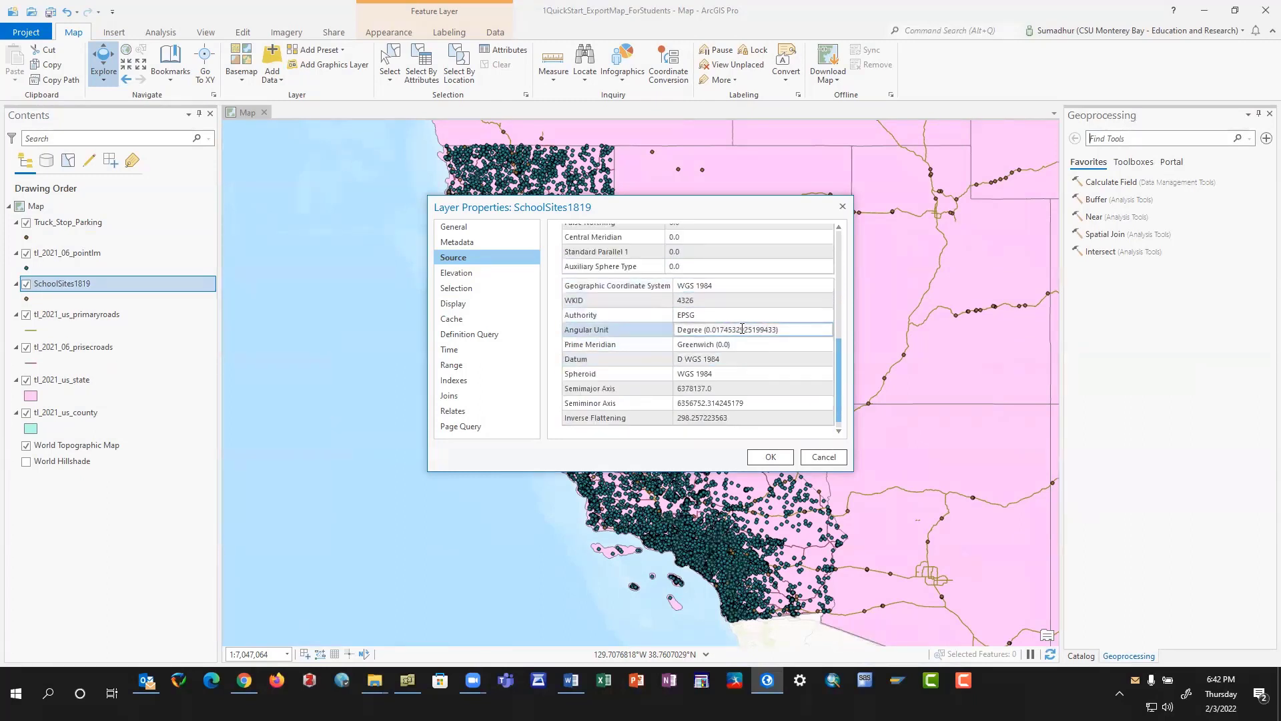
scroll(740, 357, "down", 1)
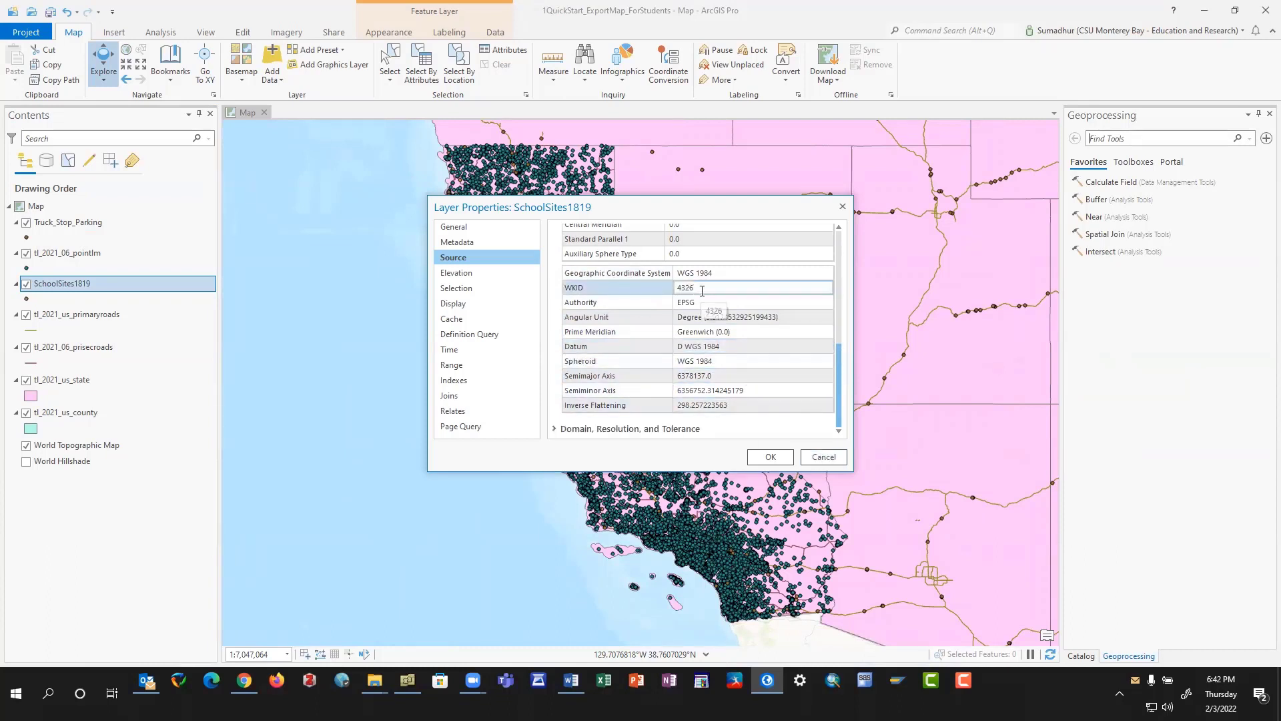
scroll(709, 301, "up", 5)
scroll(709, 300, "down", 3)
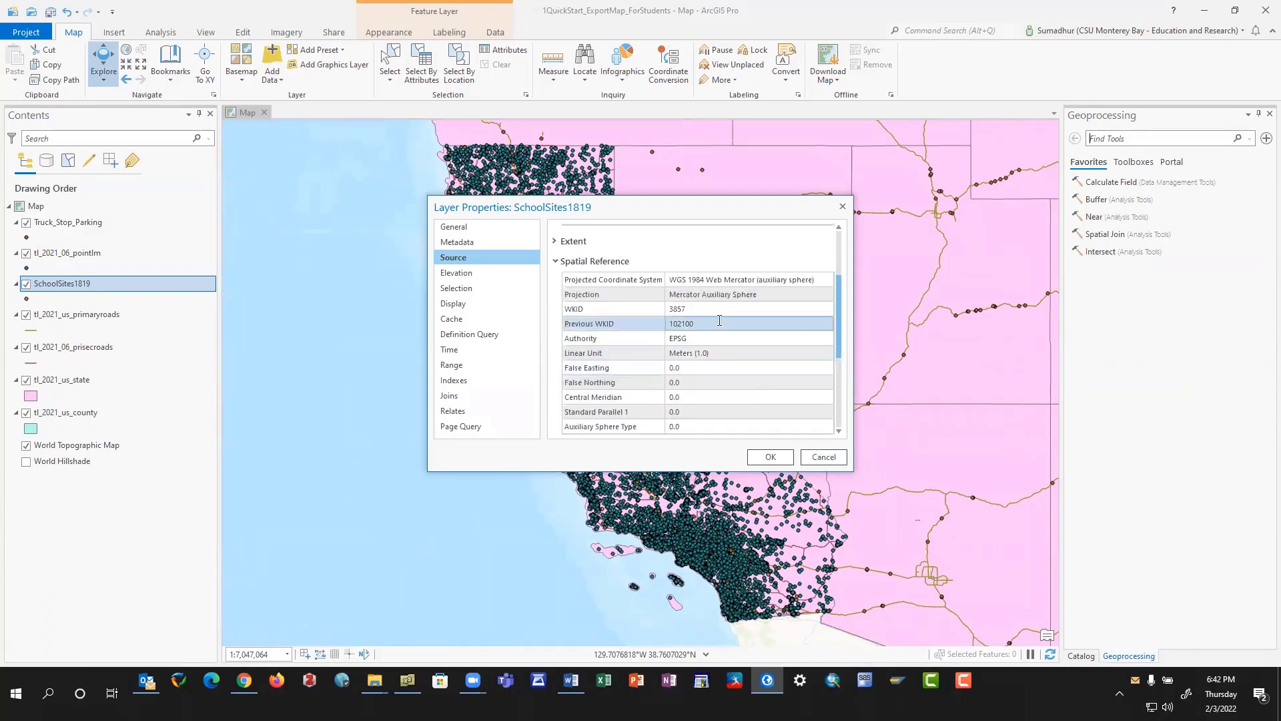
left_click(687, 280)
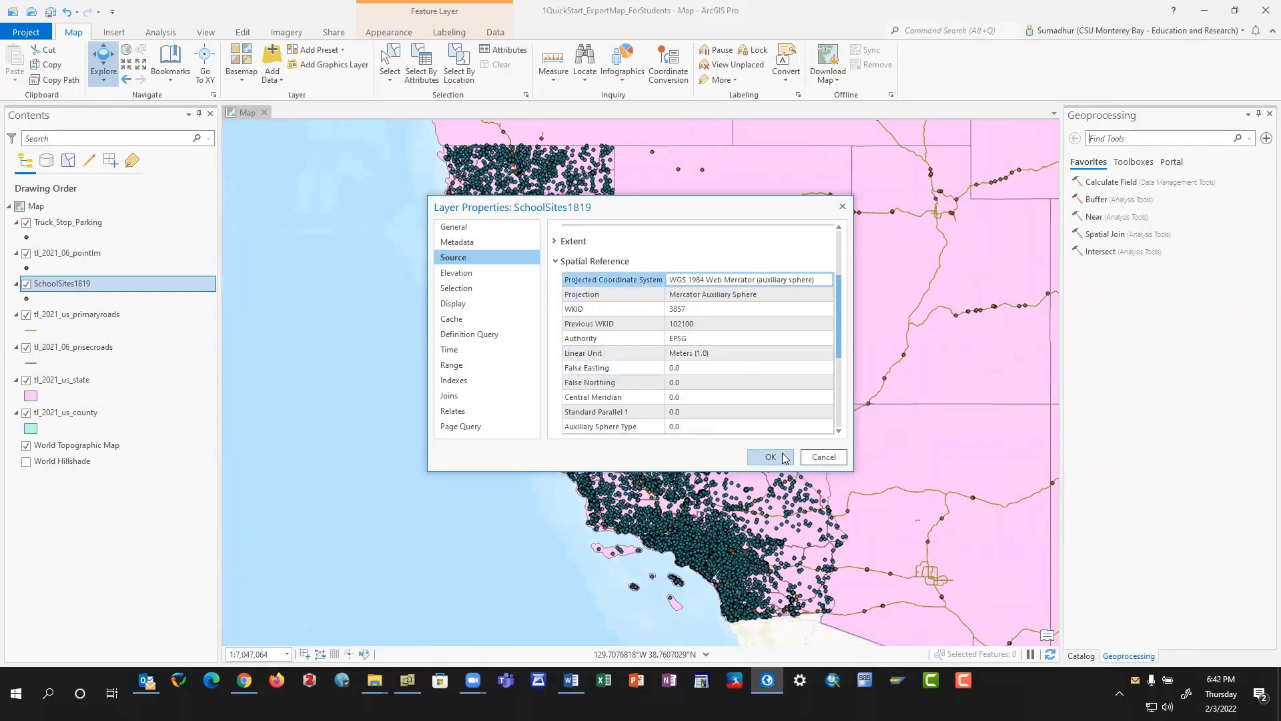
left_click(811, 458)
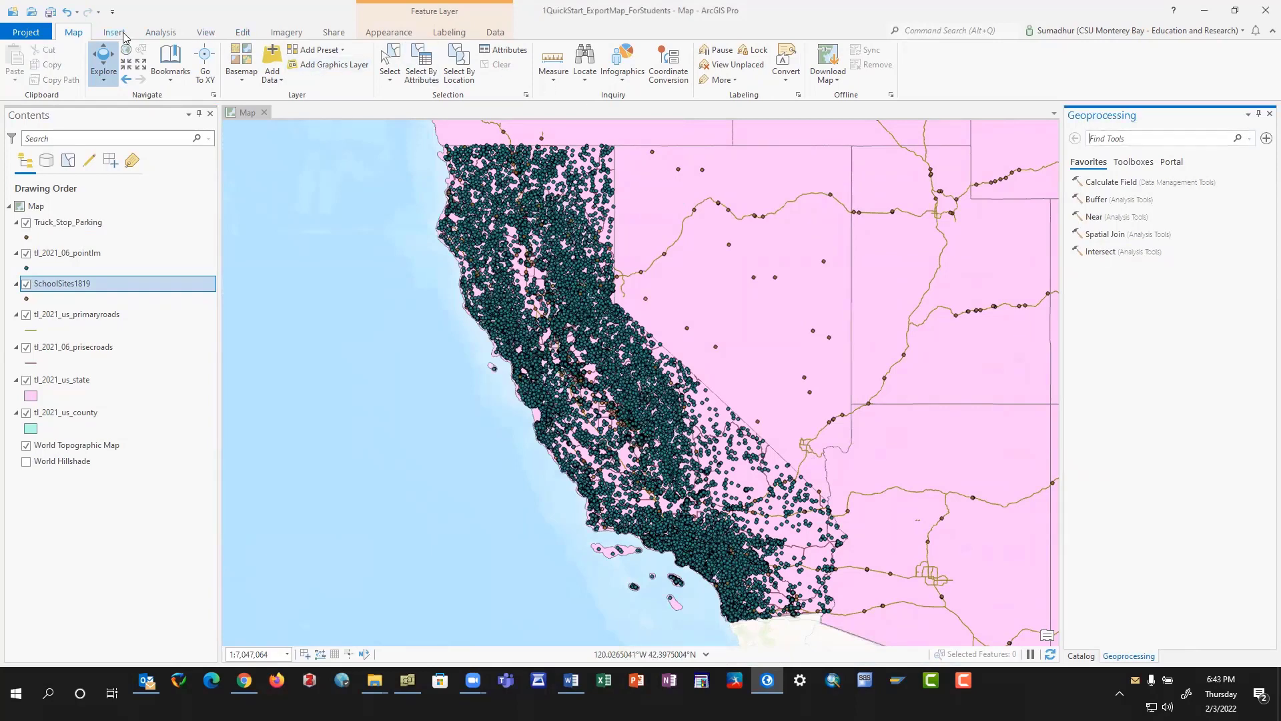
left_click(121, 35)
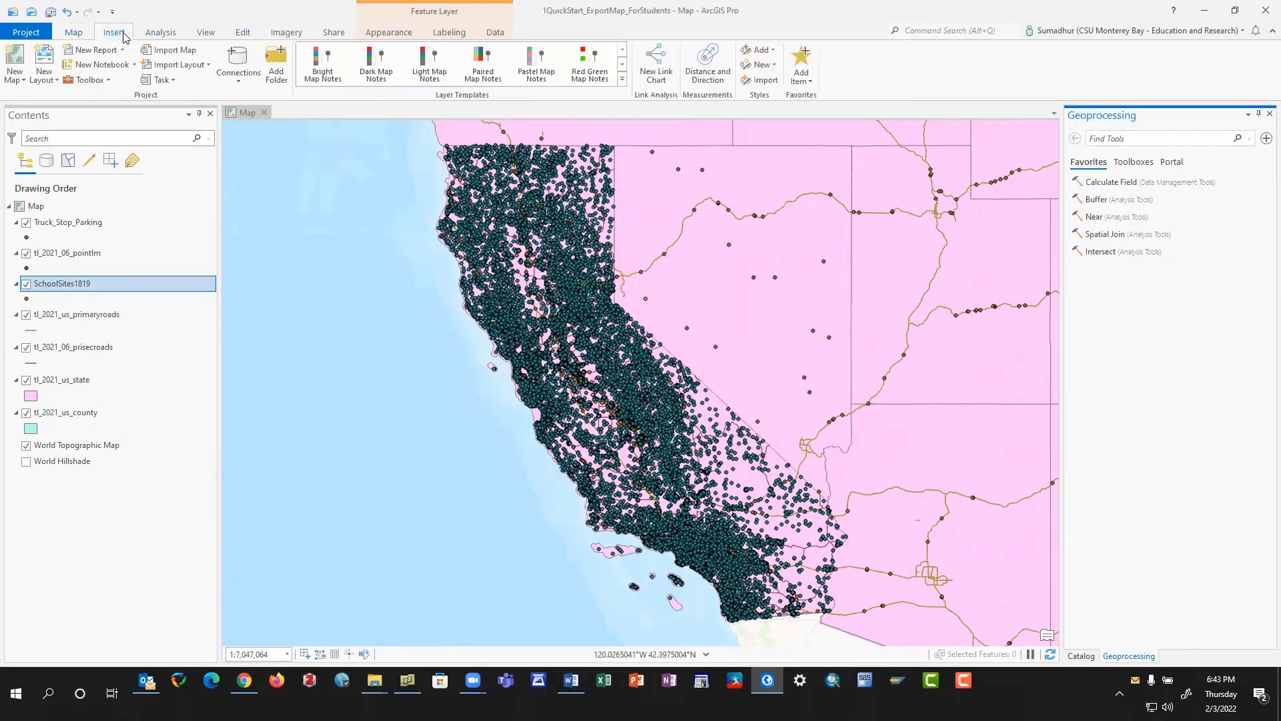
left_click(86, 81)
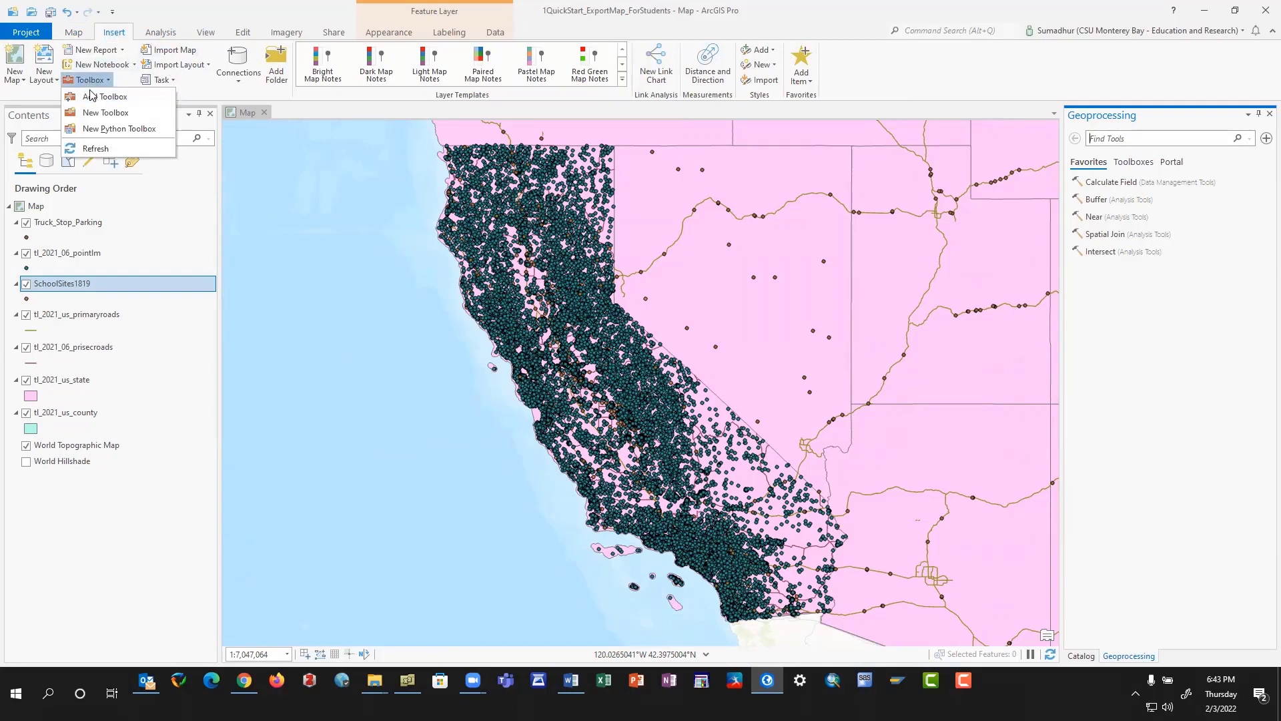
left_click(86, 81)
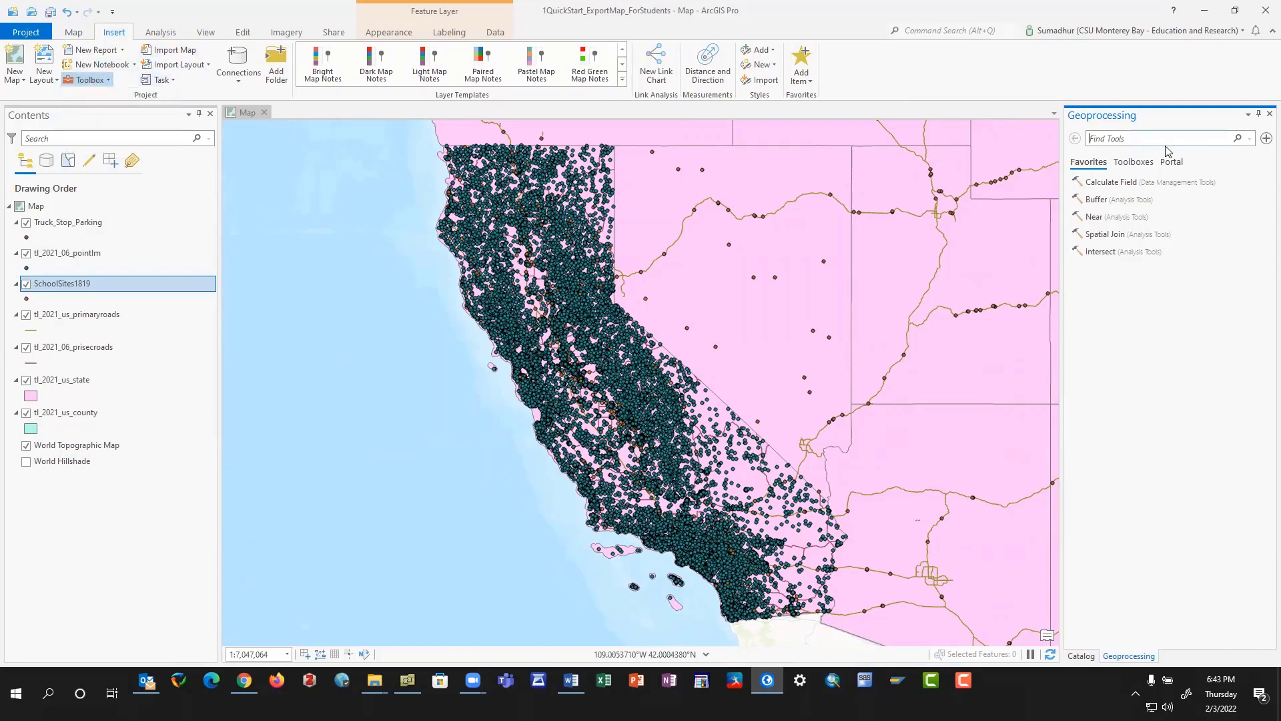
Search the geoprocessing tools for "batch" and open the Batch Project tool.
left_click(1132, 138)
type("batc")
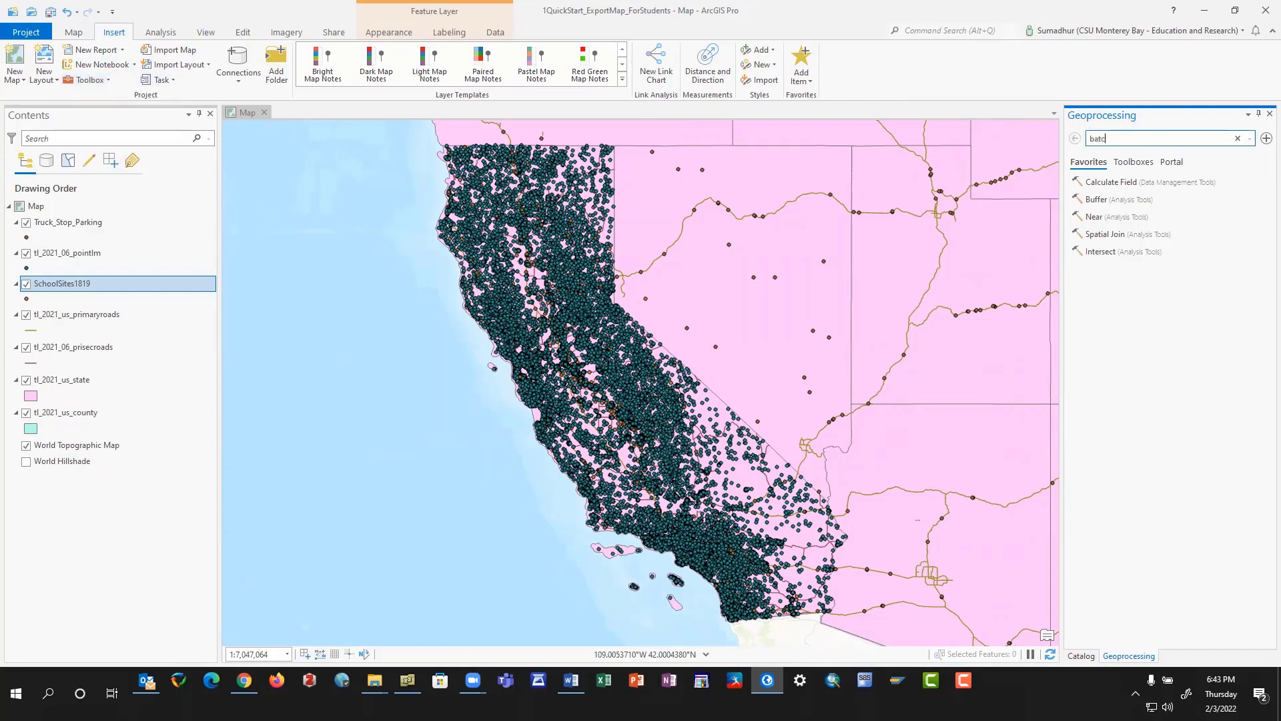
type("hprocess")
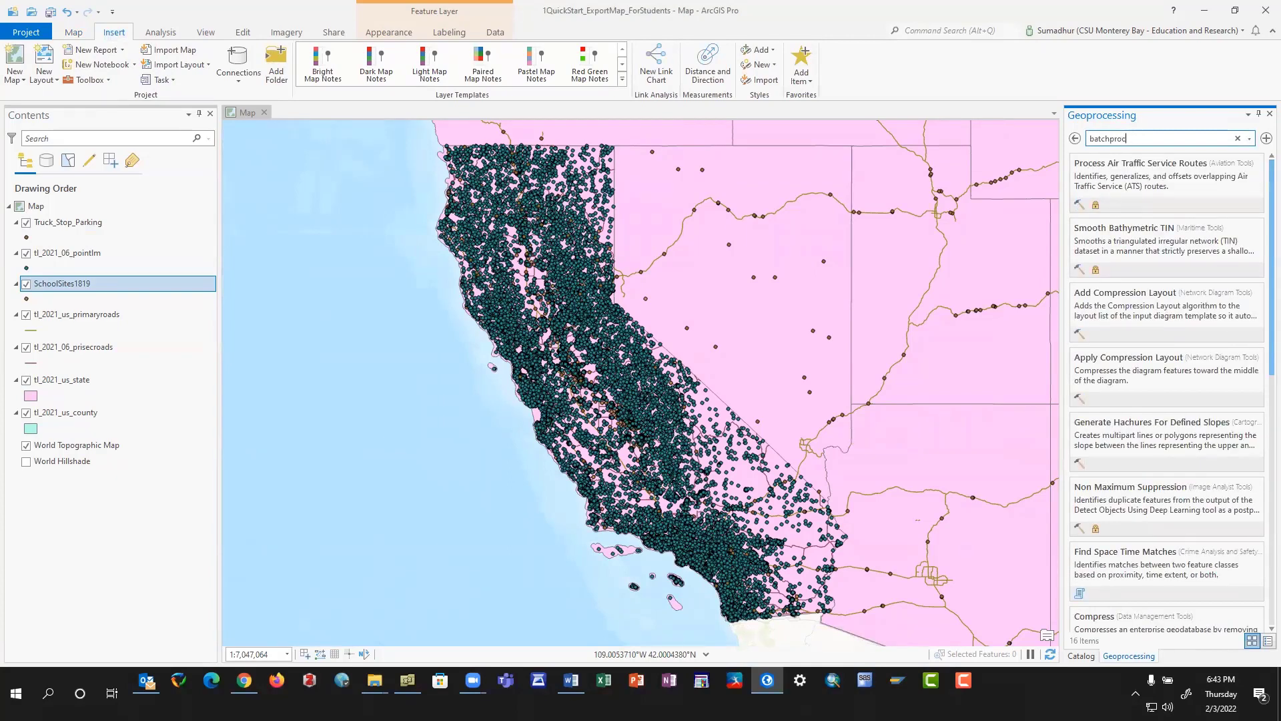
key("BackSpace")
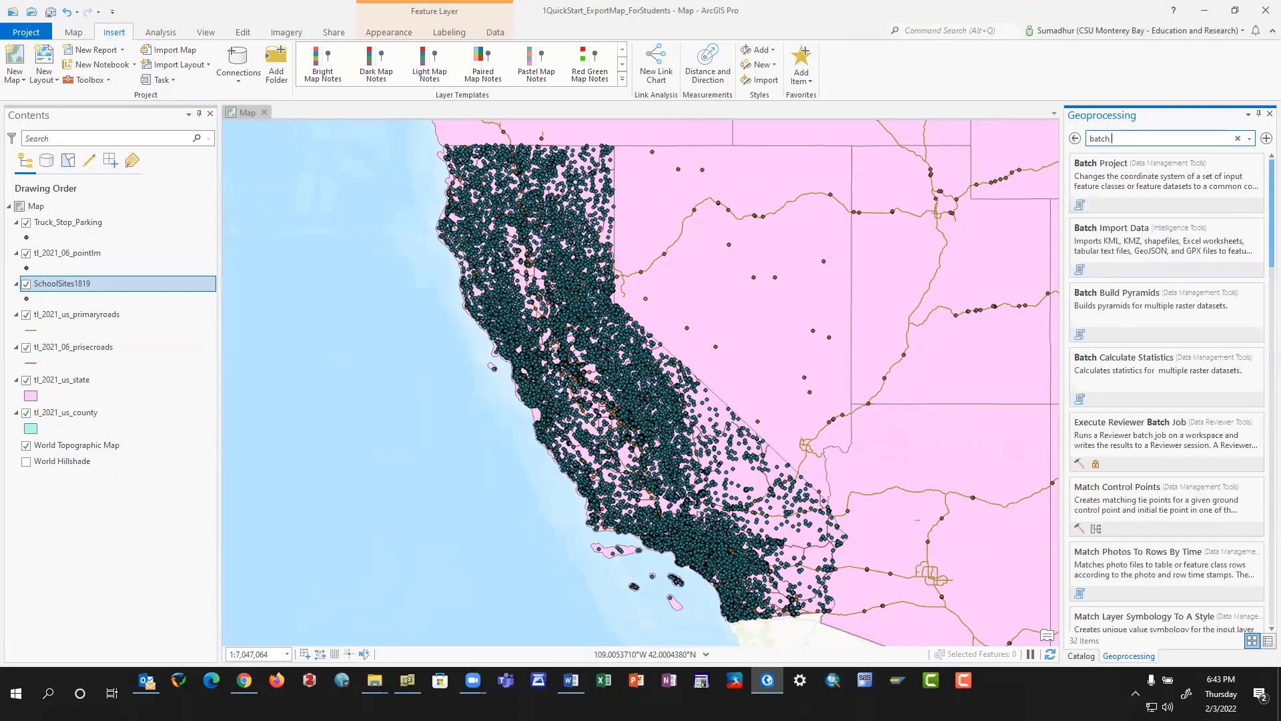
left_click(1106, 173)
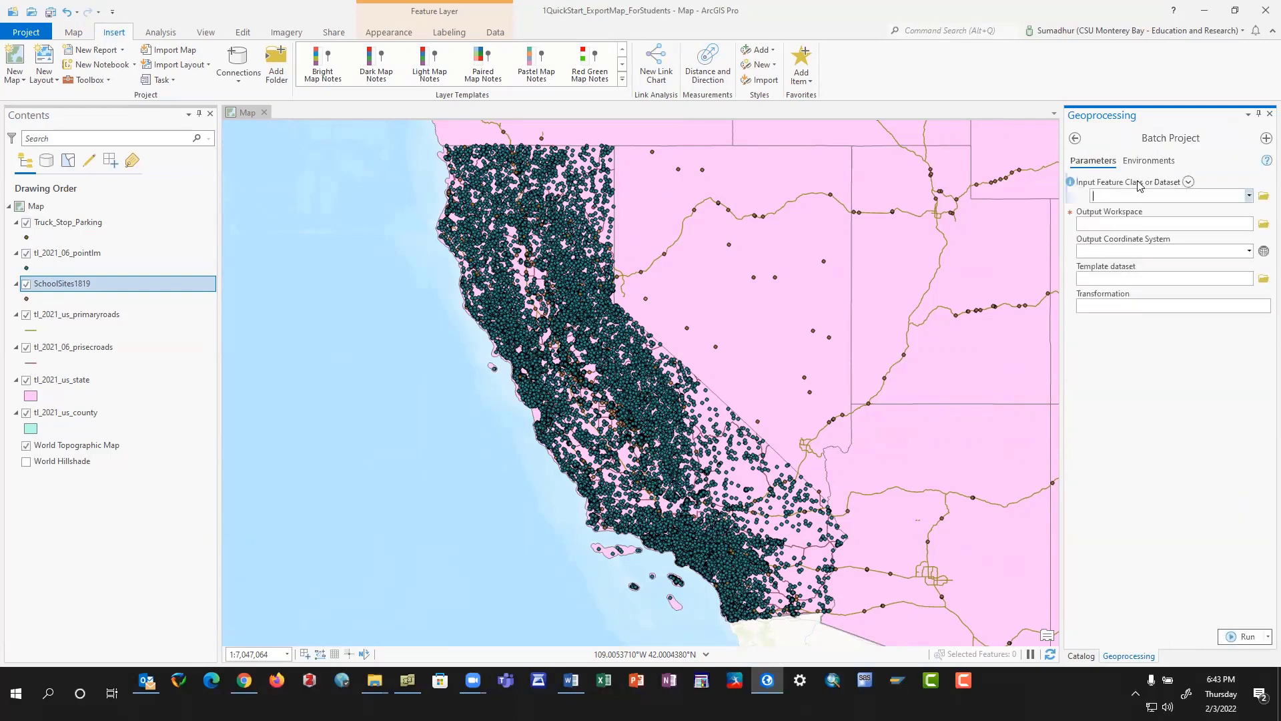
Add the Truck_Stop_Parking, tl_2021_06_pointlm and SchoolSites1819 layers as Batch Project inputs.
left_click(1248, 196)
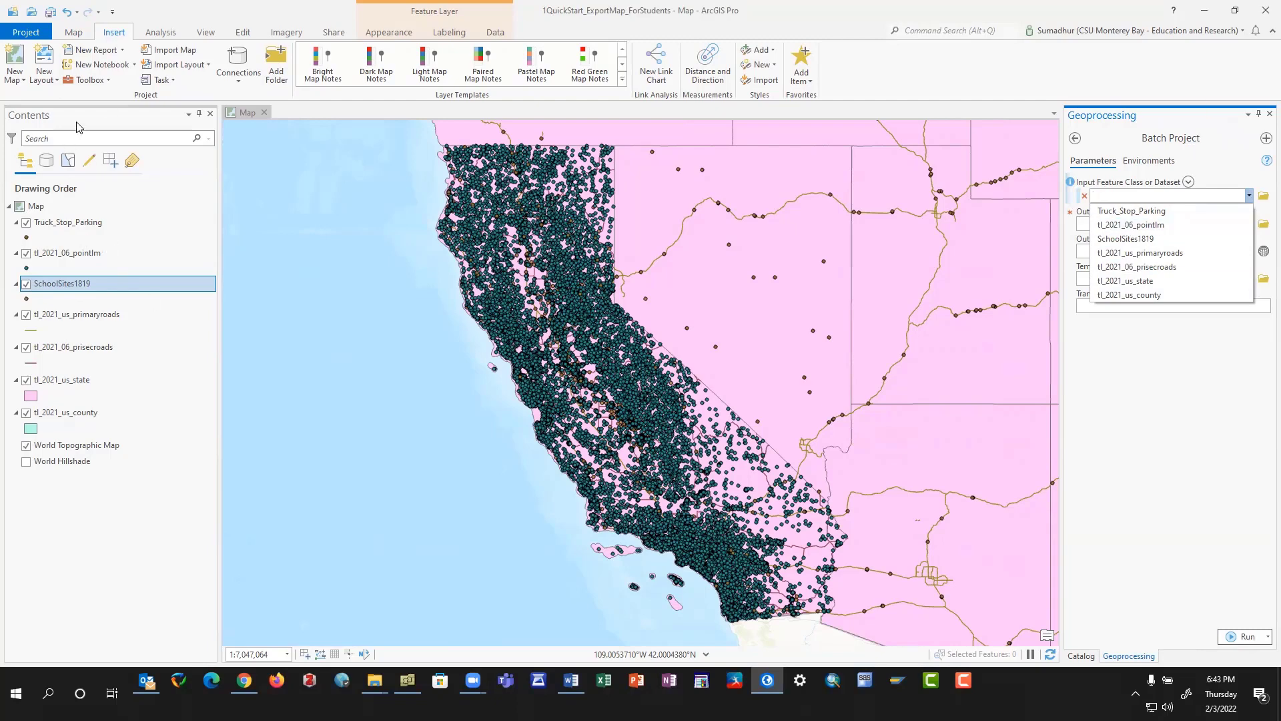
left_click(1146, 212)
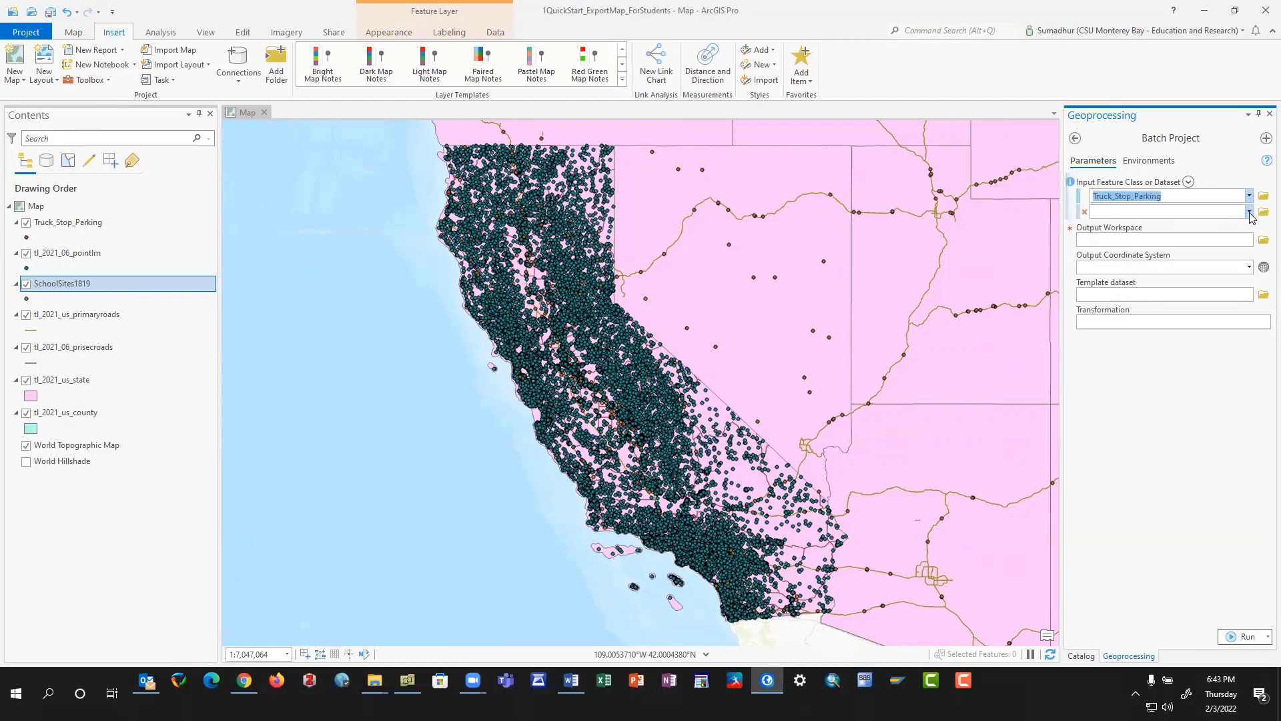
left_click(1250, 212)
left_click(1222, 241)
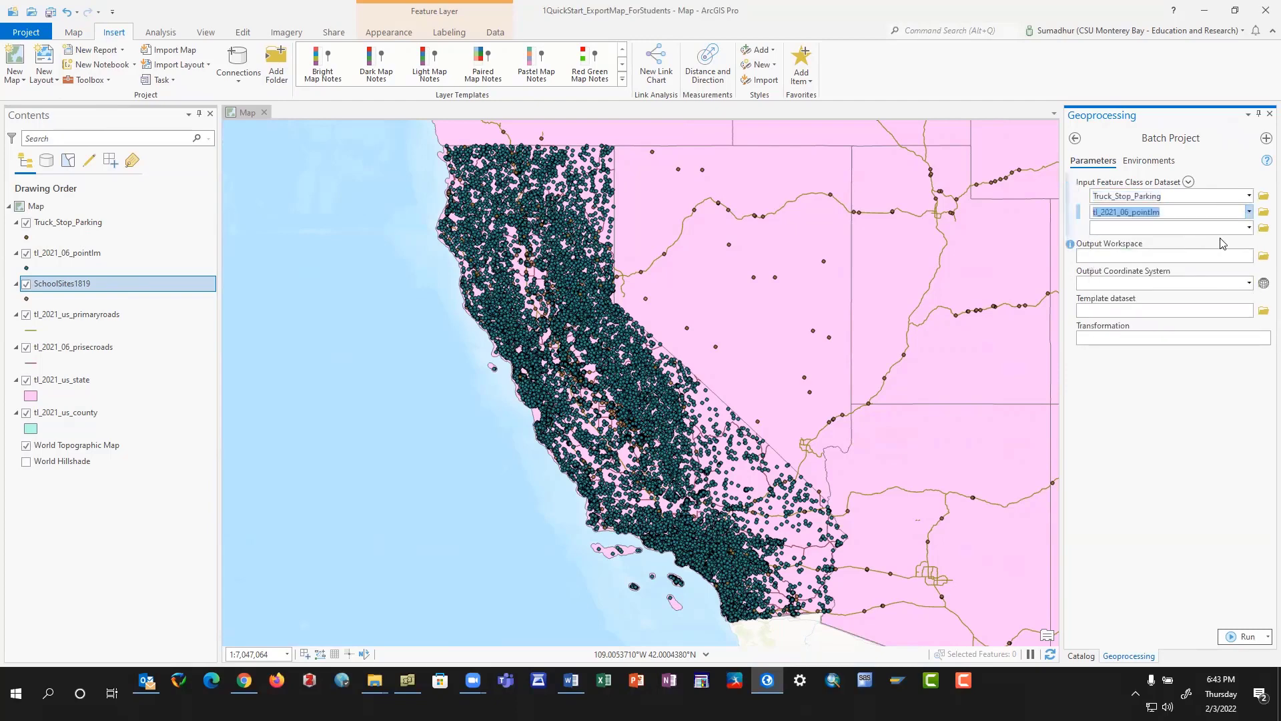
left_click(1250, 228)
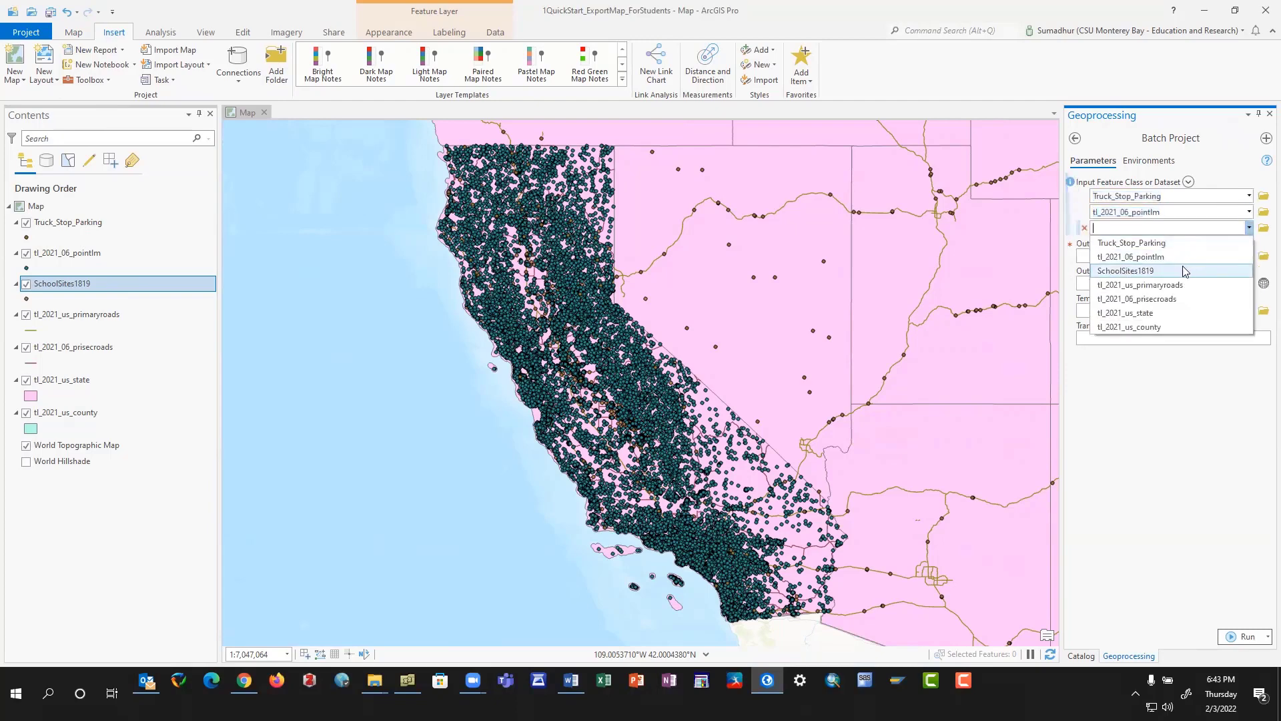
left_click(1185, 270)
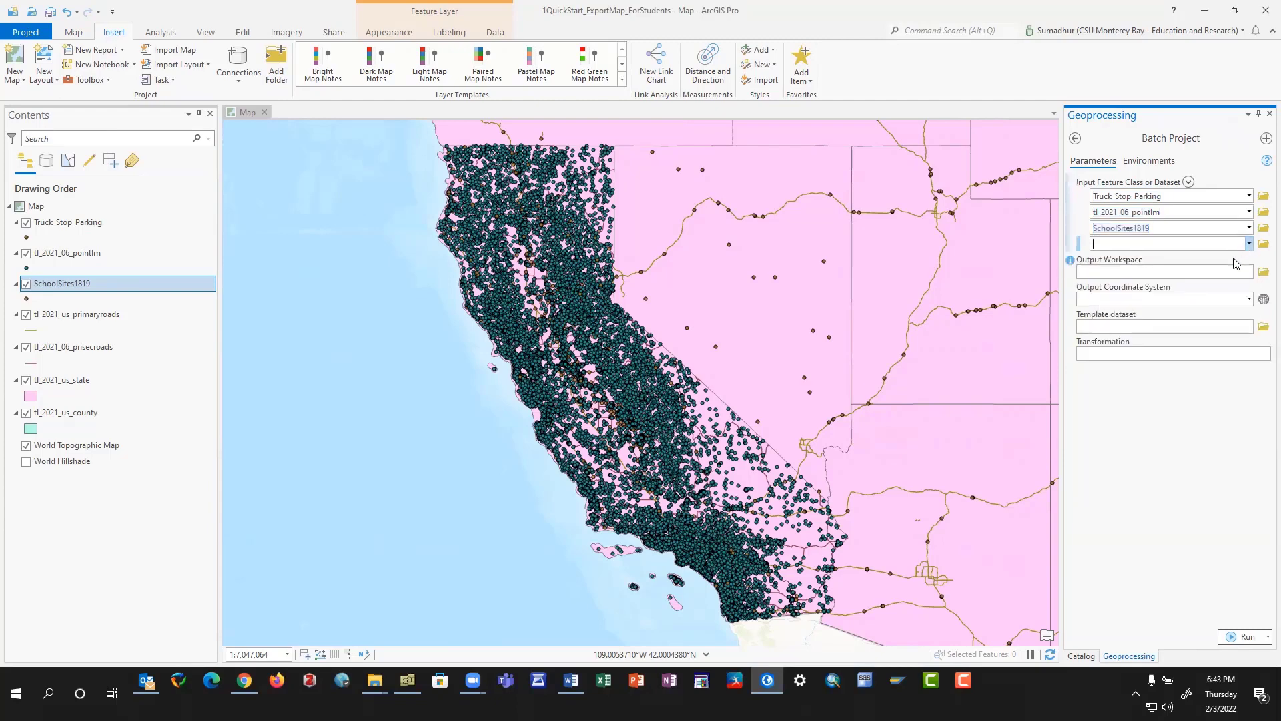
Add tl_2021_us_primaryroads, tl_2021_06_prisecroads, tl_2021_us_state and tl_2021_us_county as Batch Project inputs, and start browsing for the output workspace.
left_click(1249, 244)
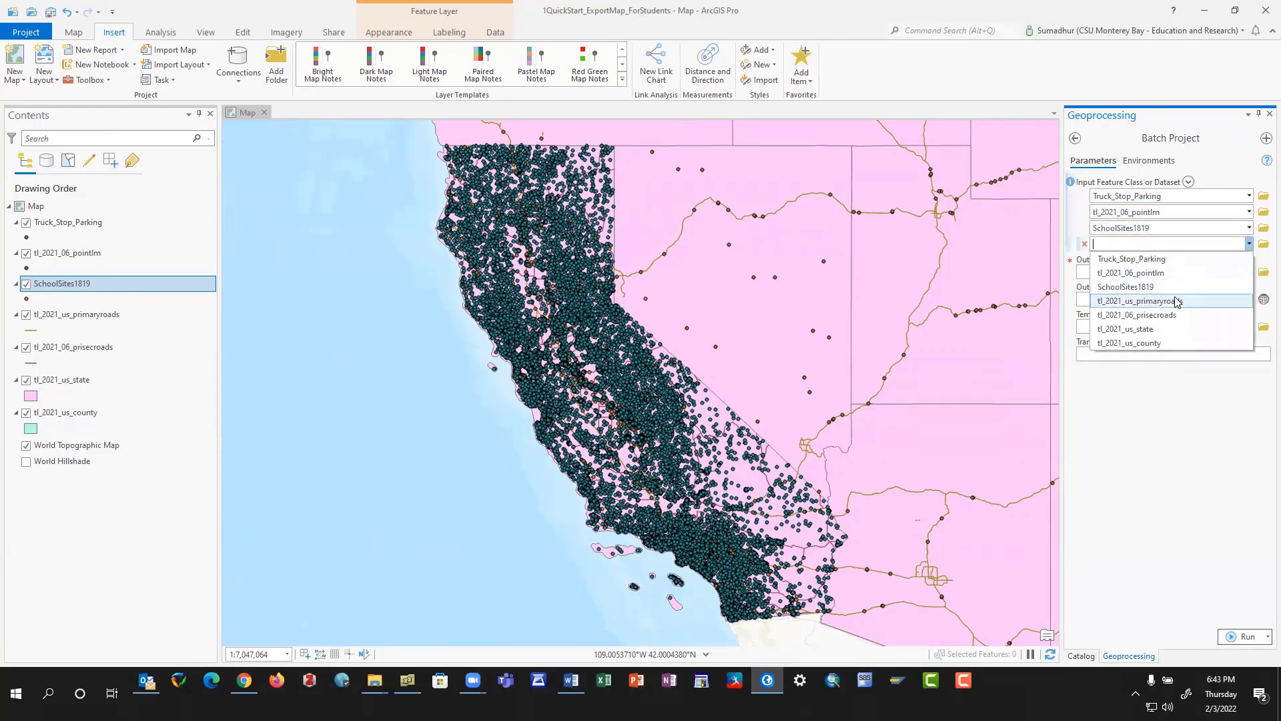
left_click(1177, 302)
left_click(1248, 259)
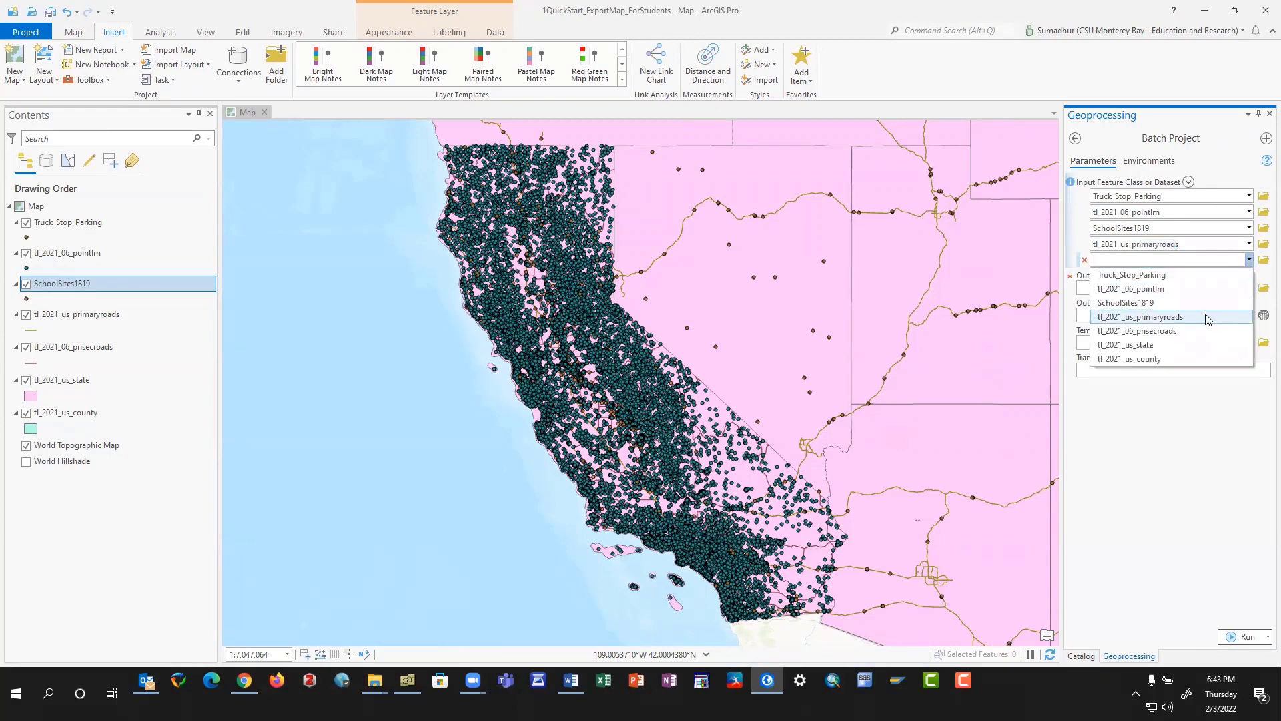
left_click(1199, 332)
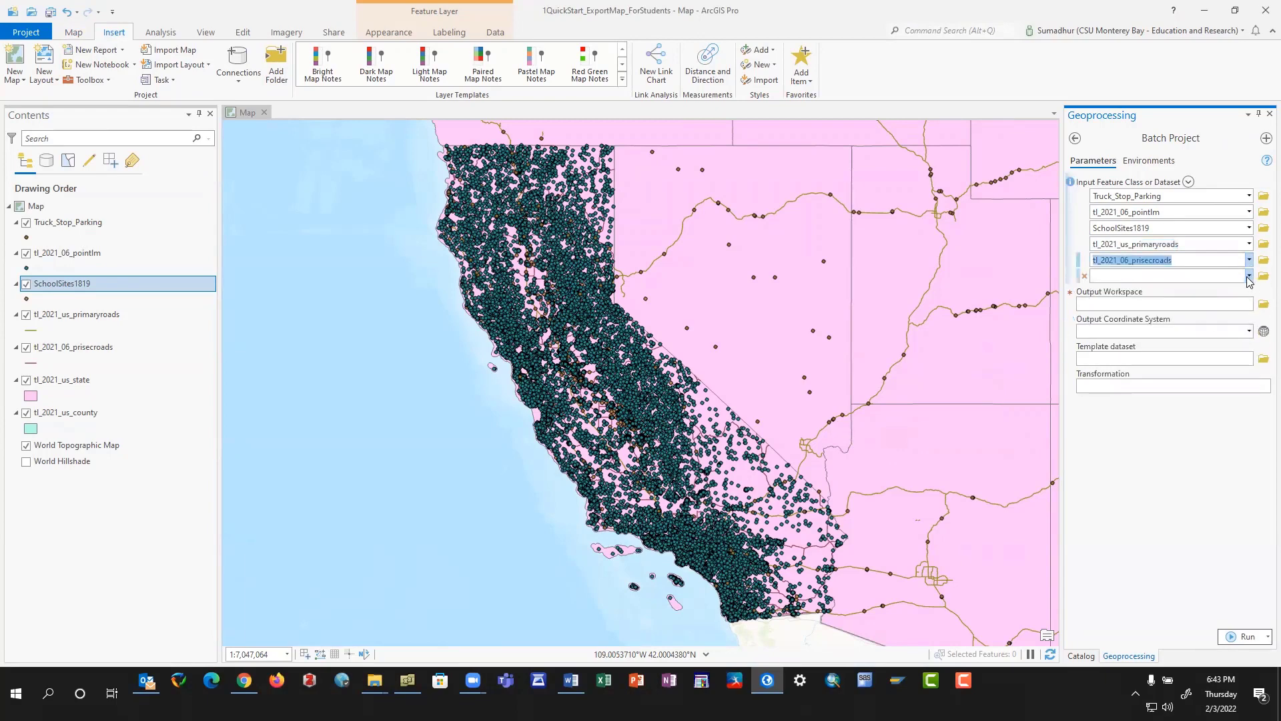
left_click(1248, 276)
left_click(1185, 361)
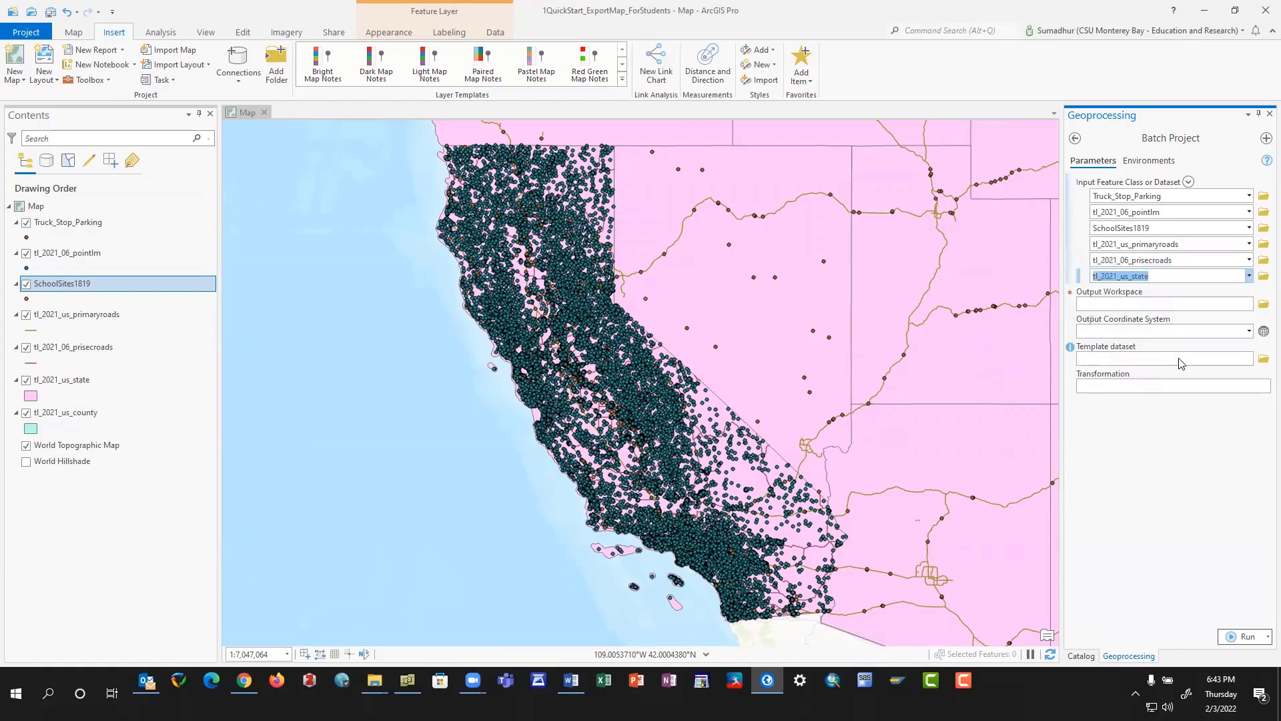
left_click(1247, 294)
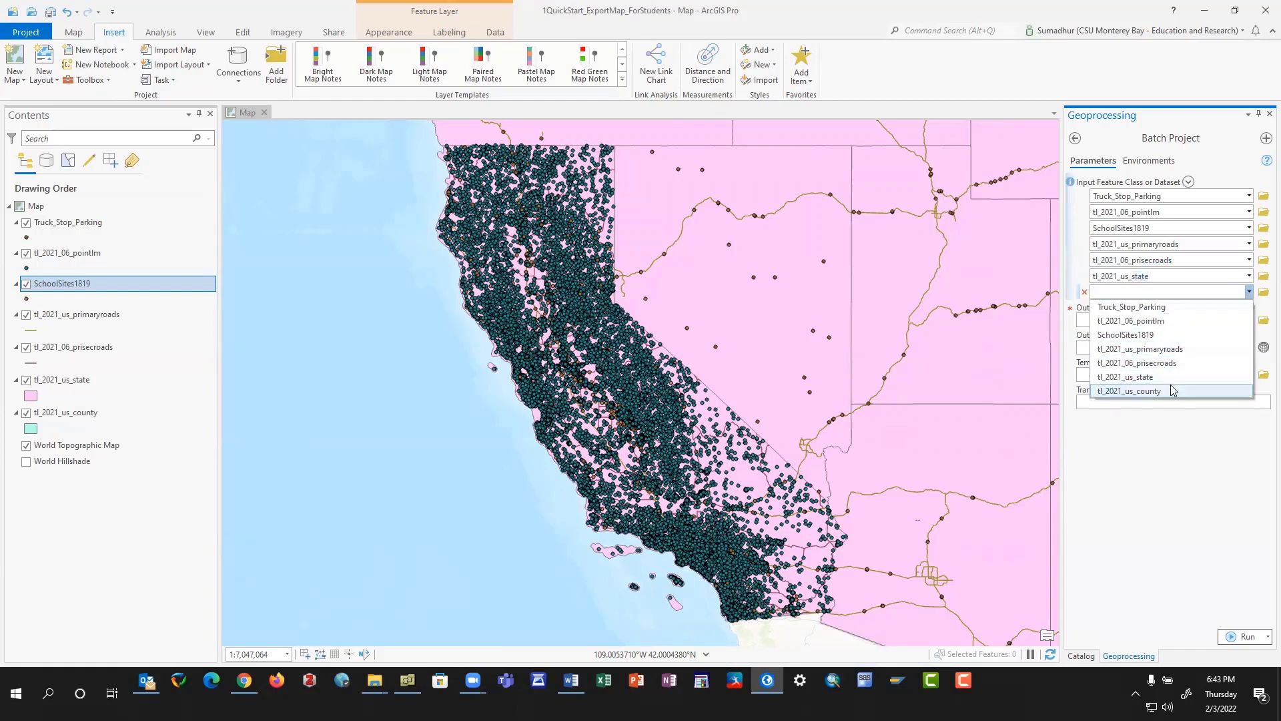
left_click(1173, 392)
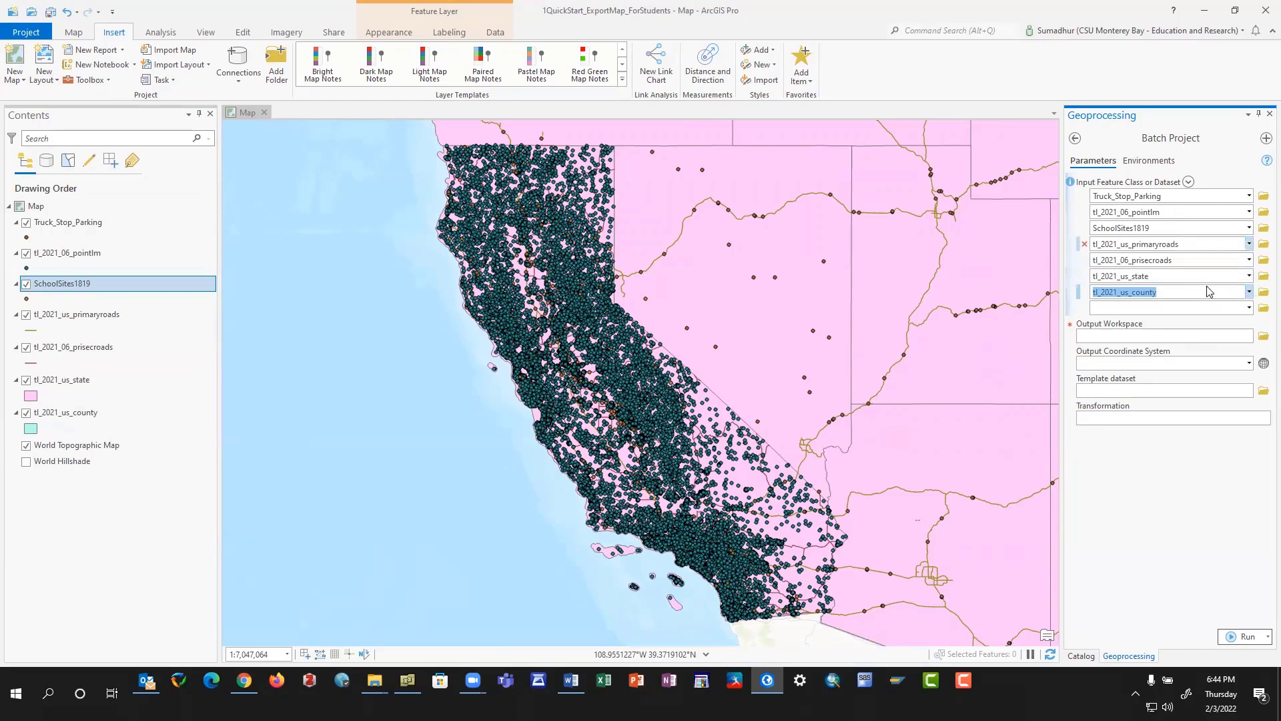
left_click(1263, 336)
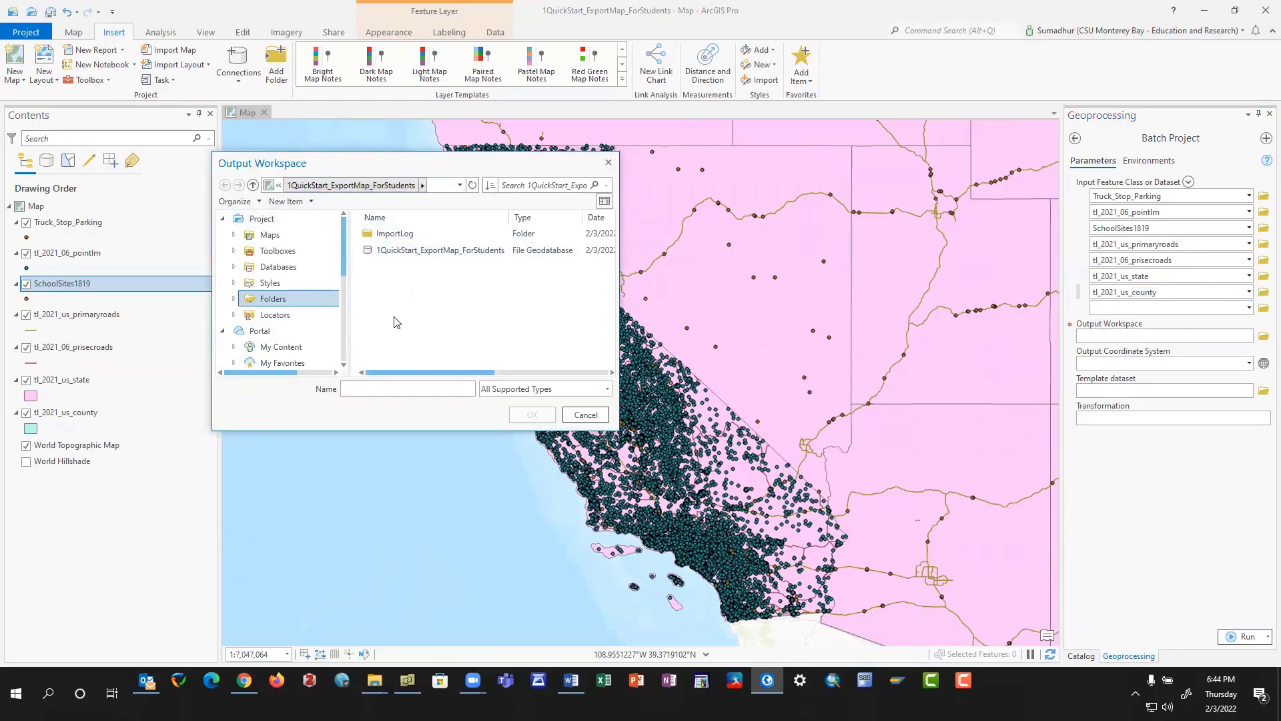
left_click(278, 188)
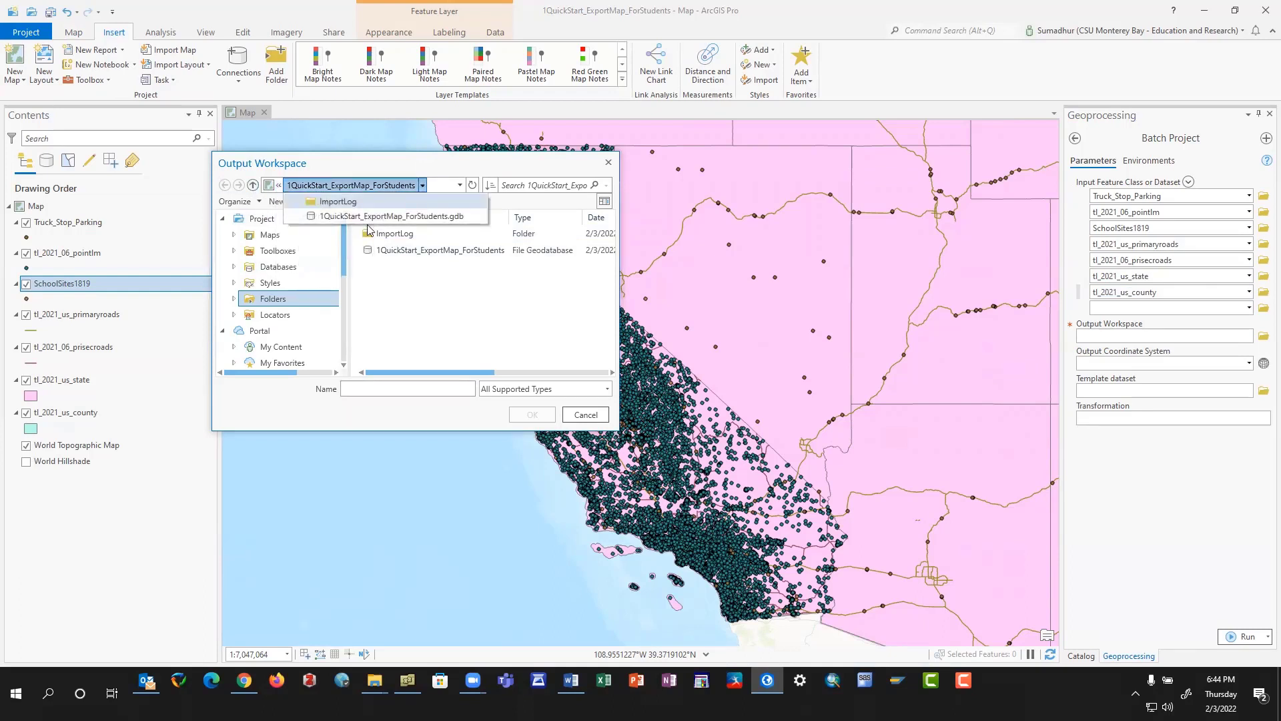
left_click(440, 293)
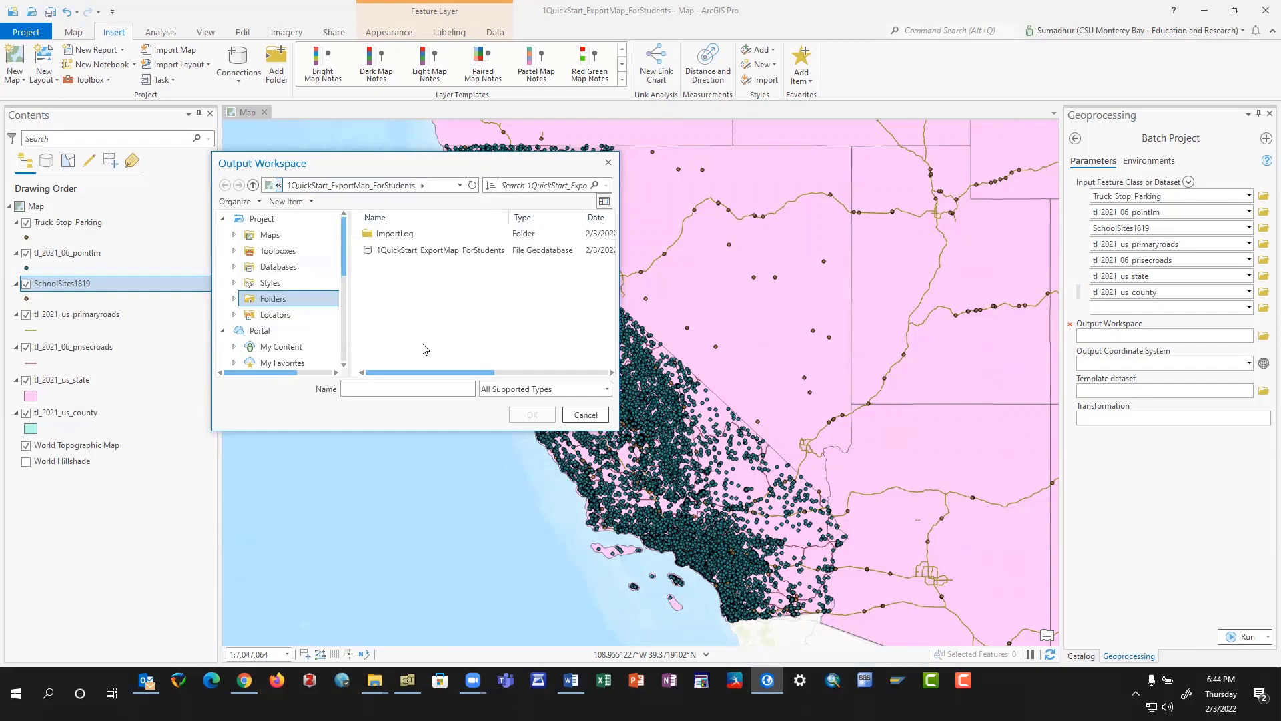
left_click(235, 298)
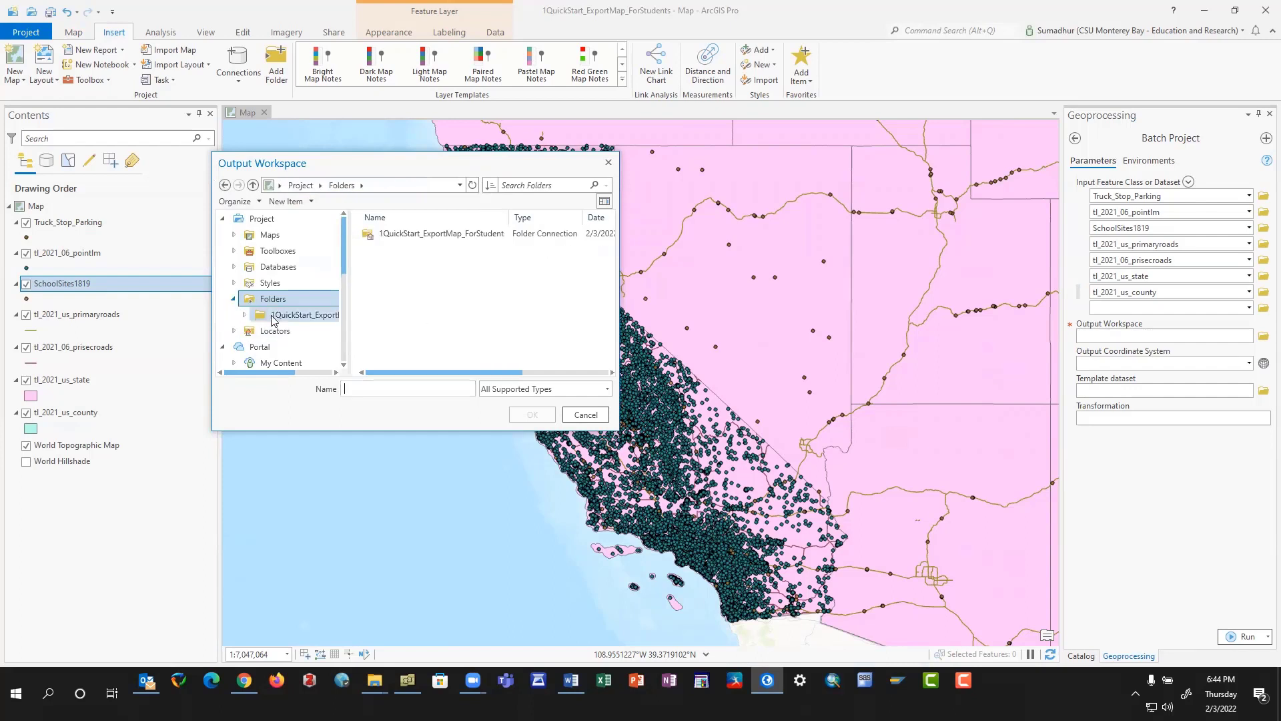
left_click(243, 315)
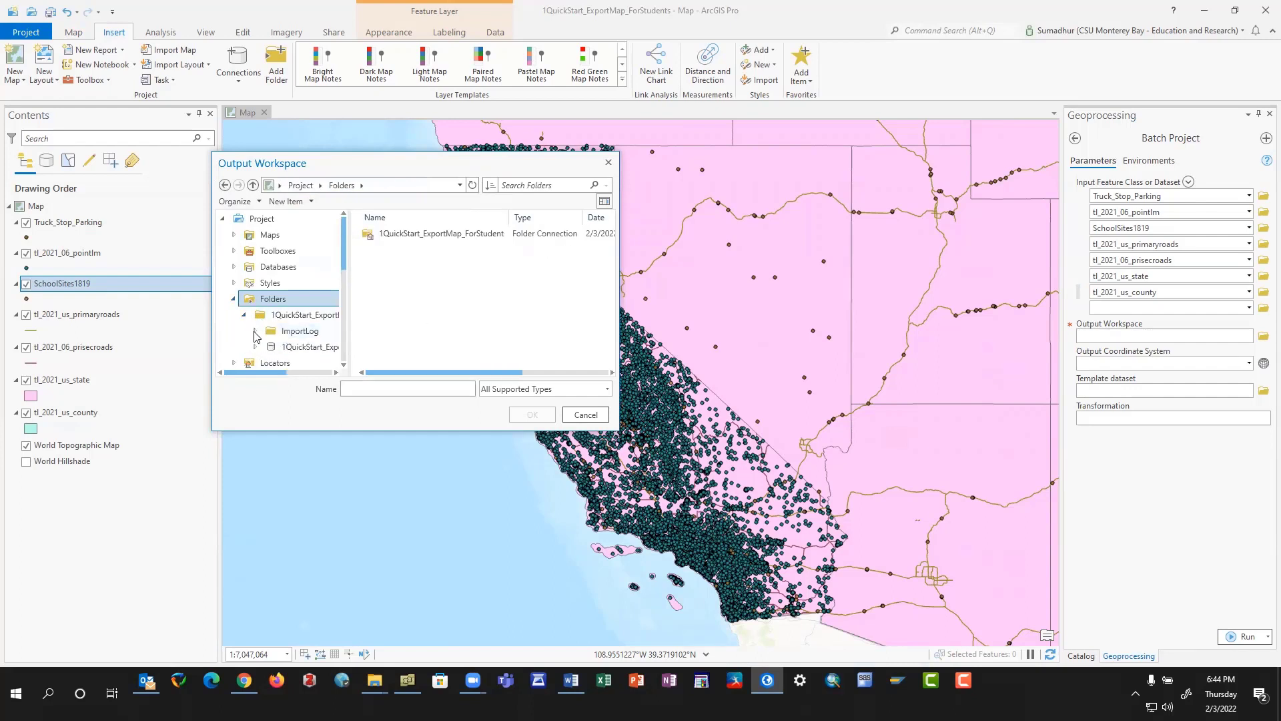
left_click(295, 317)
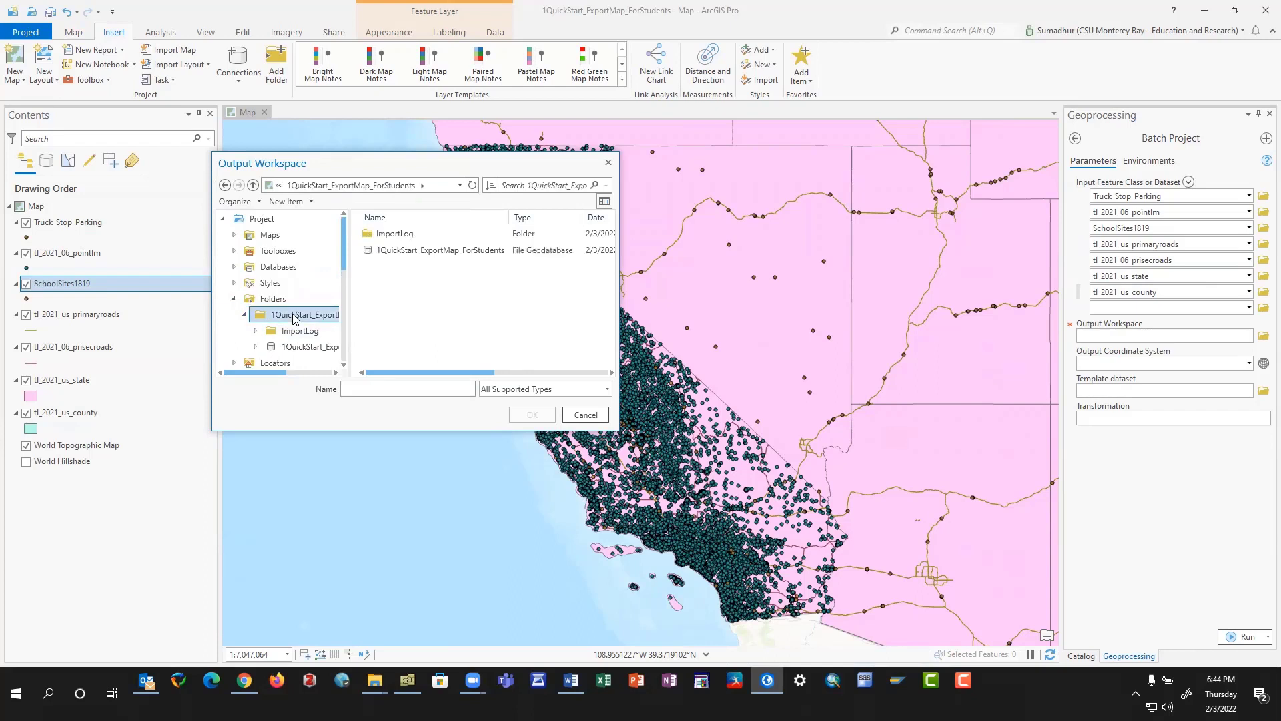
left_click(421, 251)
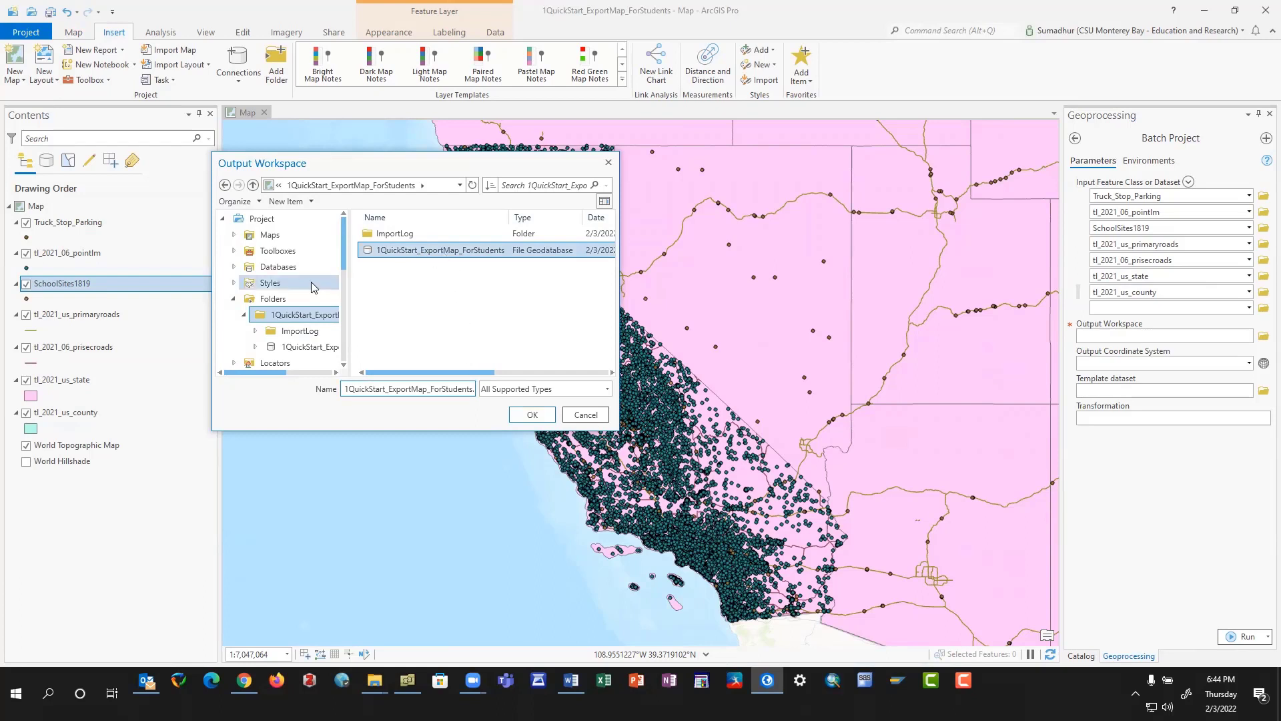
Set the output workspace to the Inputs folder inside the course's GIS folder in Downloads.
scroll(294, 283, "down", 4)
scroll(307, 287, "down", 2)
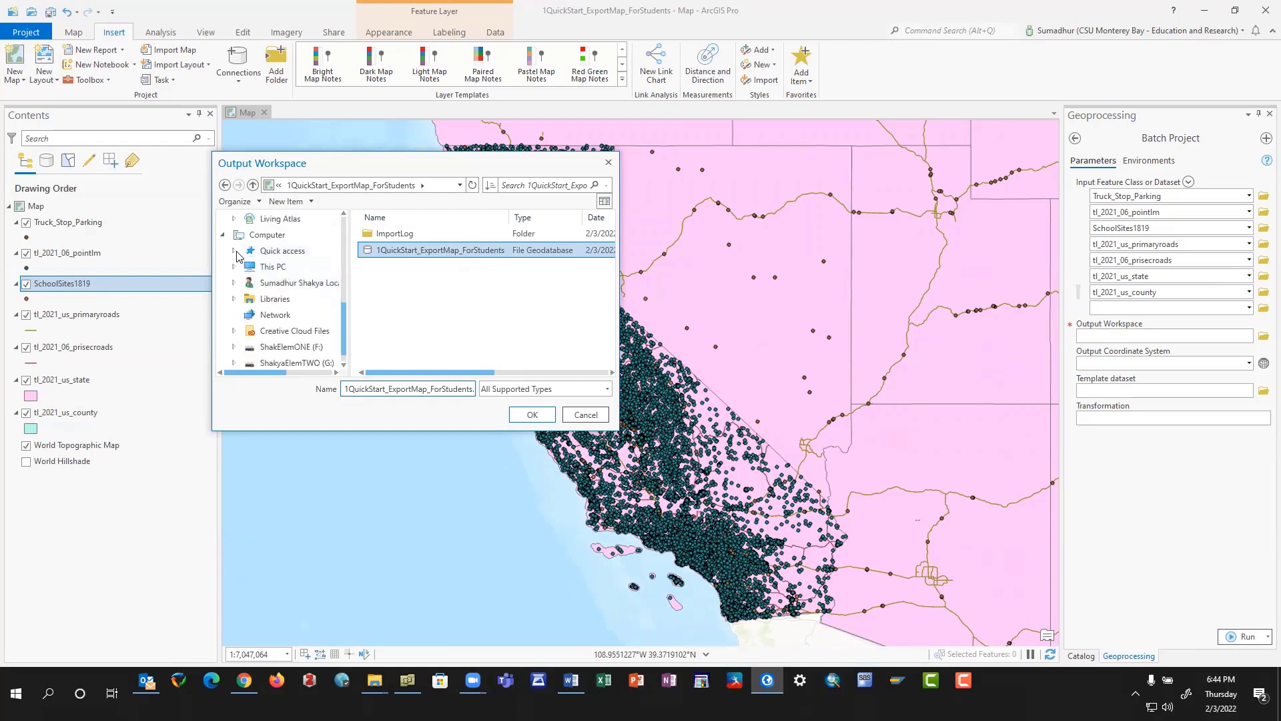
left_click(253, 254)
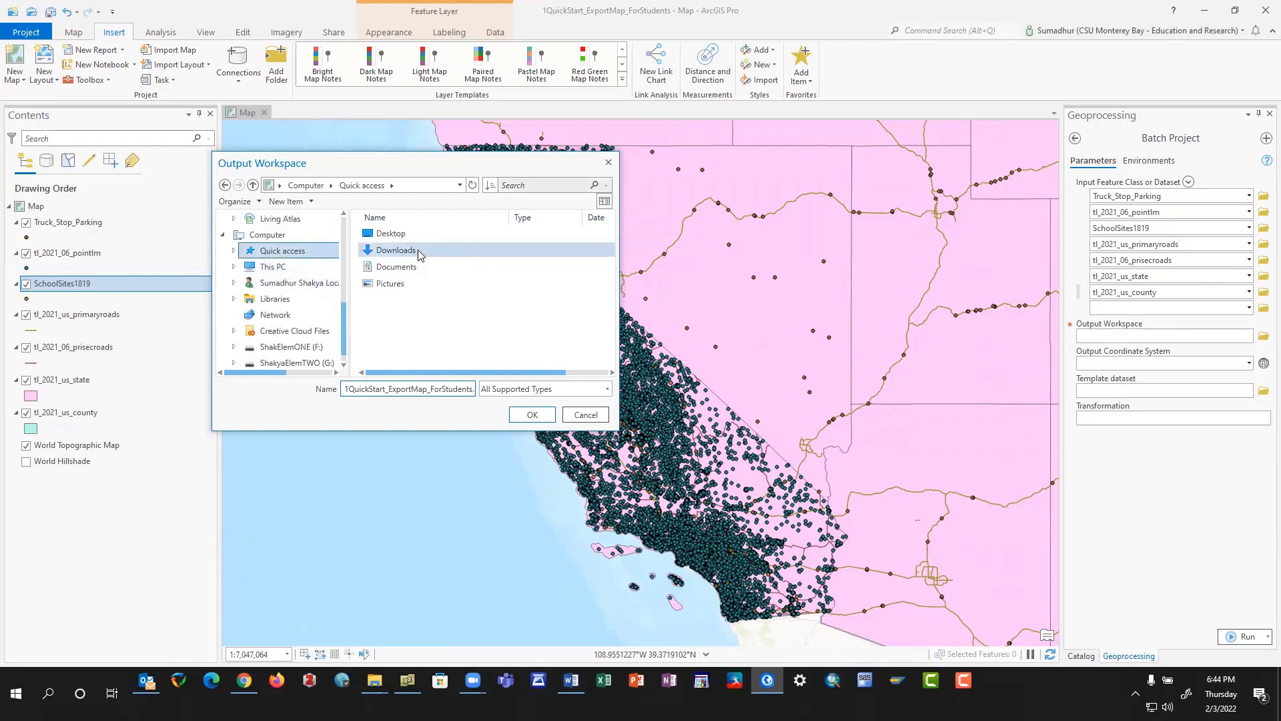
double_click(418, 254)
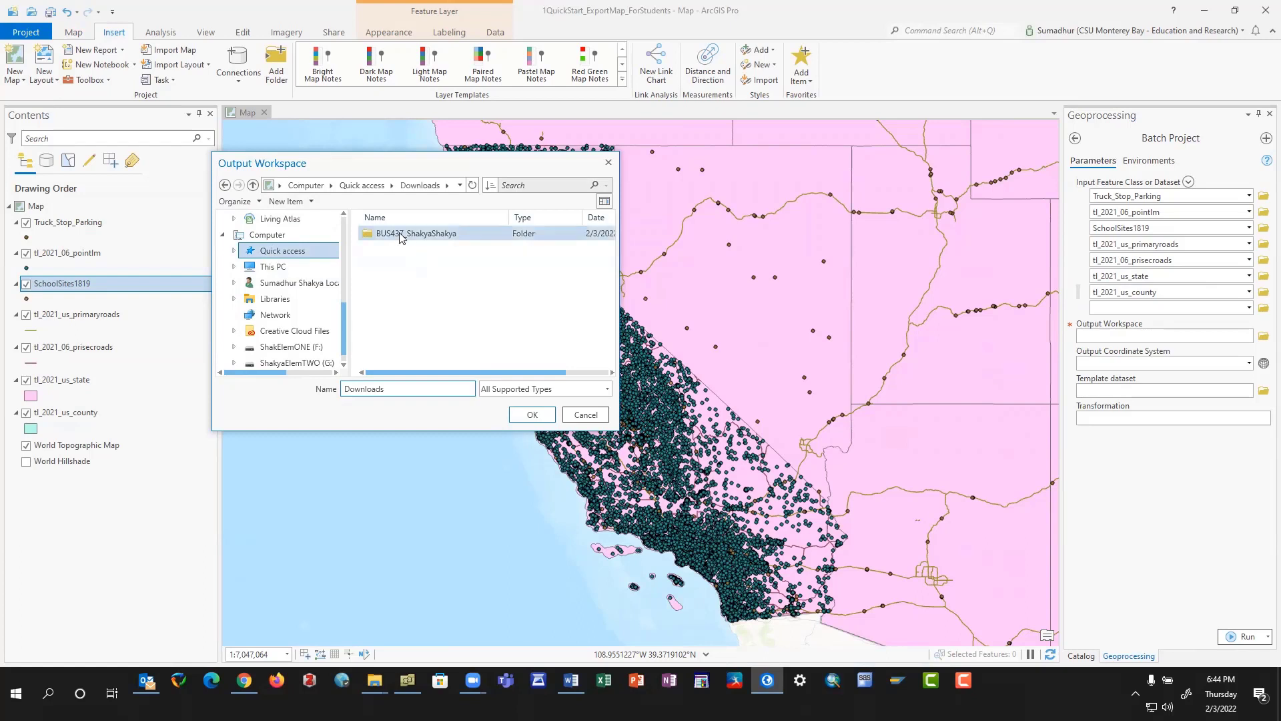
double_click(401, 235)
double_click(399, 235)
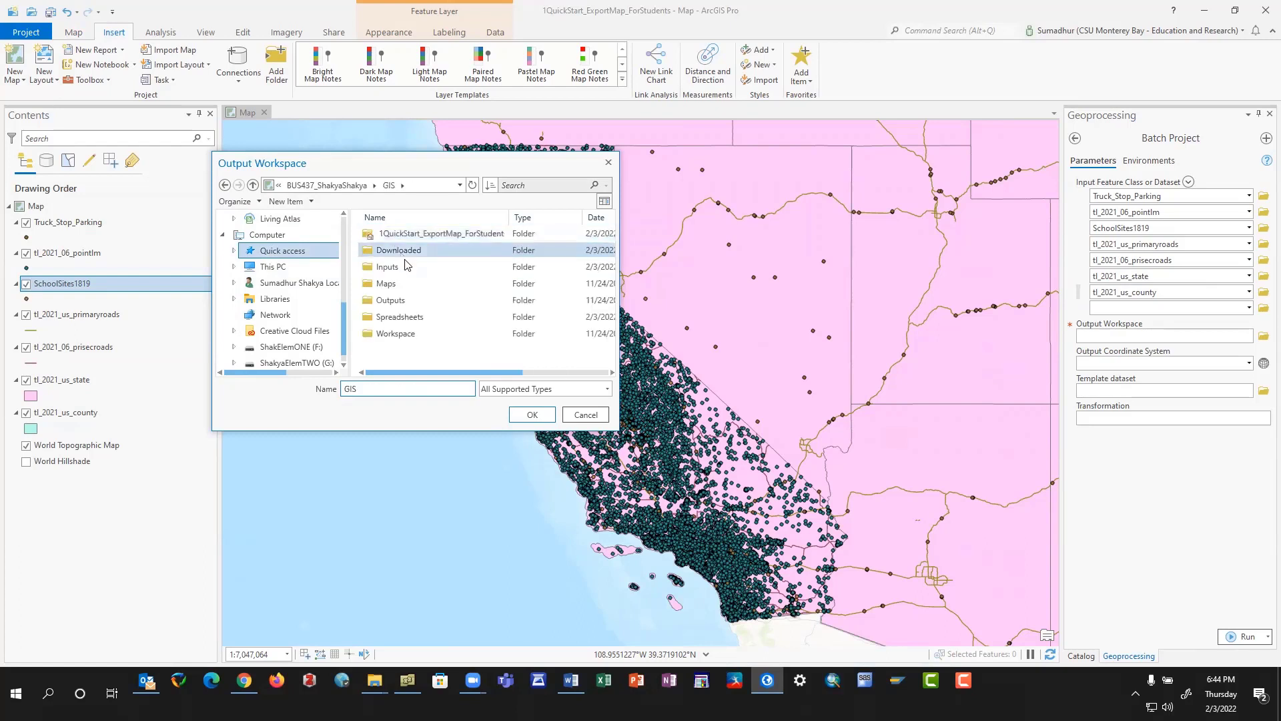
double_click(407, 267)
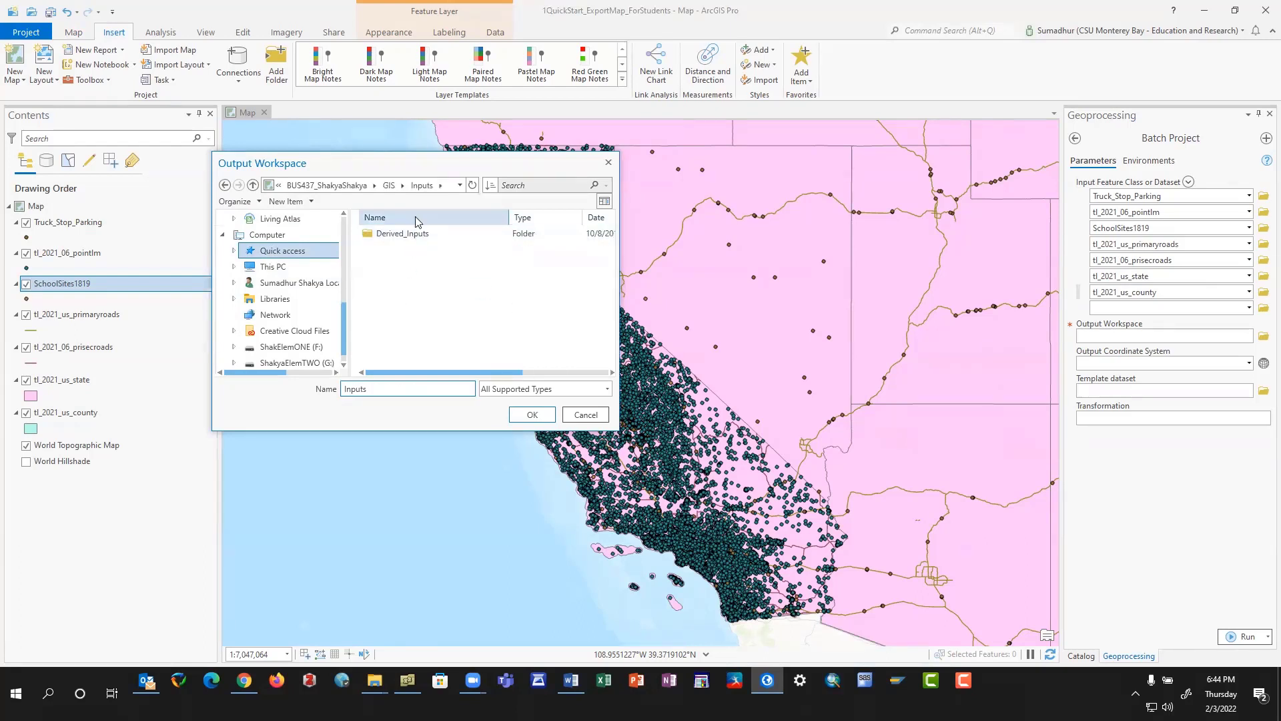
left_click(389, 185)
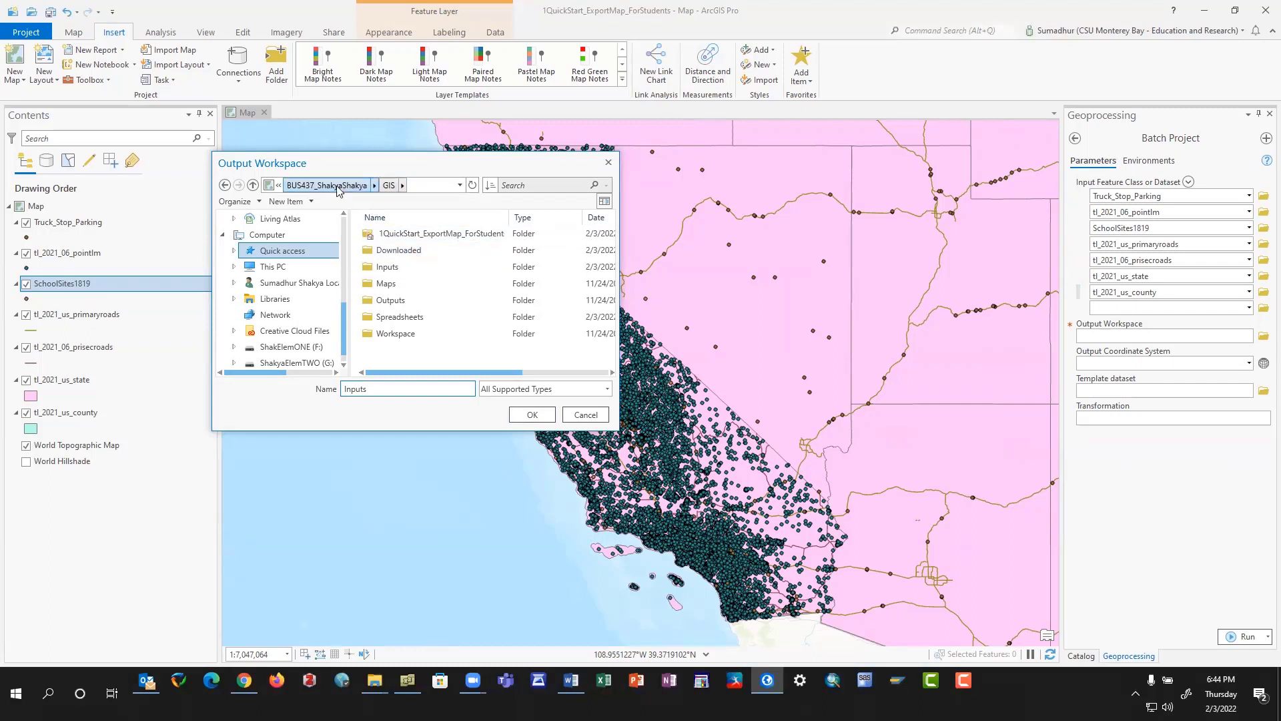
double_click(401, 269)
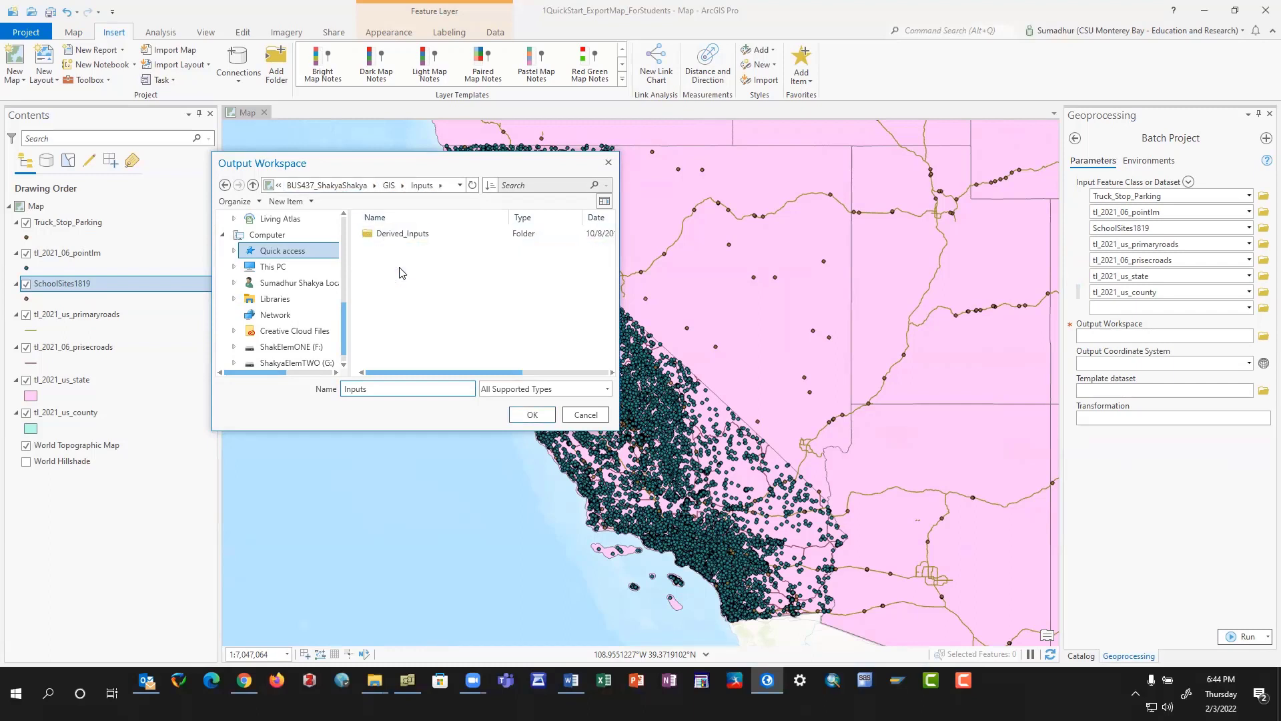
left_click(389, 185)
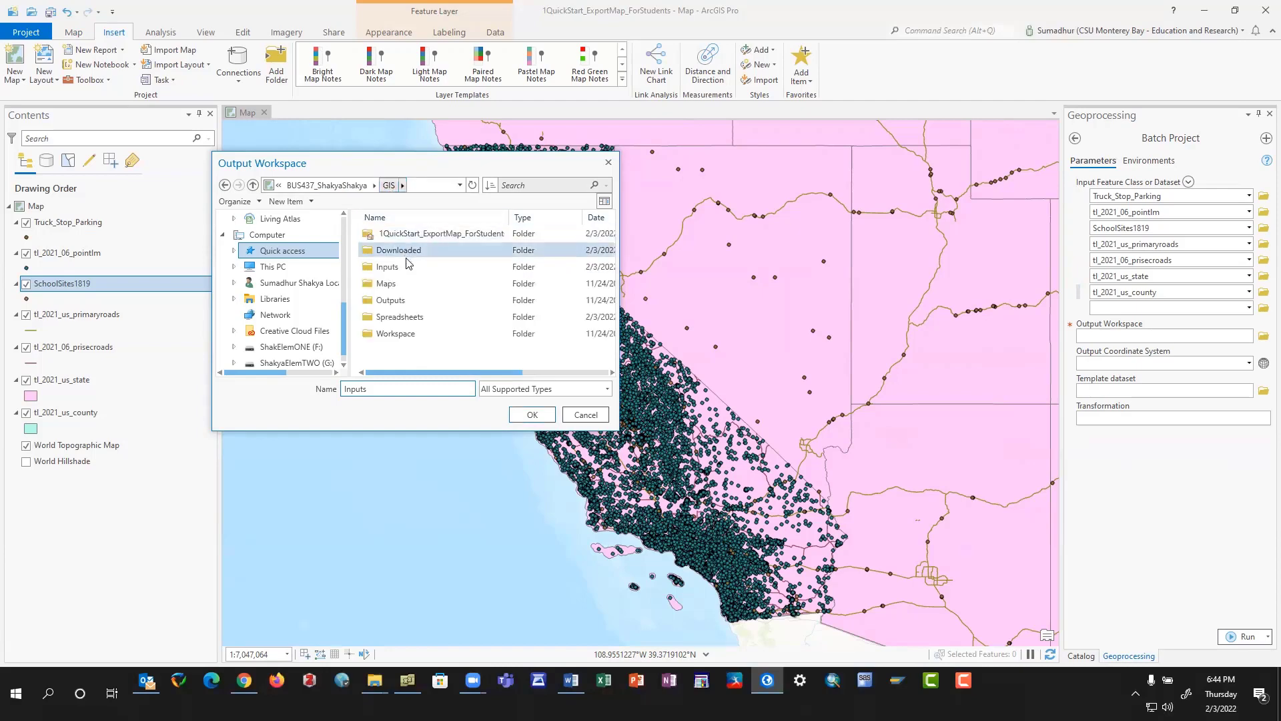
left_click(532, 415)
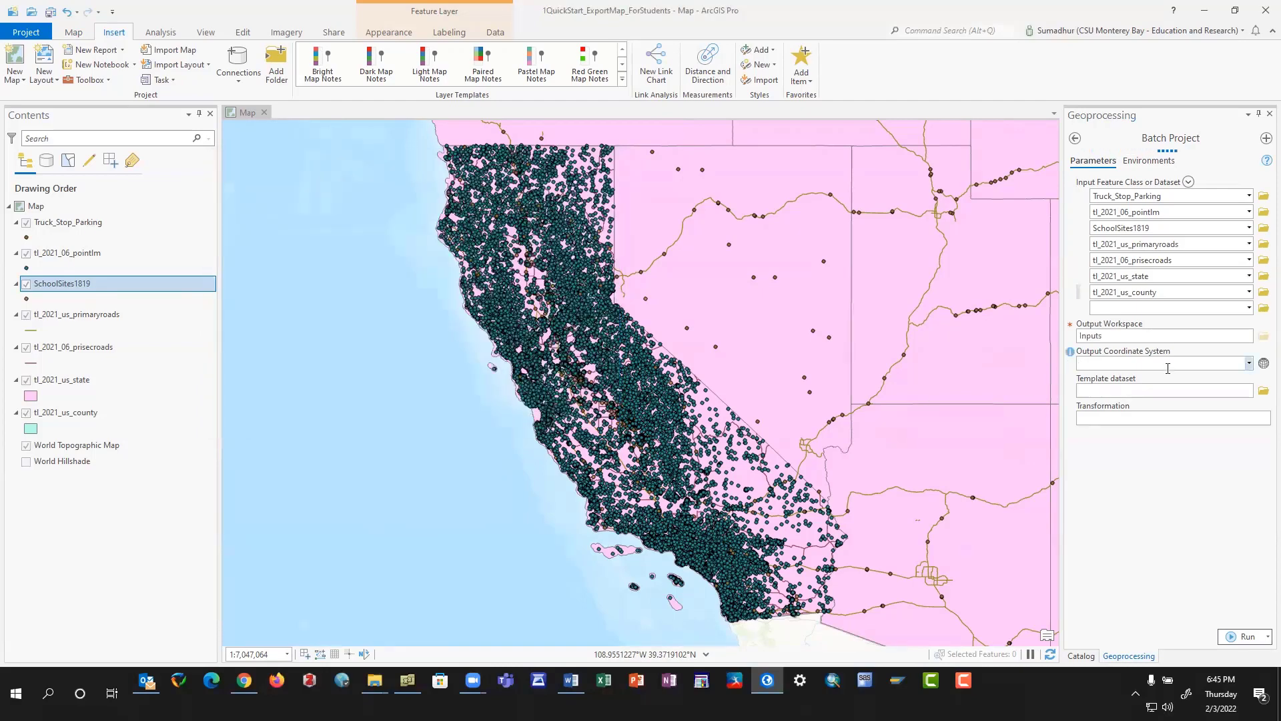
Set the output coordinate system to the North American projected system USA Contiguous Albers Equal Area Conic USGS, and show the tool's environment settings.
left_click(1263, 364)
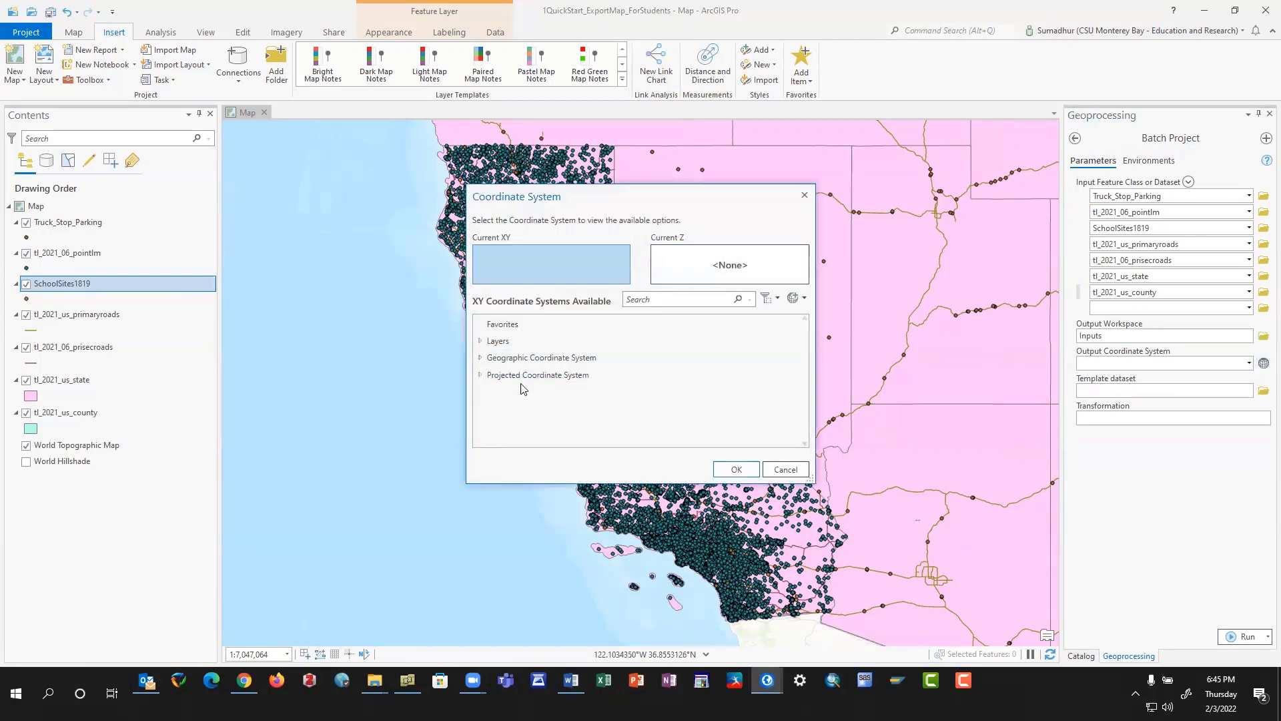
left_click(481, 376)
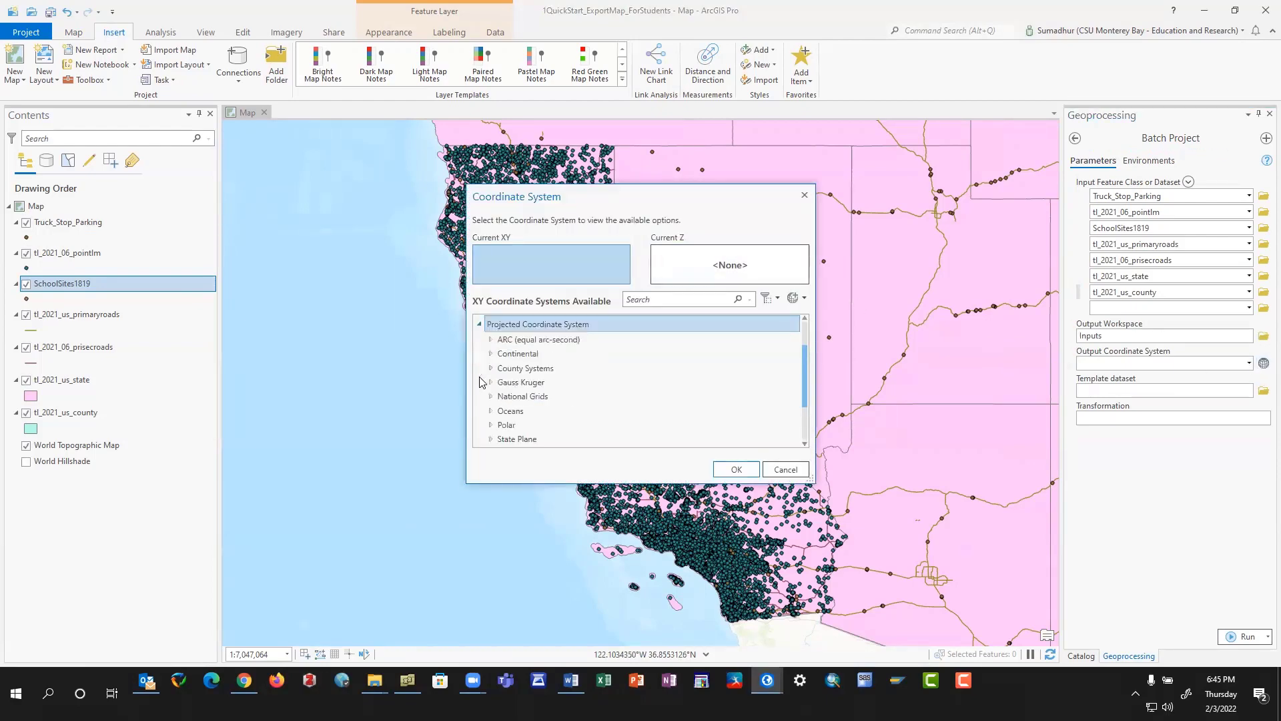
double_click(508, 353)
scroll(524, 387, "down", 1)
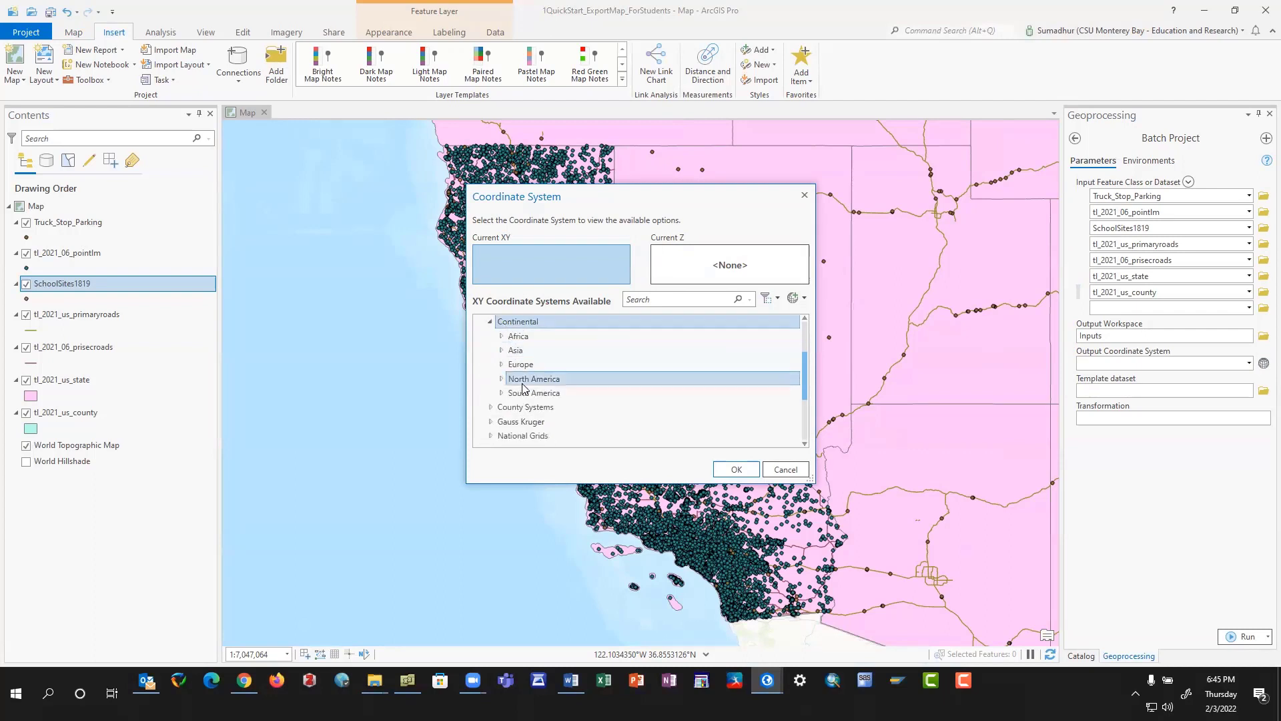
double_click(527, 382)
scroll(591, 382, "down", 6)
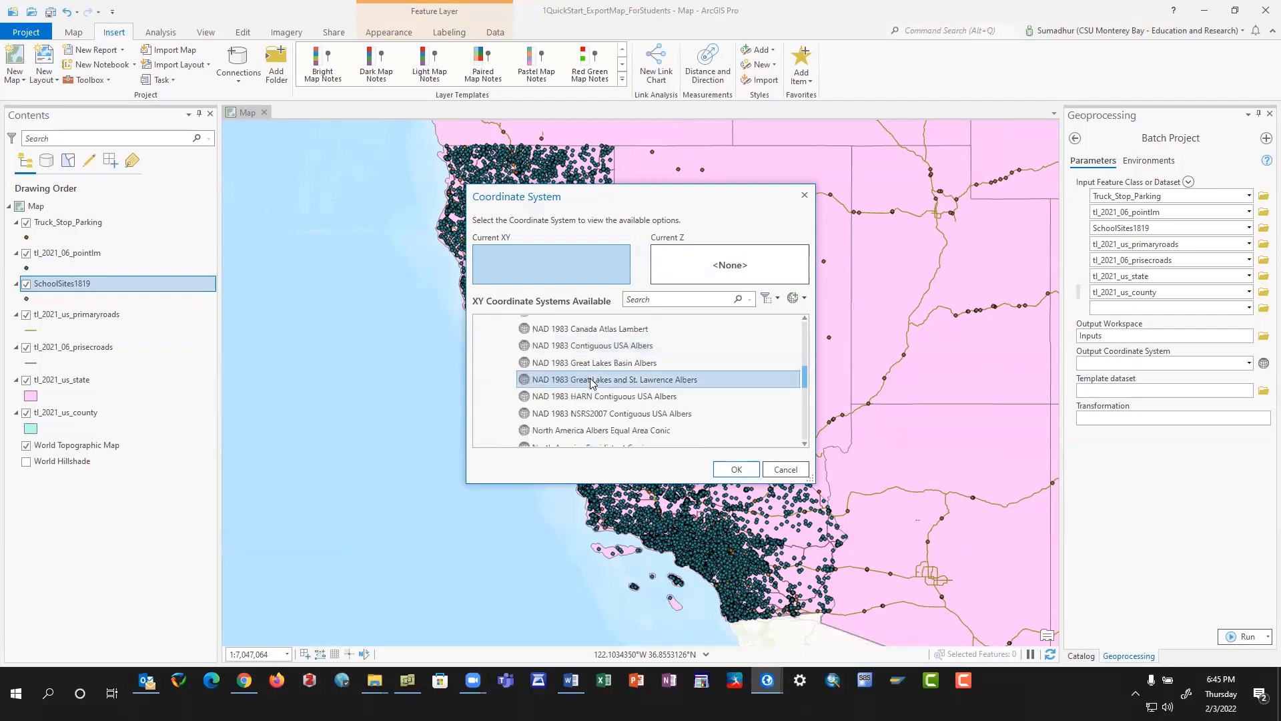
scroll(614, 385, "down", 1)
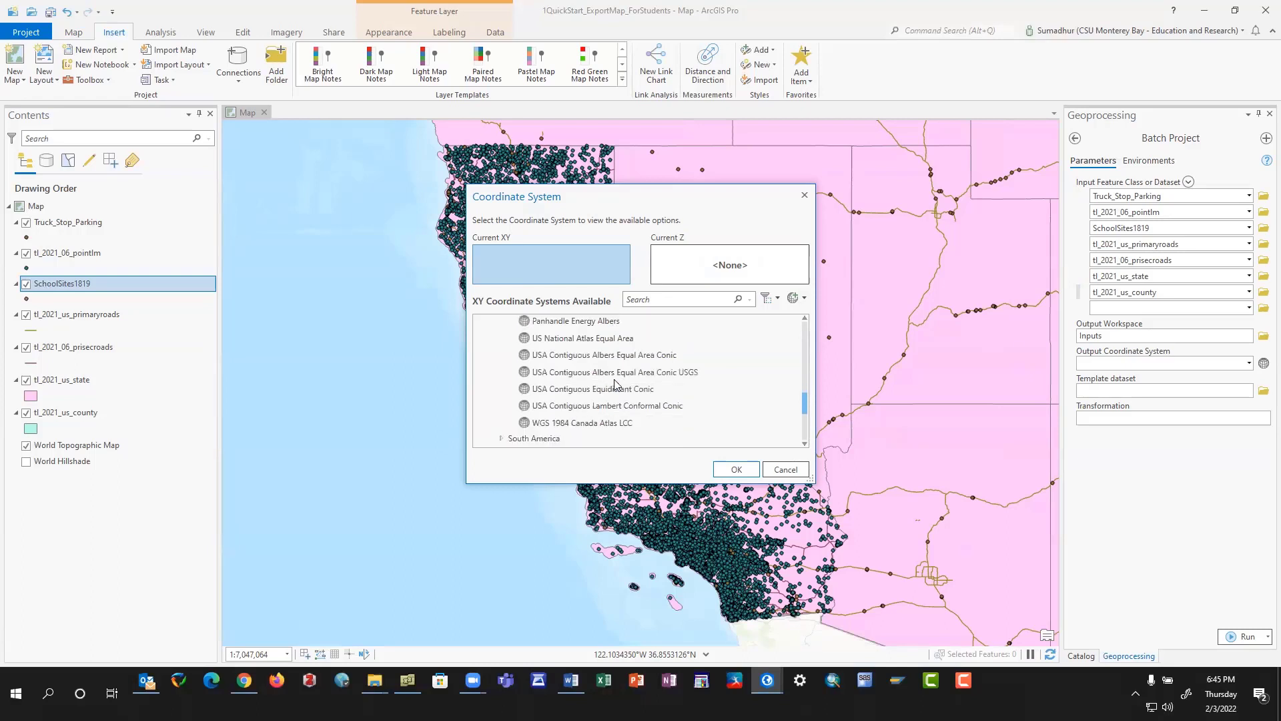
left_click(618, 374)
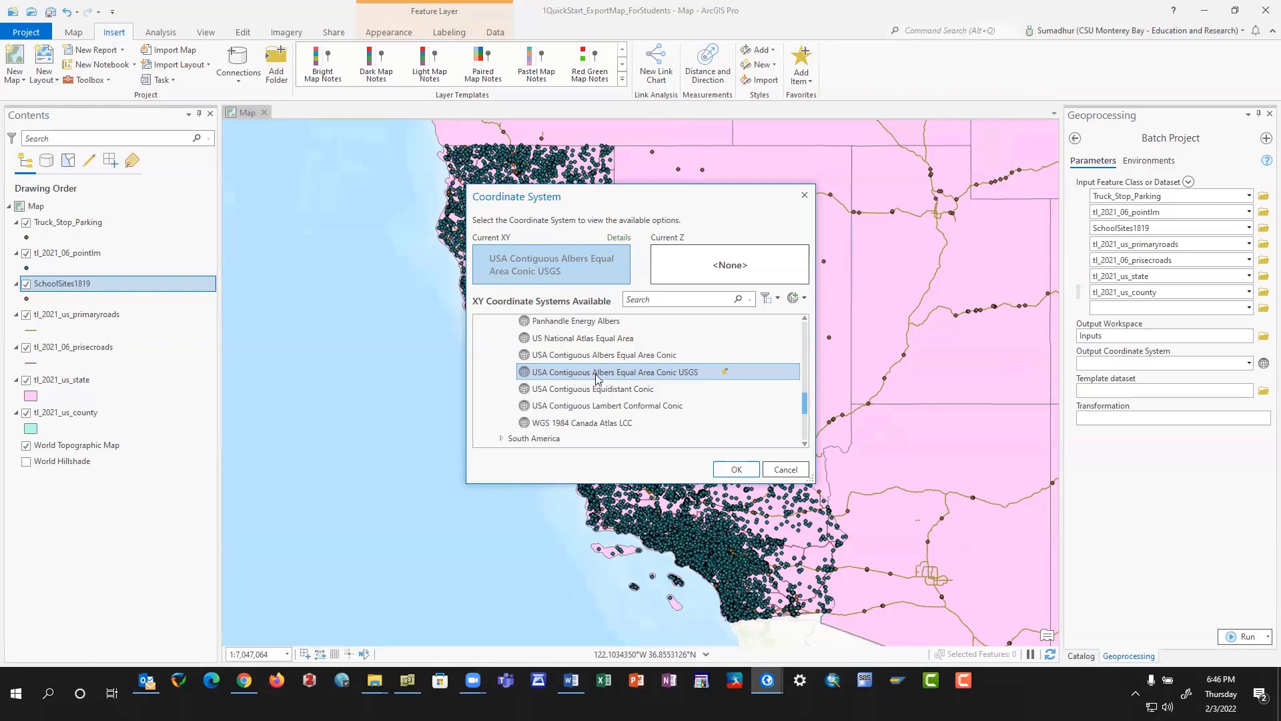
left_click(735, 468)
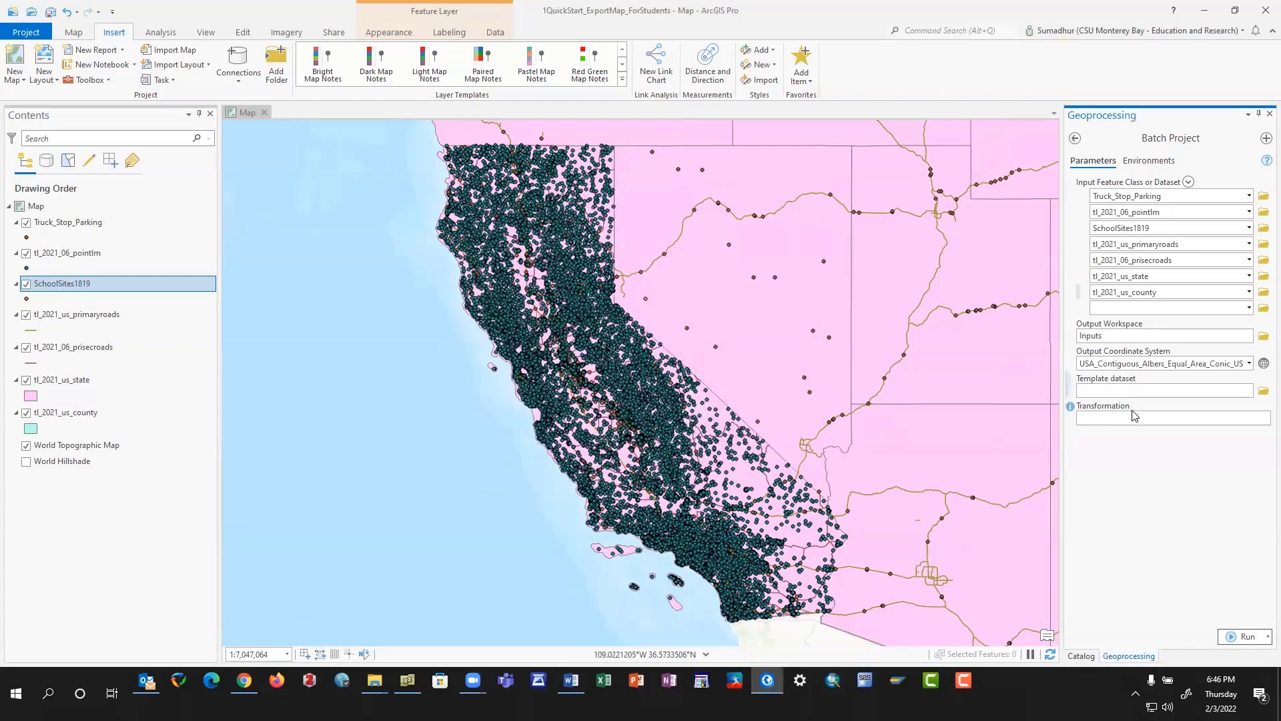
left_click(1147, 162)
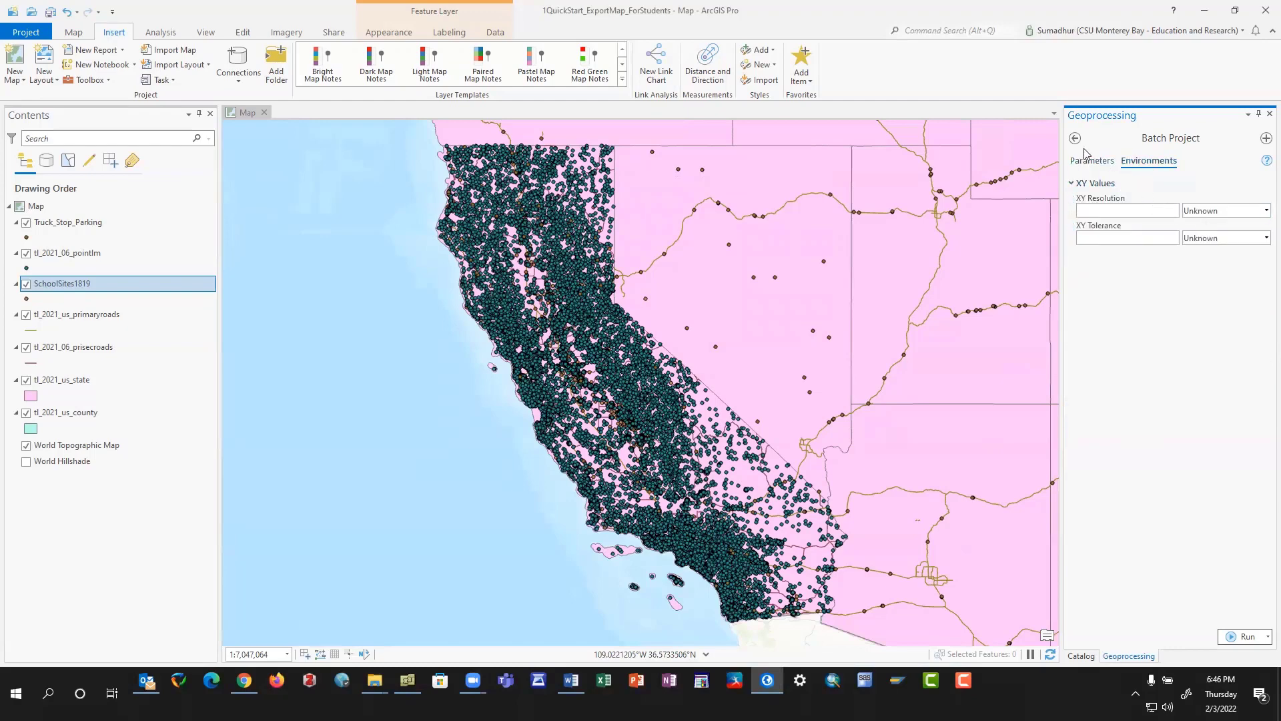
Run the batch projection, and switch to the xplorer² file manager to check the output files in the course's GIS Inputs folder.
left_click(1093, 162)
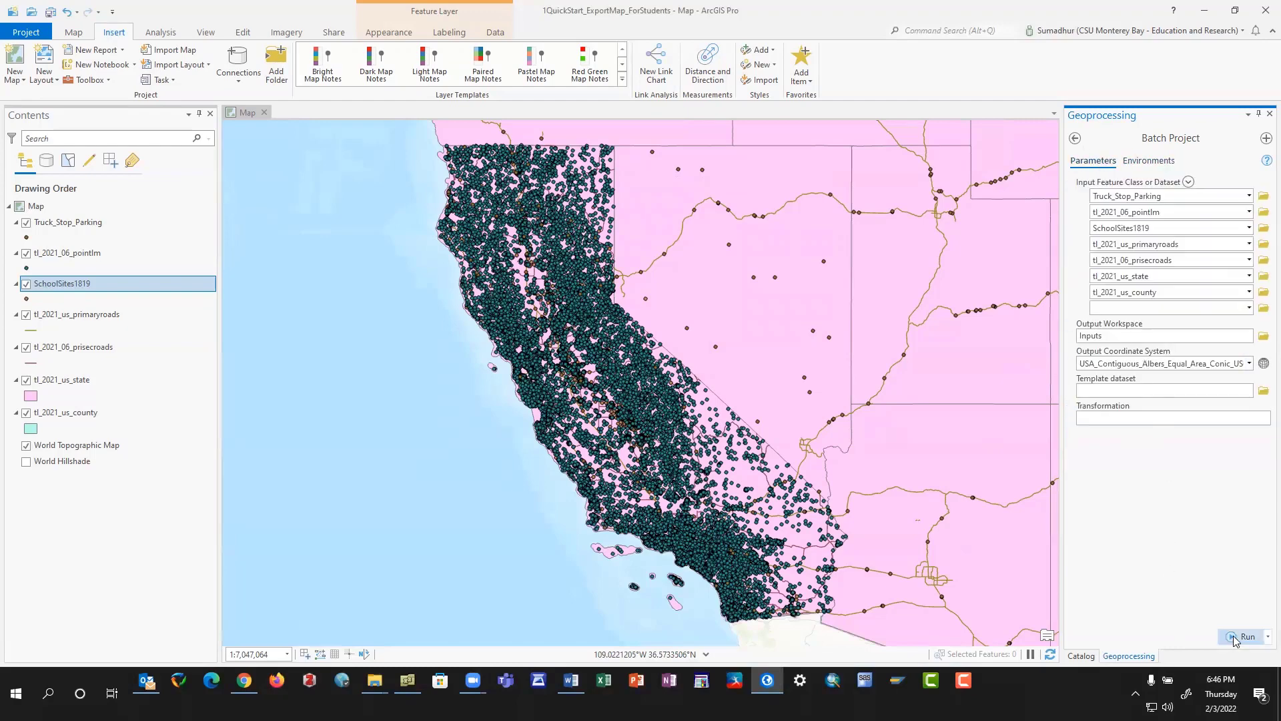
left_click(1253, 635)
left_click(407, 680)
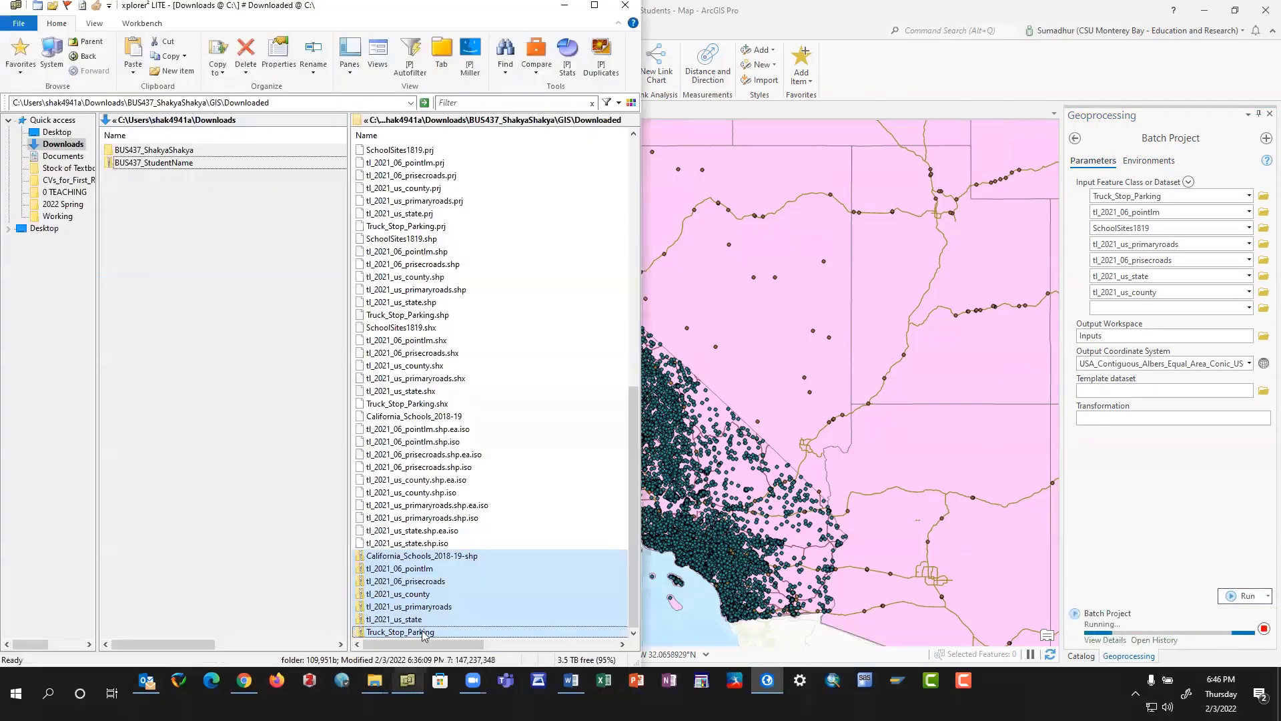
left_click(231, 245)
double_click(152, 152)
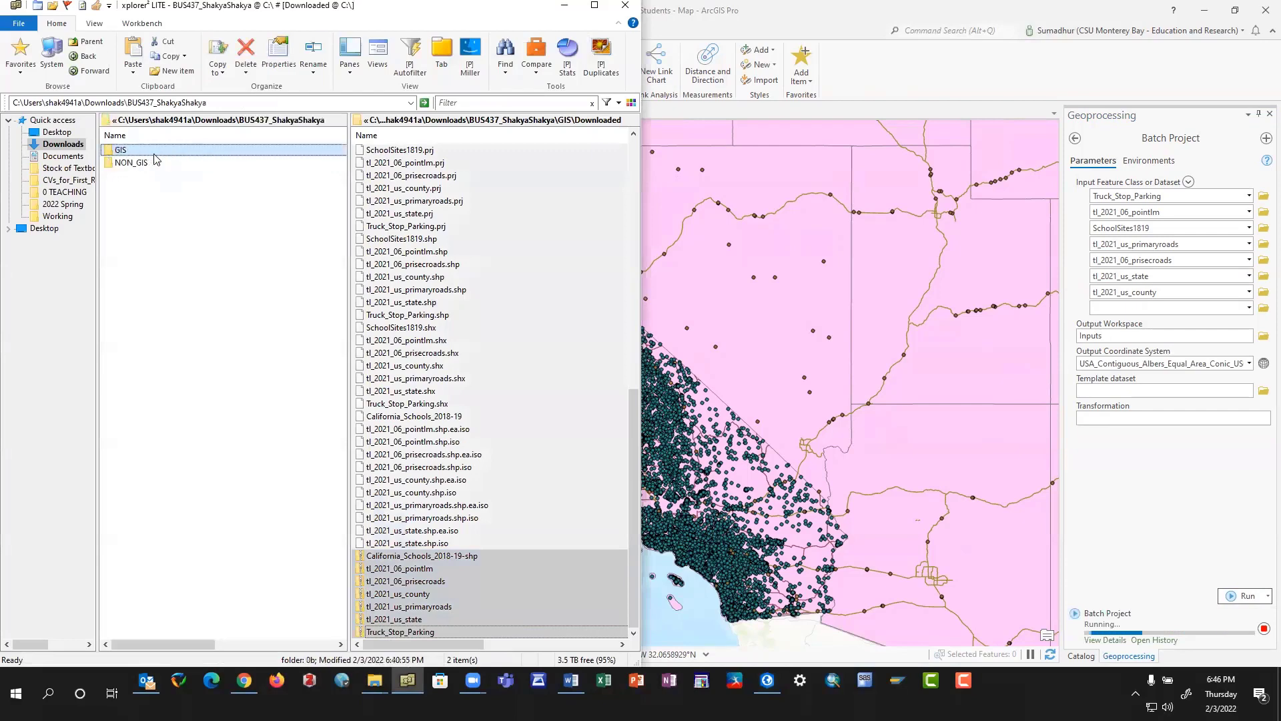
double_click(134, 151)
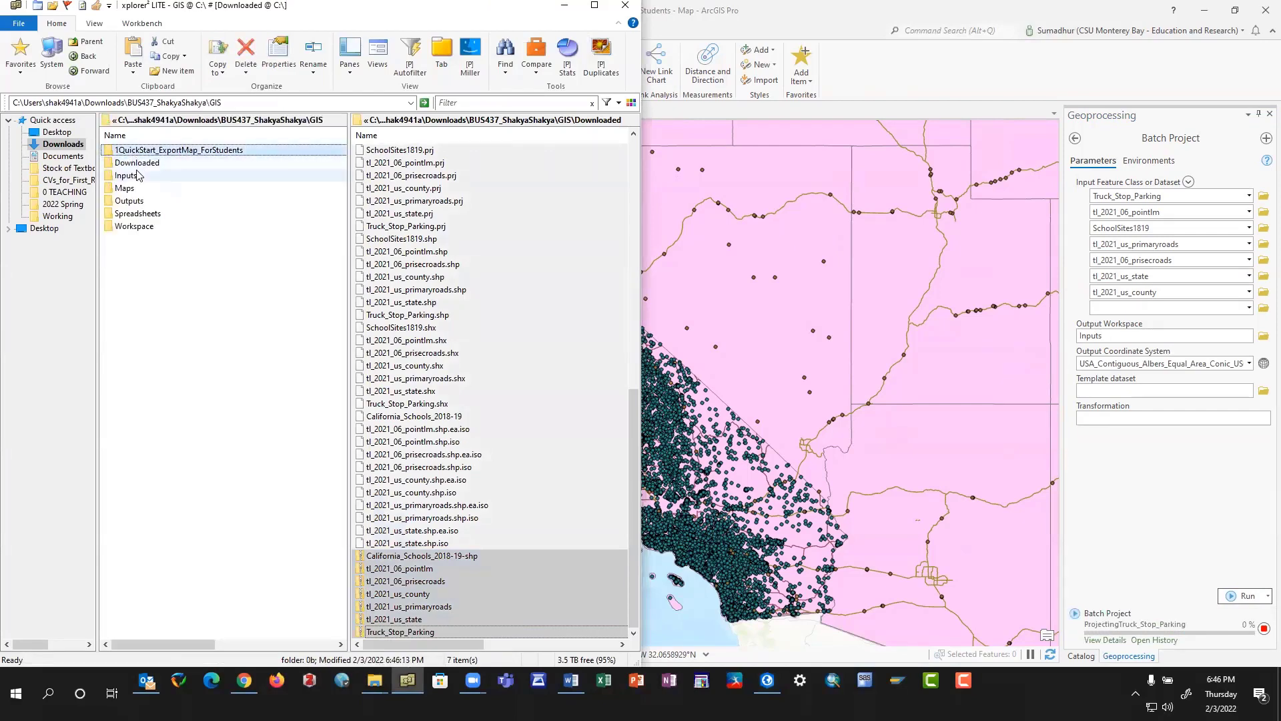
double_click(136, 175)
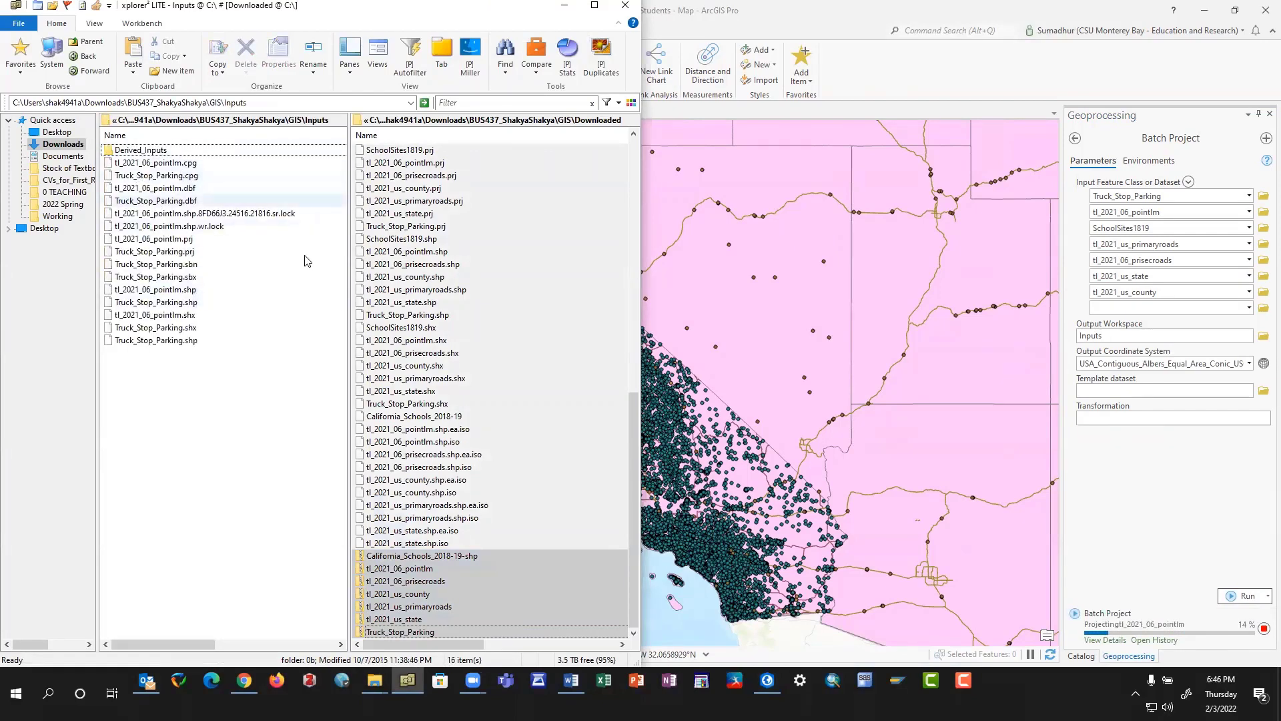
key("Tab")
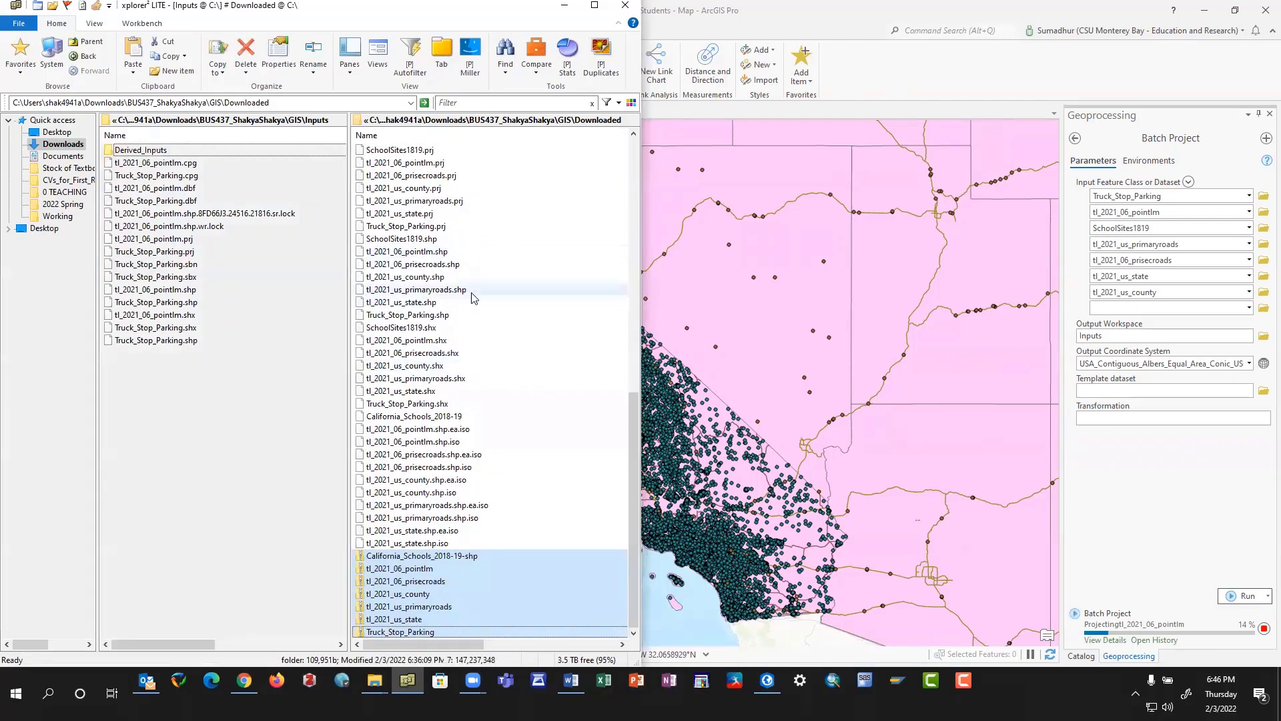
left_click(179, 411)
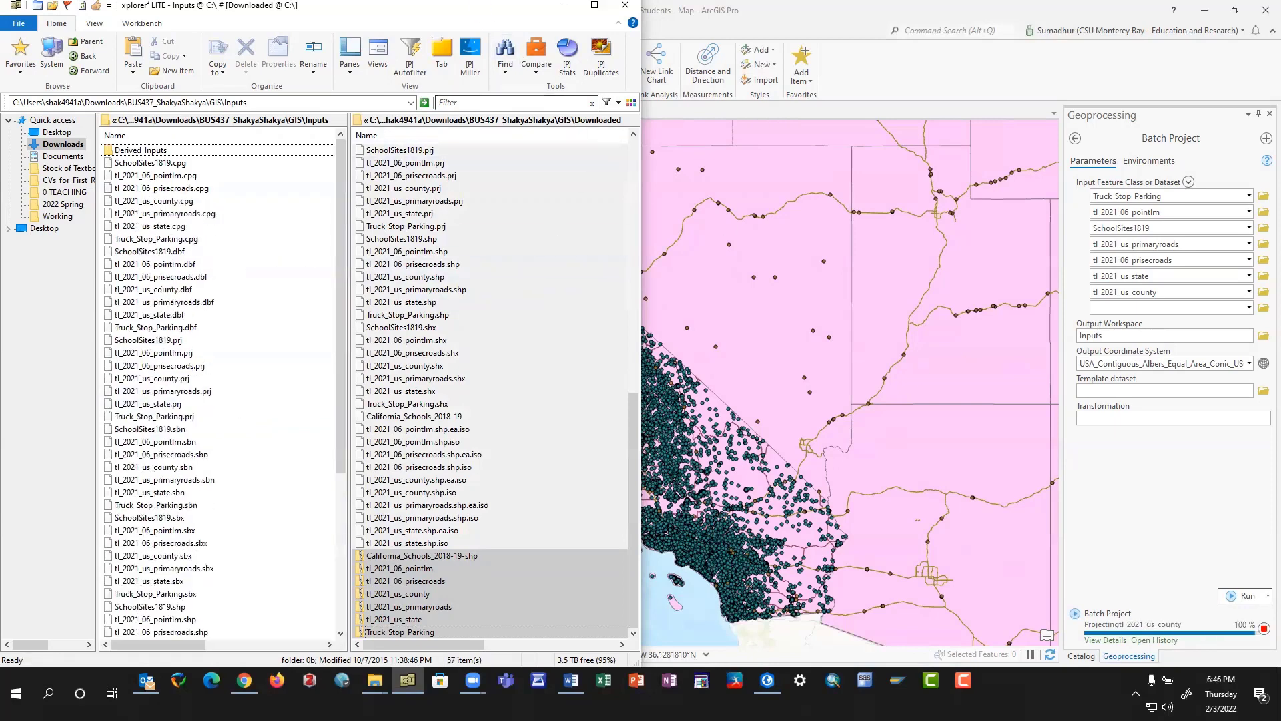
Review the parameters and messages in the details of the Batch Project run in ArcGIS Pro.
left_click(1120, 642)
left_click(1119, 640)
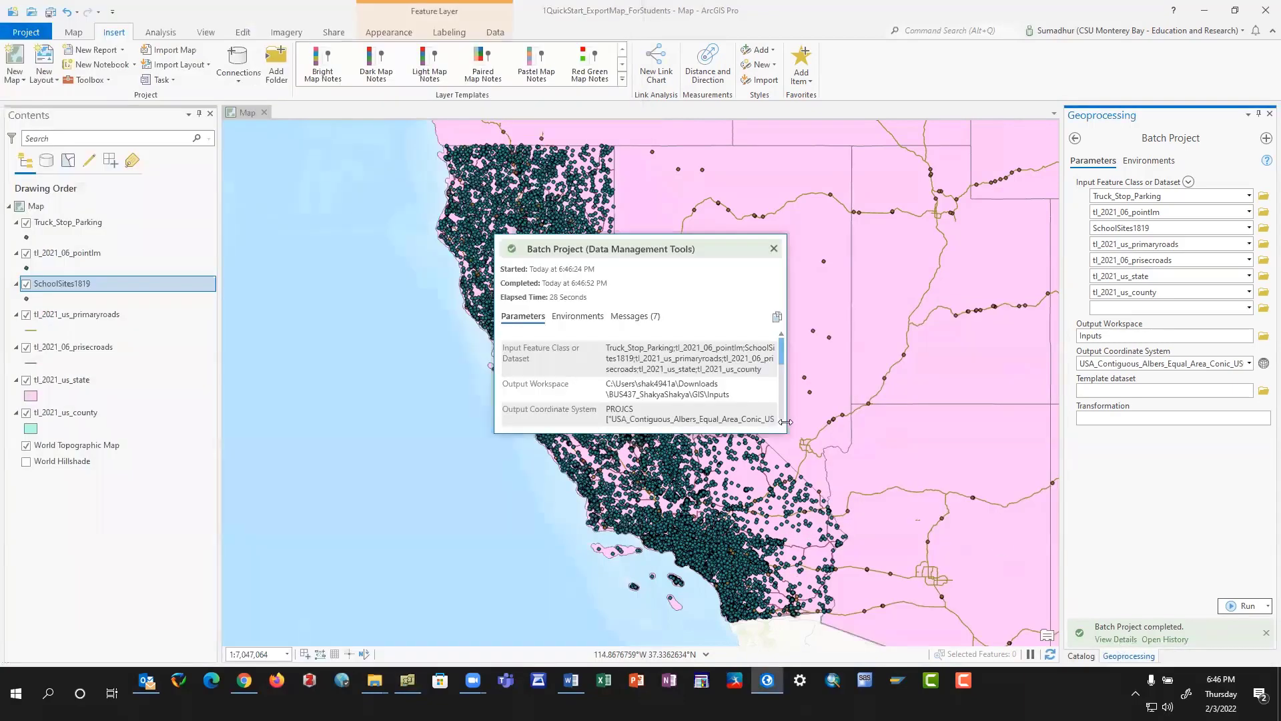
left_click_drag(783, 432, 946, 617)
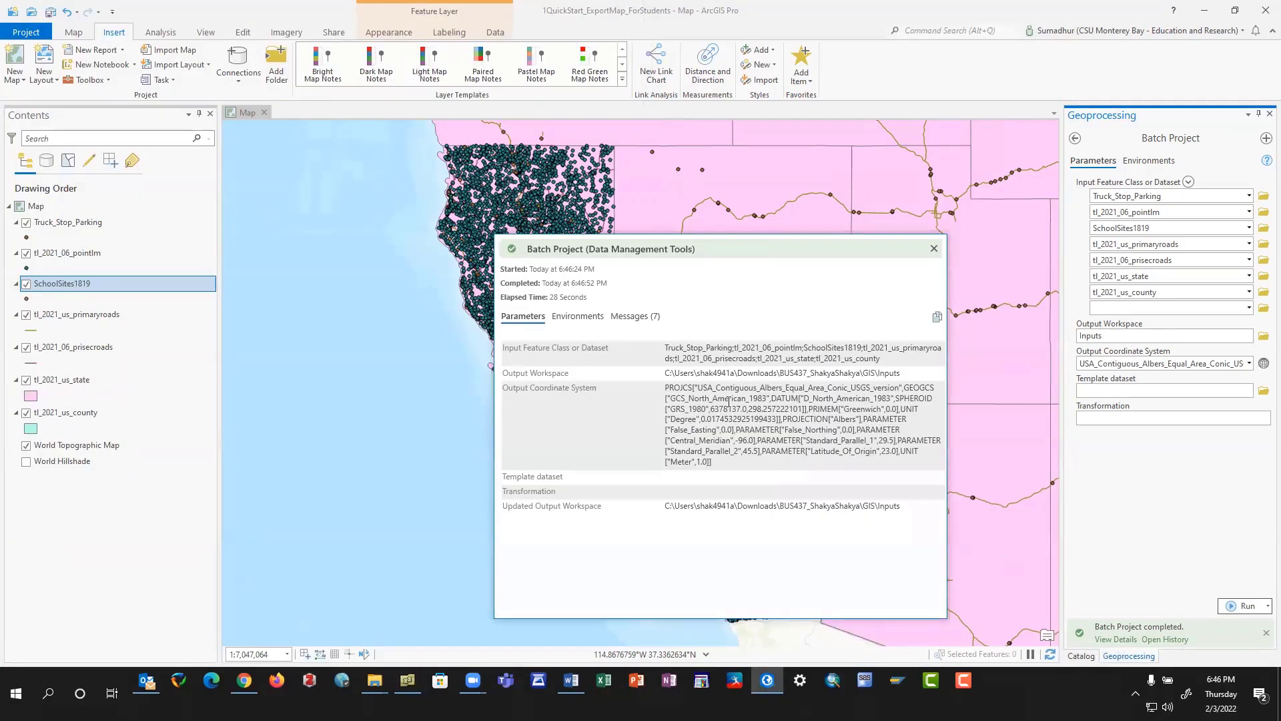
left_click(634, 319)
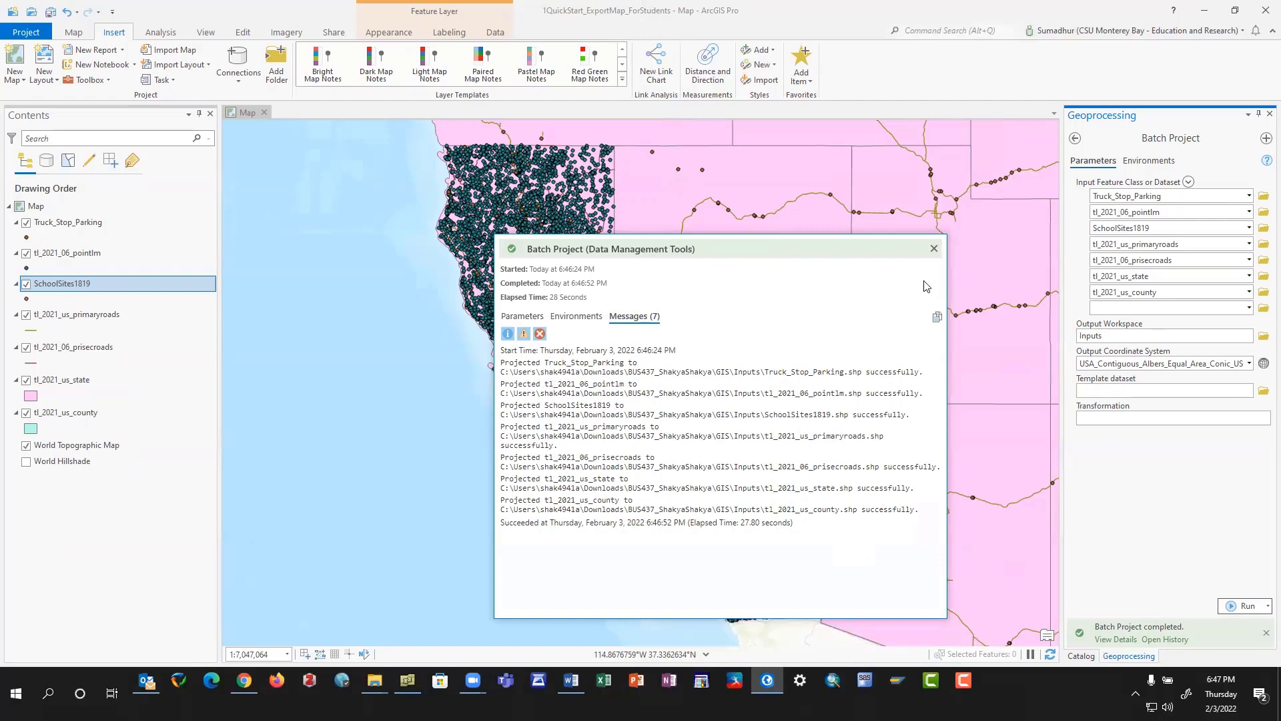
left_click(933, 249)
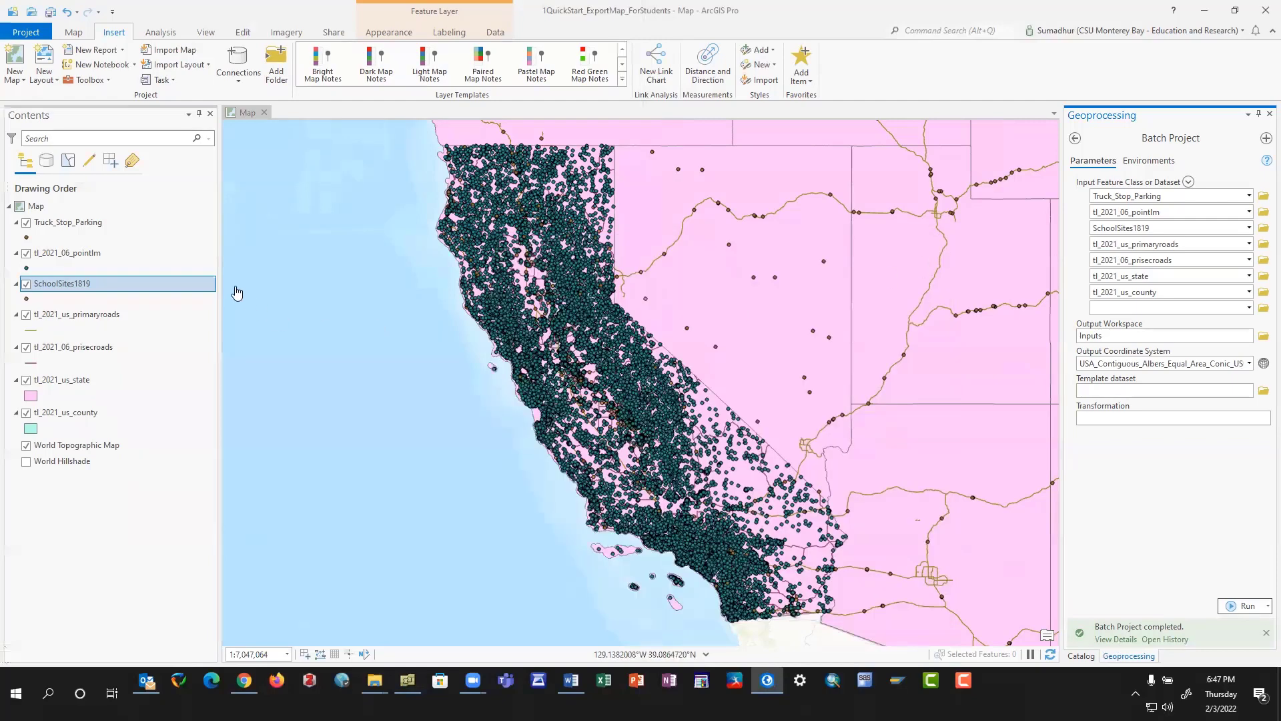
Remove all seven downloaded layers, from Truck_Stop_Parking through tl_2021_us_county, from the map.
left_click(71, 224)
left_click(69, 412, "shift")
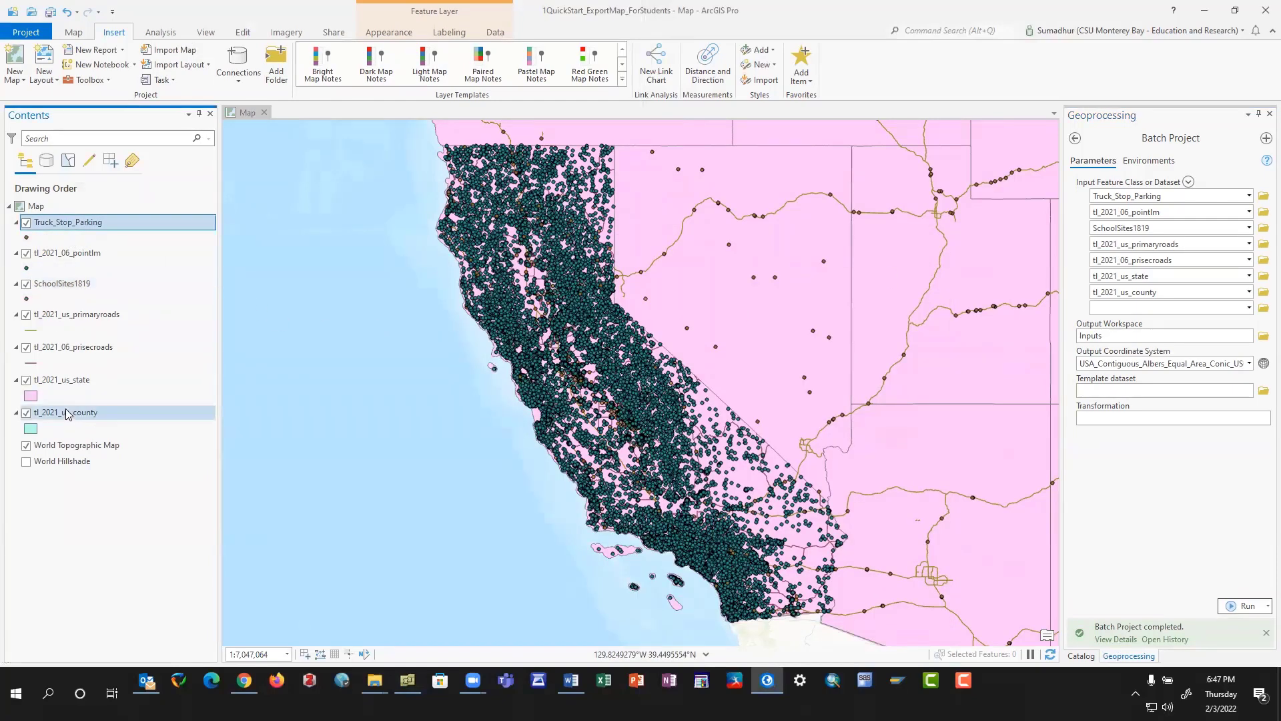
left_click(54, 222)
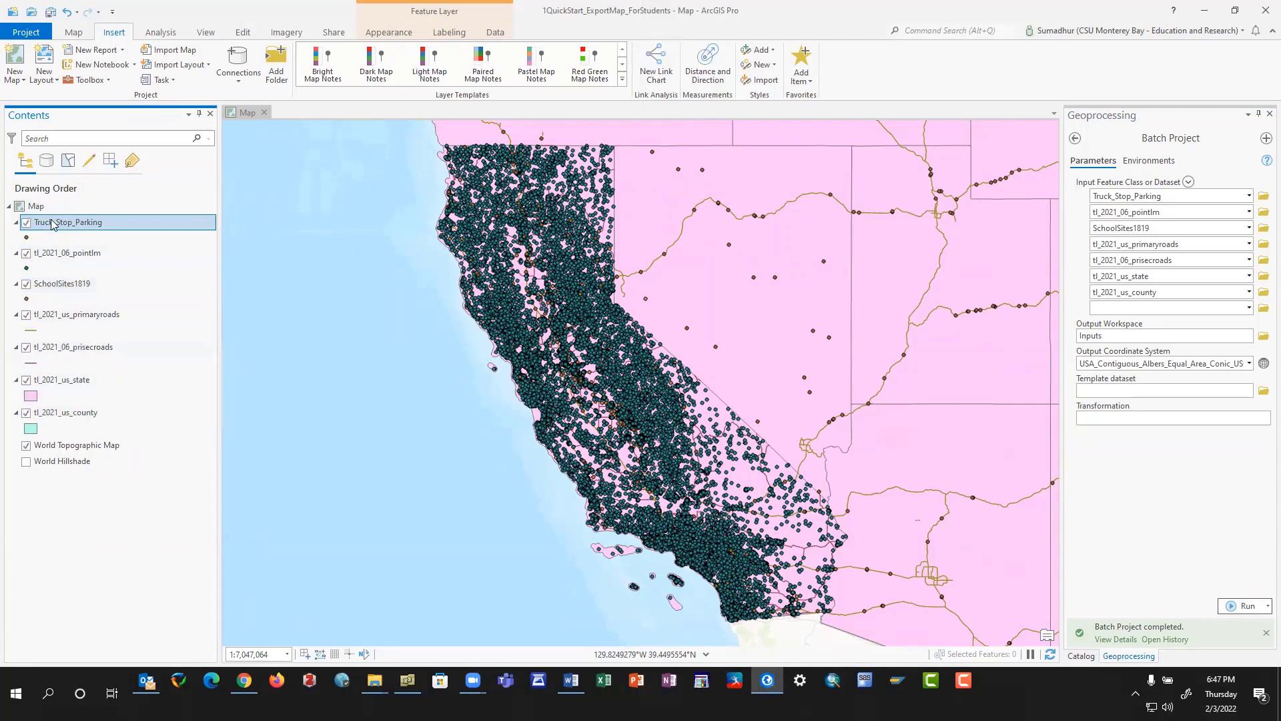
left_click(80, 415, "shift")
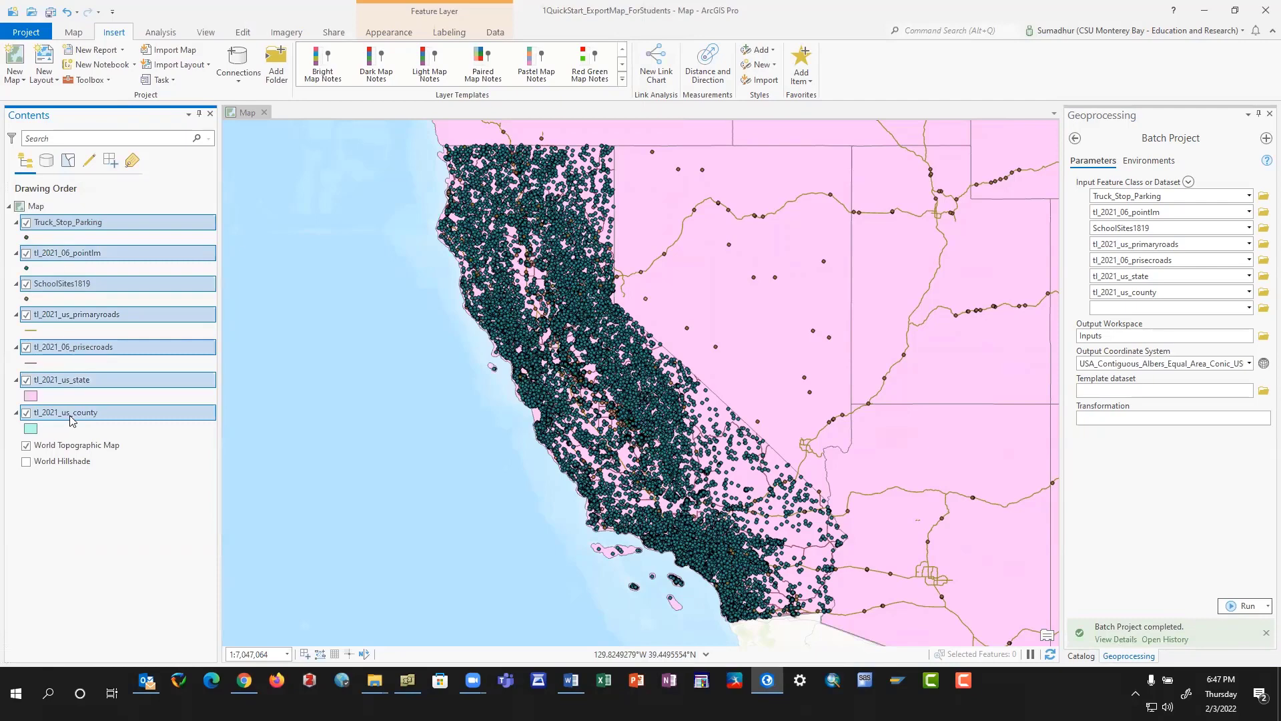
key("Delete")
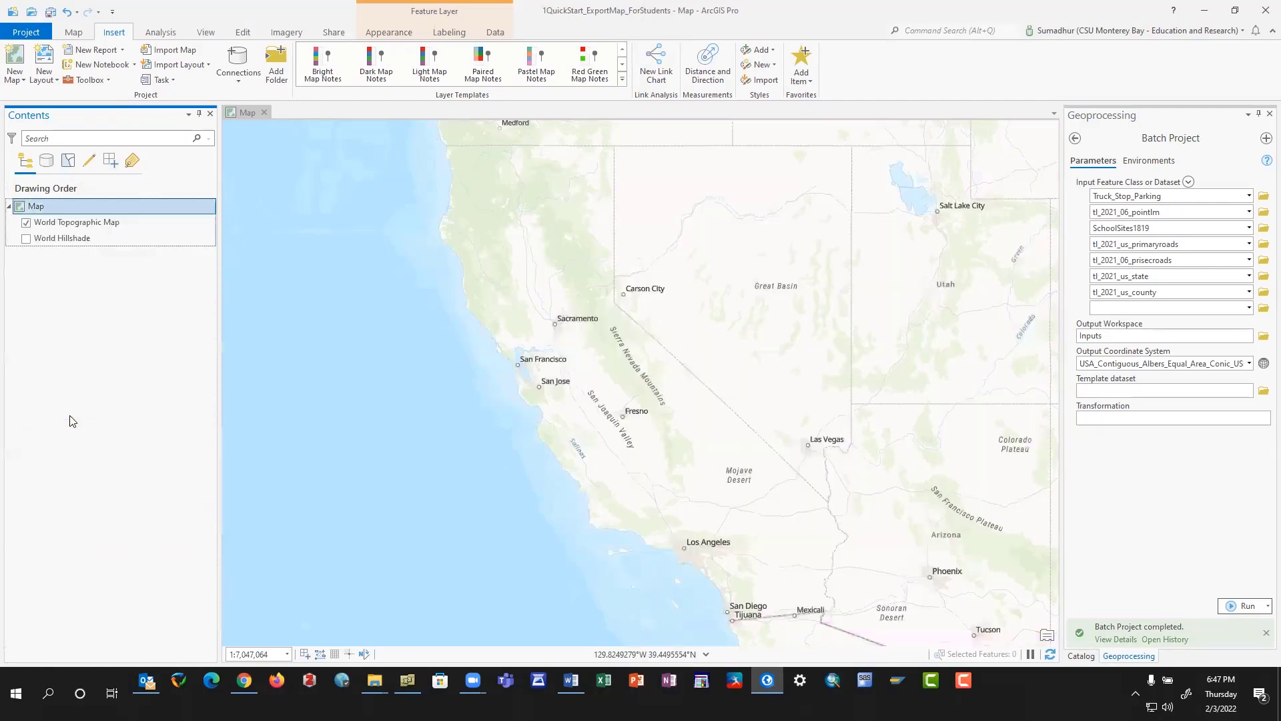
Add the seven projected shapefiles, from SchoolSites1819.shp through Truck_Stop_Parking.shp, from the GIS Inputs folder to the map.
left_click(83, 33)
left_click(271, 61)
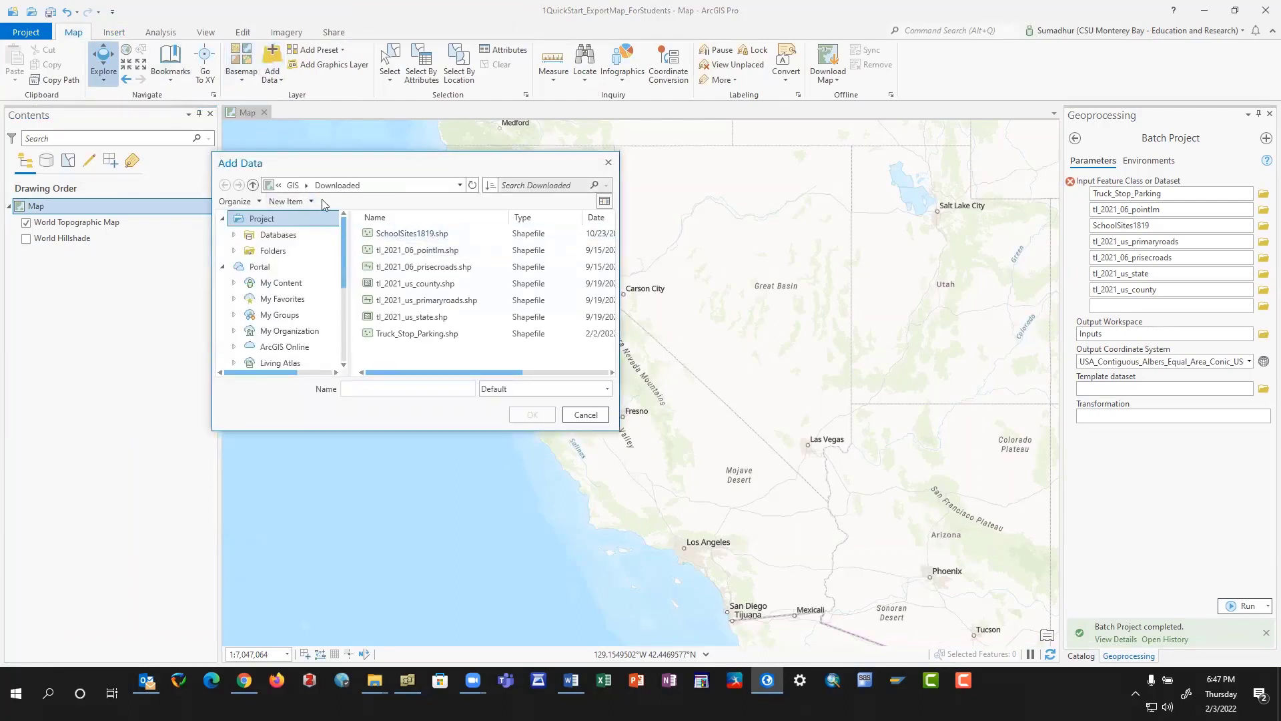
left_click(293, 185)
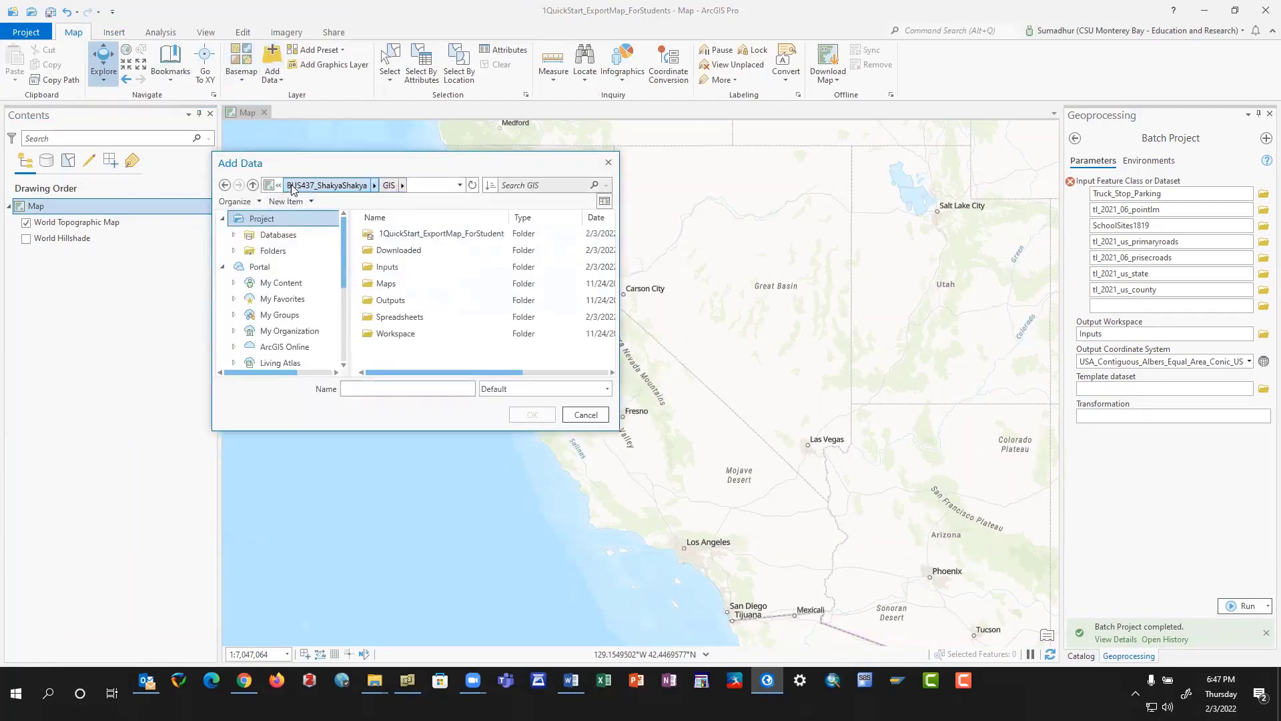
double_click(389, 267)
left_click(399, 251)
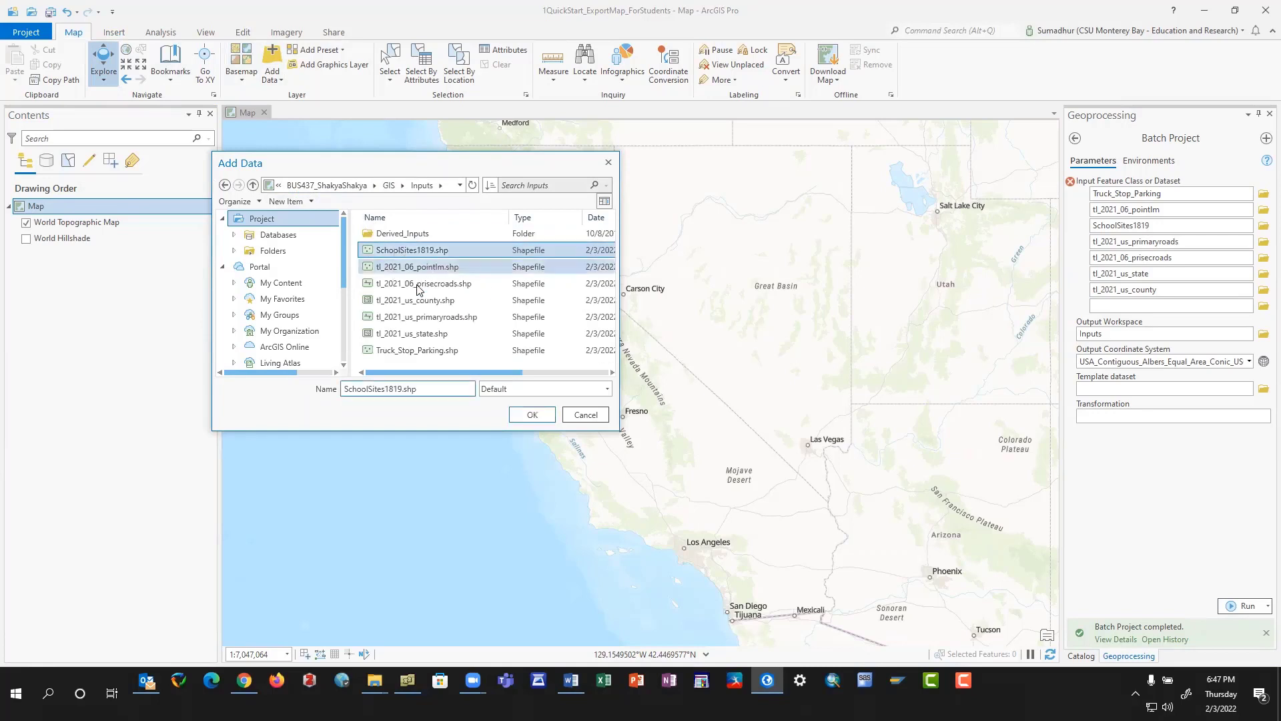
left_click(437, 350, "shift")
left_click(533, 414)
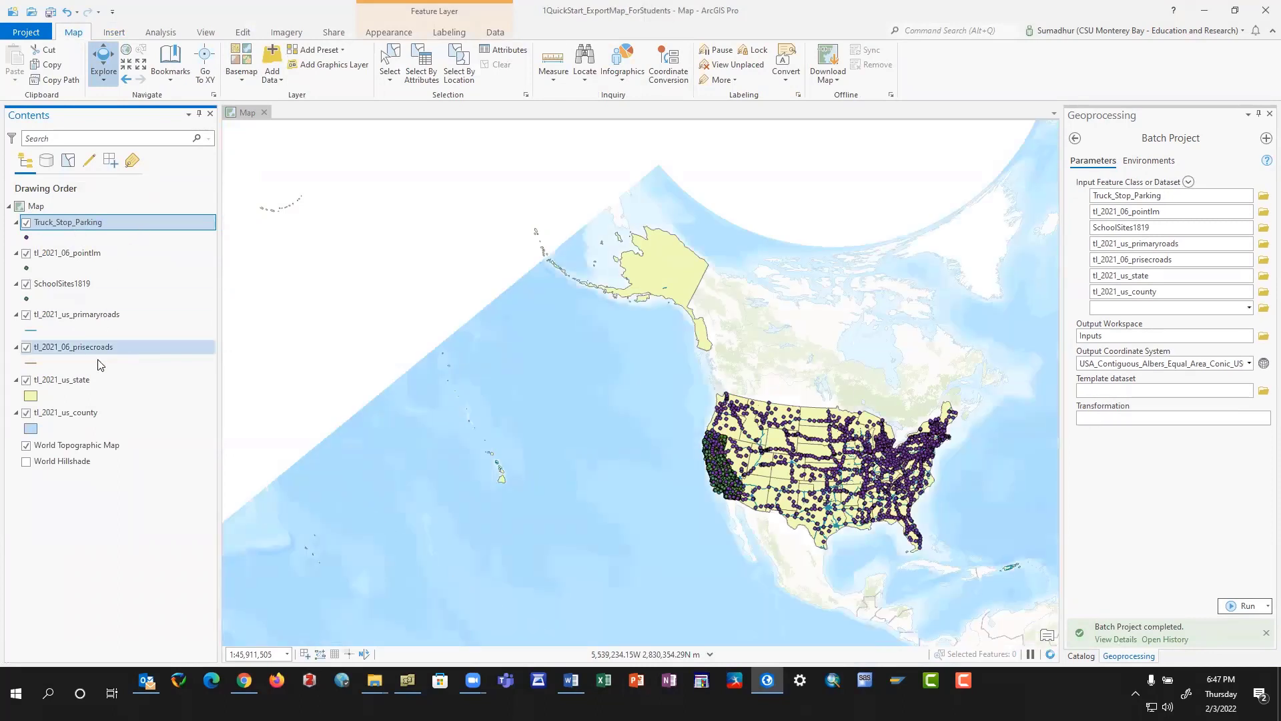
Group the seven projected layers, from Truck_Stop_Parking through tl_2021_us_county, and name the group layer StartingInputs.
left_click(91, 415, "shift")
right_click(92, 414)
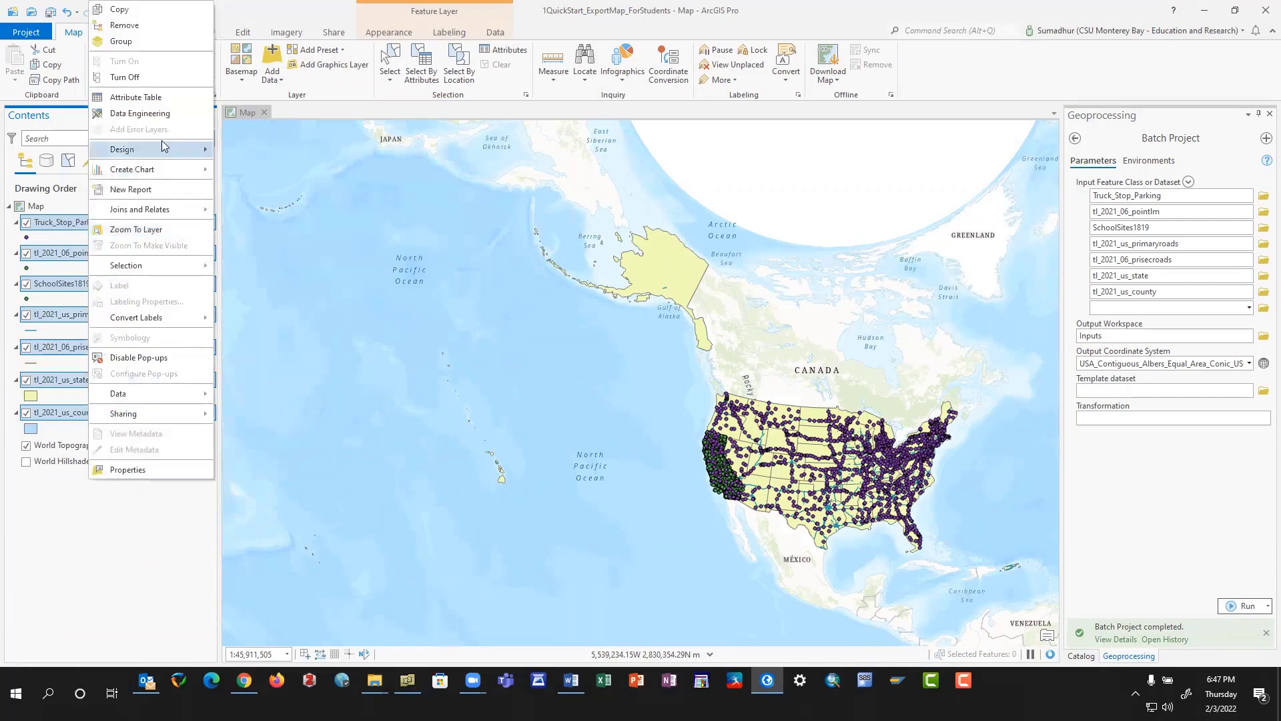
left_click(147, 41)
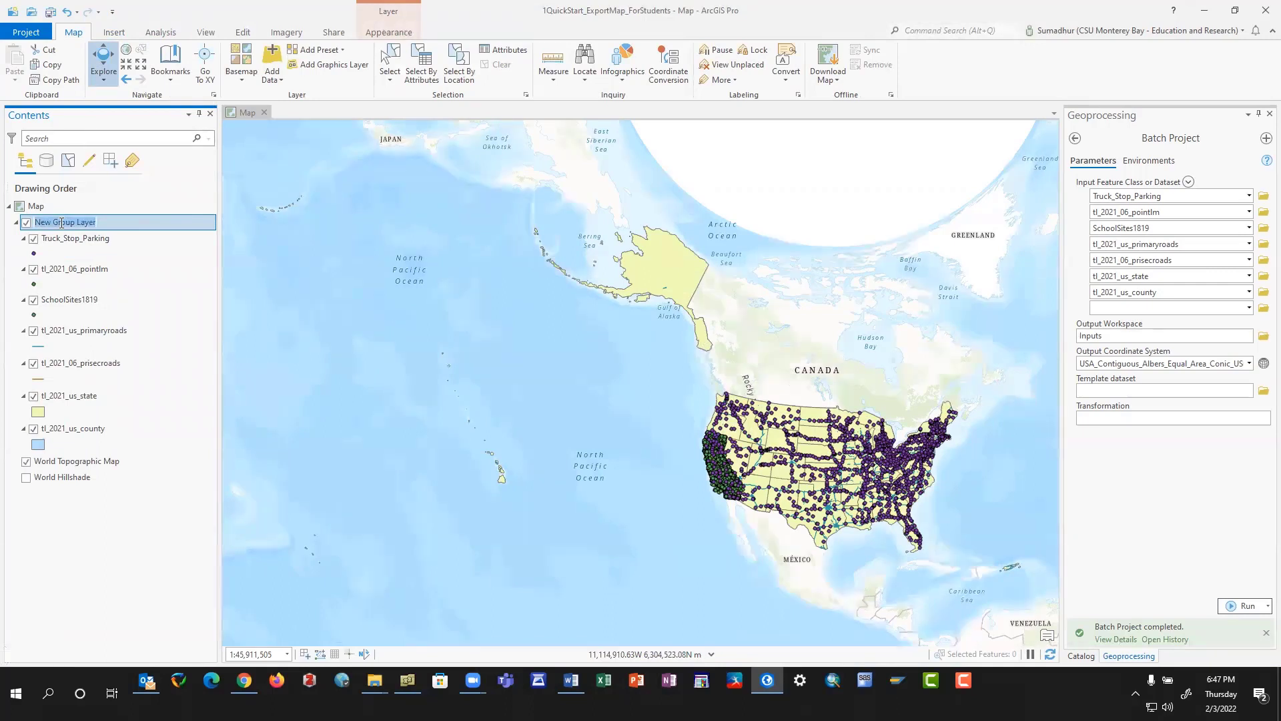
type("StartingInputs")
key("Return")
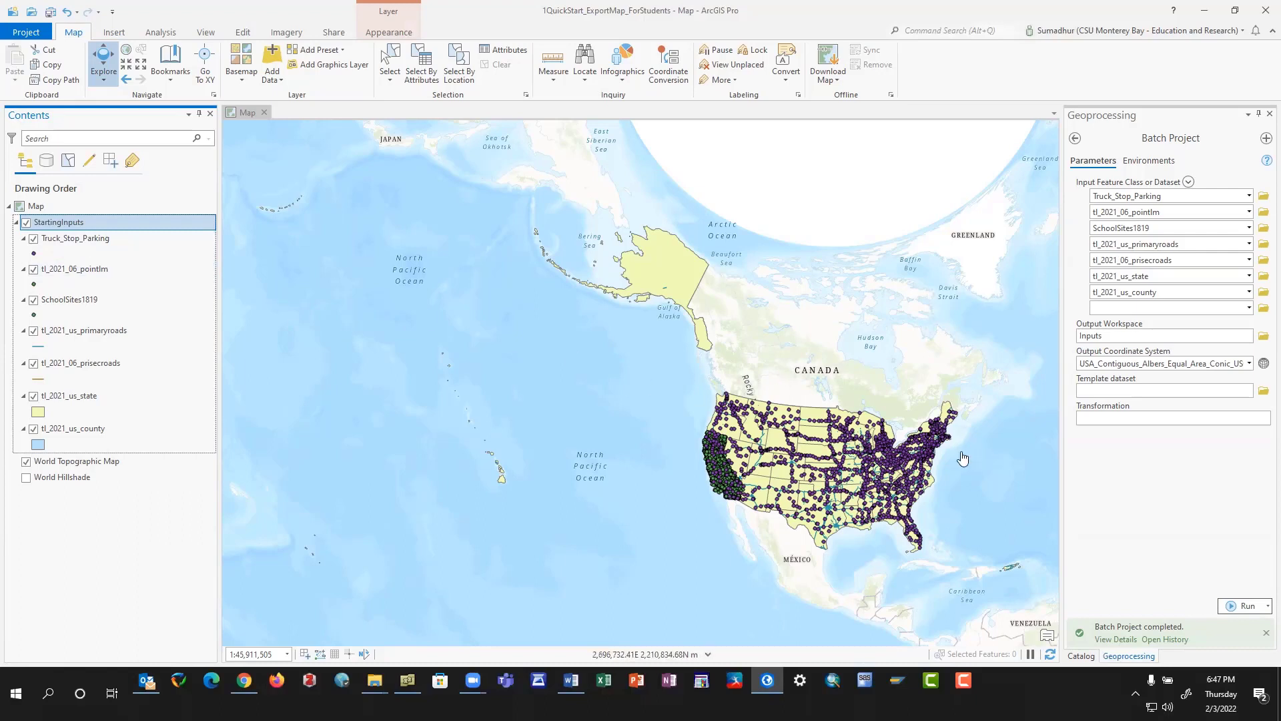
Hide the Truck_Stop_Parking, tl_2021_06_pointlm, tl_2021_us_primaryroads and tl_2021_06_prisecroads layers.
left_click(33, 238)
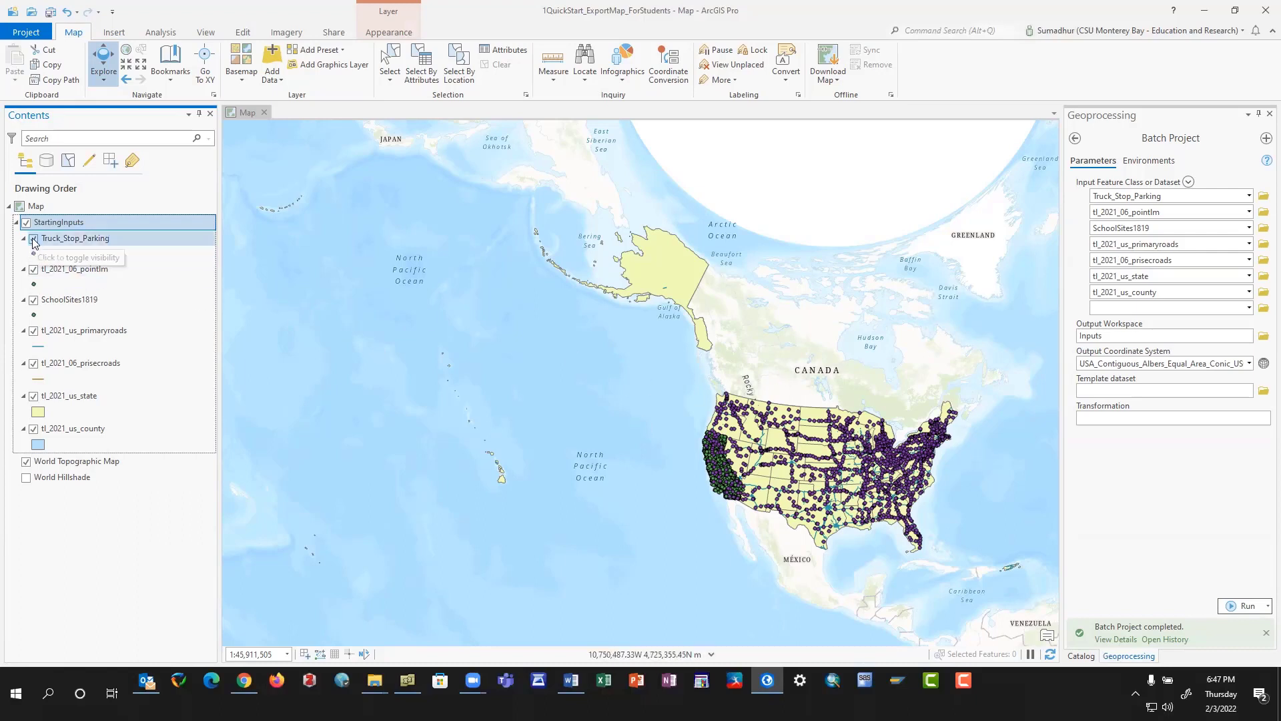
left_click(34, 269)
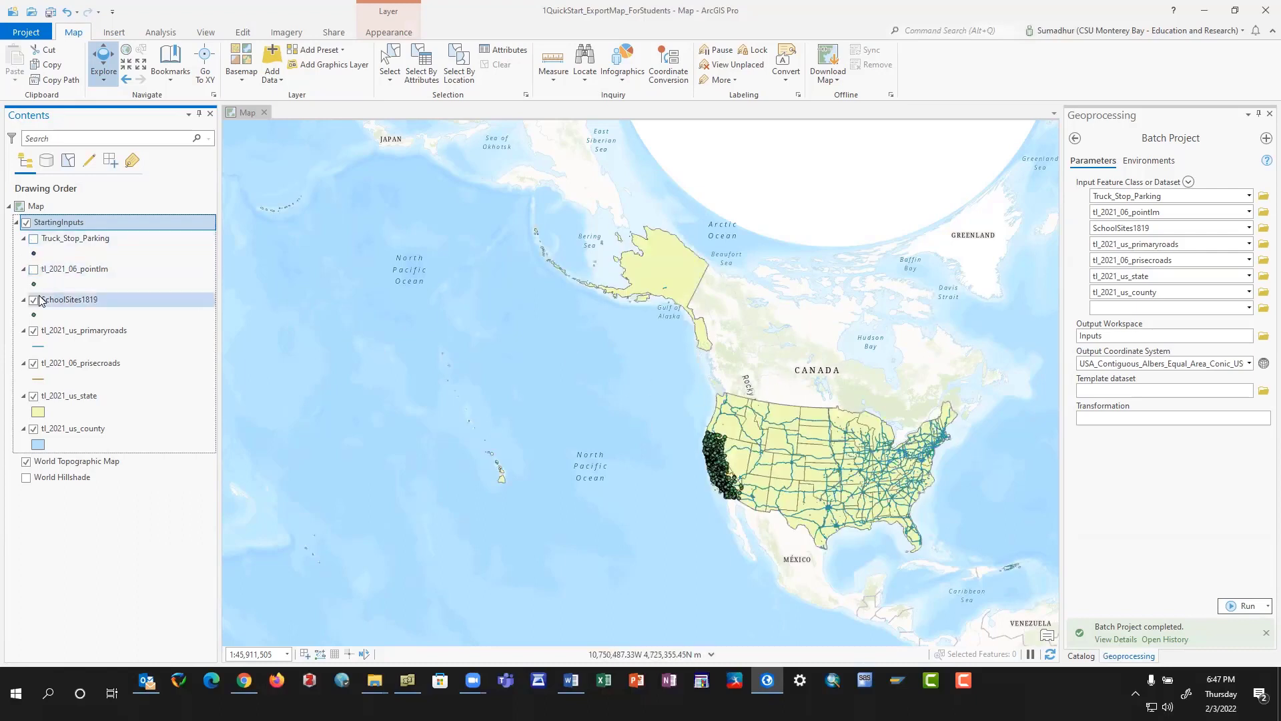
left_click(34, 330)
left_click(35, 363)
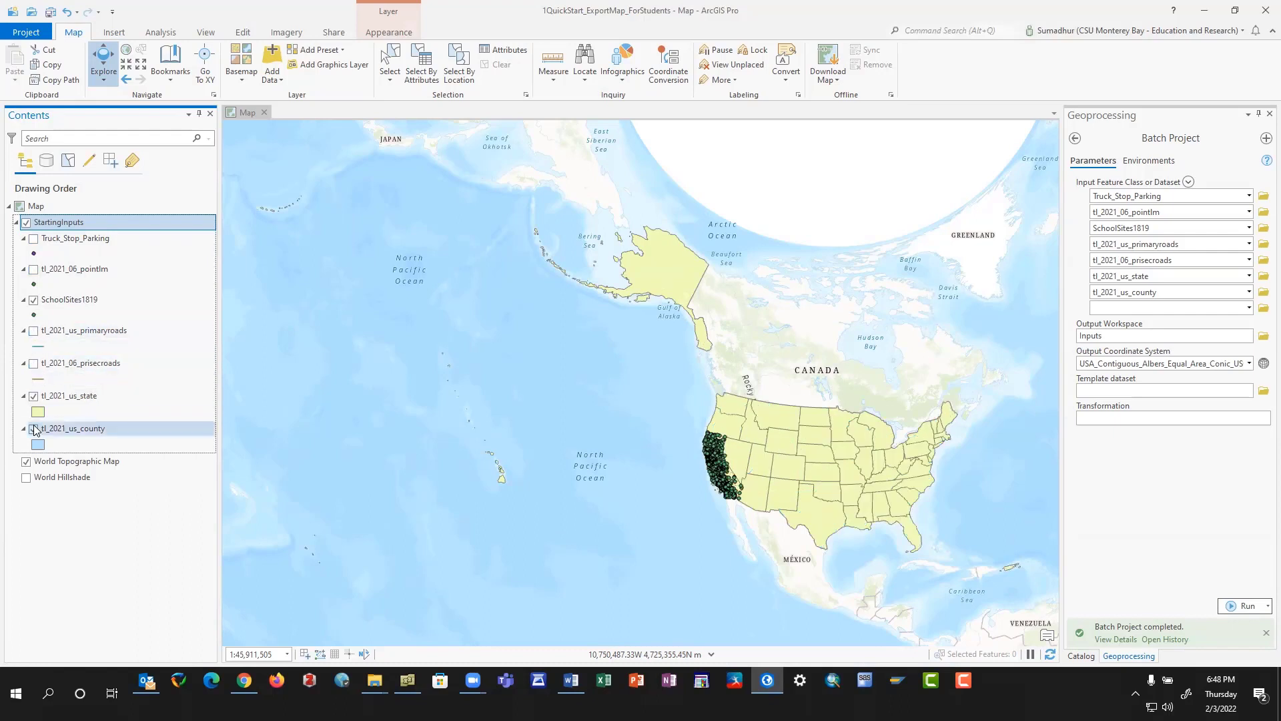
Examine the data source path and spatial reference in the SchoolSites1819 layer's properties.
double_click(64, 300)
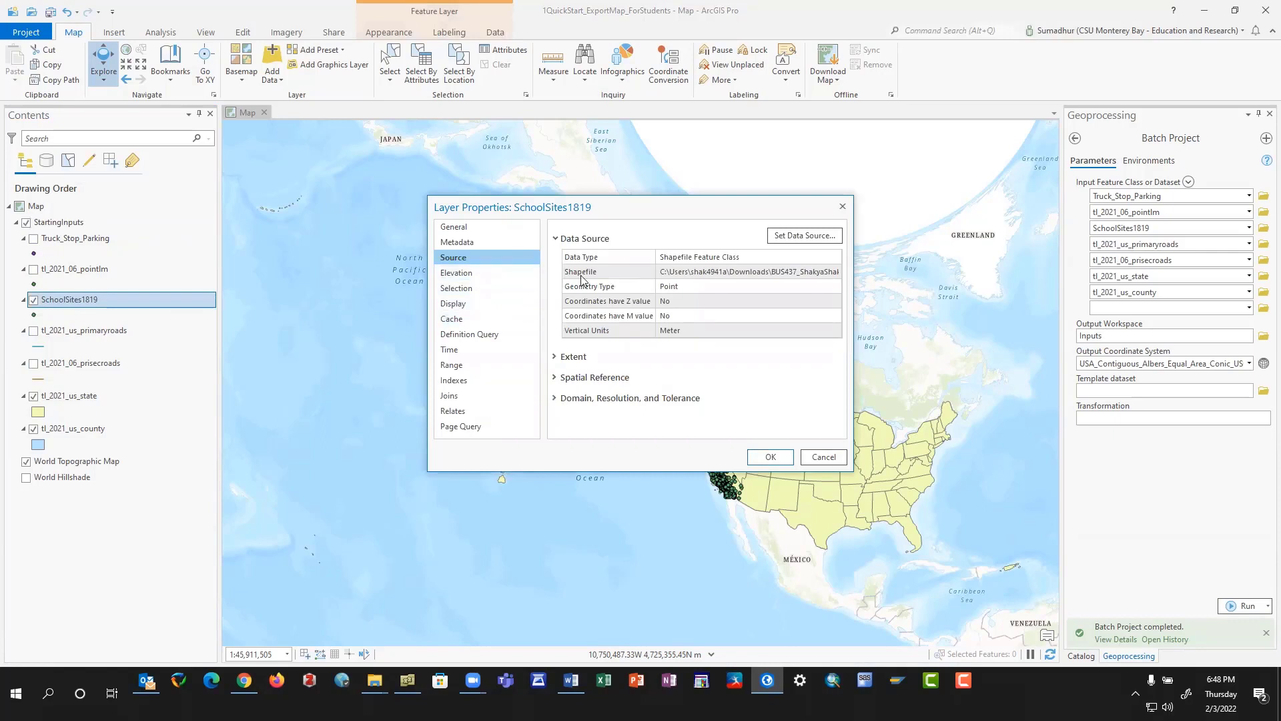
left_click(558, 378)
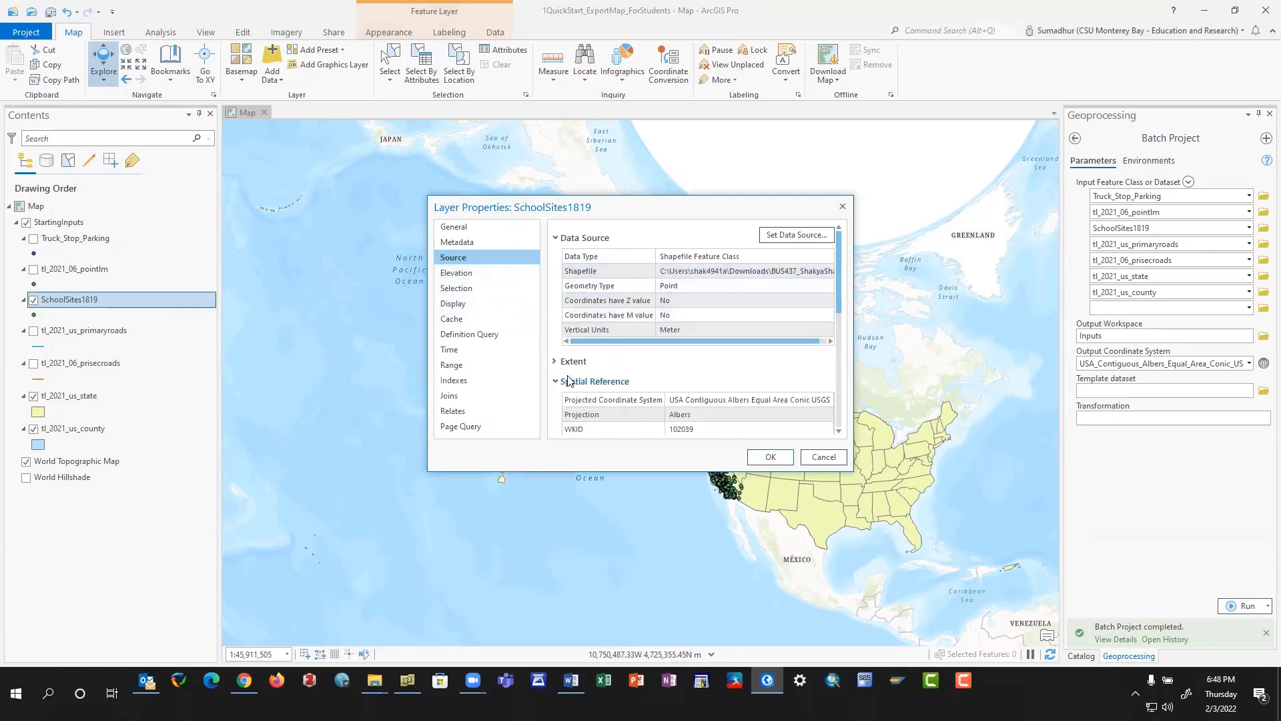
scroll(718, 377, "down", 1)
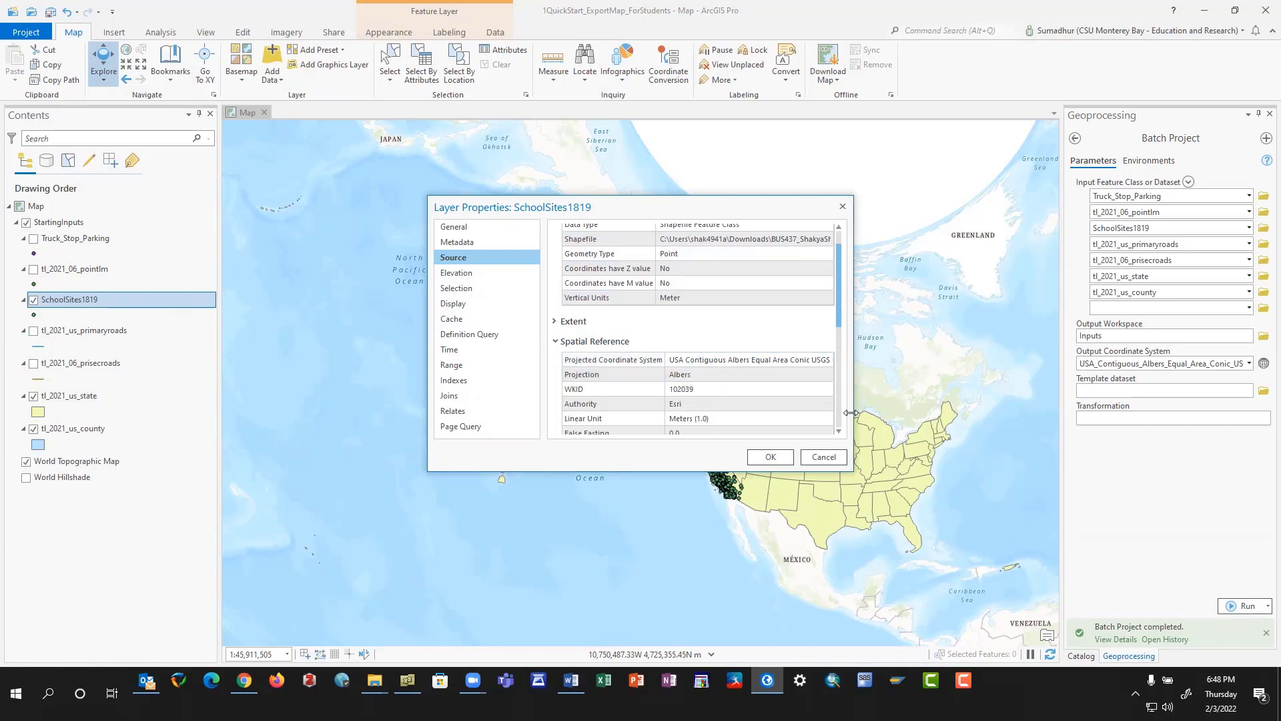
left_click_drag(851, 412, 987, 410)
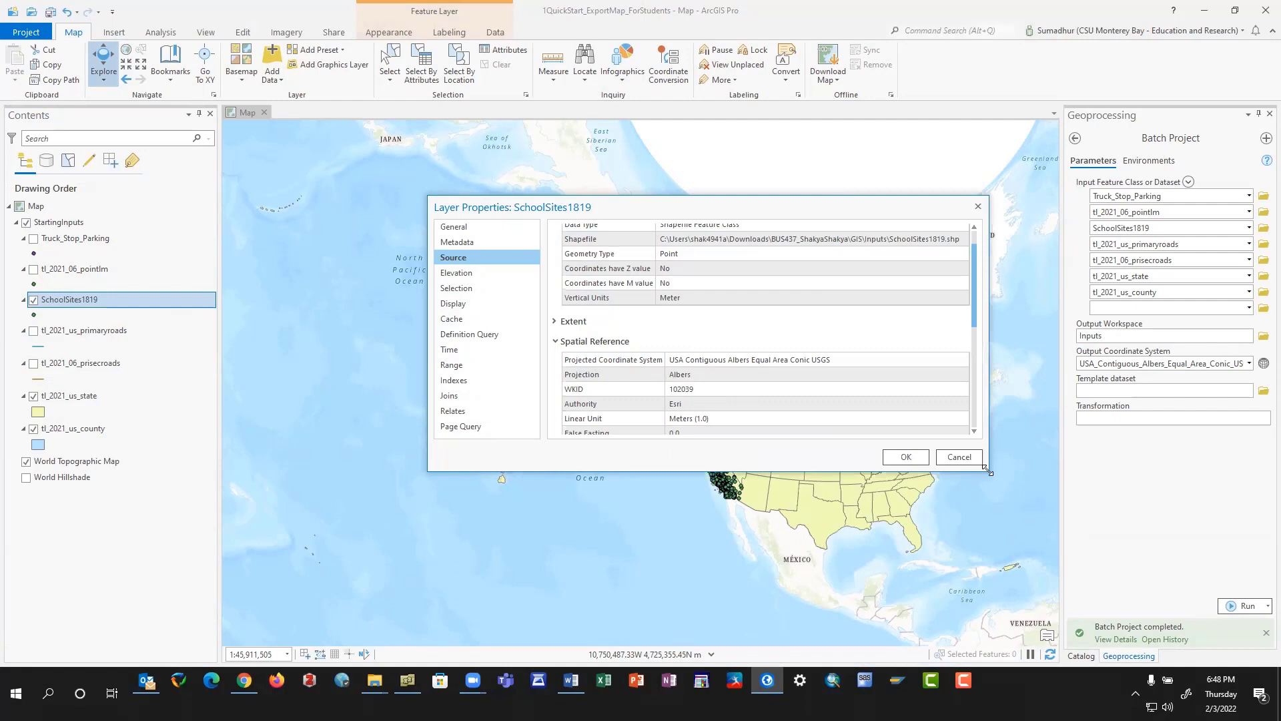
left_click_drag(988, 471, 1063, 560)
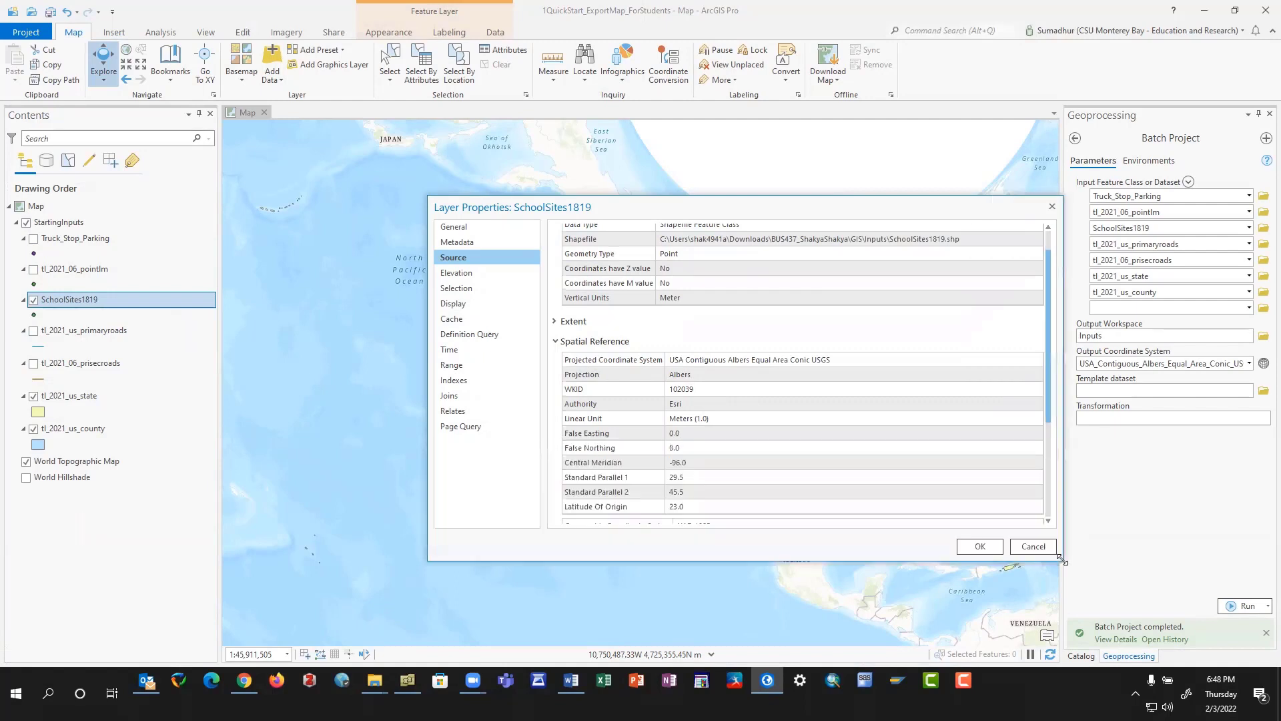
left_click(979, 547)
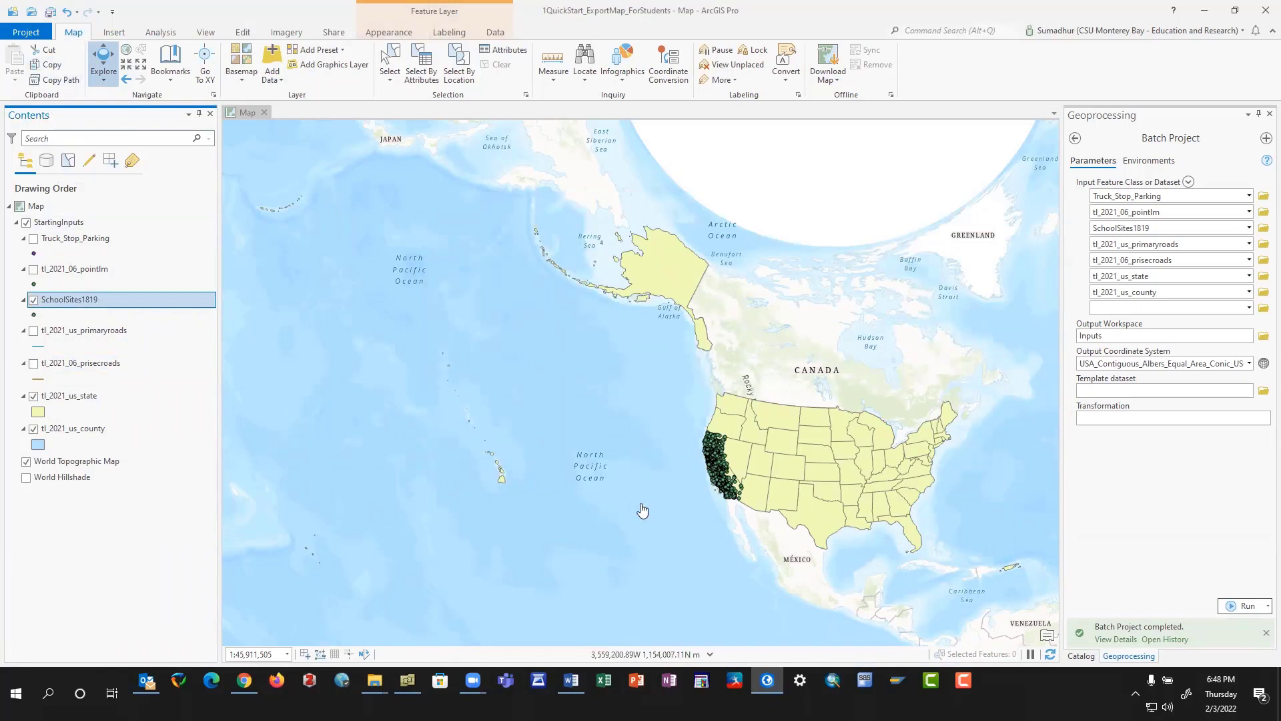
right_click(104, 302)
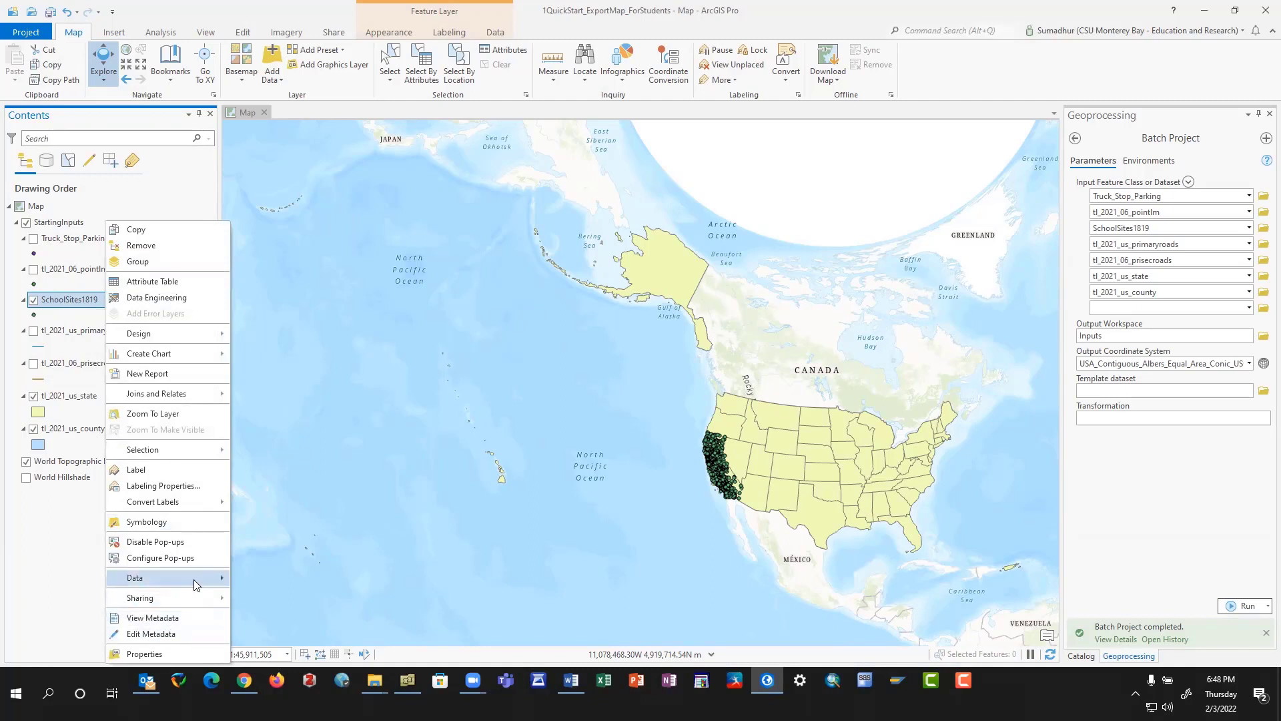
mouse_move(220, 580)
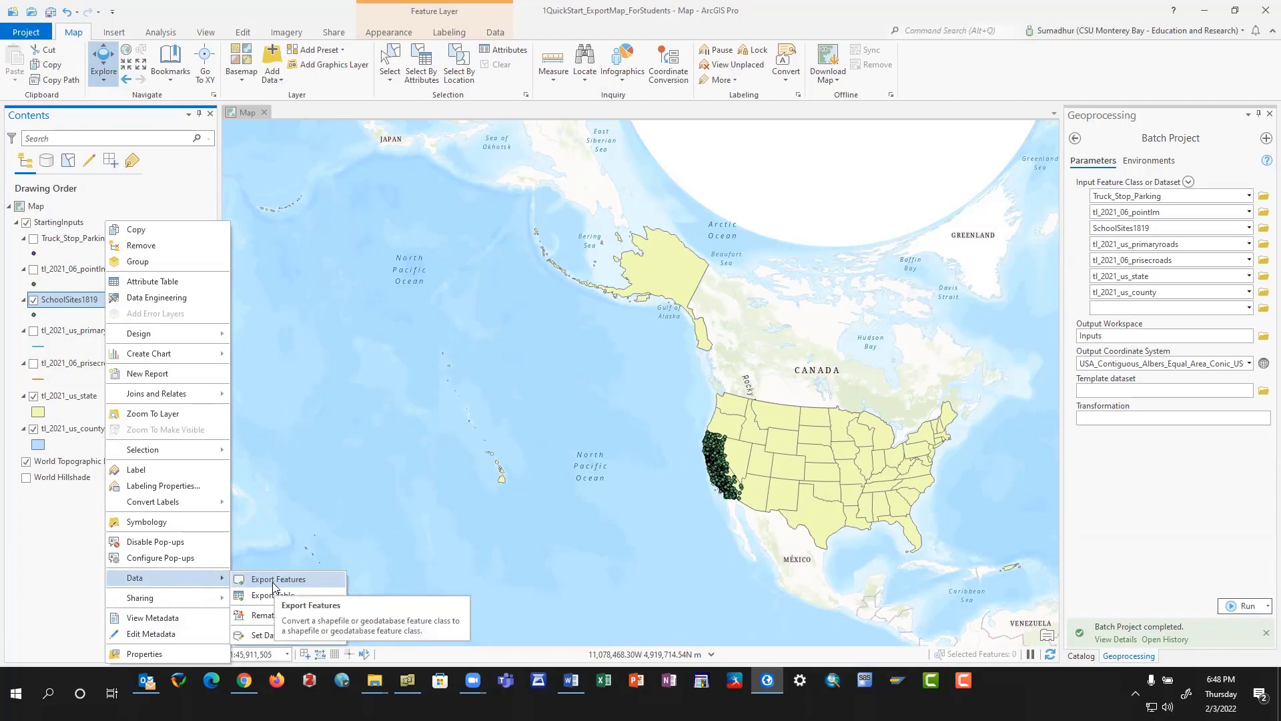
left_click(72, 537)
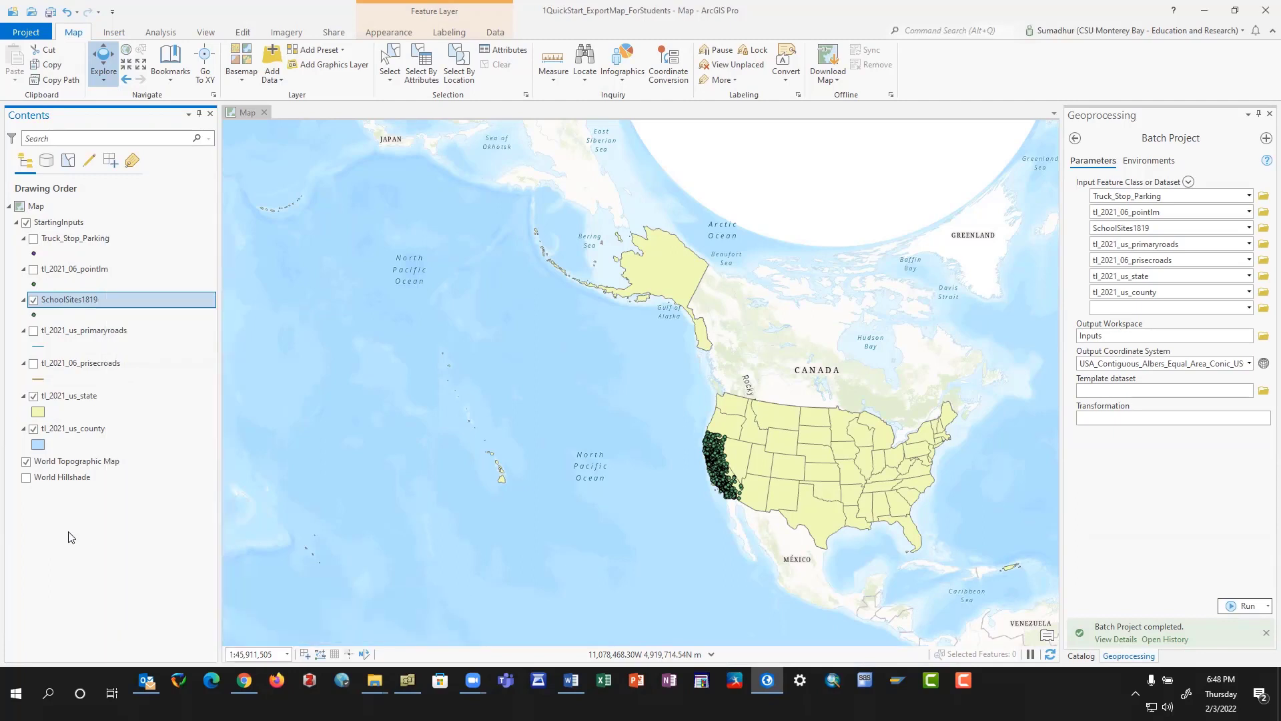
Zoom the map to the extent of the SchoolSites1819 layer.
right_click(59, 302)
left_click(134, 417)
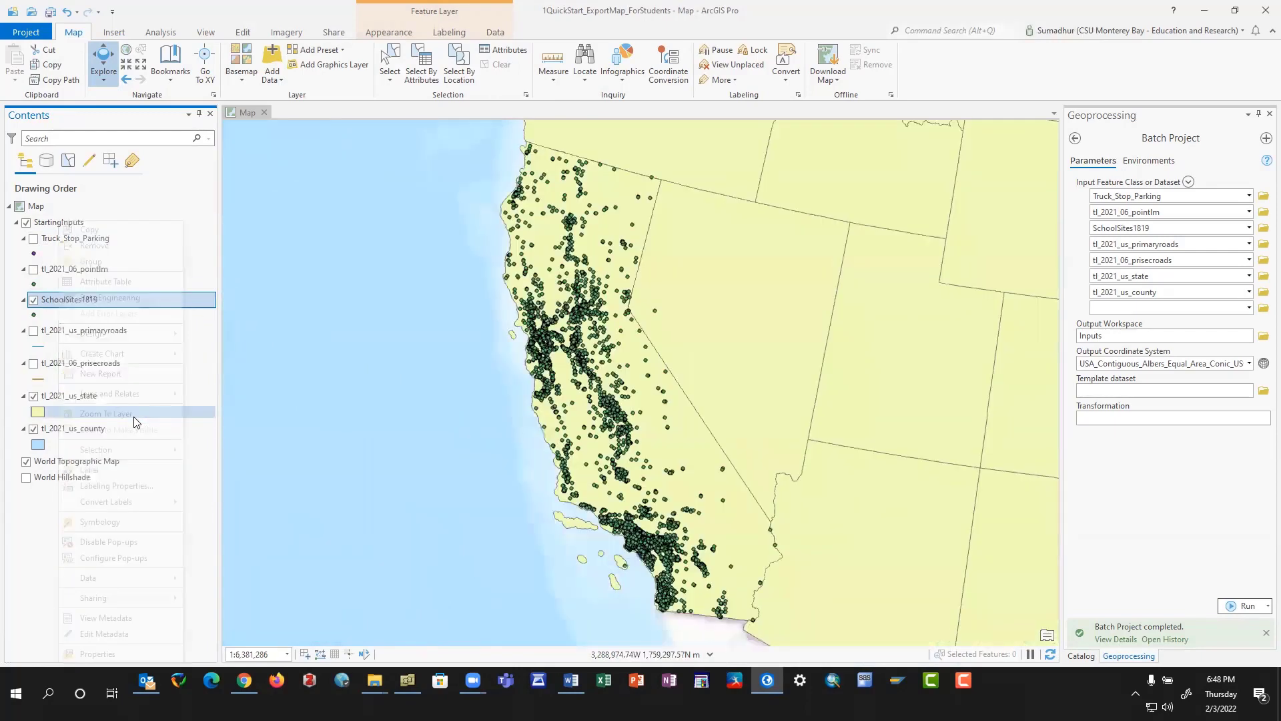
Hide the SchoolSites1819 layer and sort the tl_2021_us_state attribute table by NAME in ascending order.
left_click(33, 300)
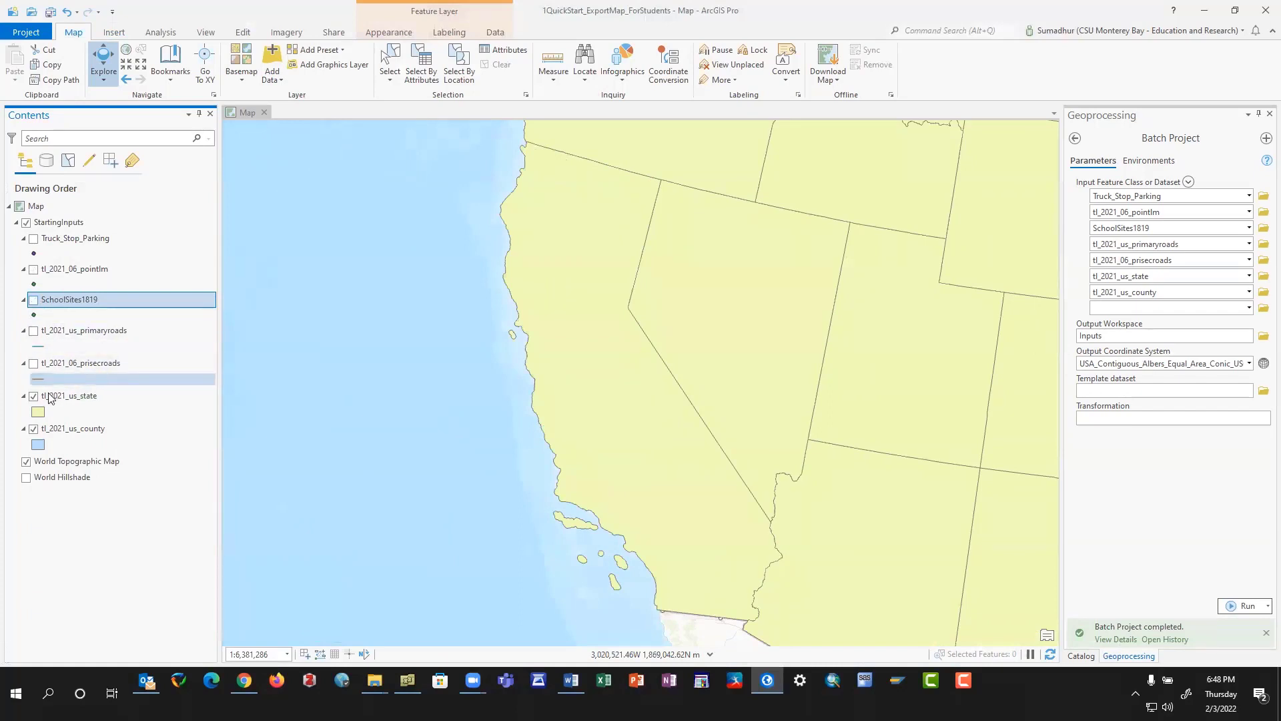
right_click(71, 399)
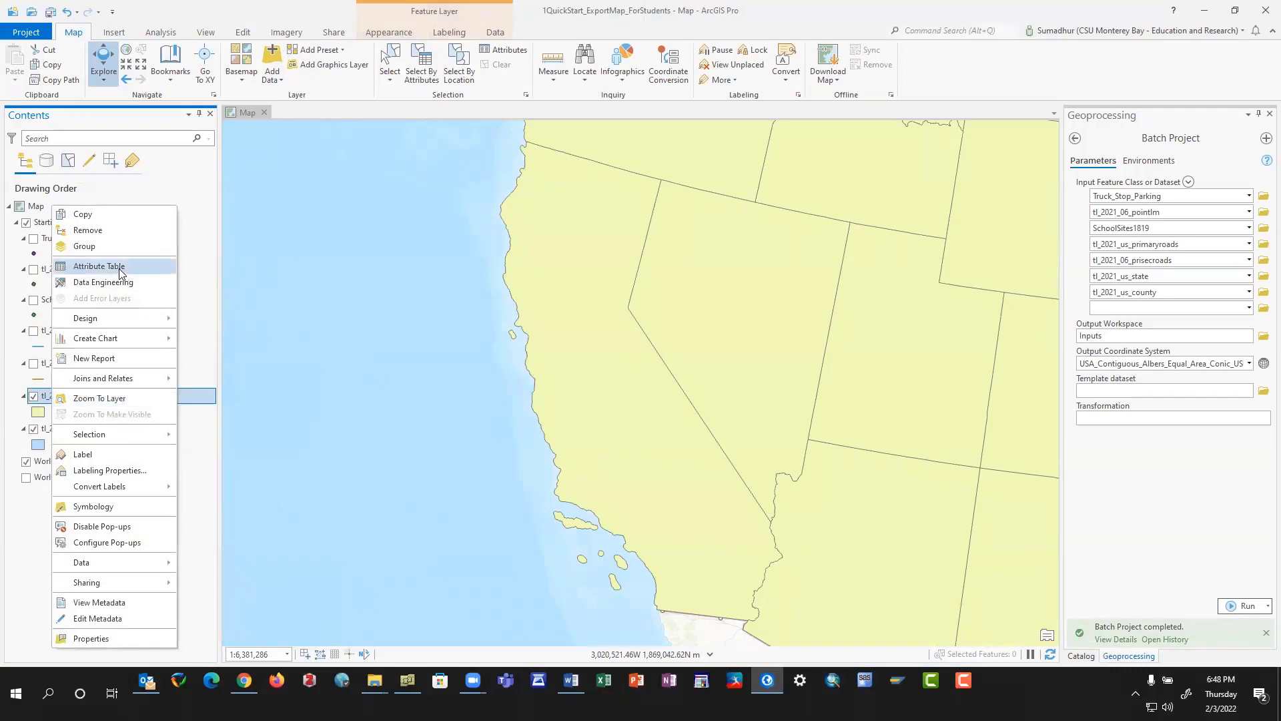
left_click(119, 266)
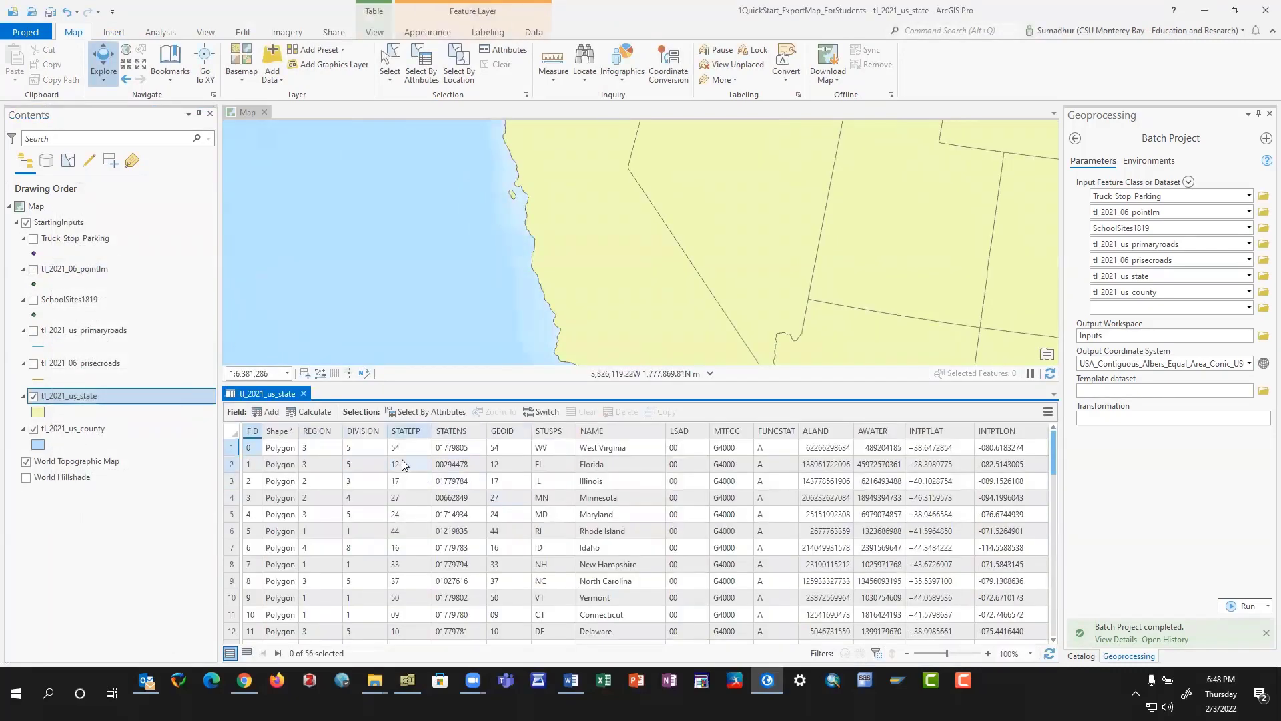
right_click(604, 430)
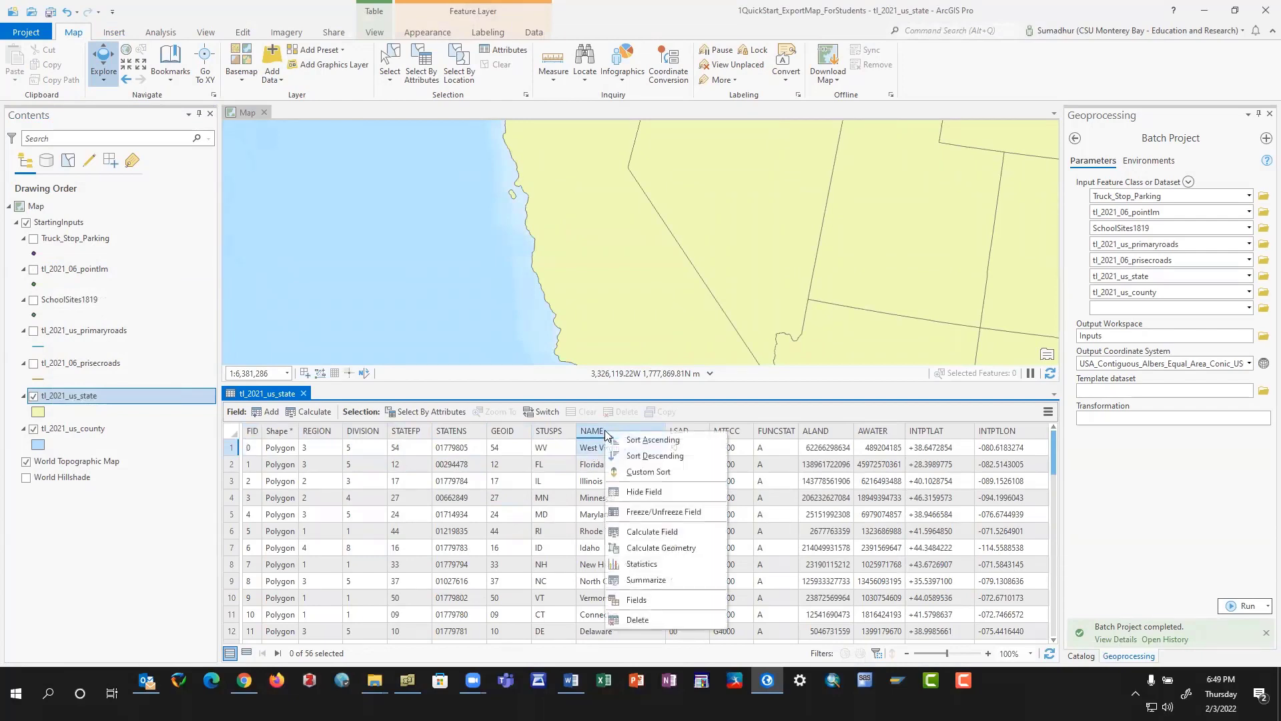
left_click(638, 440)
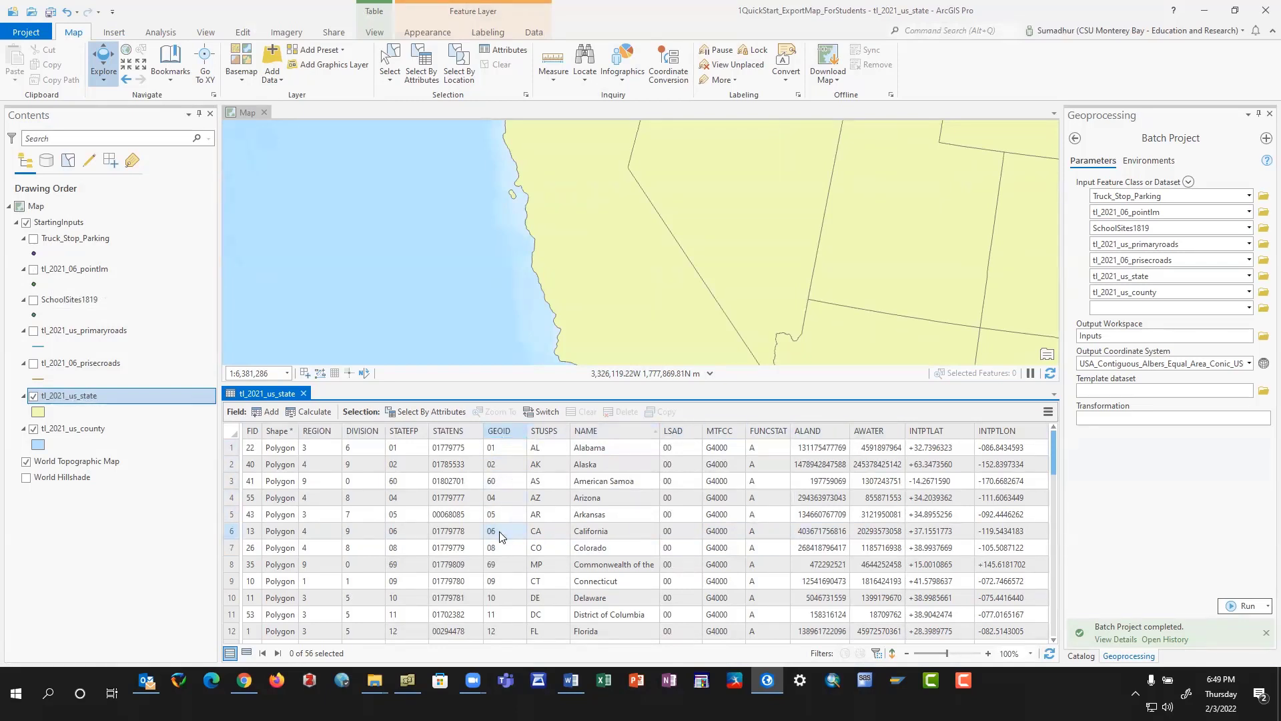
Examine the GEOID field's data type in the tl_2021_us_state fields view, then close that view.
right_click(500, 431)
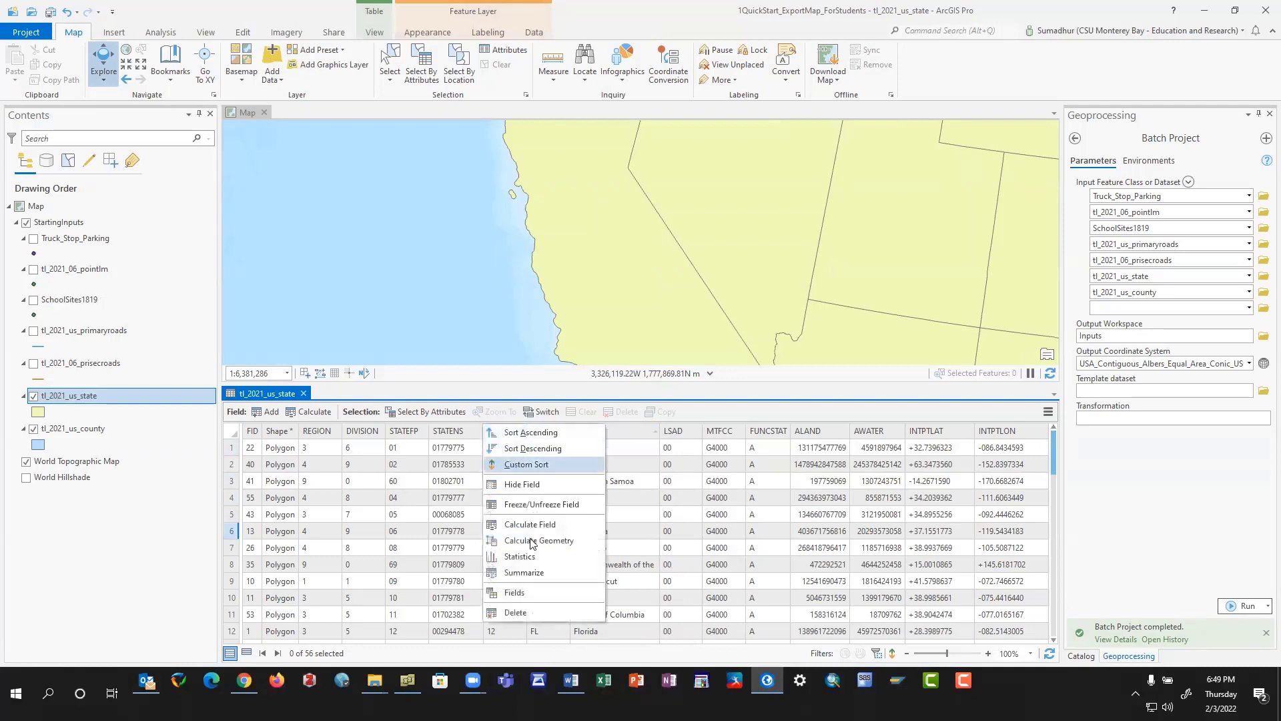
left_click(539, 594)
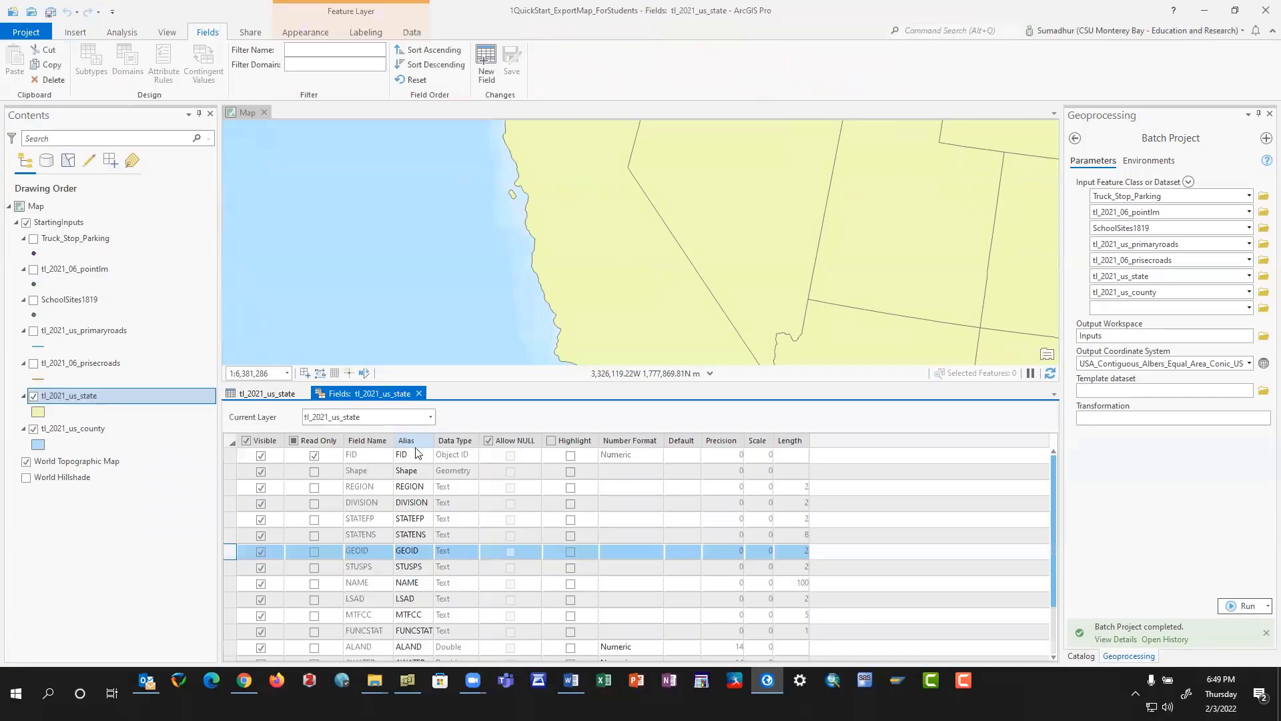
scroll(419, 524, "down", 1)
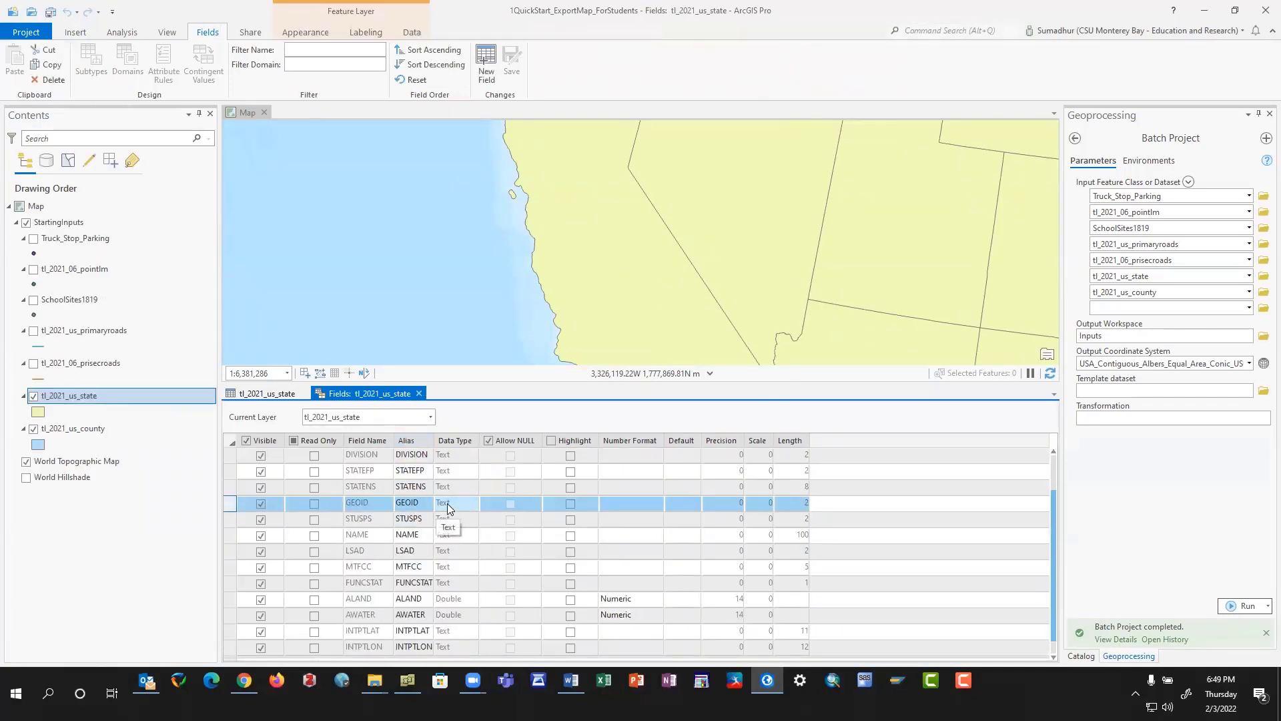
left_click(419, 394)
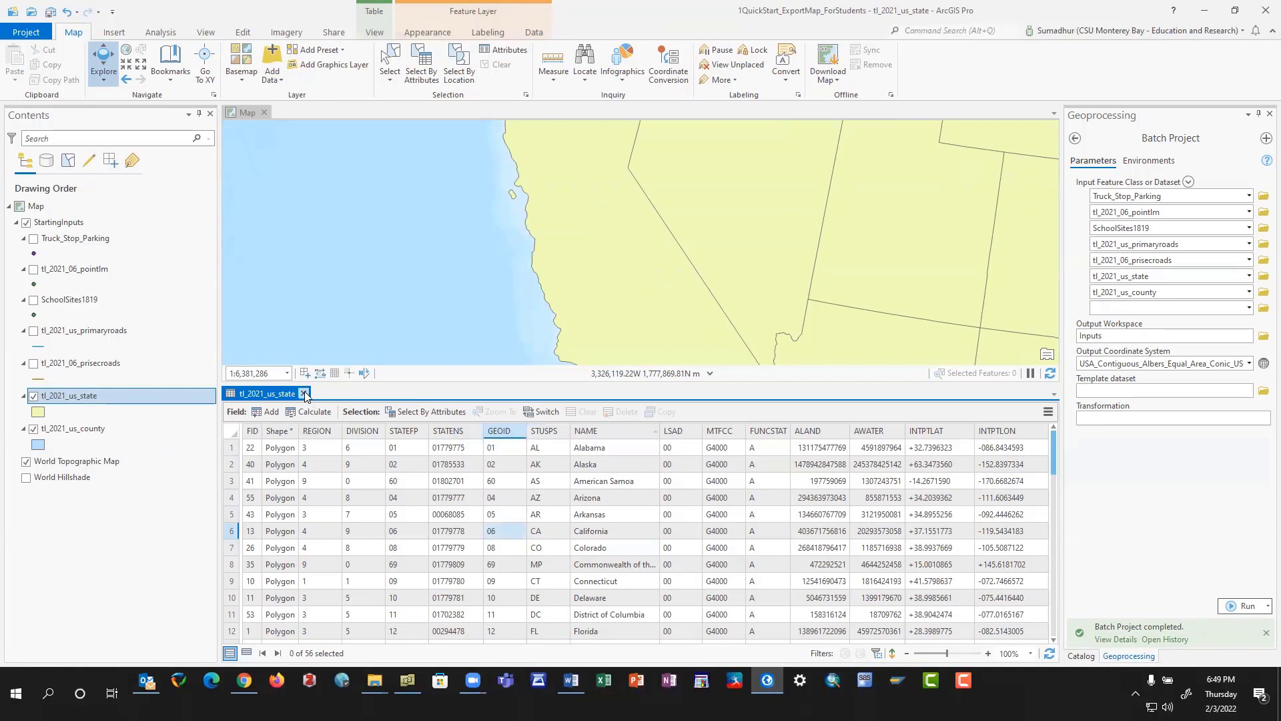
Open the tl_2021_us_county attribute table, look through its records and sort them by GEOID in ascending order.
right_click(83, 427)
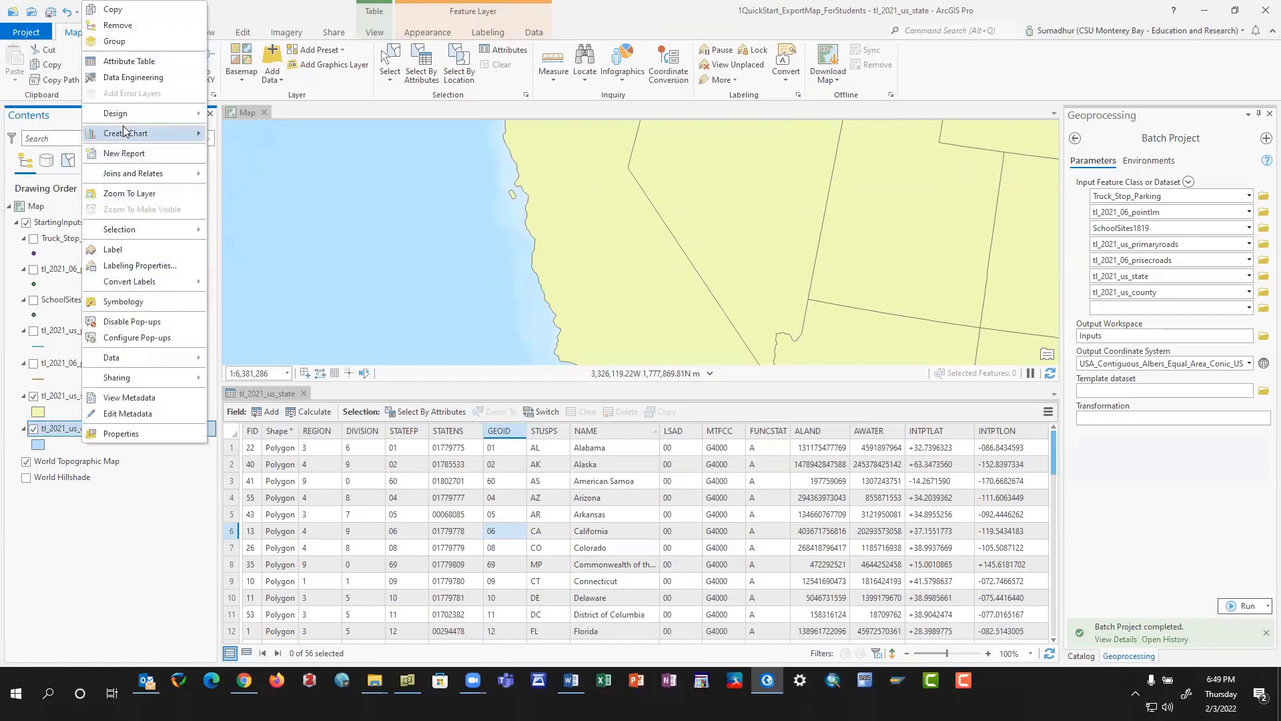
left_click(134, 62)
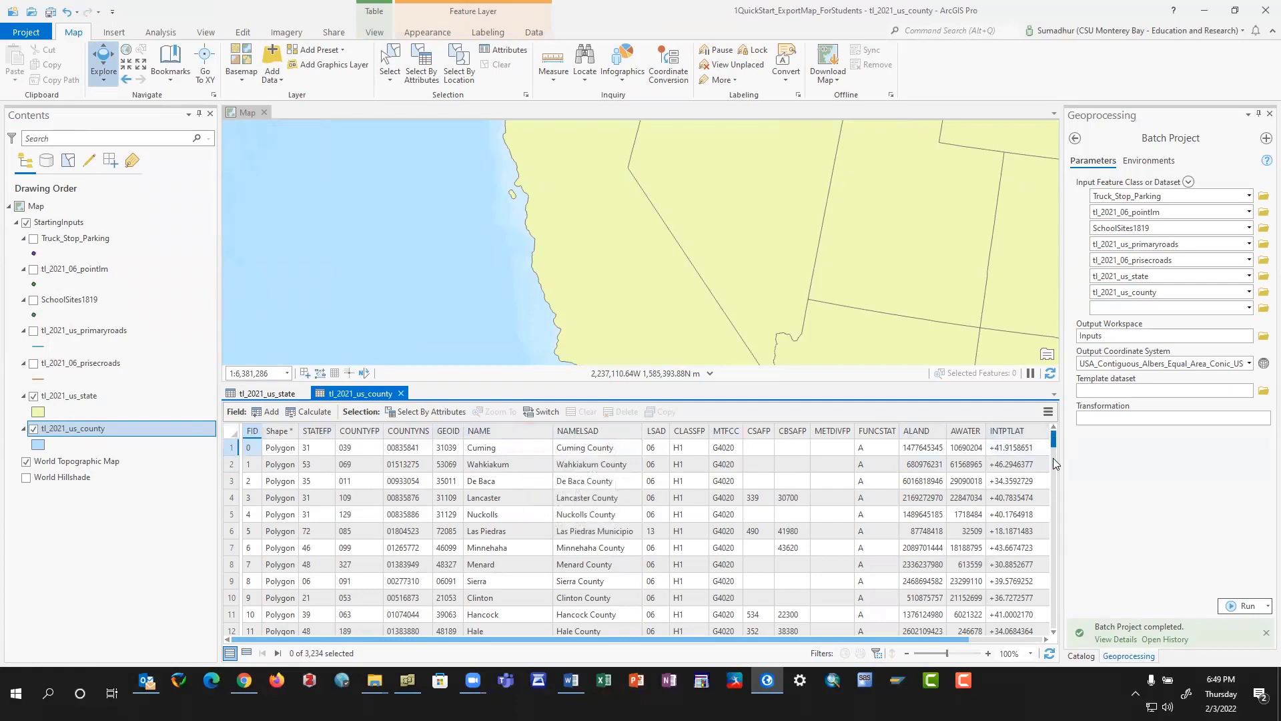
left_click_drag(1053, 458, 1055, 629)
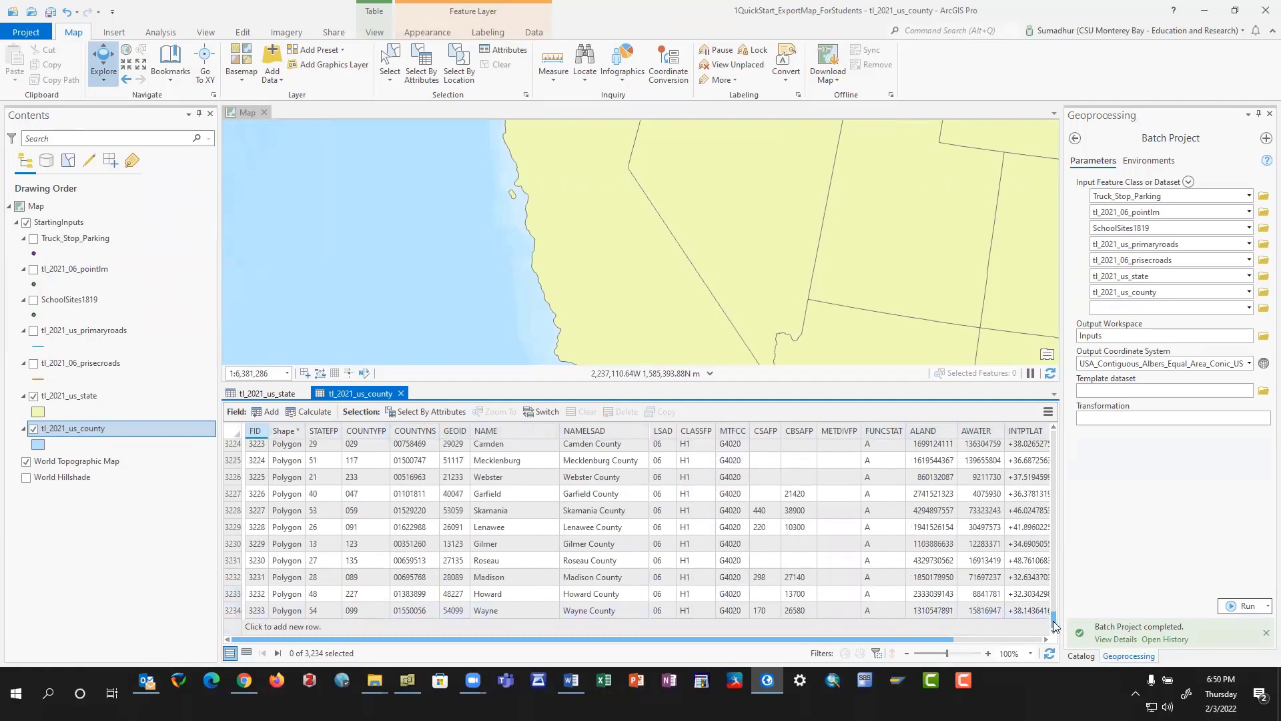
left_click_drag(1054, 626, 1053, 438)
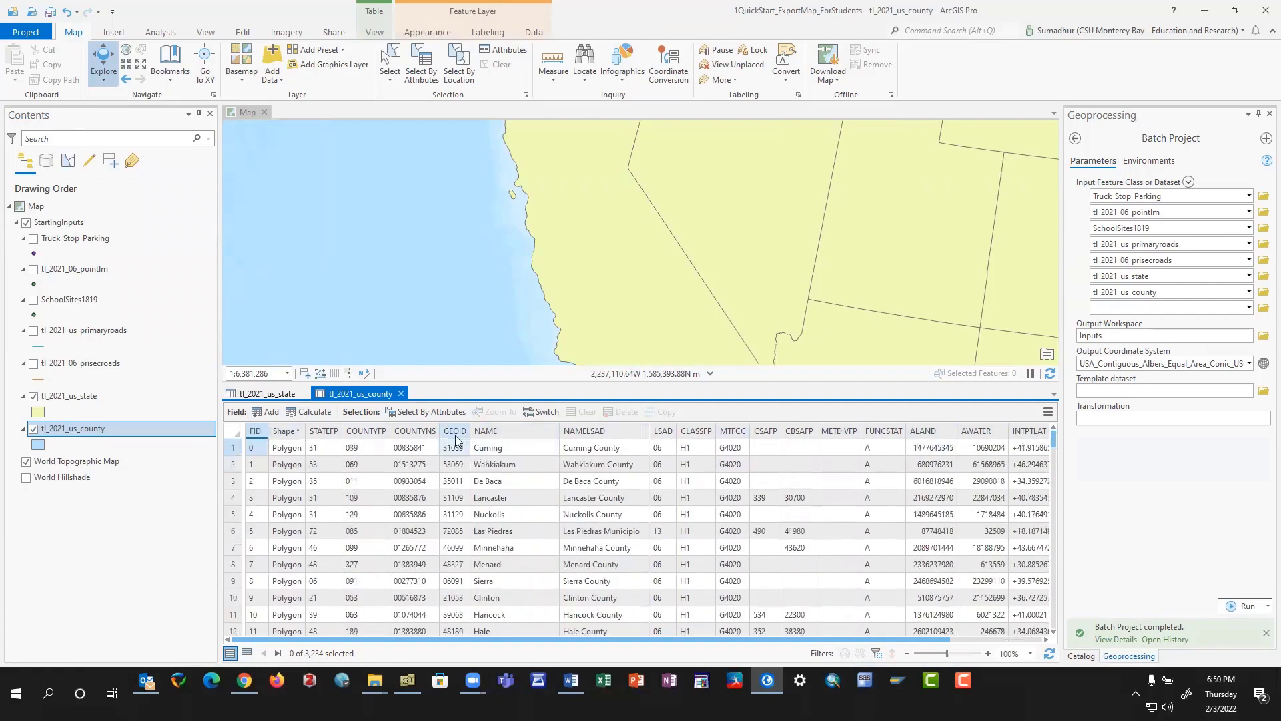
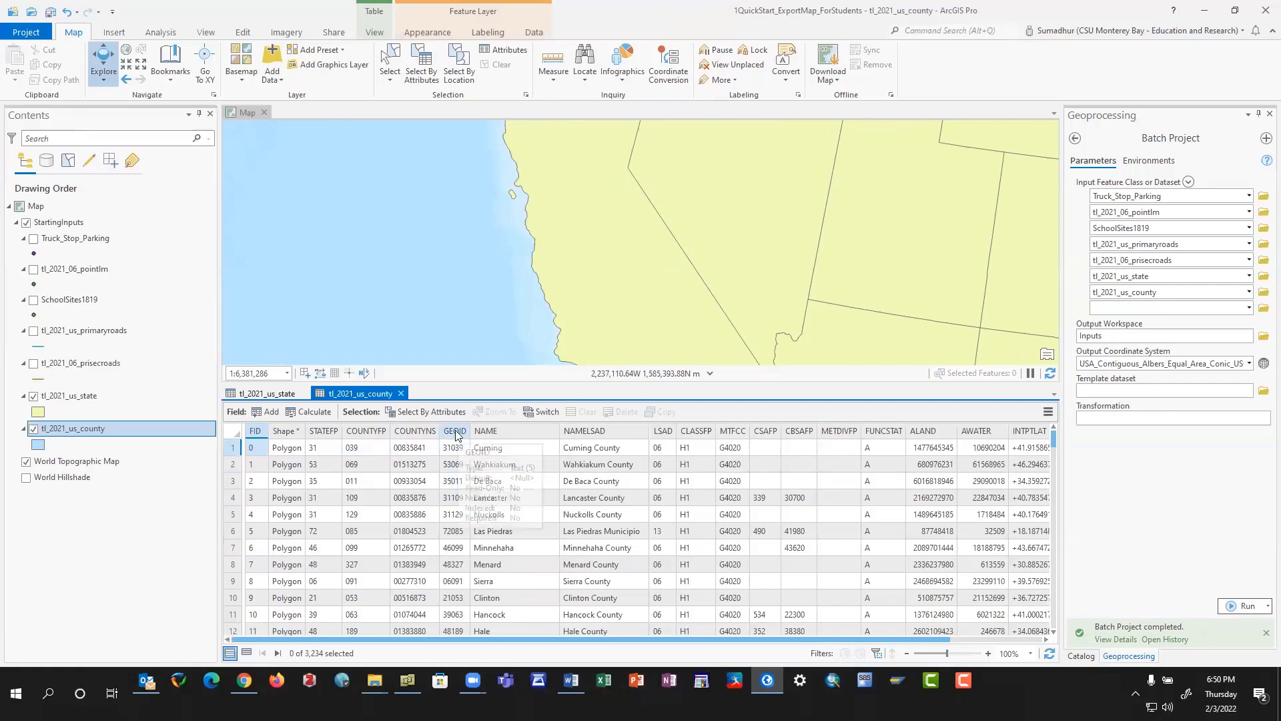
right_click(455, 435)
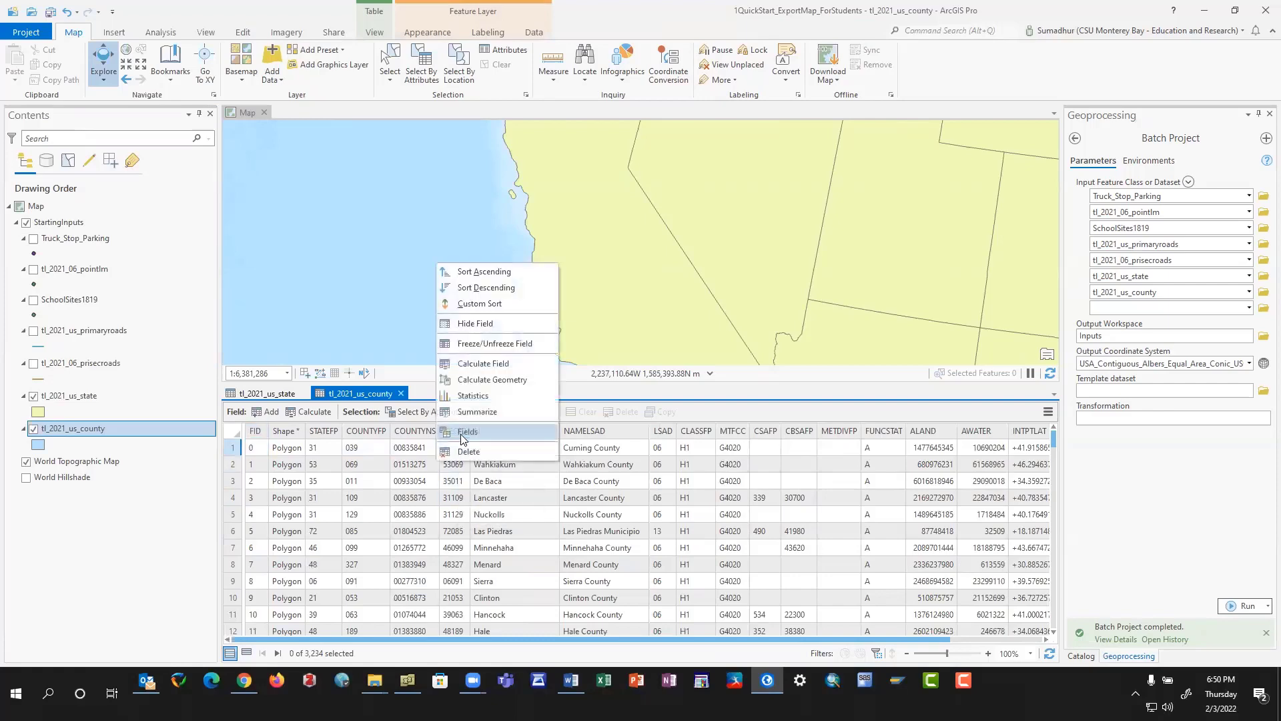
left_click(484, 272)
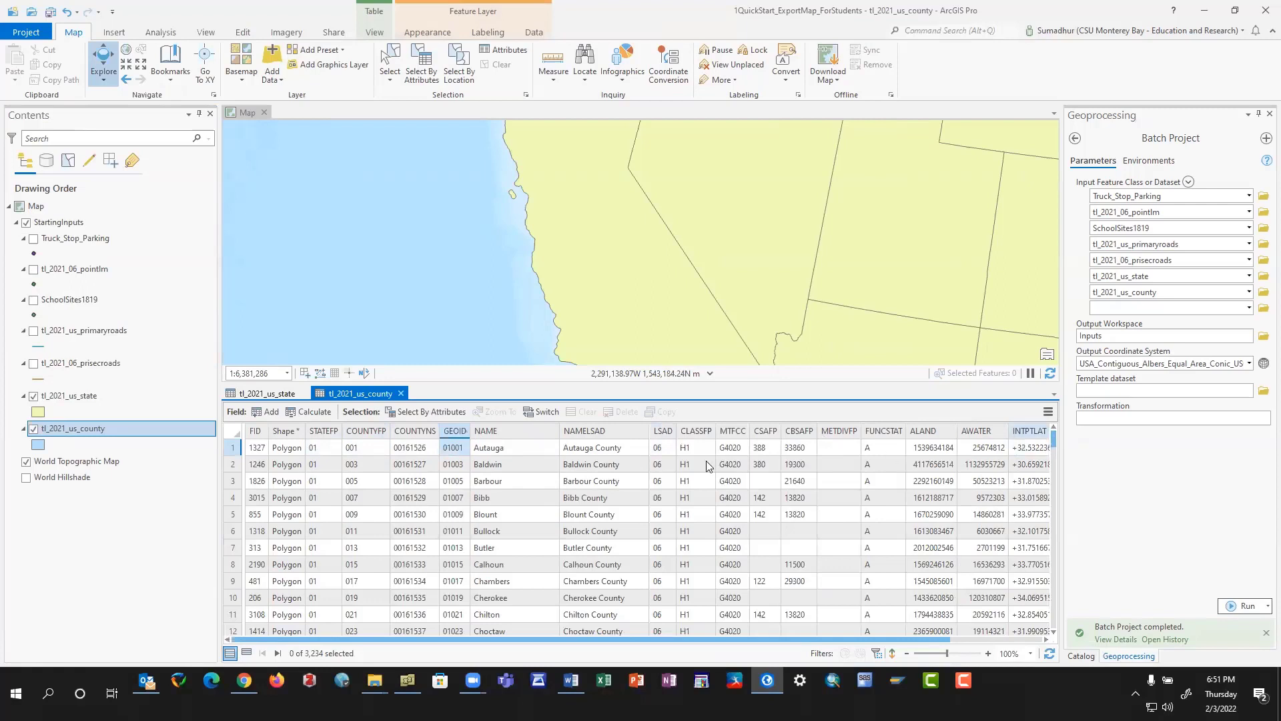
Sort the tl_2021_us_county table by COUNTYFP in ascending order and examine the county codes across states.
right_click(348, 431)
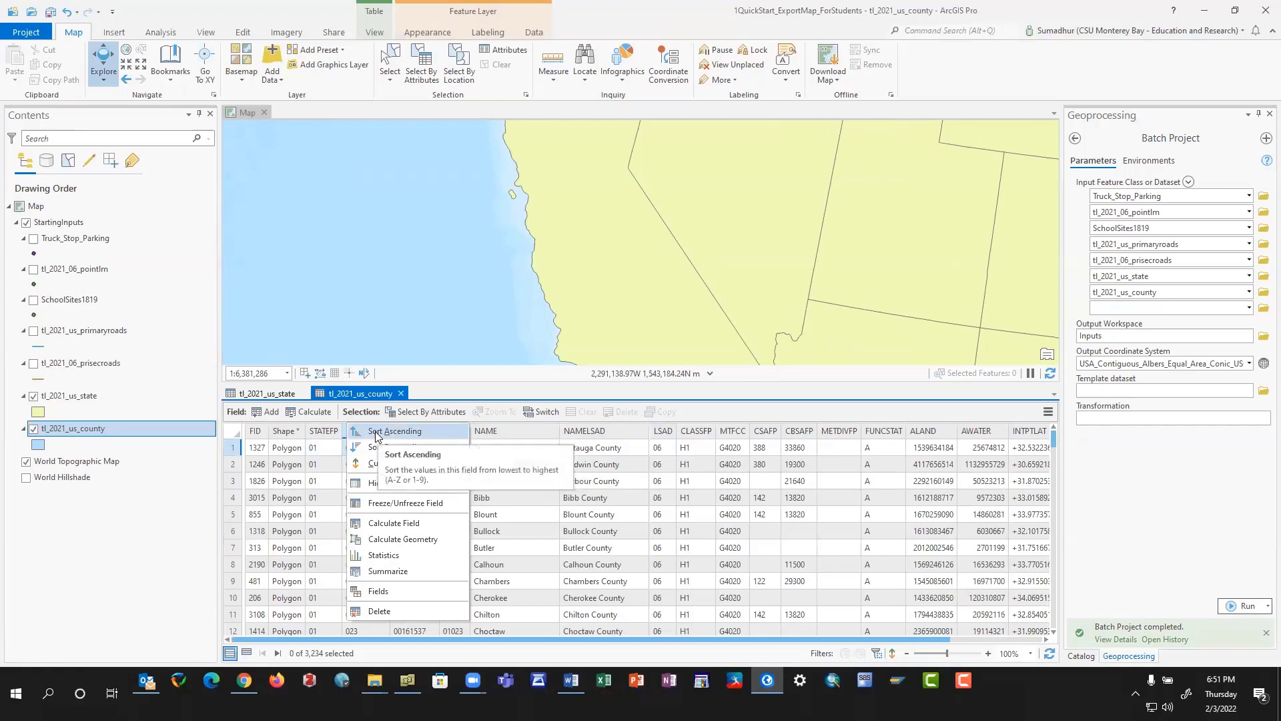
left_click(441, 431)
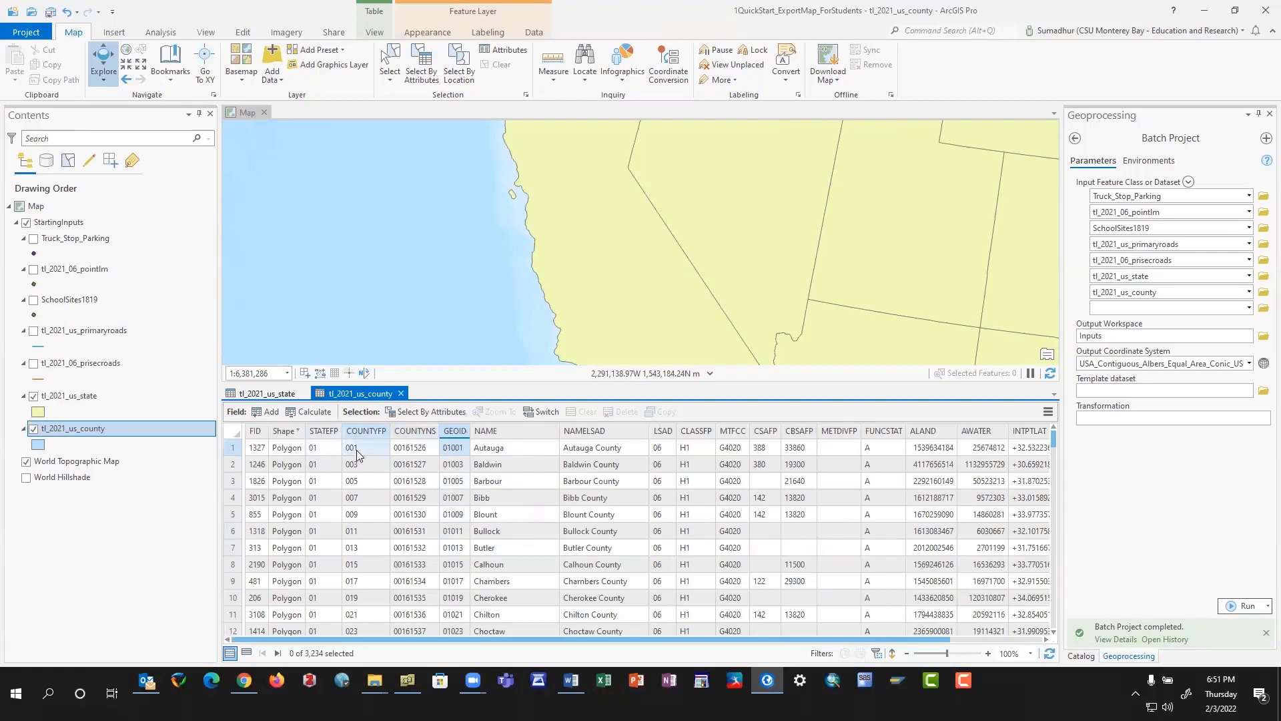
right_click(369, 430)
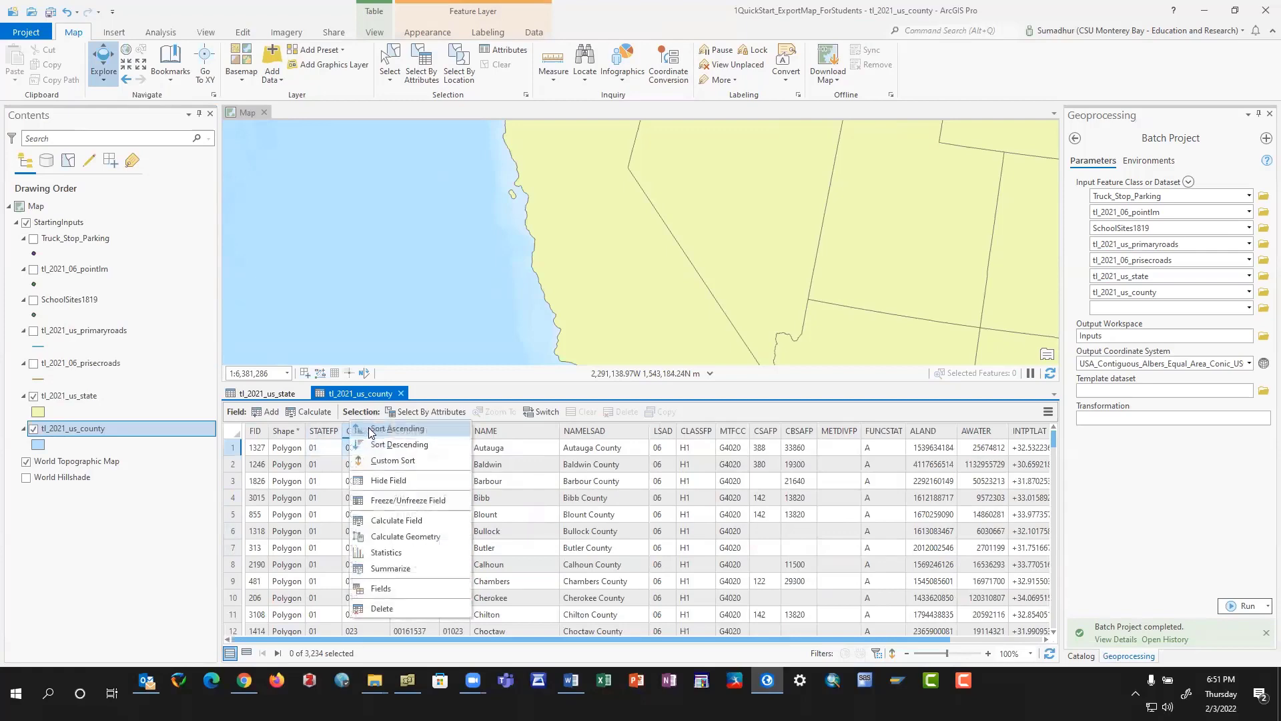
left_click(394, 429)
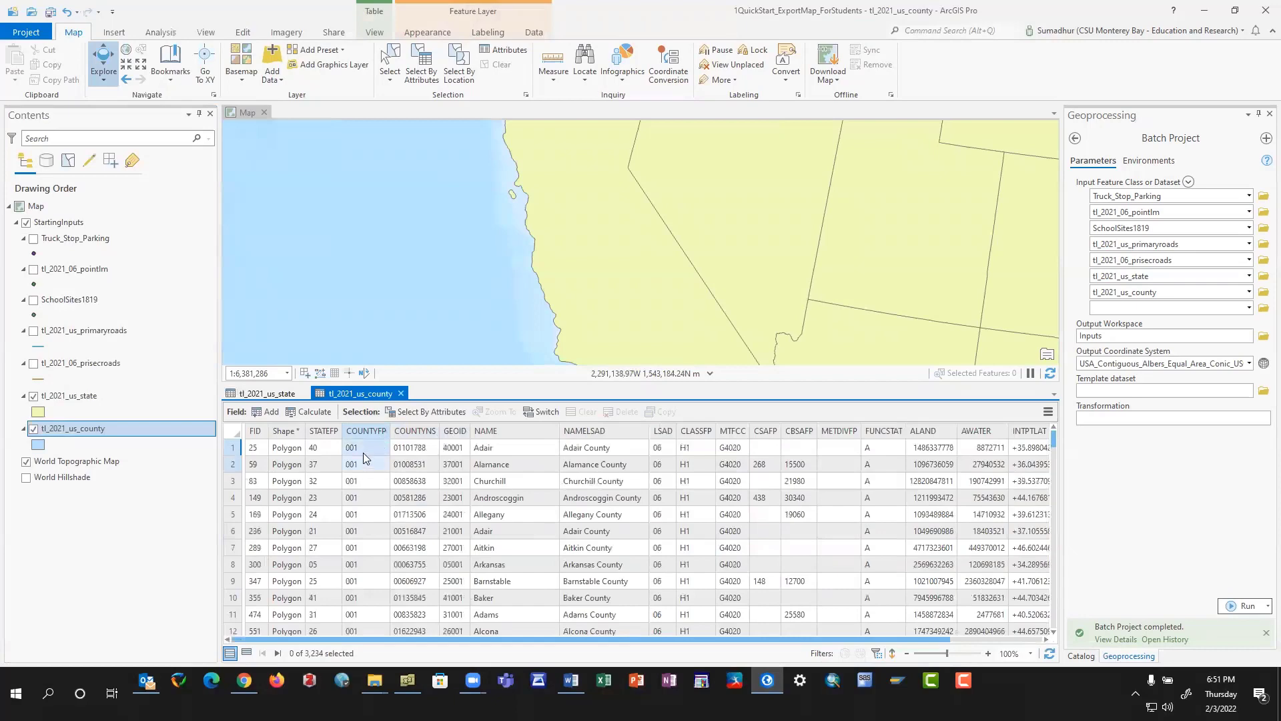
scroll(365, 514, "down", 3)
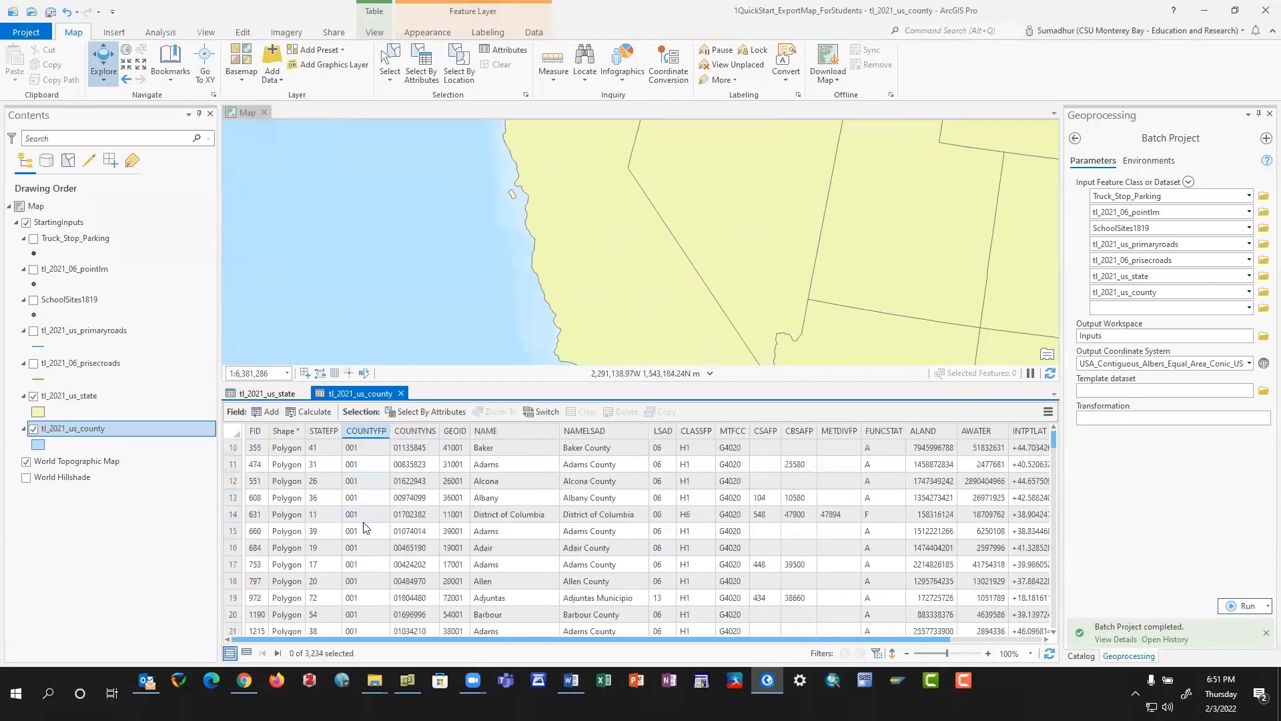
scroll(365, 527, "down", 20)
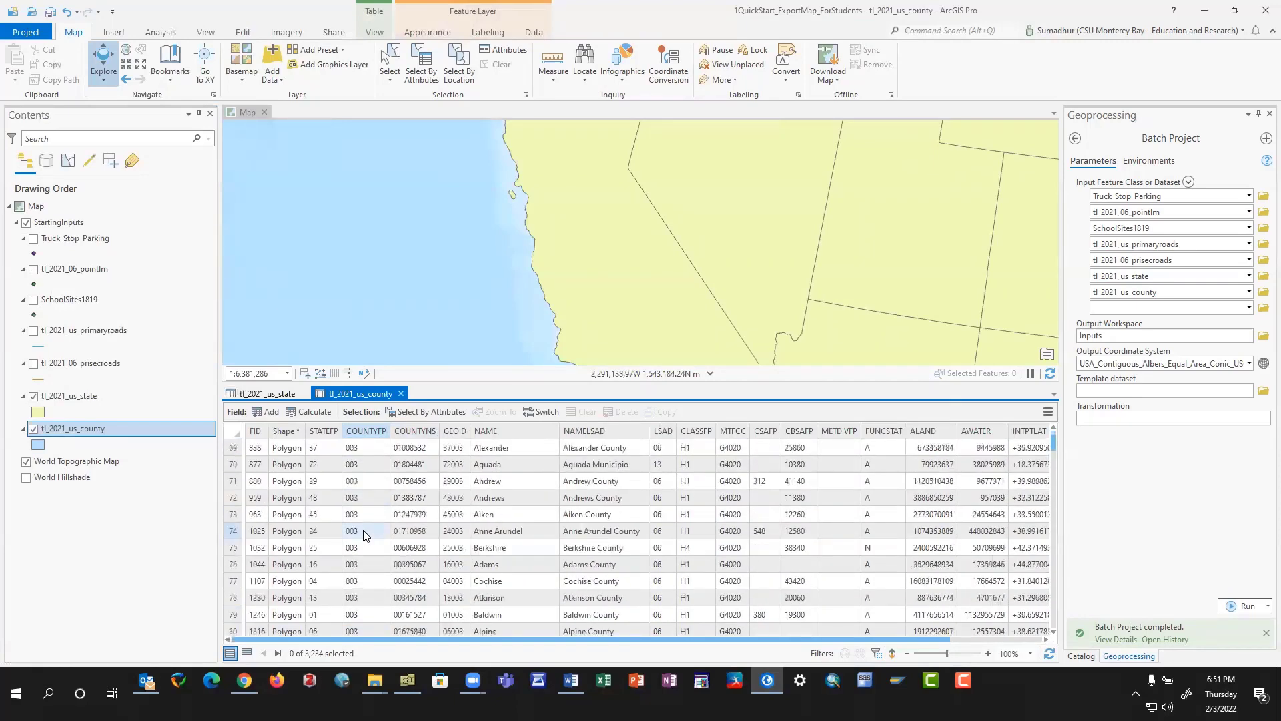
scroll(364, 534, "down", 2)
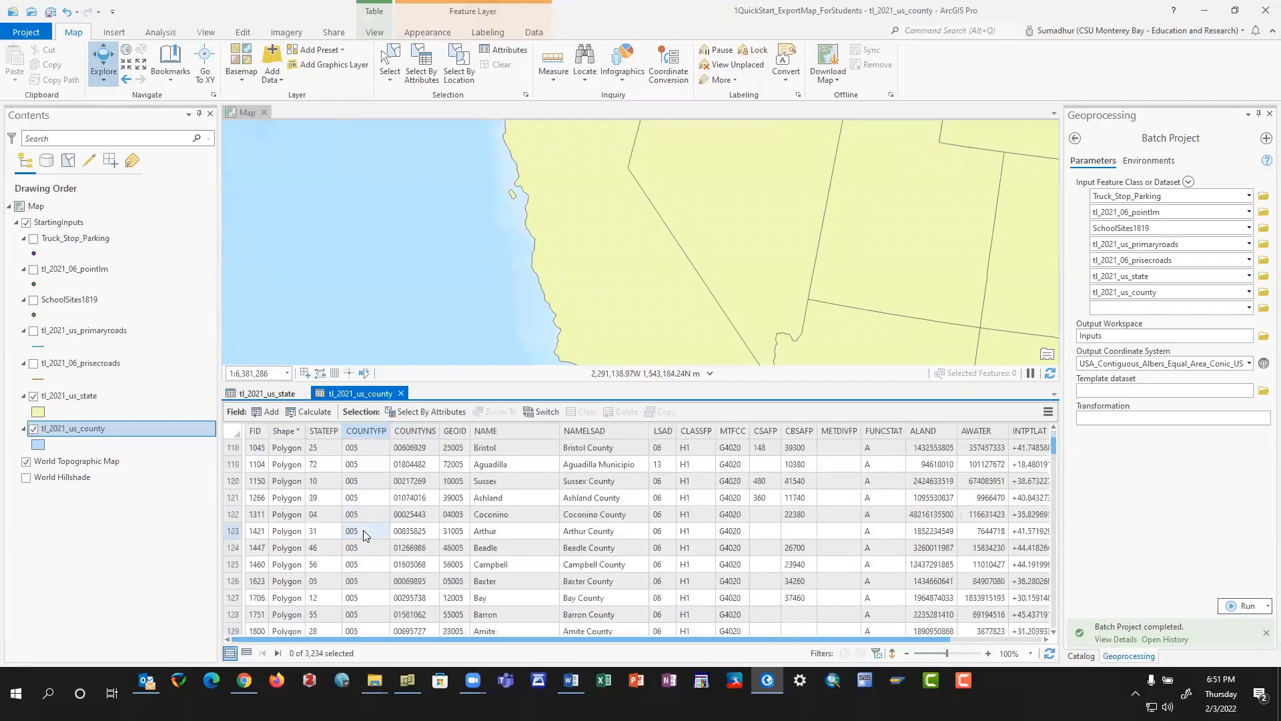
scroll(365, 535, "up", 20)
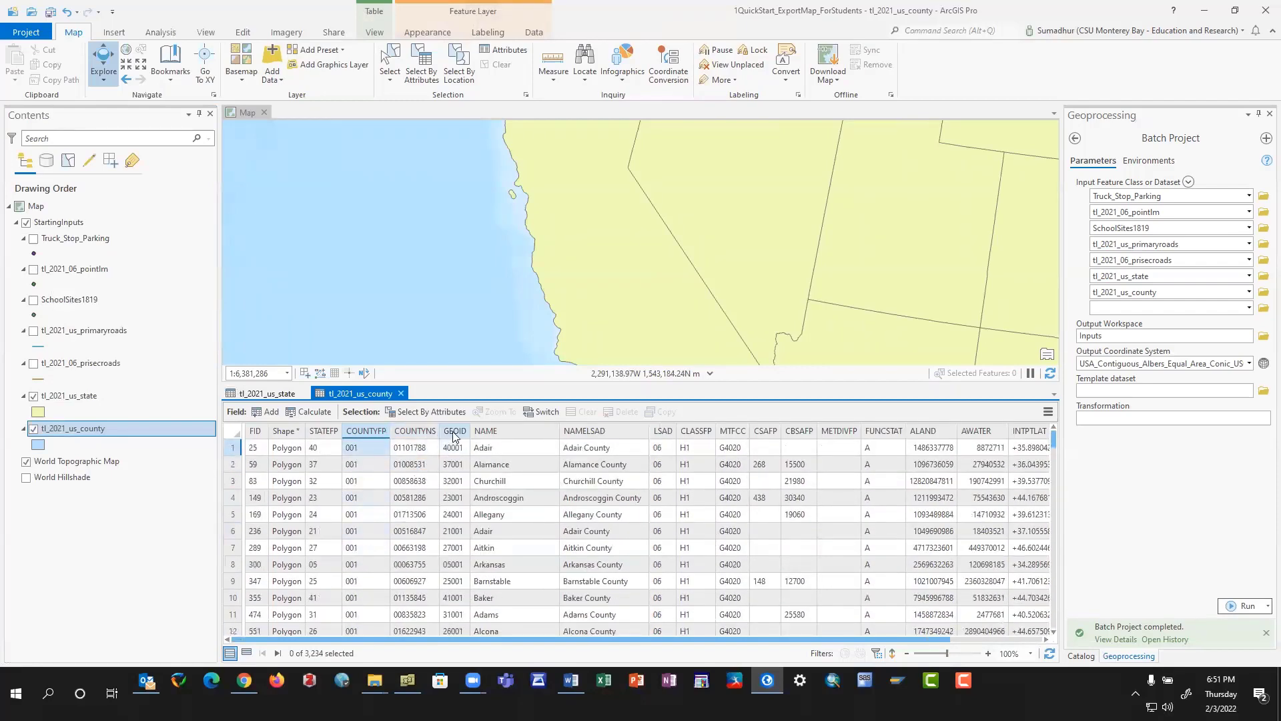
Sort the tl_2021_us_county table by STATEFP in ascending order and locate the records with STATEFP 06.
right_click(318, 431)
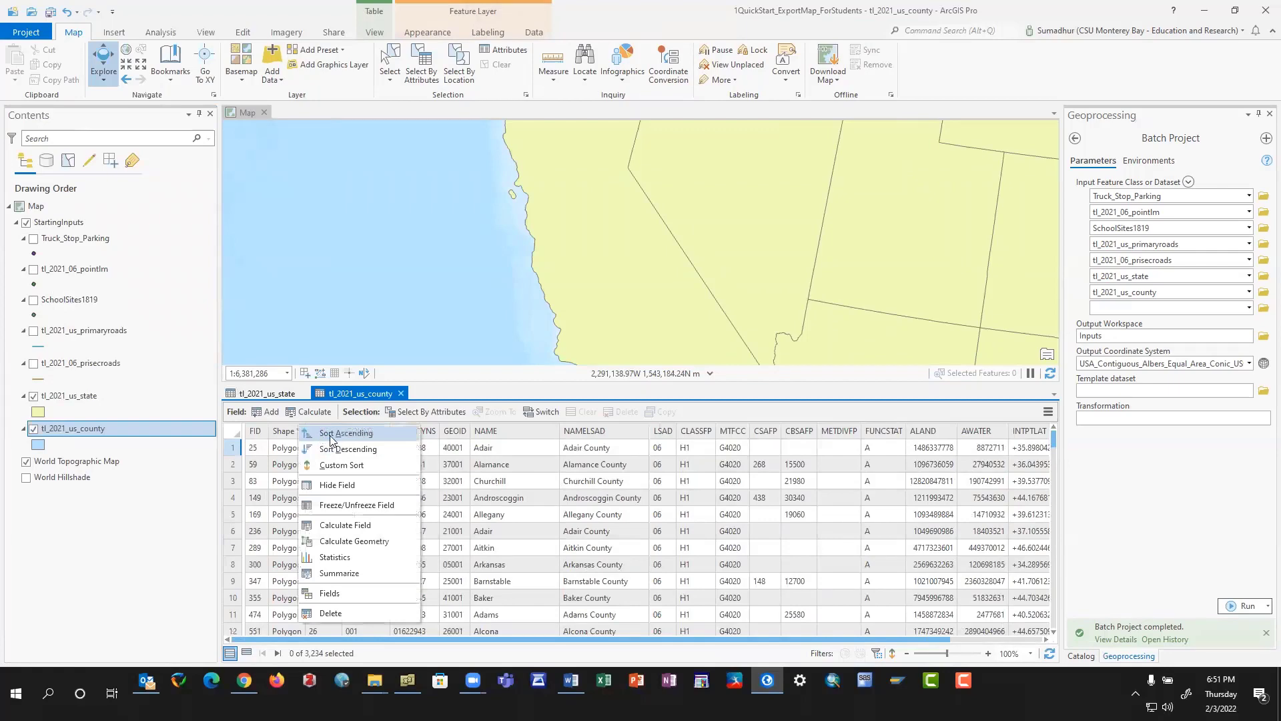
left_click(339, 443)
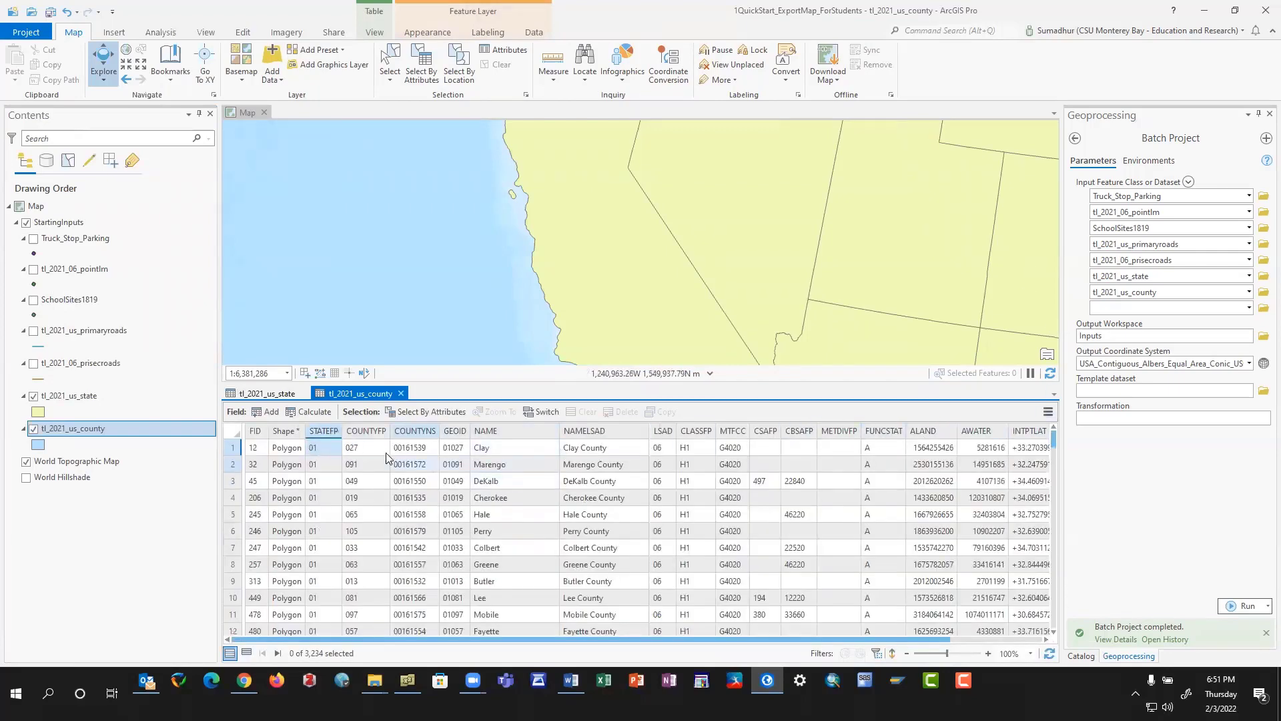
scroll(337, 565, "down", 20)
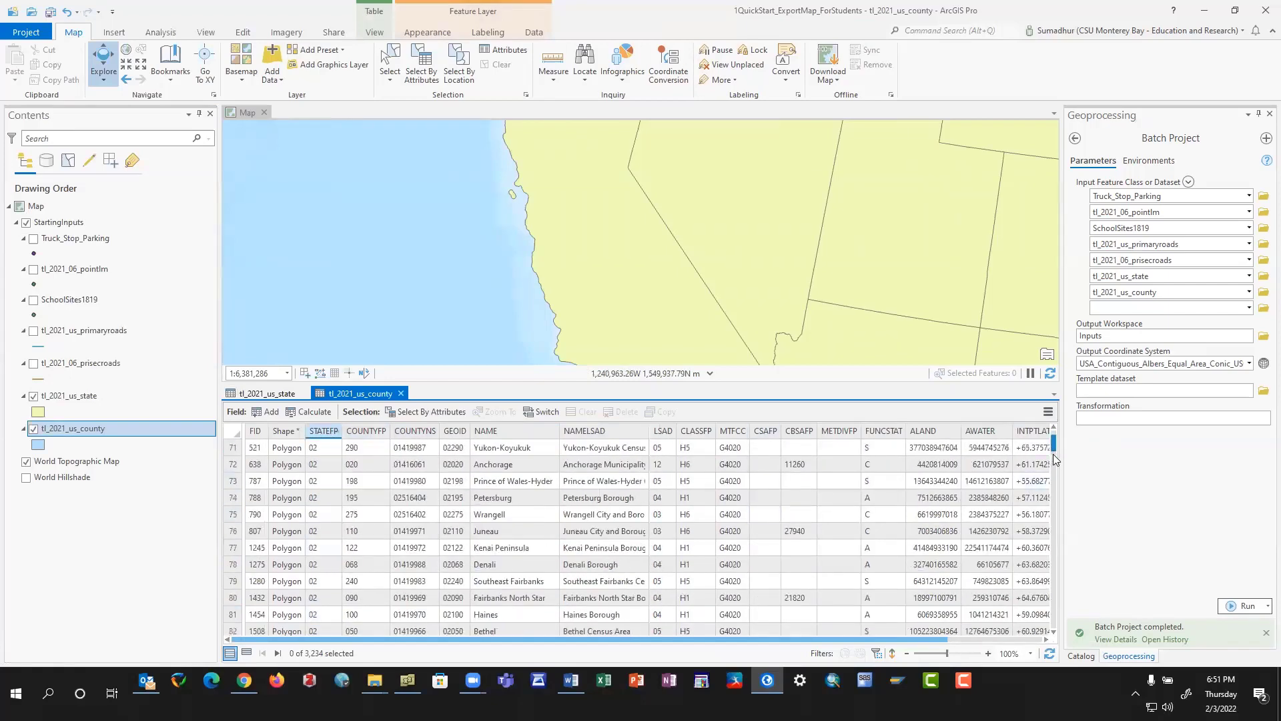
mouse_move(1054, 442)
left_mouse_down()
mouse_move(1053, 504)
mouse_move(1047, 454)
left_mouse_up()
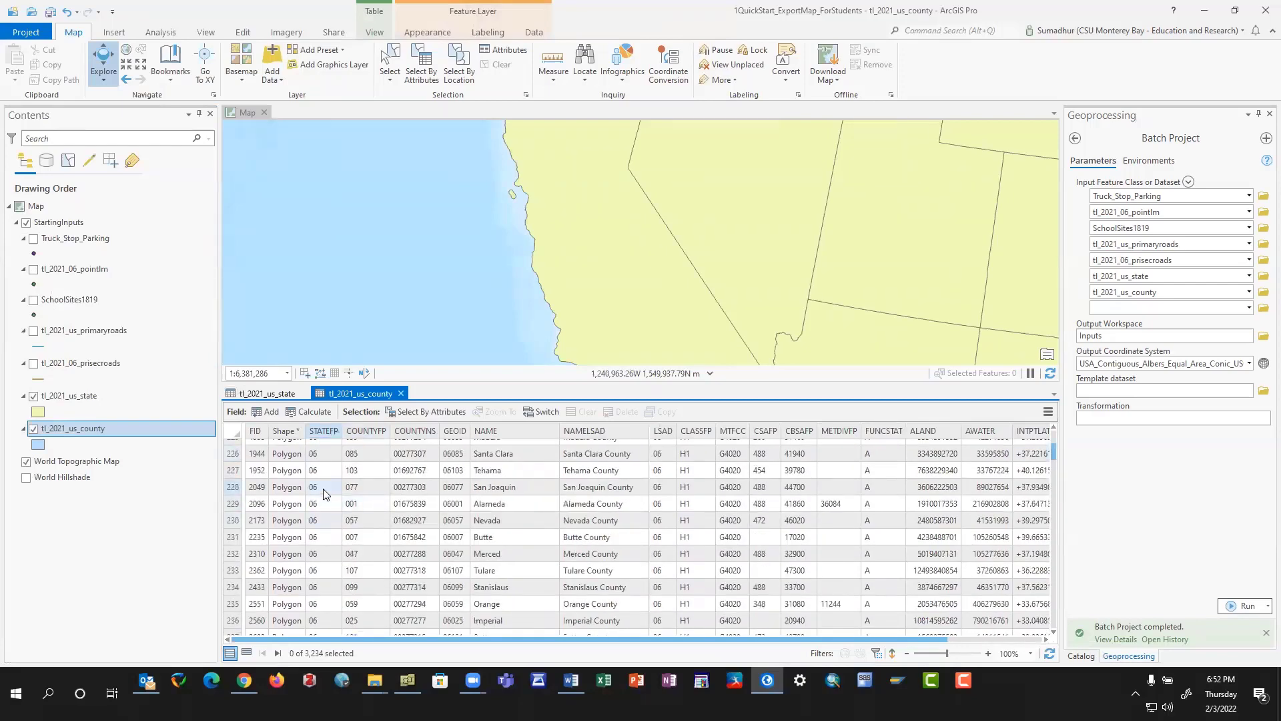
Examine the county names and GEOID values in the STATEFP 06 records of the tl_2021_us_county table.
scroll(471, 561, "down", 2)
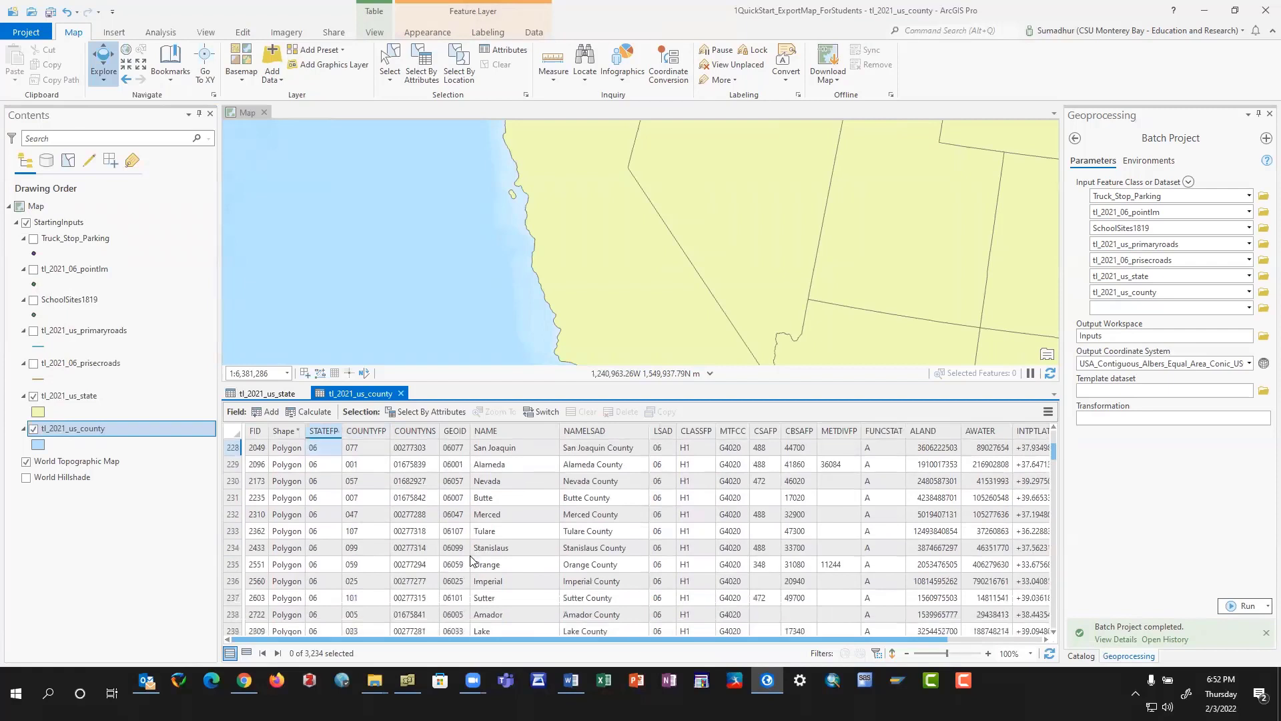
scroll(474, 562, "down", 3)
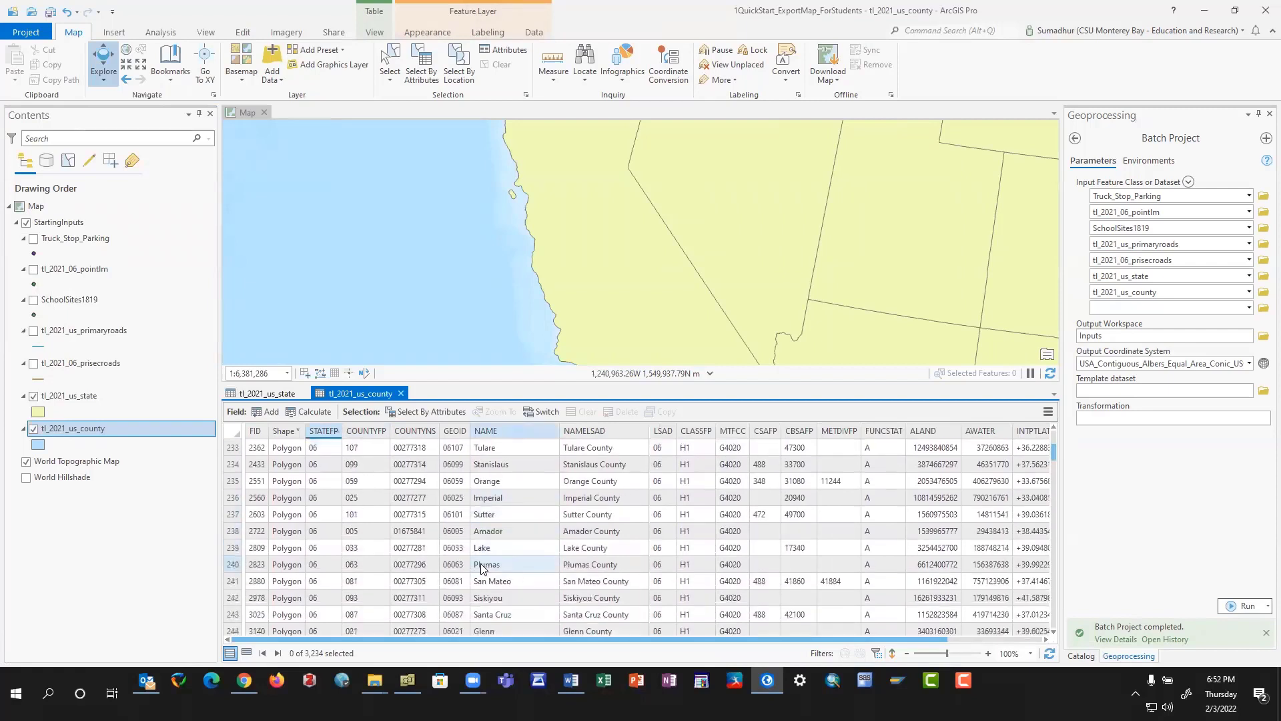
scroll(481, 563, "down", 5)
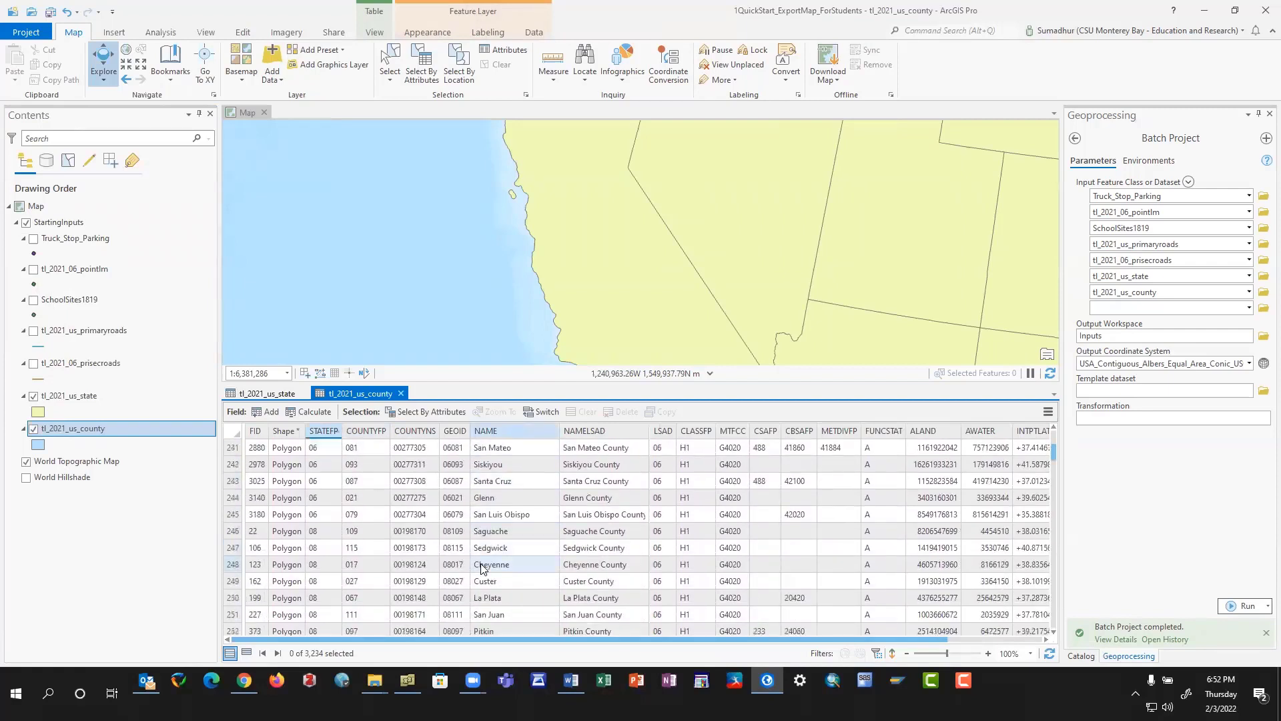
scroll(483, 568, "down", 1)
scroll(483, 567, "up", 8)
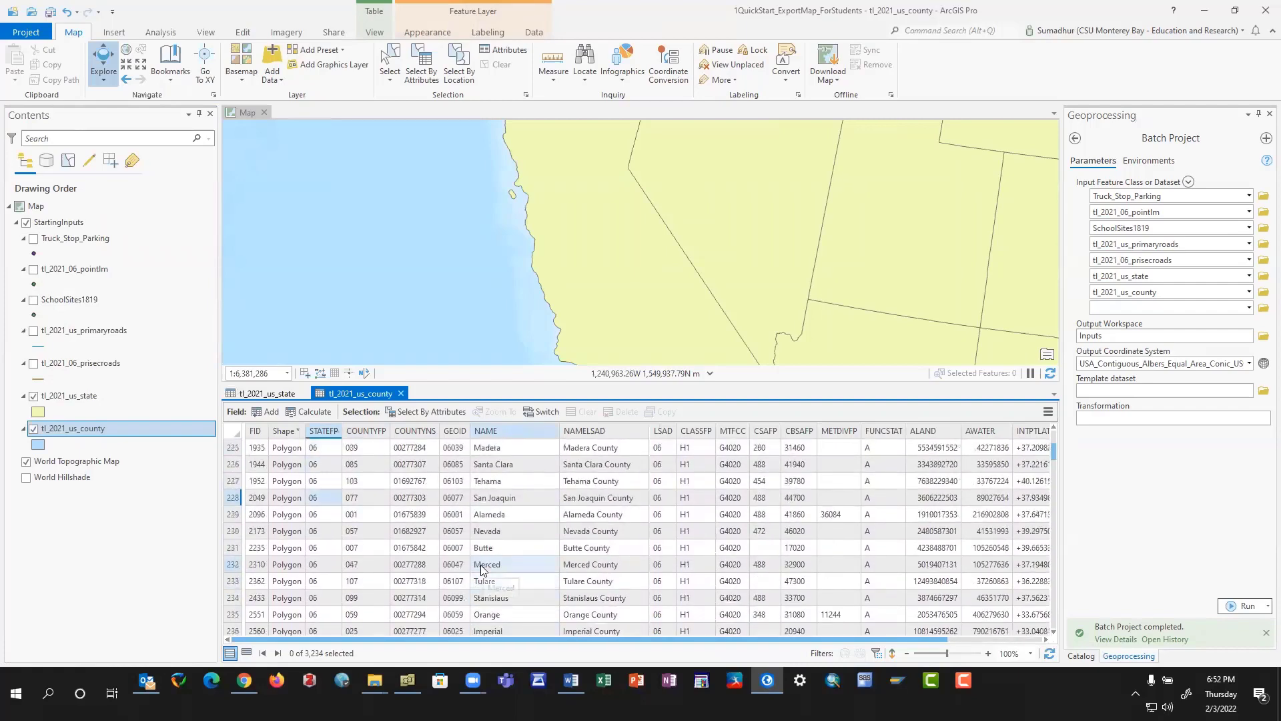
scroll(483, 568, "up", 5)
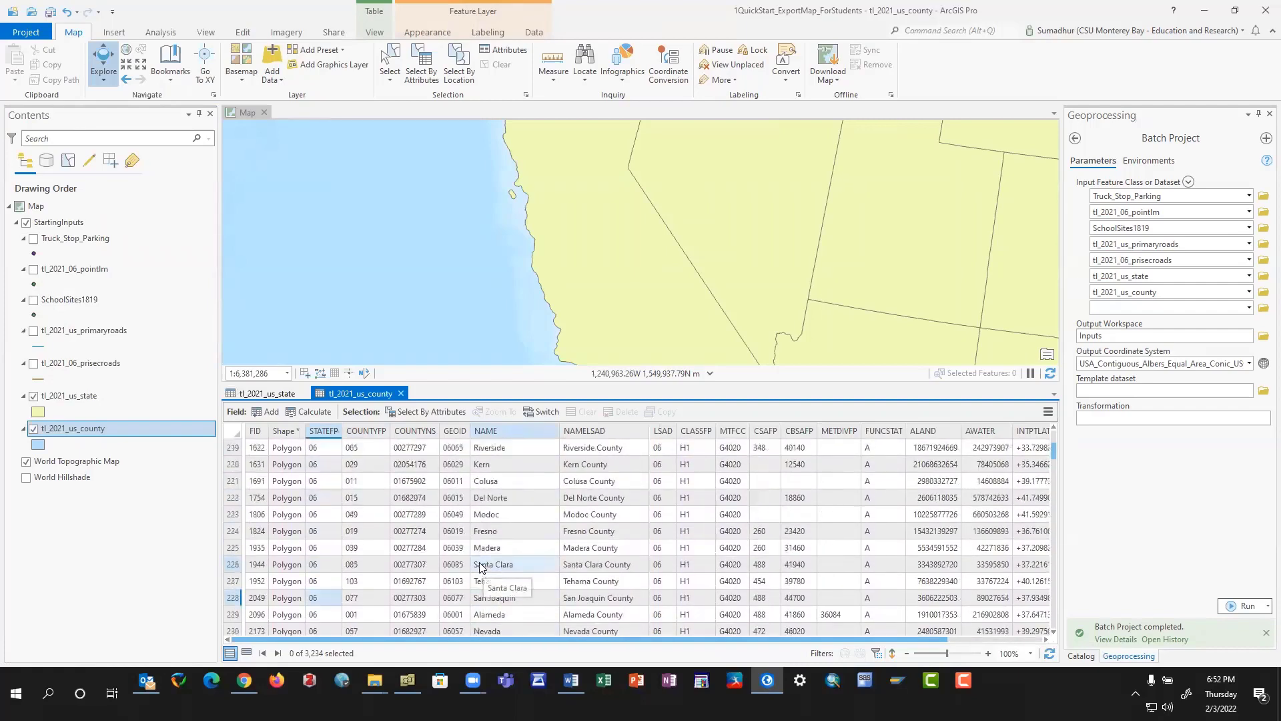
scroll(508, 514, "up", 2)
scroll(509, 513, "up", 3)
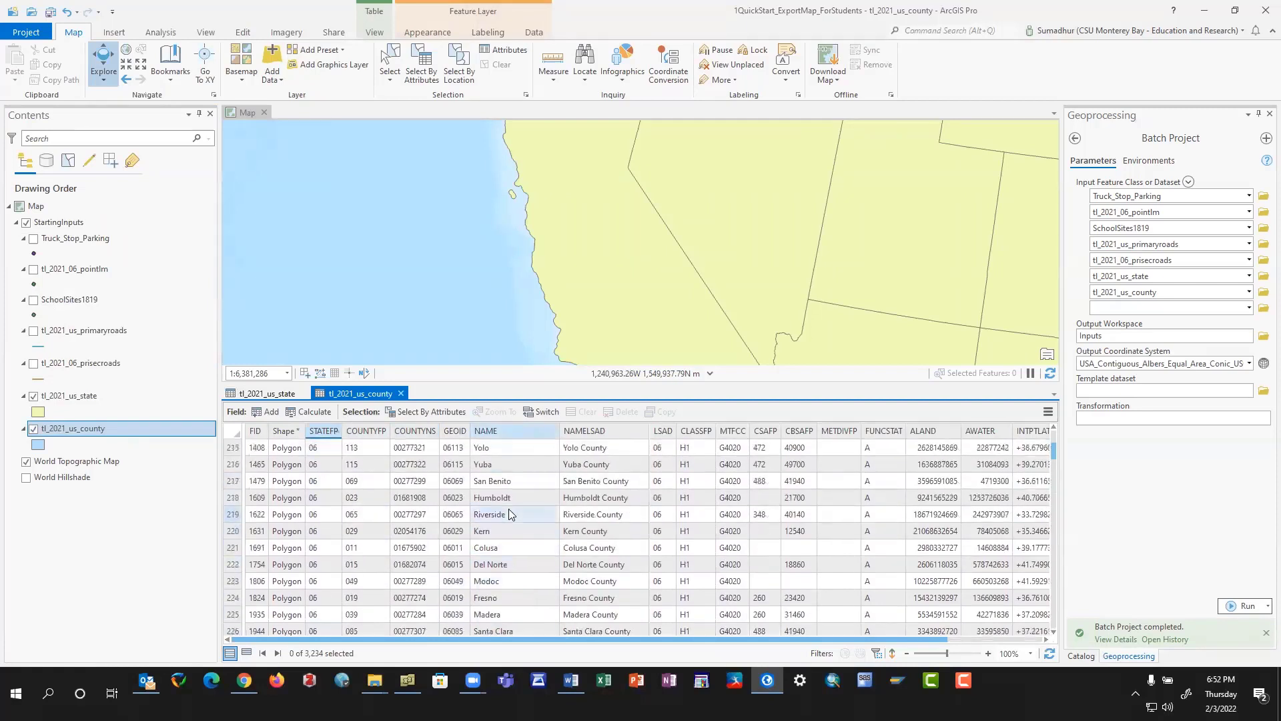
scroll(508, 514, "up", 4)
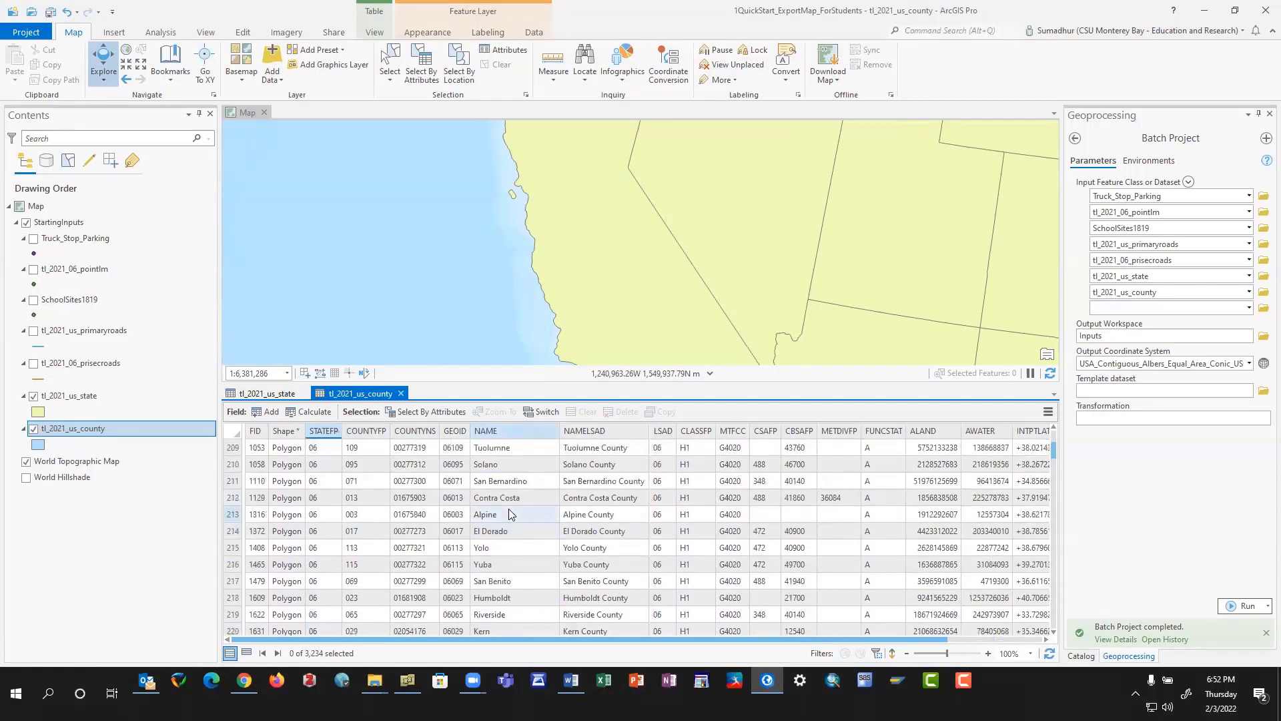
Close the tl_2021_us_county and tl_2021_us_state attribute tables.
scroll(508, 514, "up", 1)
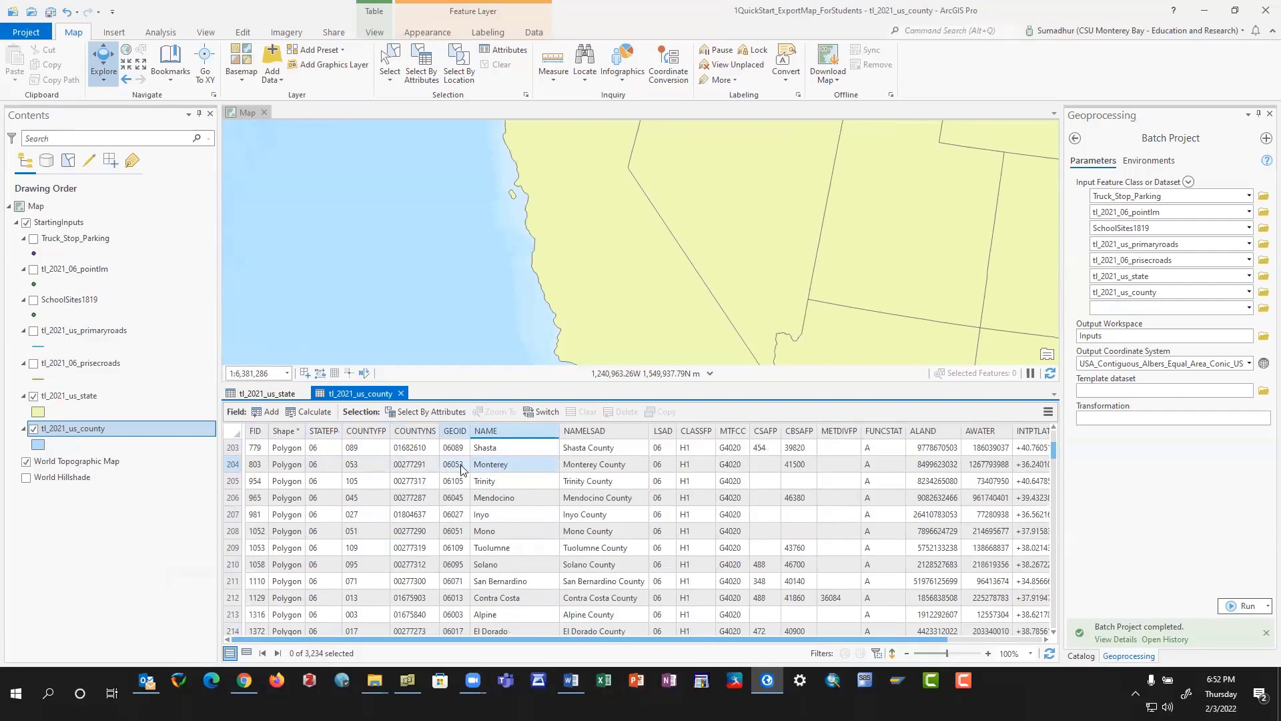
left_click(401, 394)
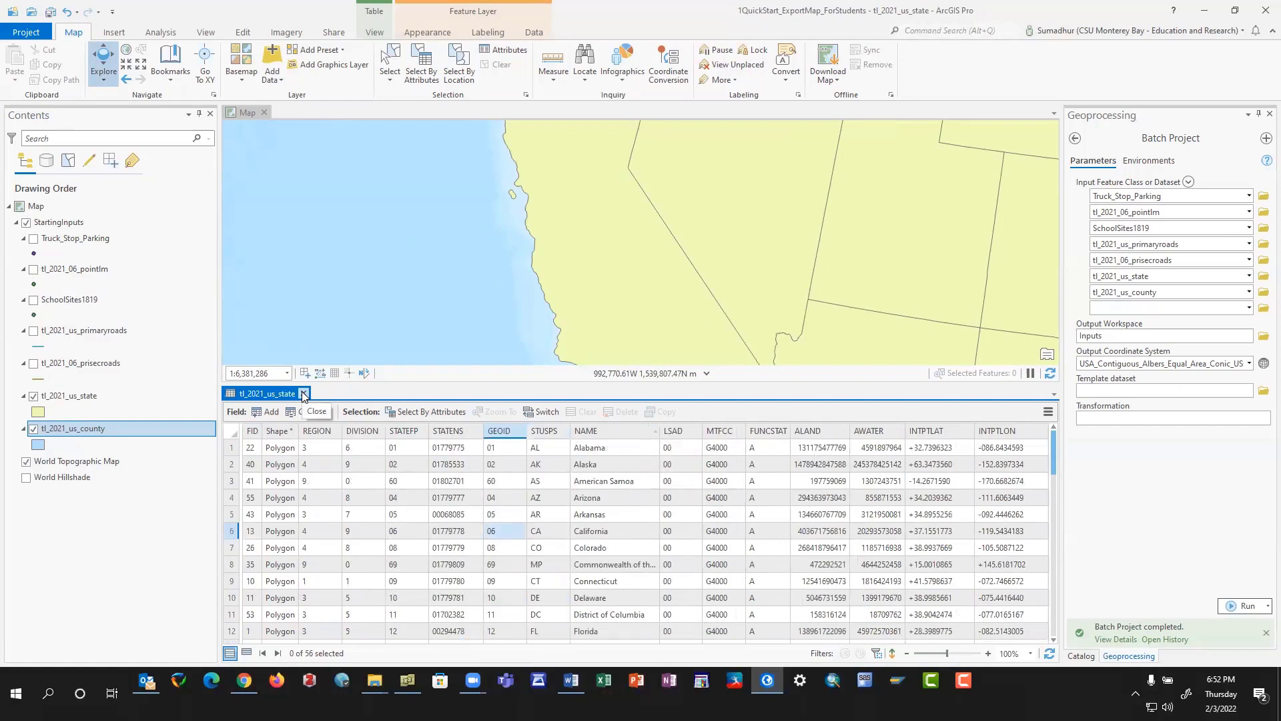
left_click(303, 393)
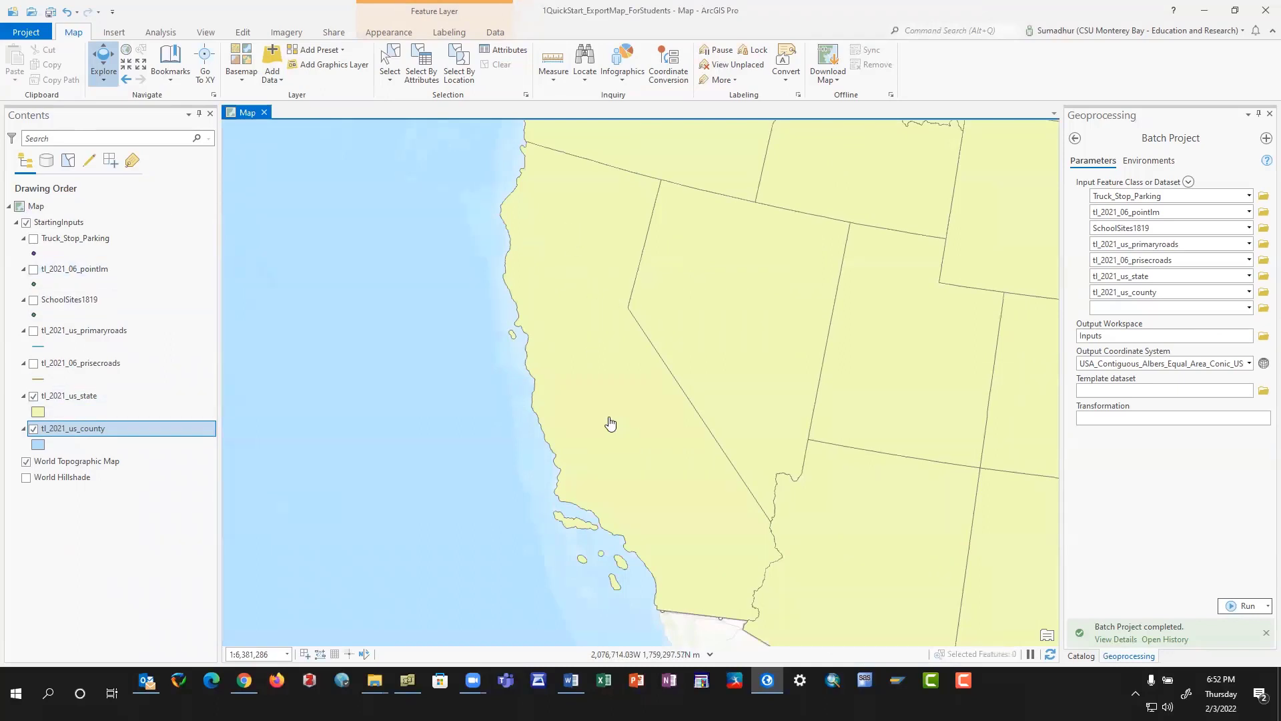
right_click(85, 430)
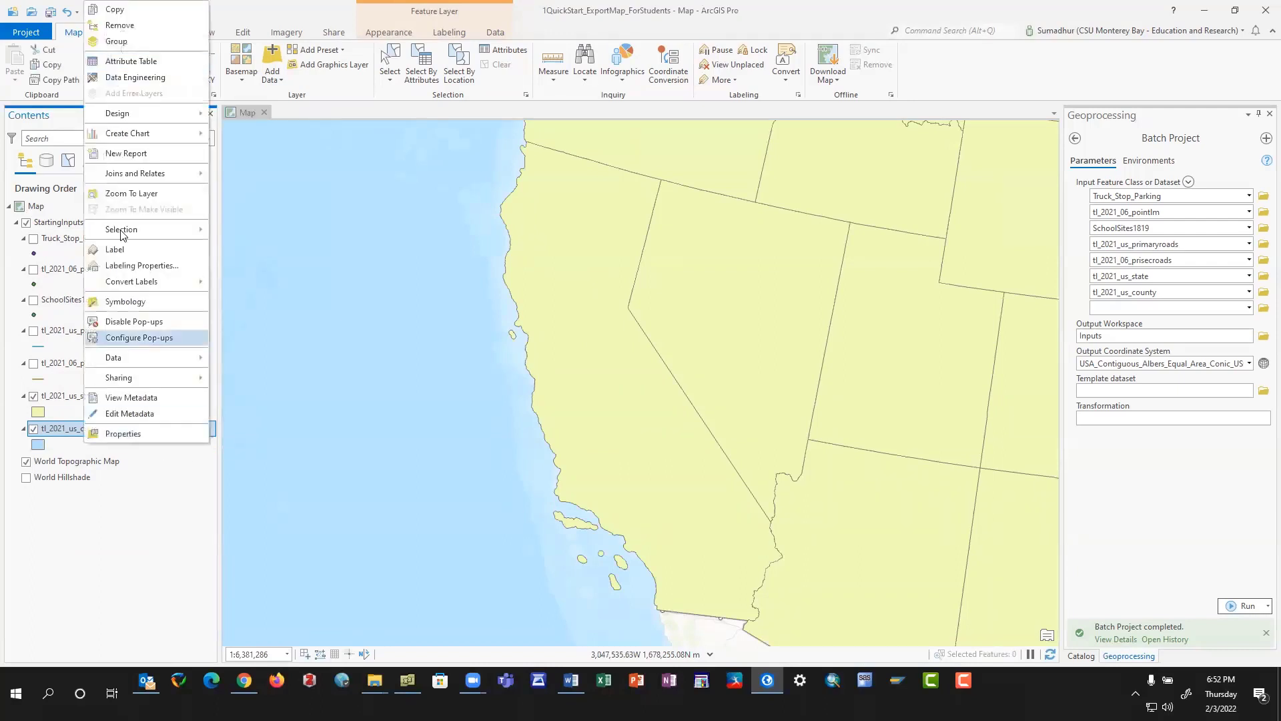
left_click(128, 12)
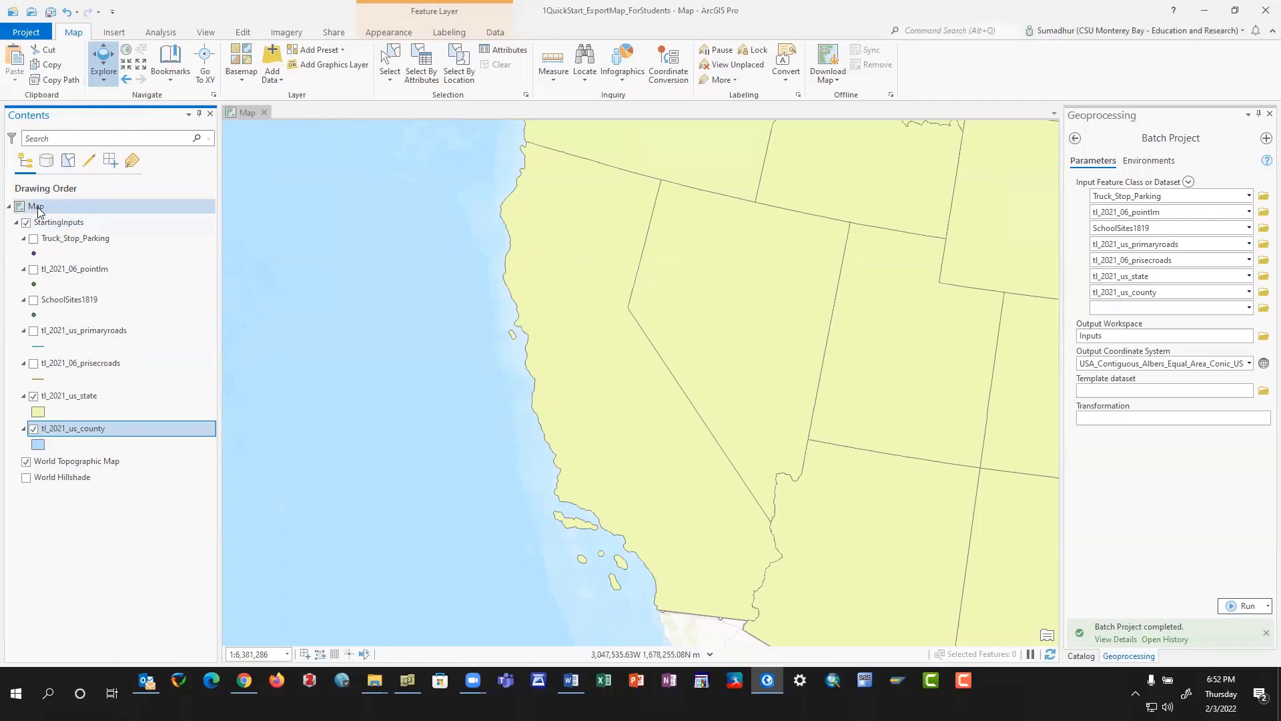
right_click(65, 228)
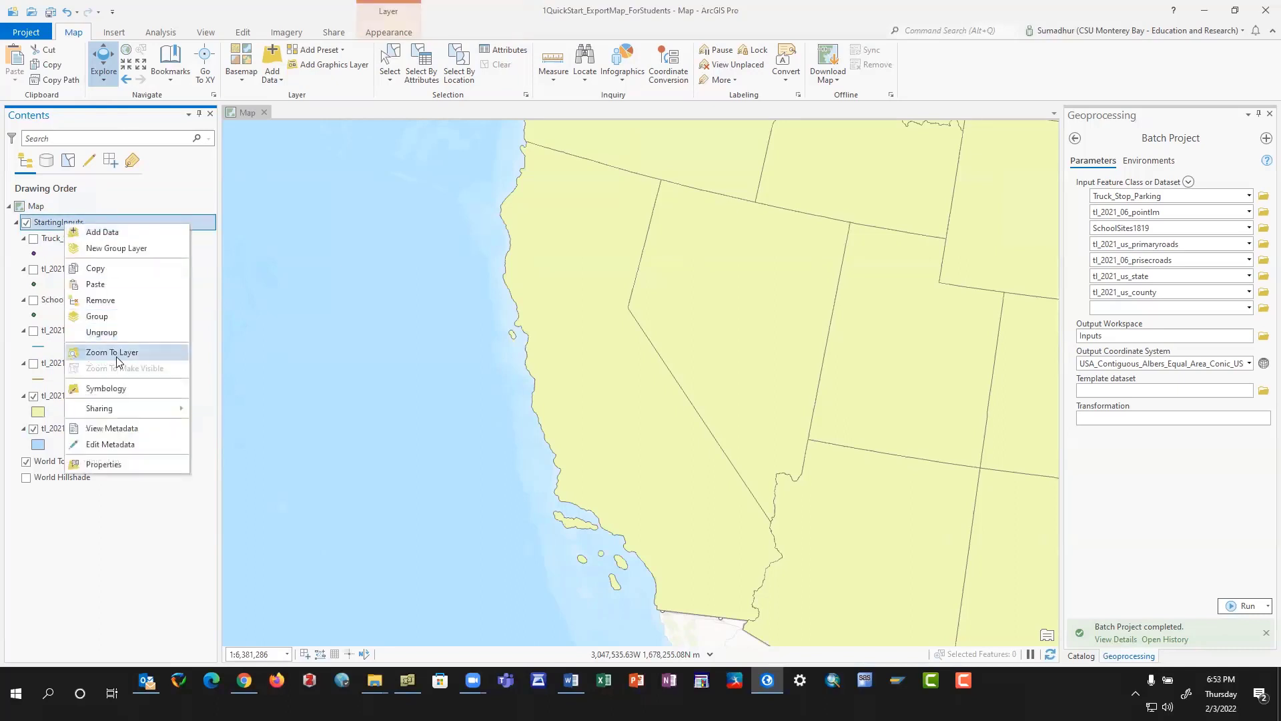
left_click(108, 286)
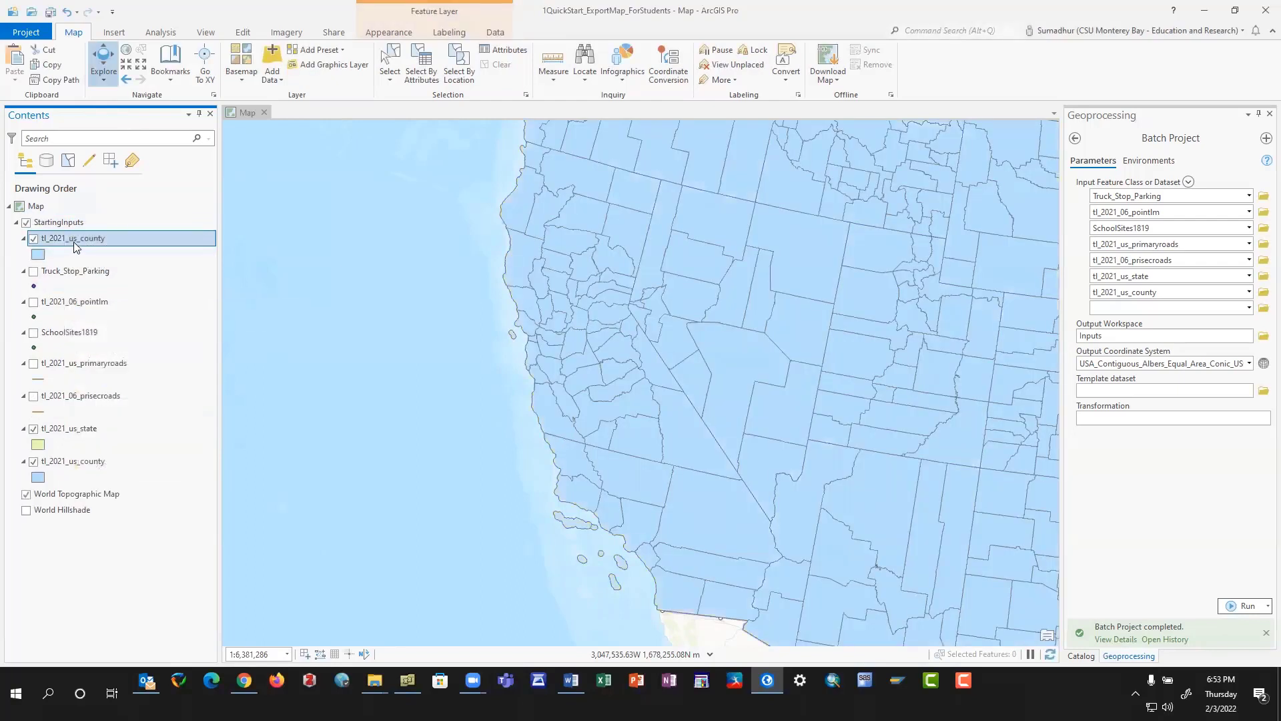
left_click(77, 242)
left_click(131, 258)
left_click(89, 238)
key("Delete")
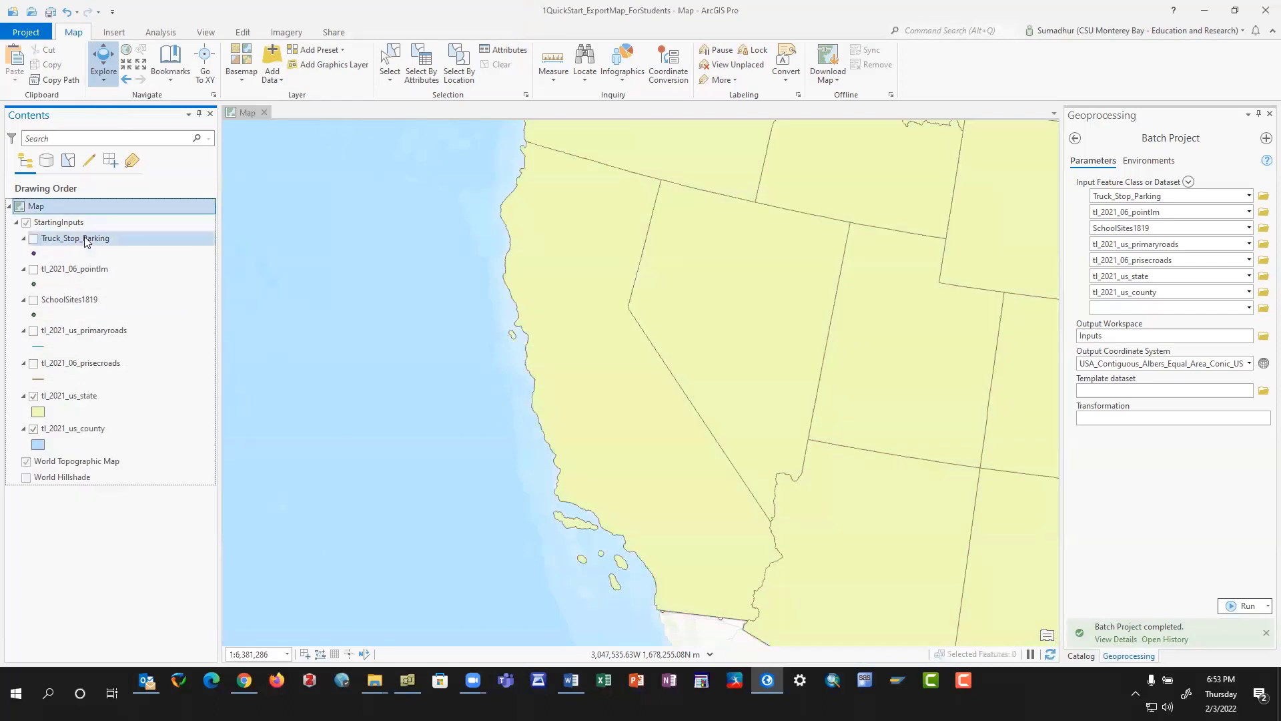
Paste a copy of the tl_2021_us_state layer into the StartingInputs group and place it directly above the original state layer.
left_click(85, 399)
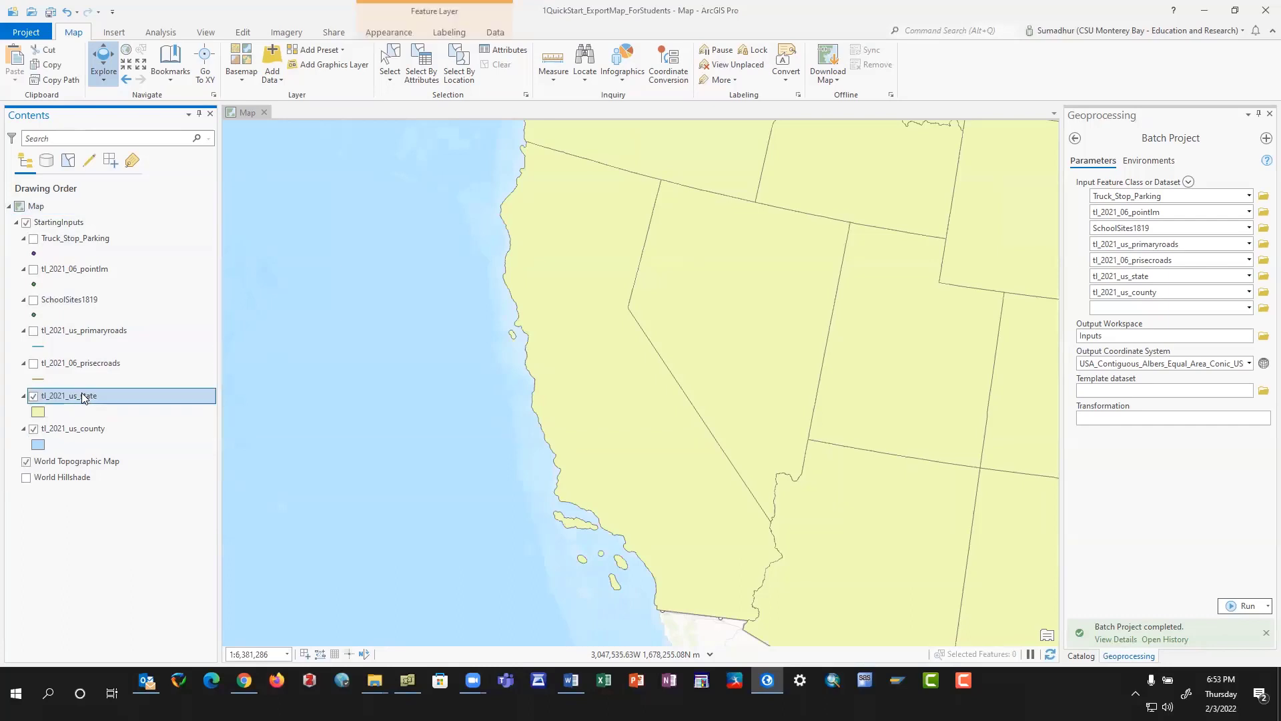
right_click(85, 398)
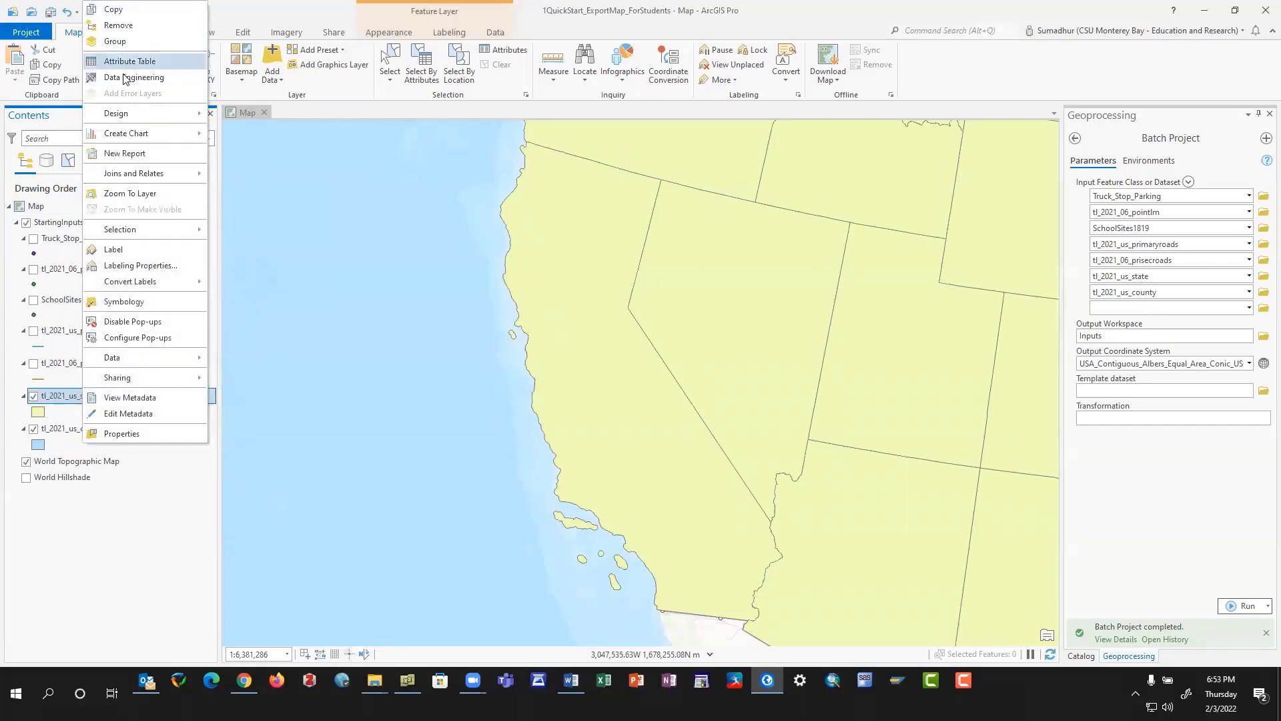
left_click(112, 11)
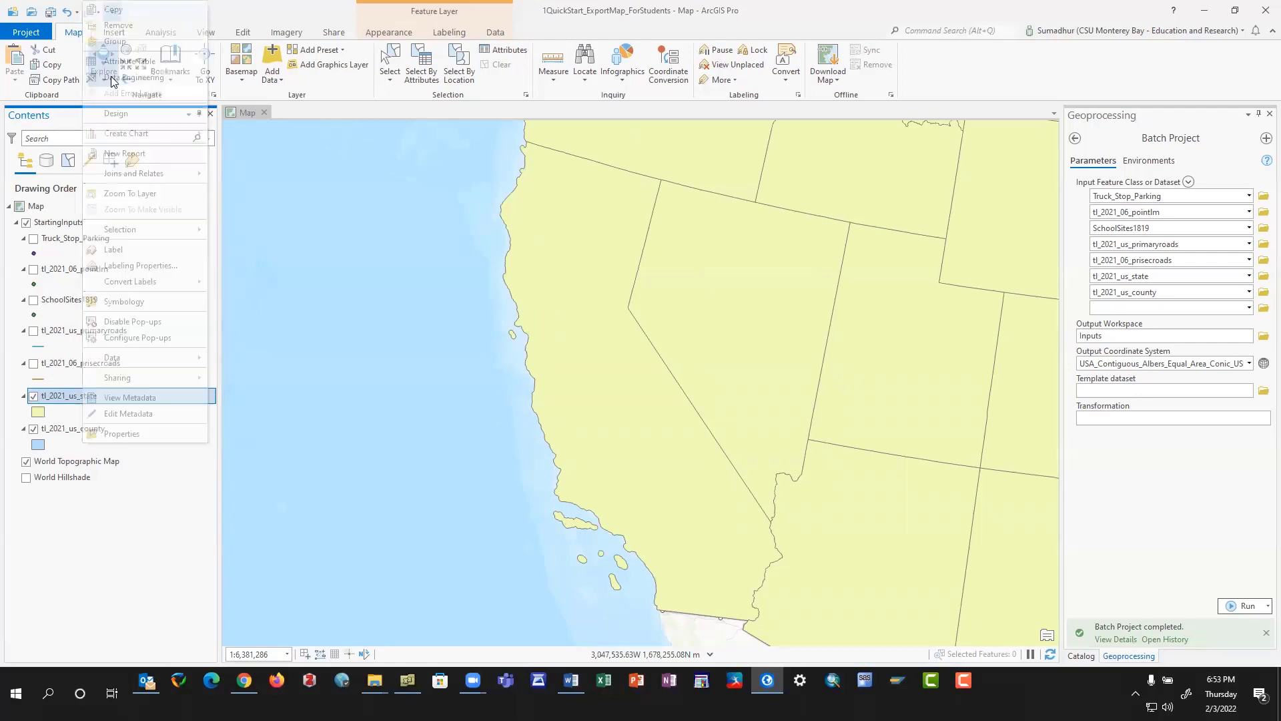
right_click(57, 222)
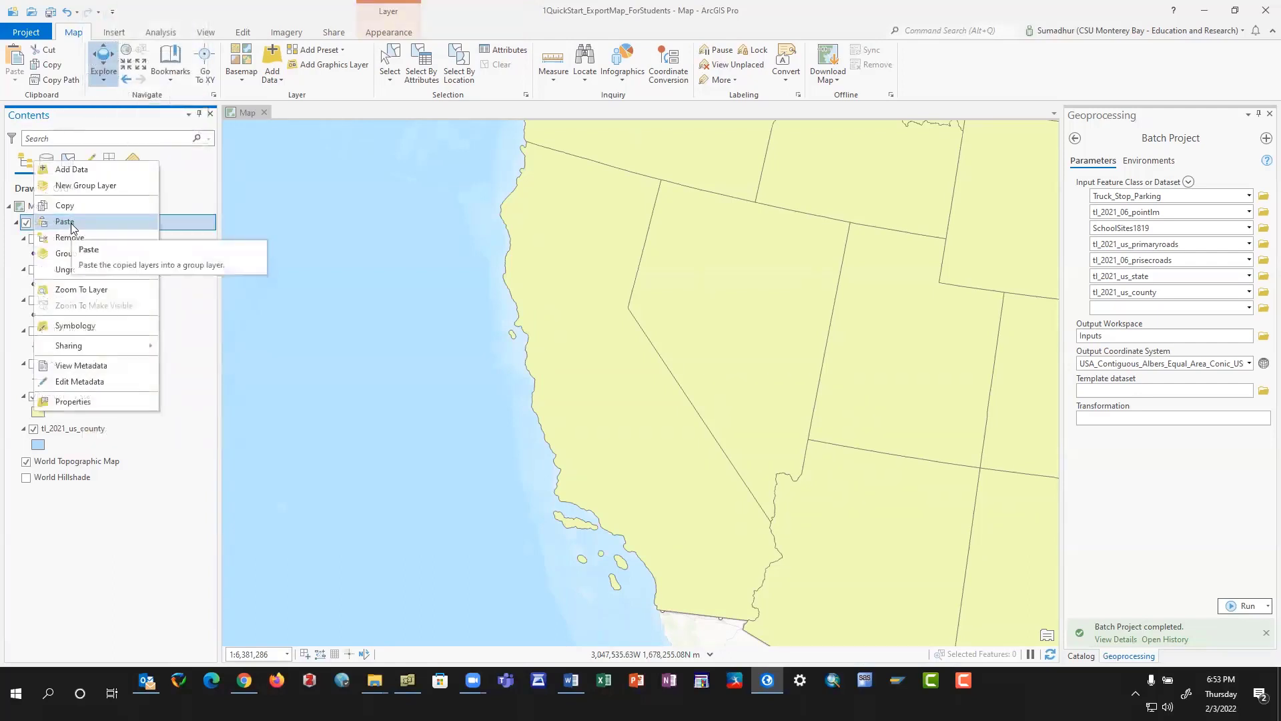
left_click(69, 227)
left_click_drag(100, 347, 100, 414)
Apply the Park symbol with a 1 pt black outline to the upper tl_2021_us_state layer.
left_click(45, 415)
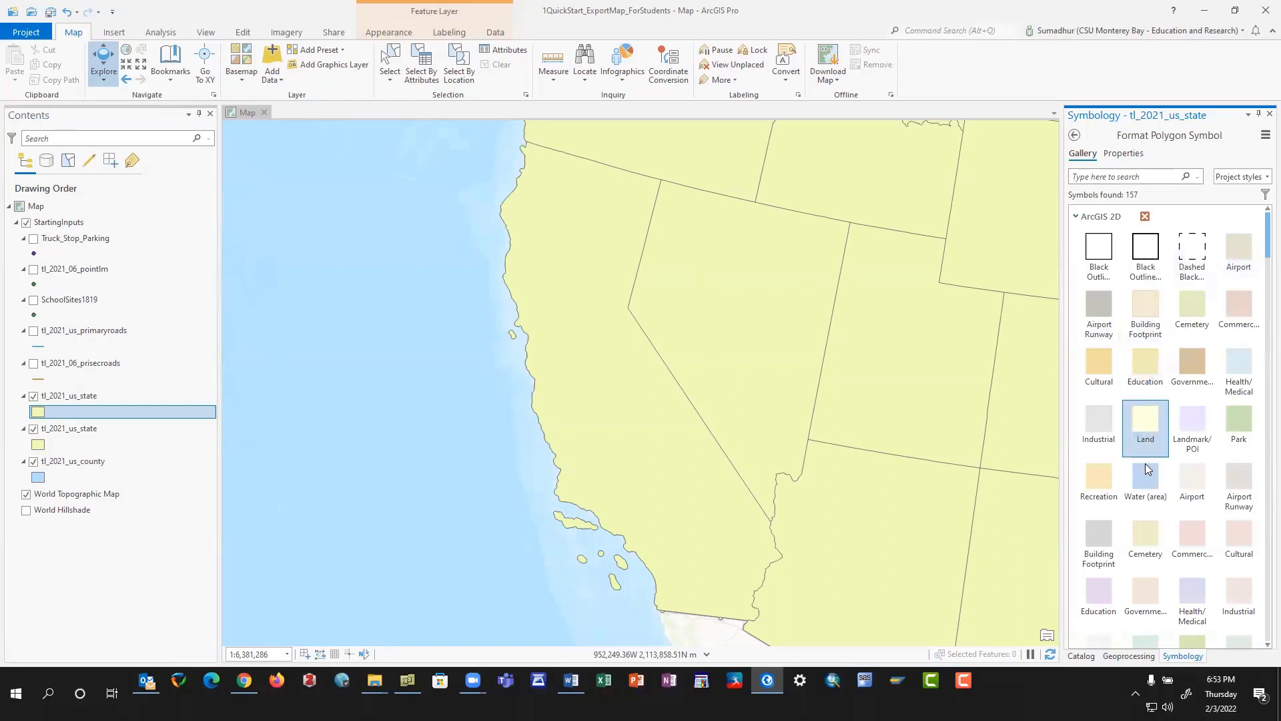
left_click(1239, 421)
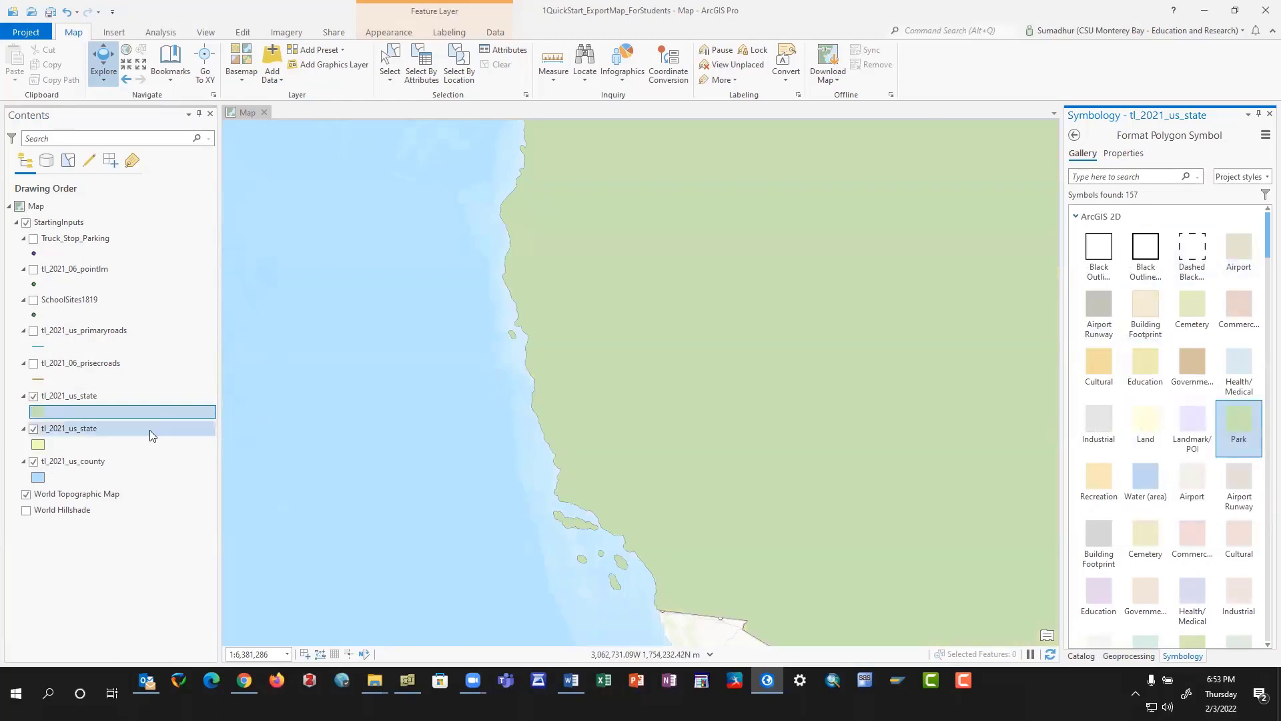
left_click(128, 559)
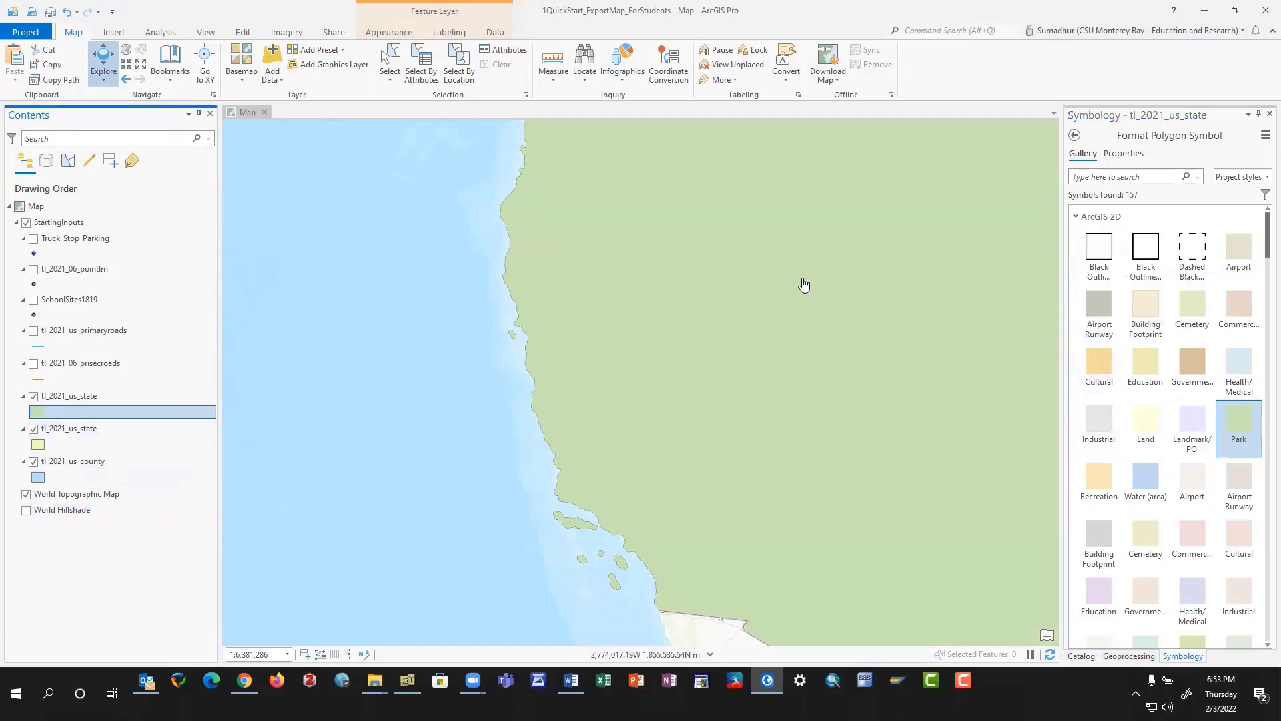
left_click(1125, 153)
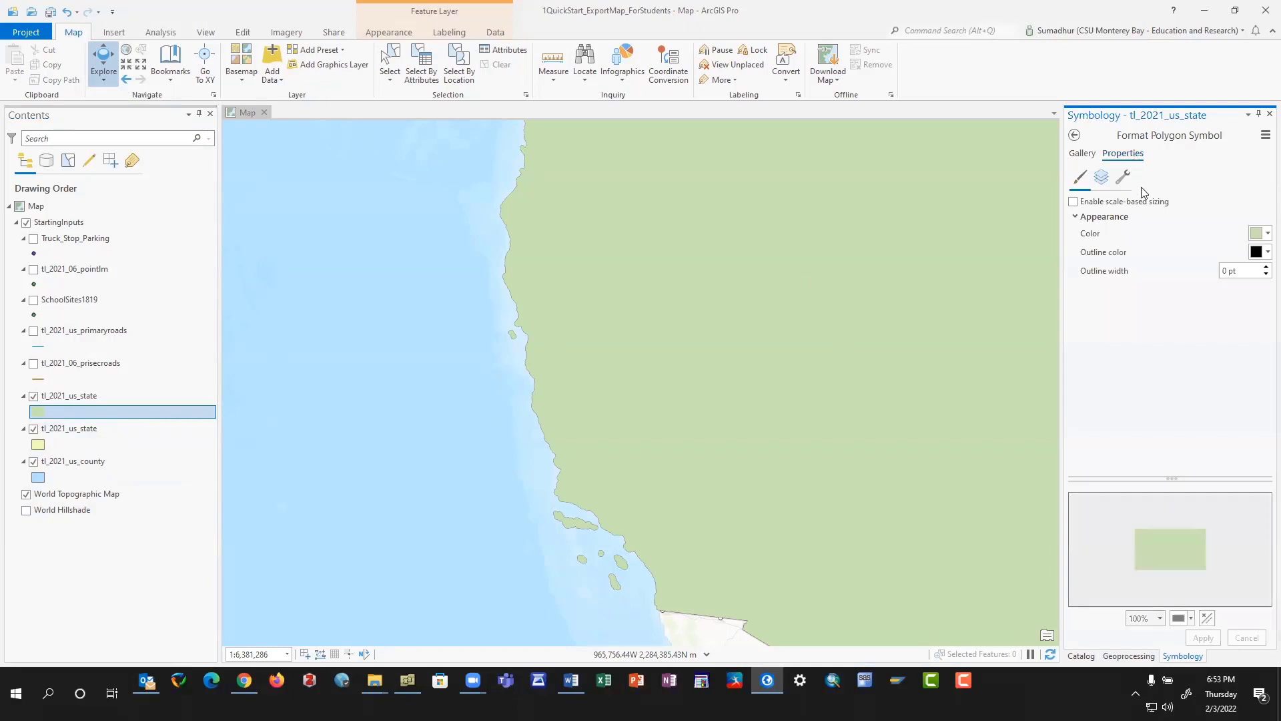
left_click(1264, 267)
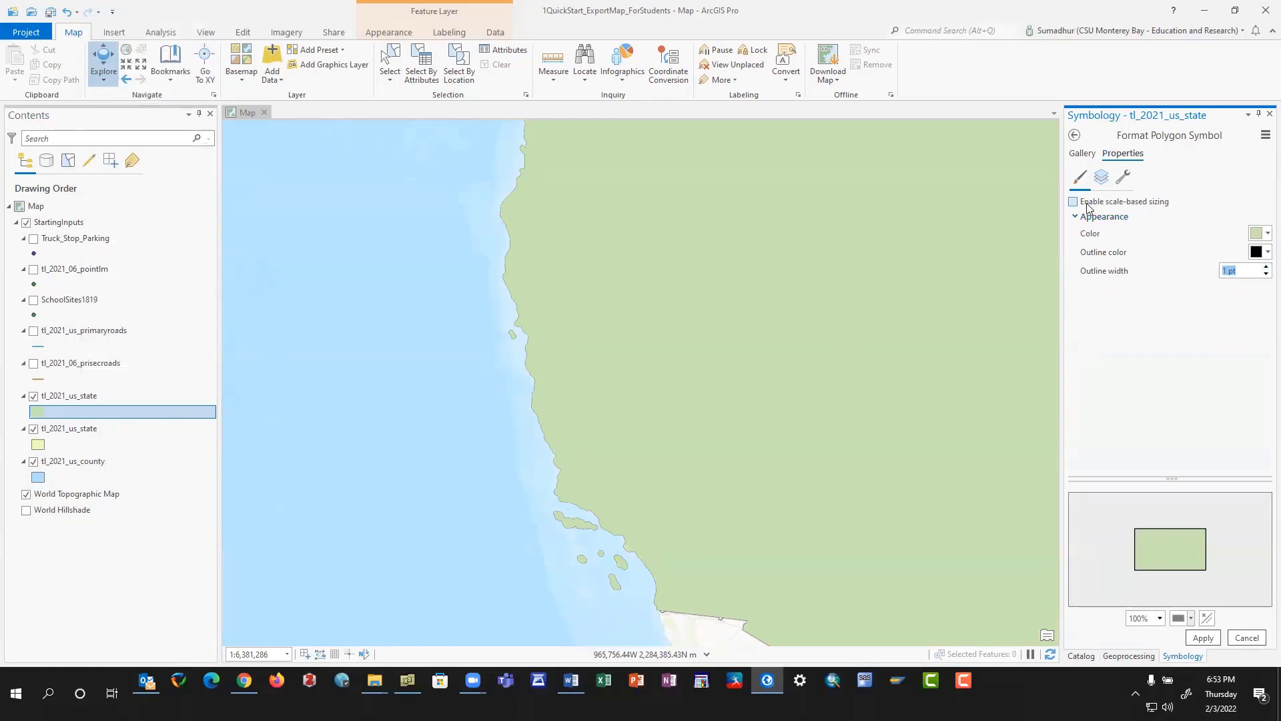
left_click(1203, 638)
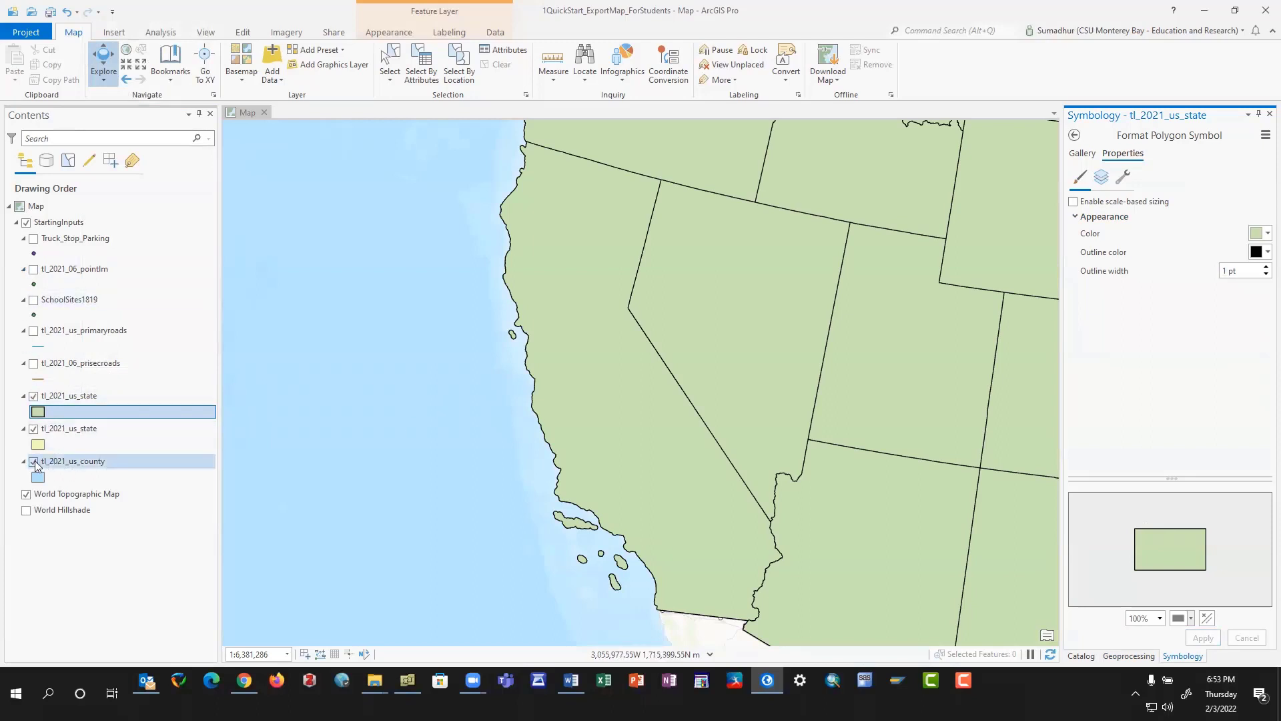
Hide the green tl_2021_us_state layer and check the end of its shapefile path in its source properties.
left_click(70, 428)
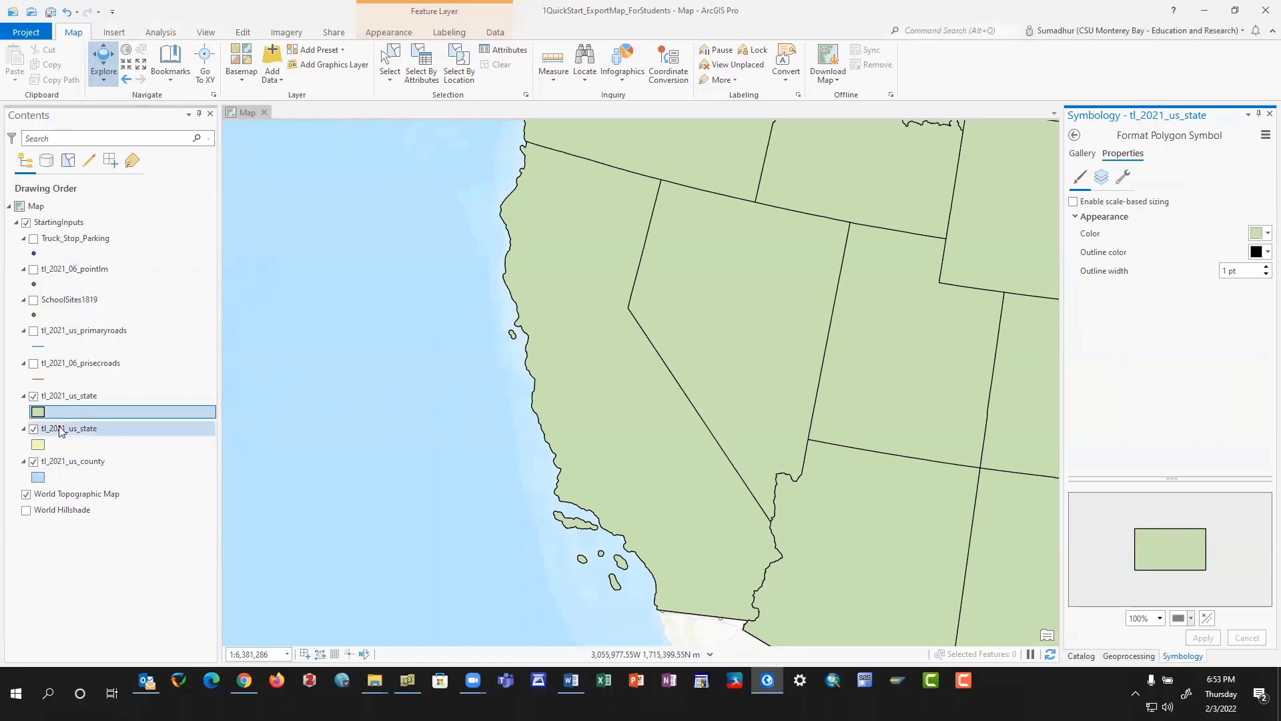
left_click(33, 396)
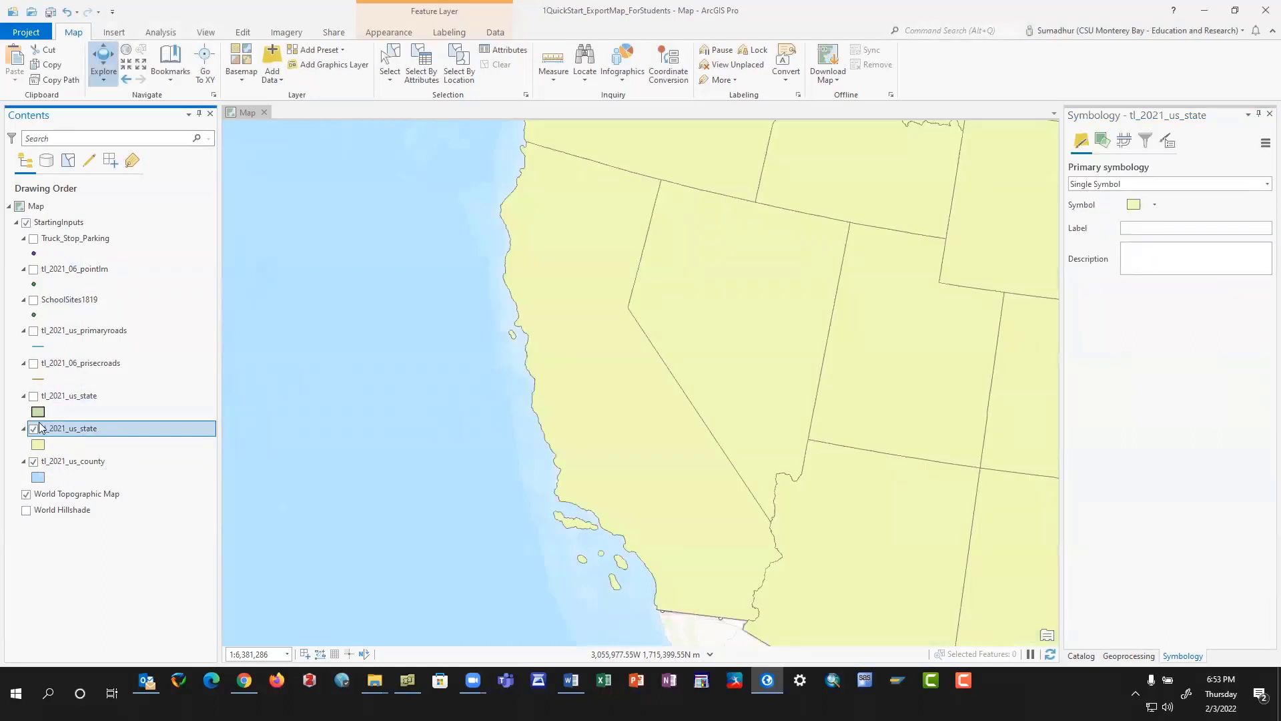
double_click(80, 400)
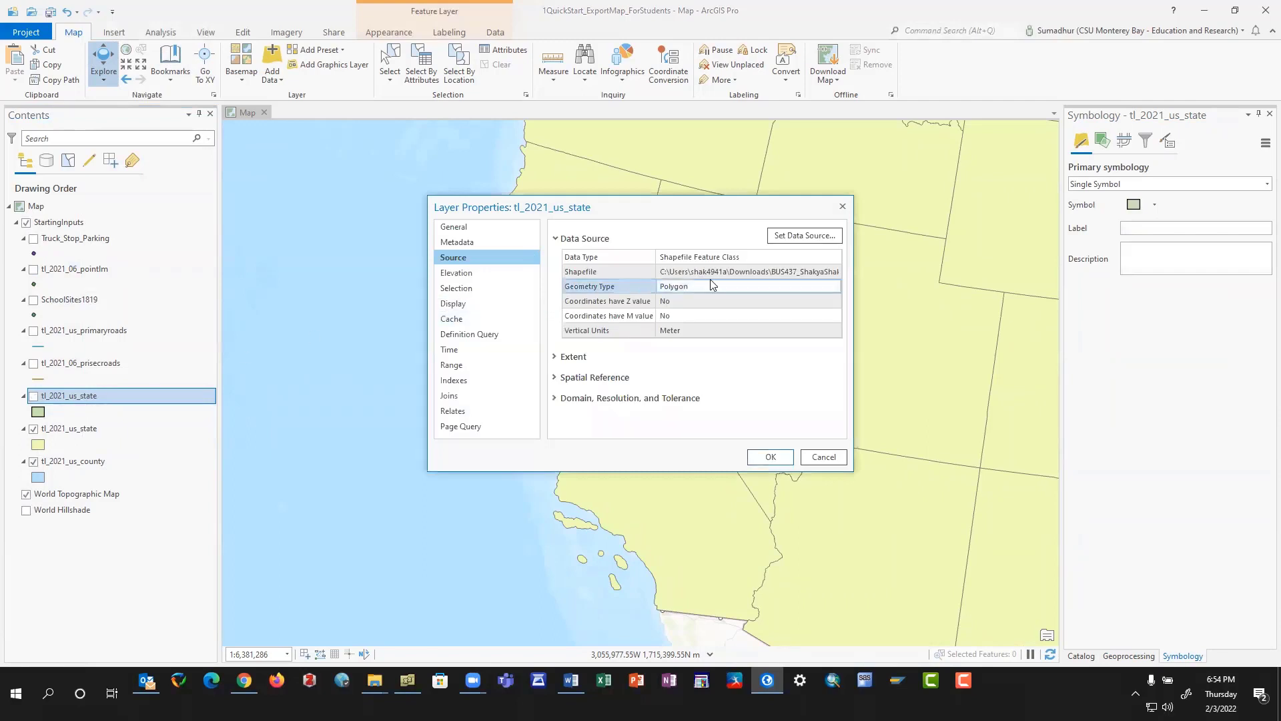
left_click(770, 271)
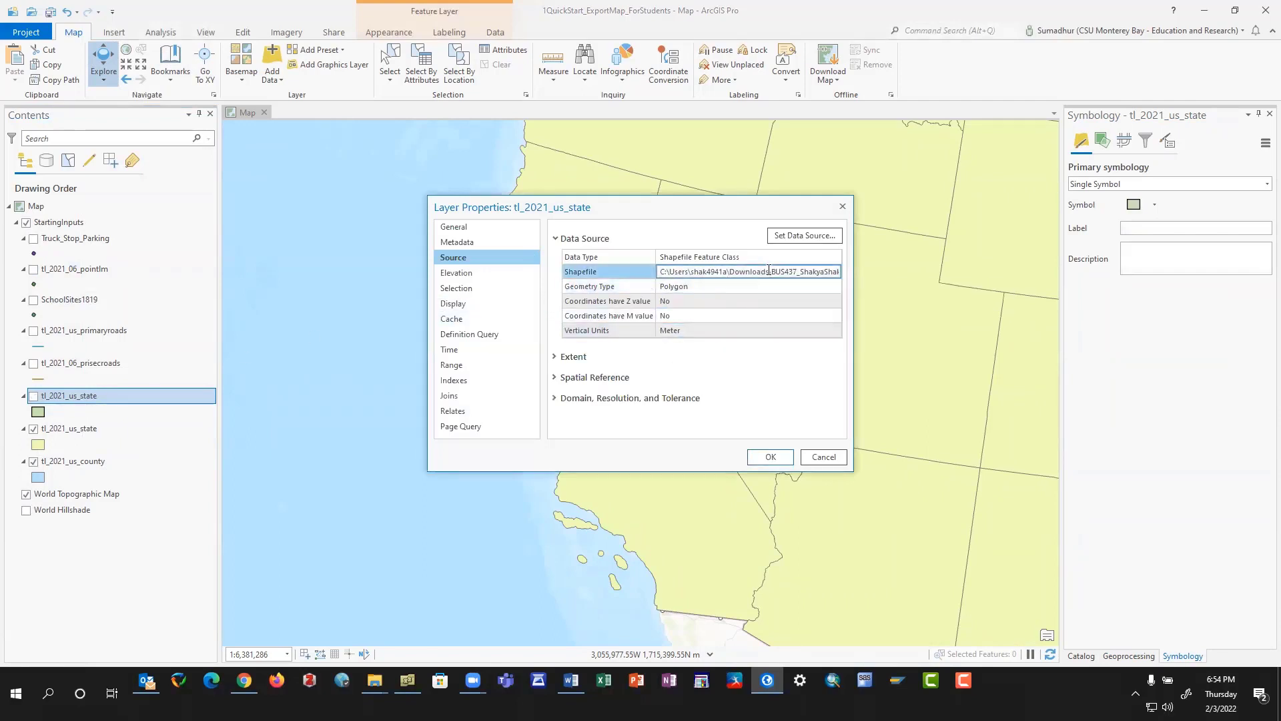
key("End")
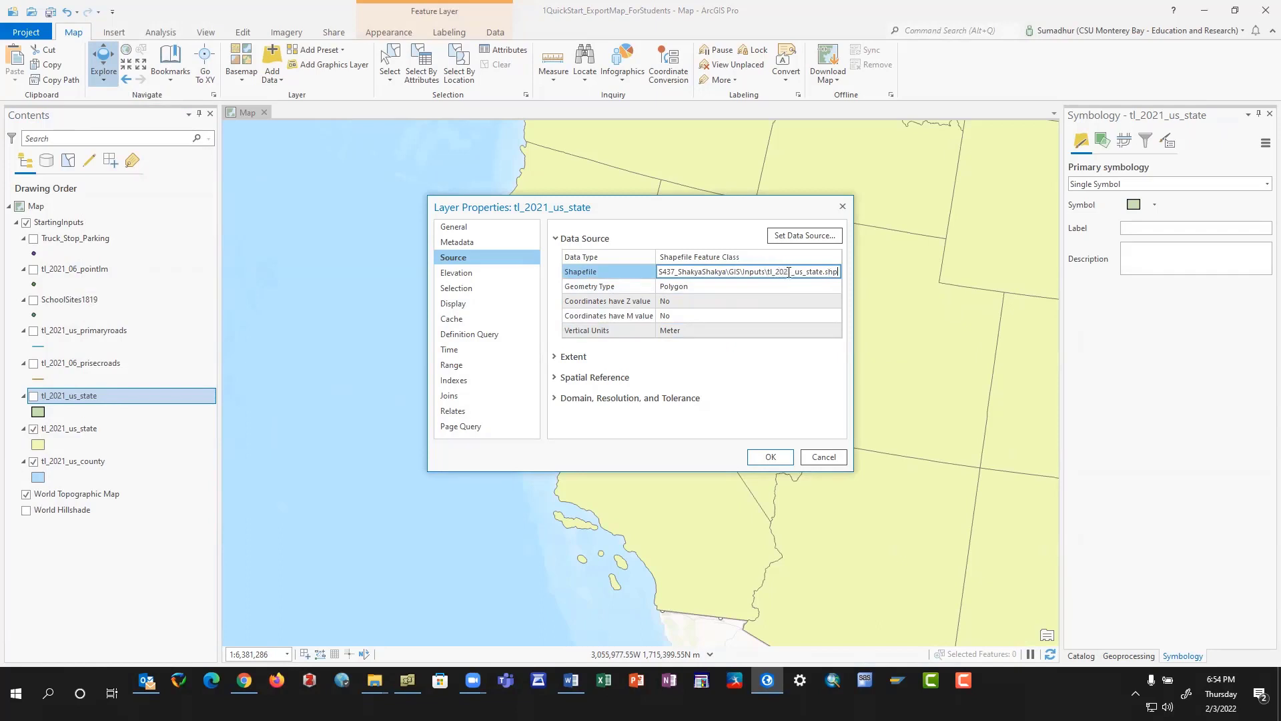
left_click(817, 454)
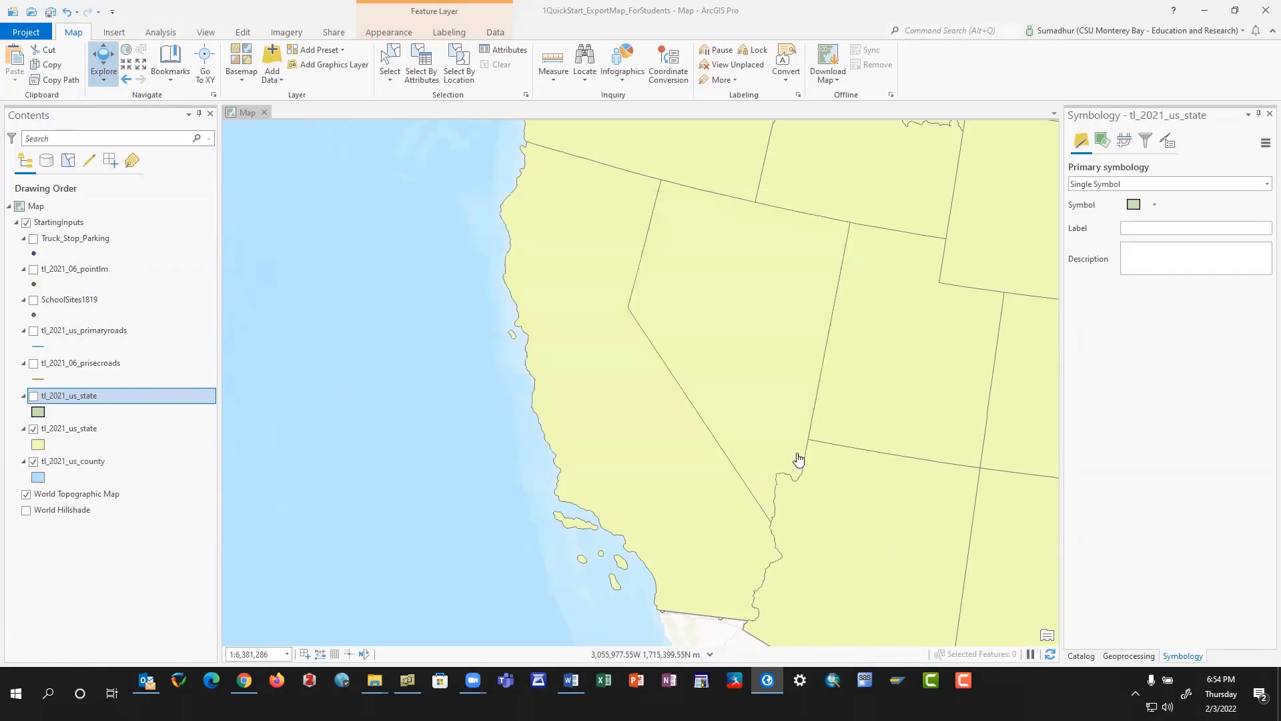
Check the end of the yellow tl_2021_us_state layer's shapefile path in its source properties.
left_click(74, 428)
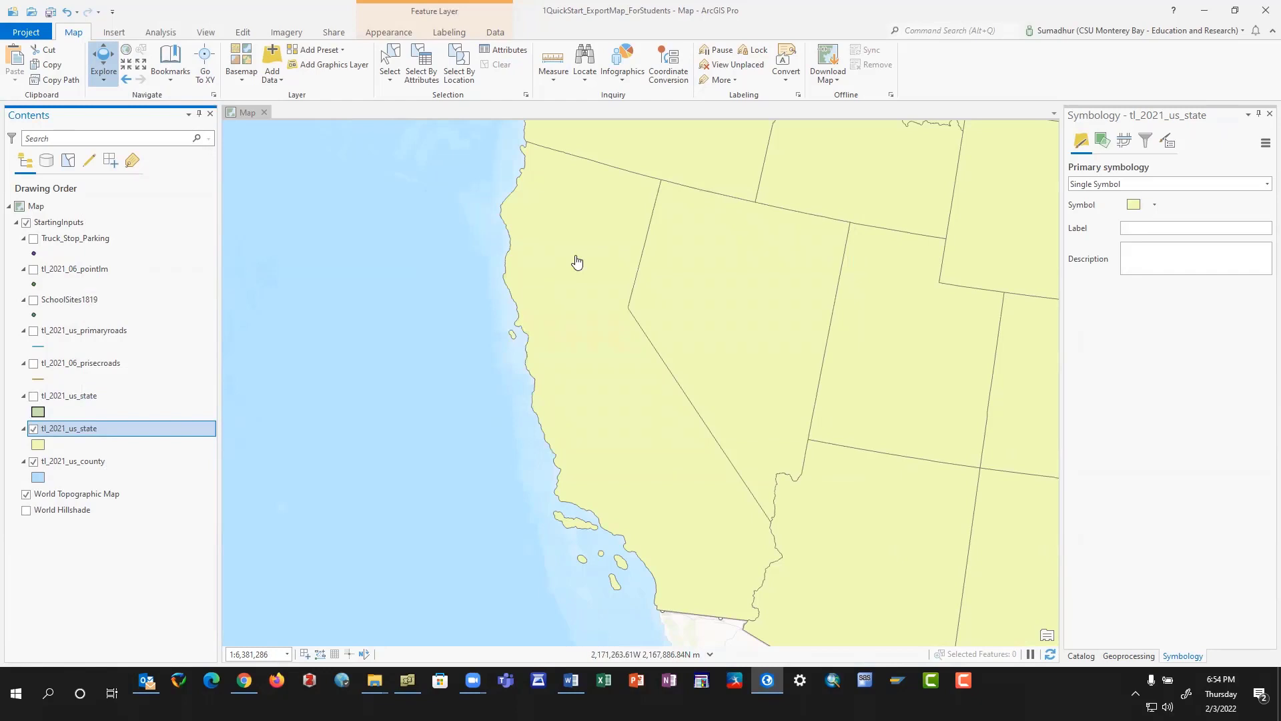
double_click(73, 427)
left_click(708, 271)
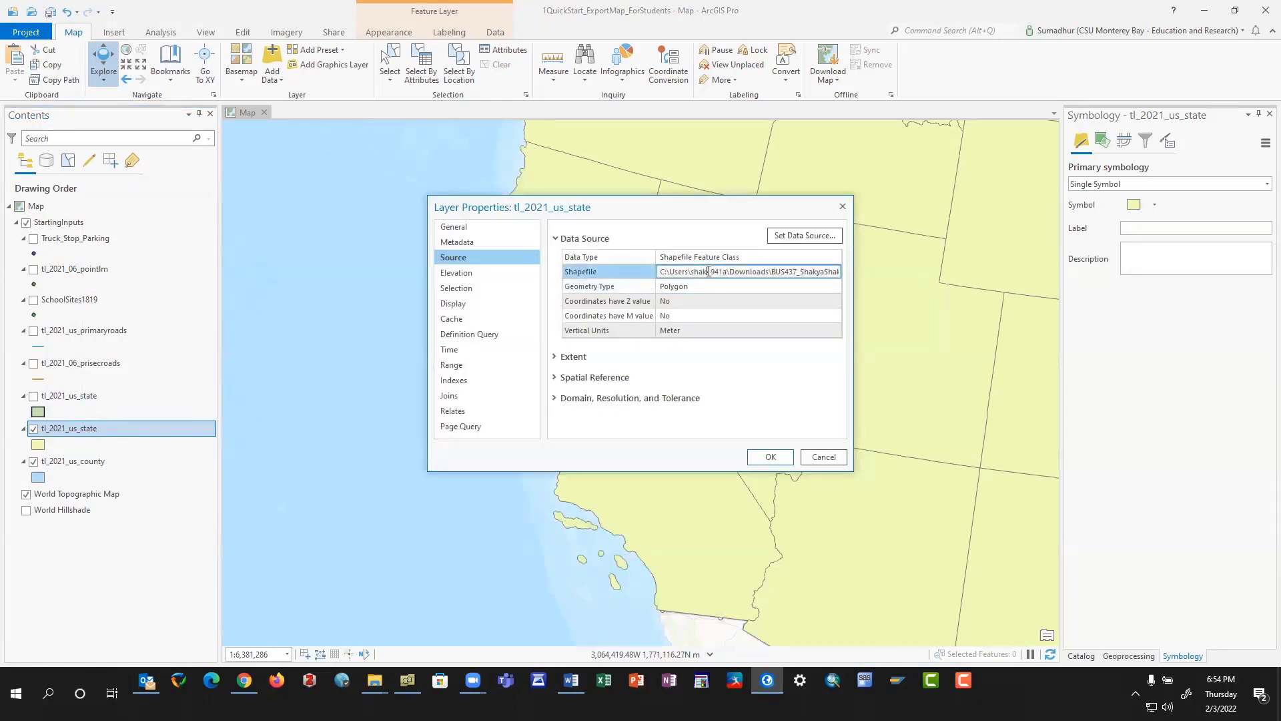
key("End")
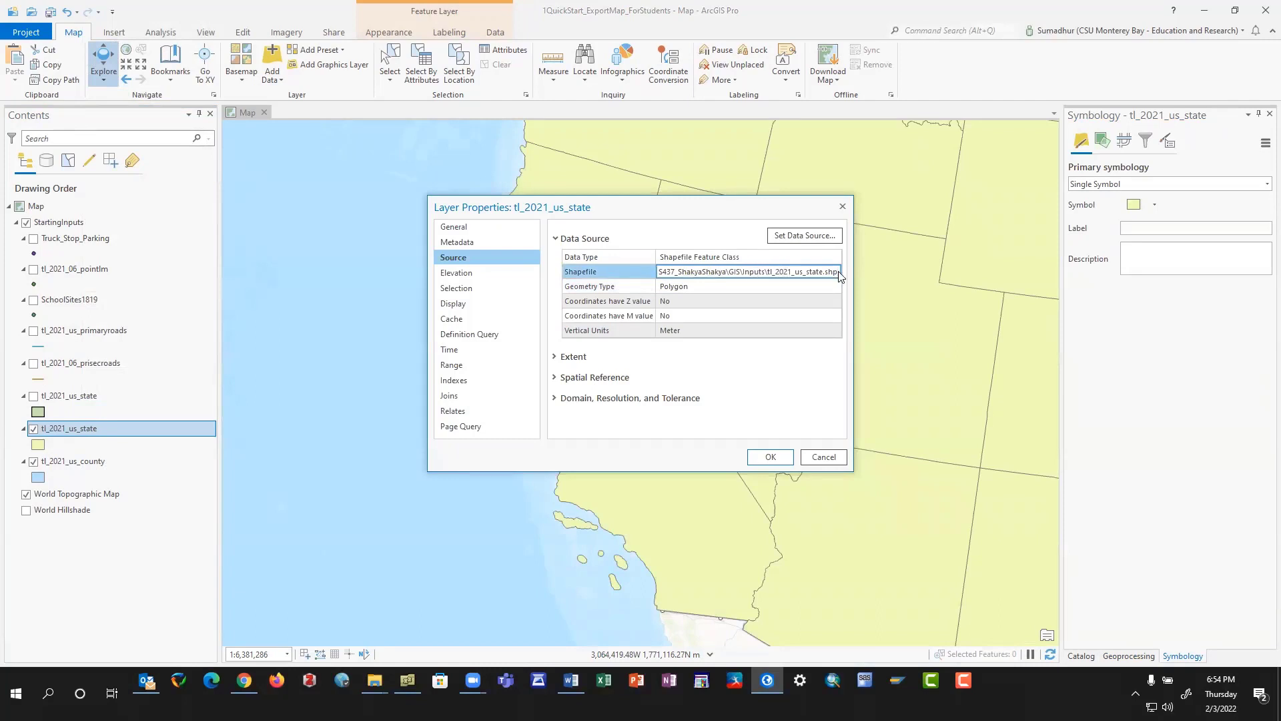
left_click(825, 458)
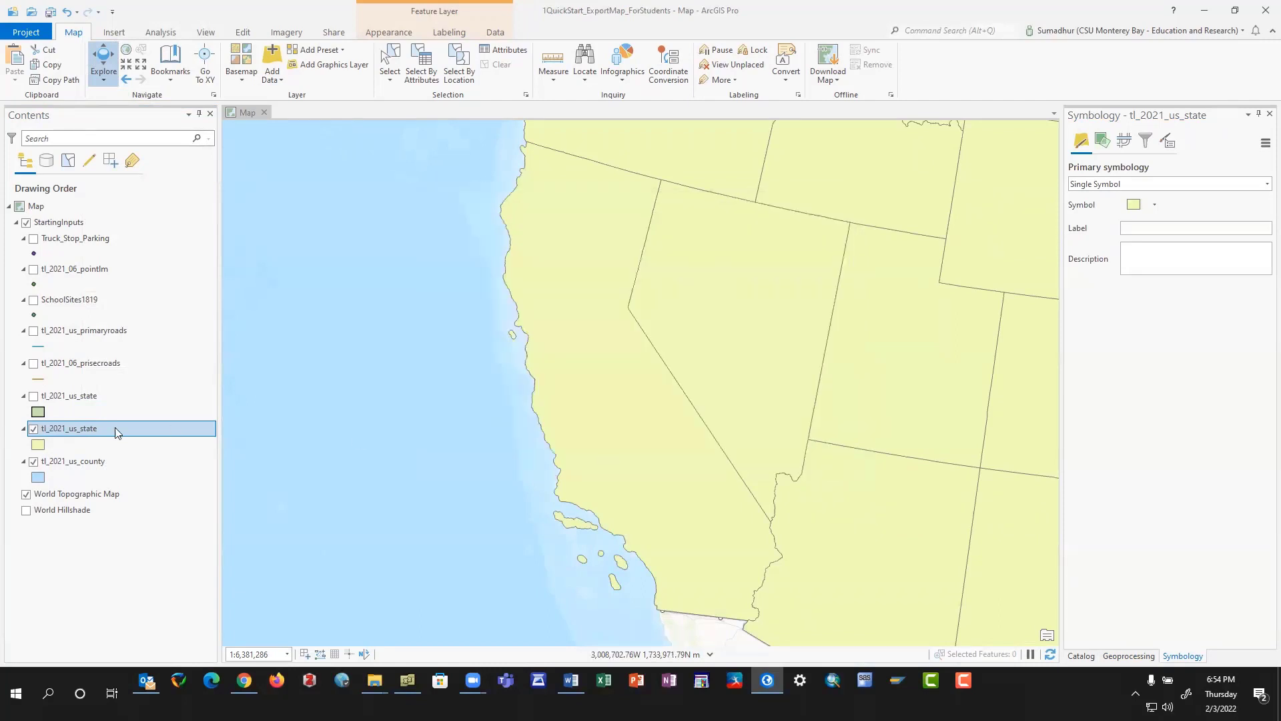
Show the green tl_2021_us_state layer and move it out of the StartingInputs group to below World Hillshade.
left_click(33, 397)
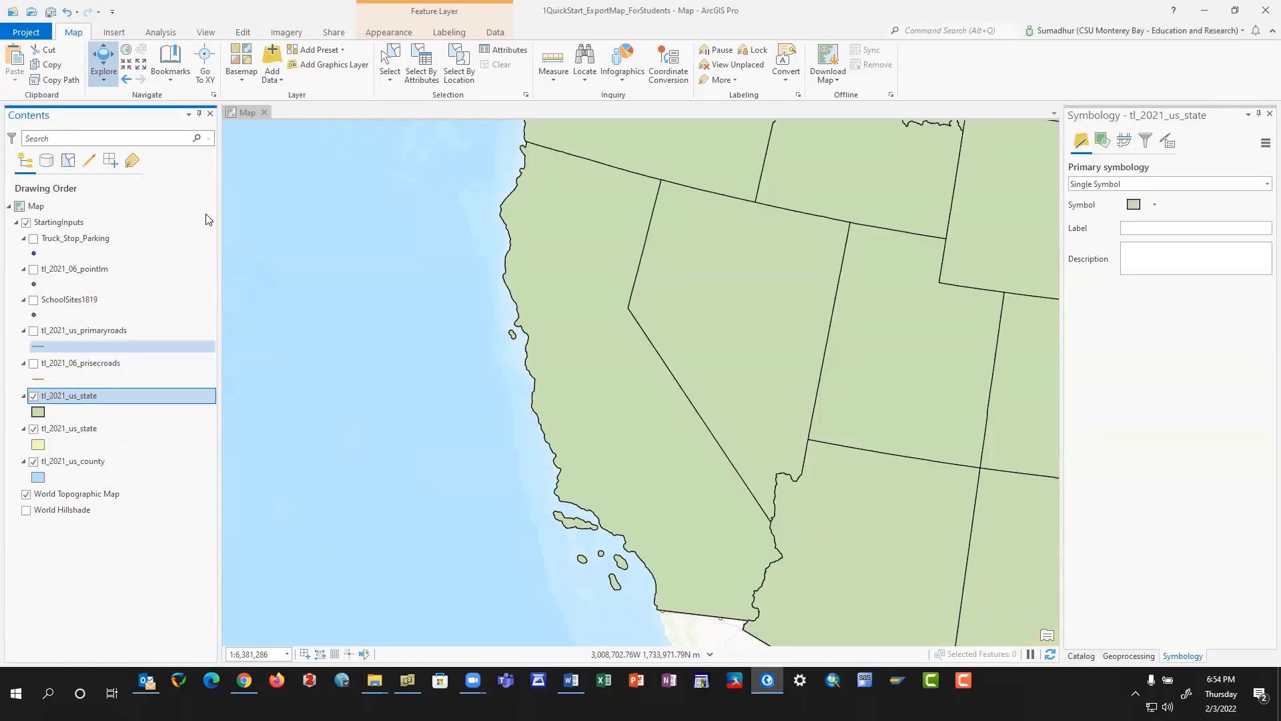
right_click(121, 397)
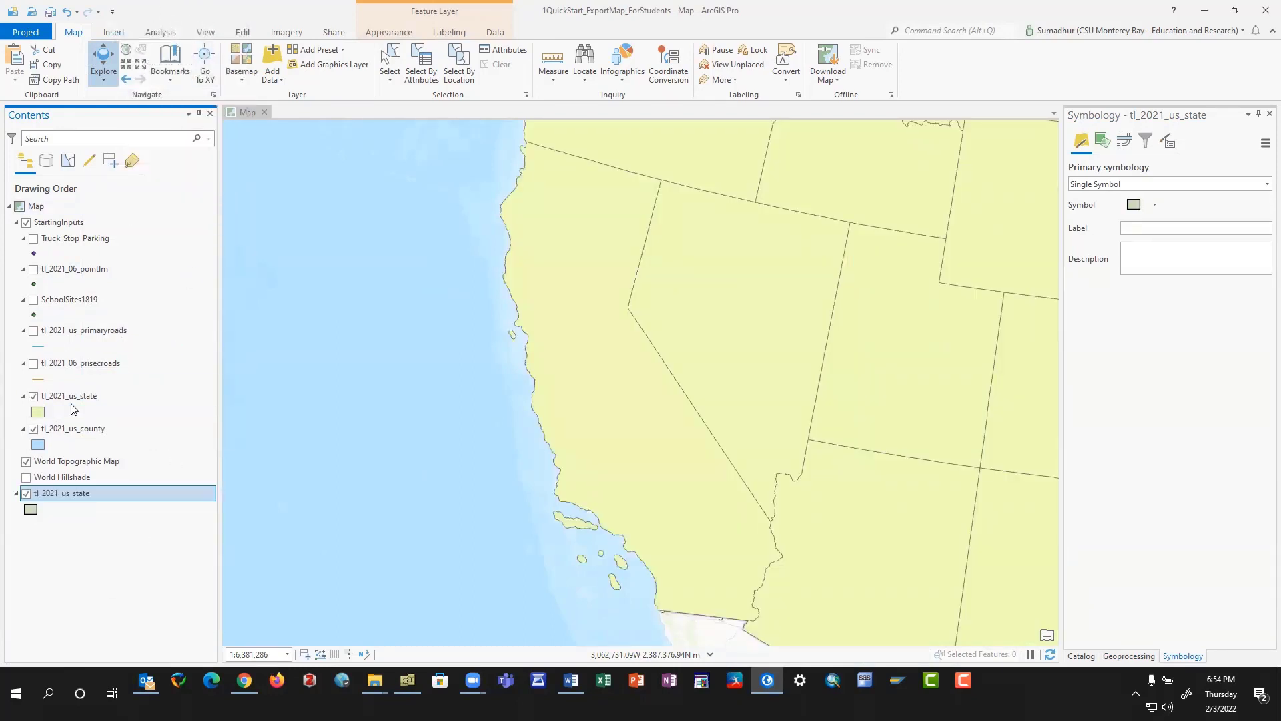
Apply Select By Attributes to the tl_2021_us_state layer outside StartingInputs as a new selection without an expression, and clear the selection.
left_click(93, 397)
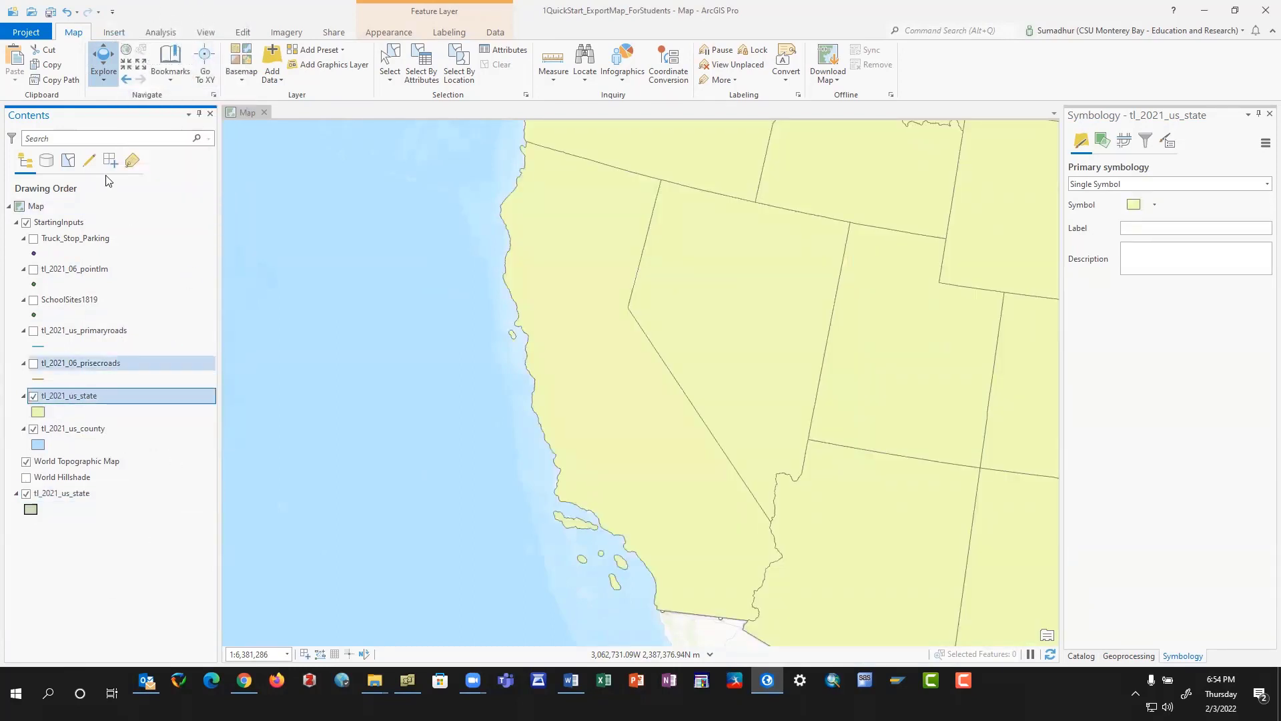
left_click(161, 32)
left_click(74, 34)
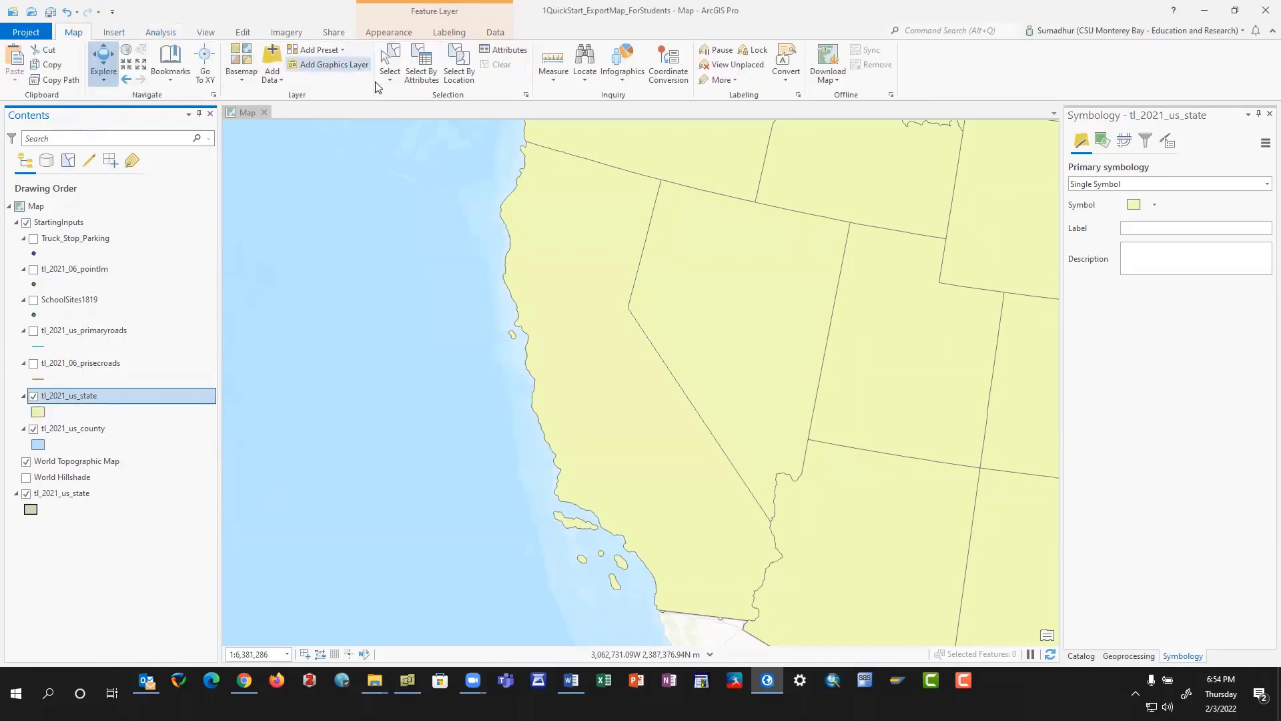
left_click(431, 84)
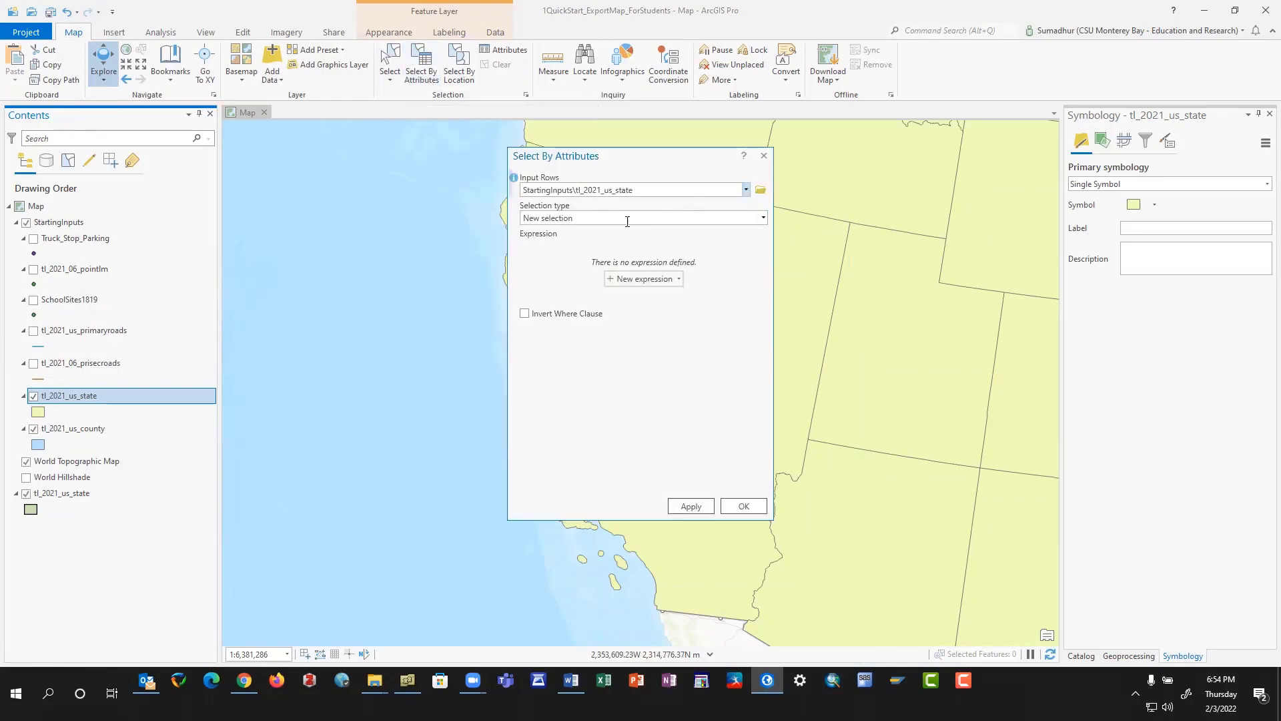
left_click(745, 191)
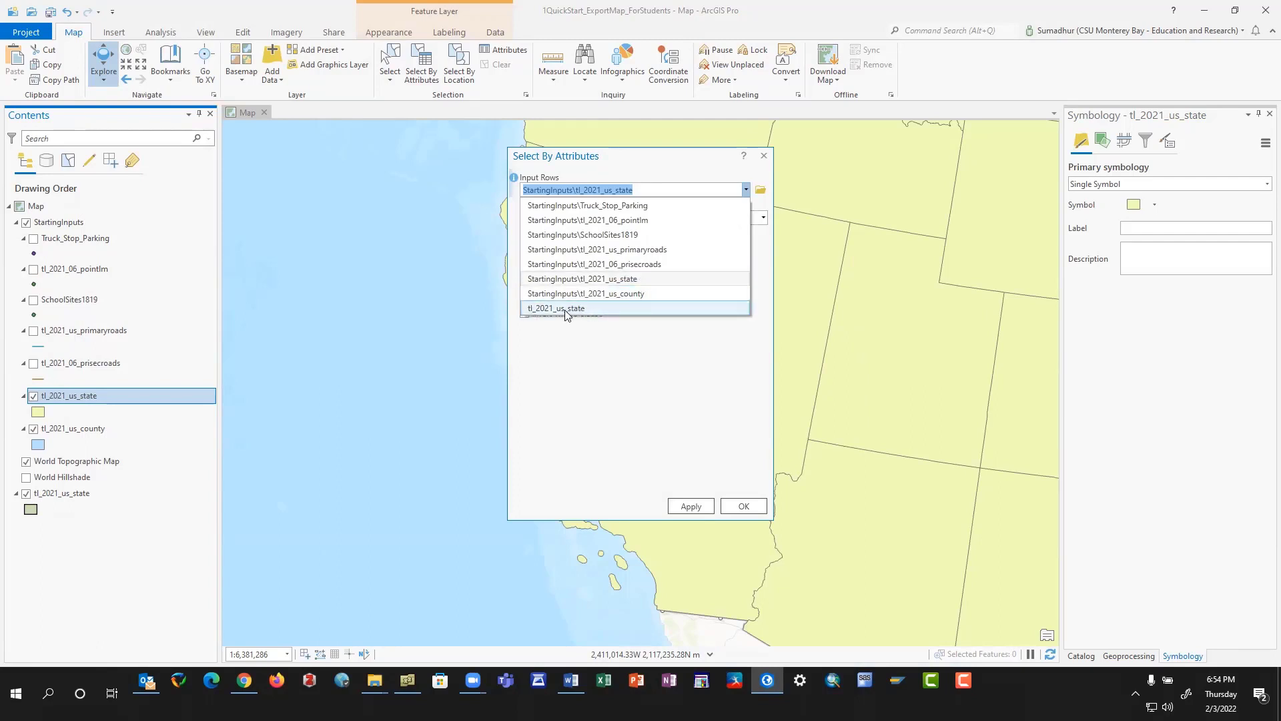
left_click(586, 309)
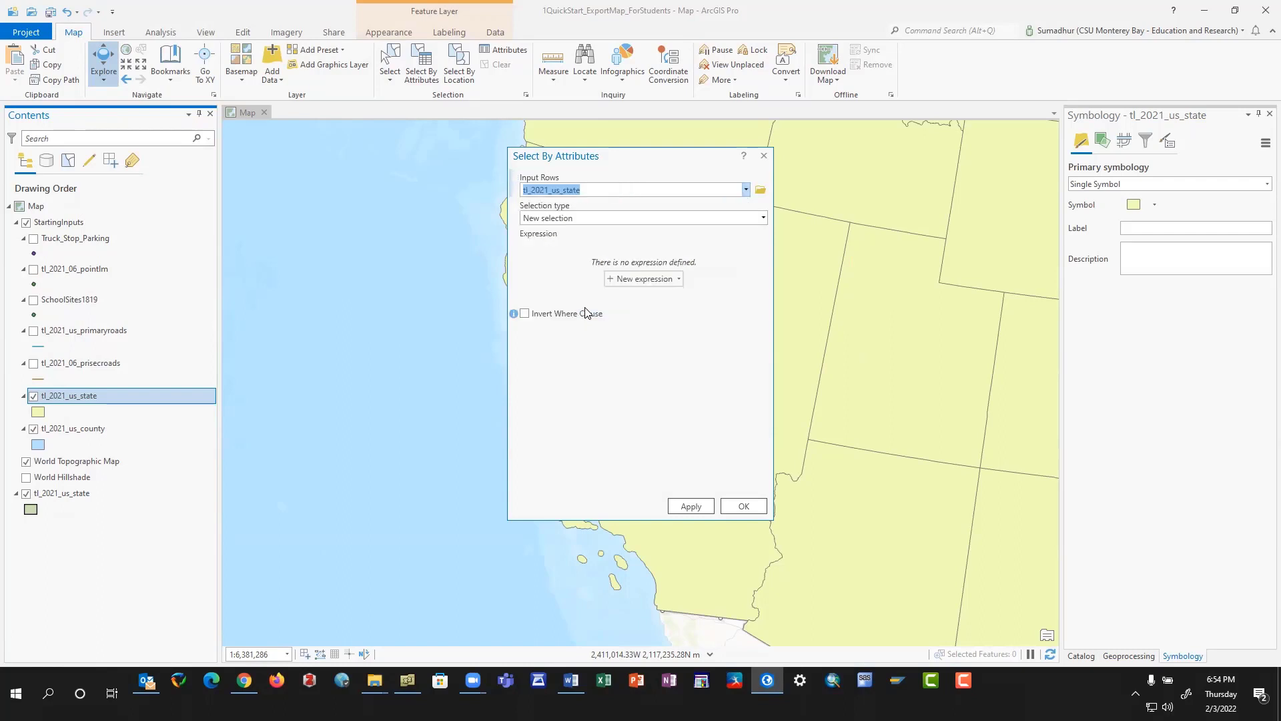
left_click(763, 220)
left_click(763, 218)
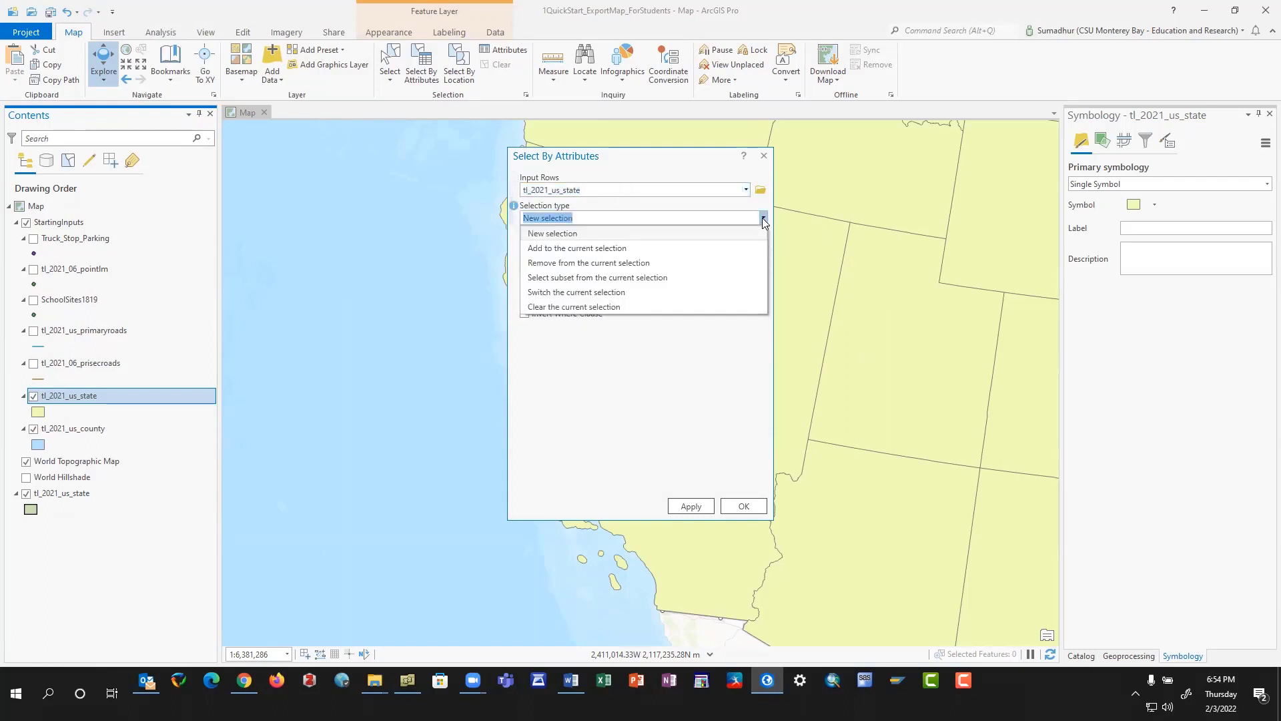
left_click(645, 235)
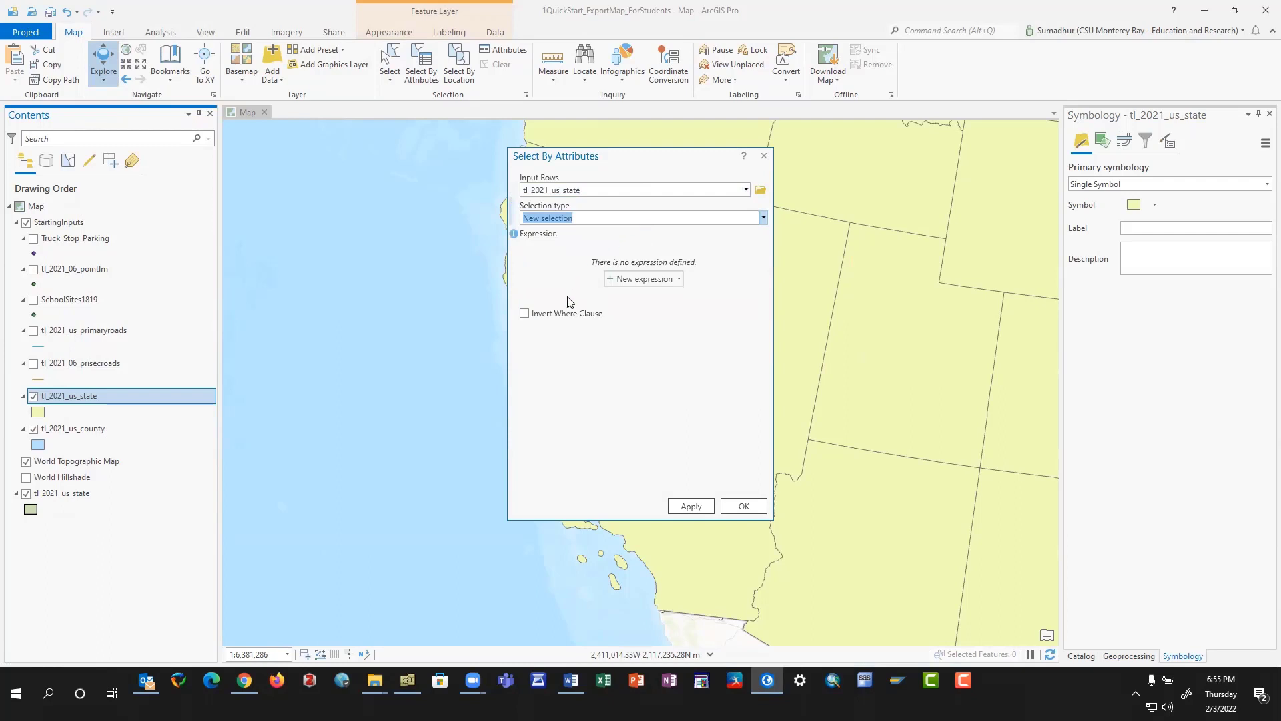
left_click(745, 507)
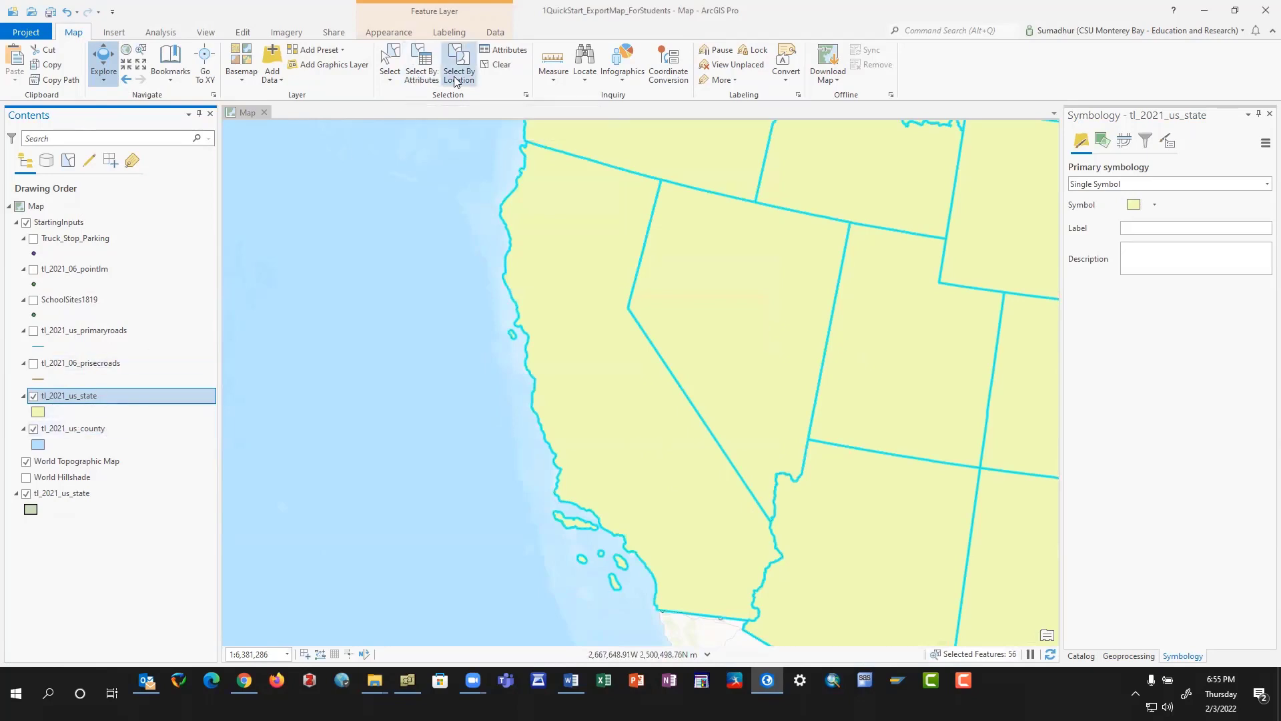
left_click(497, 65)
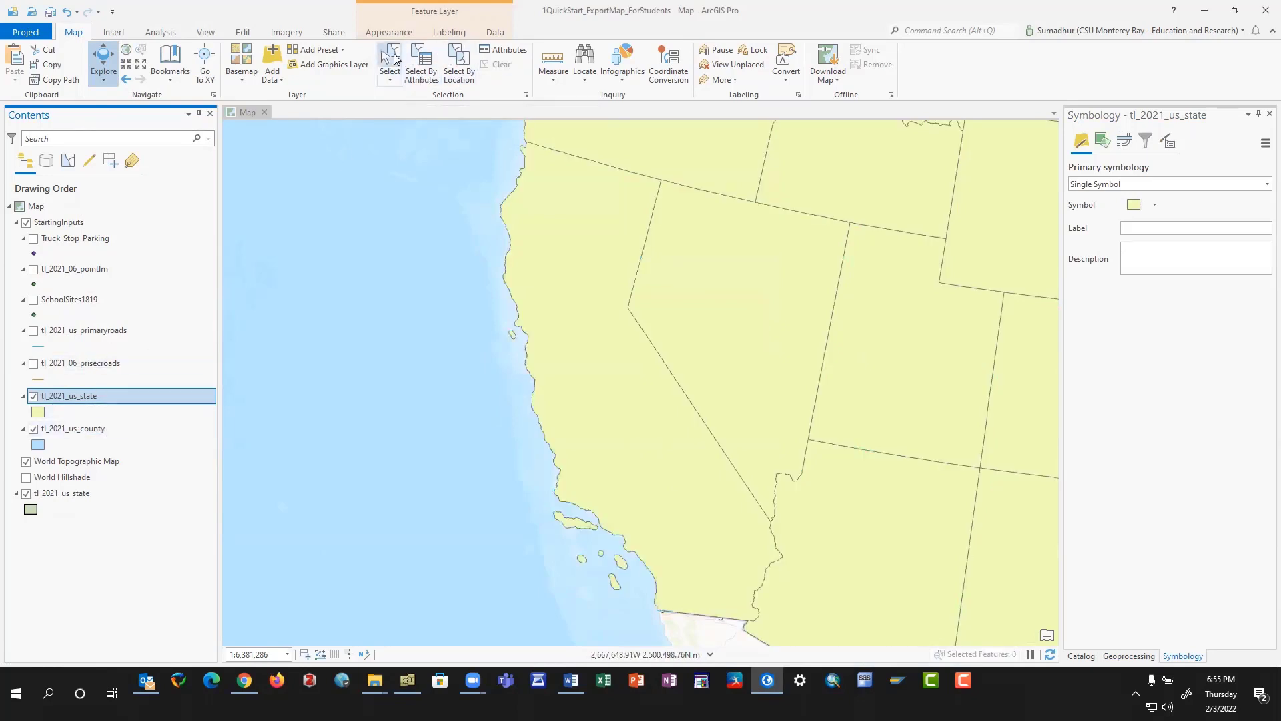
Select California on the map and start Export Features for the tl_2021_us_state layer in StartingInputs.
left_click(572, 302)
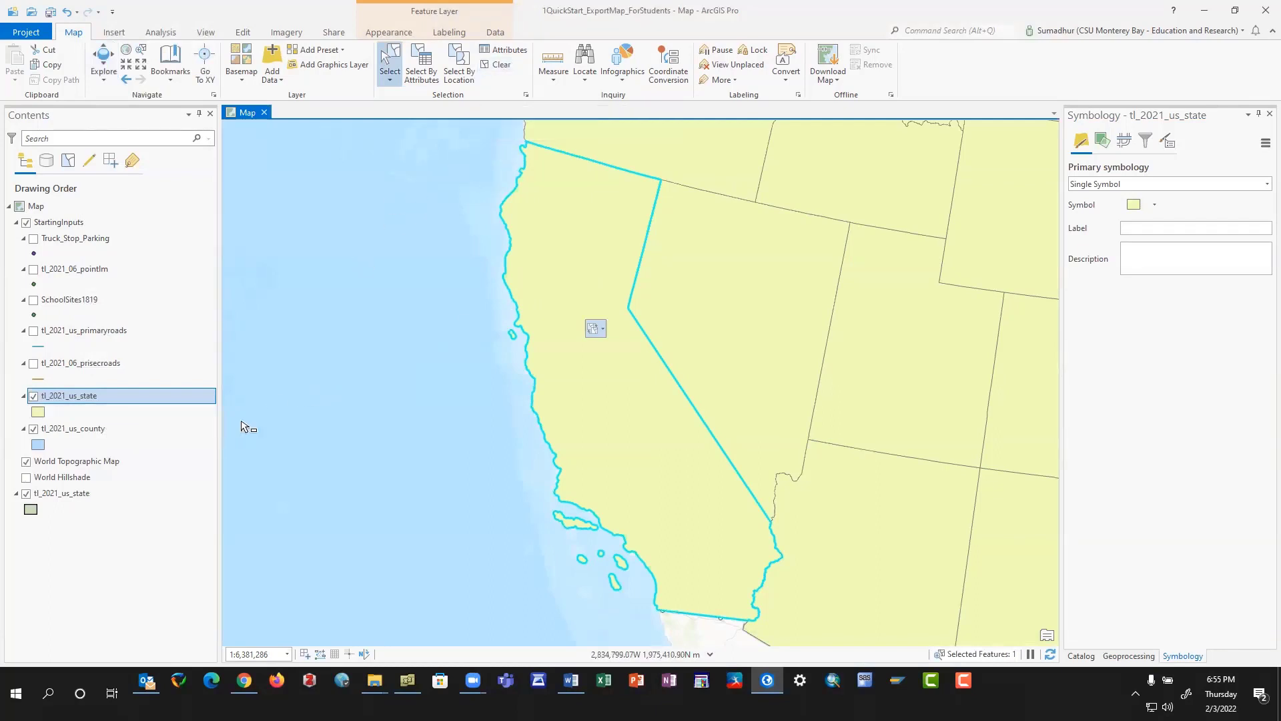
right_click(104, 399)
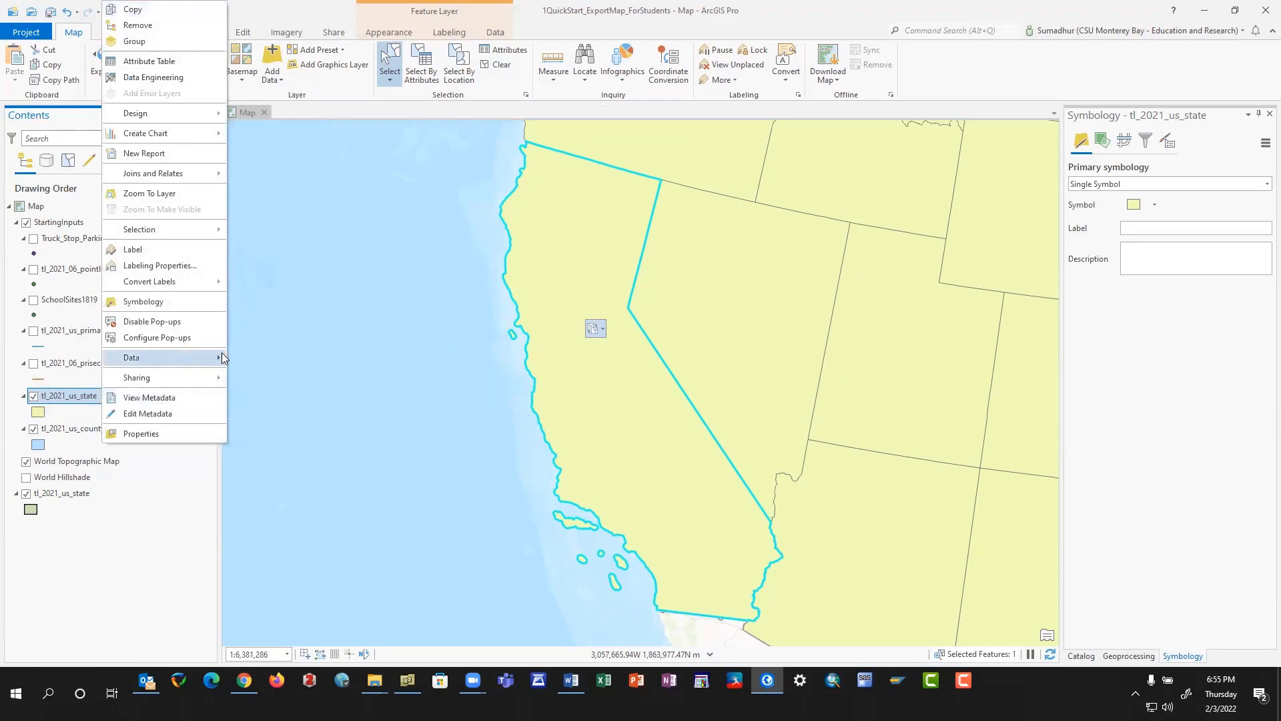
mouse_move(222, 359)
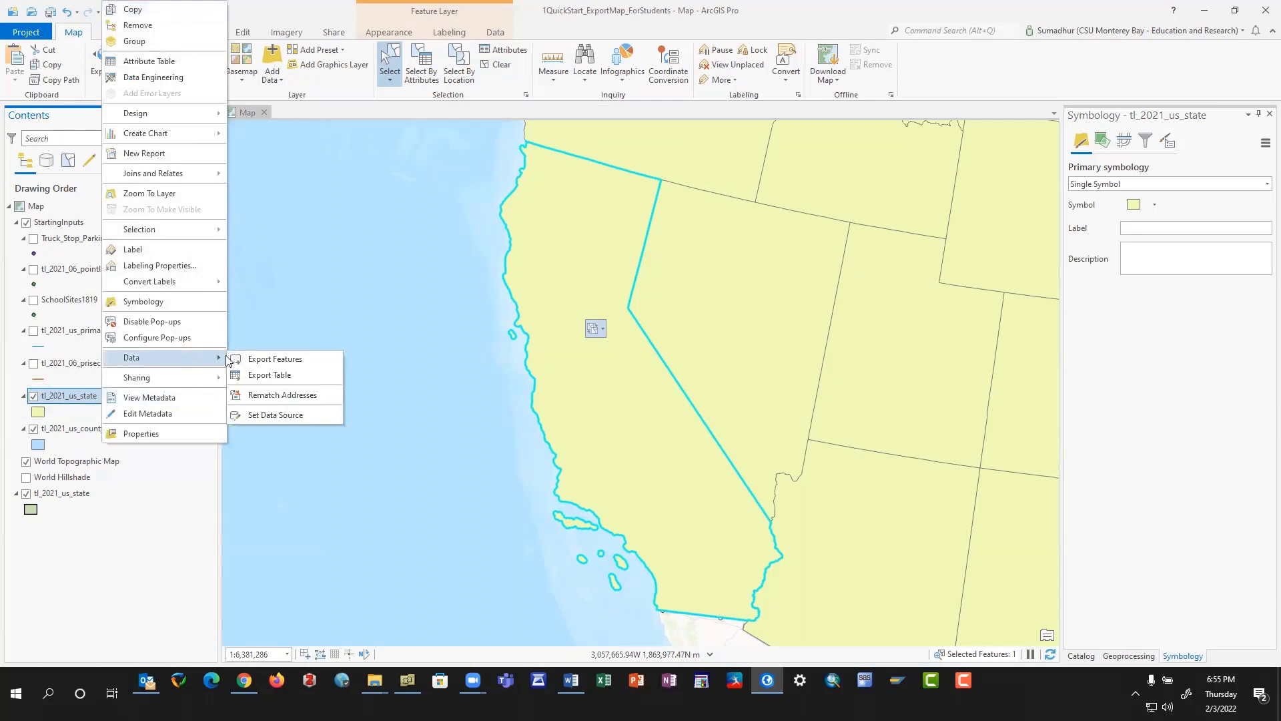
left_click(269, 360)
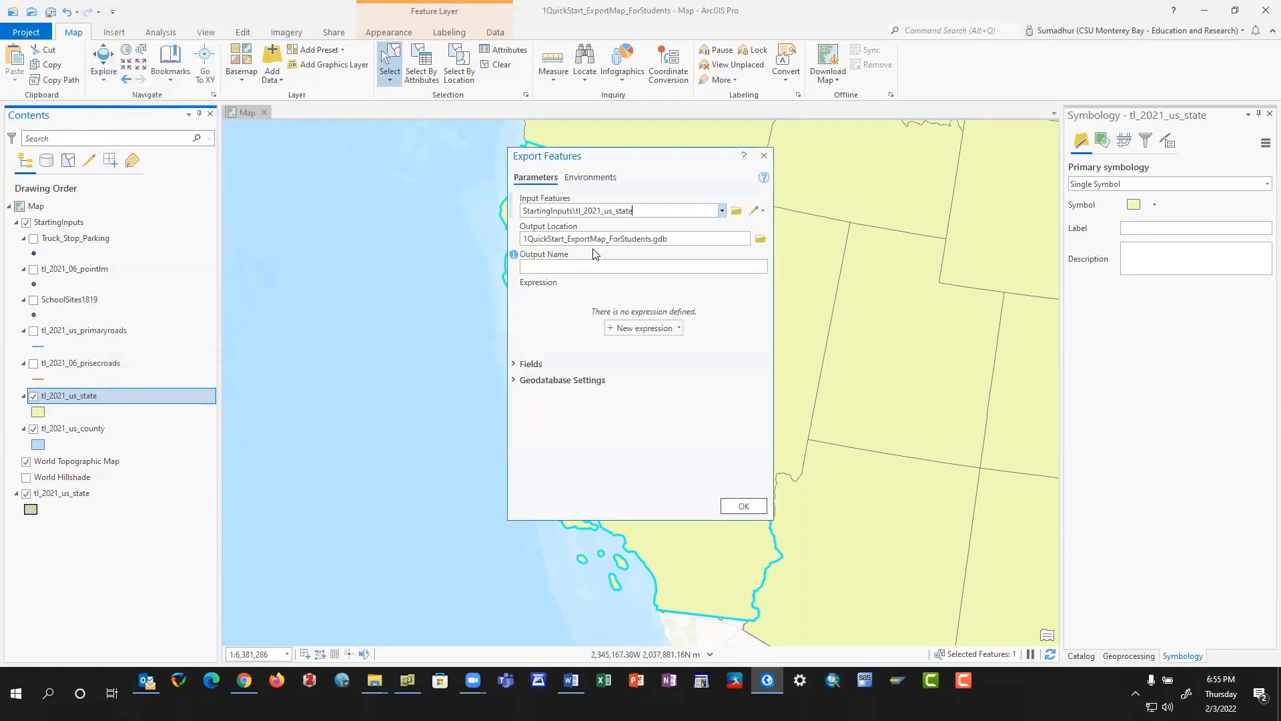
Try to set the export's output location to CA_State_Only inside the Inputs folder.
left_click(760, 239)
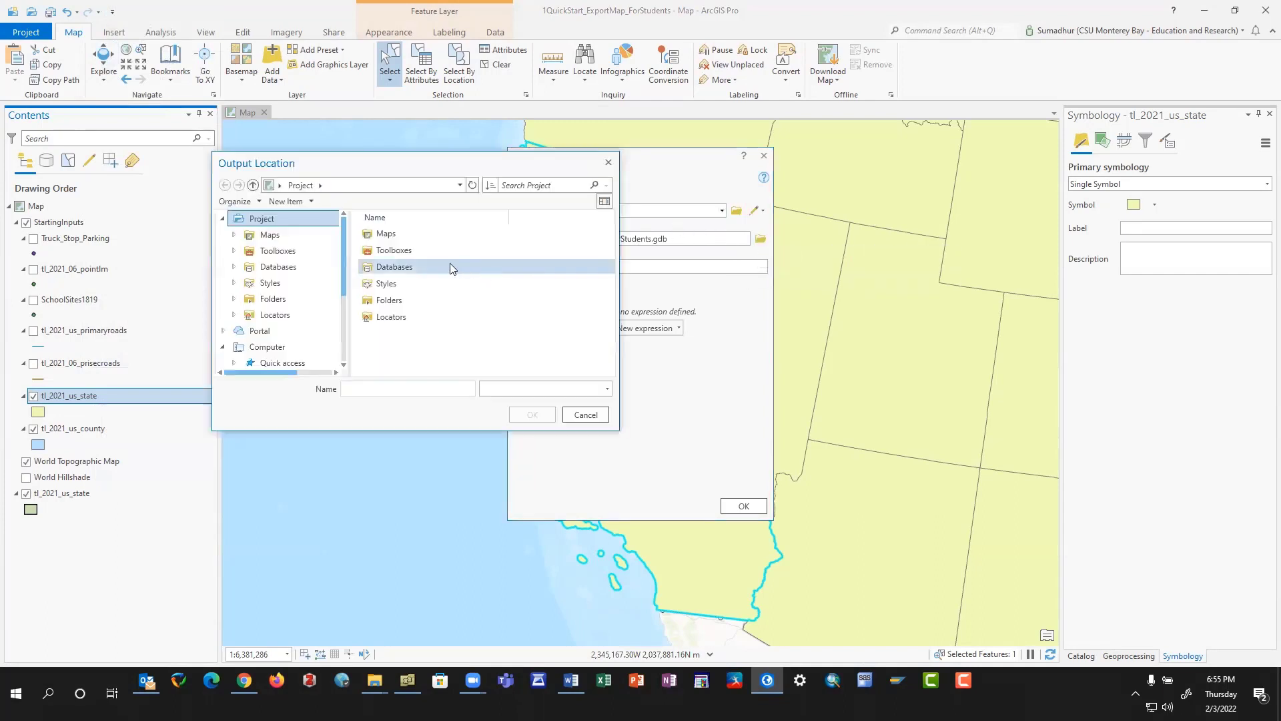
double_click(387, 266)
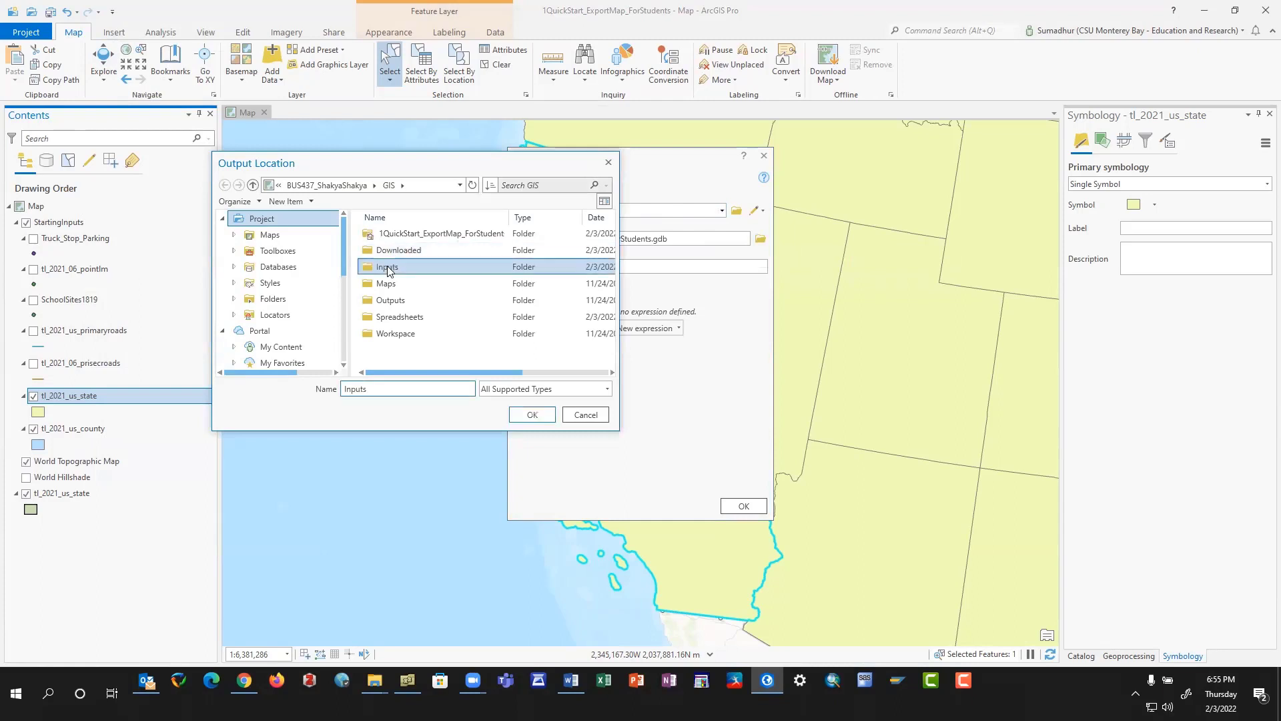
double_click(374, 389)
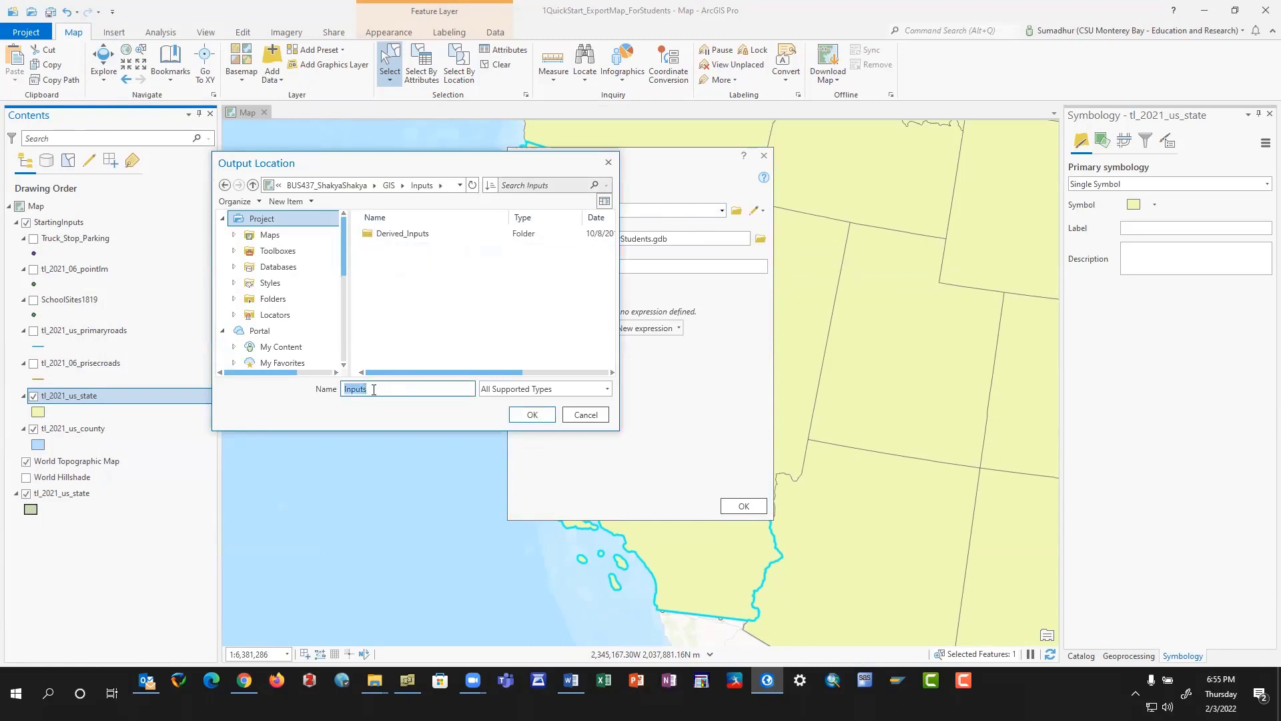
type("CA_State_Only")
left_click(542, 416)
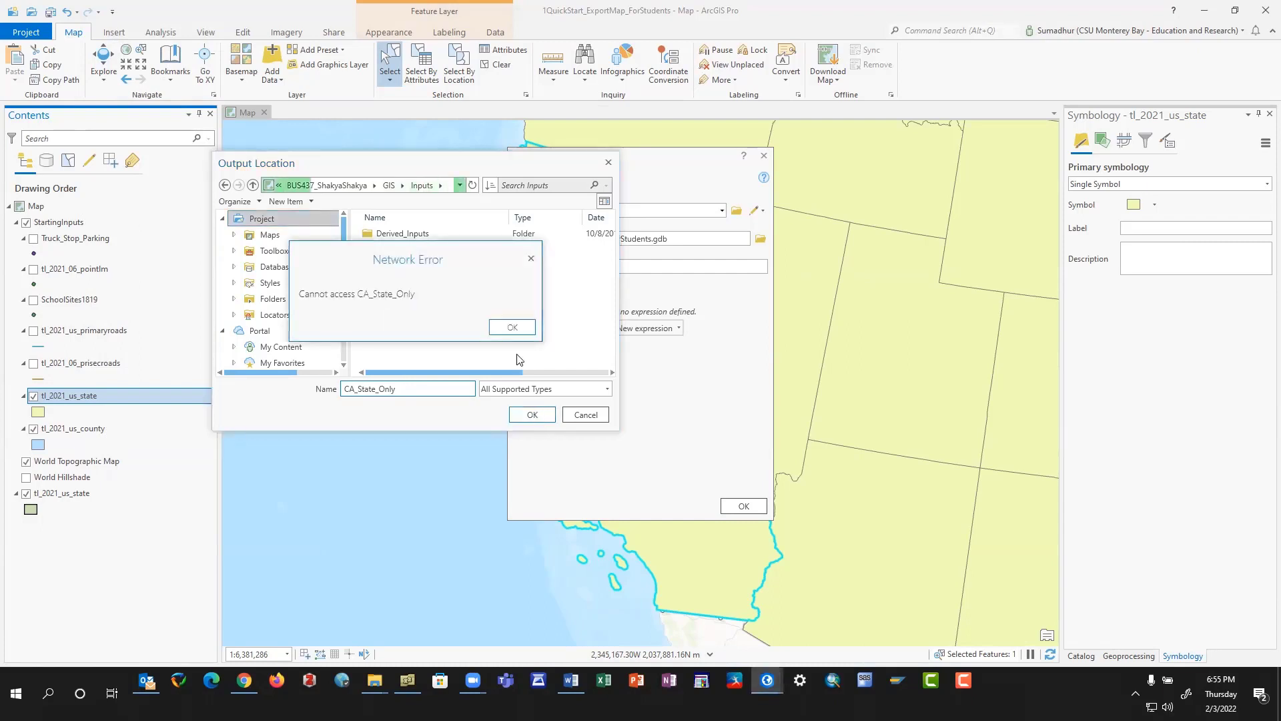
left_click(517, 331)
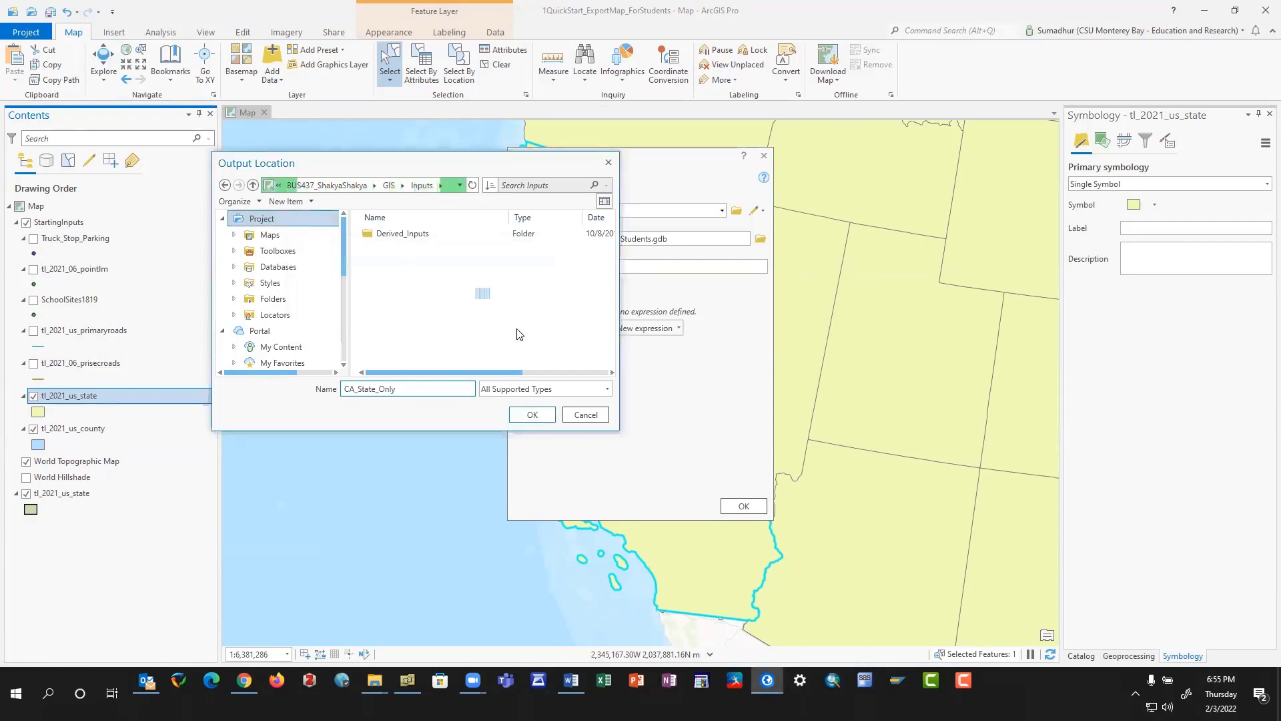
left_click(564, 394)
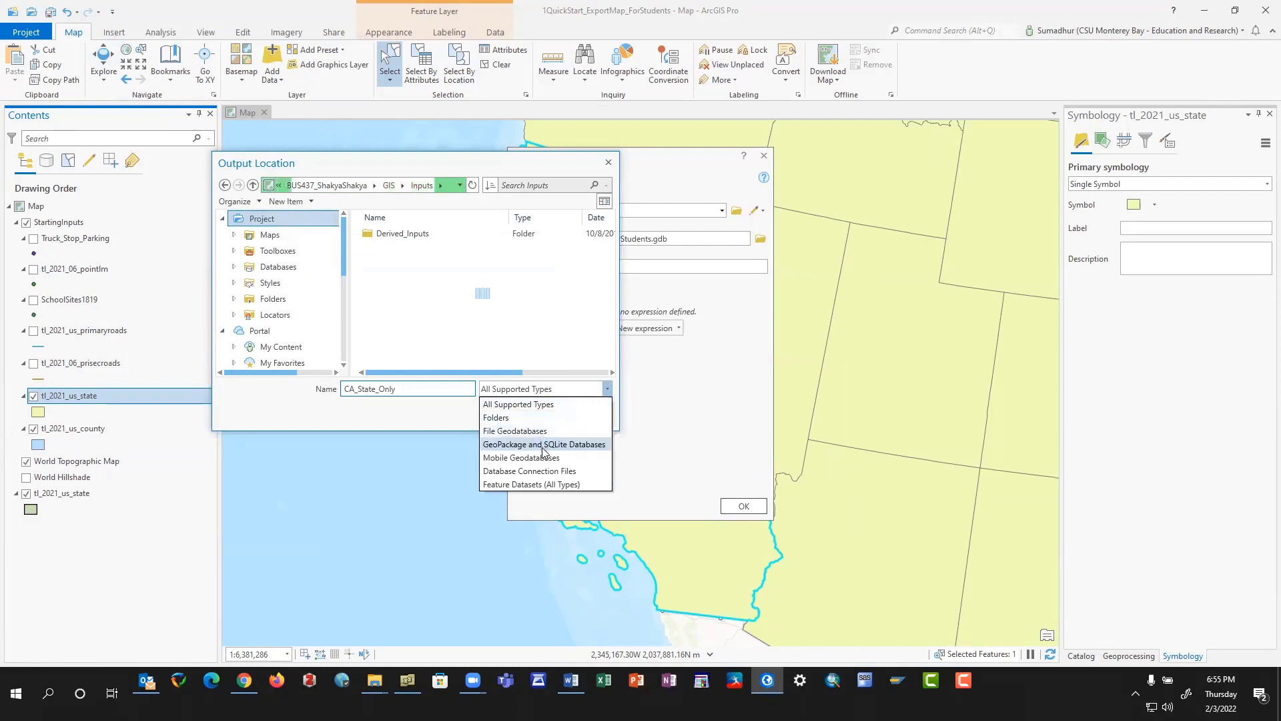
left_click(453, 419)
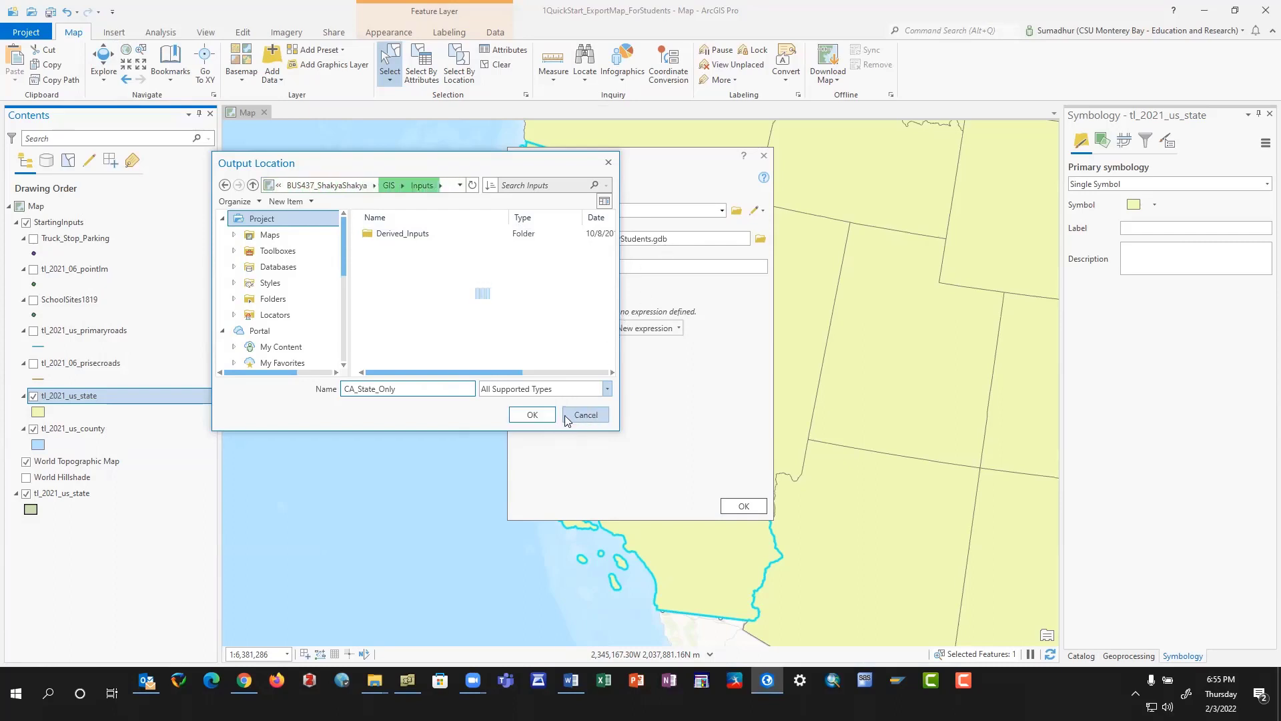
left_click(585, 415)
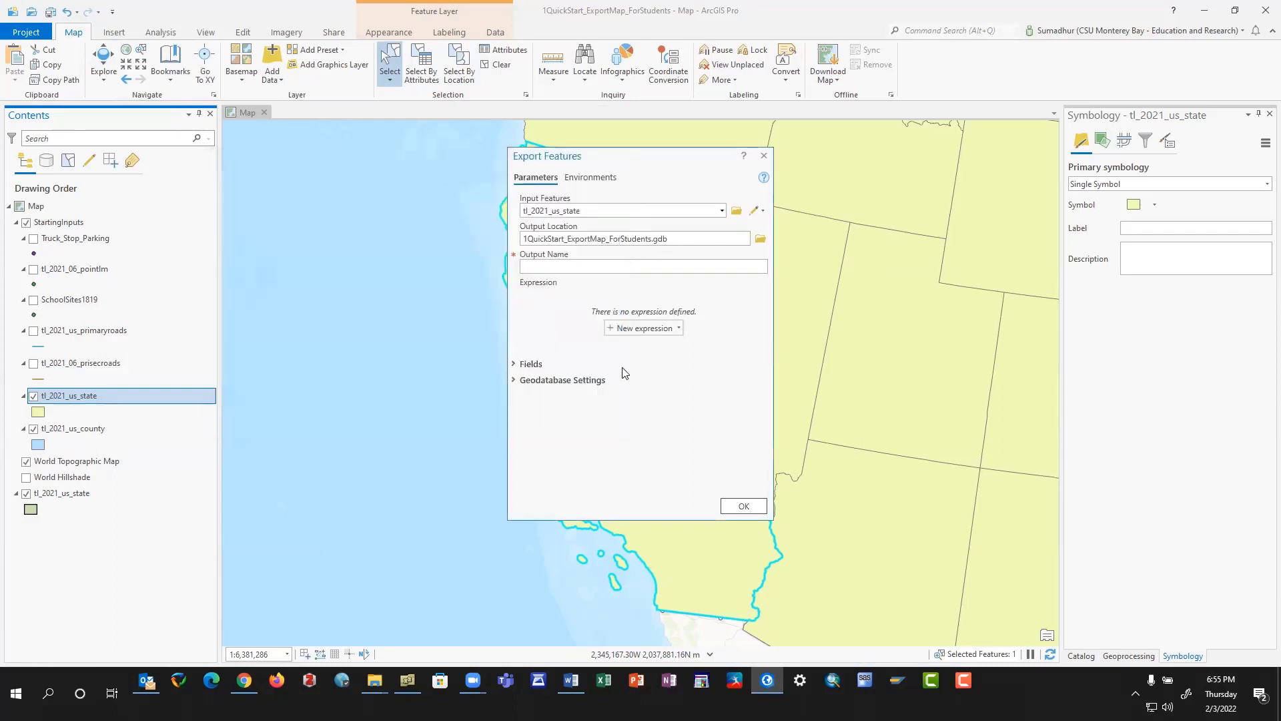
Export the selected California feature to the Inputs folder with the output name CA_State_Only.
left_click(760, 238)
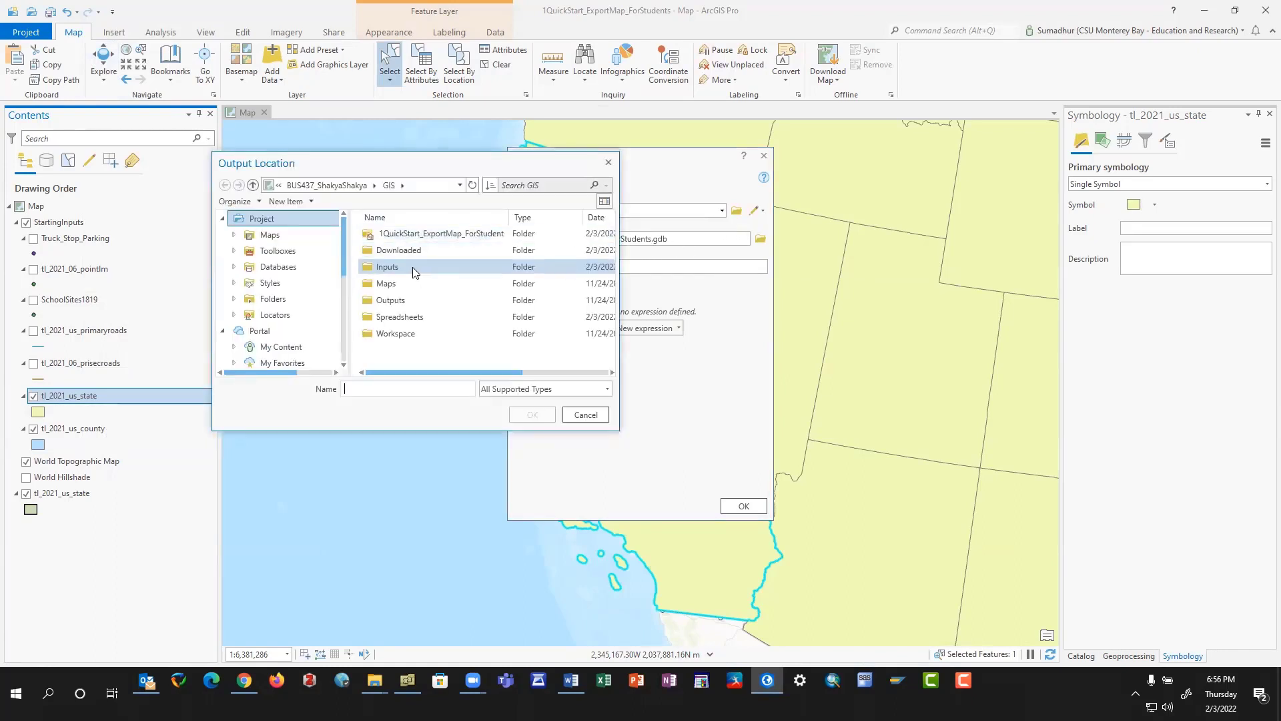
left_click(414, 268)
left_click(531, 410)
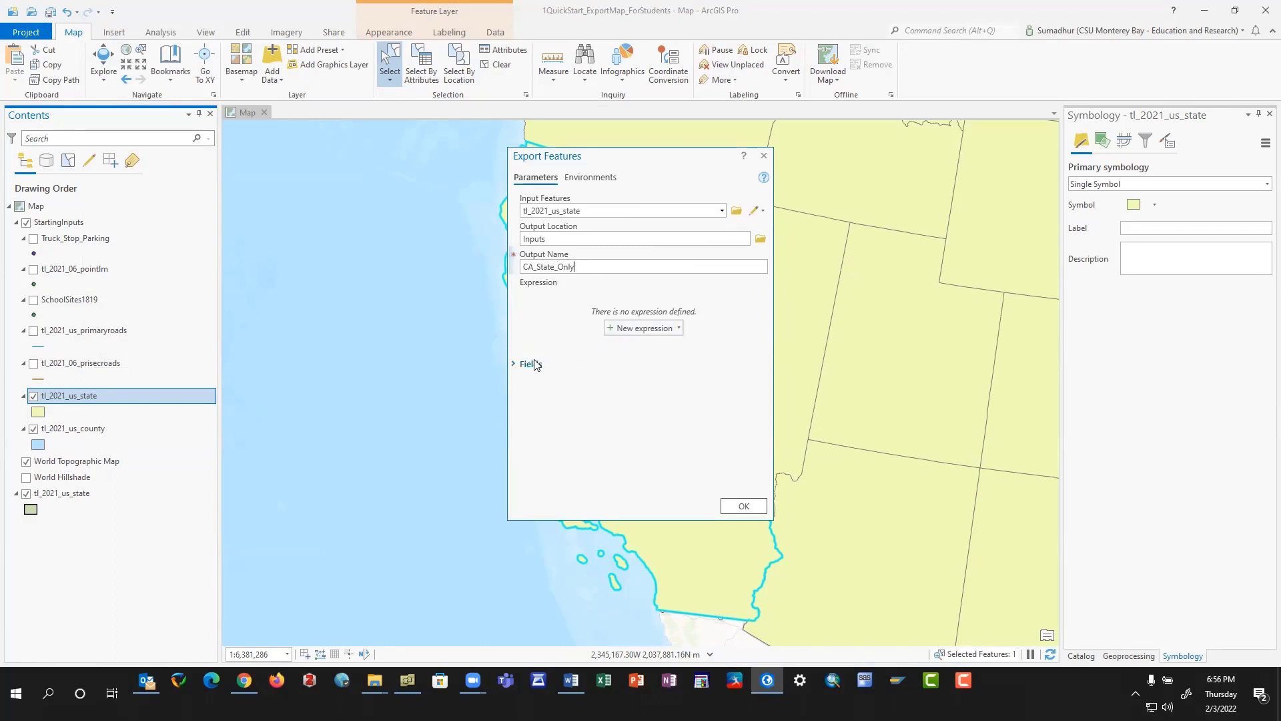
left_click(515, 365)
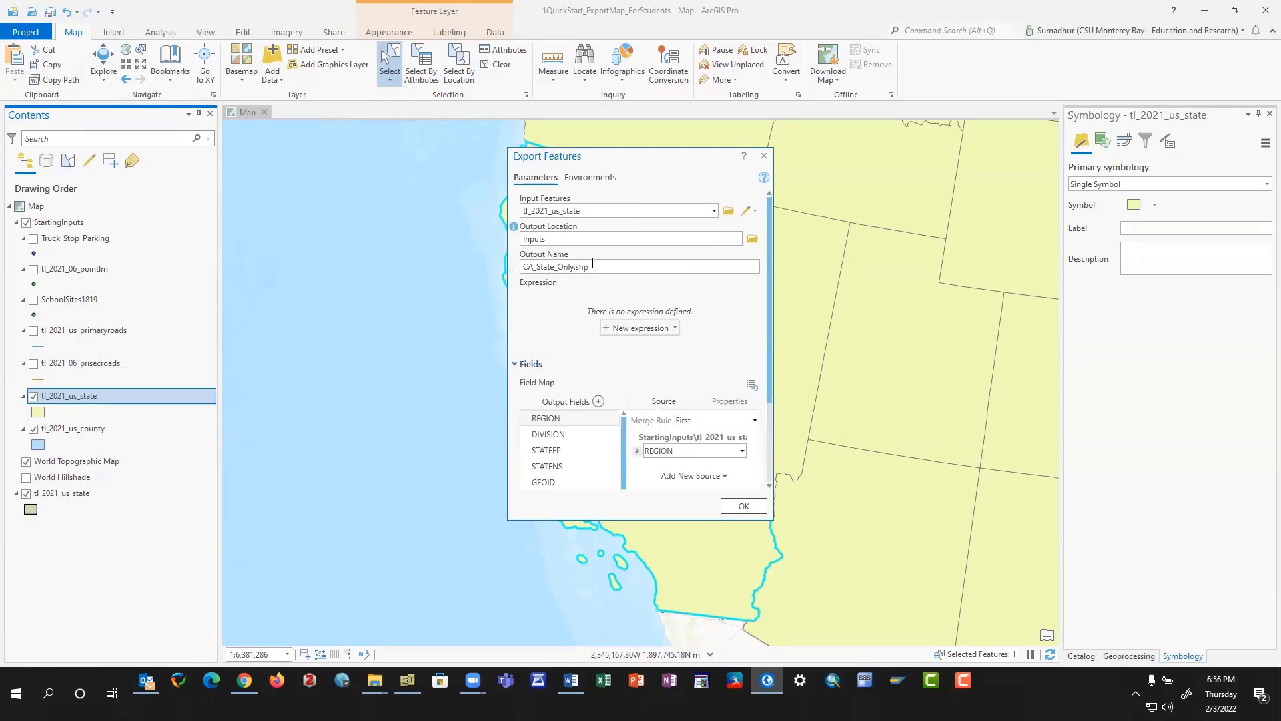
left_click(742, 506)
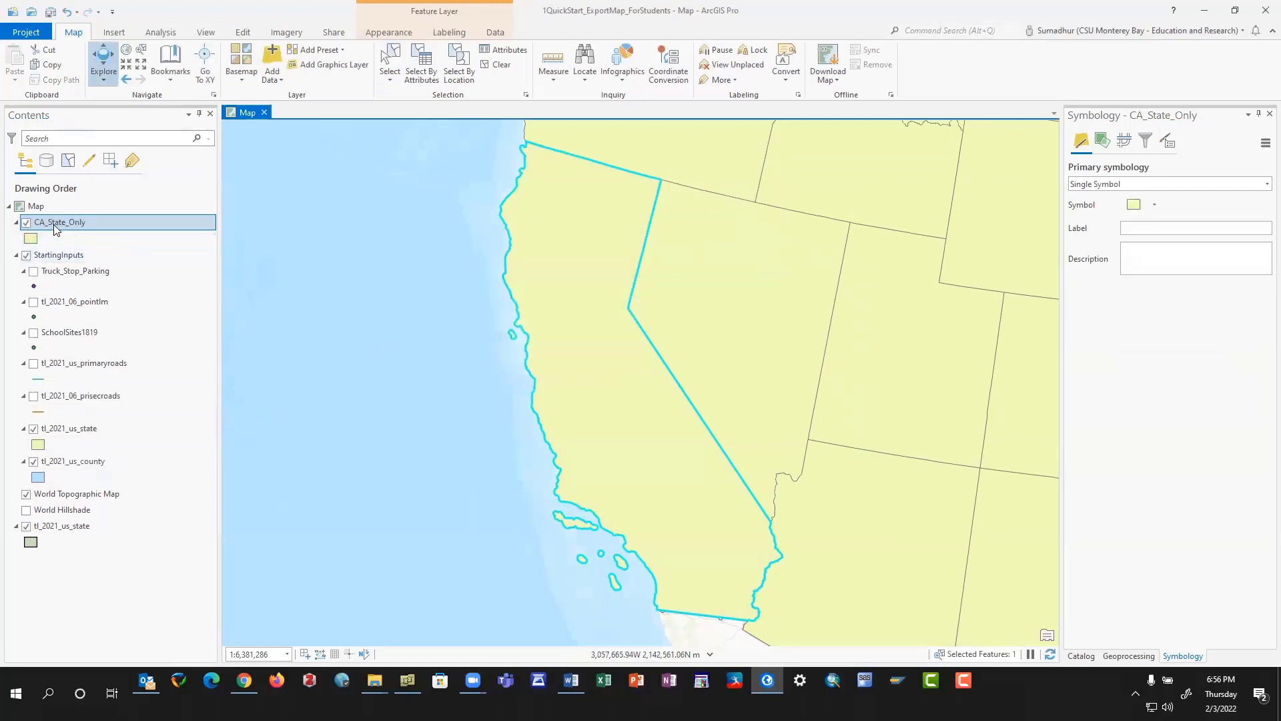
Remove the yellow tl_2021_us_state layer from StartingInputs and move CA_State_Only into the group directly above tl_2021_us_county.
left_click(64, 431)
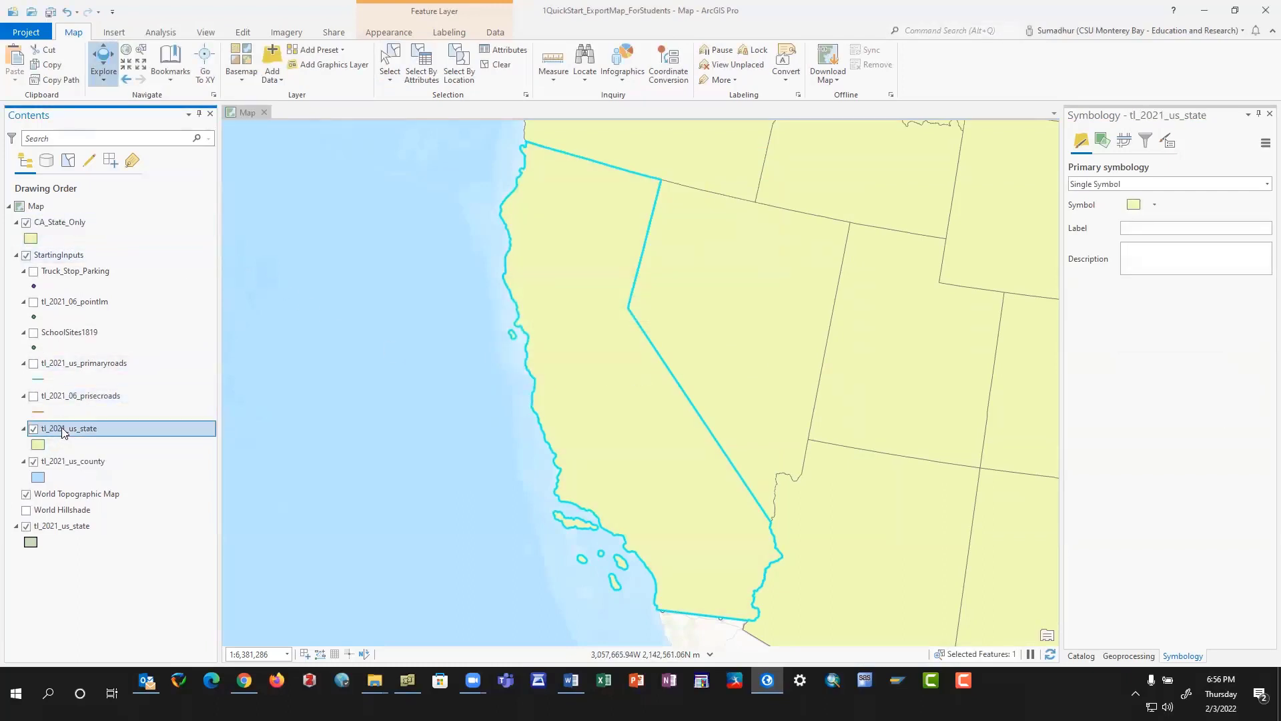
right_click(64, 431)
left_click(98, 24)
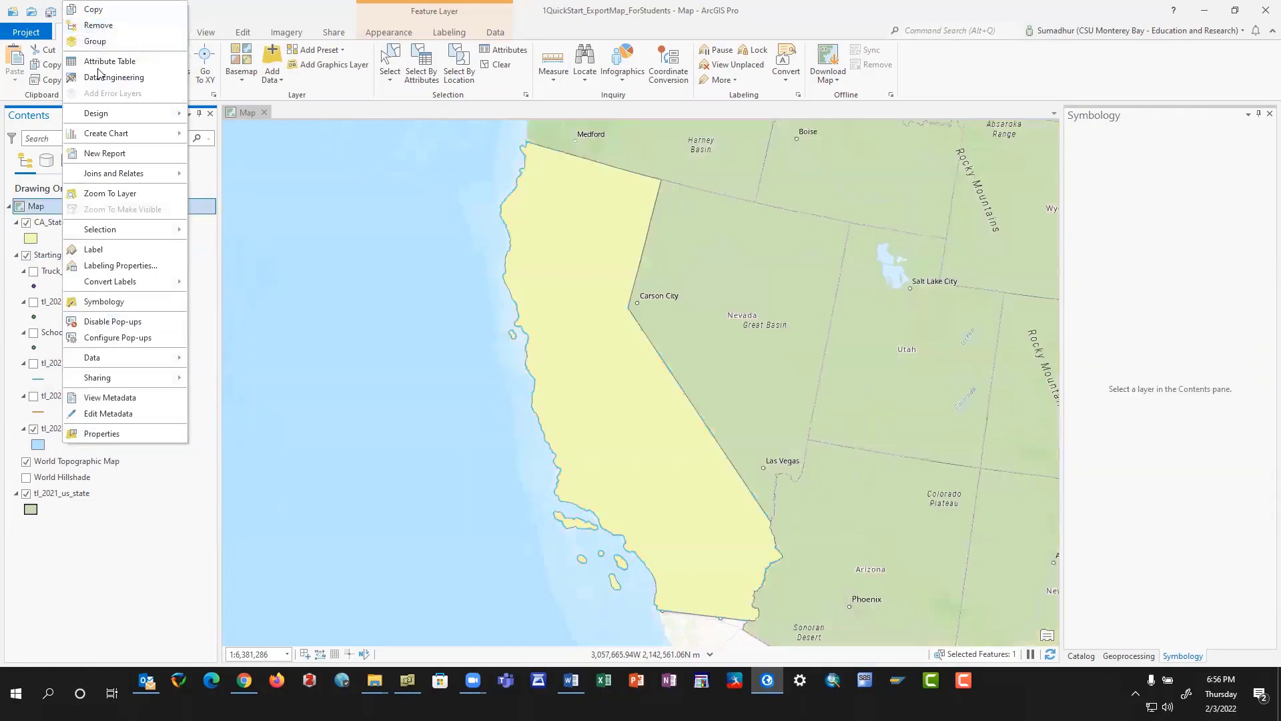
left_click(42, 208)
left_click_drag(64, 226, 92, 422)
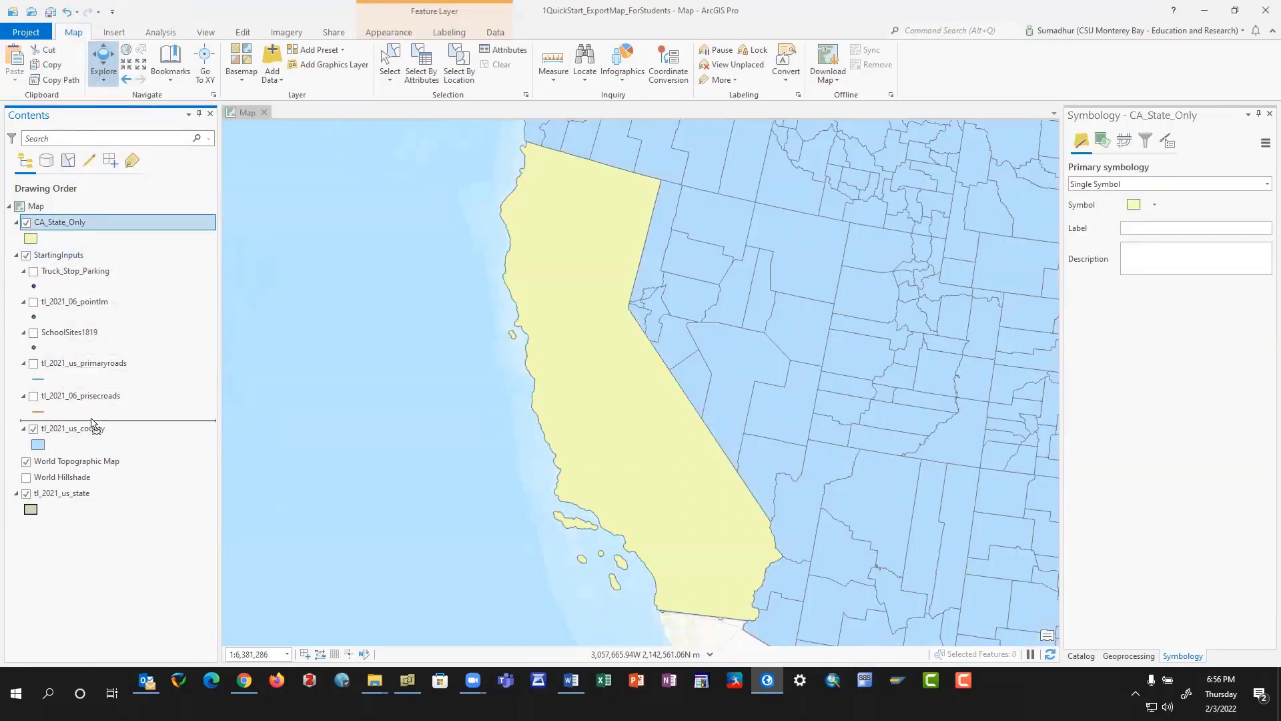
left_click_drag(92, 422, 94, 421)
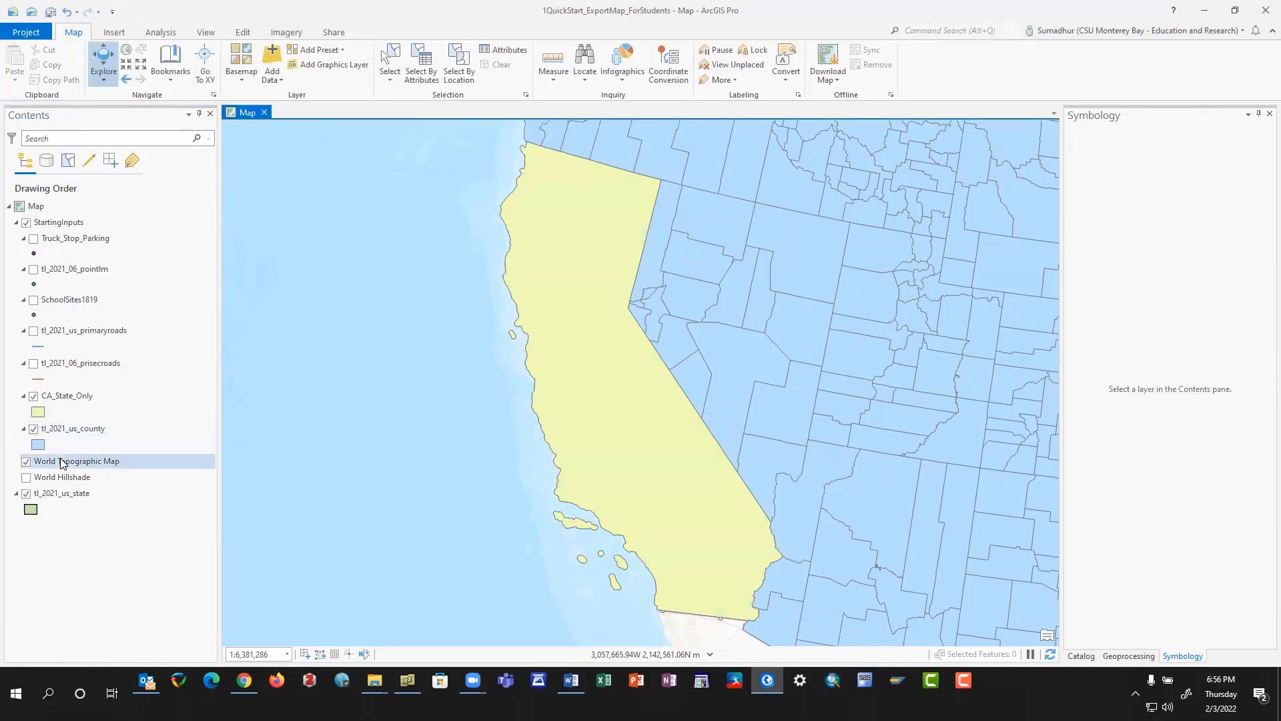
Add tl_2021_us_state.shp from the Inputs folder and move it into StartingInputs between CA_State_Only and tl_2021_us_county.
left_click(272, 59)
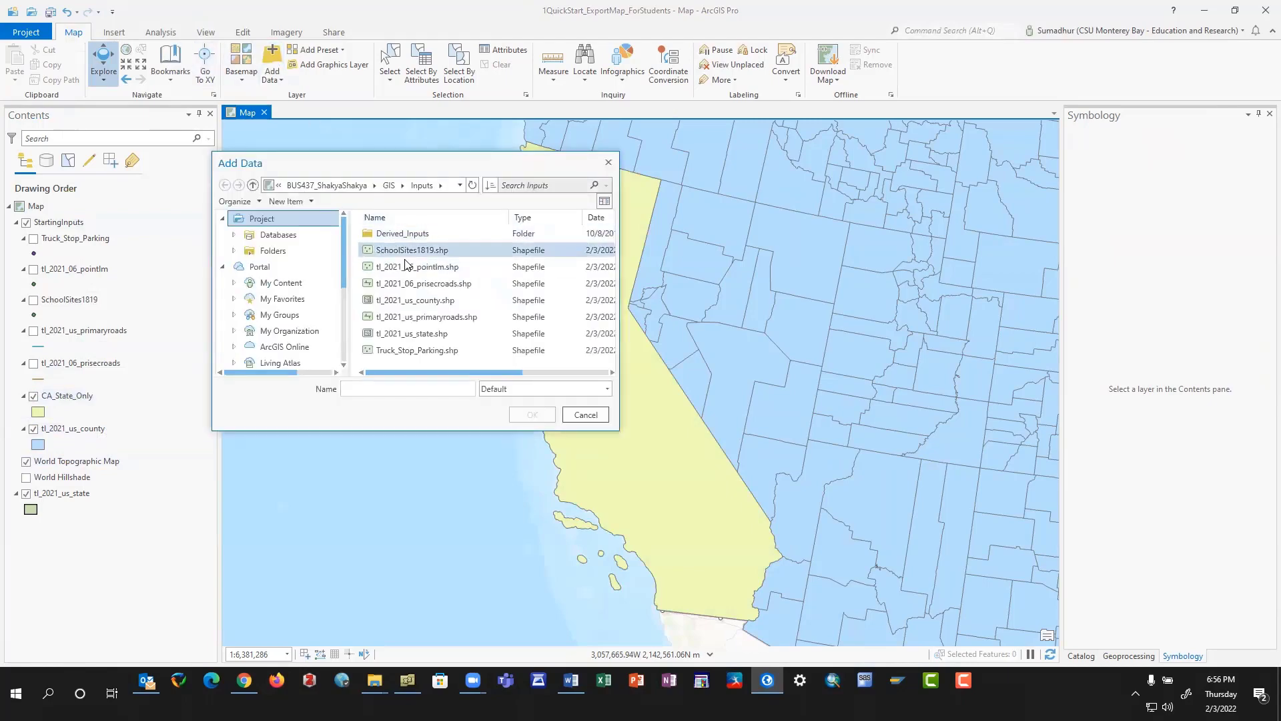
double_click(443, 334)
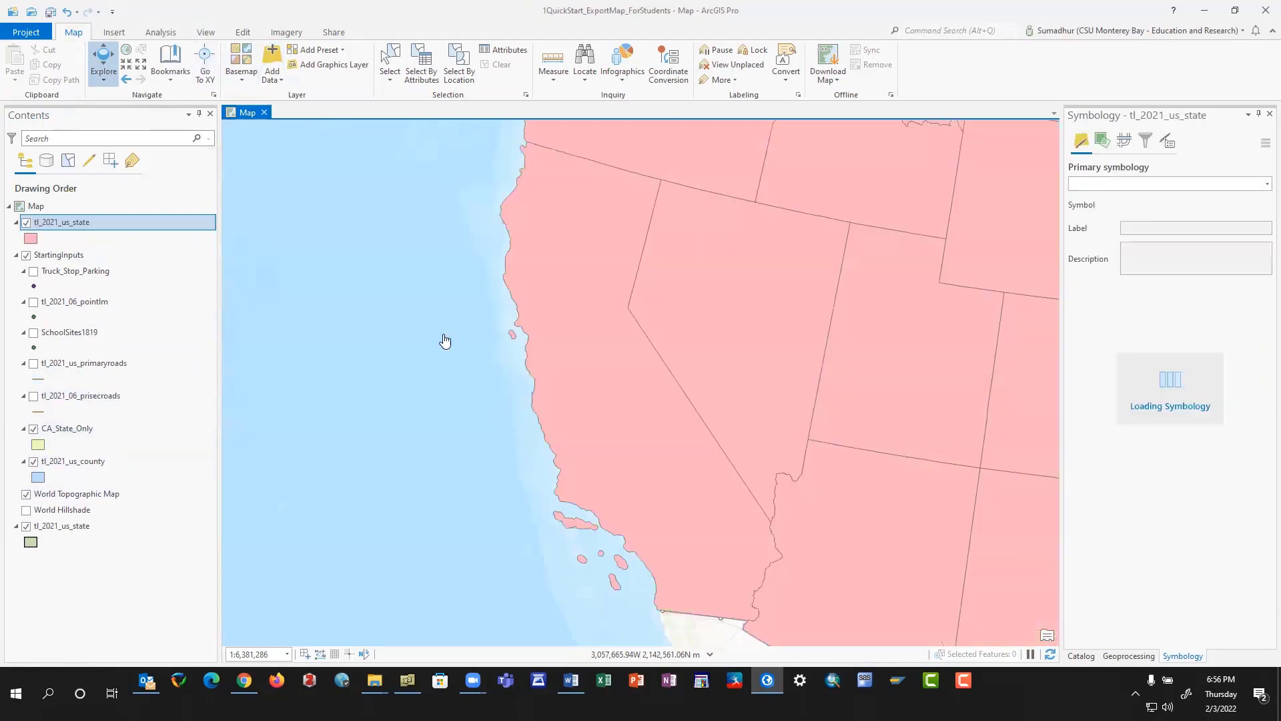
left_click_drag(96, 220, 149, 448)
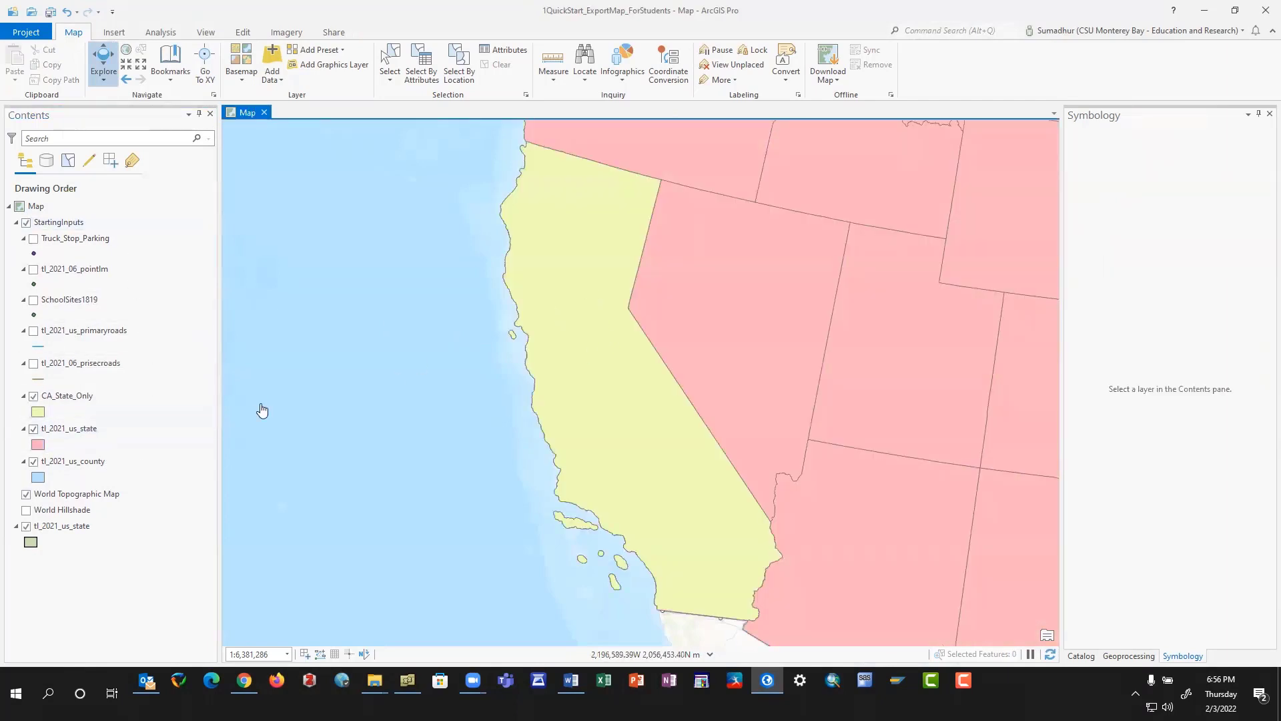
Hide the tl_2021_us_county layer and turn the pink tl_2021_us_state layer off and back on.
left_click(33, 428)
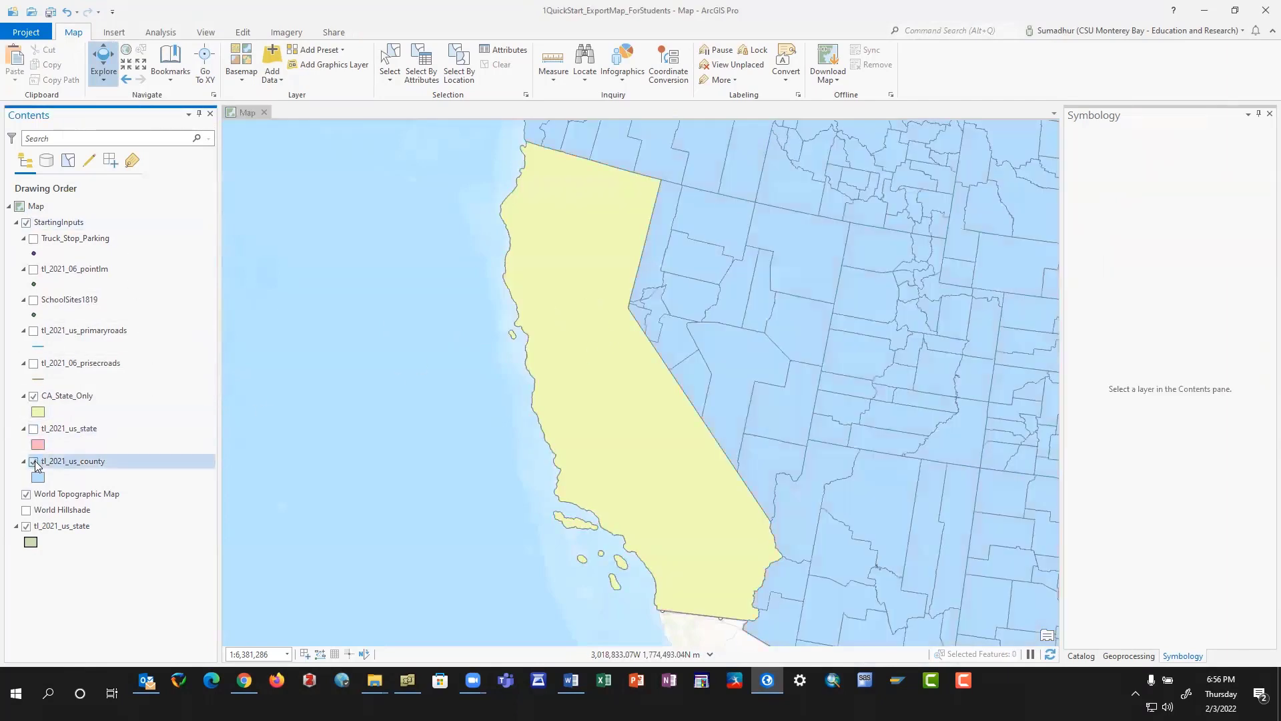
left_click(34, 462)
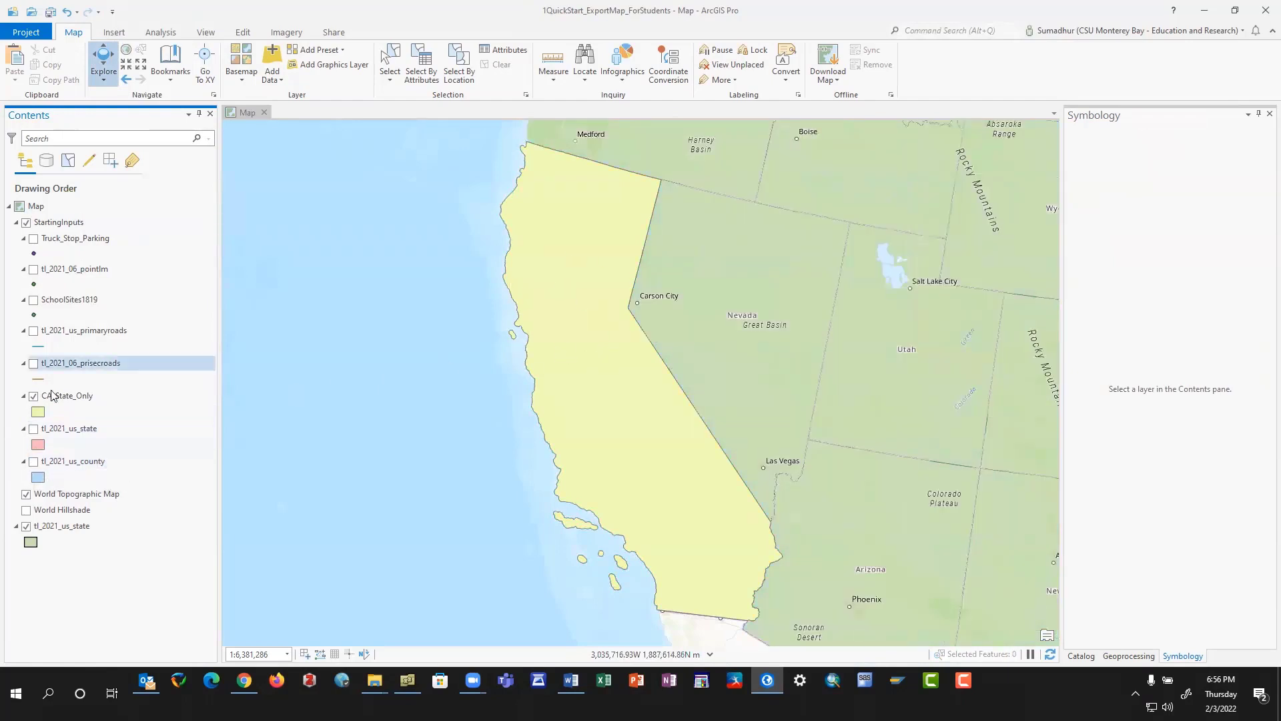
left_click(34, 429)
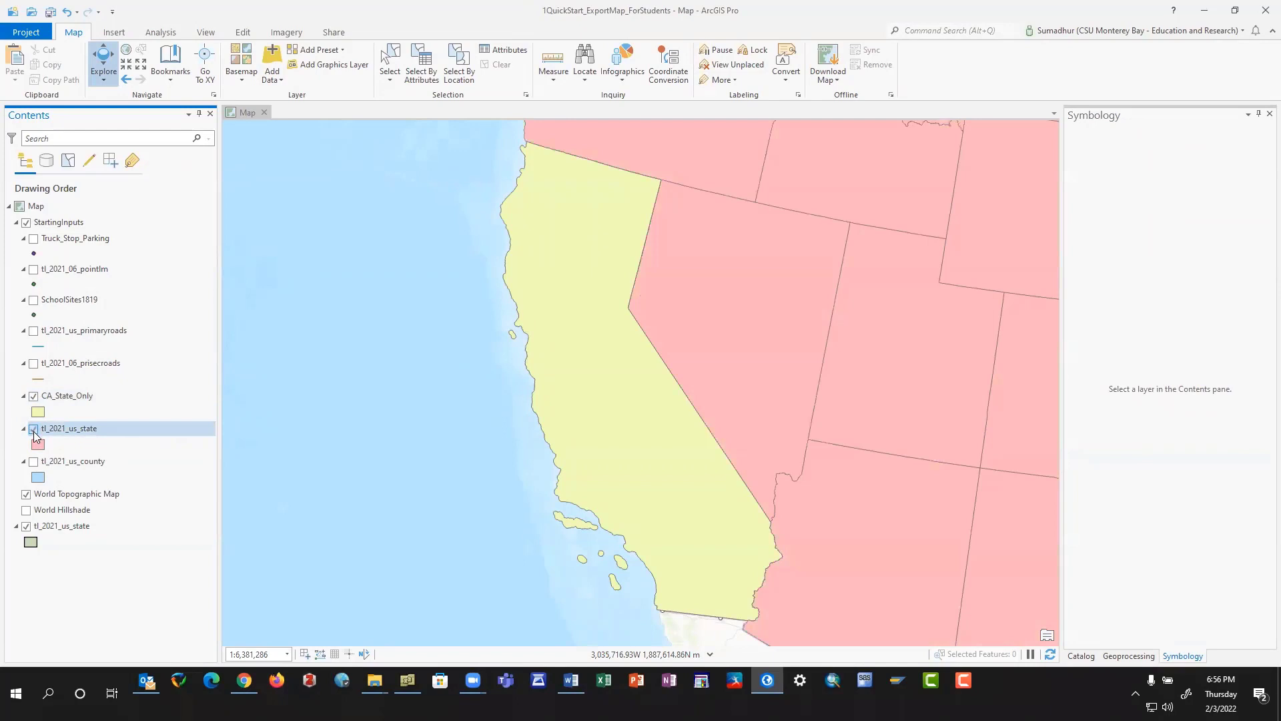
Move tl_2021_us_county directly above CA_State_Only in StartingInputs and make the county layer visible.
left_click(89, 461)
left_click_drag(111, 392, 94, 396)
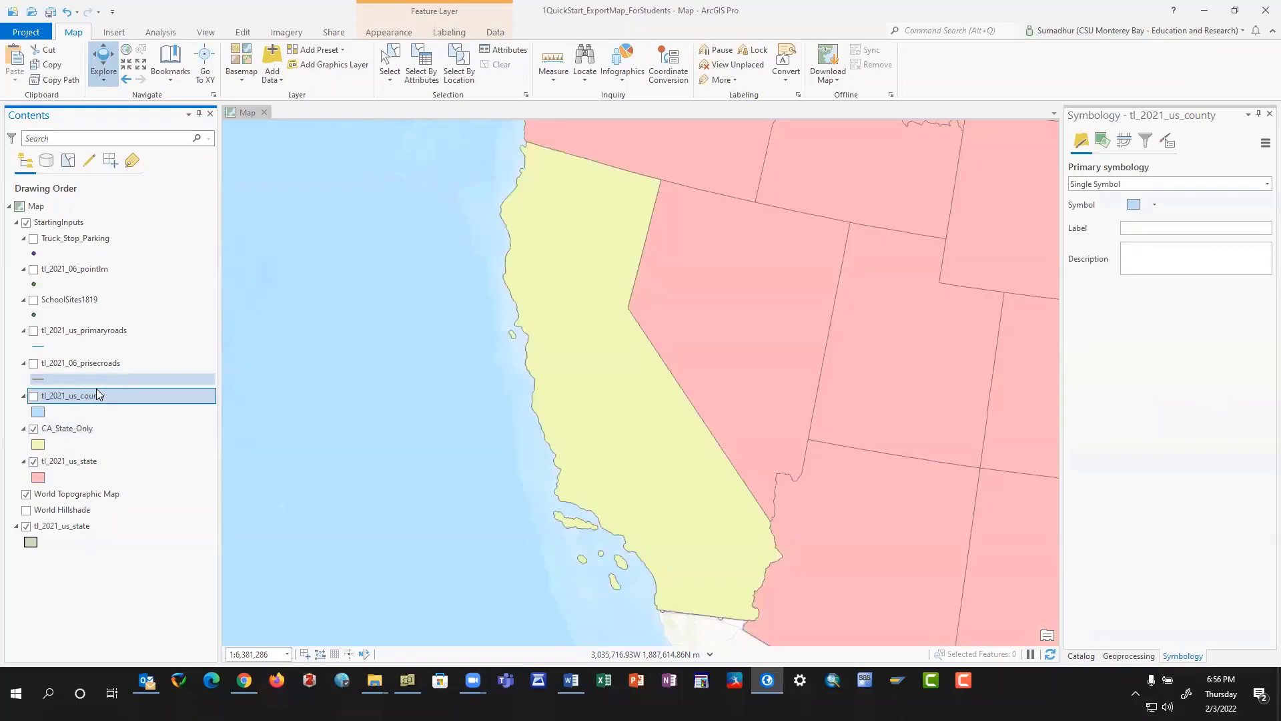
left_click(33, 395)
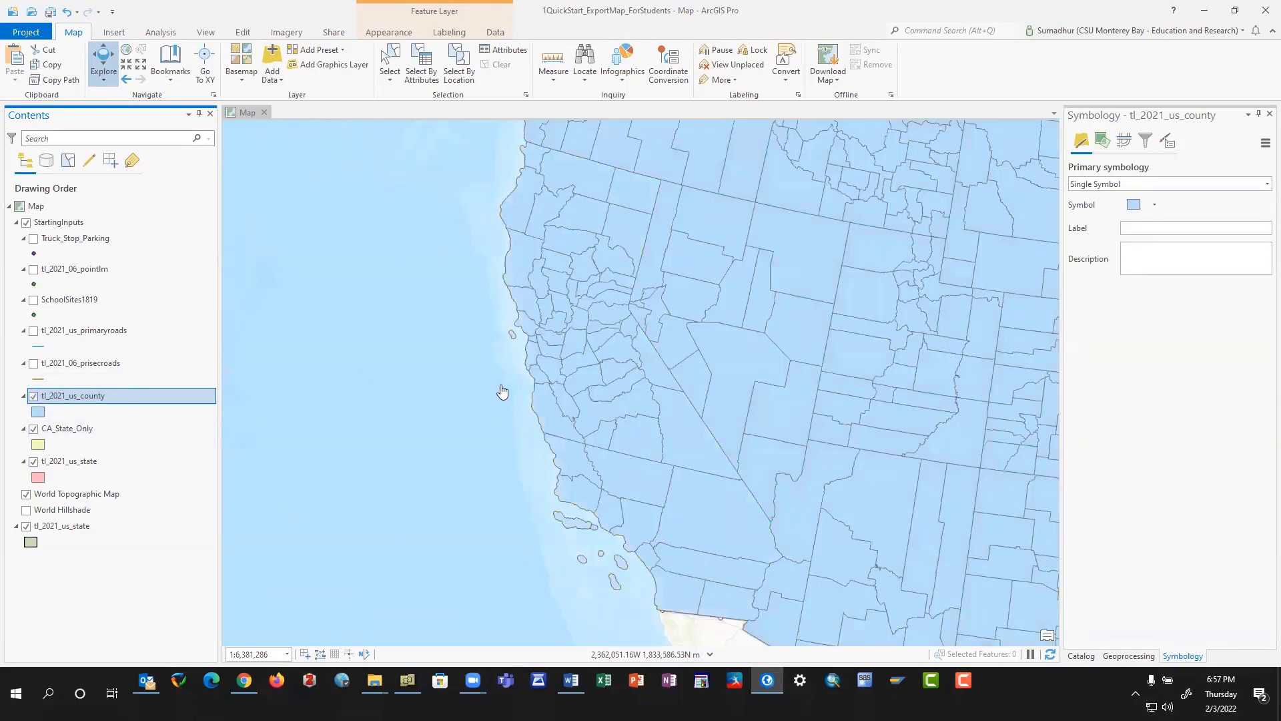
Turn on labels for the tl_2021_us_county layer and bring Monterey and its neighbouring counties into view.
scroll(524, 358, "up", 5)
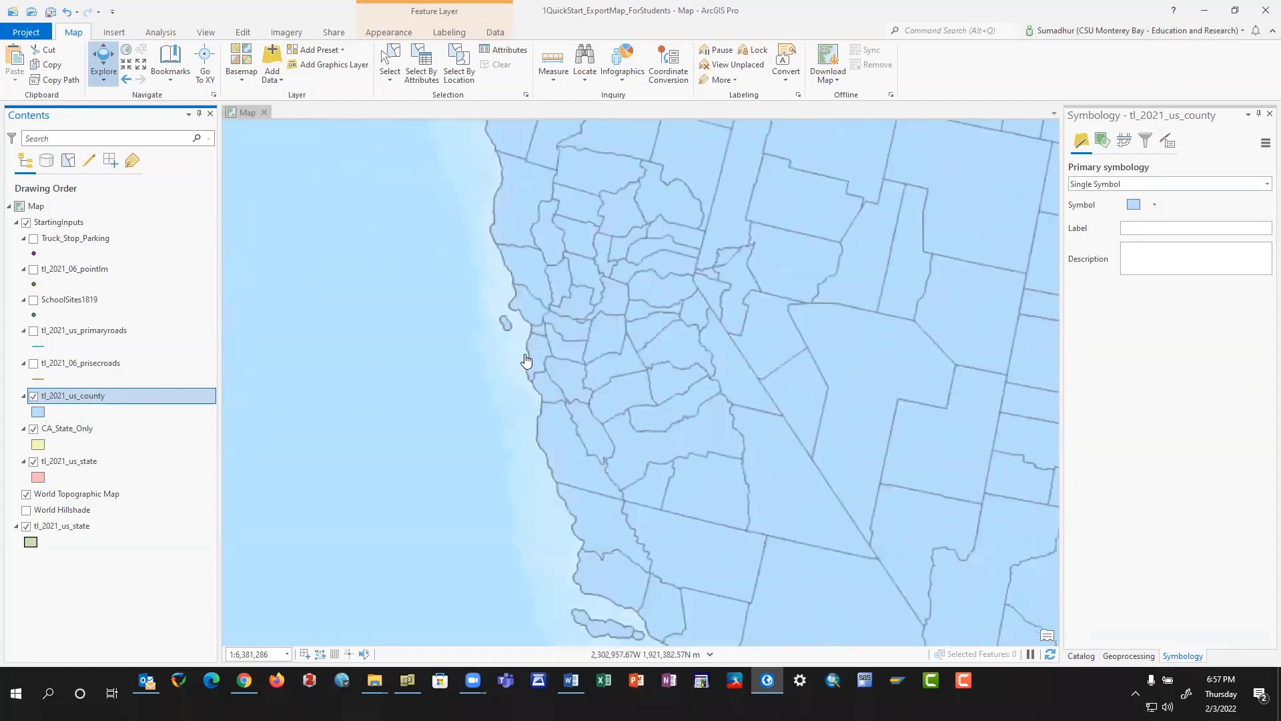
scroll(546, 365, "up", 2)
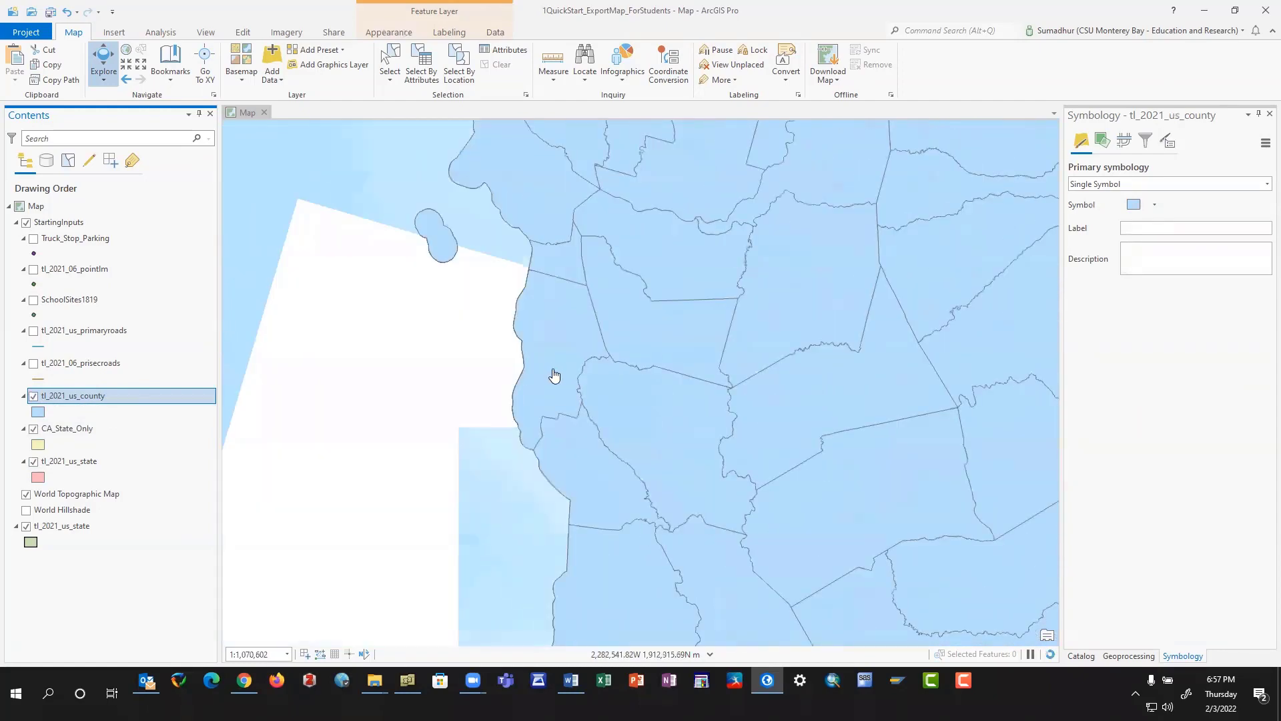
left_click_drag(566, 372, 523, 320)
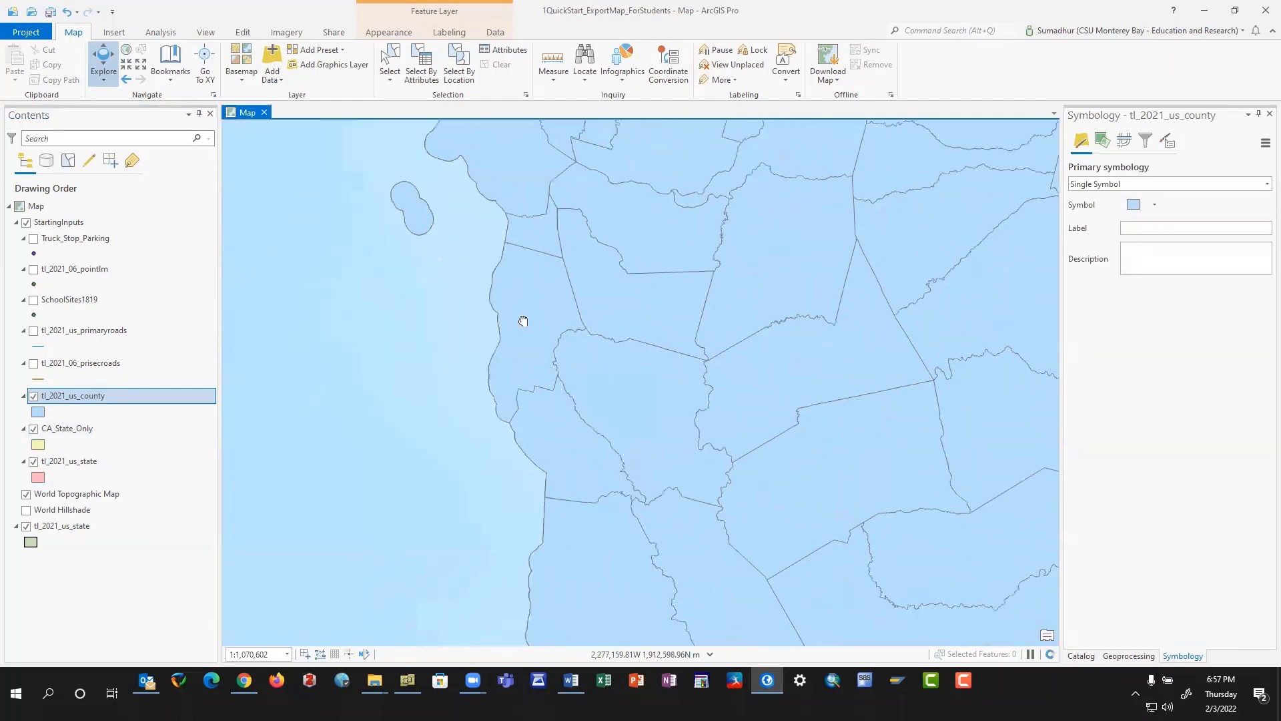
right_click(83, 401)
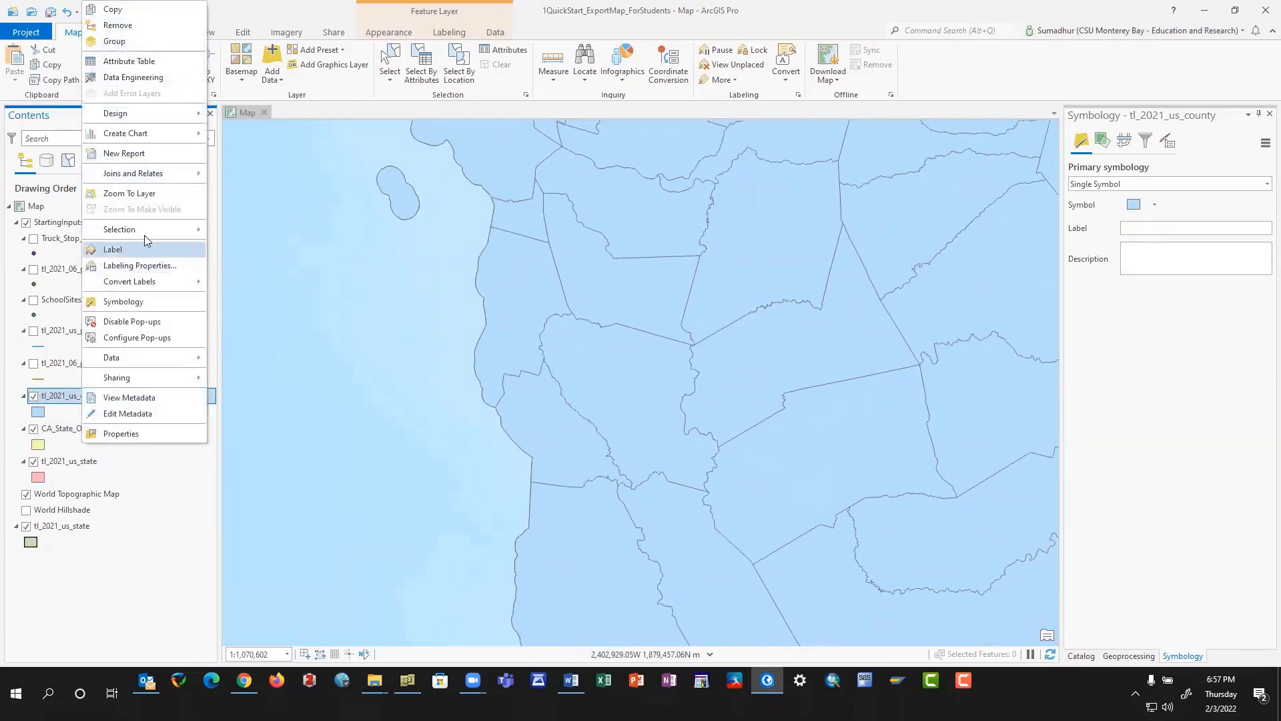
left_click(112, 250)
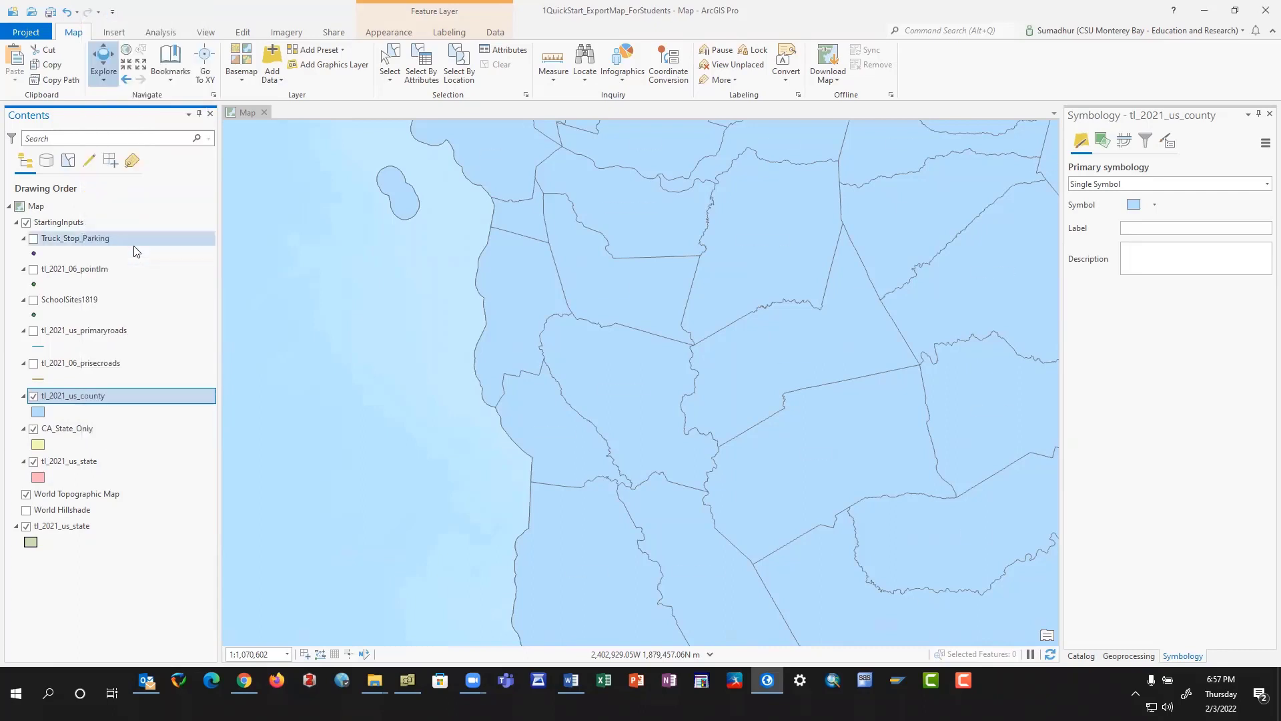
left_click_drag(564, 449, 481, 267)
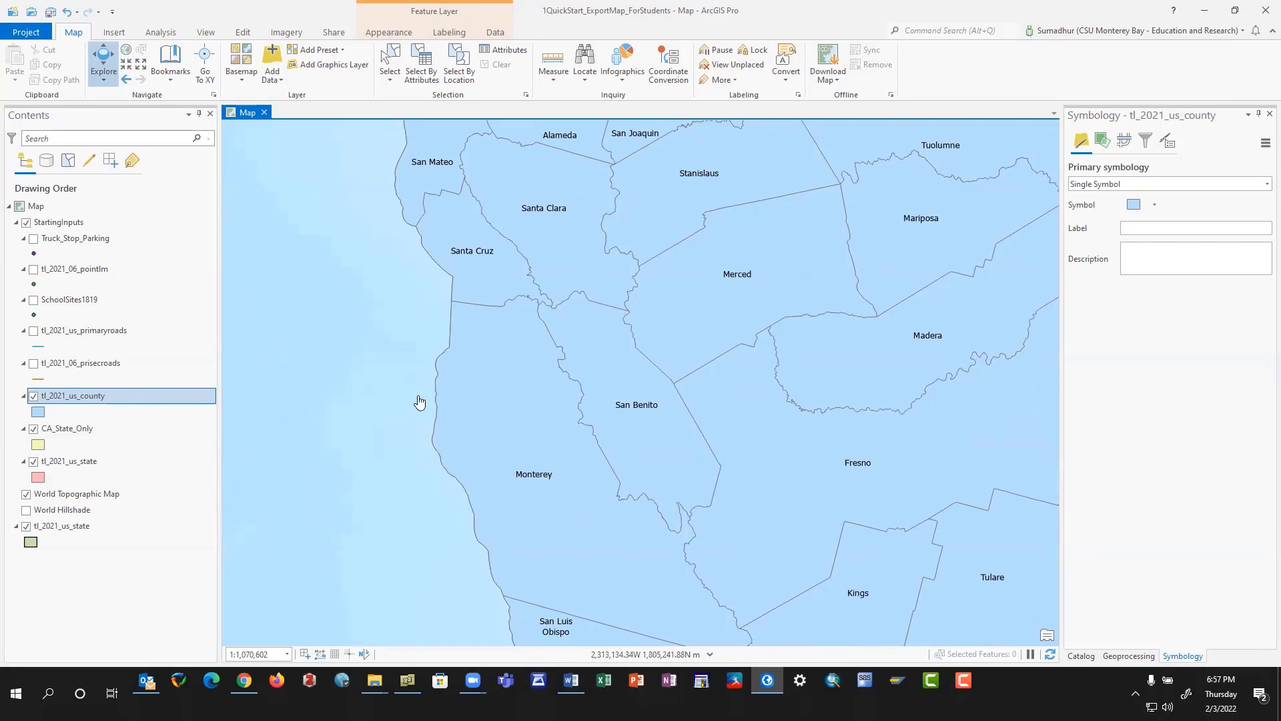
Compare tl_2021_06_prisecroads and tl_2021_us_primaryroads by showing each alone and both together, and hide both again.
left_click(34, 364)
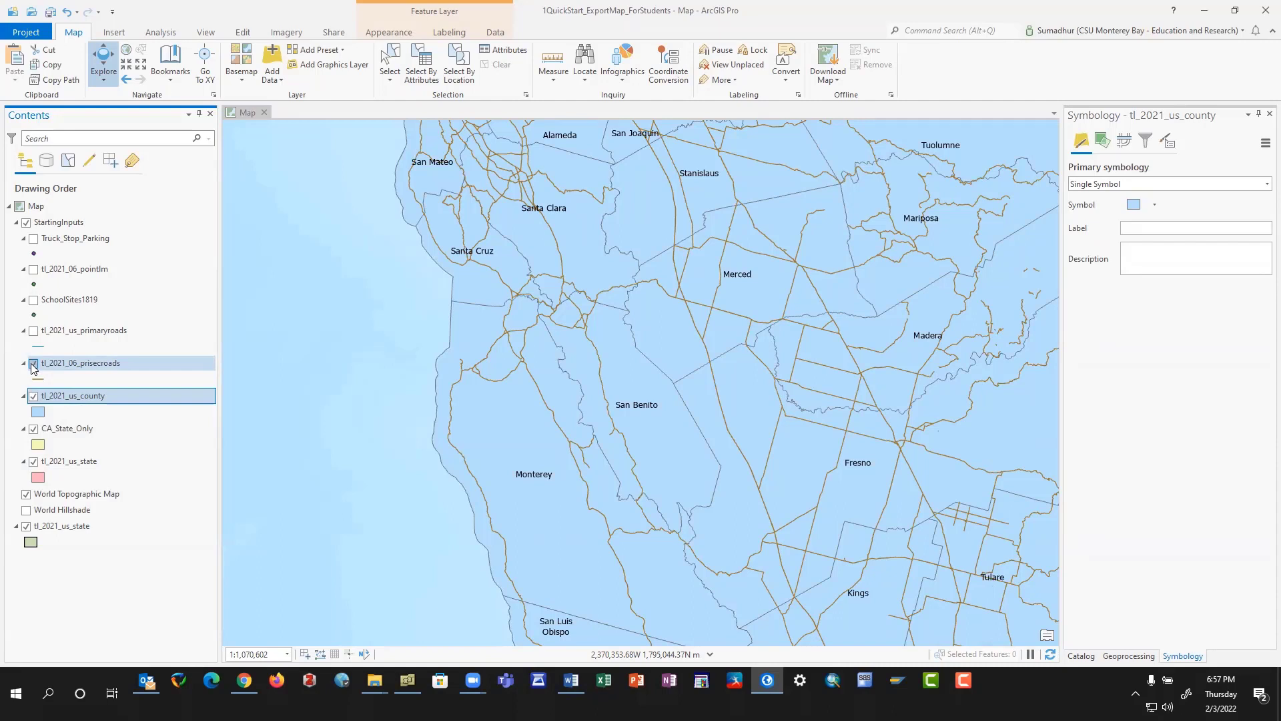
left_click(34, 363)
left_click(33, 331)
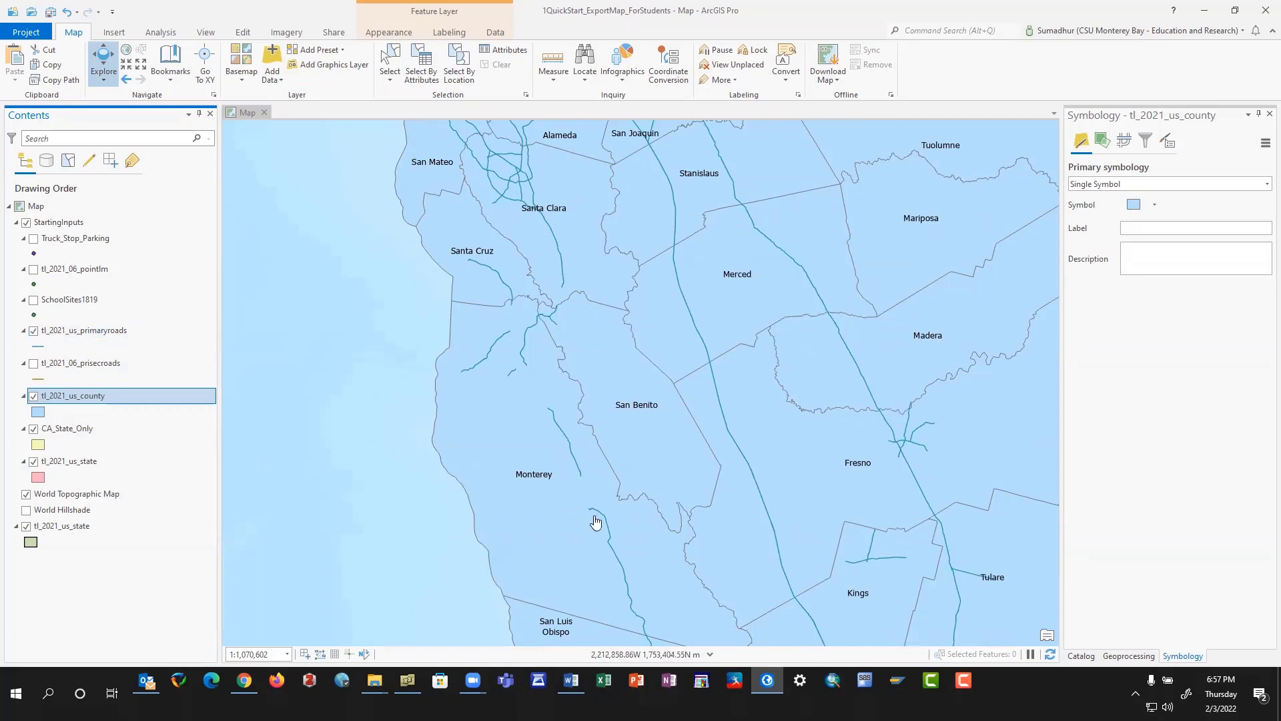
left_click(33, 365)
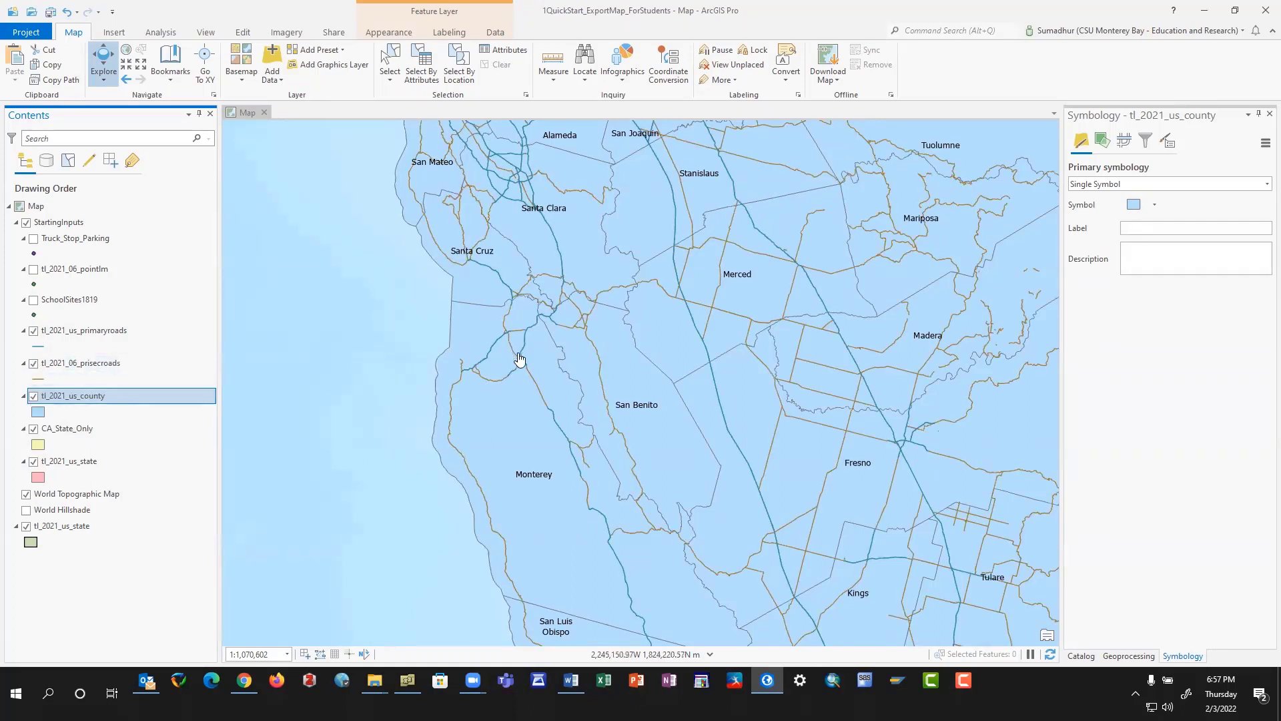
left_click(33, 364)
left_click(34, 331)
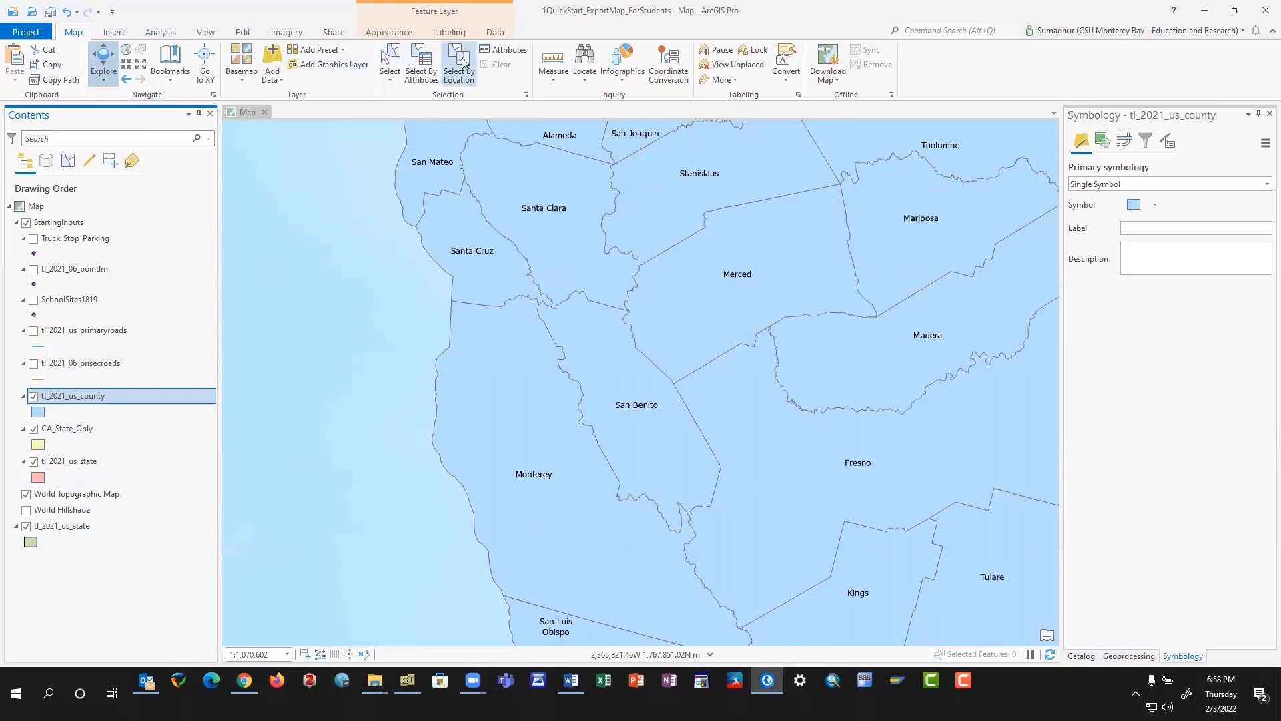
Select Santa Cruz, Monterey, San Benito, Santa Clara, Fresno, San Luis Obispo, Kings and Kern counties together on the map.
left_click(392, 62)
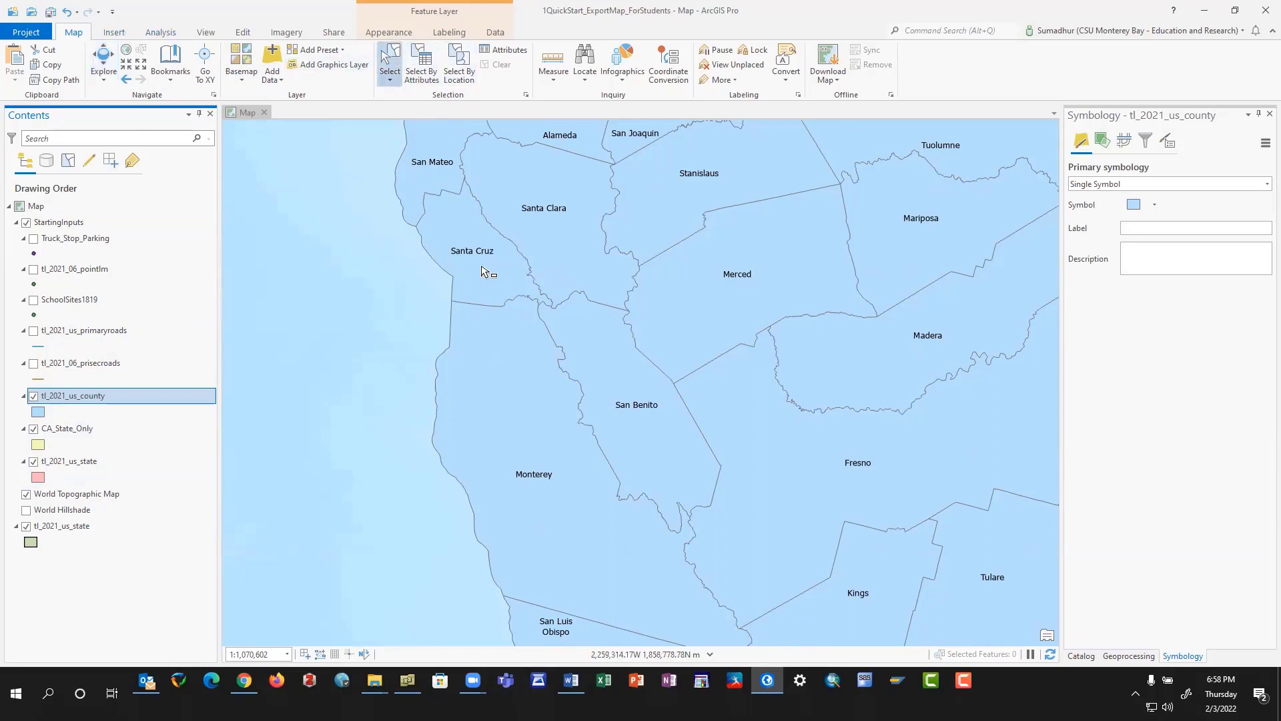
left_click(480, 269)
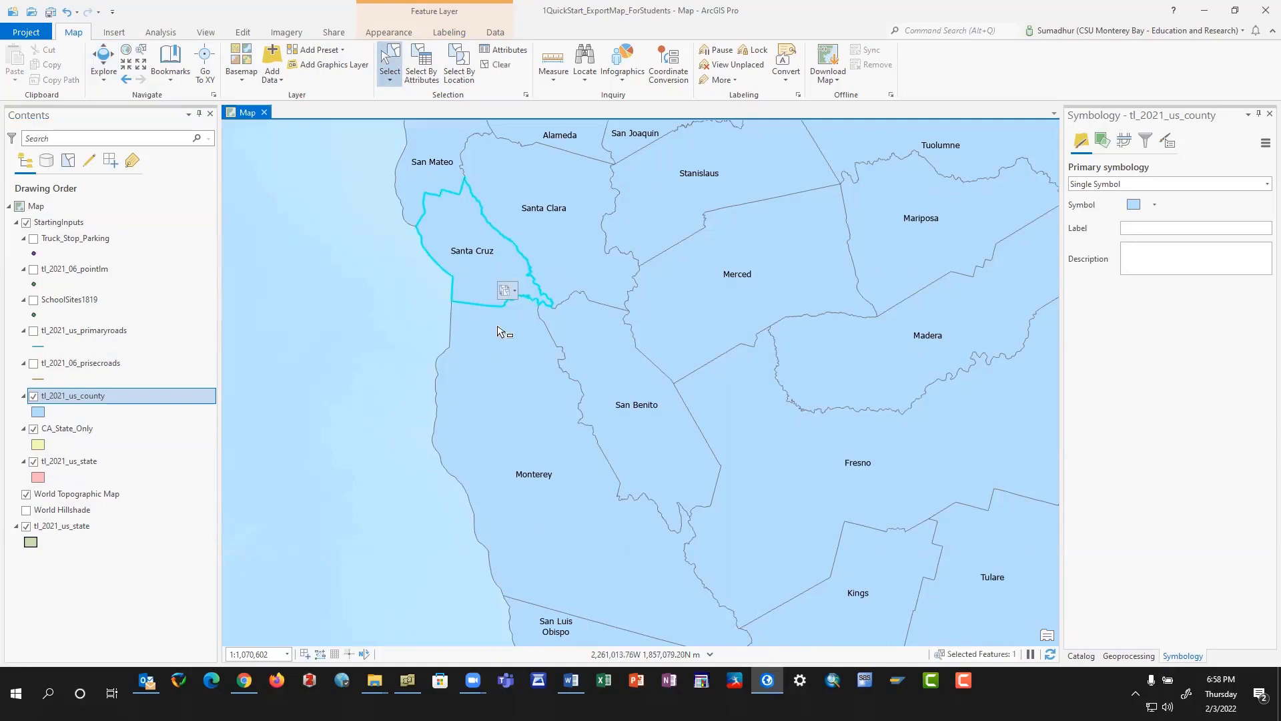
left_click(522, 380, "shift")
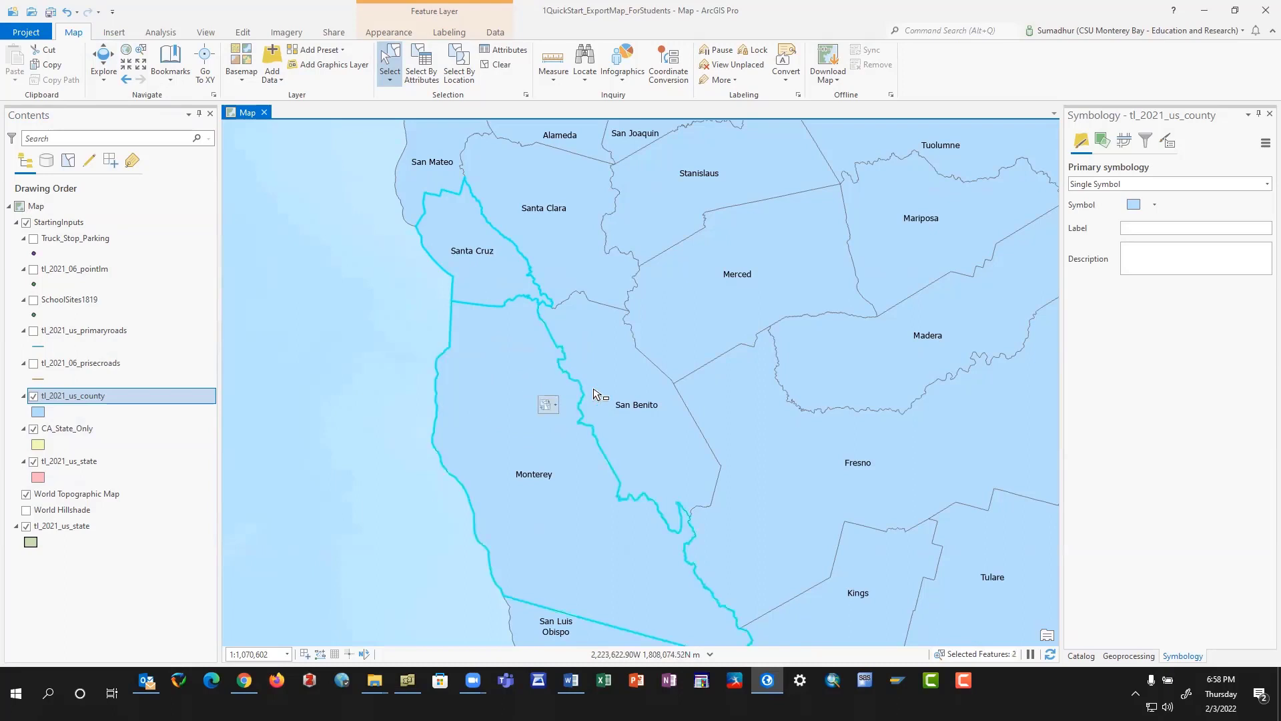
left_click(647, 431, "shift")
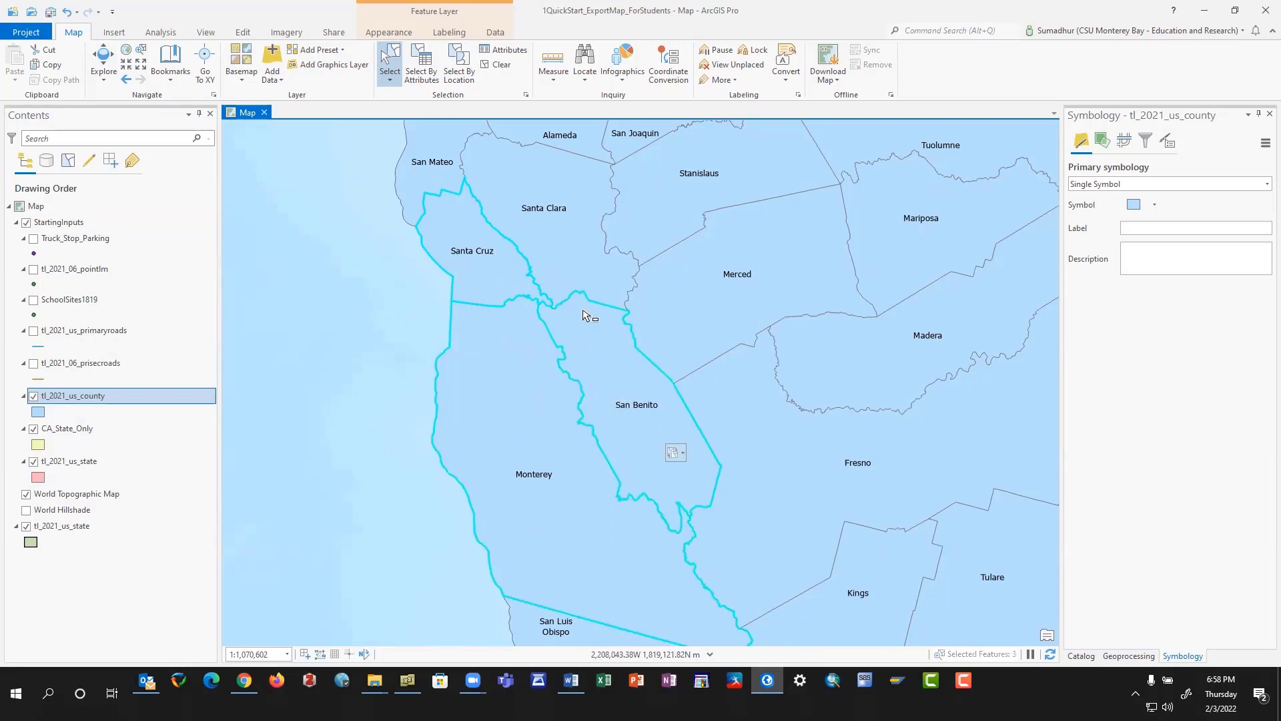
left_click(573, 261, "shift")
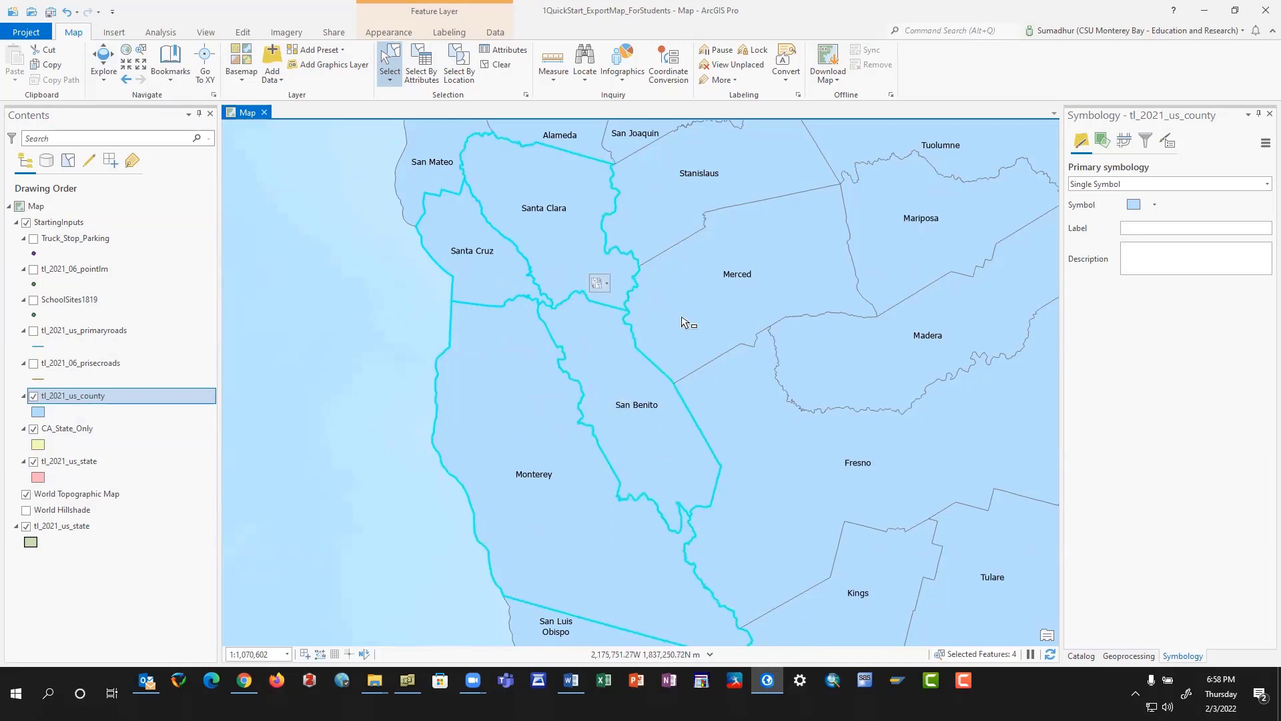
left_click(735, 536, "shift")
scroll(735, 536, "down", 2)
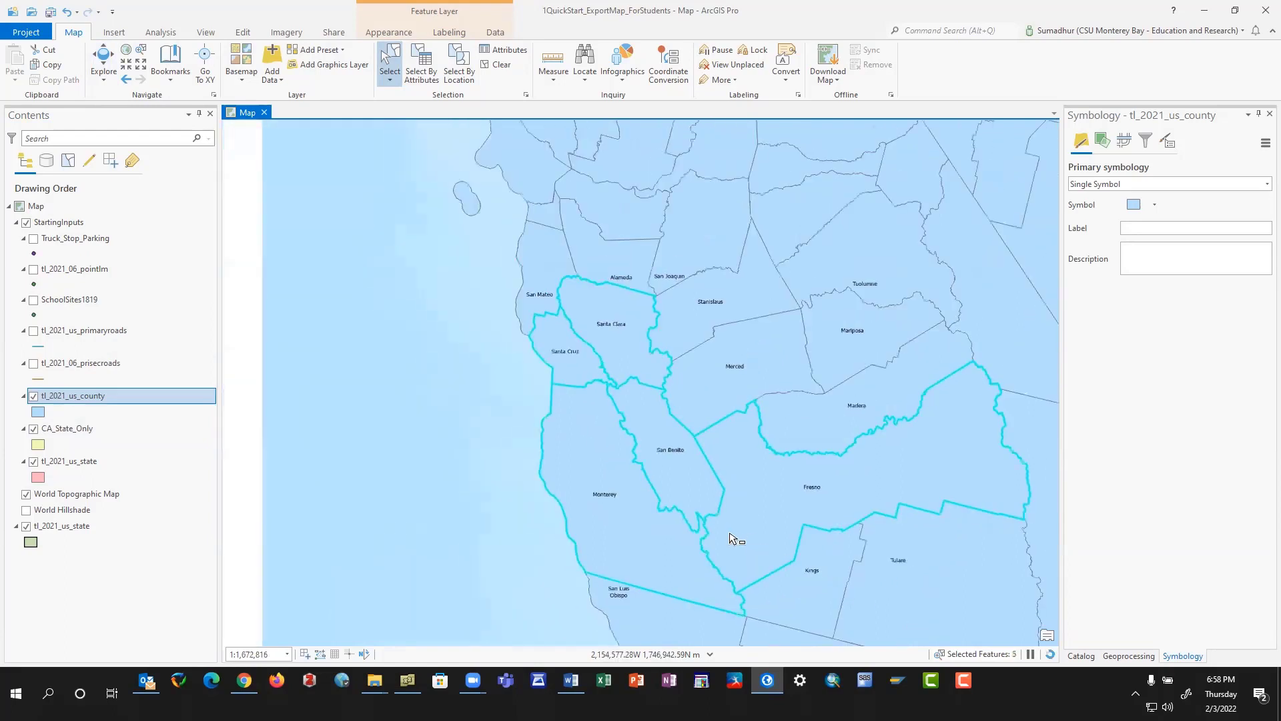
left_click(674, 625, "shift")
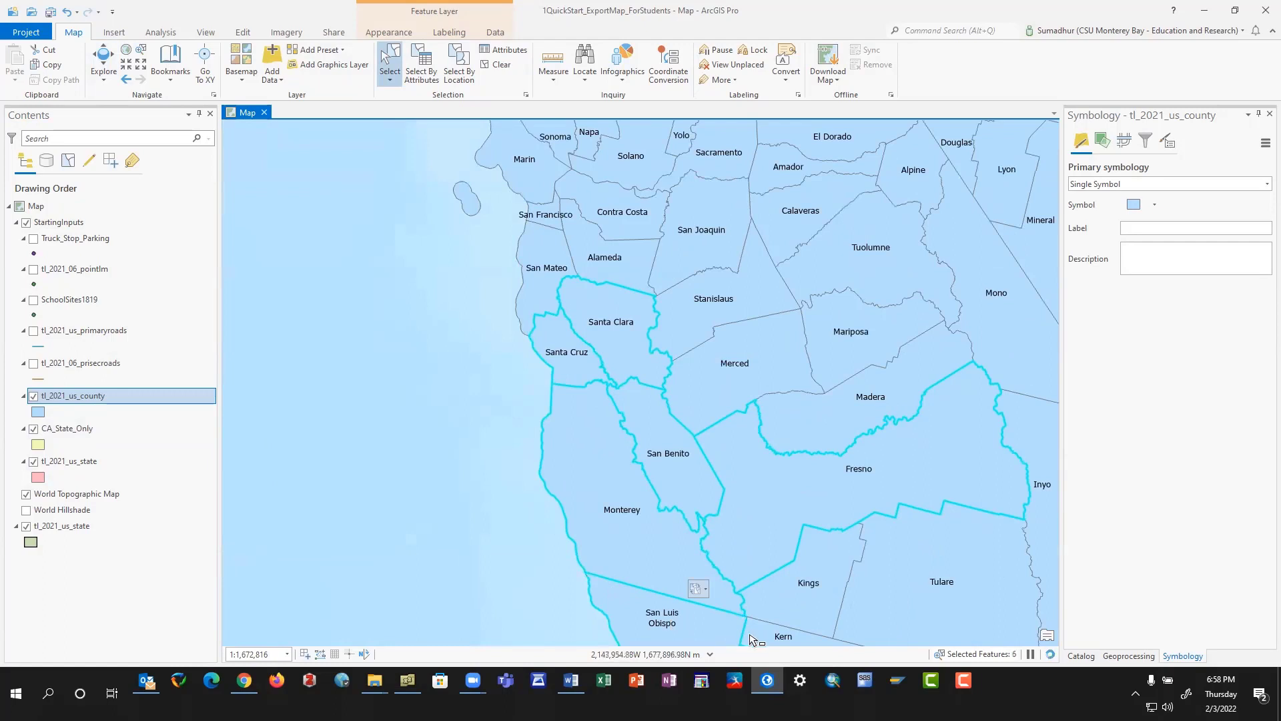
left_click(792, 603, "shift")
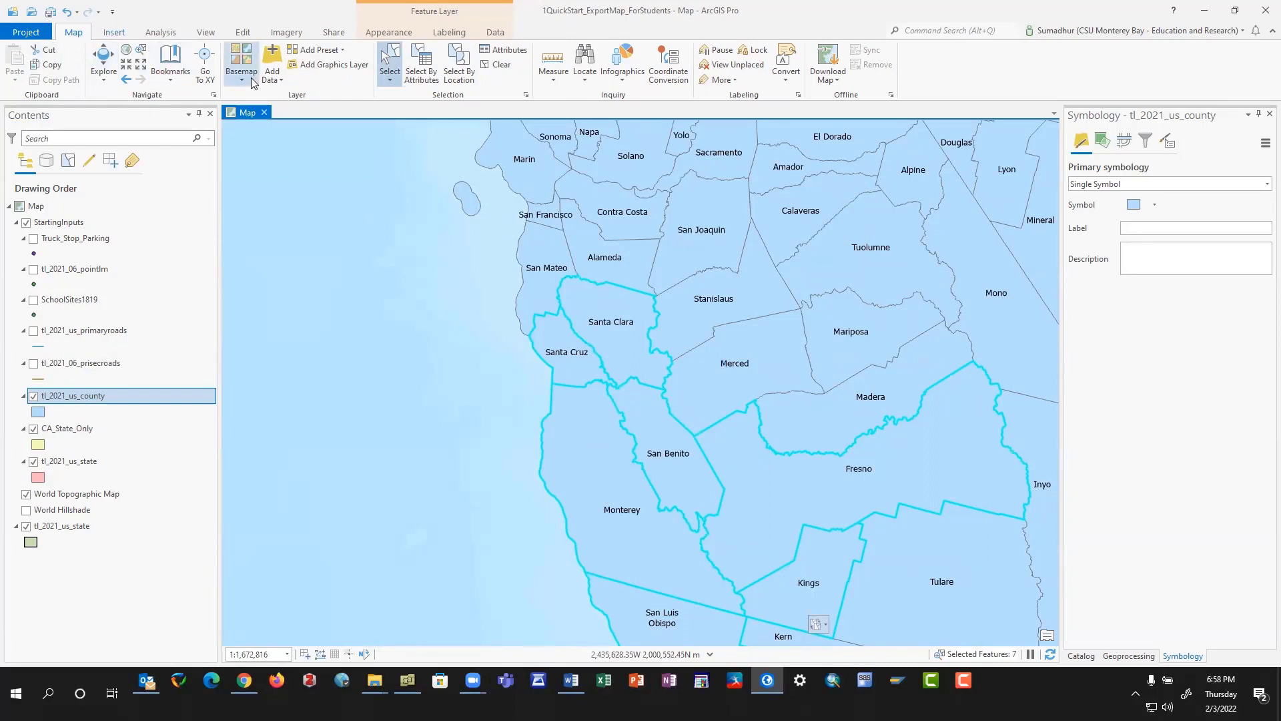
left_click(753, 634, "shift")
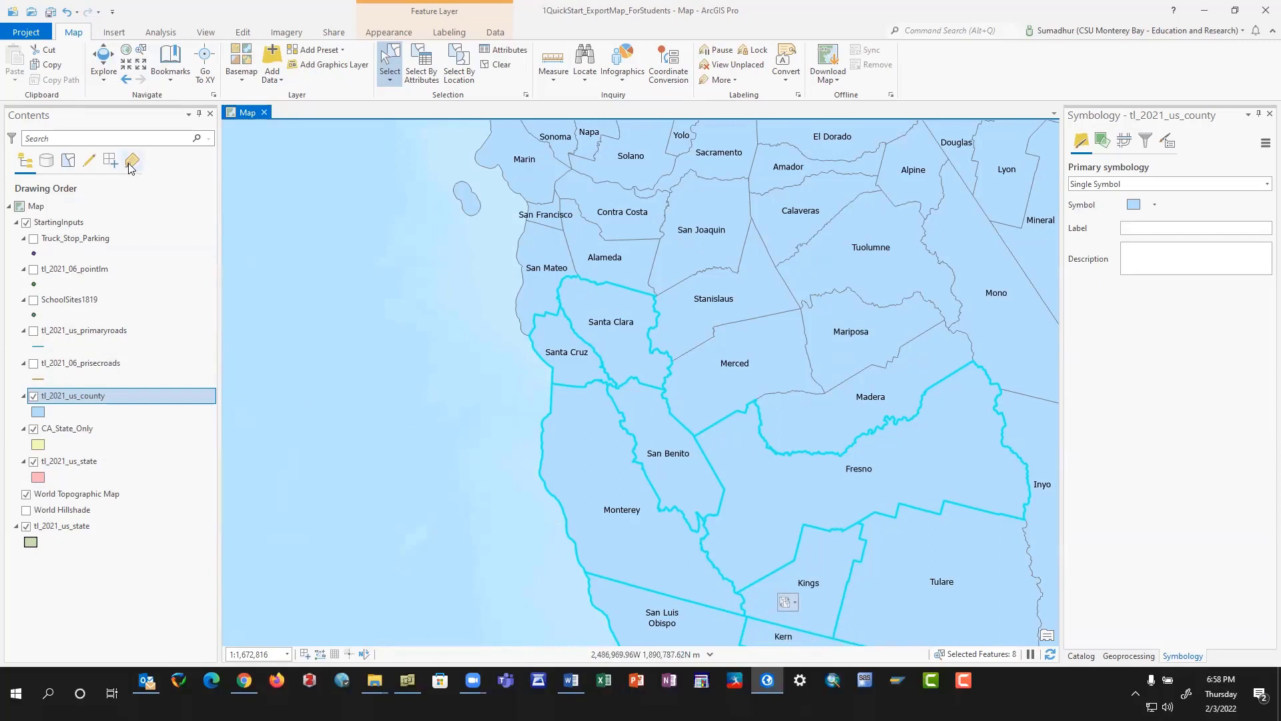
Export the selected tl_2021_us_county features to the Inputs folder with the output name MRY_Surrounding.
right_click(75, 404)
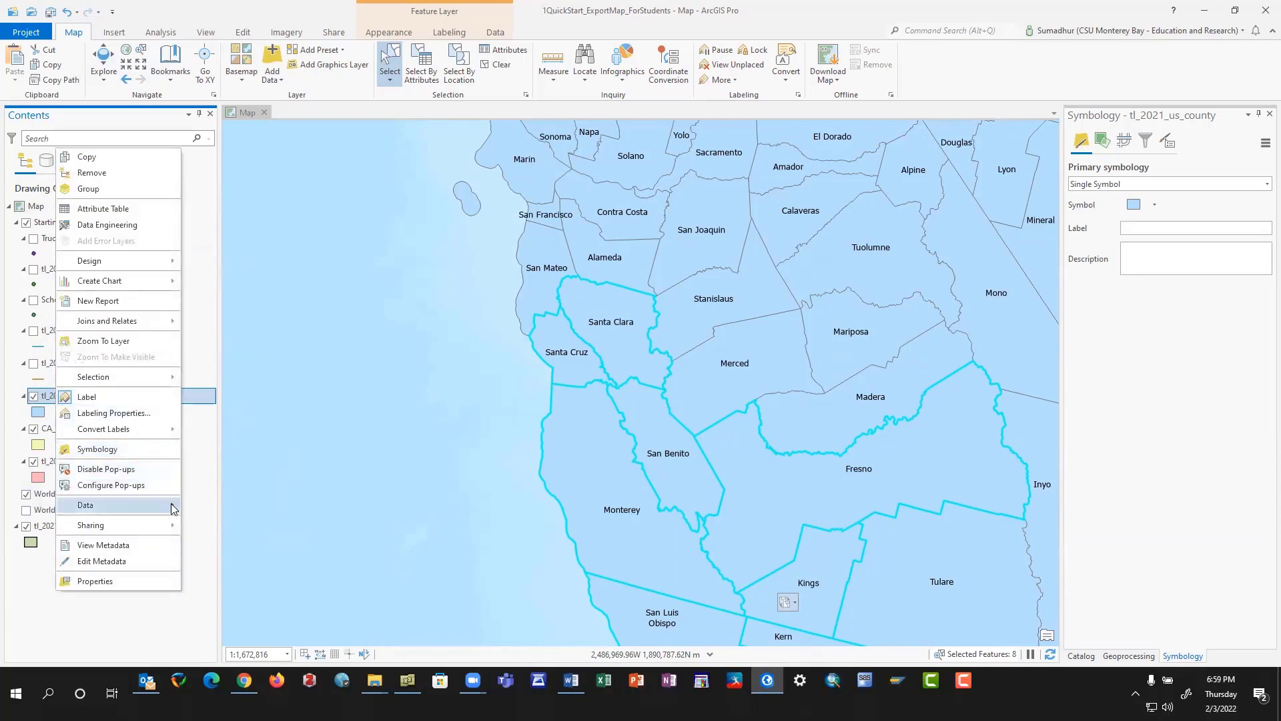
mouse_move(167, 506)
left_click(233, 509)
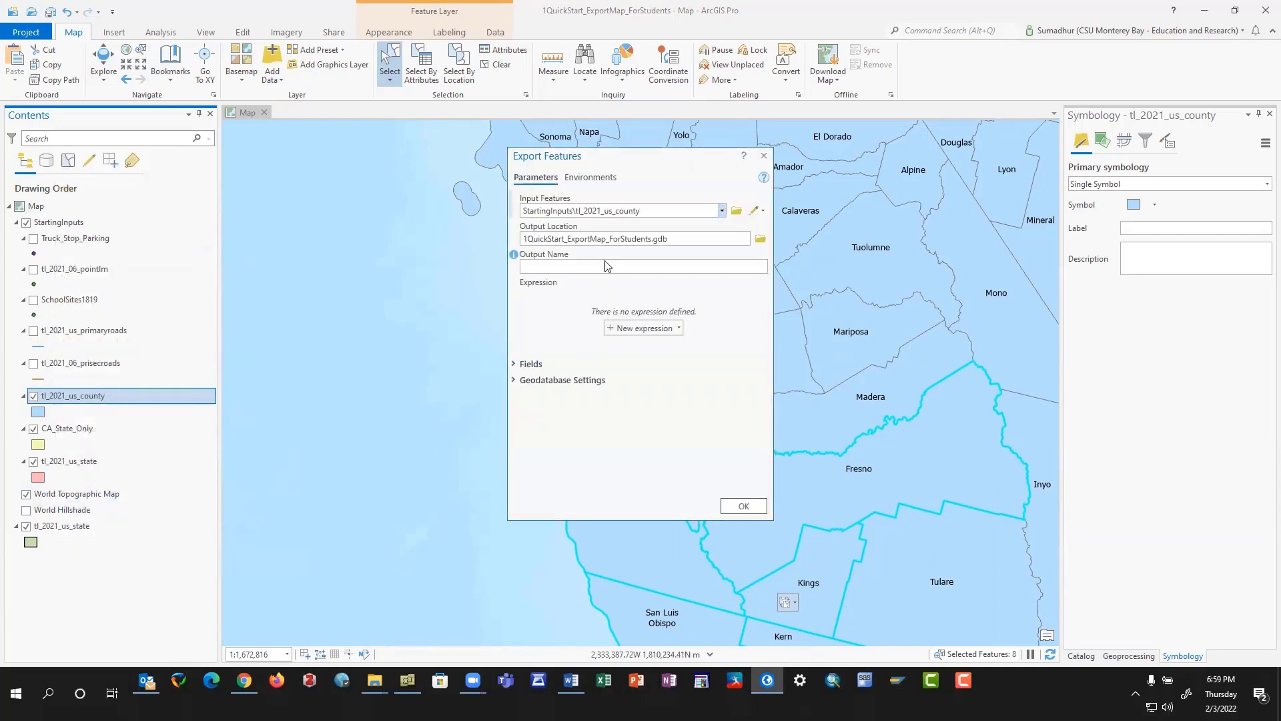
left_click(760, 239)
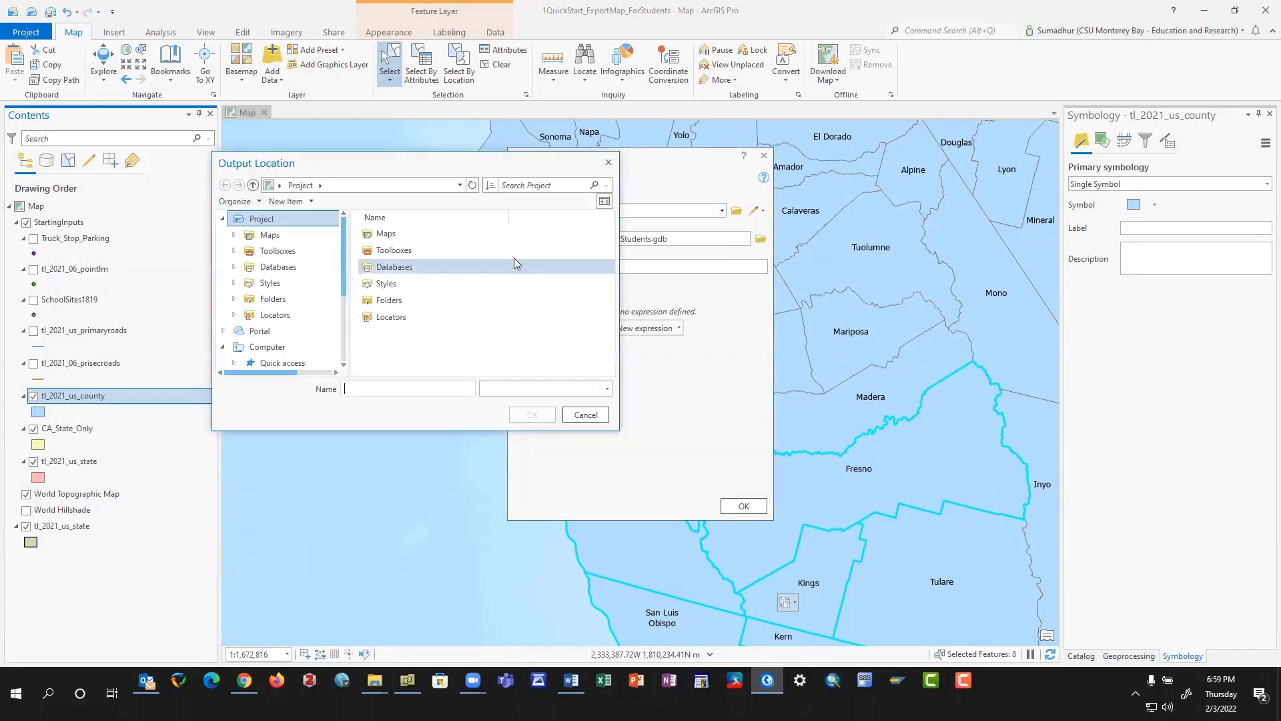
left_click(420, 266)
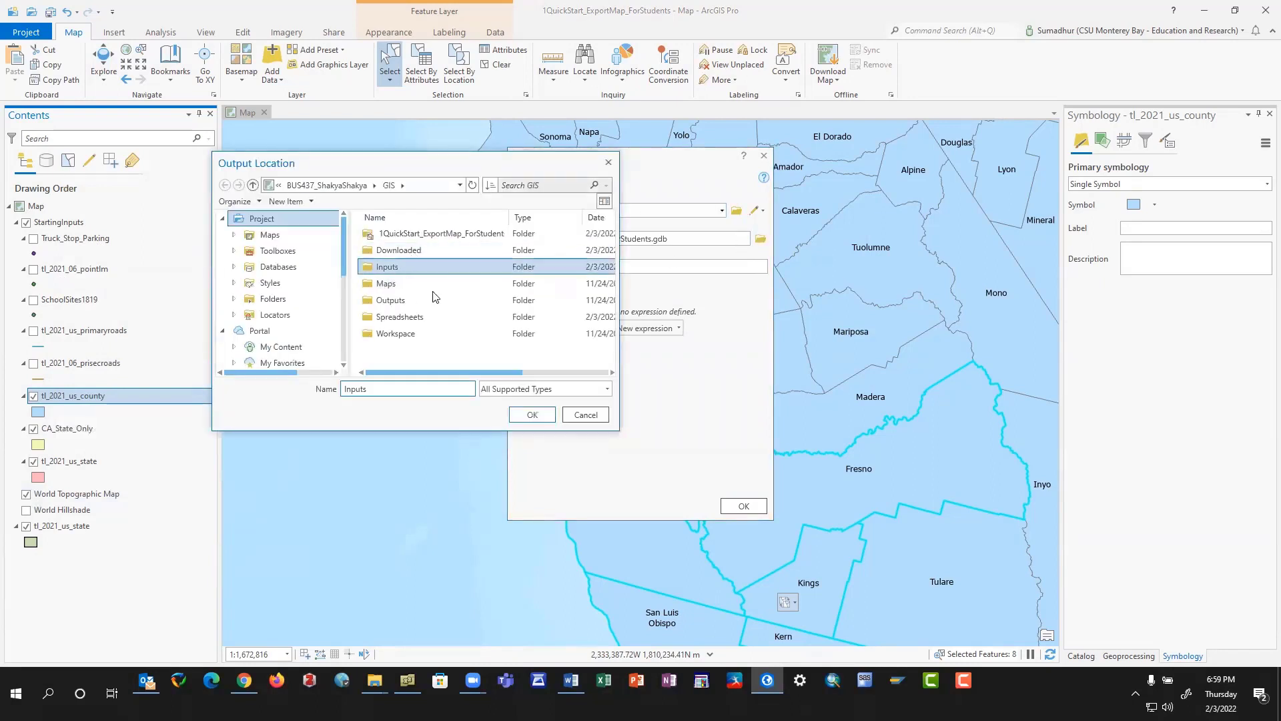
left_click(529, 416)
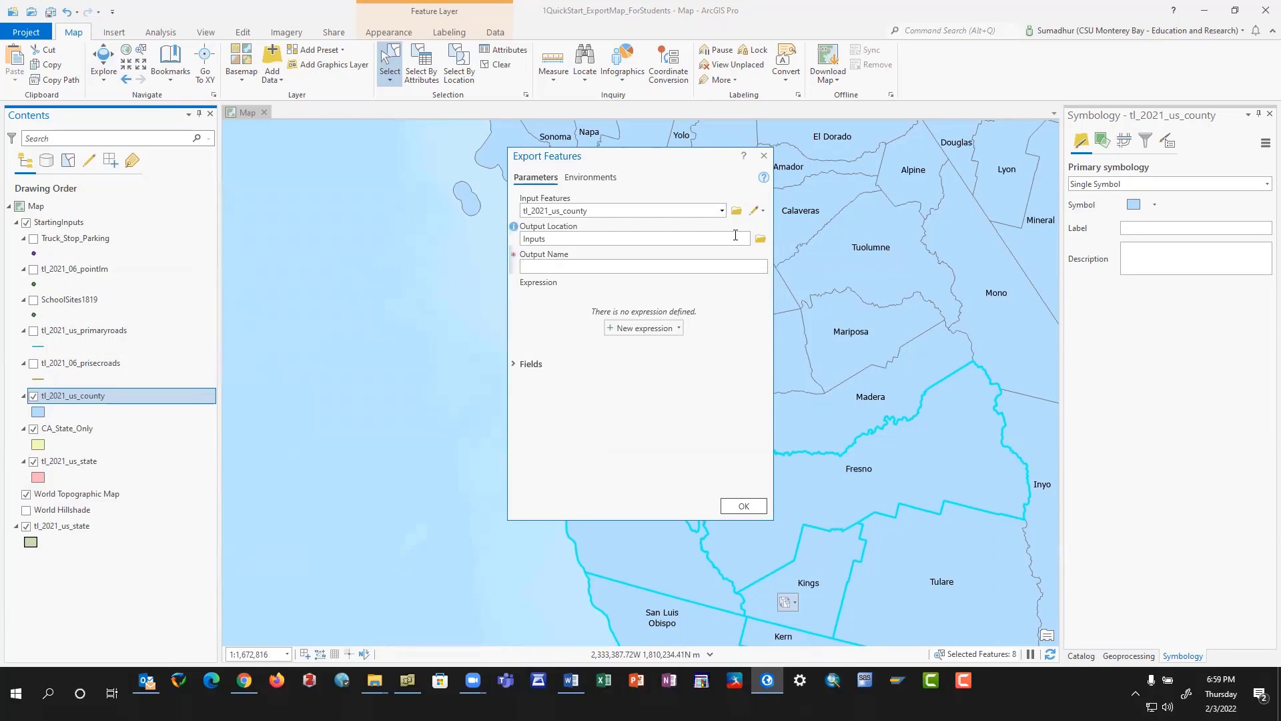
left_click(632, 266)
key("shift+End")
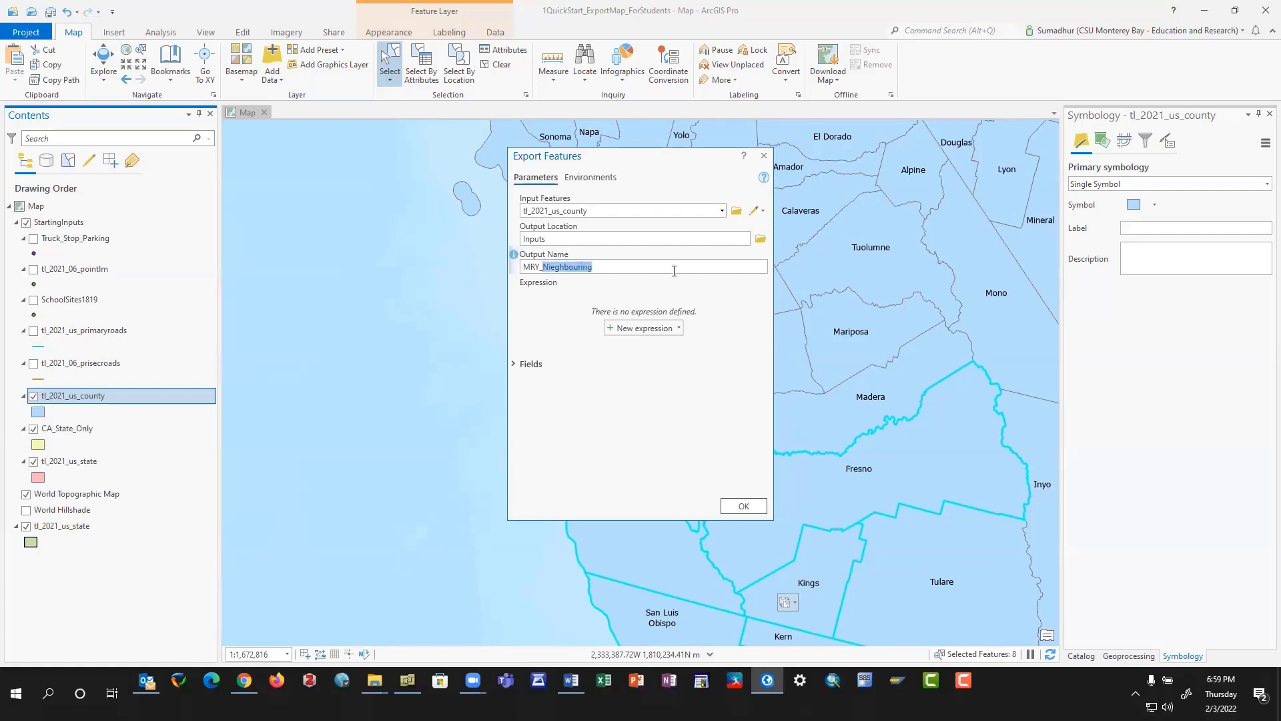
type("Surround")
left_click(743, 507)
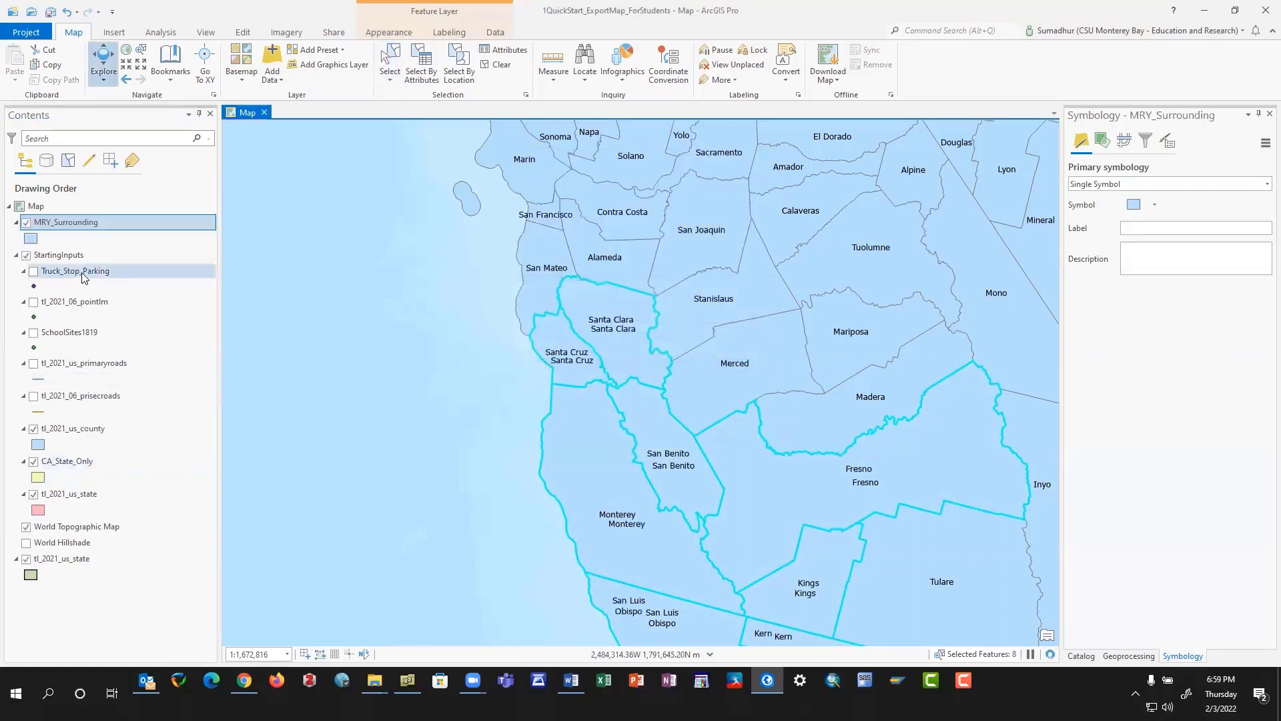
Move the MRY_Surrounding layer into the StartingInputs group directly above tl_2021_us_county, and hide tl_2021_us_county.
left_click_drag(61, 227, 92, 428)
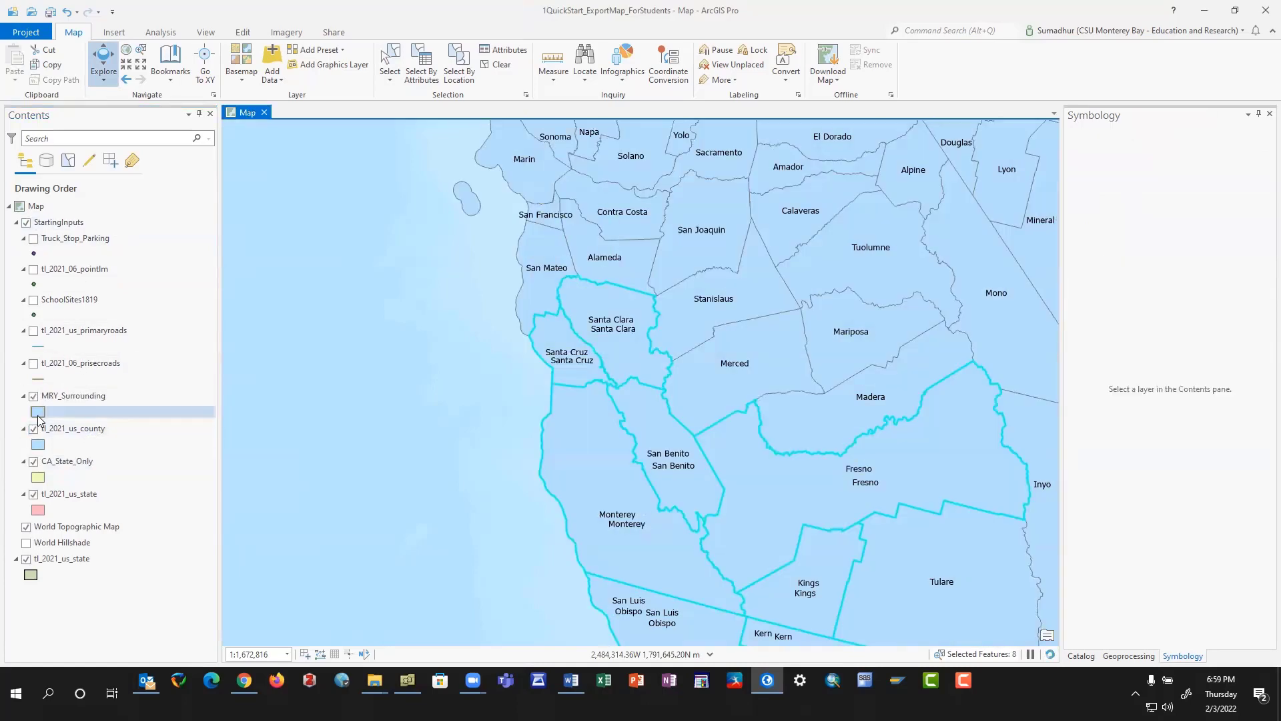
left_click(34, 429)
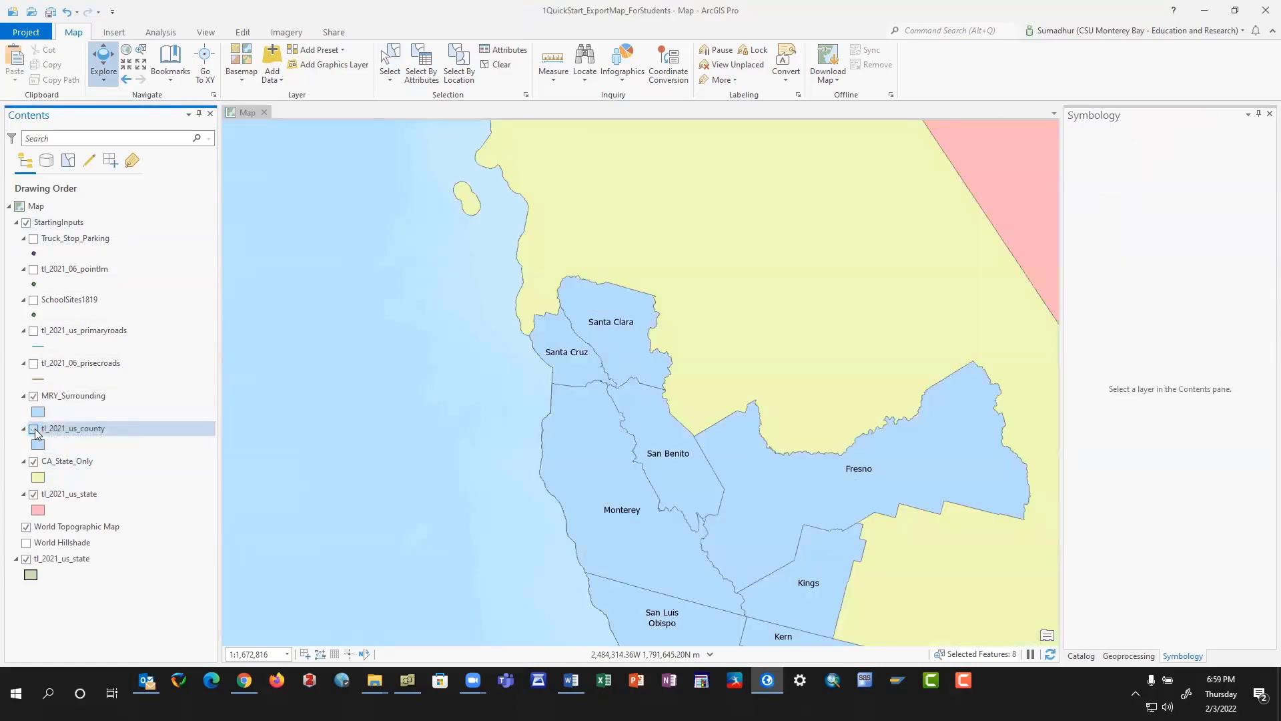
left_click(82, 435)
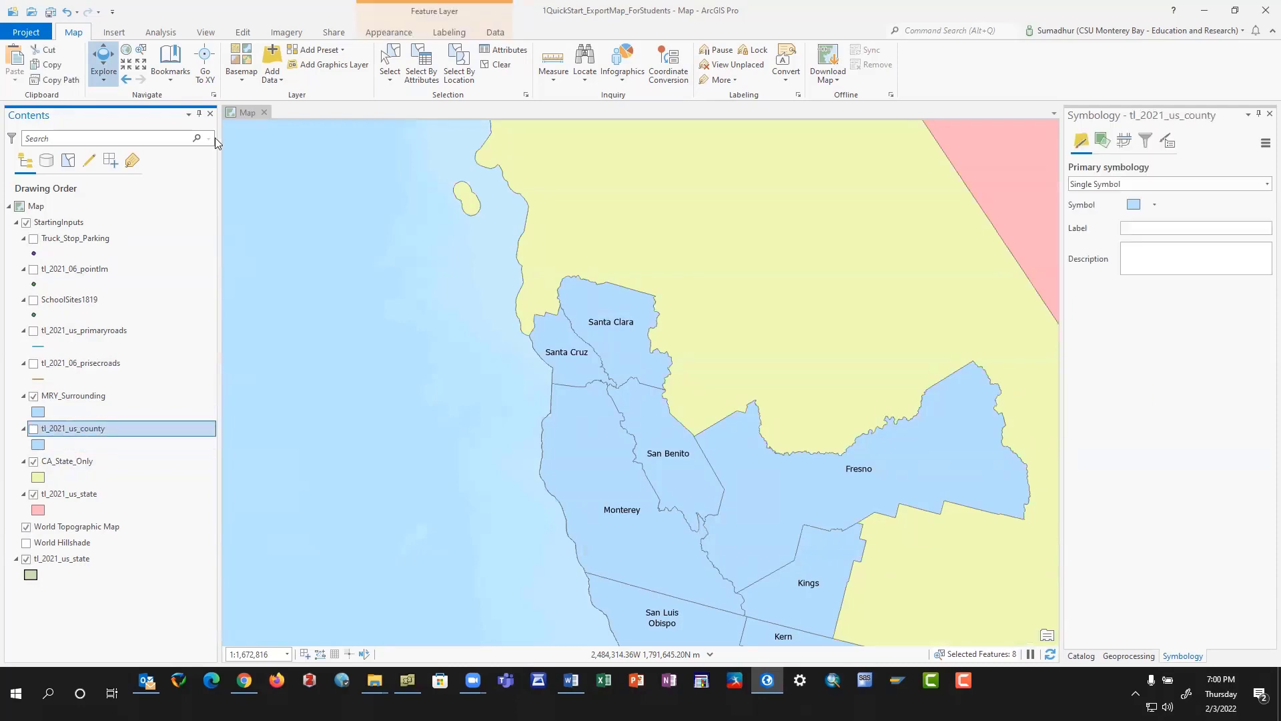
Show tl_2021_us_county to clear the selected counties, and hide that layer again.
left_click(34, 428)
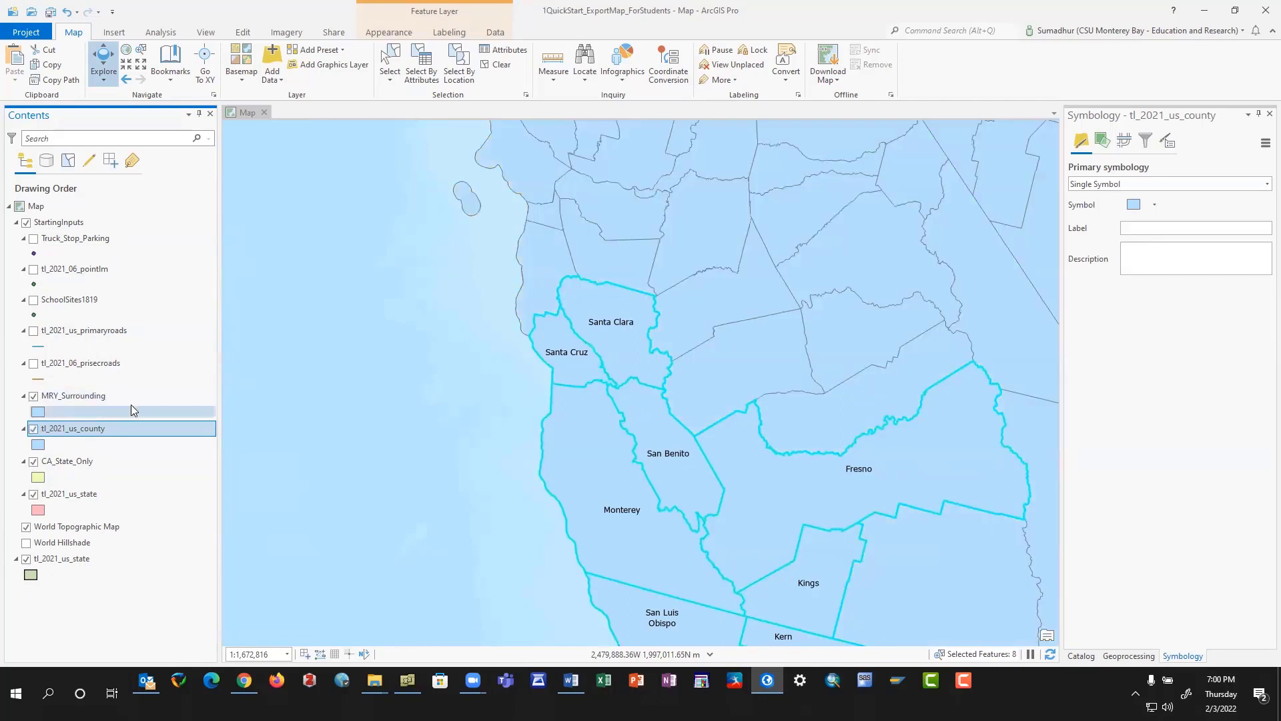
left_click(496, 66)
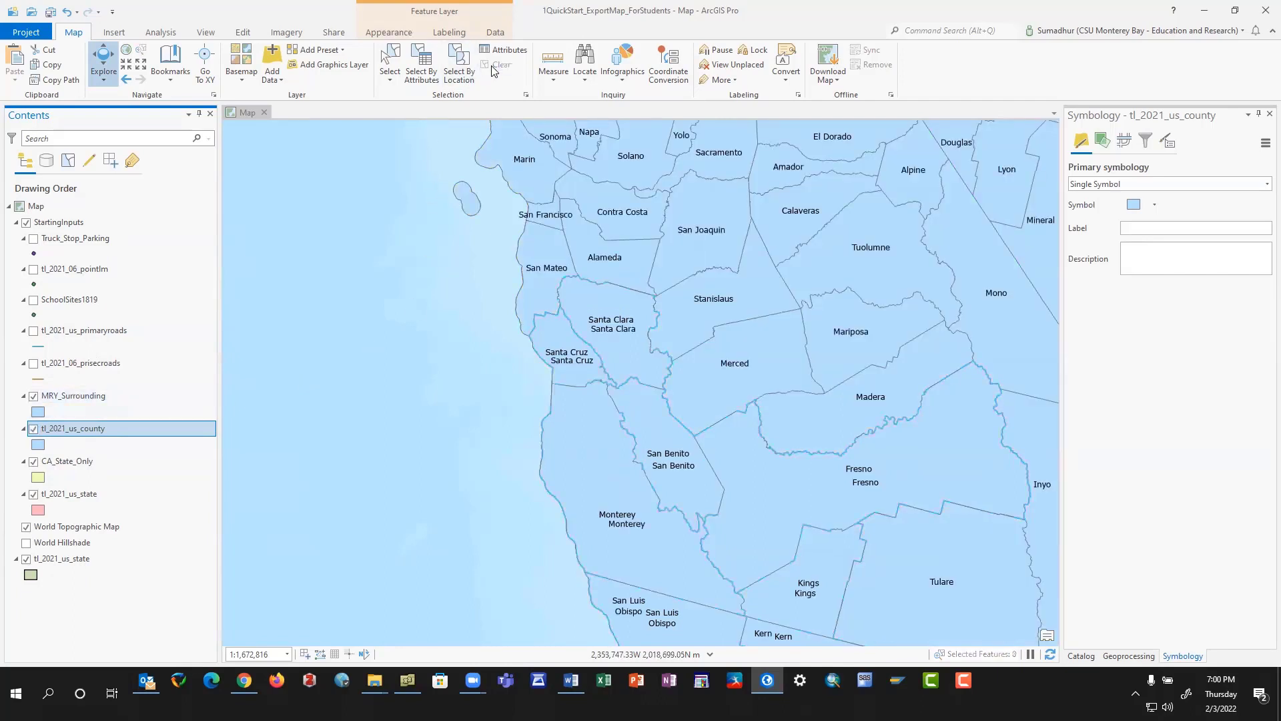
left_click(33, 429)
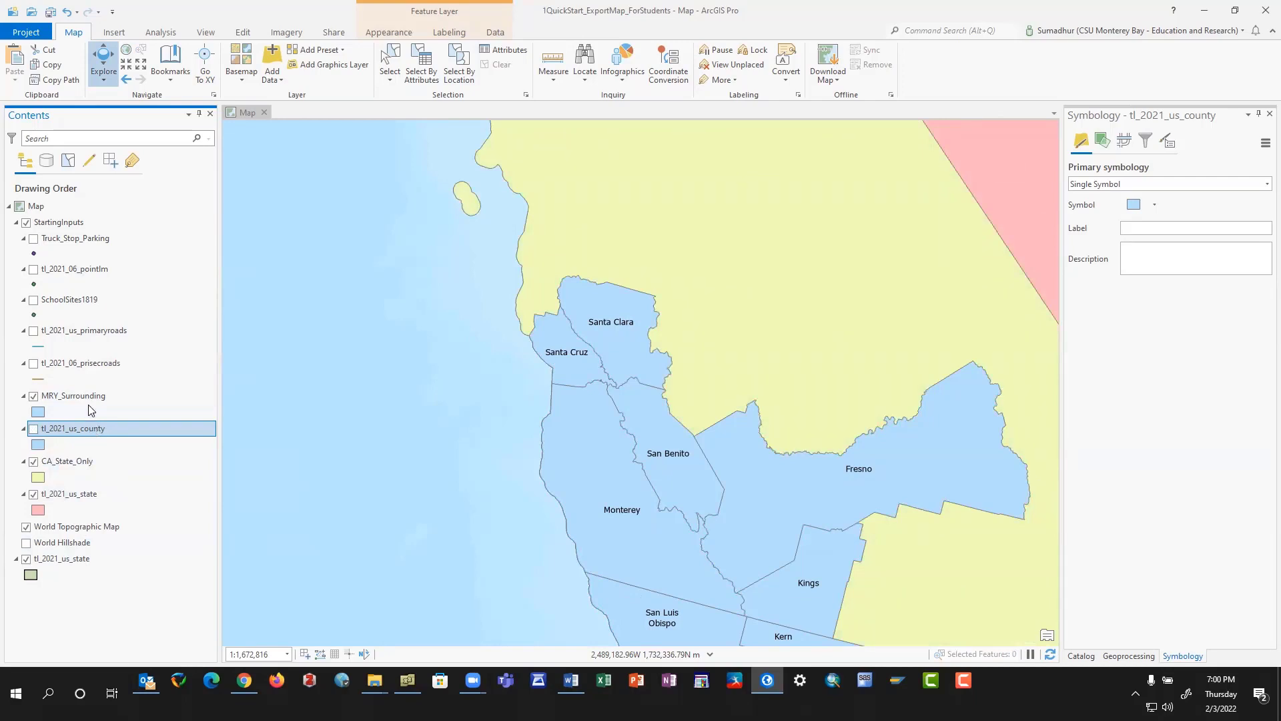
Center the map on the Monterey area and switch MRY_Surrounding off and on to examine the counties it covers.
left_click_drag(683, 492, 504, 315)
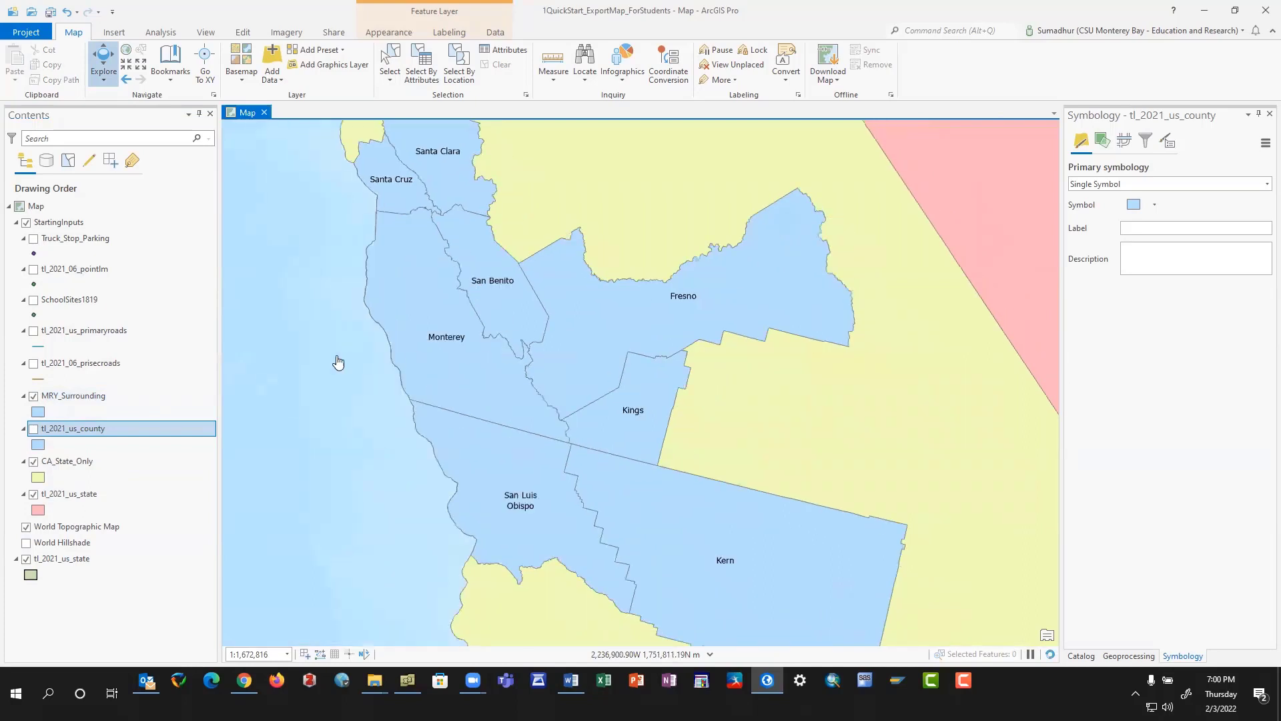
left_click(33, 396)
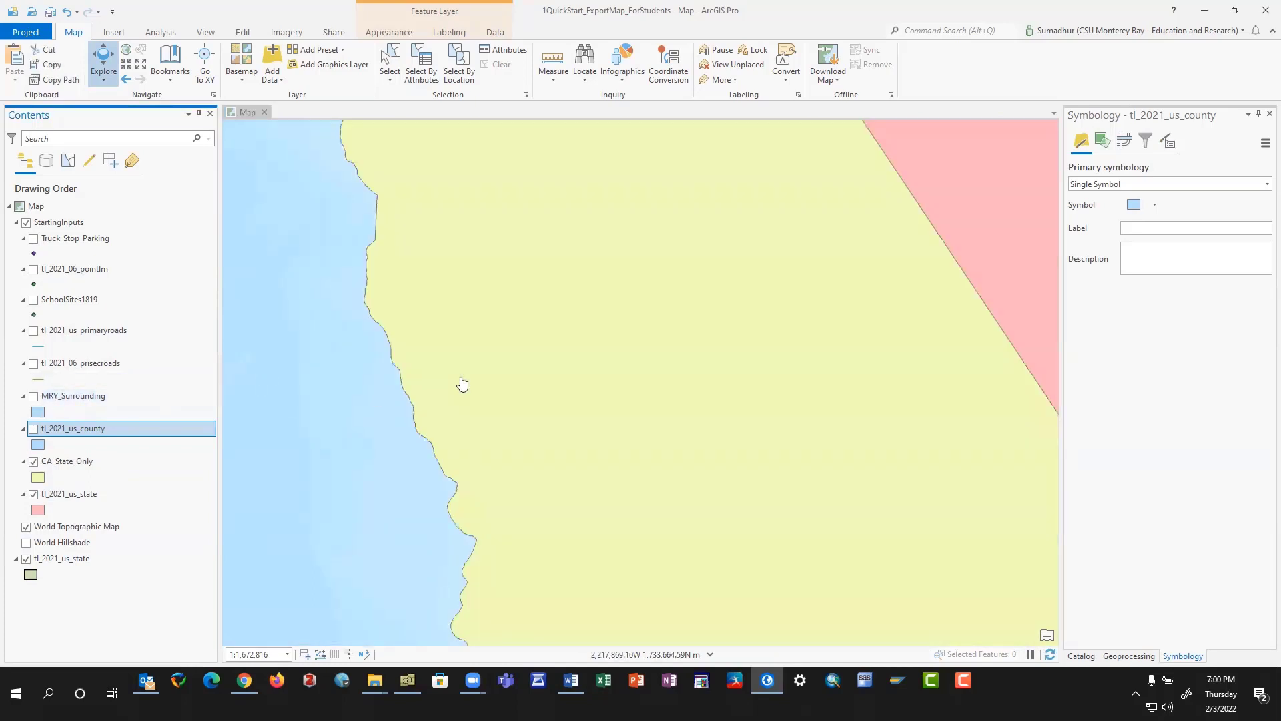
left_click(33, 396)
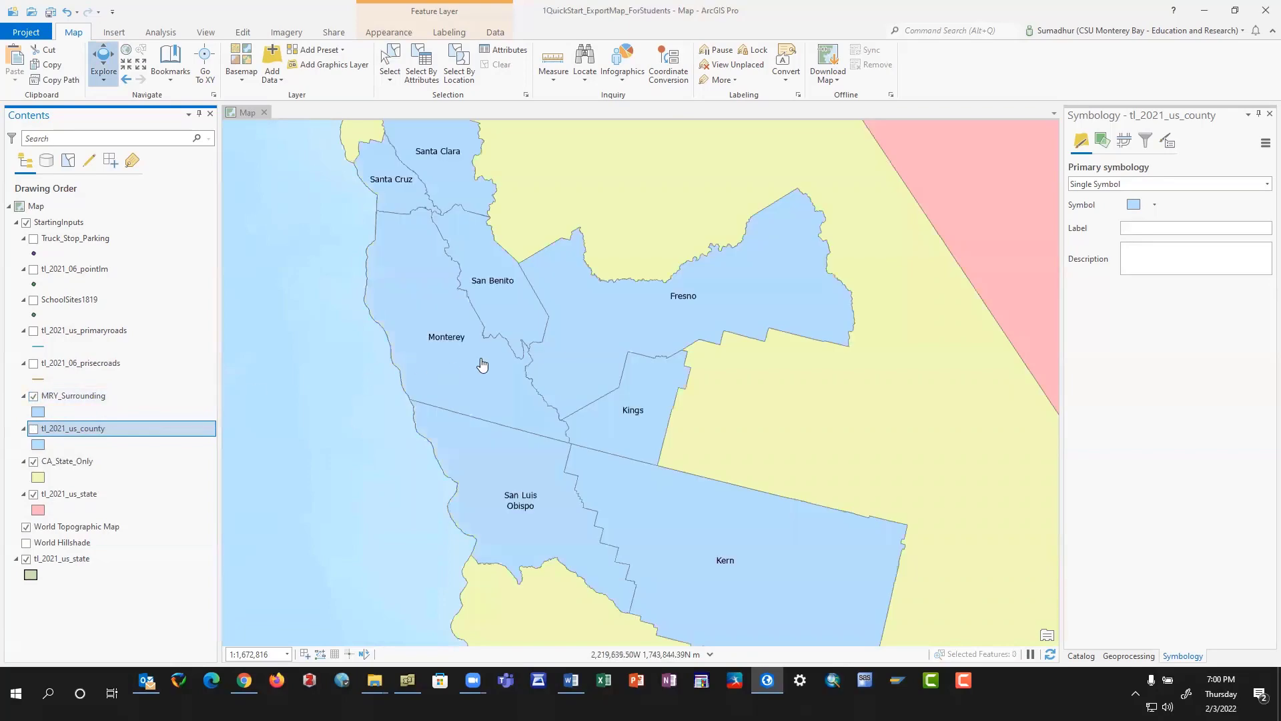
Temporarily show tl_2021_06_pointlm and compare its points against tl_2021_us_county and MRY_Surrounding by toggling those layers' visibility.
left_click(34, 270)
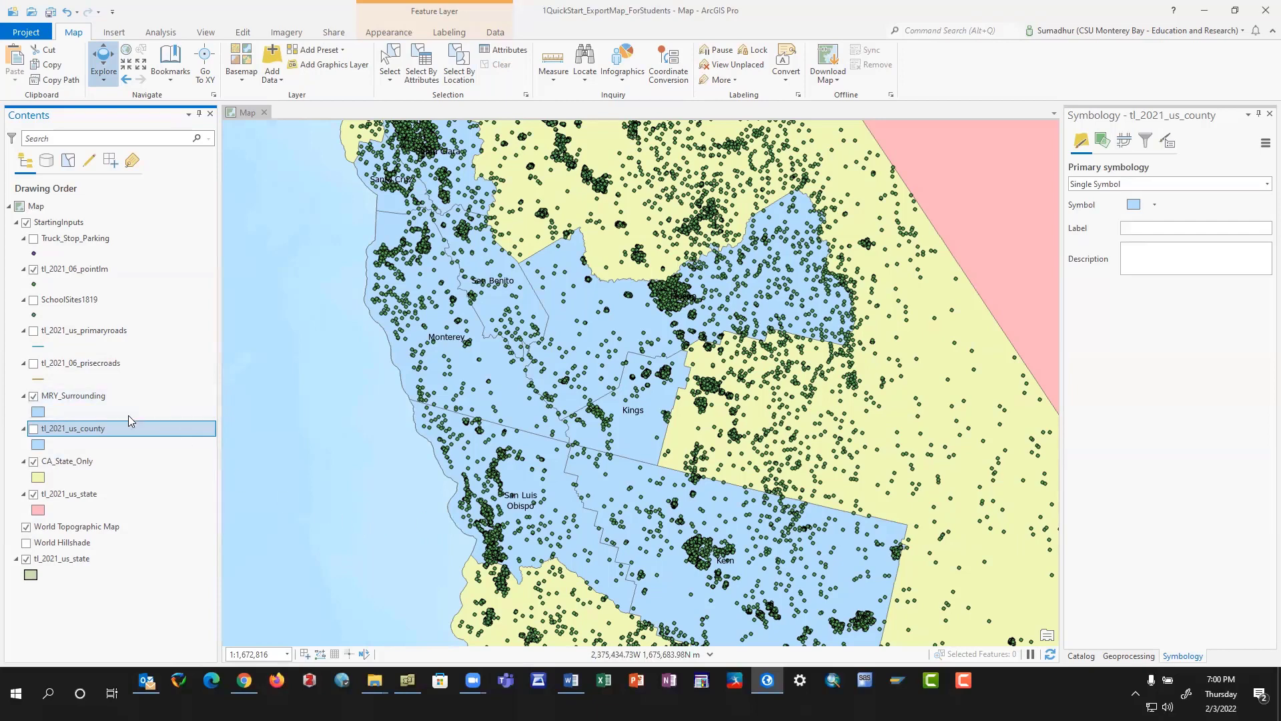
left_click(33, 428)
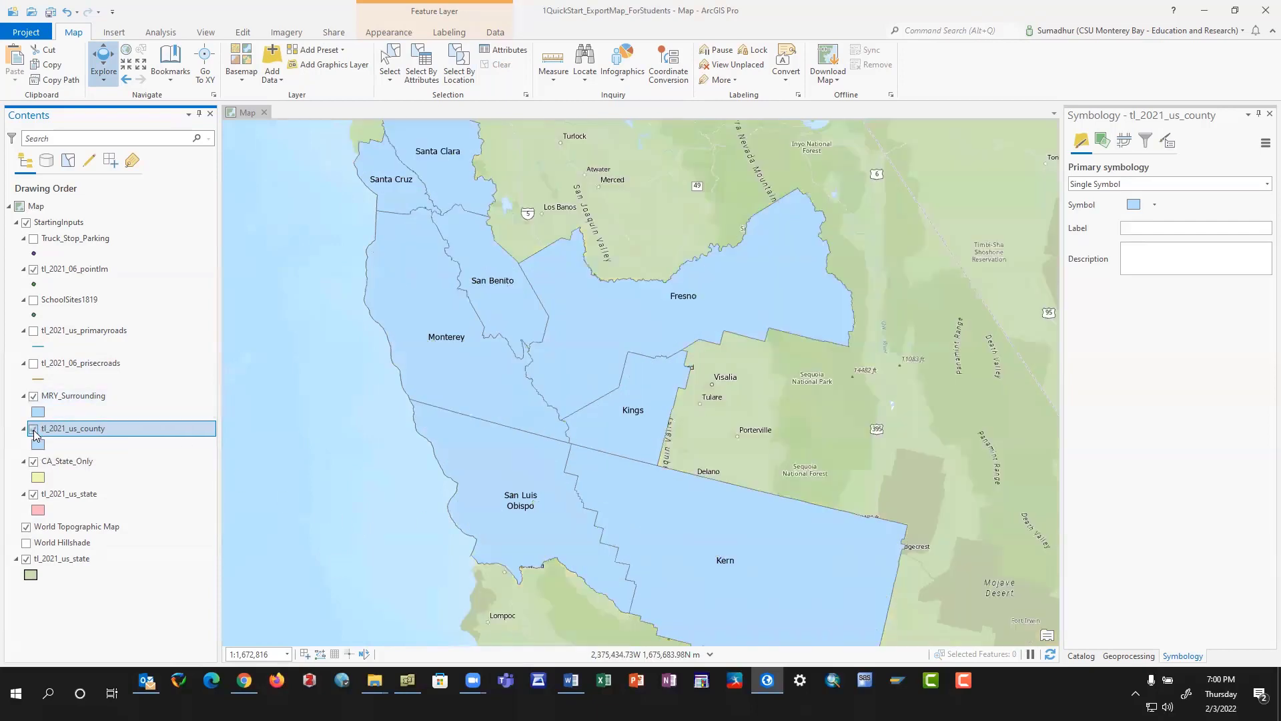
left_click(33, 429)
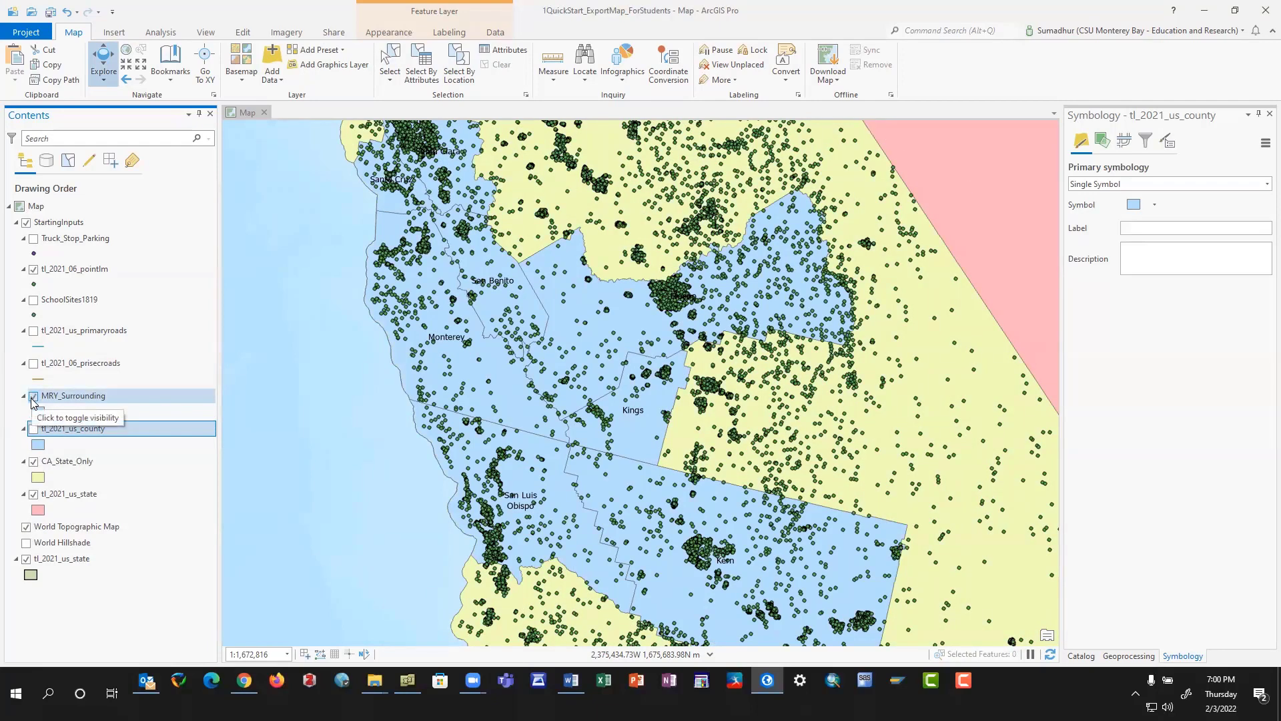
left_click(33, 396)
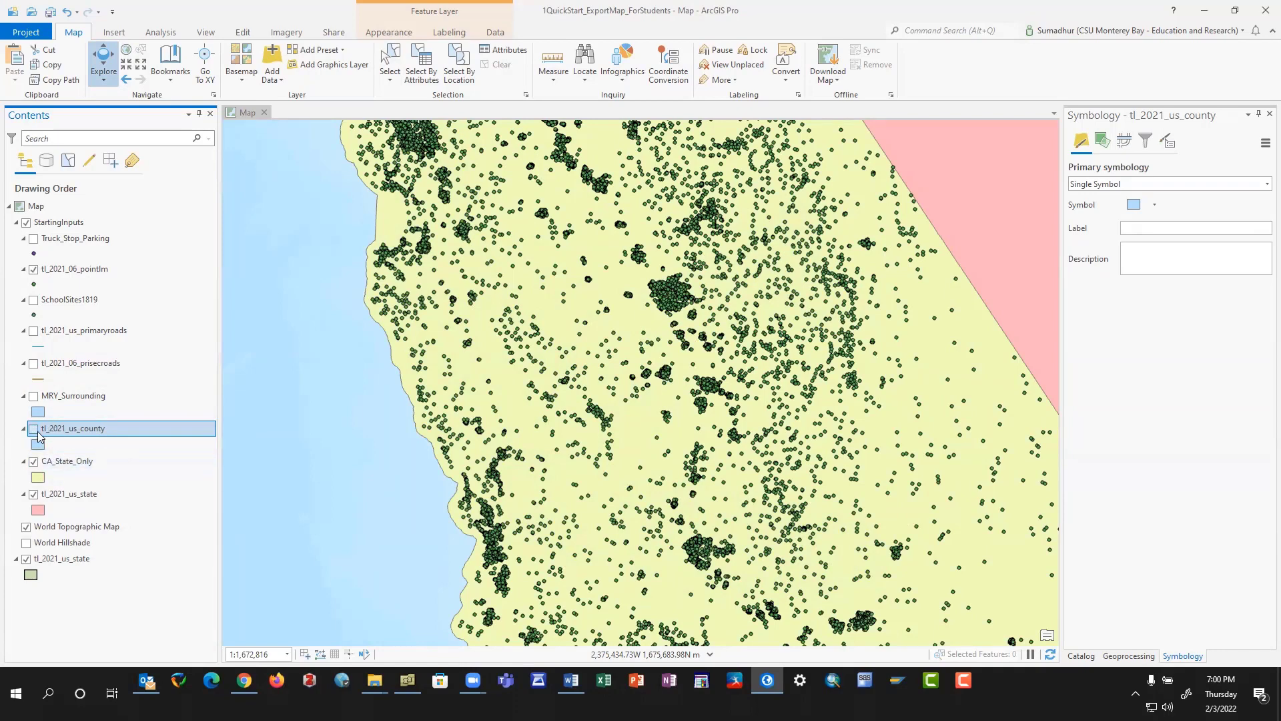
left_click(72, 397)
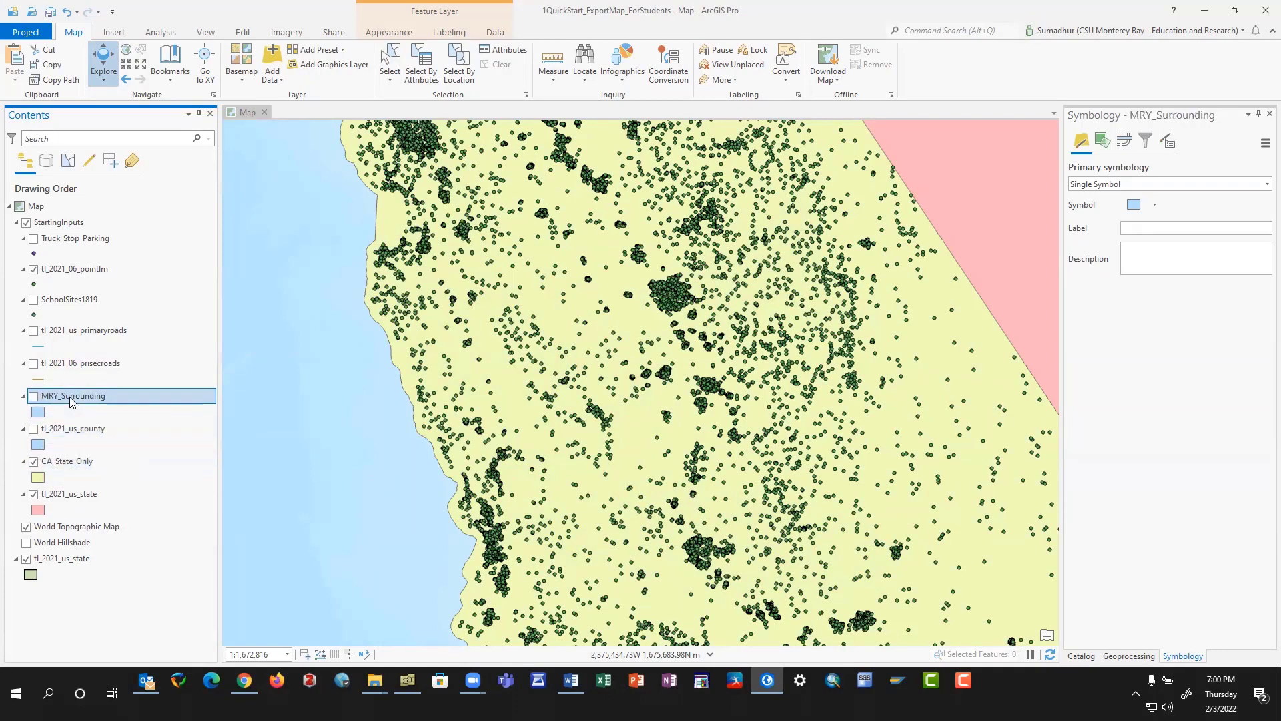
left_click(33, 396)
left_click(33, 269)
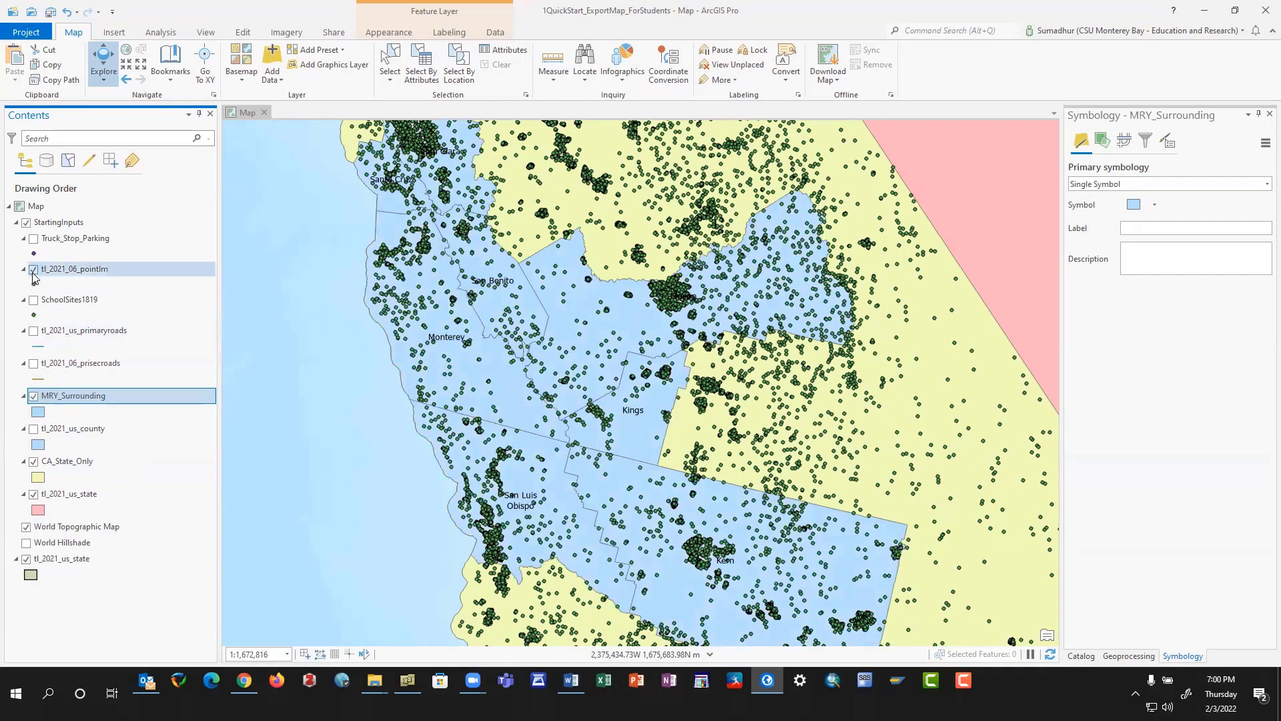
Select the Monterey county polygon in the MRY_Surrounding layer on the map.
left_click(389, 63)
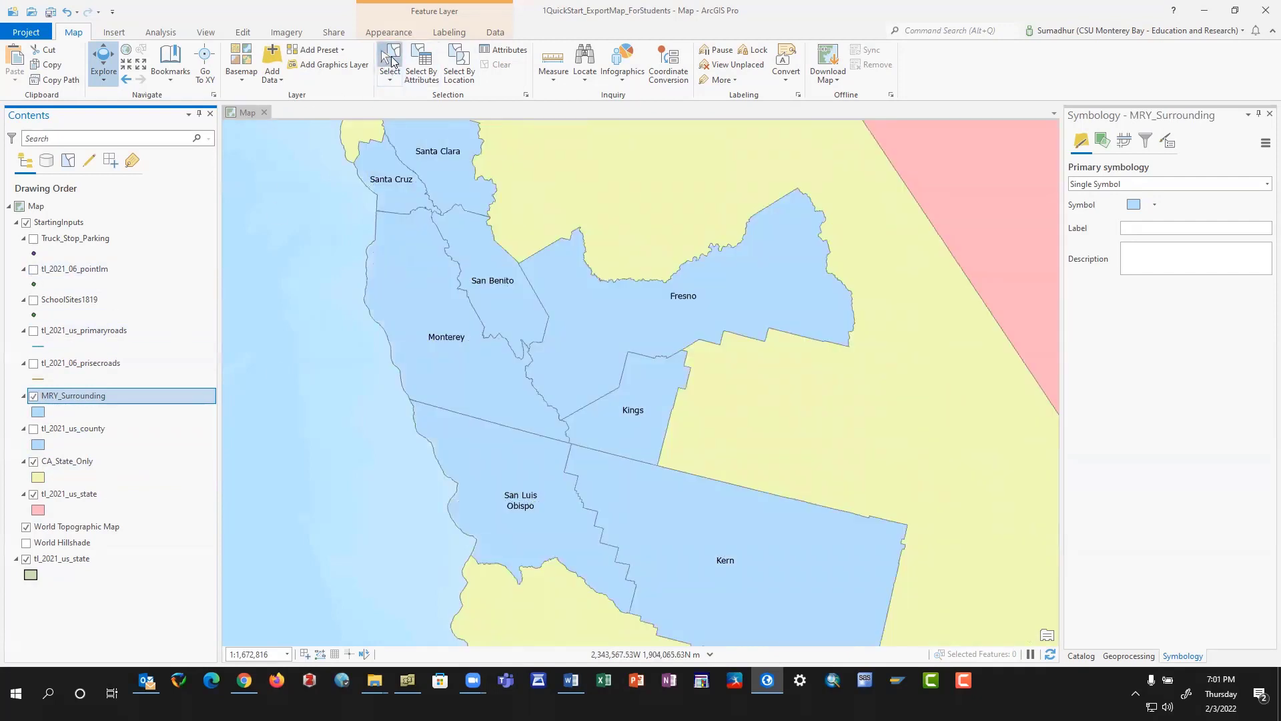
left_click(422, 289)
right_click(420, 288)
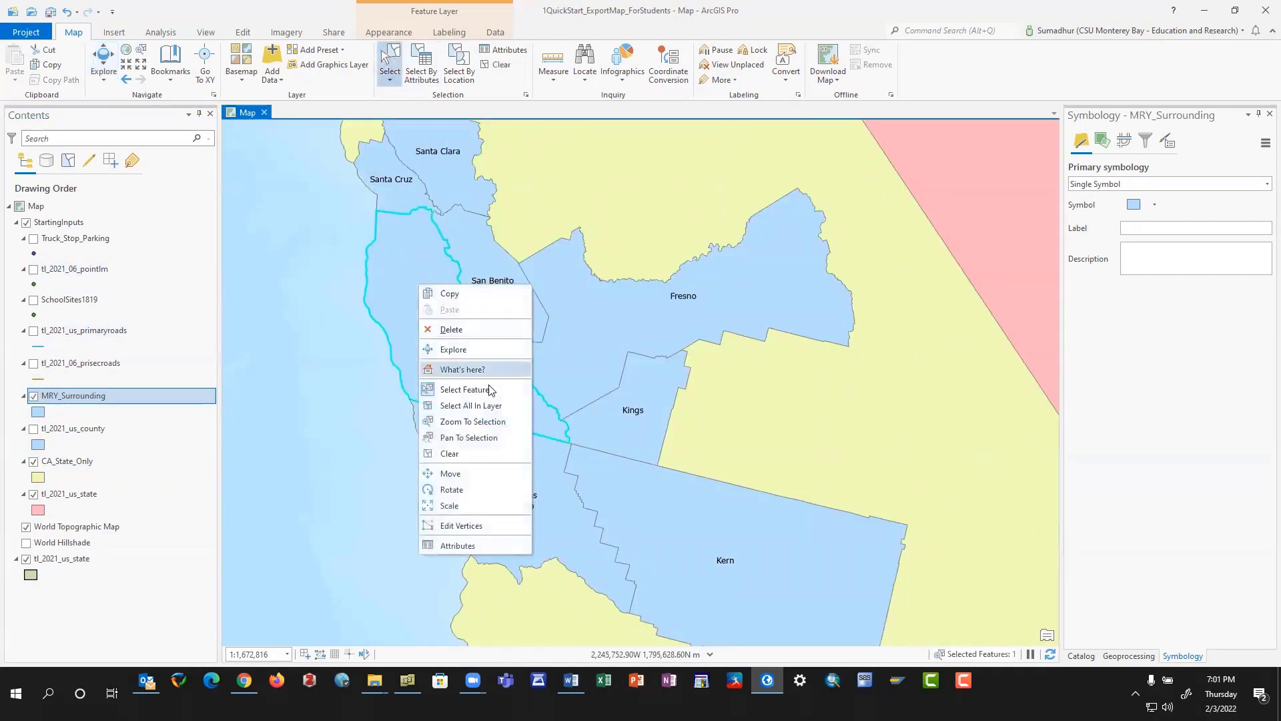
Export the selected MRY_Surrounding feature to the GIS project's Inputs folder with the output name MRY_Only.
right_click(79, 398)
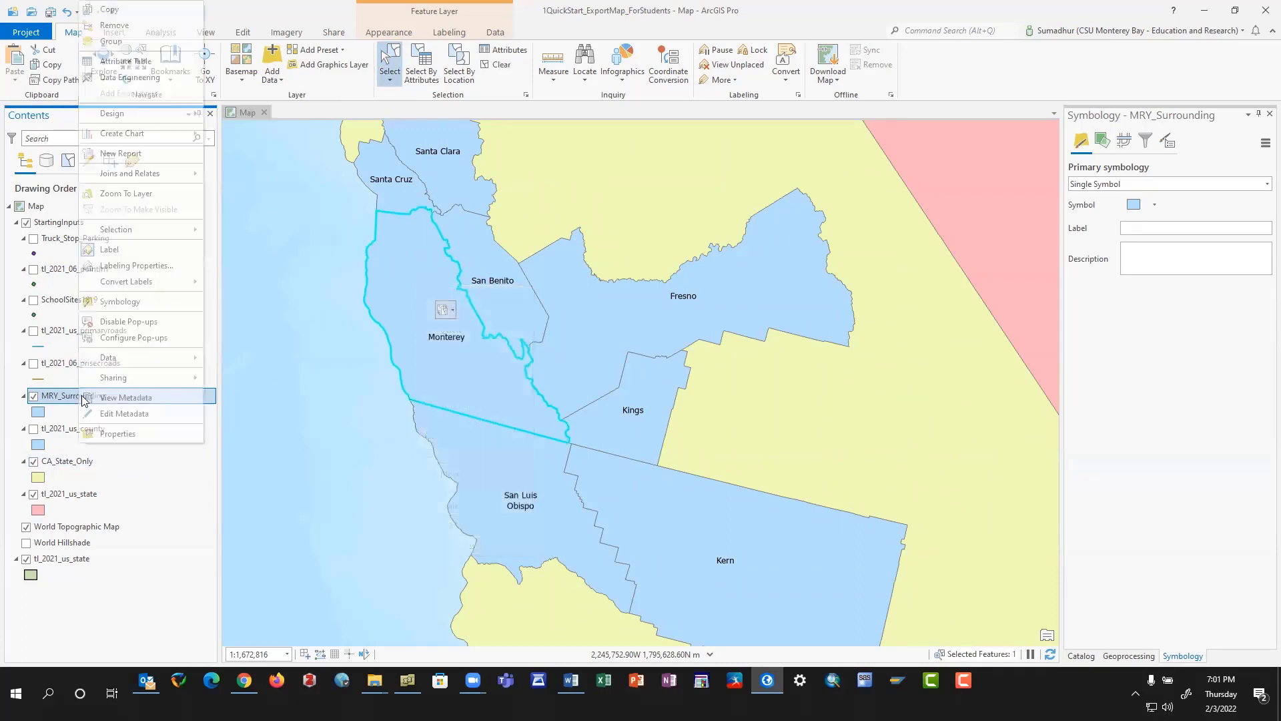
mouse_move(173, 361)
left_click(241, 364)
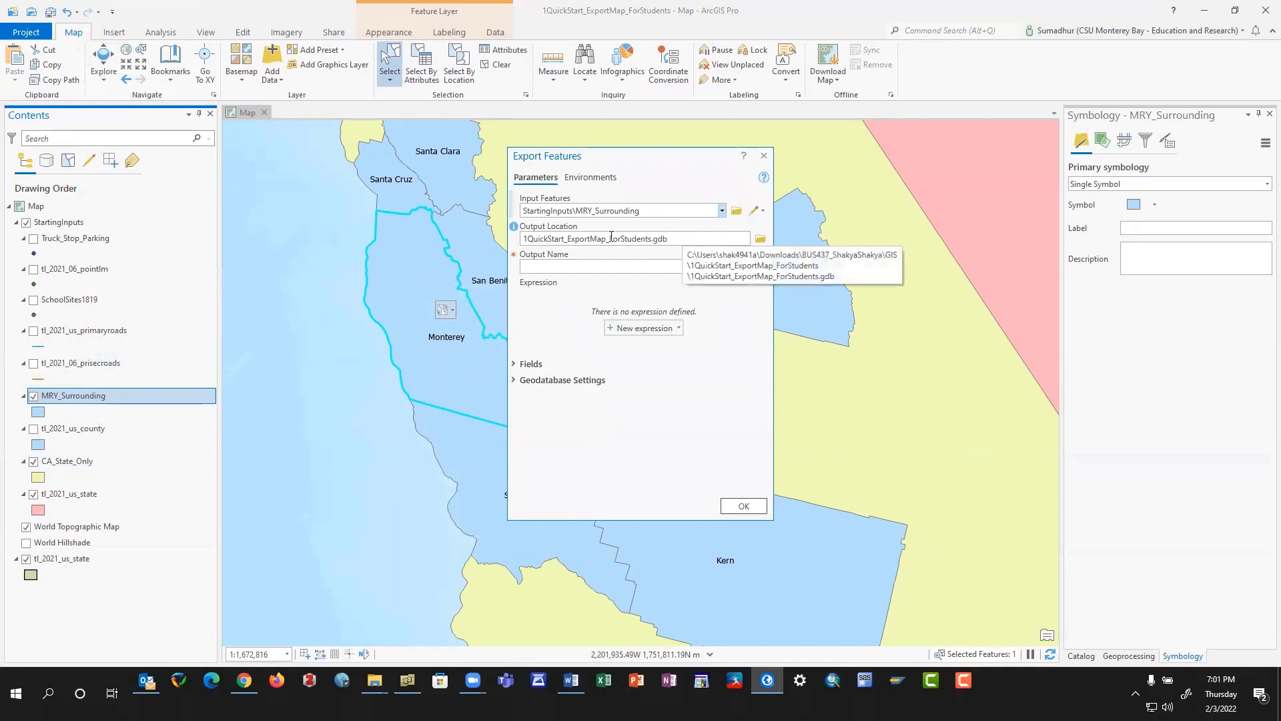
left_click(686, 238)
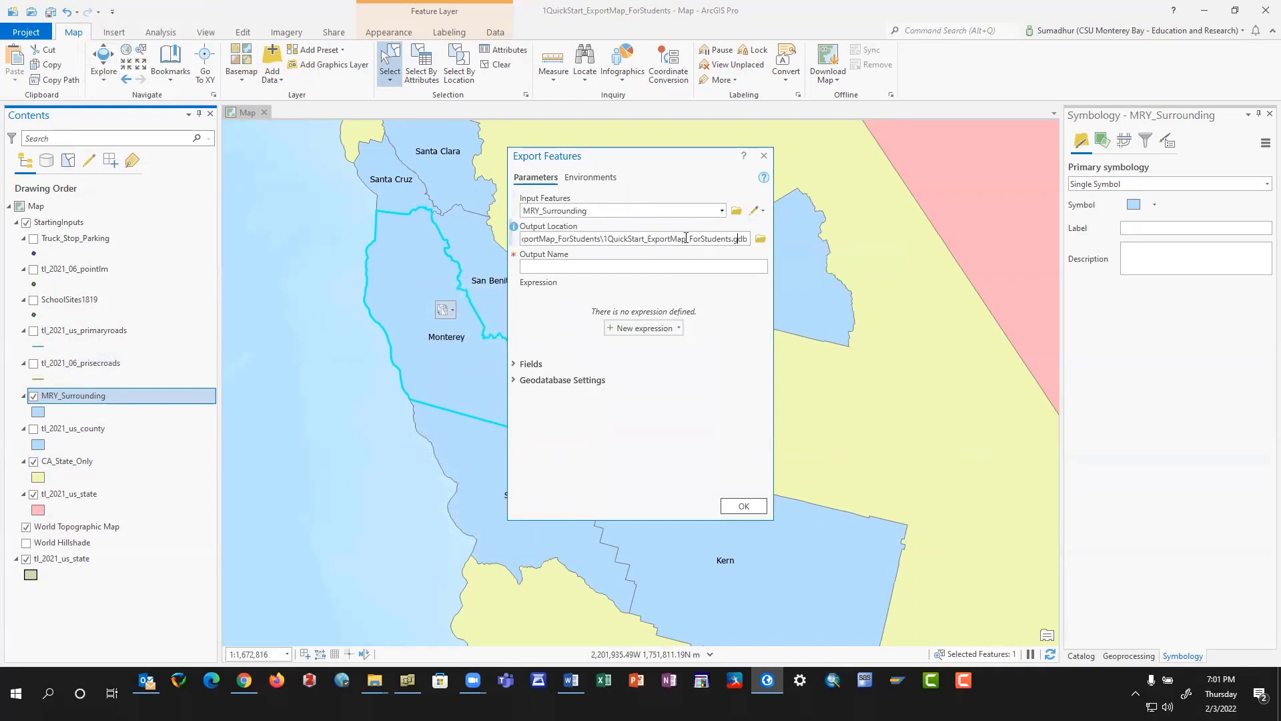
left_click(760, 238)
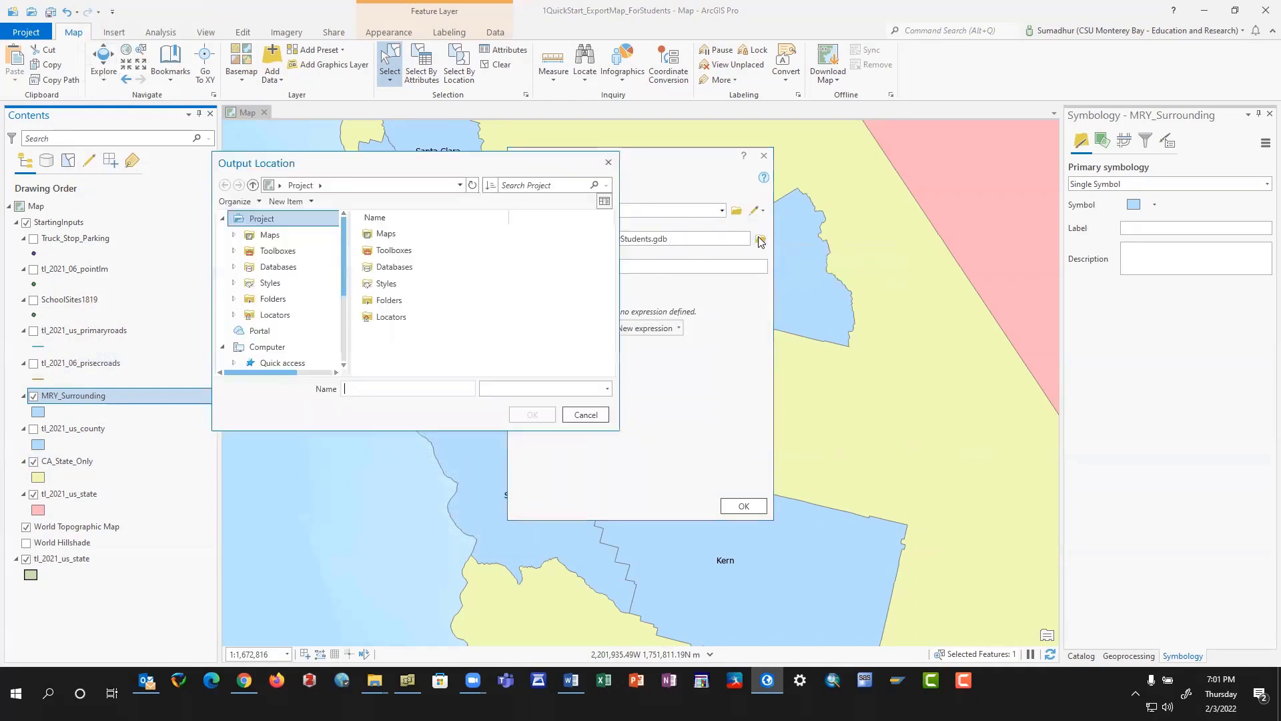
left_click(405, 266)
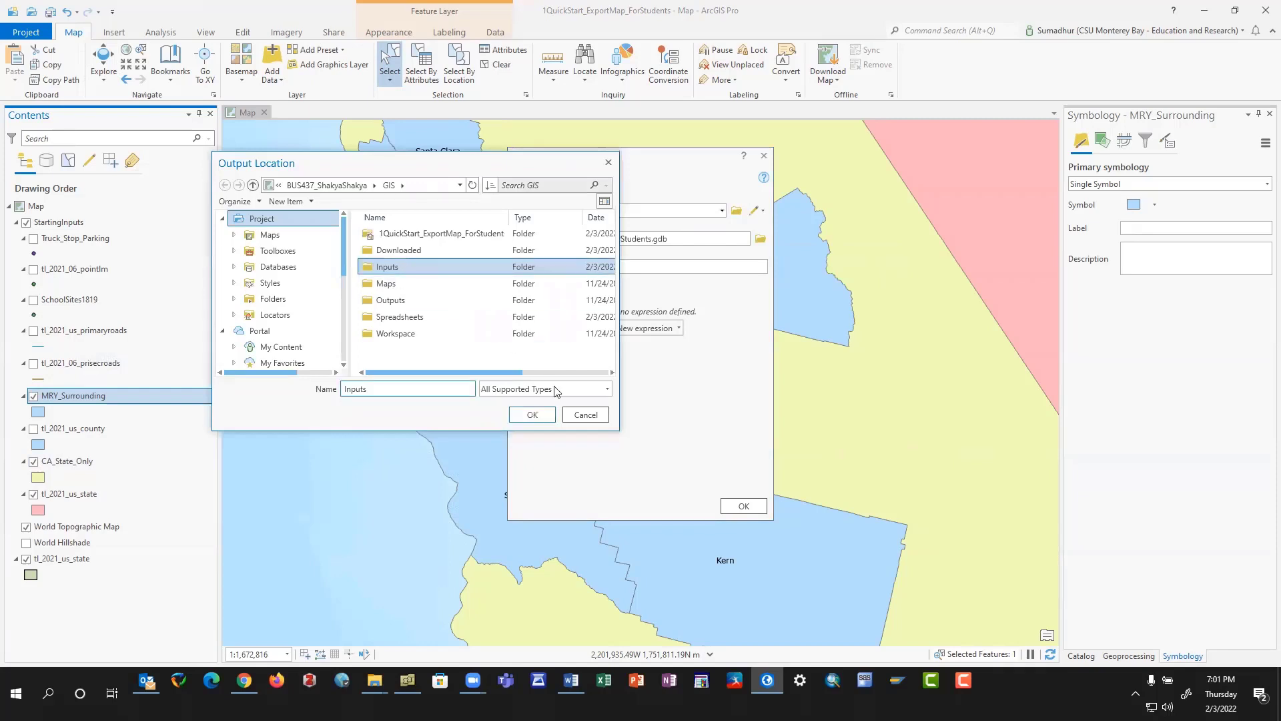
left_click(532, 415)
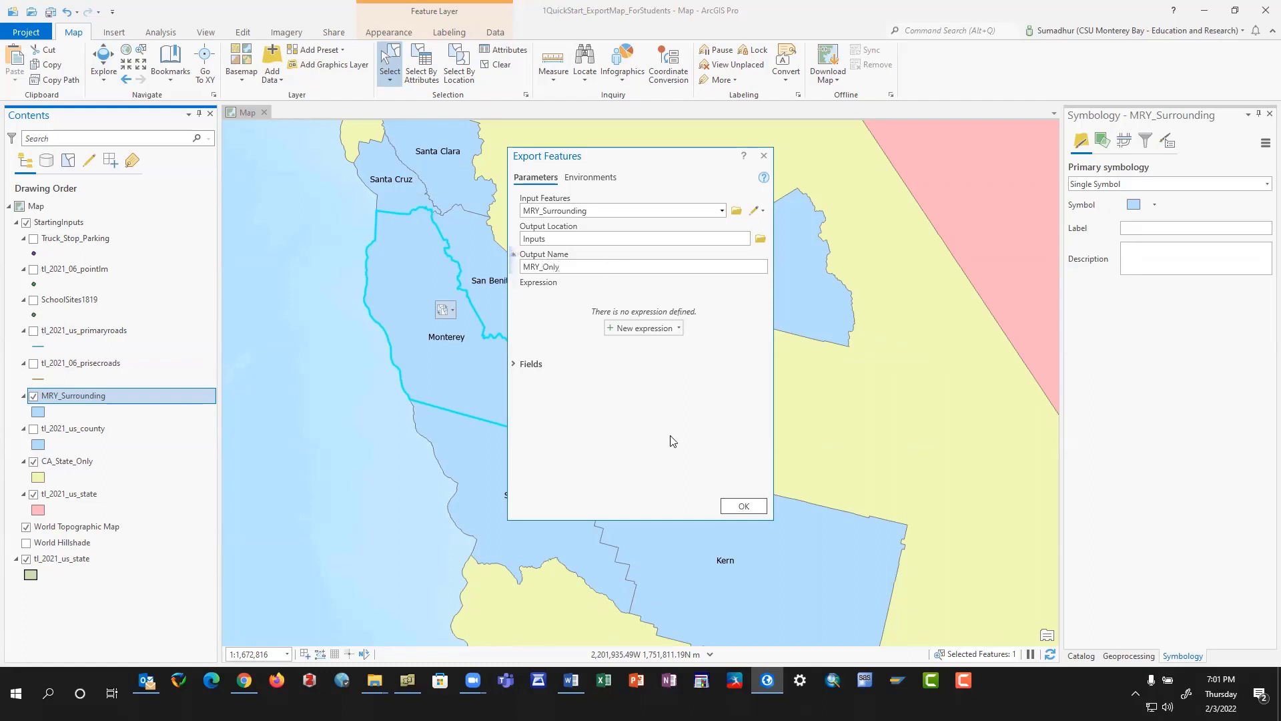
left_click(734, 504)
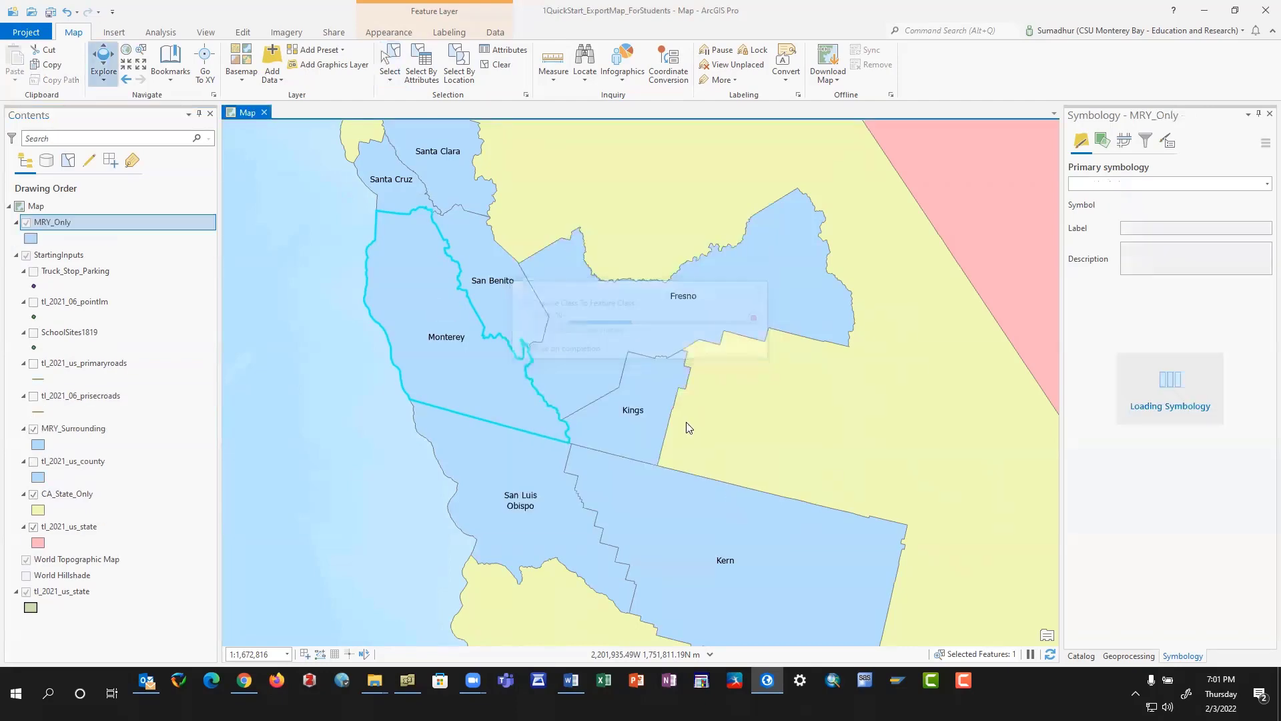
Move the MRY_Only layer into the StartingInputs group directly above MRY_Surrounding.
left_click_drag(81, 222, 124, 417)
left_click(40, 412)
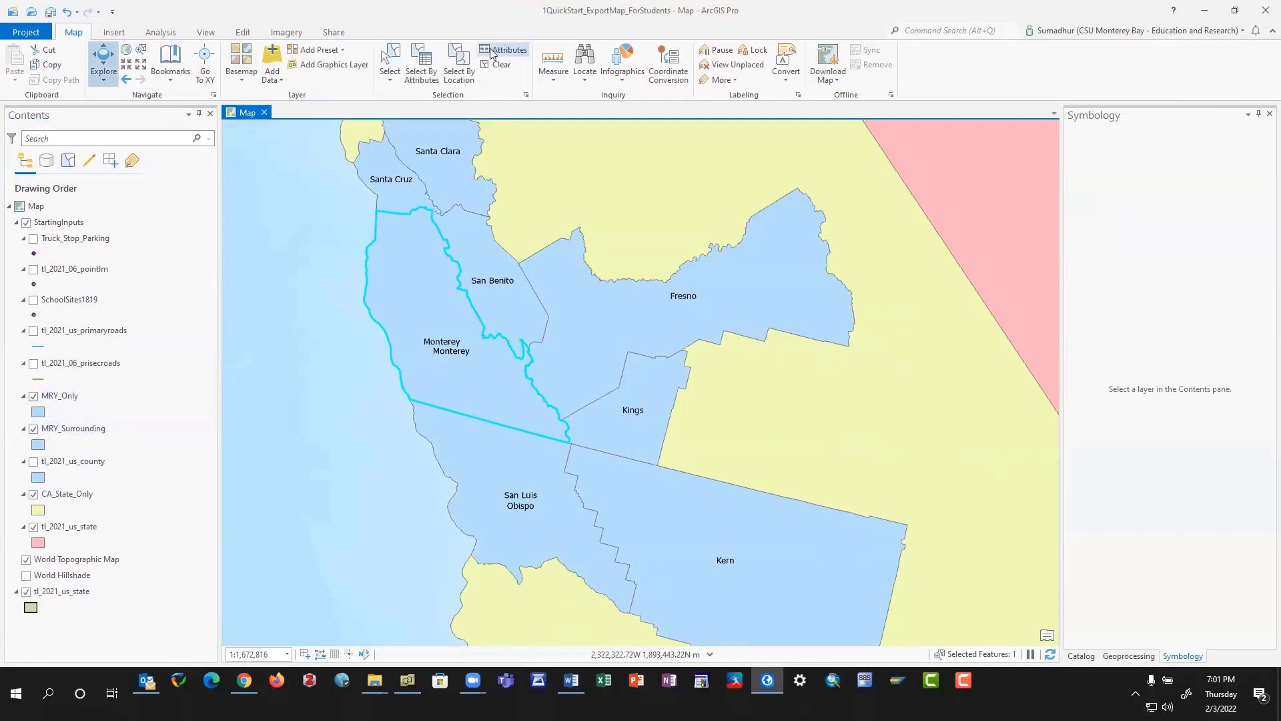
Clear the map selection and hide the MRY_Surrounding layer so only MRY_Only shows over the state.
left_click(499, 64)
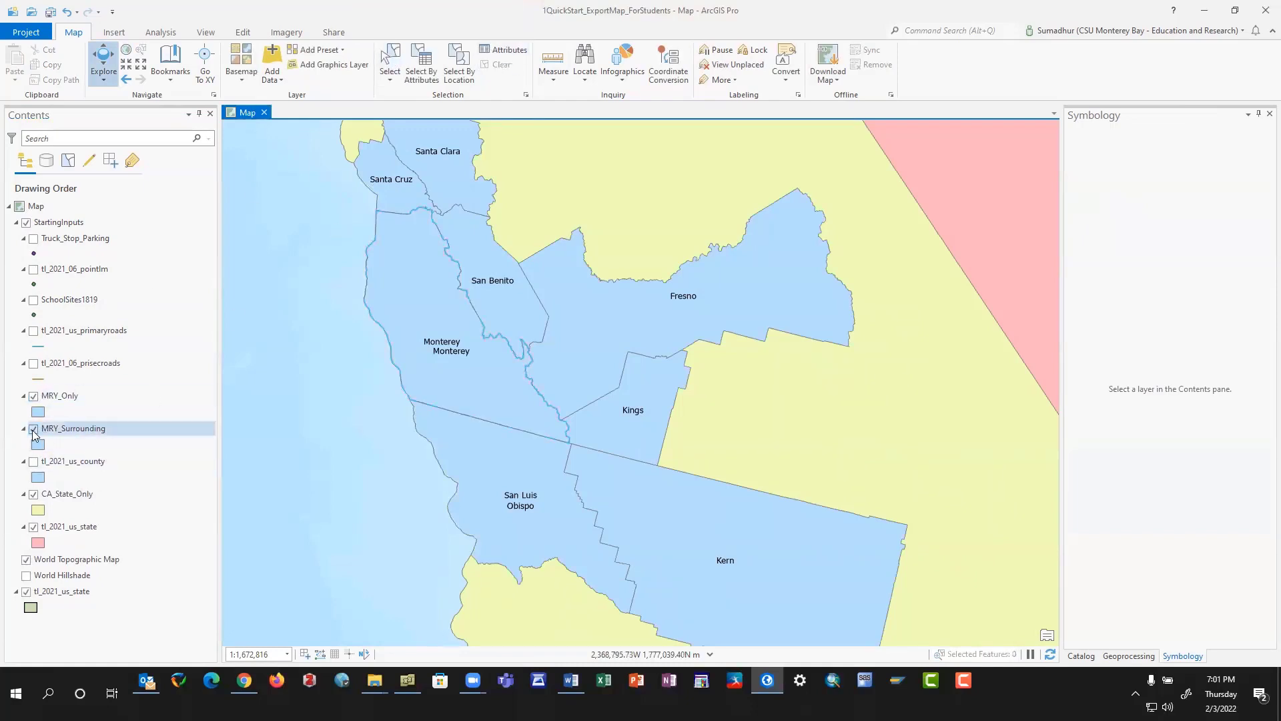
left_click(33, 431)
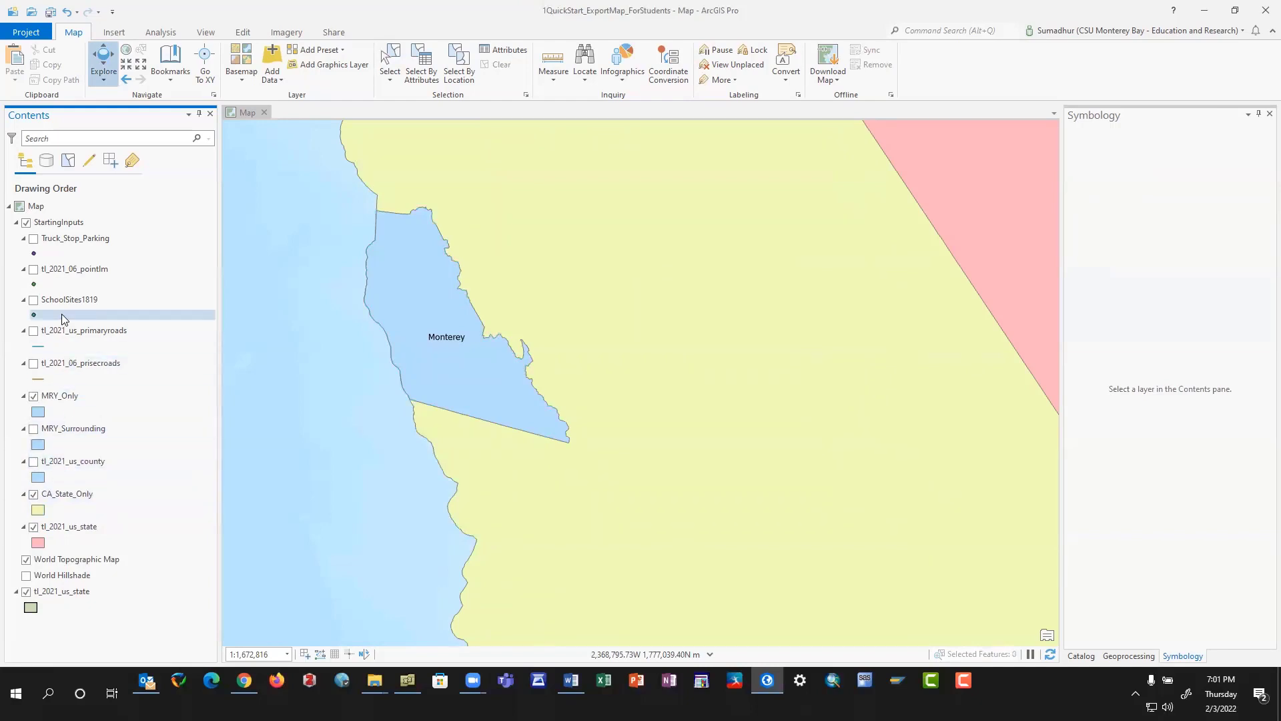
Copy the tl_2021_06_pointlm layer and paste the duplicate into the StartingInputs group.
left_click(73, 273)
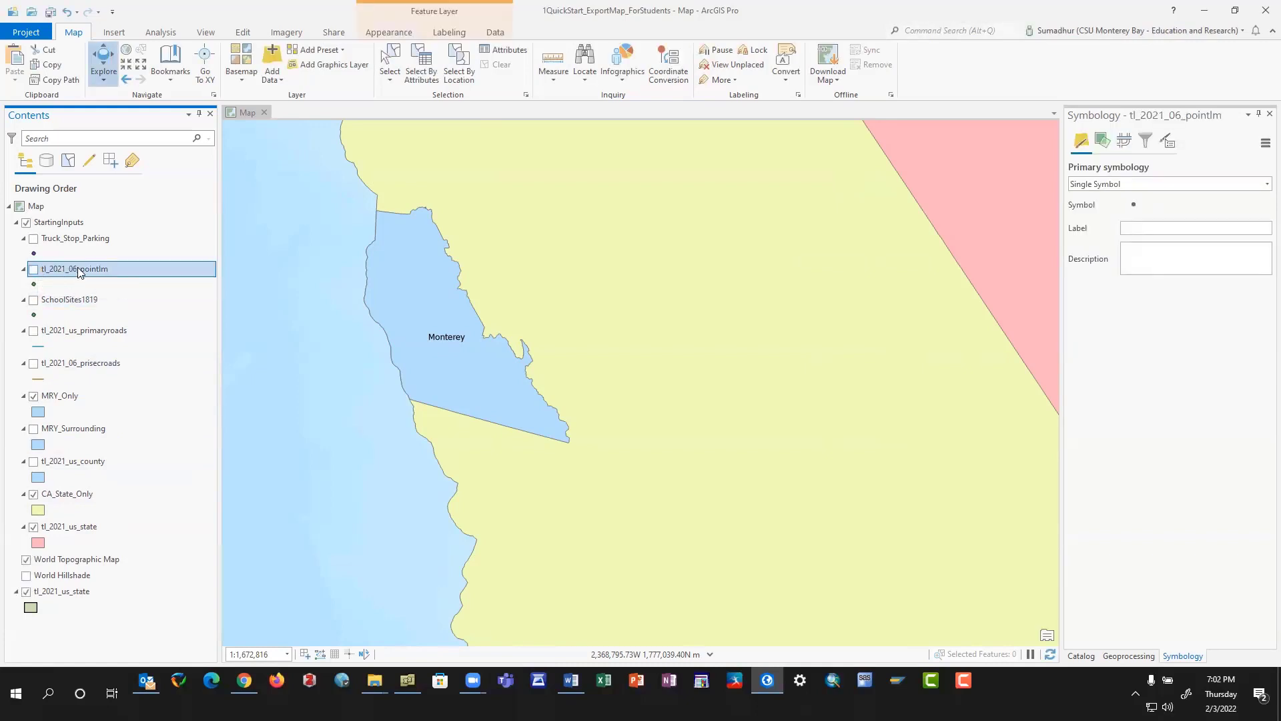
right_click(79, 271)
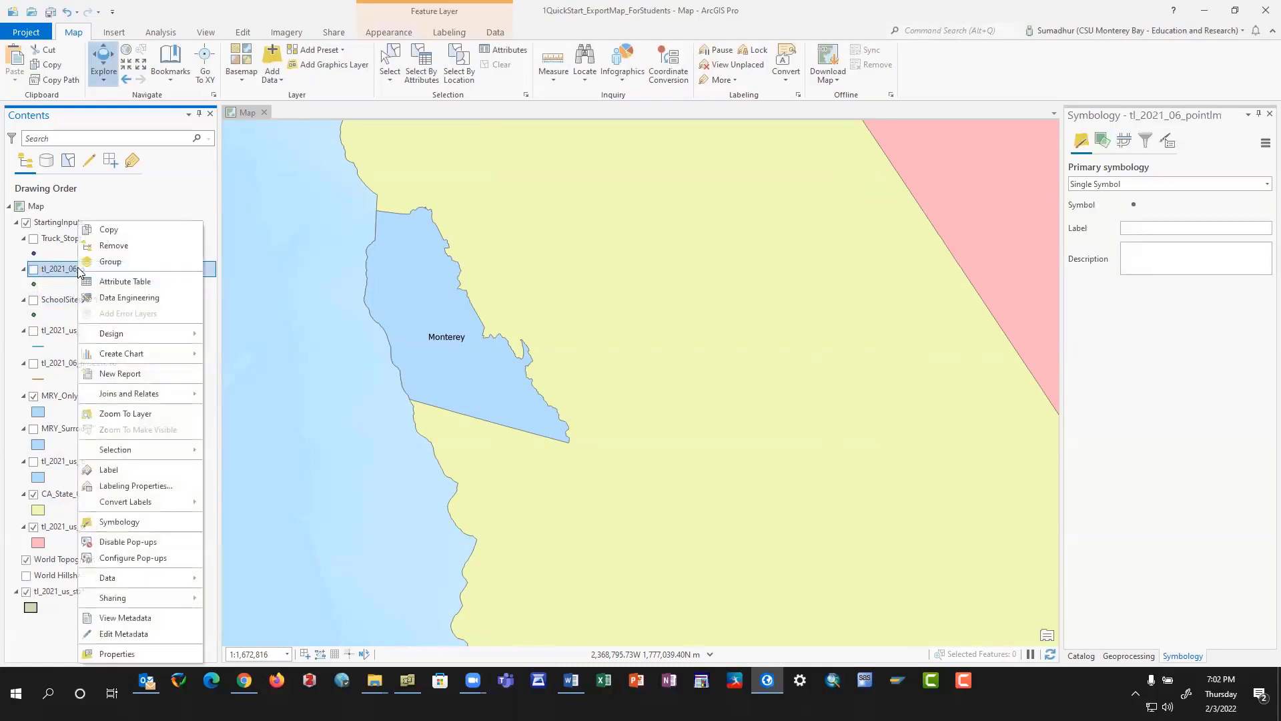
left_click(109, 232)
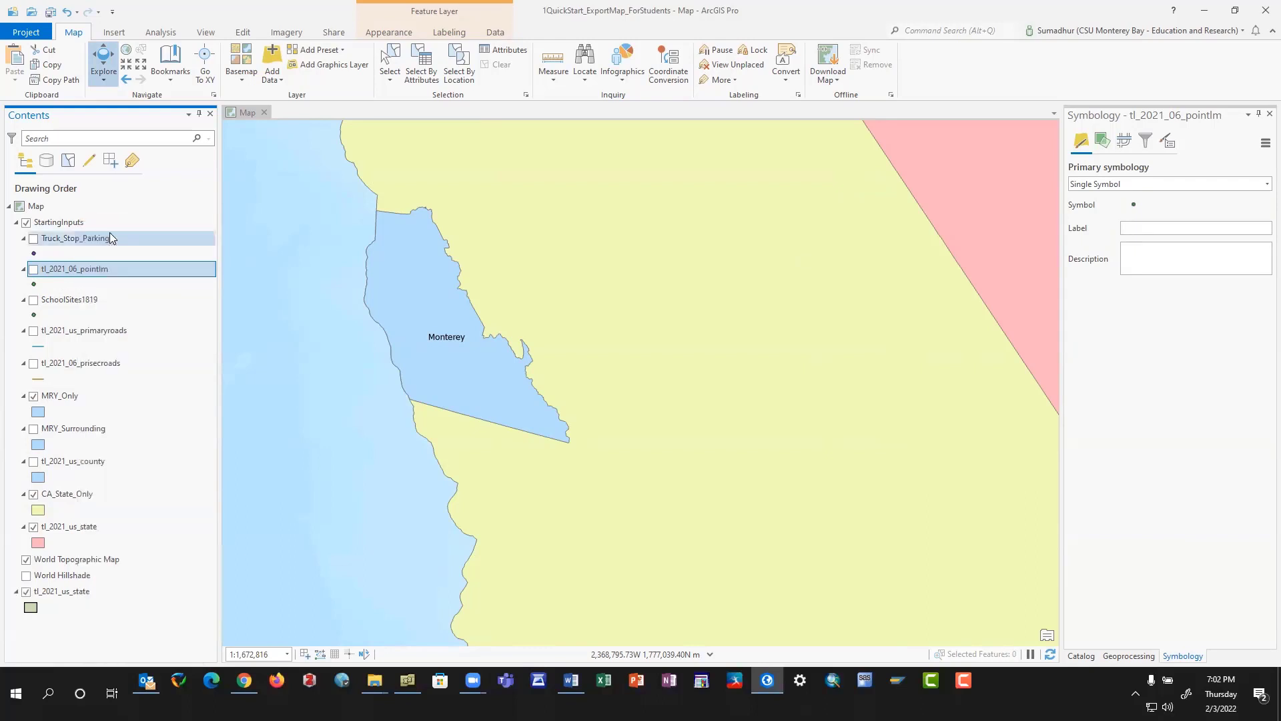
left_click(47, 222)
right_click(47, 222)
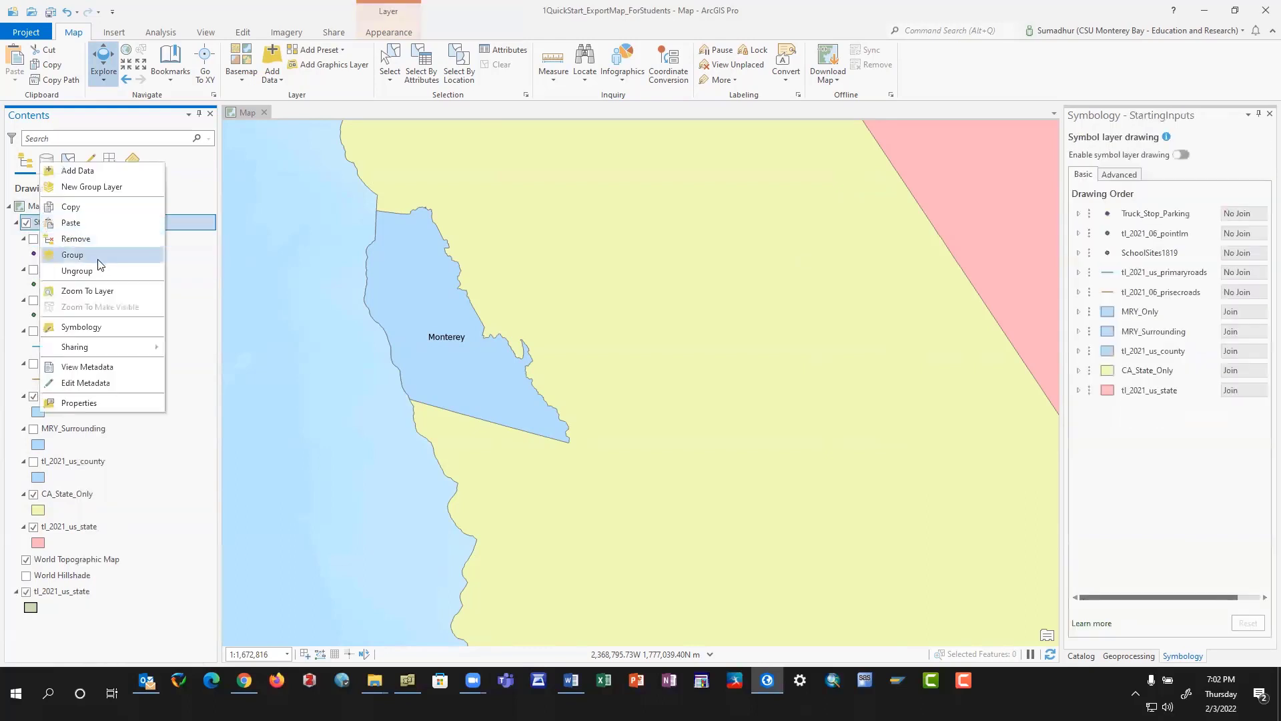
left_click(80, 223)
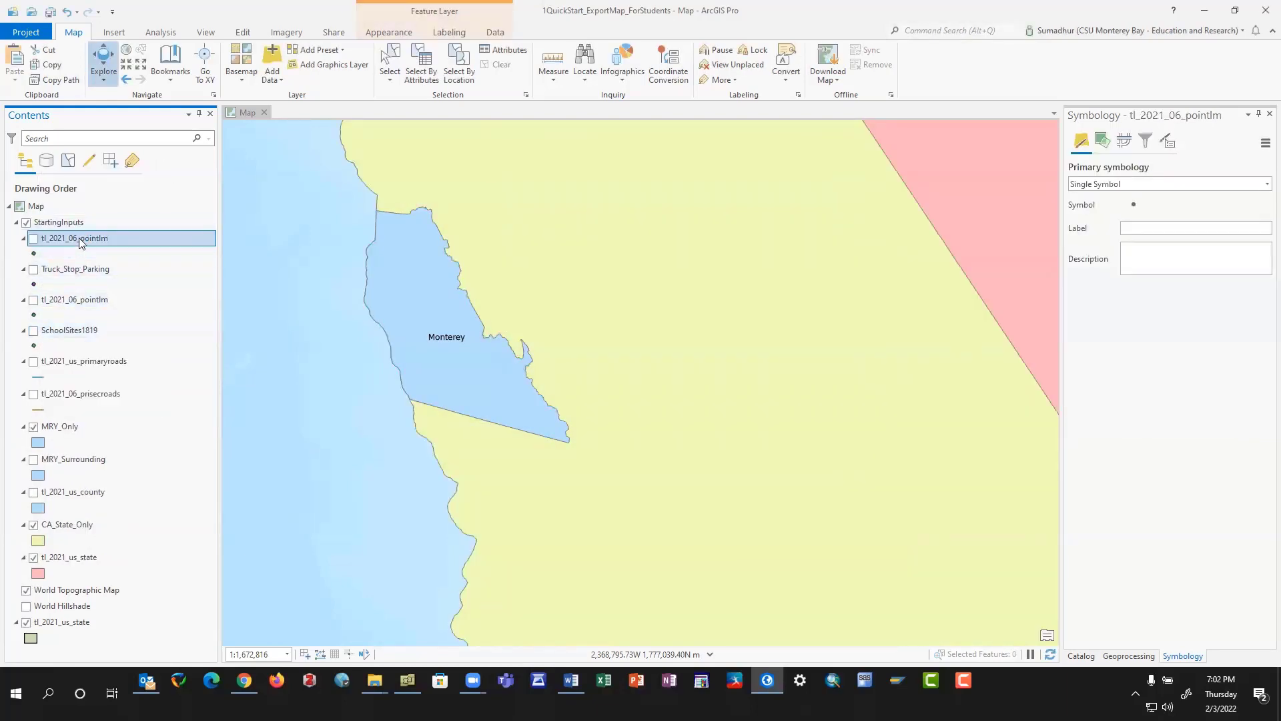
Open the attribute table of the duplicated tl_2021_06_pointlm layer and examine the FULLNAME values near its last records.
right_click(79, 242)
left_click(127, 281)
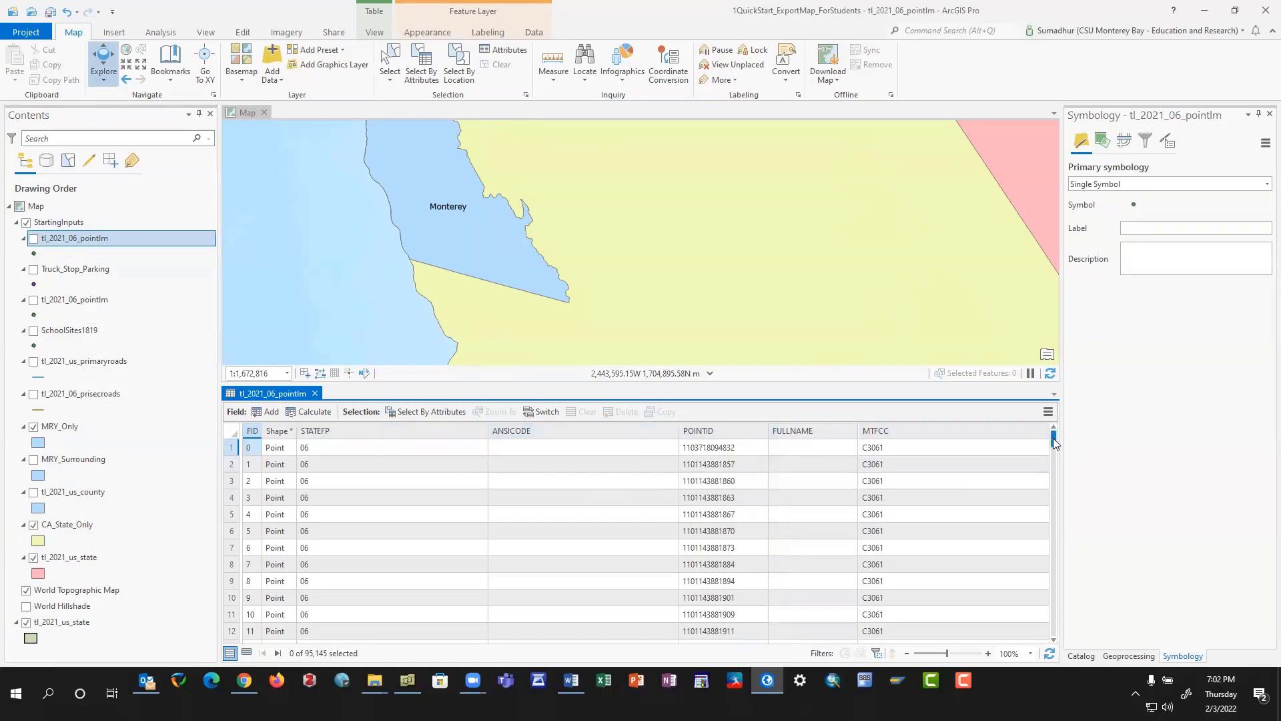
left_click_drag(1053, 438, 1044, 635)
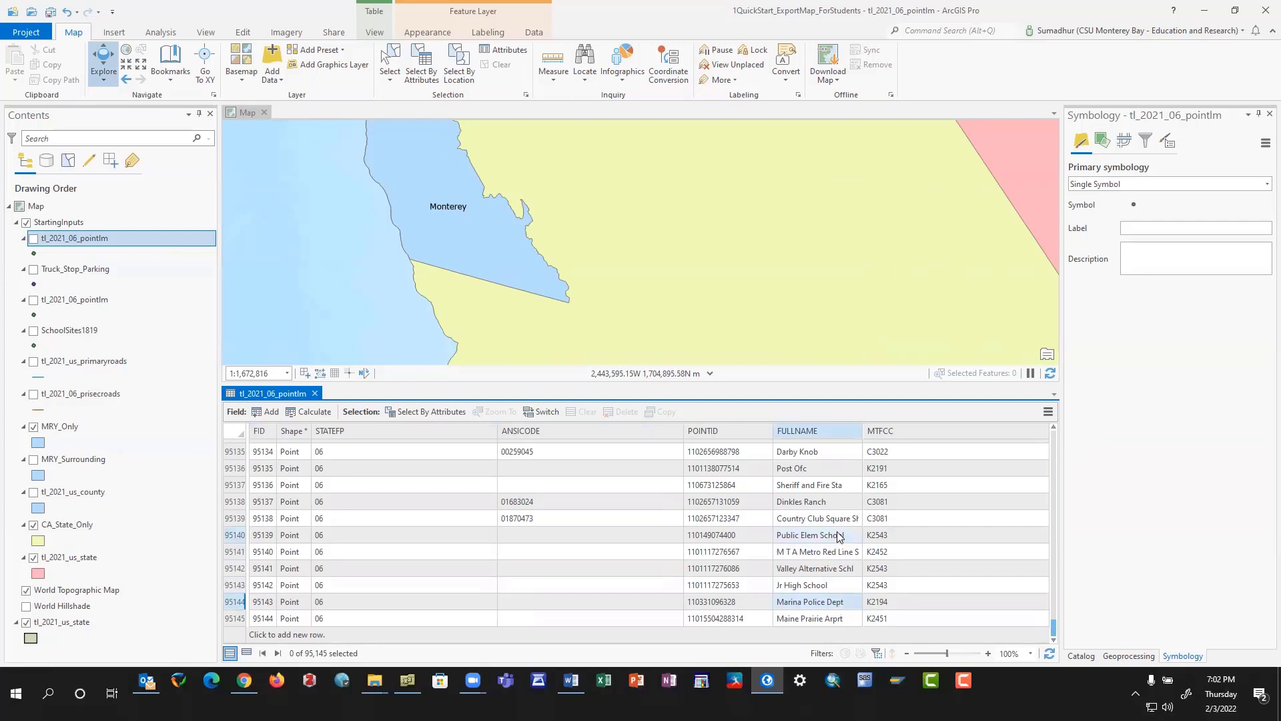
scroll(835, 530, "up", 3)
scroll(836, 532, "up", 4)
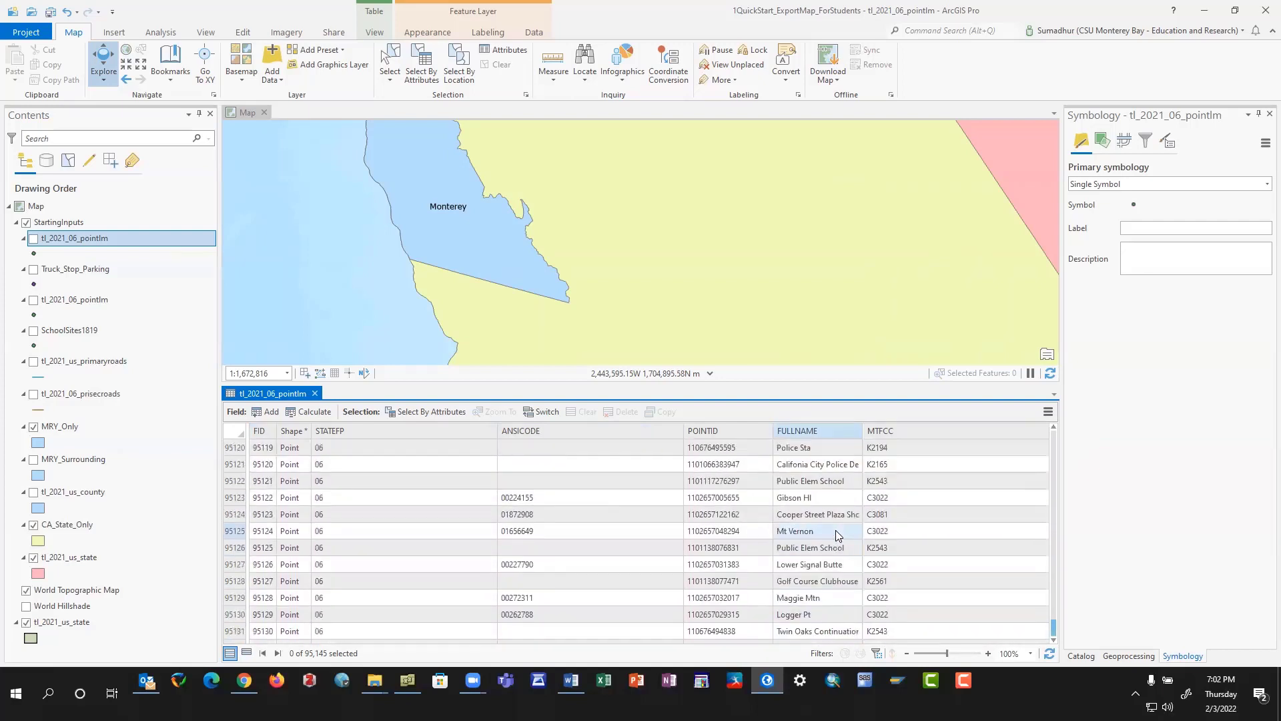
Widen the FULLNAME column to fit its contents, review the landmark names, and close the attribute table.
scroll(836, 530, "up", 3)
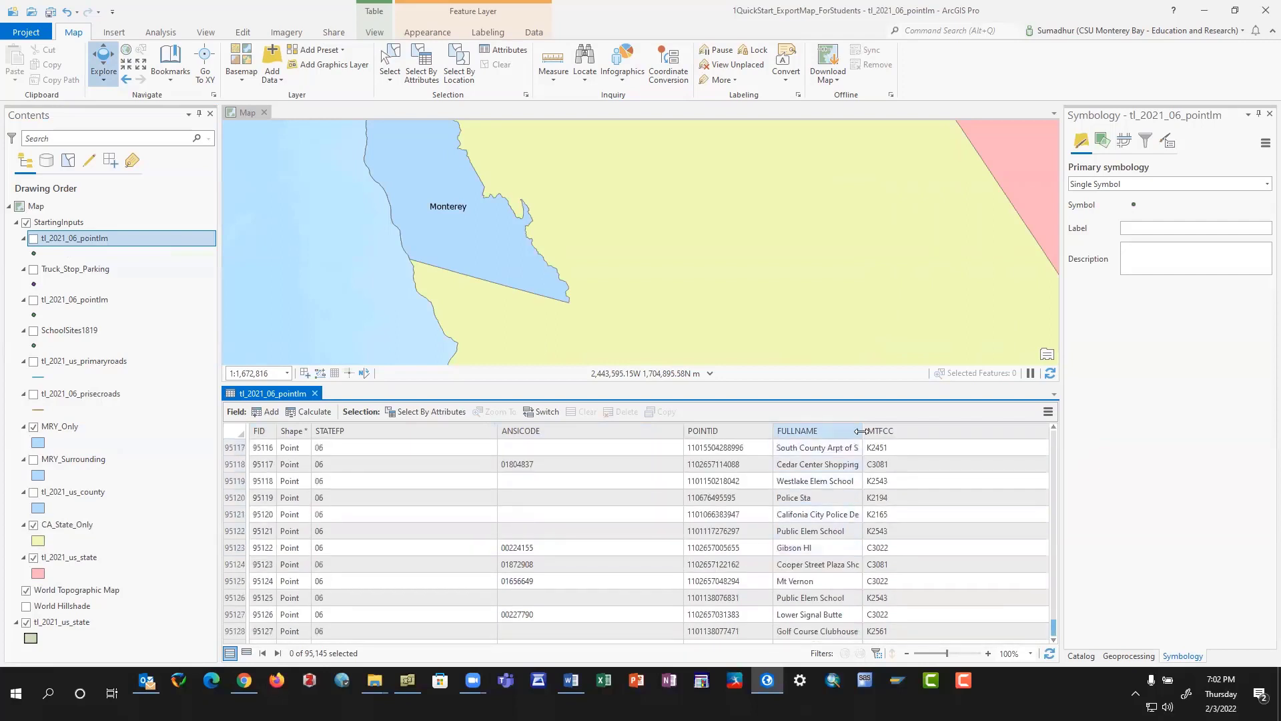
double_click(862, 430)
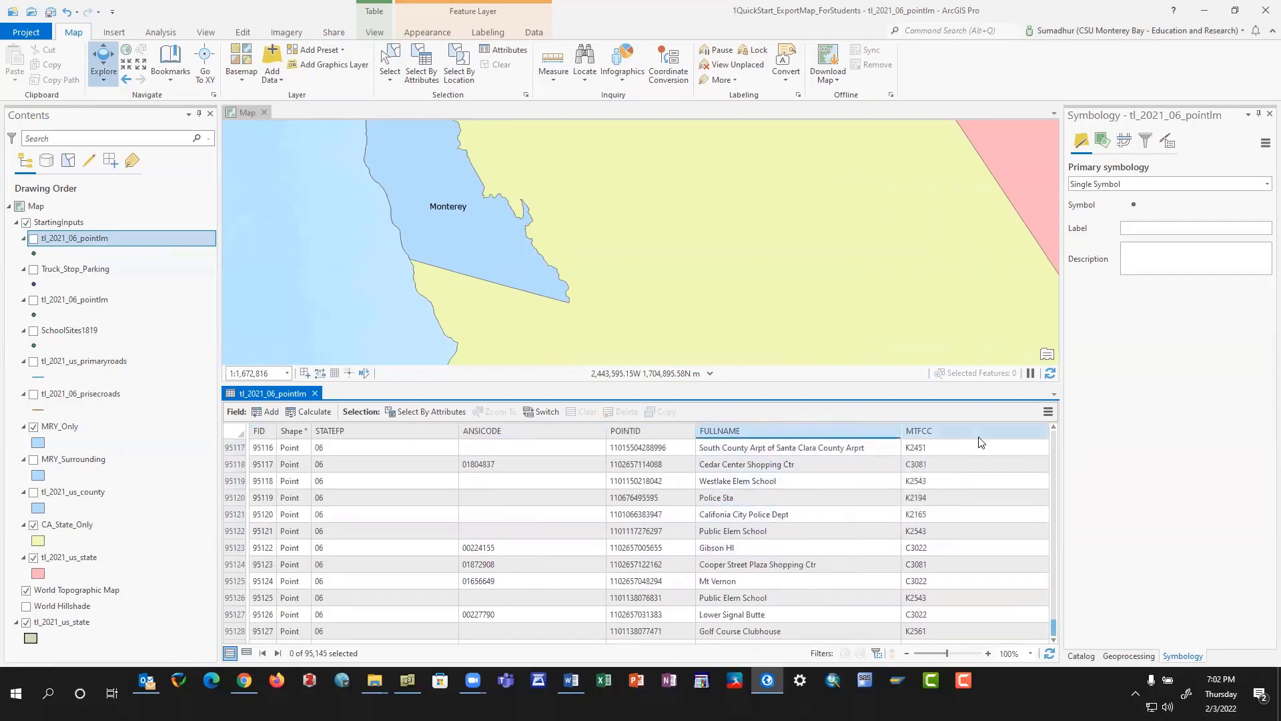
scroll(777, 497, "up", 3)
scroll(777, 502, "up", 3)
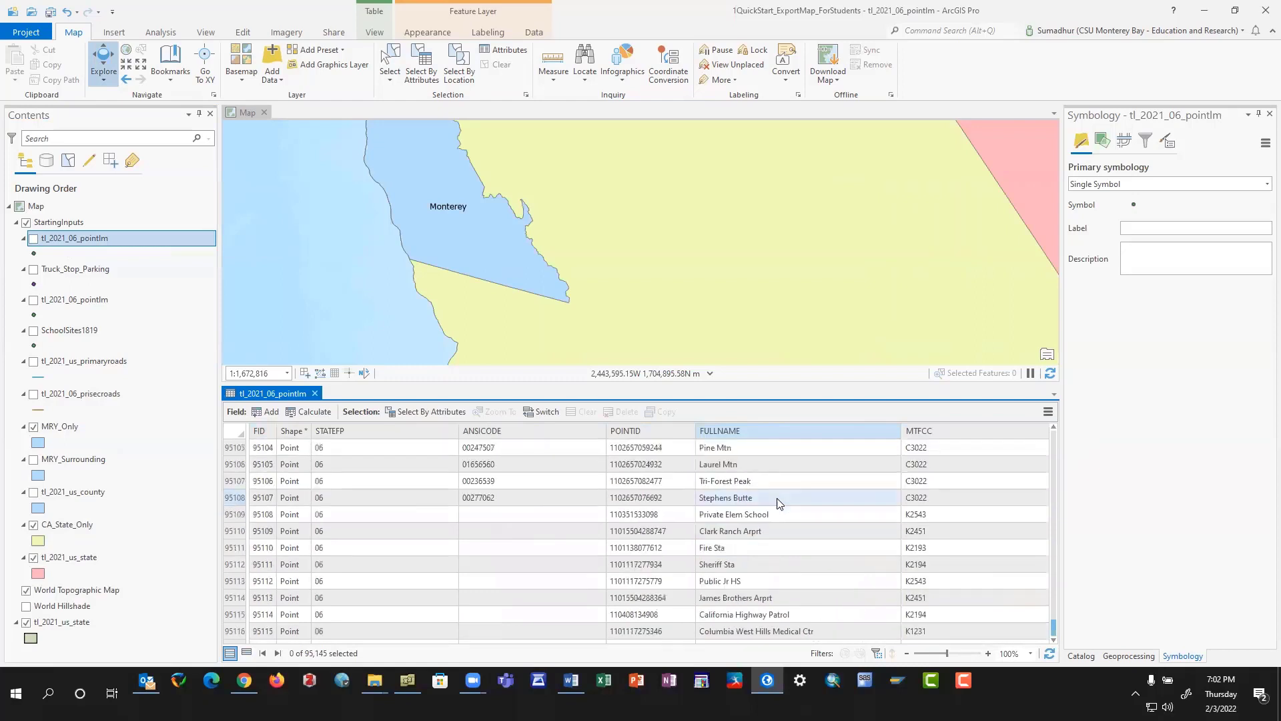
left_click(315, 393)
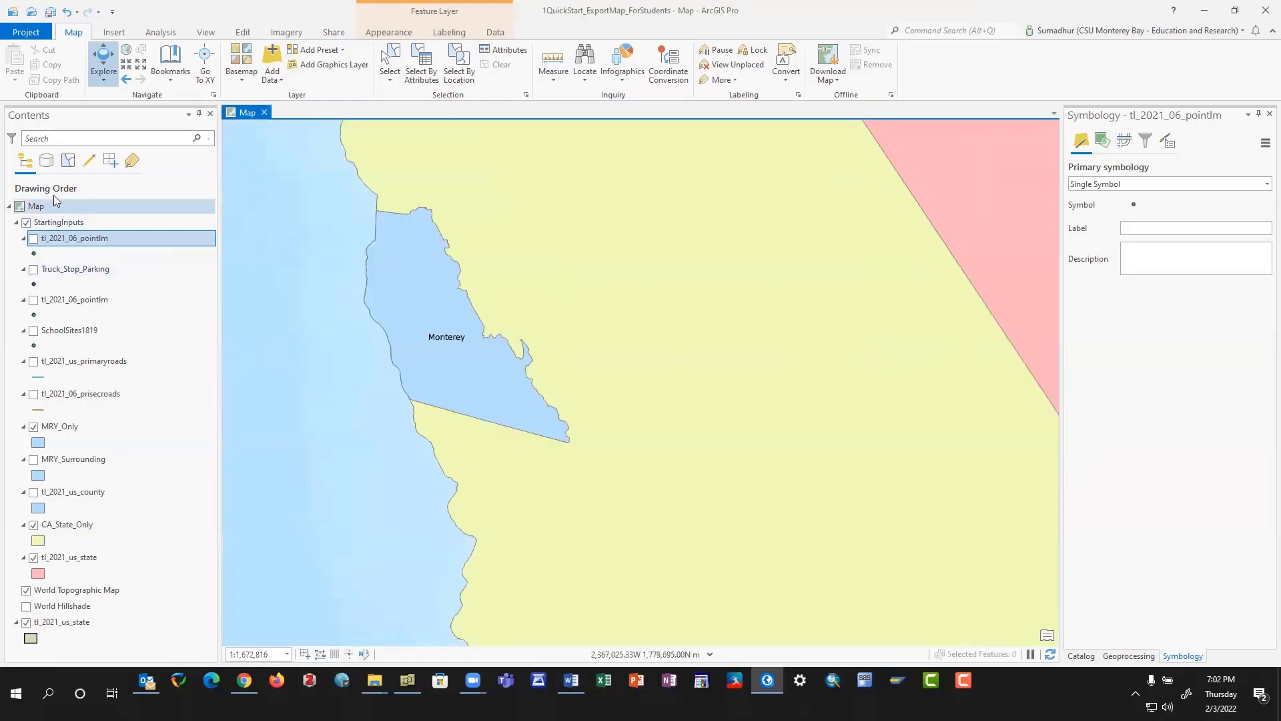
Make the duplicated tl_2021_06_pointlm layer visible and examine its points across northern Monterey county.
left_click(34, 238)
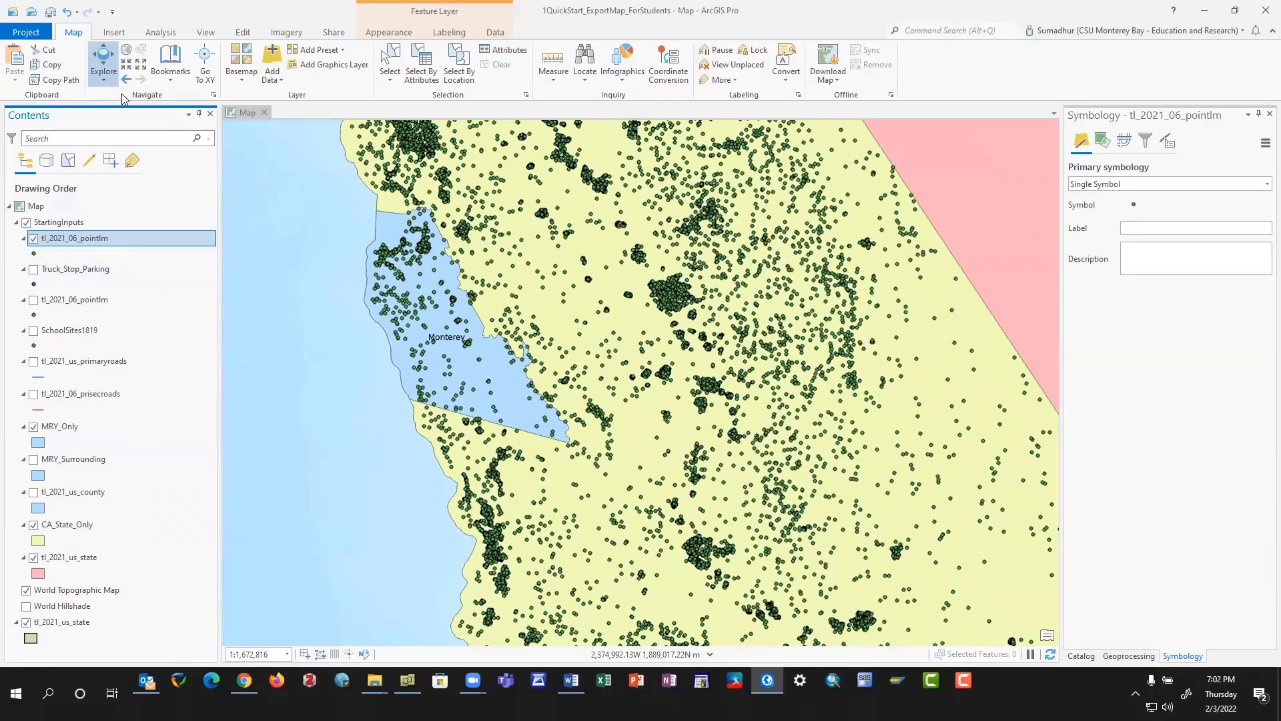
scroll(440, 355, "up", 1)
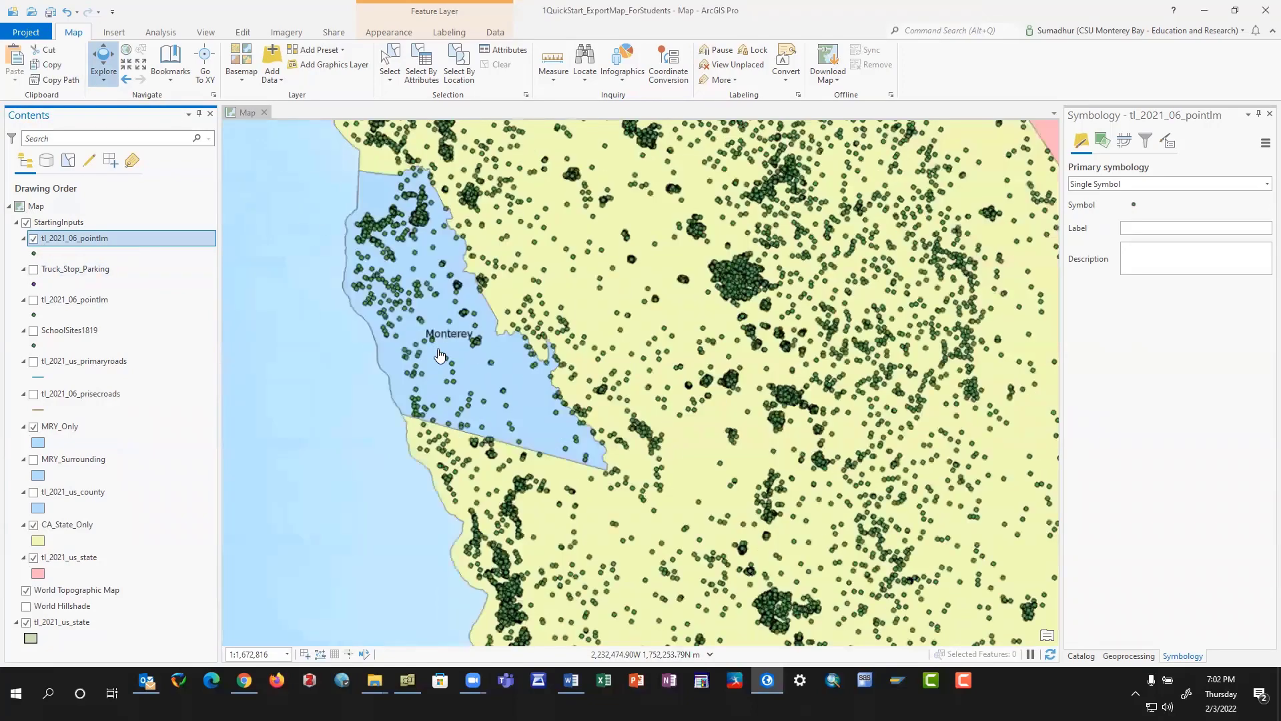
scroll(434, 340, "up", 2)
left_click_drag(374, 297, 632, 543)
left_click_drag(479, 213, 487, 457)
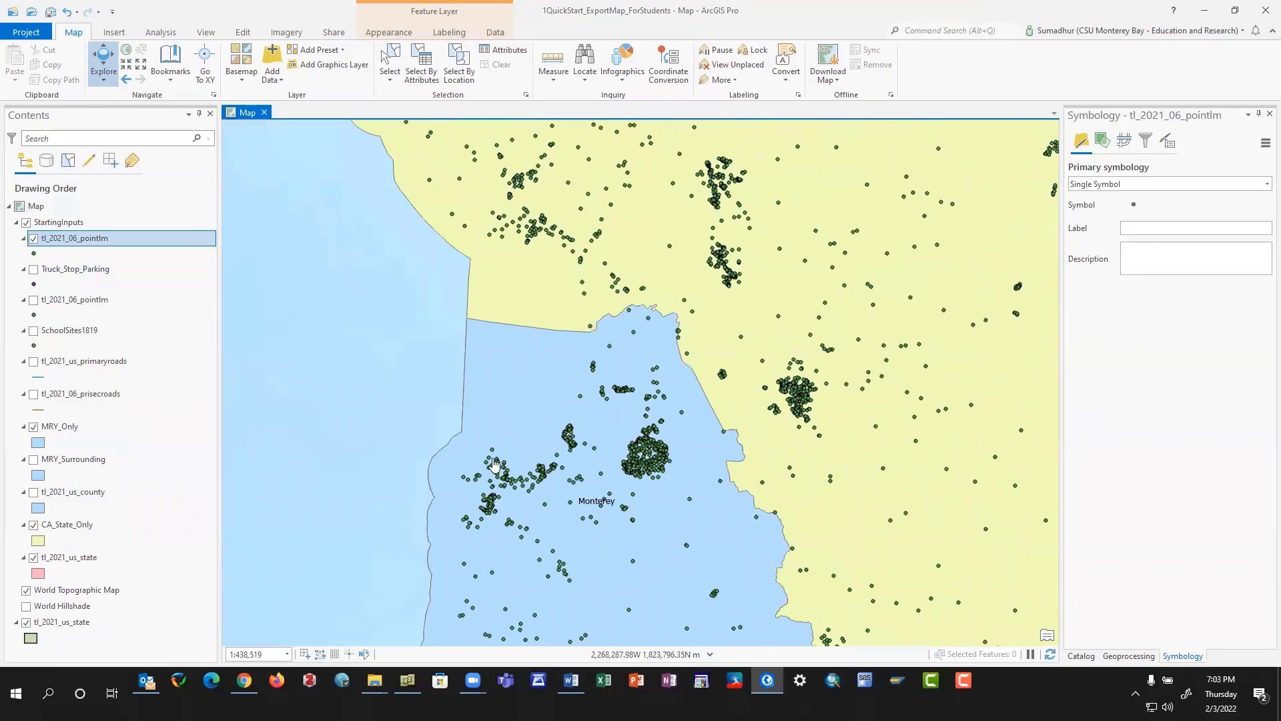
left_click_drag(476, 509, 498, 415)
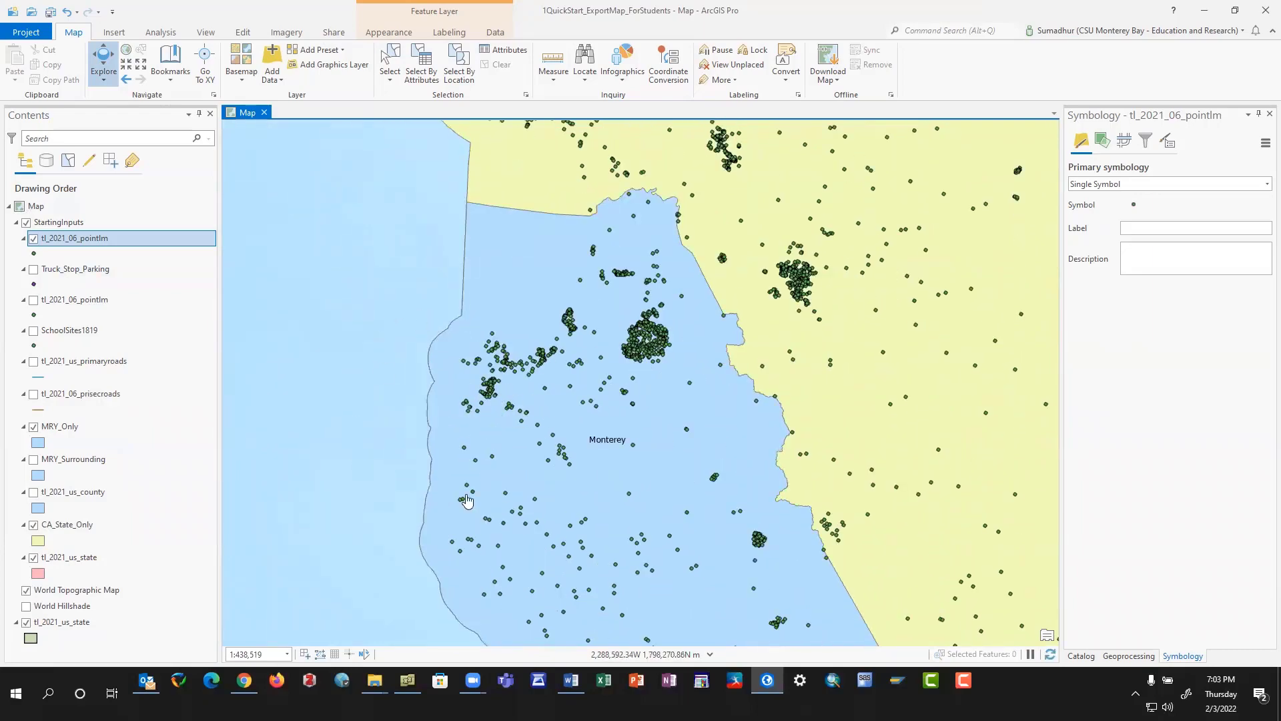
left_click_drag(484, 458, 412, 527)
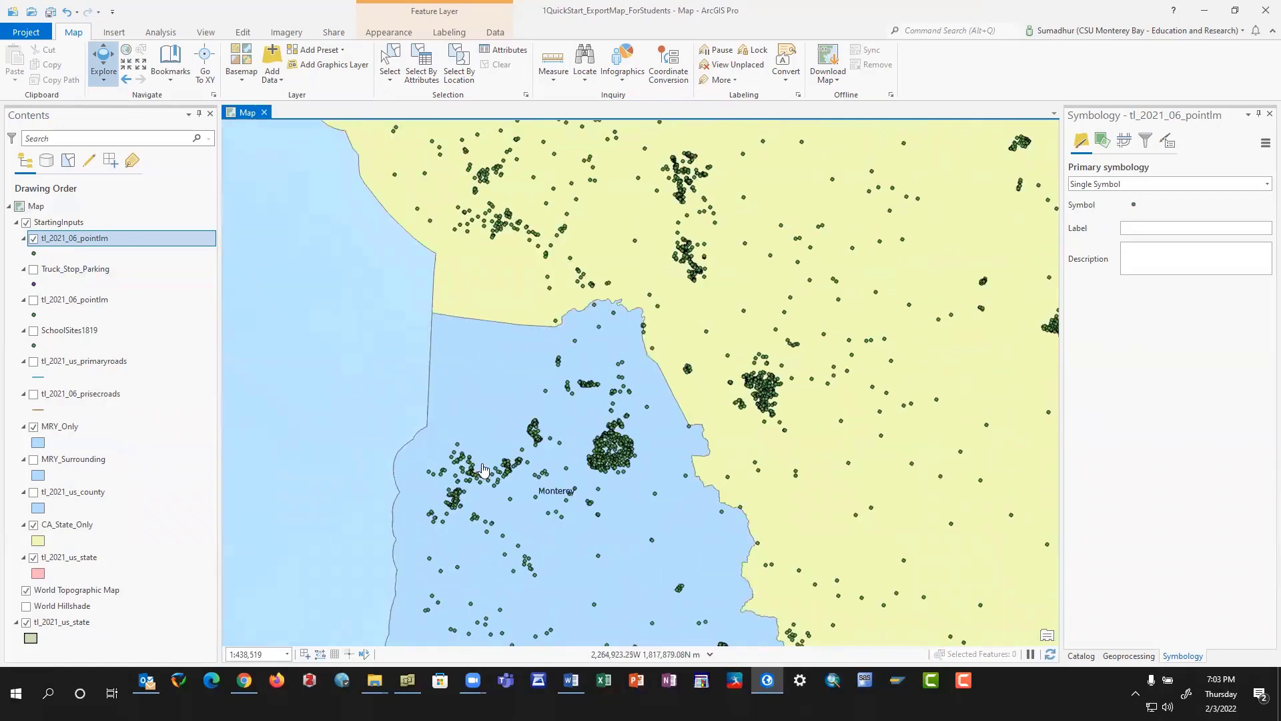
Turn on labels for the duplicated tl_2021_06_pointlm layer and inspect the landmark names around the Monterey coast.
right_click(105, 242)
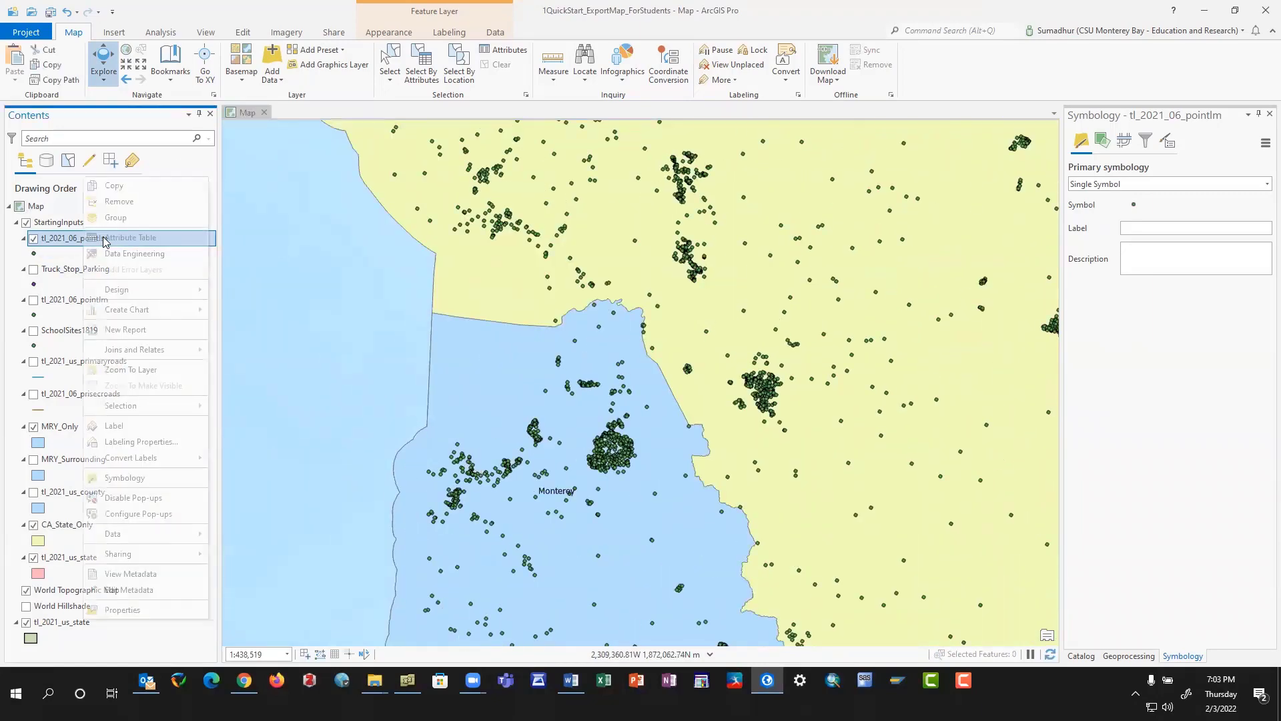
left_click(147, 427)
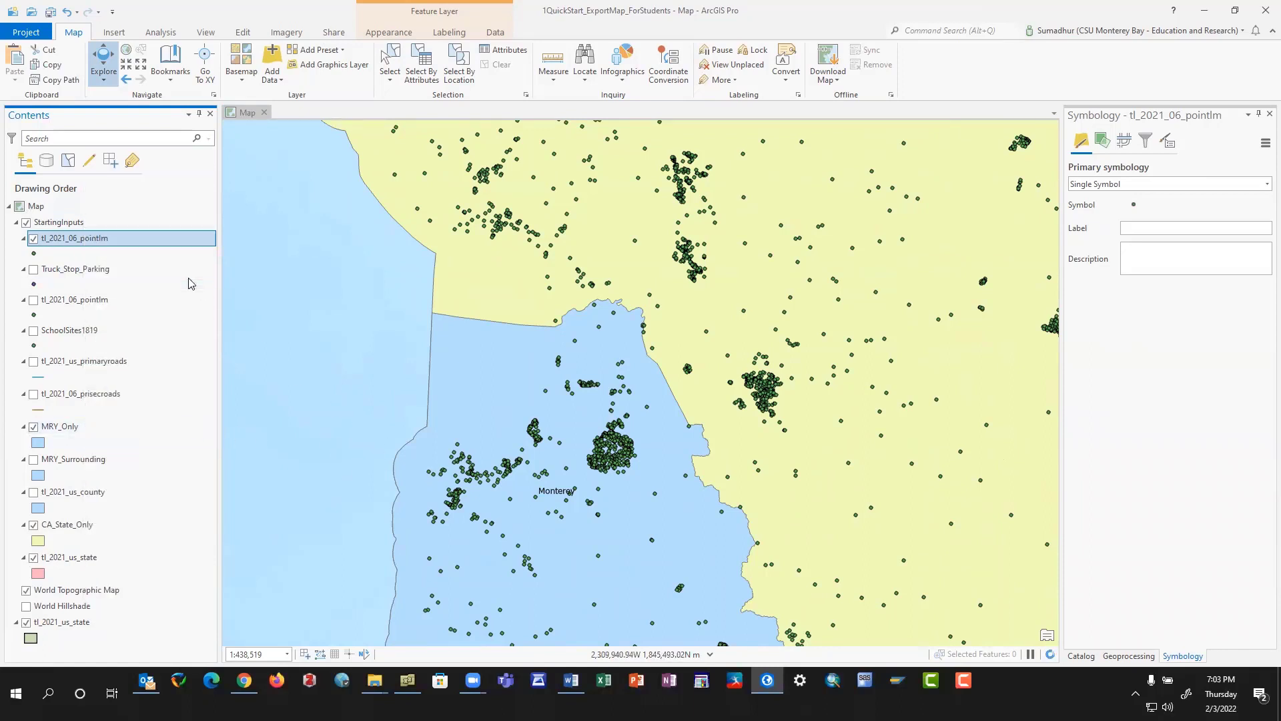
double_click(67, 242)
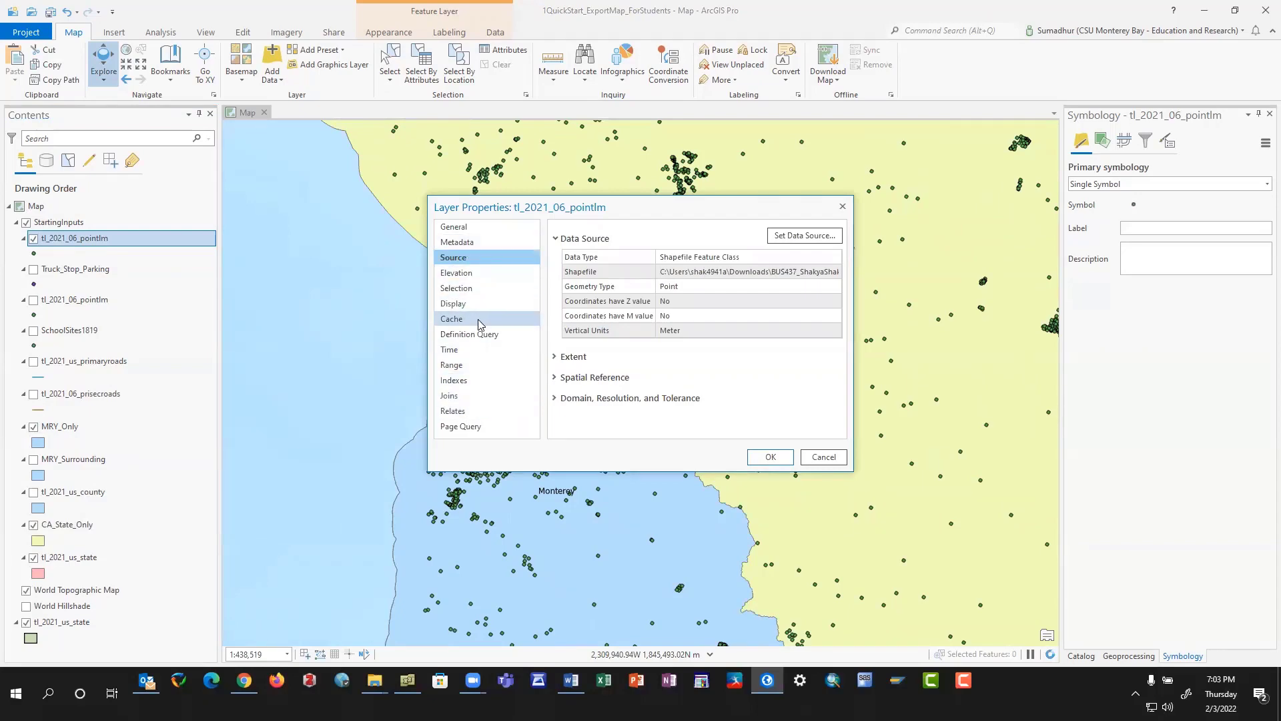
left_click(823, 457)
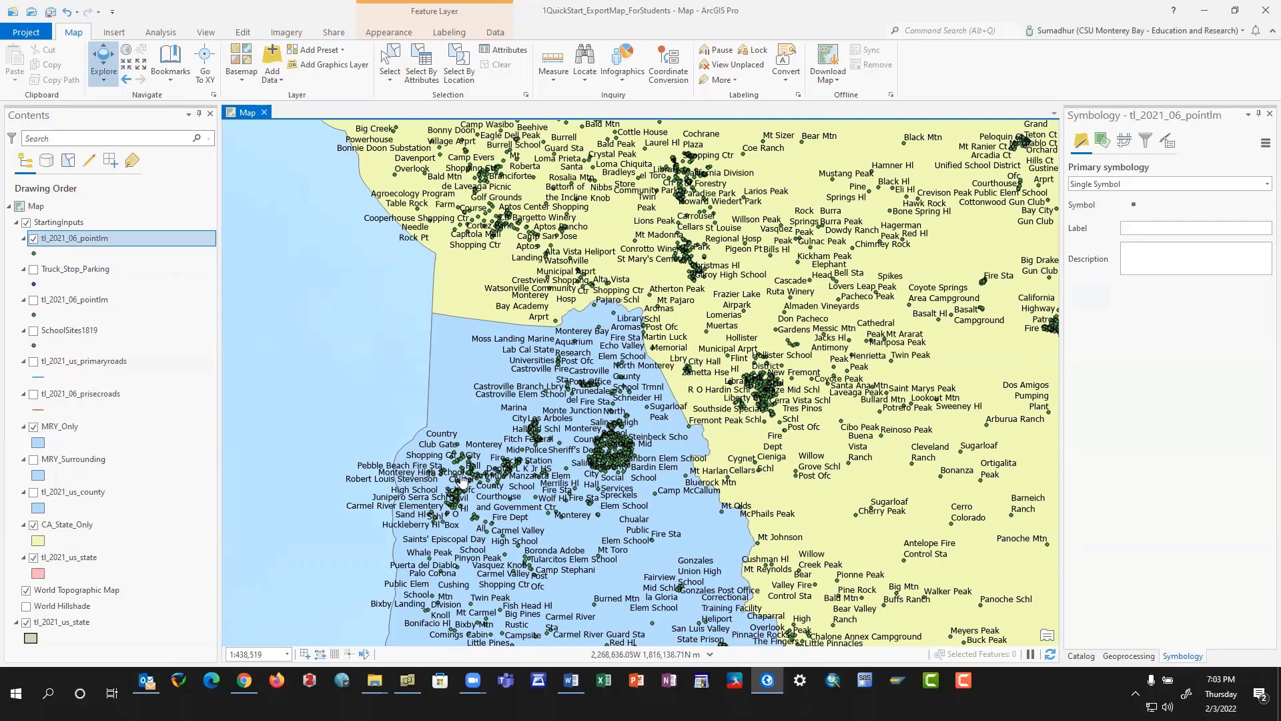
scroll(507, 454, "up", 2)
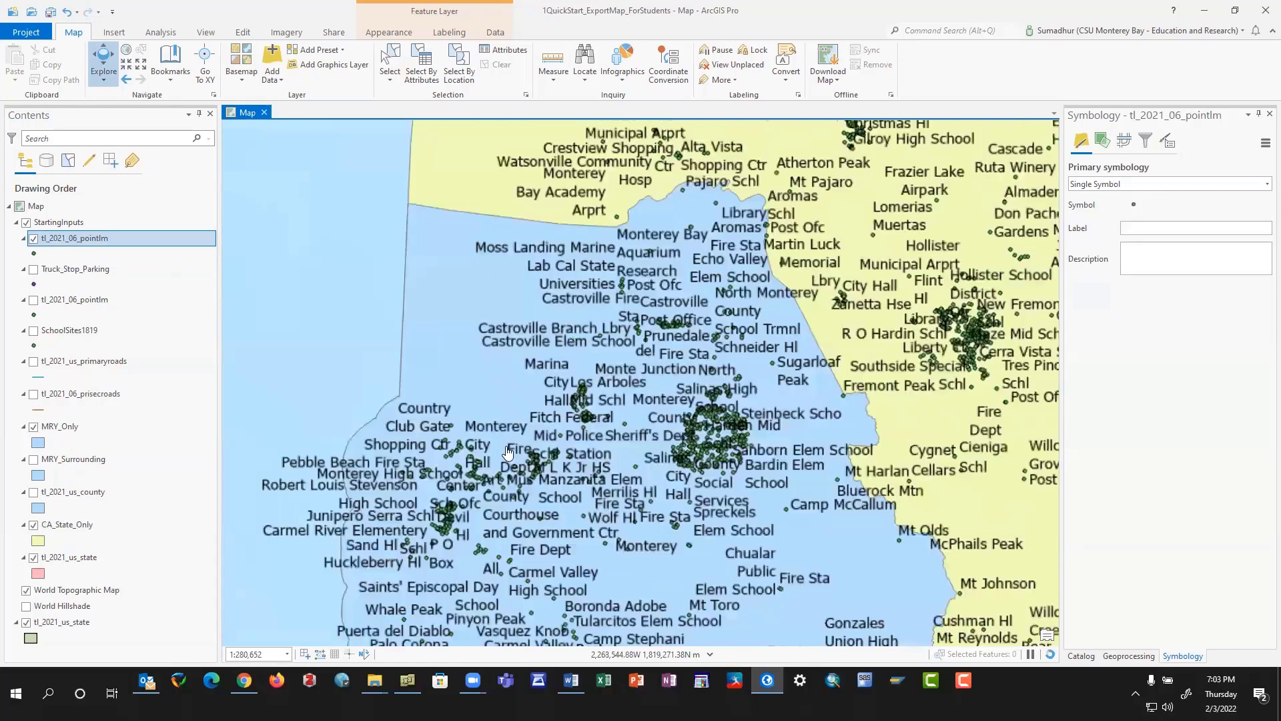
scroll(547, 437, "up", 2)
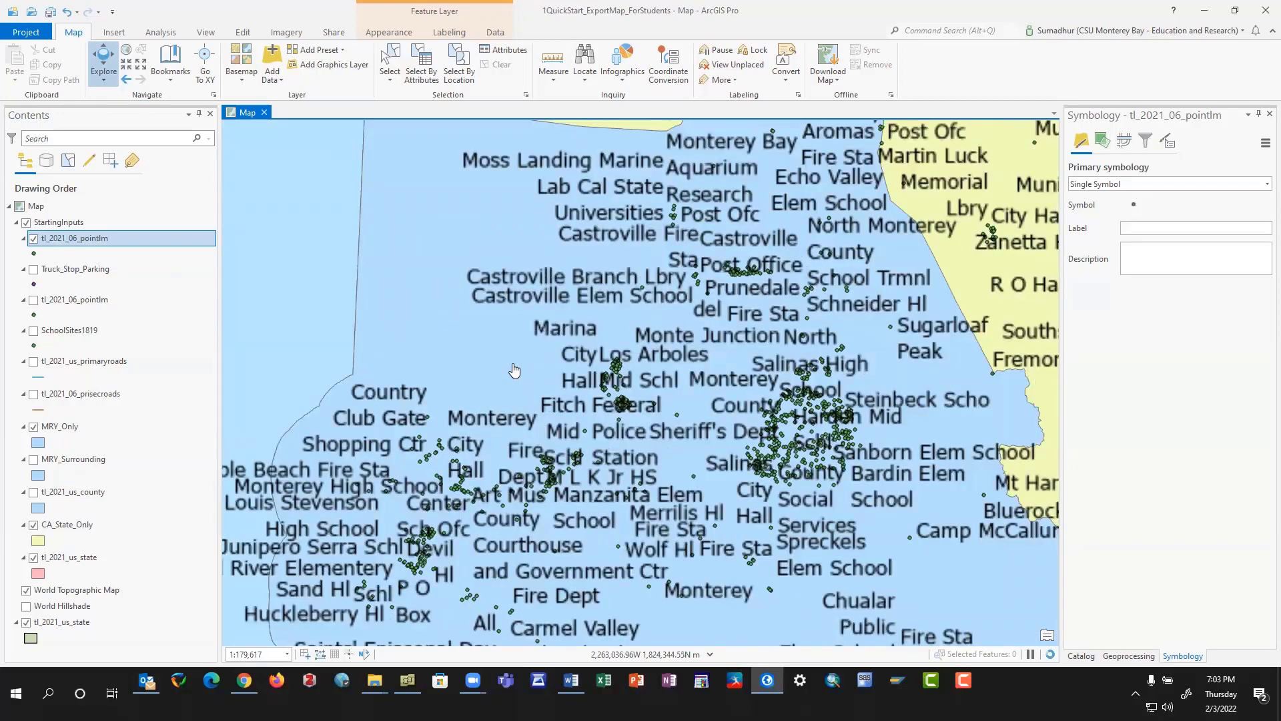
left_click_drag(513, 369, 615, 257)
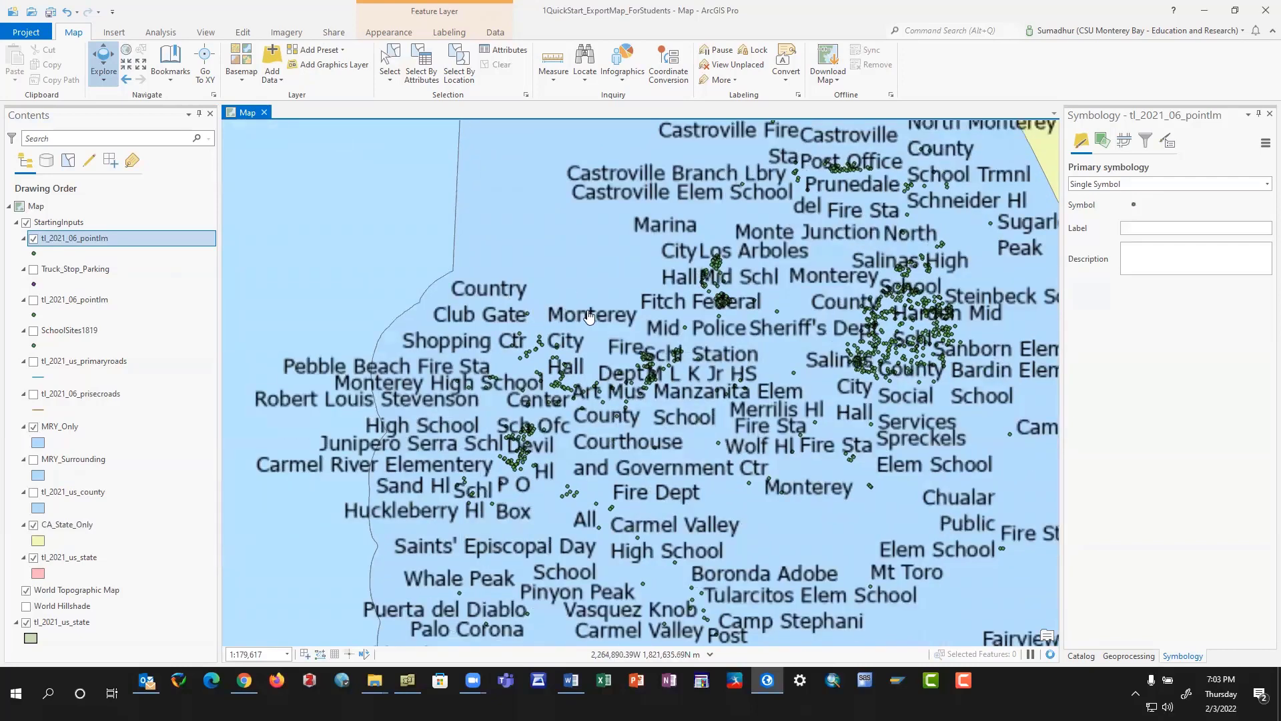
Try to select a single landmark on the map near Monterey, then clear the selection.
left_click(392, 61)
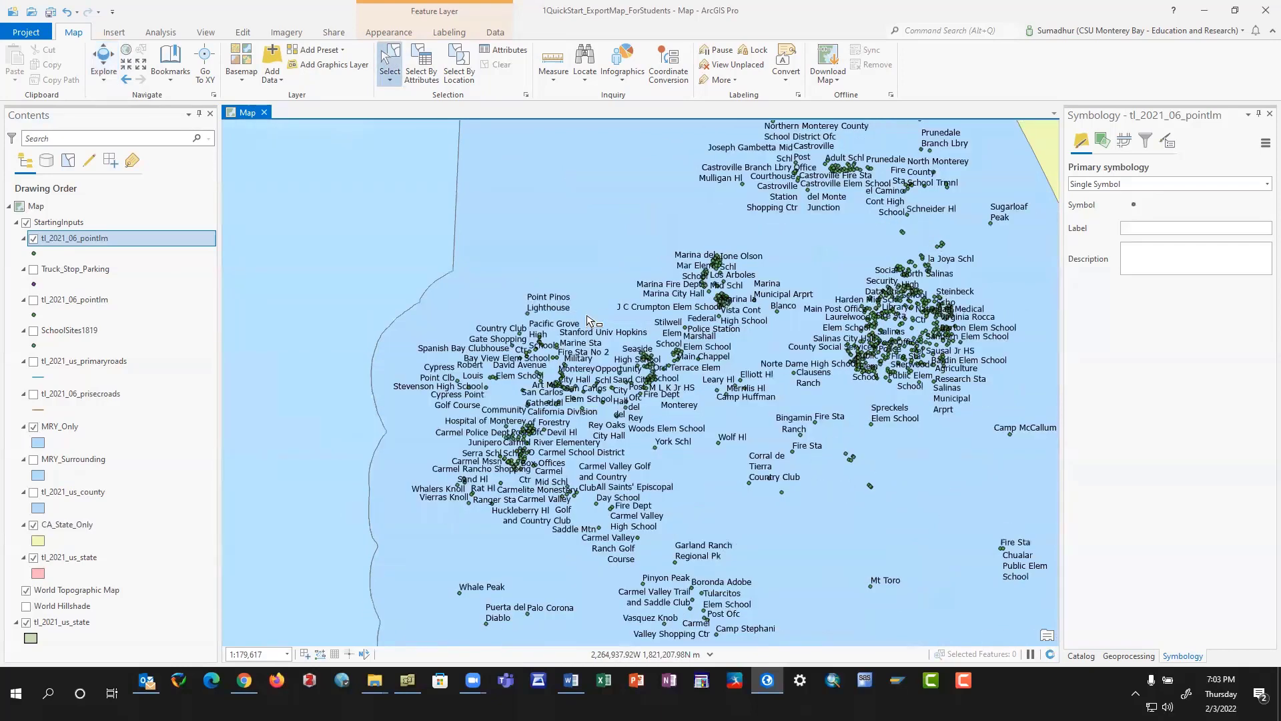
left_click(590, 321)
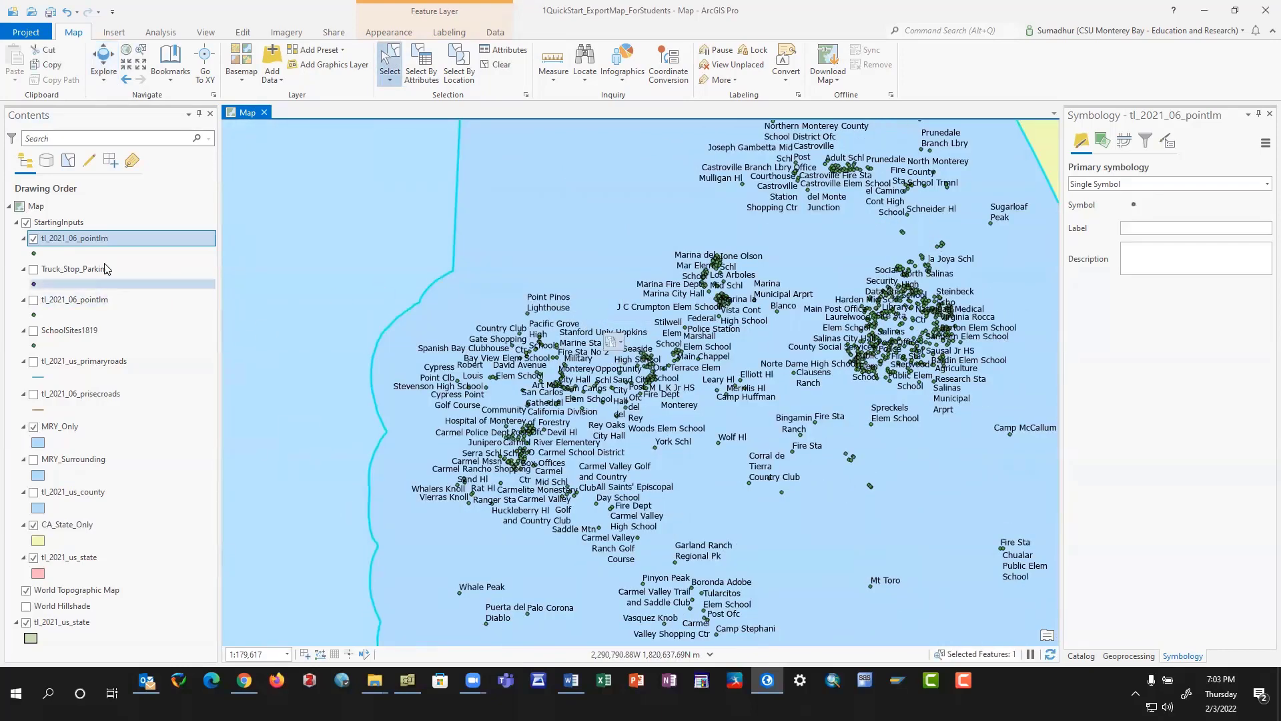
left_click(33, 238)
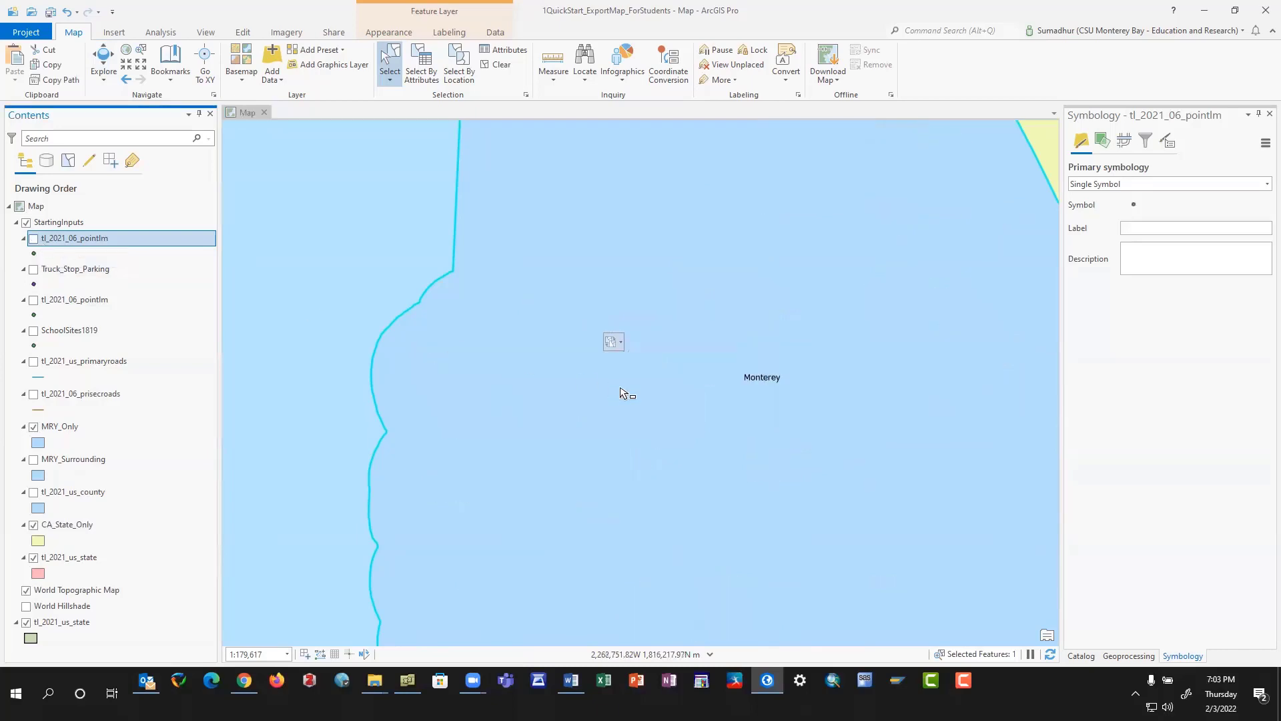
left_click(34, 239)
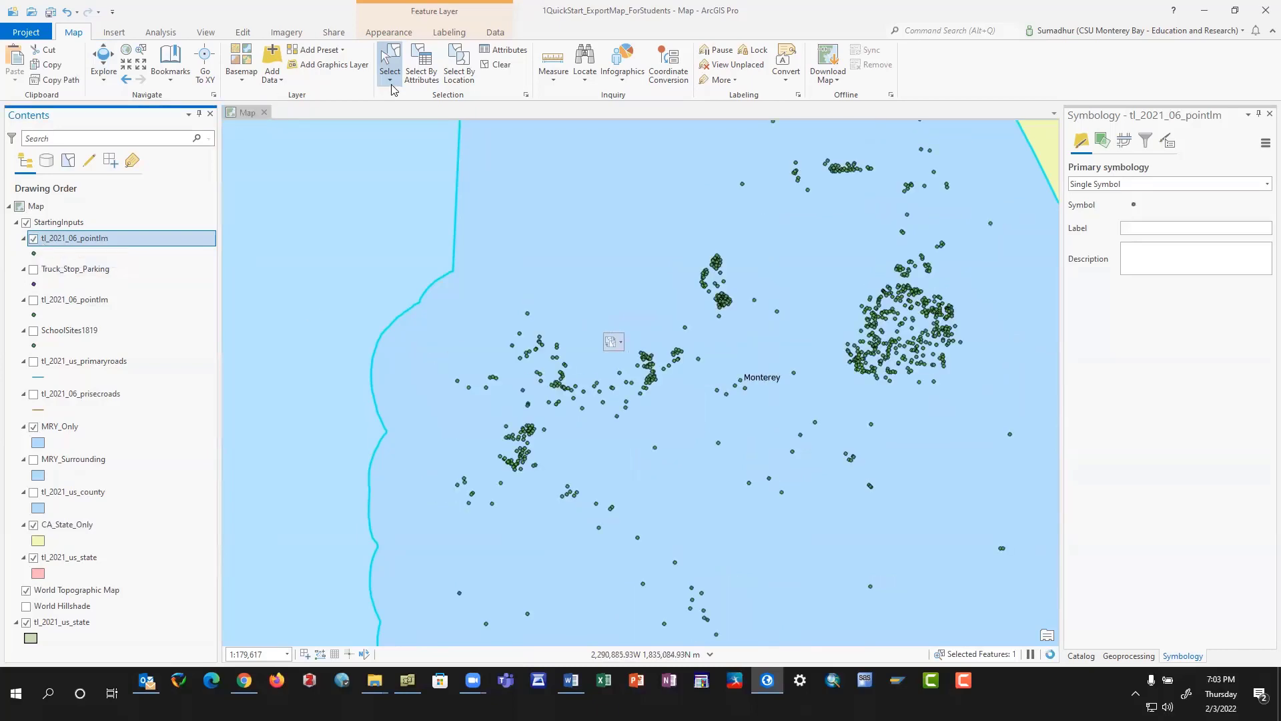
left_click(497, 67)
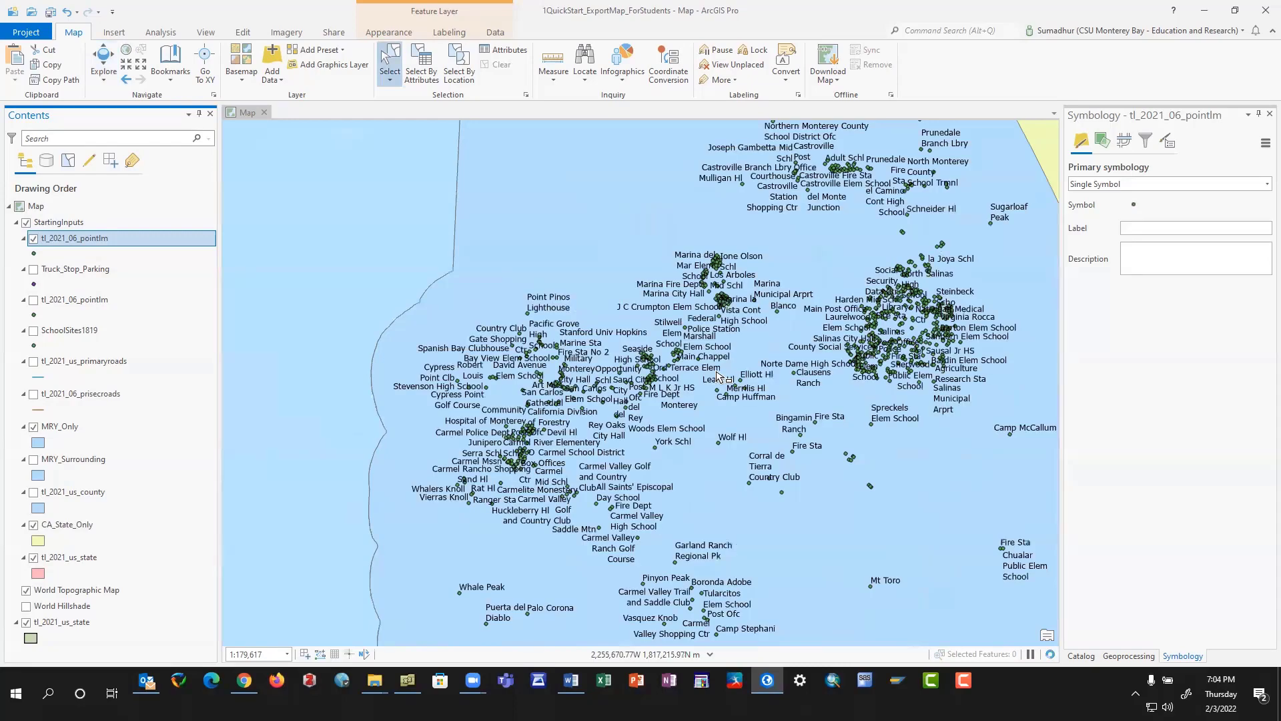
Try a rectangle selection of the landmark points around Clausens Ranch and Elliott Hl.
scroll(684, 352, "up", 2)
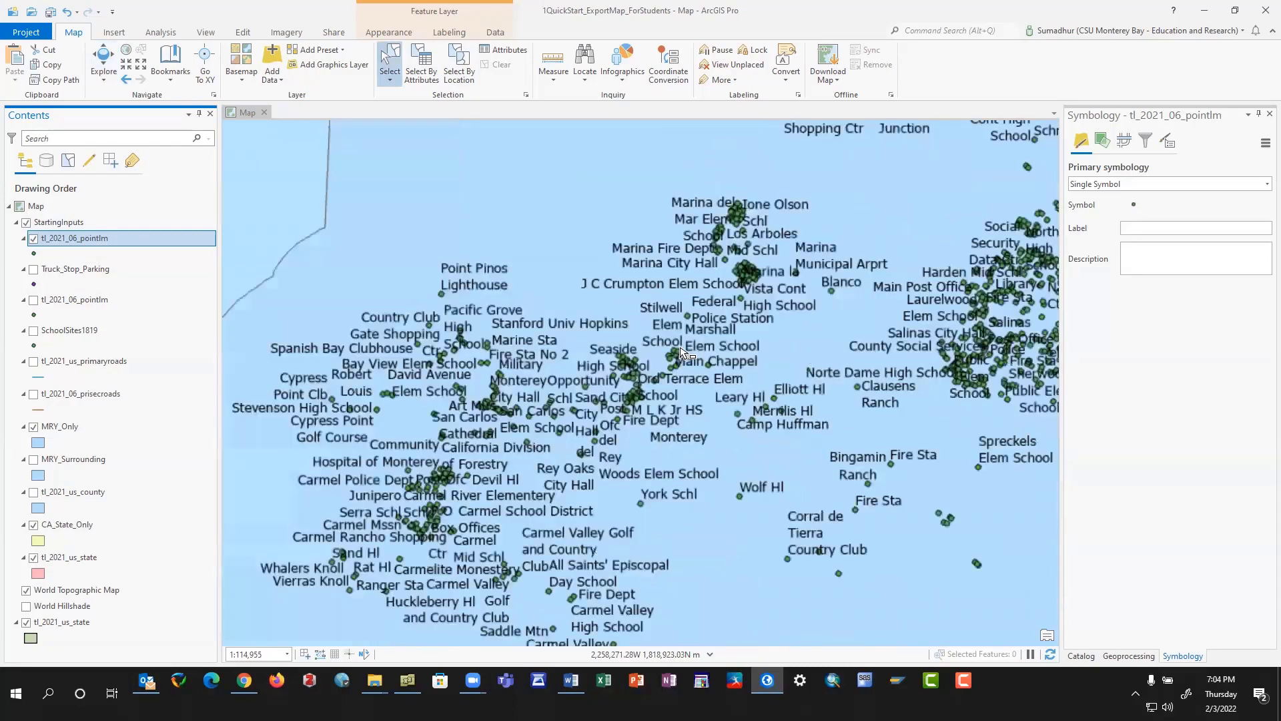
scroll(680, 349, "up", 2)
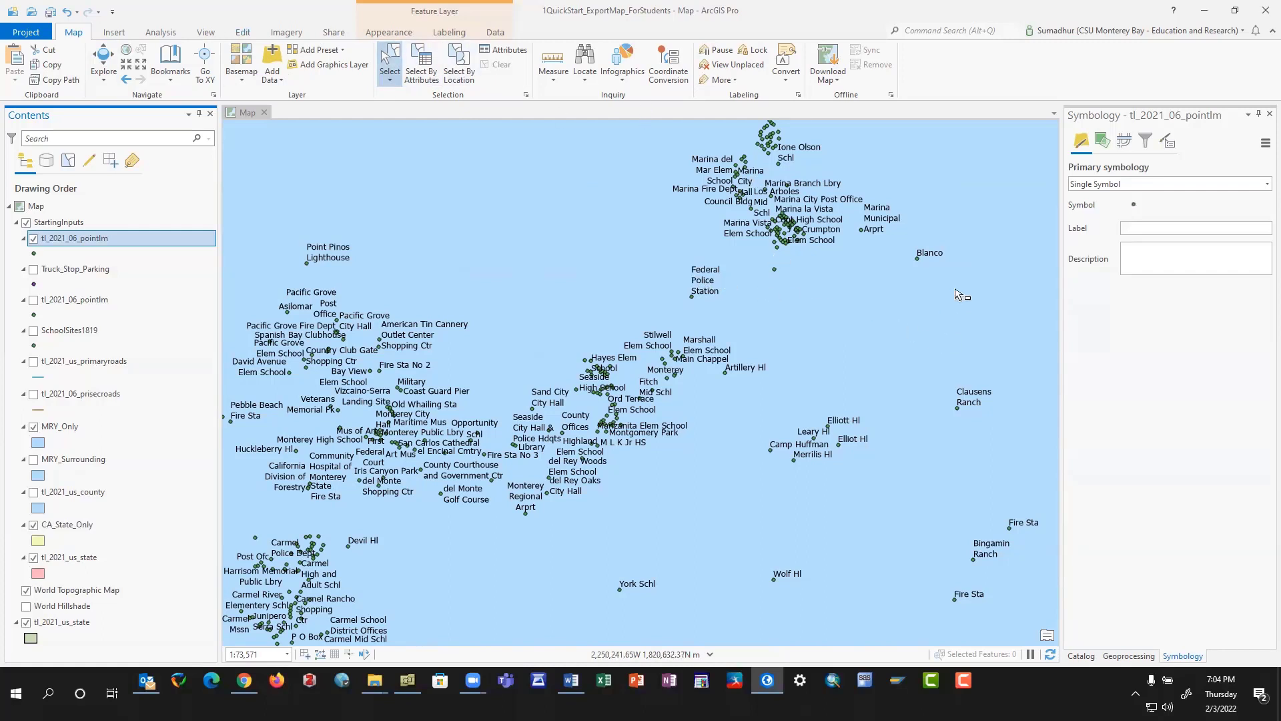
left_click_drag(801, 296, 981, 493)
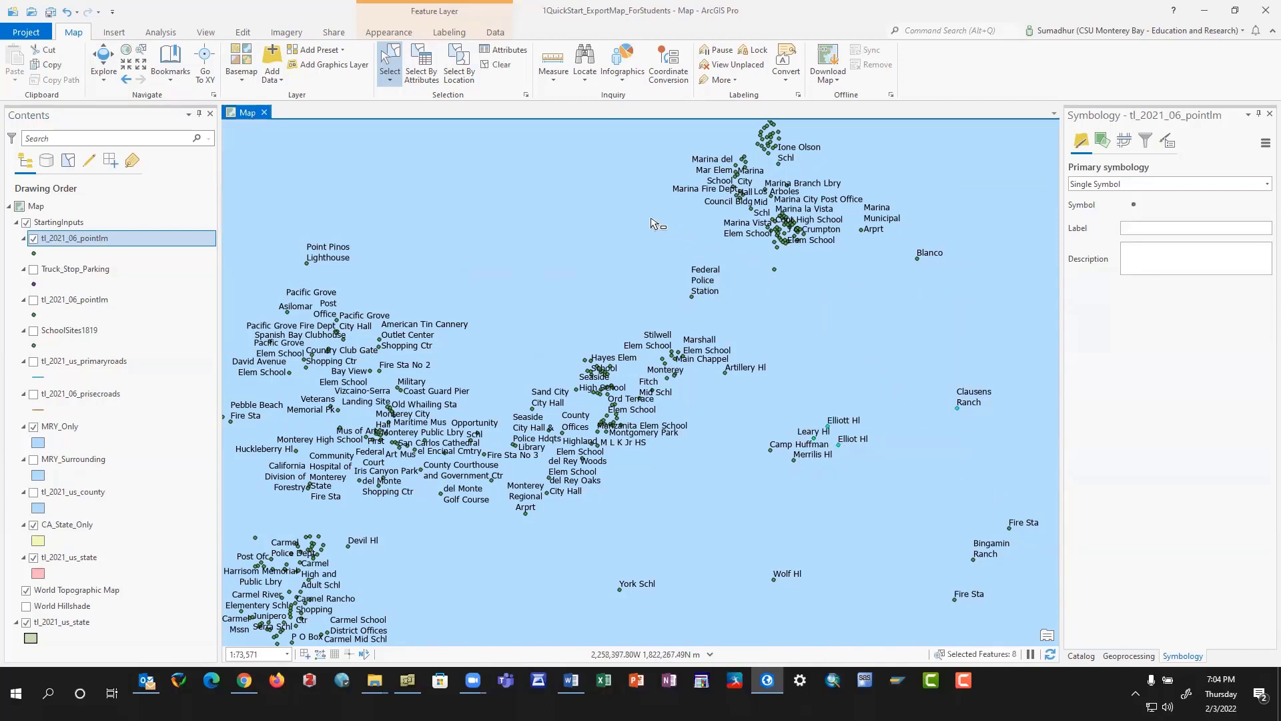
left_click(114, 33)
left_click(150, 33)
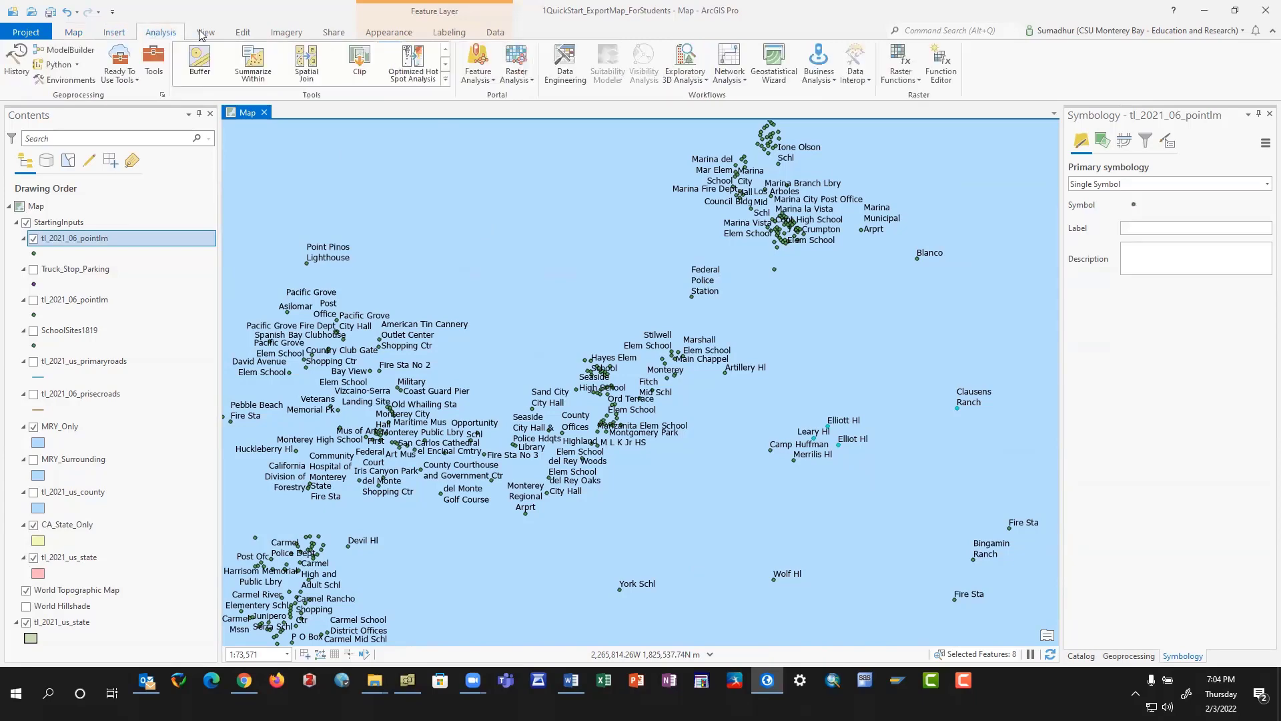
left_click(74, 34)
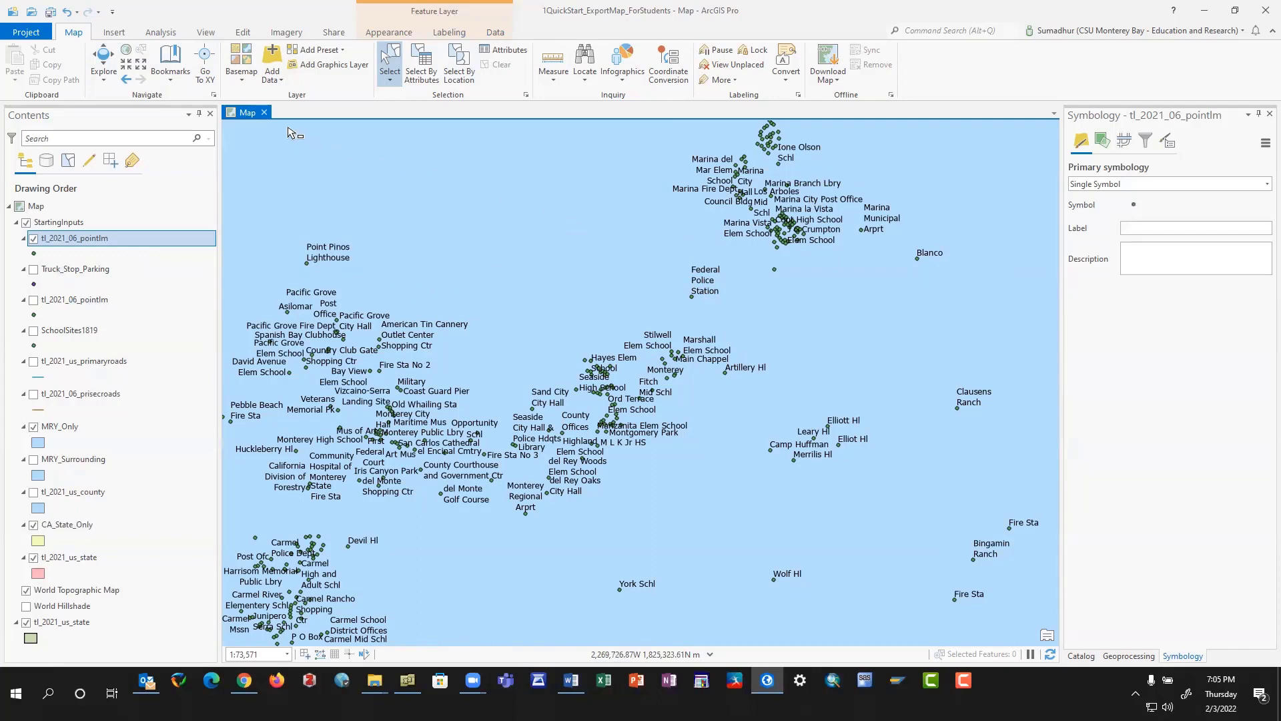
Select the landmarks from Pacific Grove across to Marina and Clausens Ranch, and show only the selected records in the layer's attribute table.
left_click_drag(288, 128, 1015, 457)
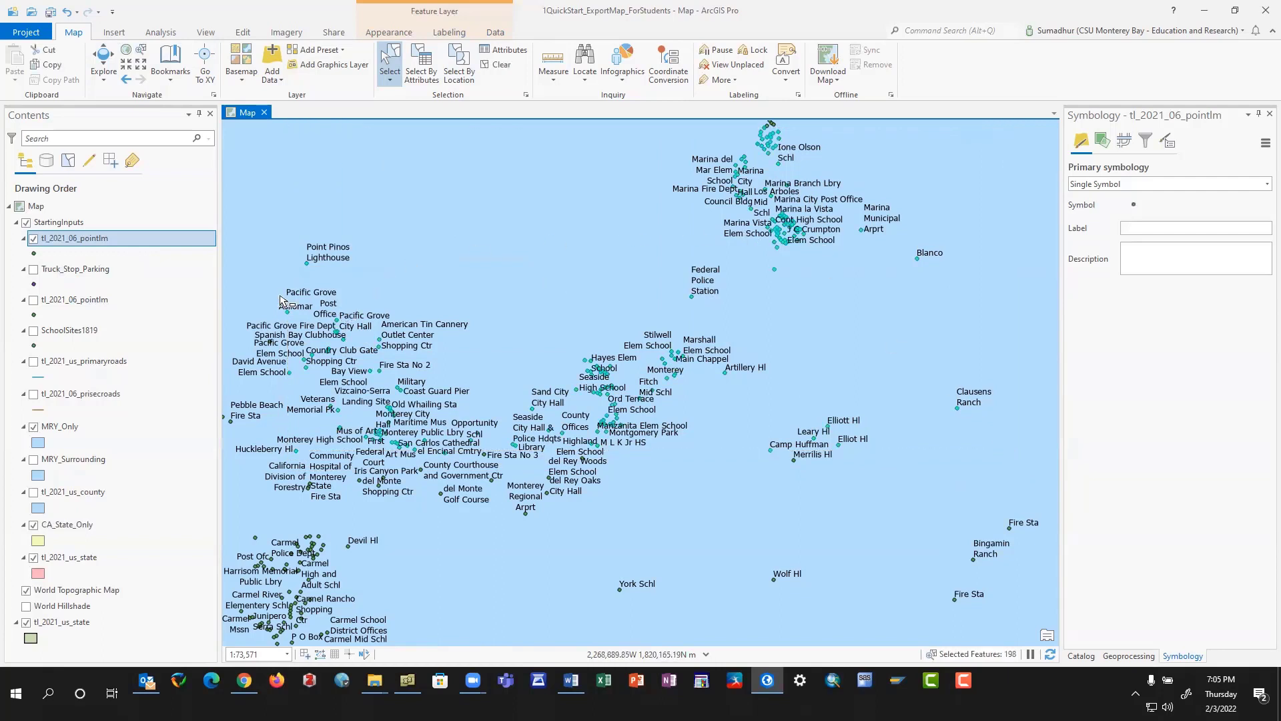
right_click(82, 239)
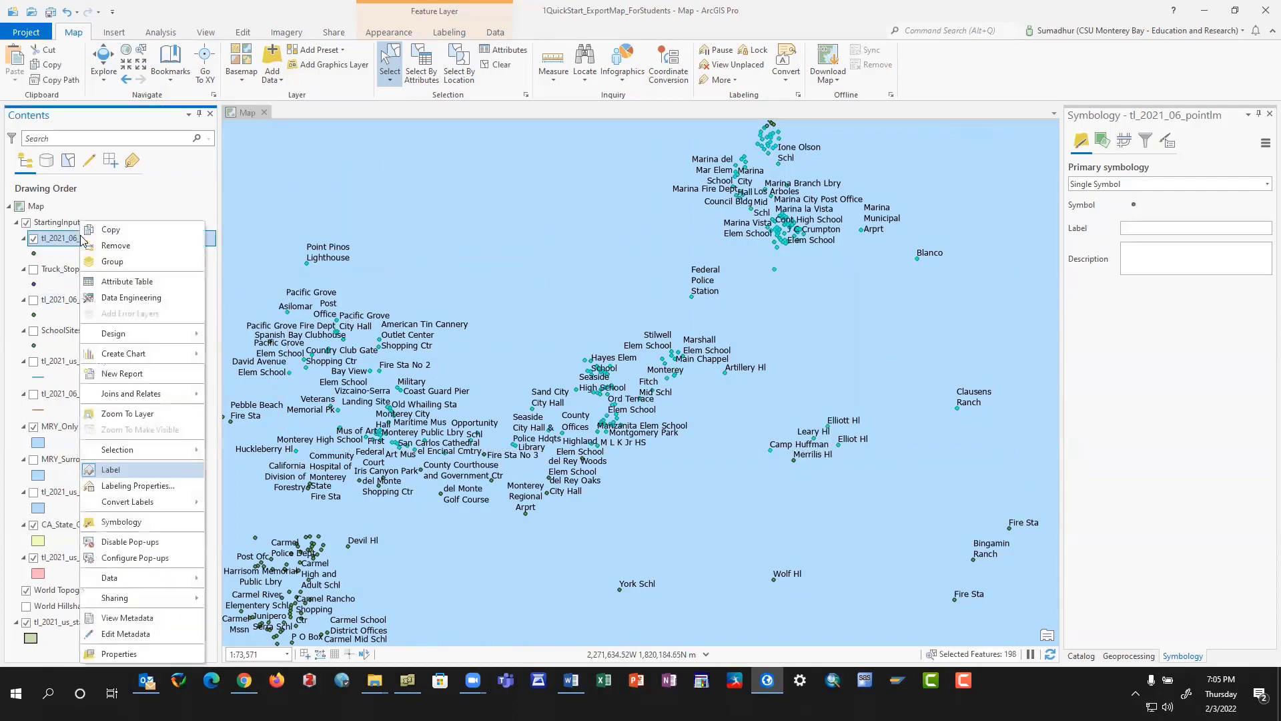
left_click(126, 282)
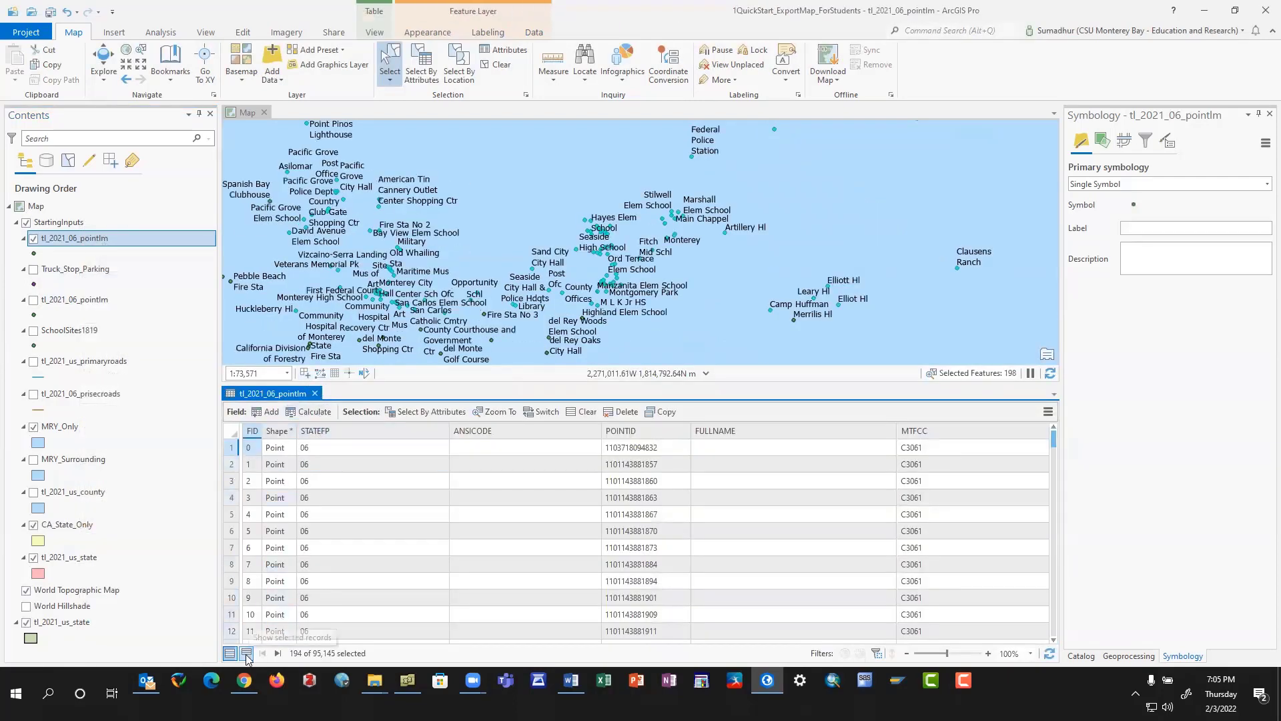
left_click(246, 653)
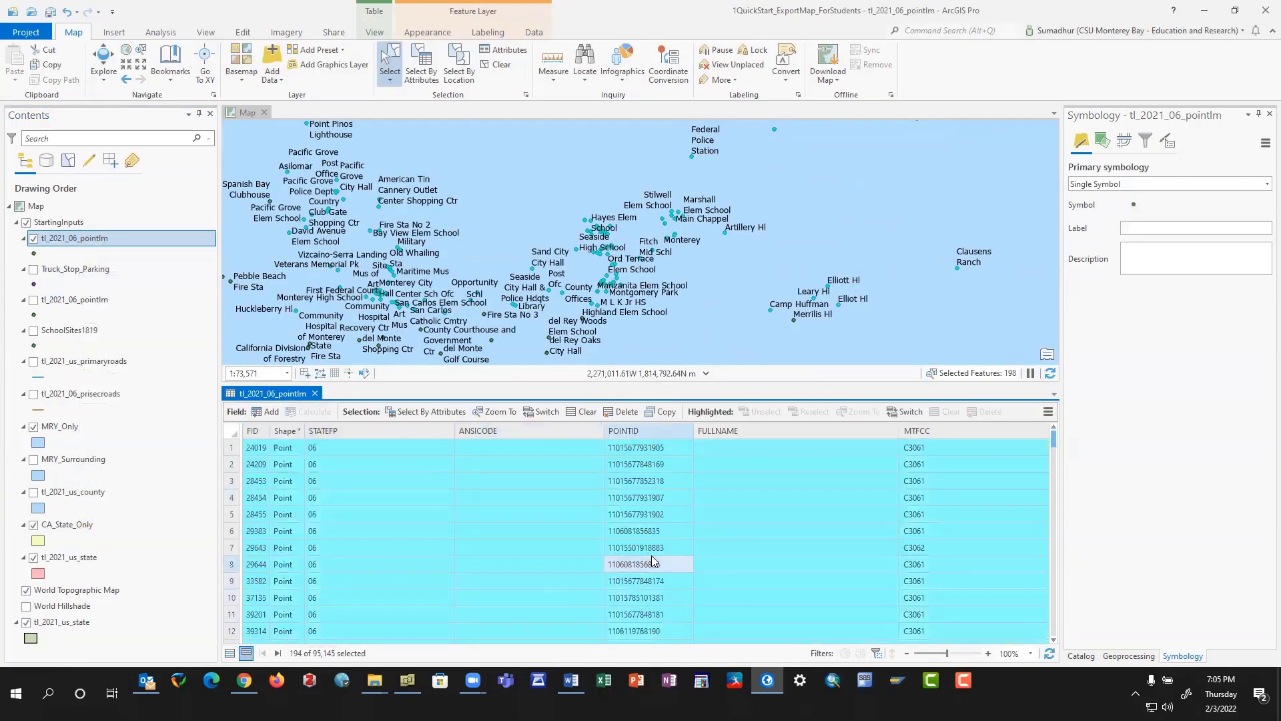
Sort the selected records by FULLNAME in ascending order and review the named landmarks.
right_click(761, 430)
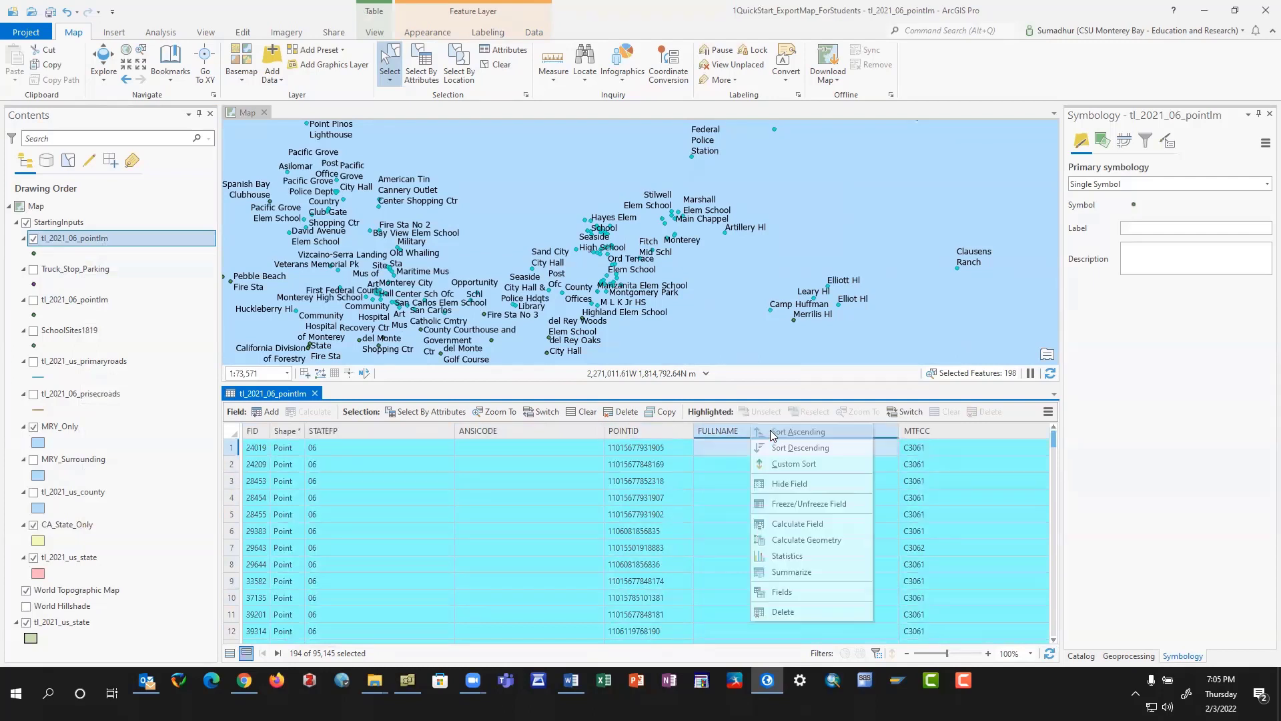
left_click(788, 434)
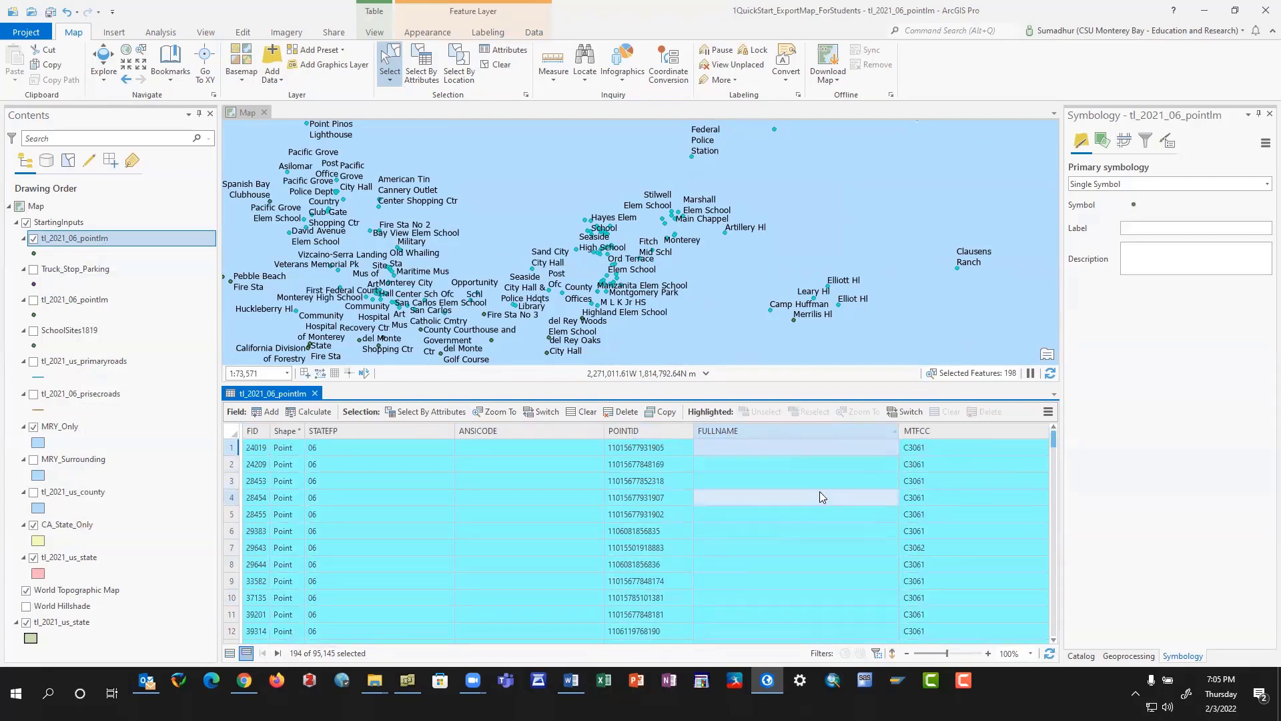
scroll(811, 567, "down", 20)
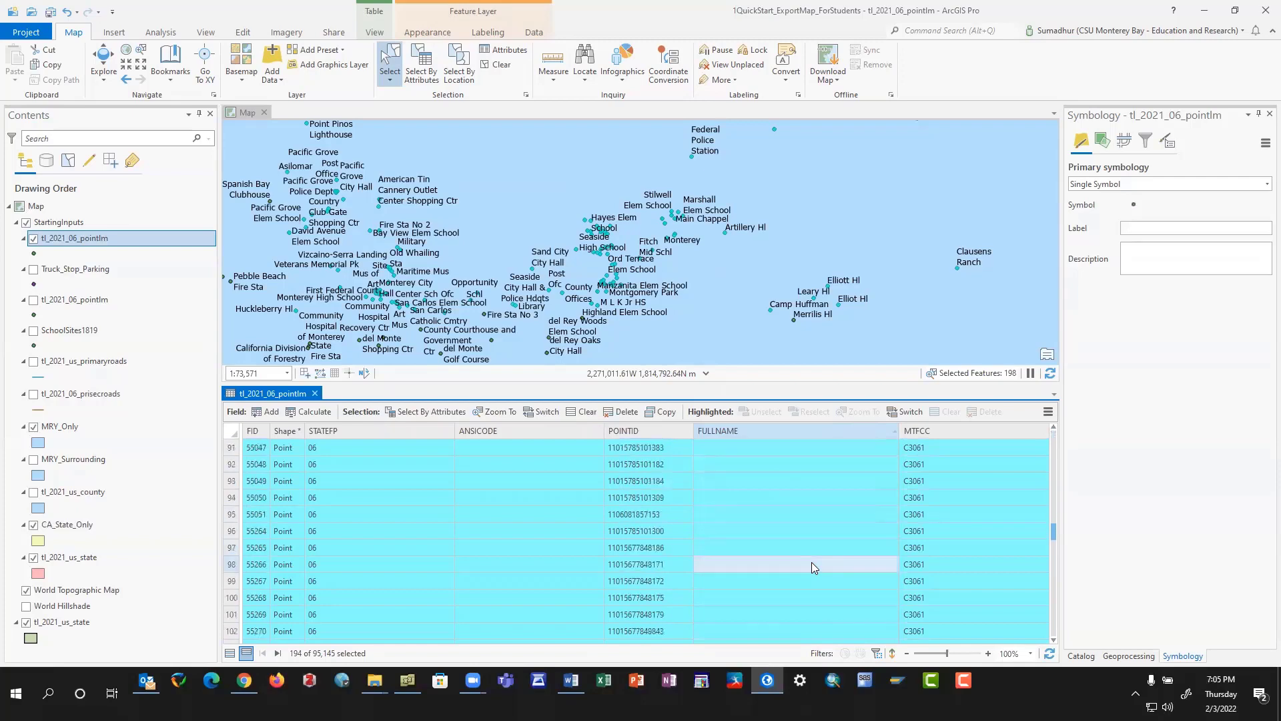
scroll(811, 566, "up", 3)
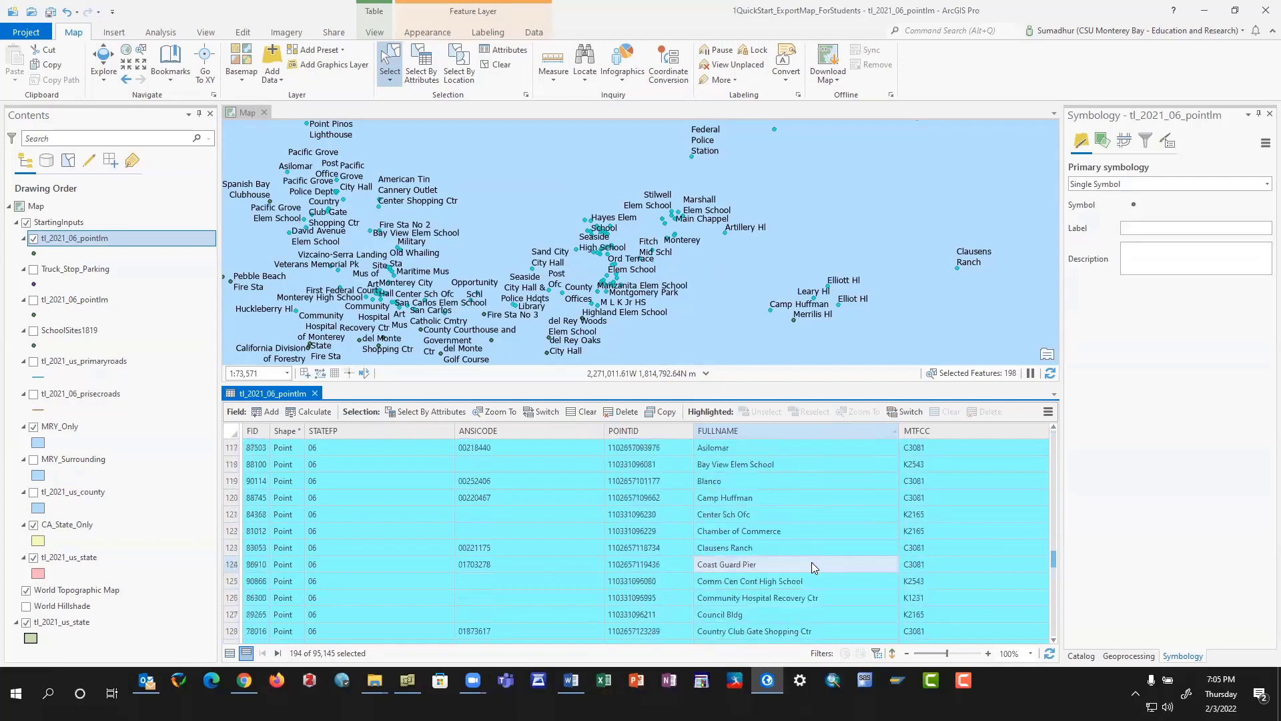
scroll(811, 566, "down", 6)
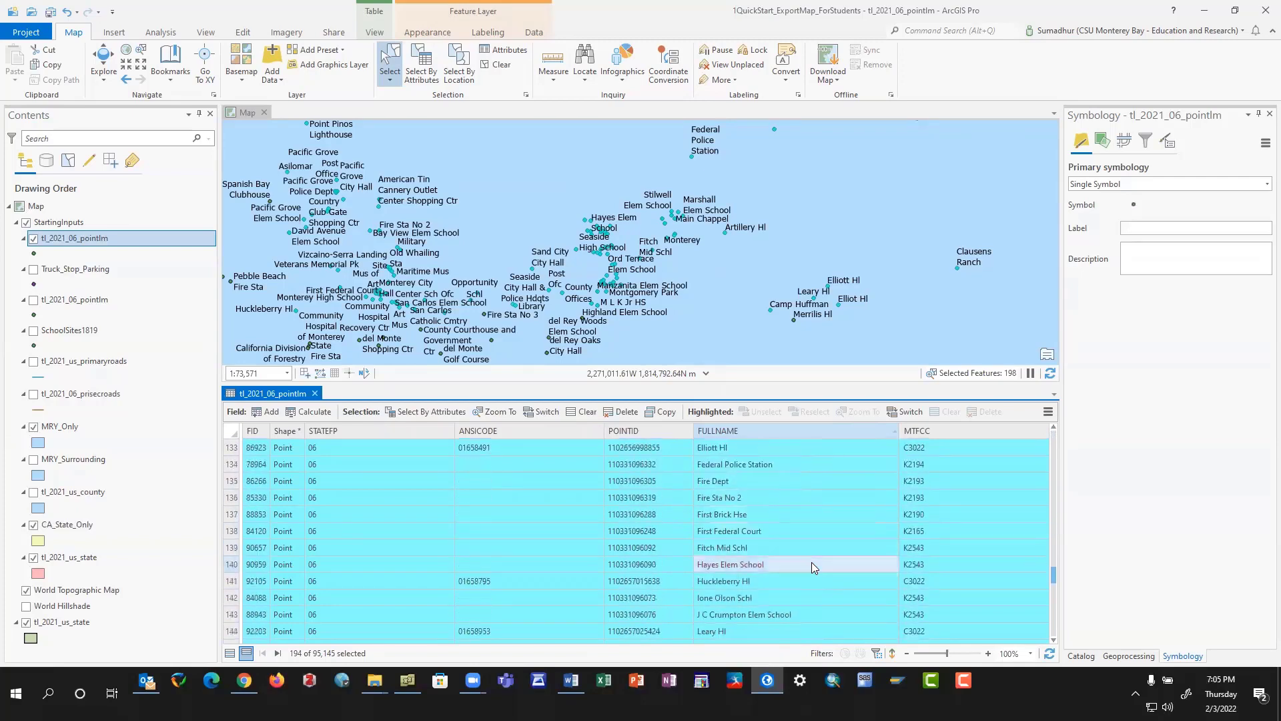
Highlight the Marina City Post Office and Seaside High School records among the selected landmarks in the attribute table.
scroll(811, 566, "down", 3)
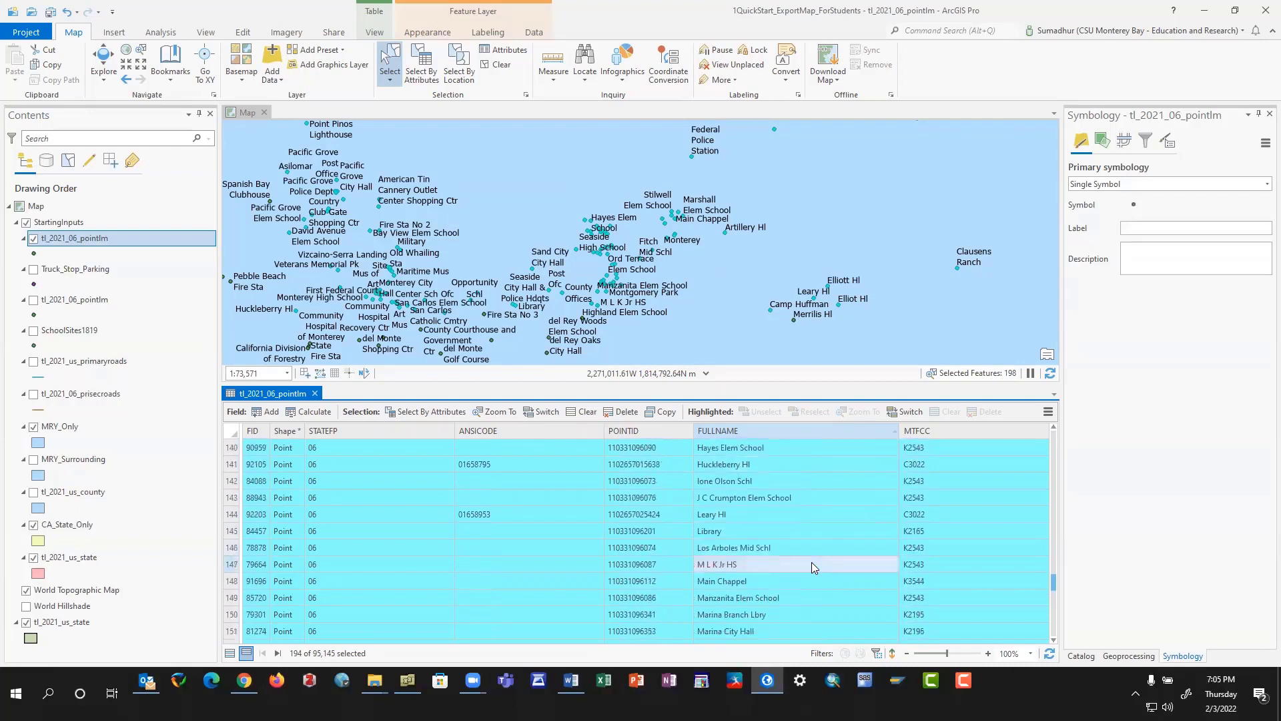
scroll(812, 565, "down", 2)
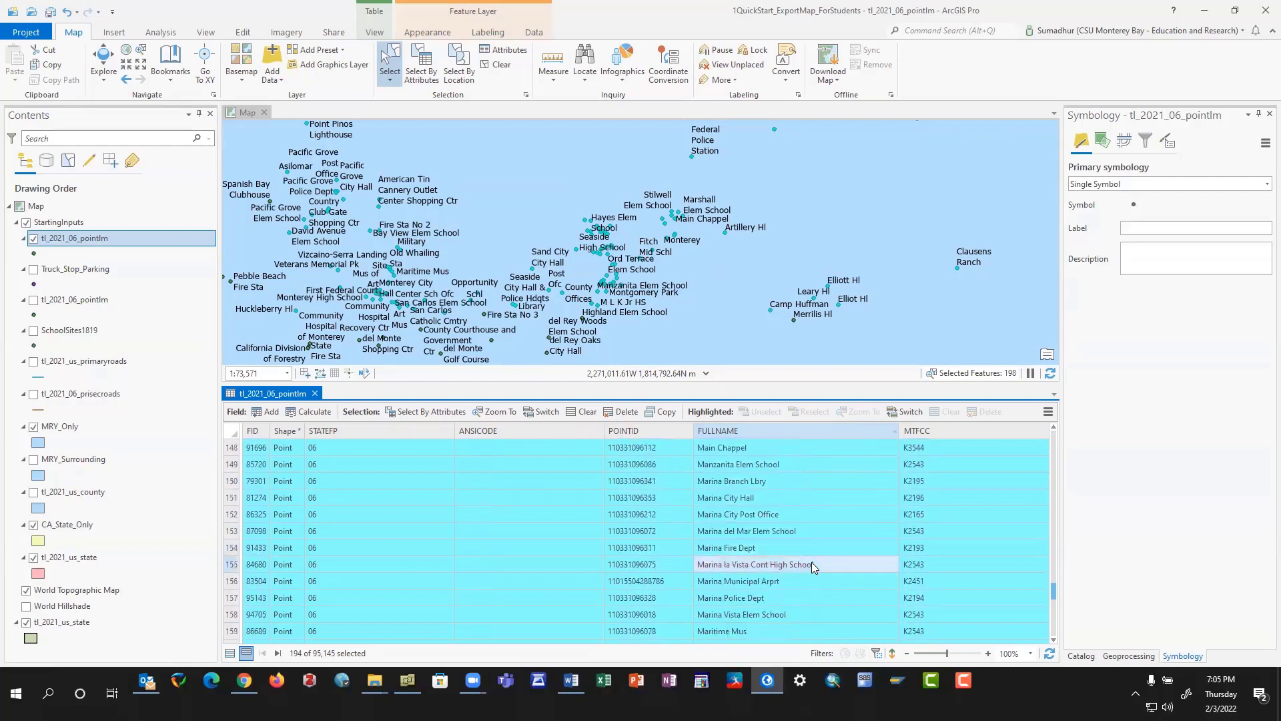
left_click(232, 515)
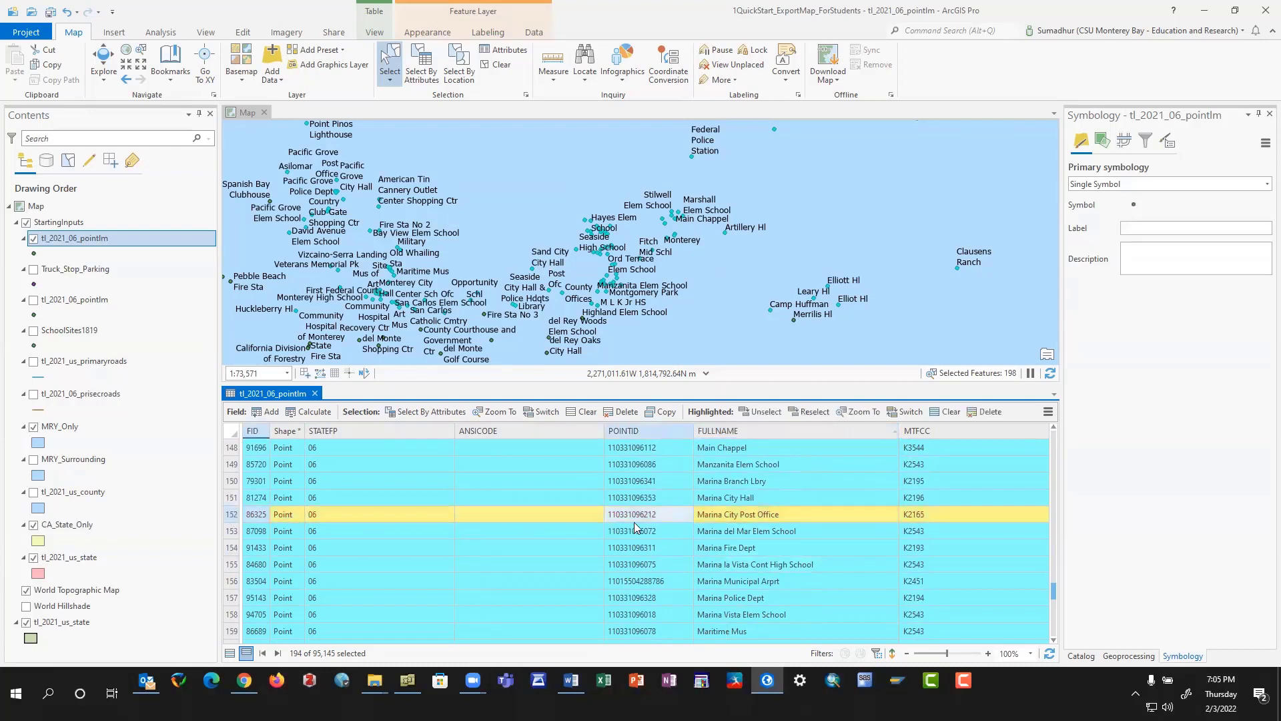
scroll(708, 551, "down", 2)
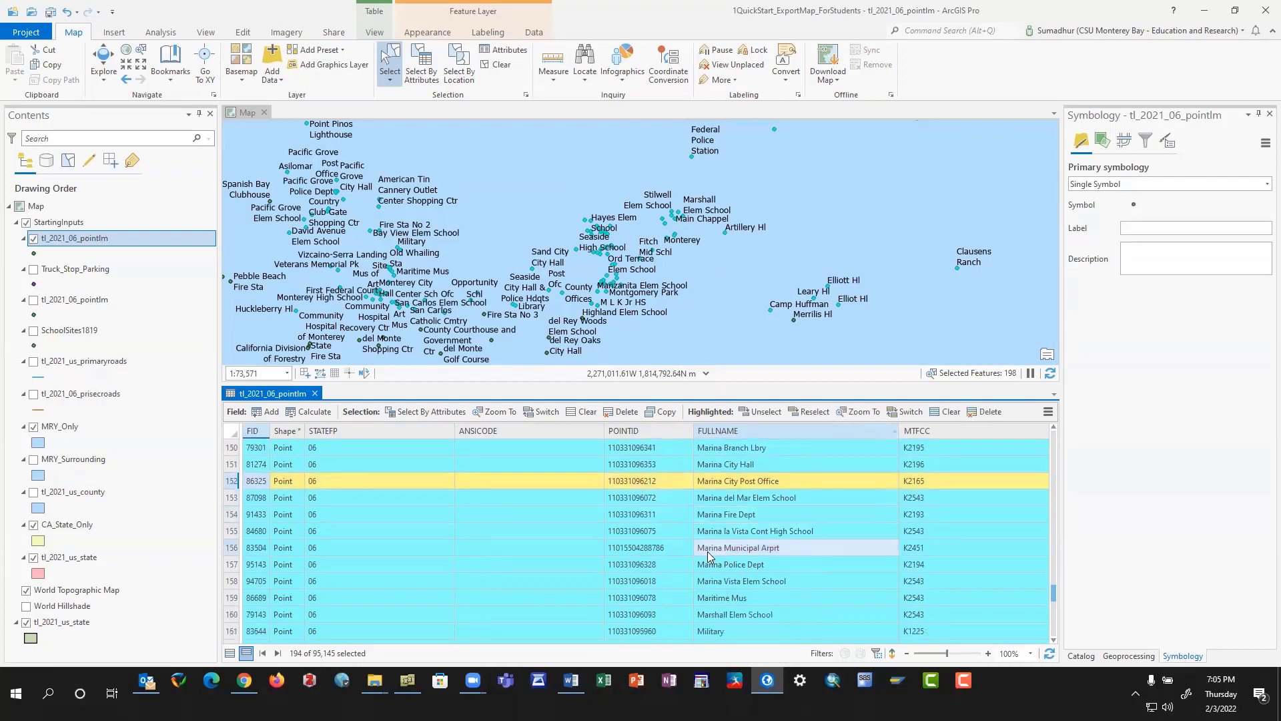
scroll(707, 551, "down", 4)
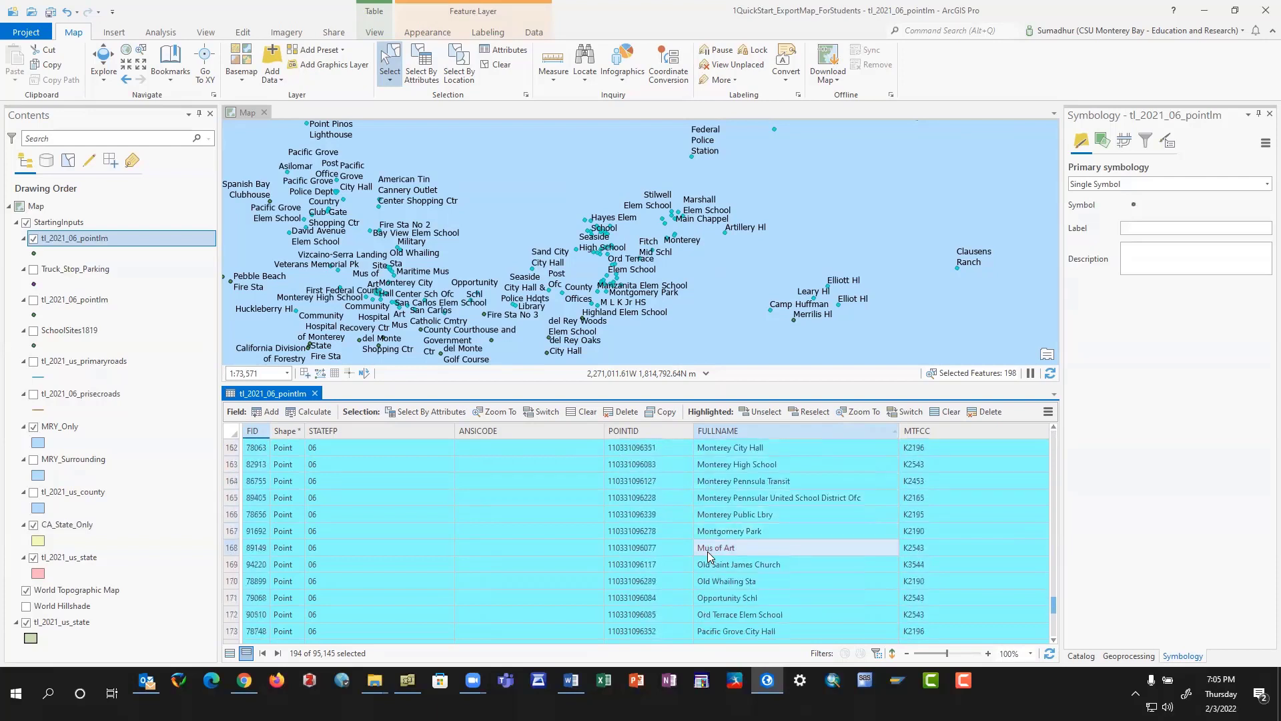
scroll(707, 551, "down", 5)
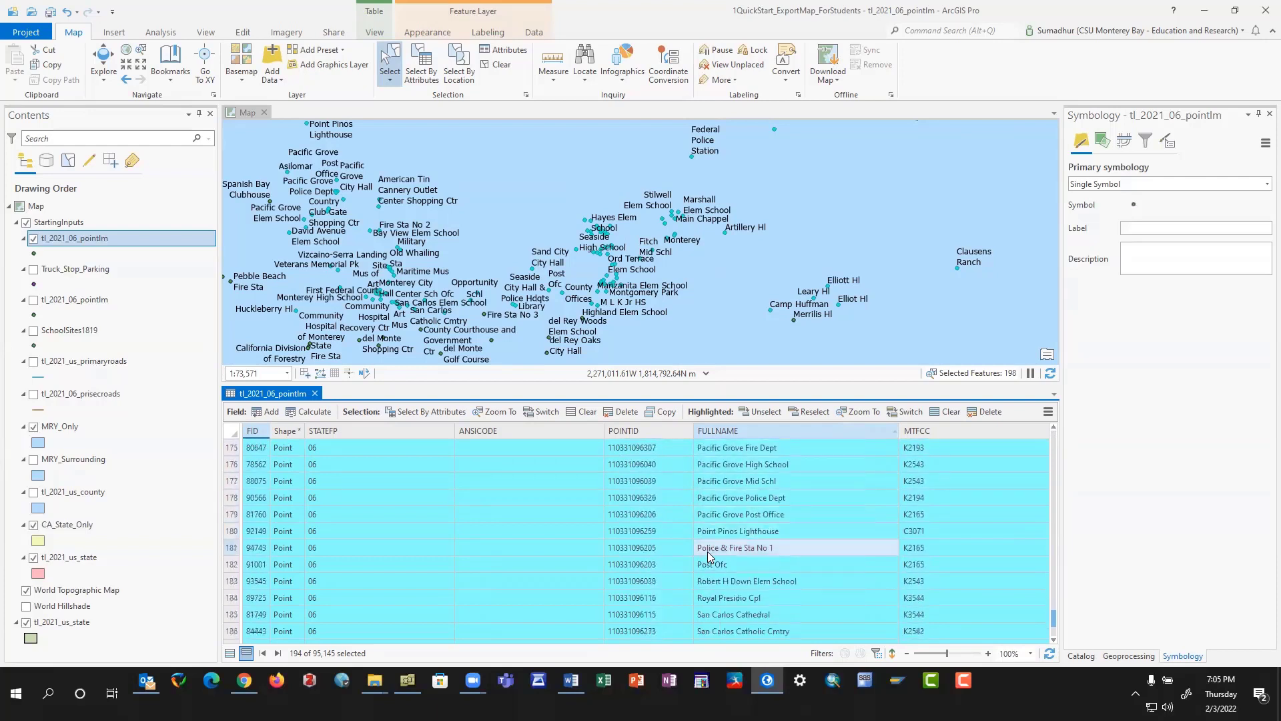
scroll(708, 551, "down", 3)
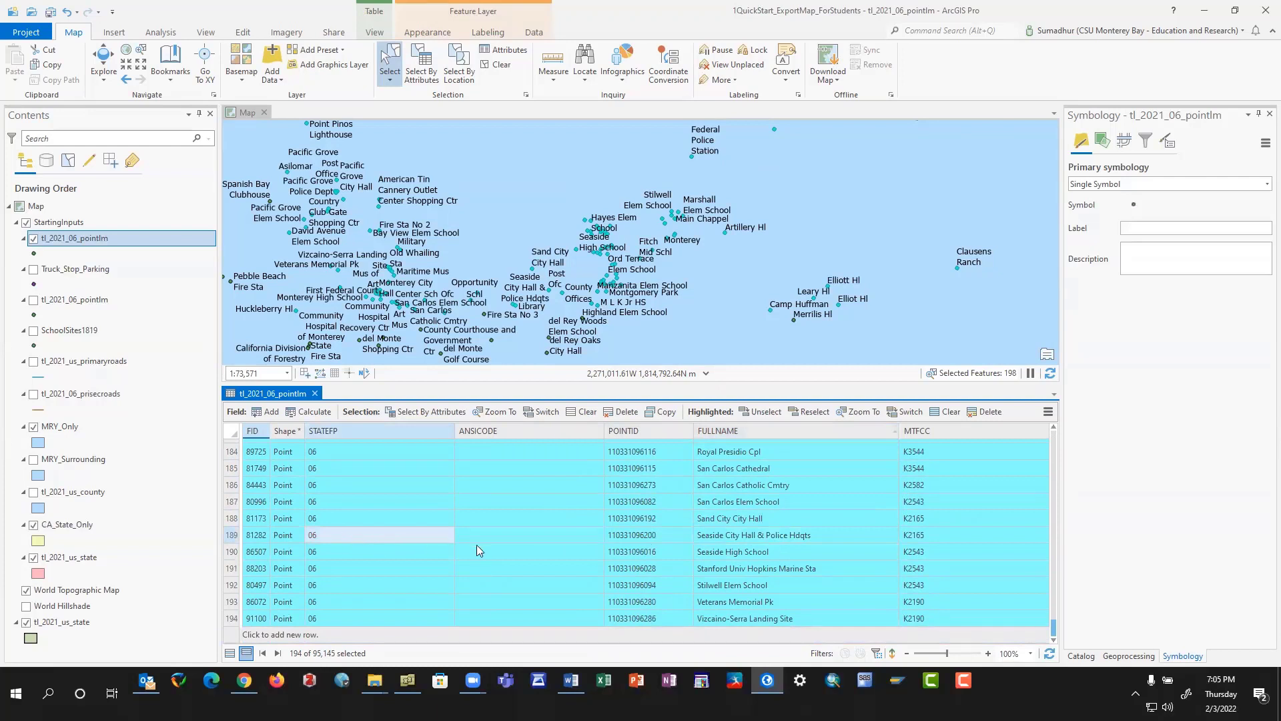
left_click(233, 554)
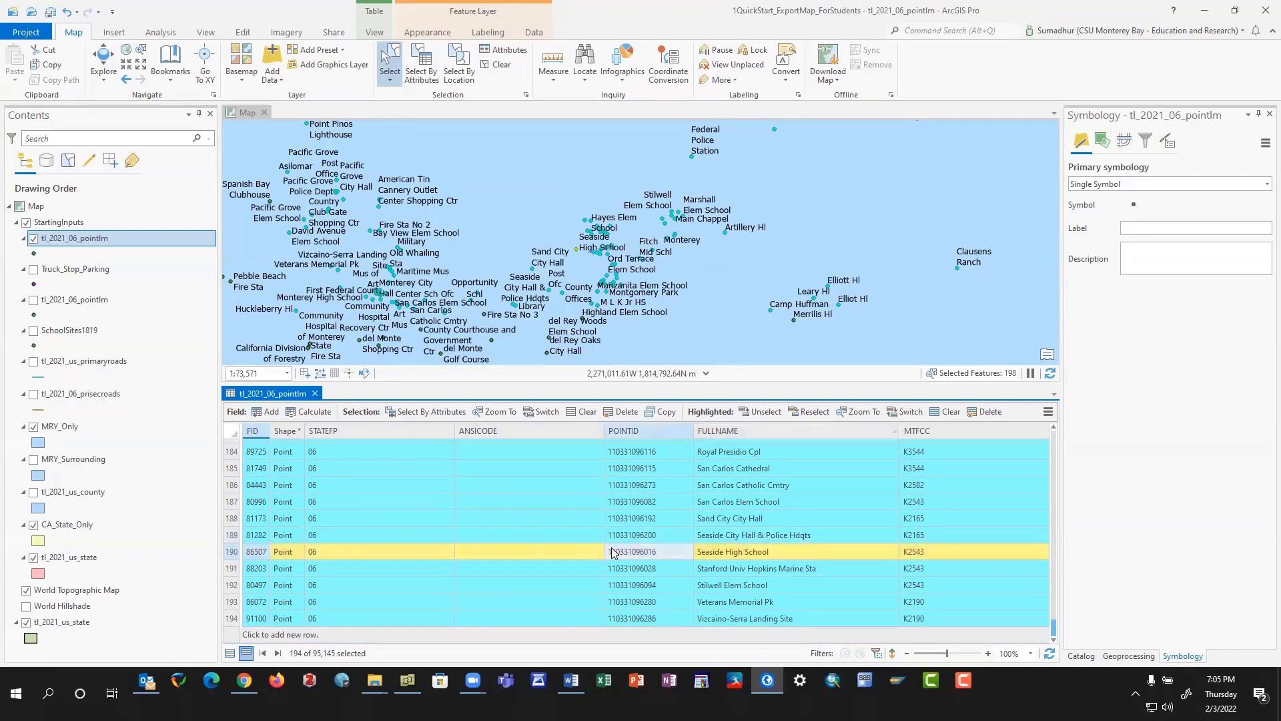
Add the Monterey City Hall and Monterey Pennsula Transit records to the highlighted rows.
scroll(614, 554, "up", 3)
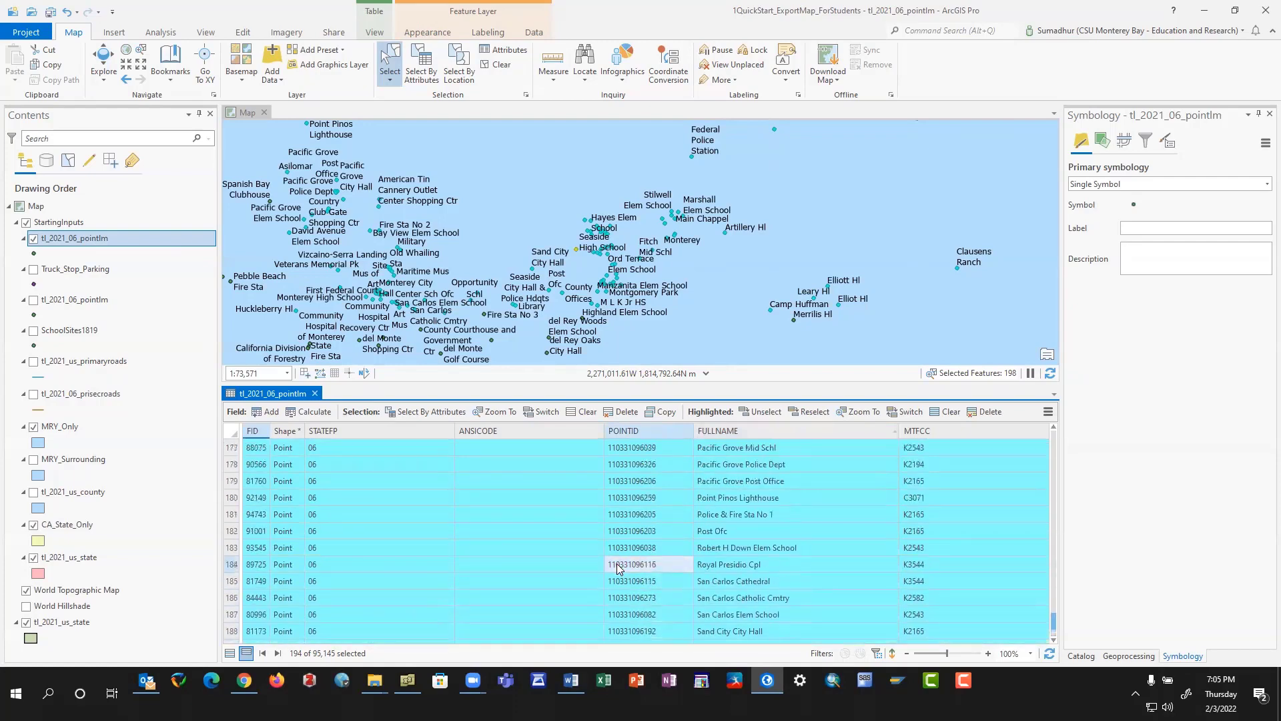
scroll(617, 568, "up", 7)
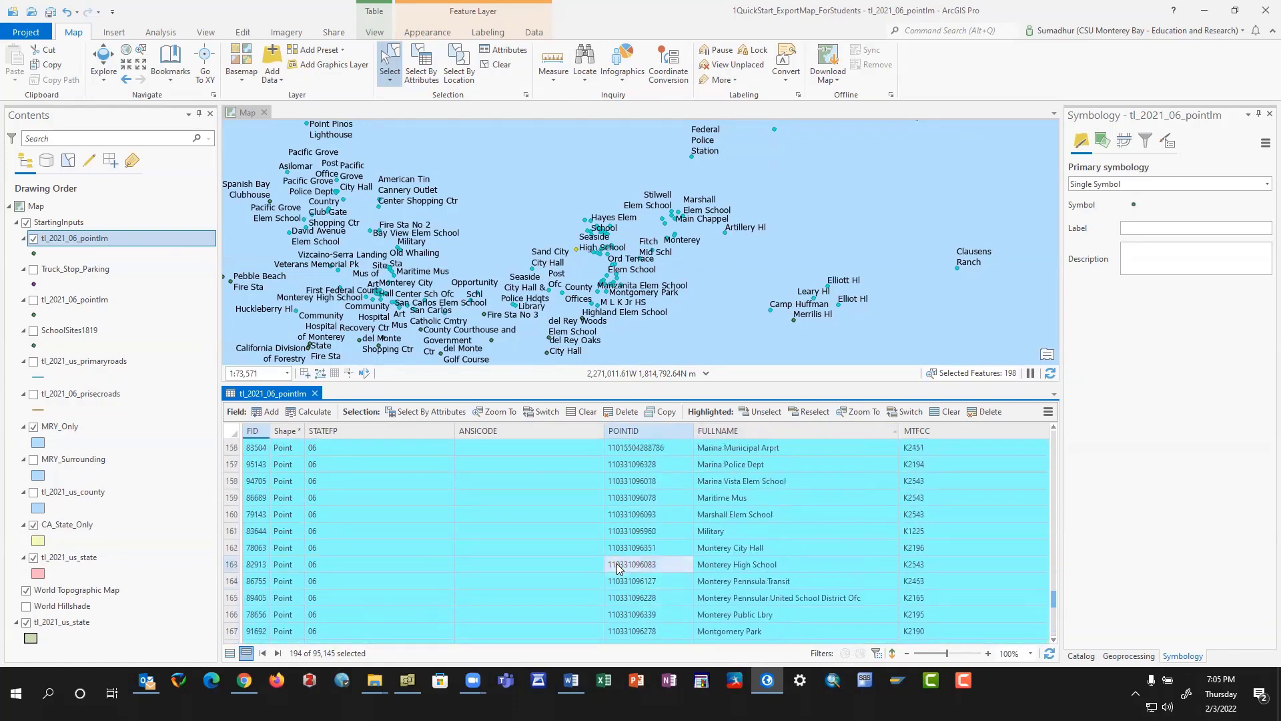
scroll(641, 563, "down", 1)
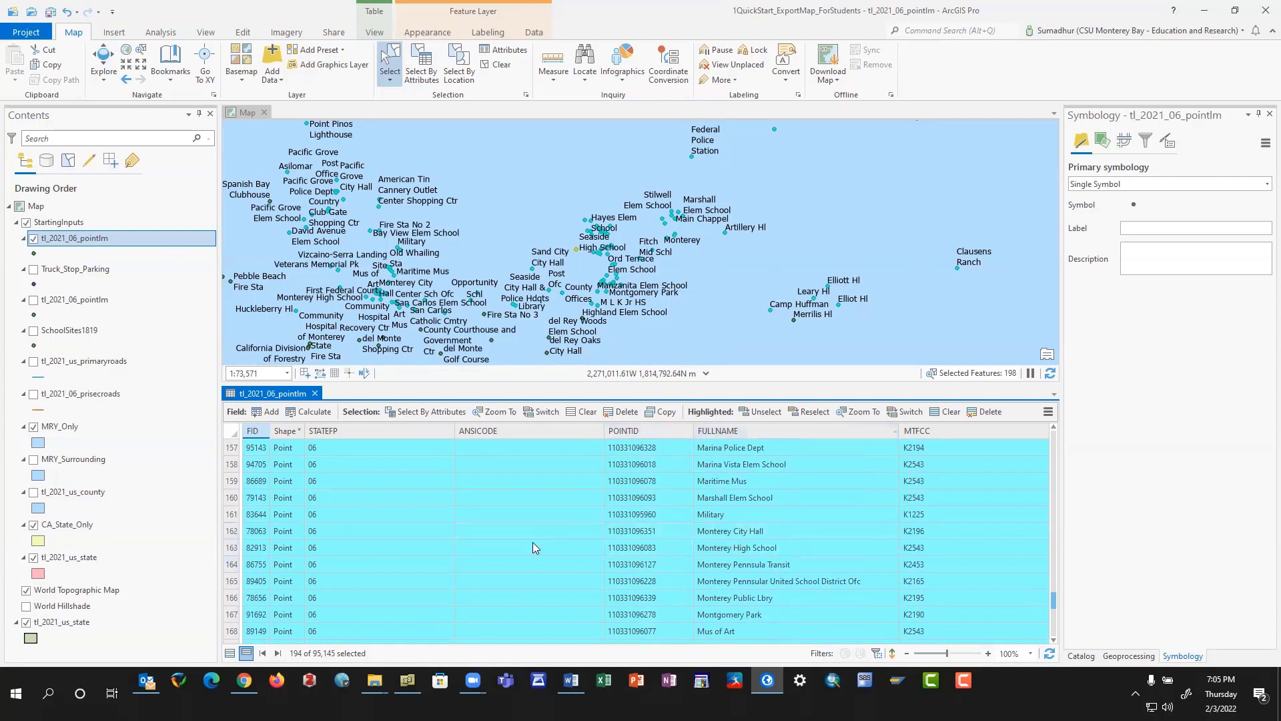
left_click(233, 532)
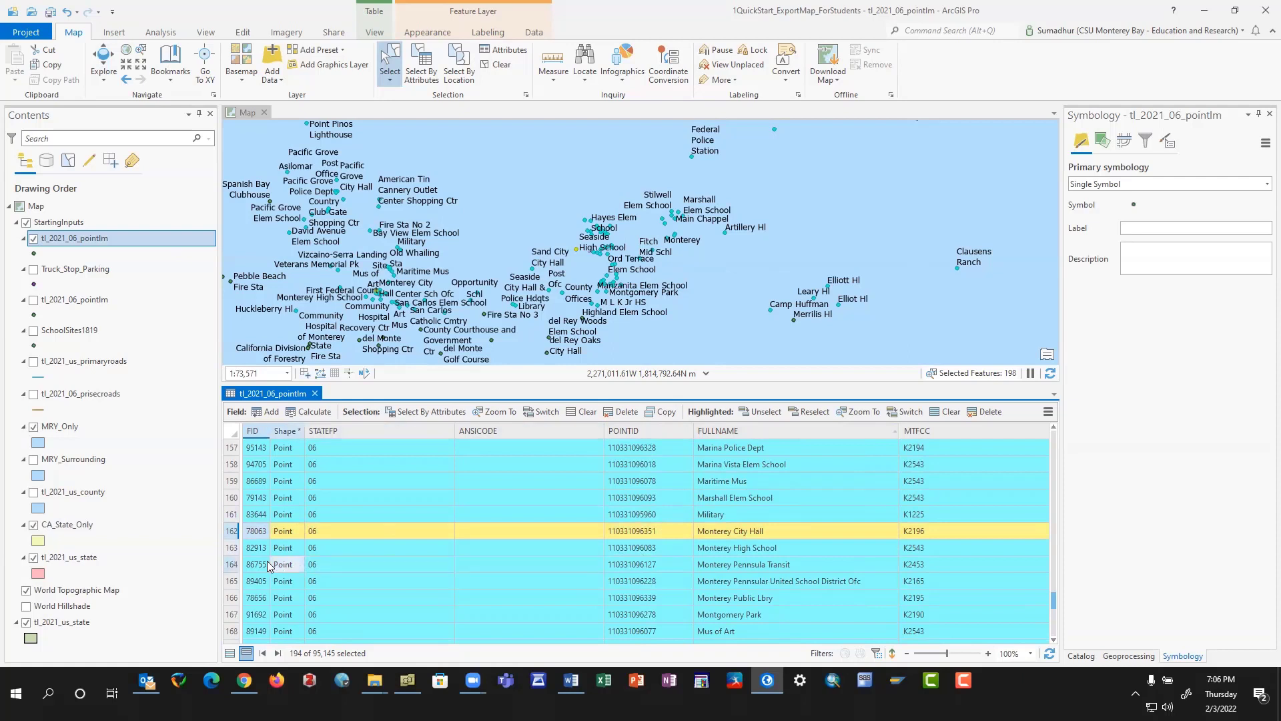
left_click(233, 565, "ctrl")
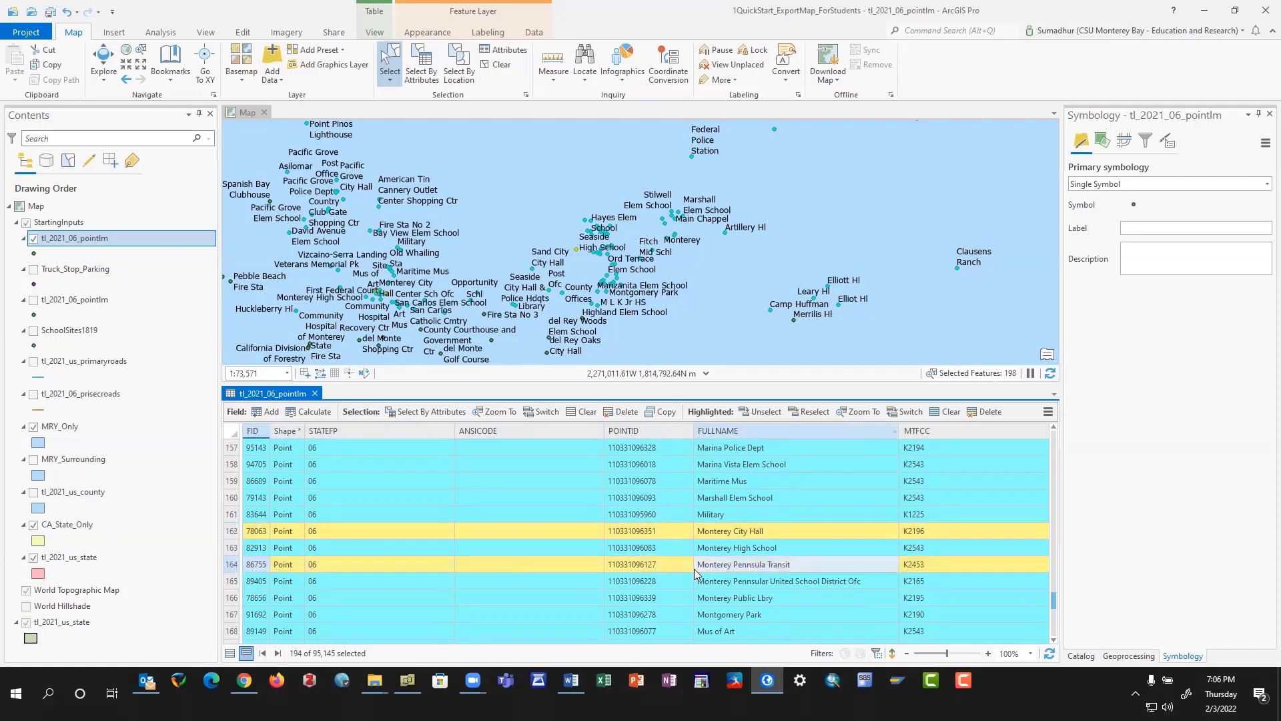
Examine the named landmarks in the sorted FULLNAME column, from American Tin Cannery Outlet Center to Monterey City Hall.
scroll(750, 567, "up", 5)
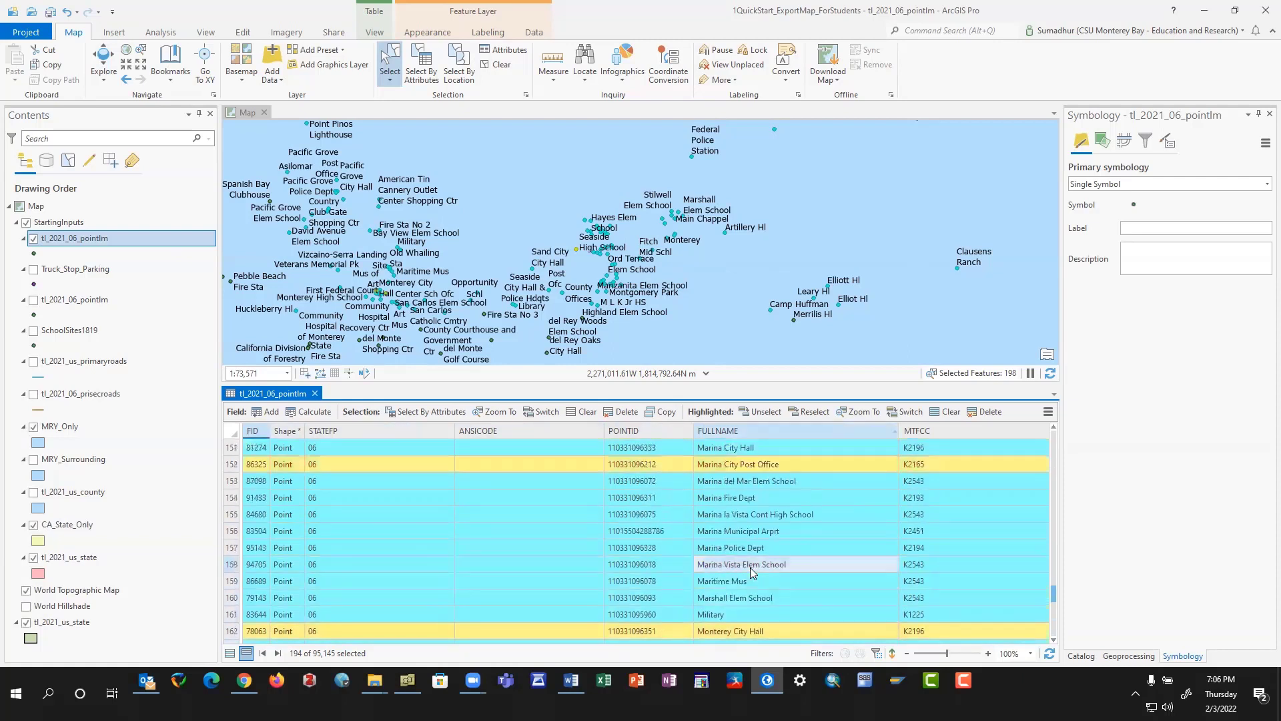
scroll(750, 567, "up", 6)
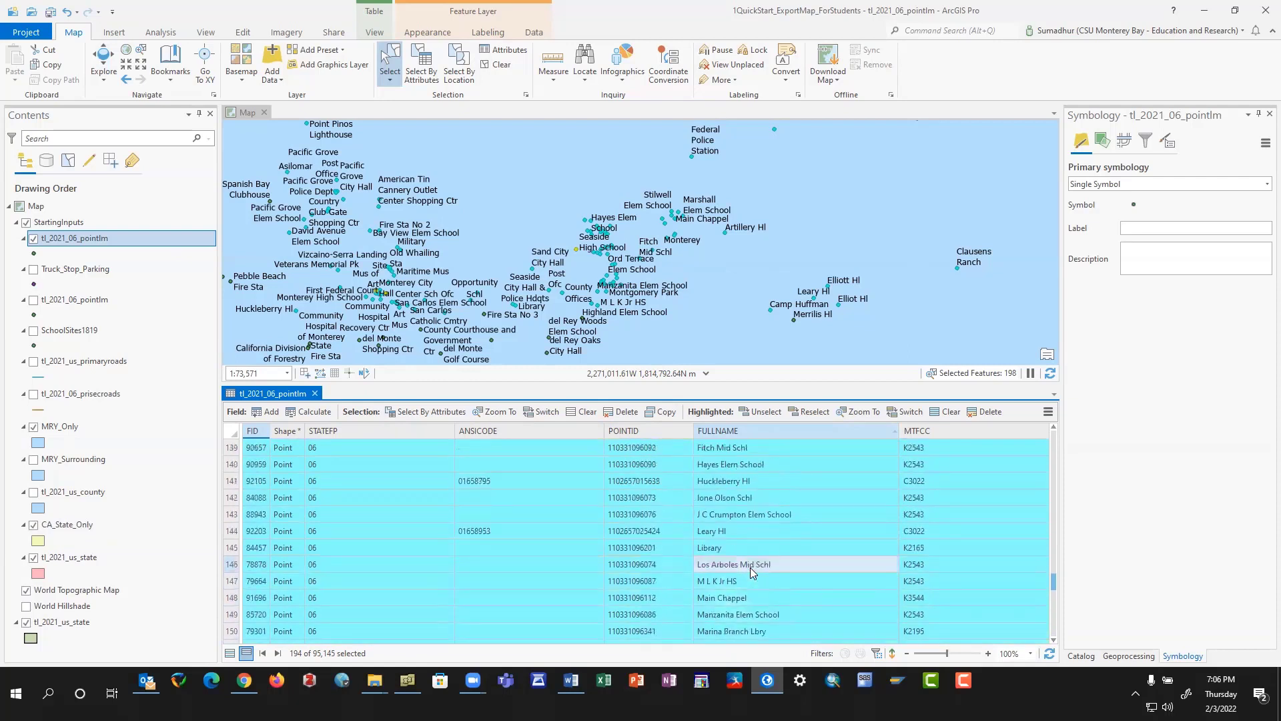
scroll(751, 567, "up", 2)
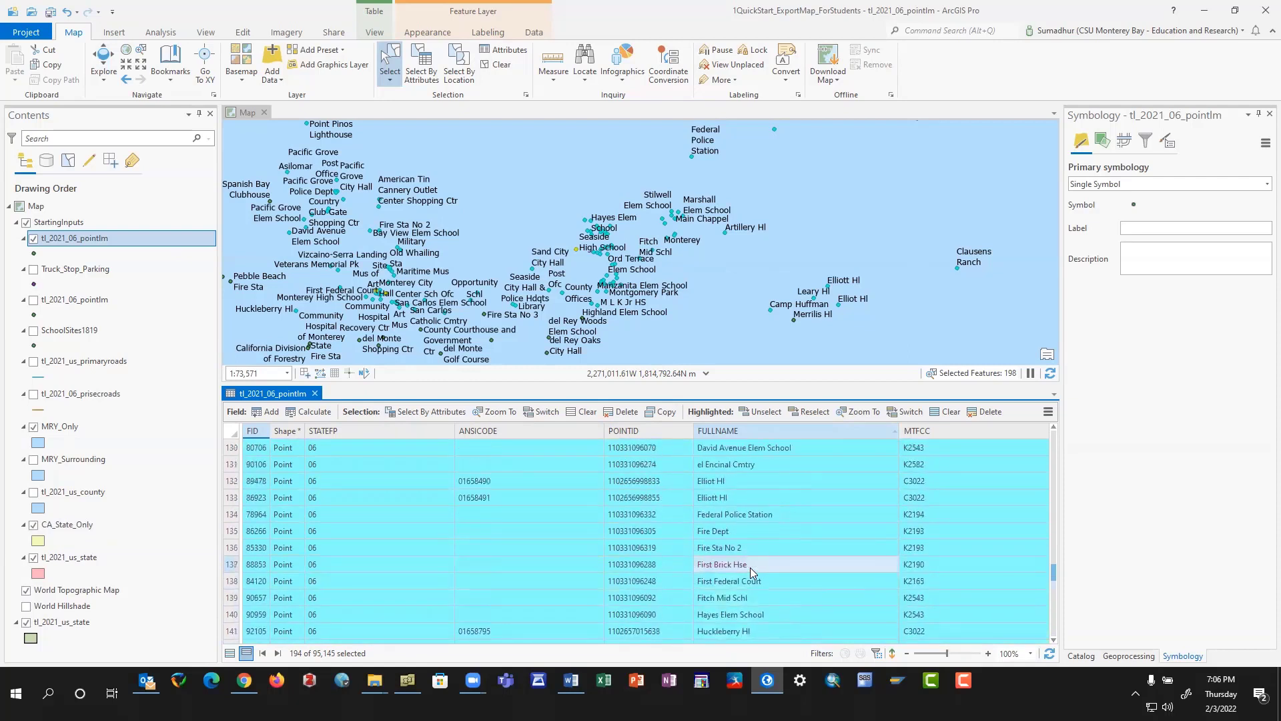
scroll(718, 514, "up", 5)
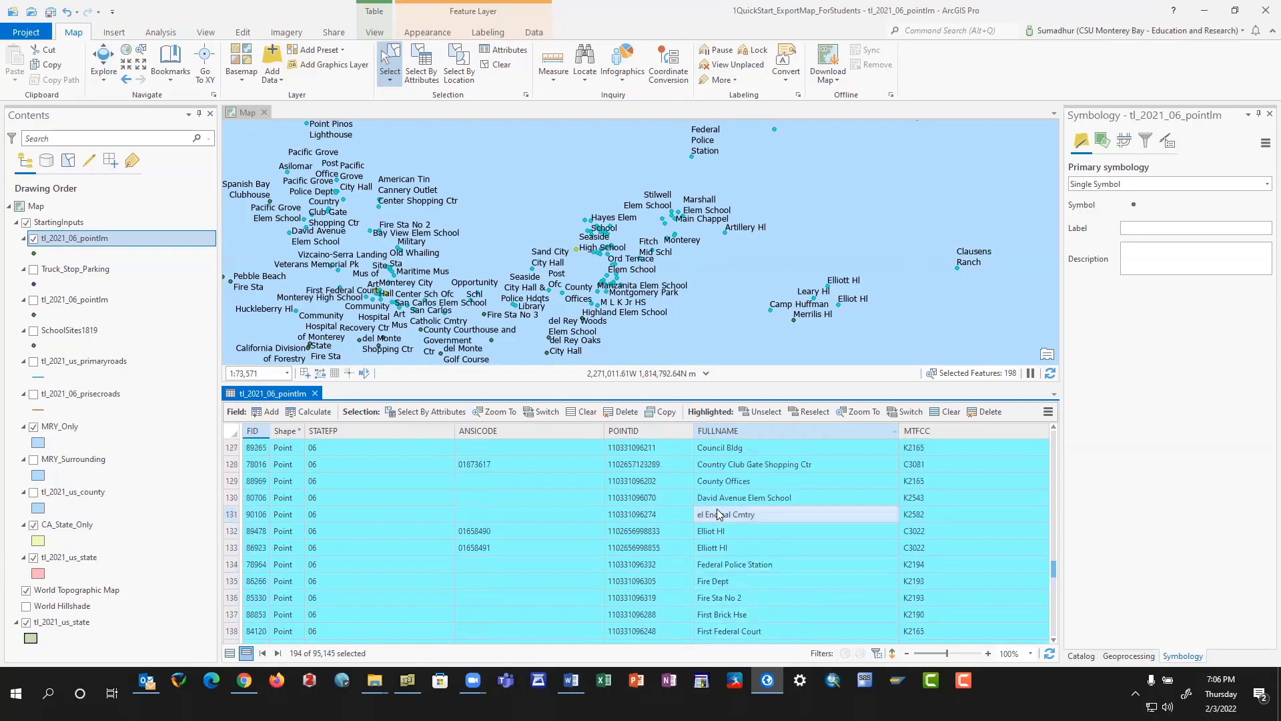
scroll(718, 514, "up", 7)
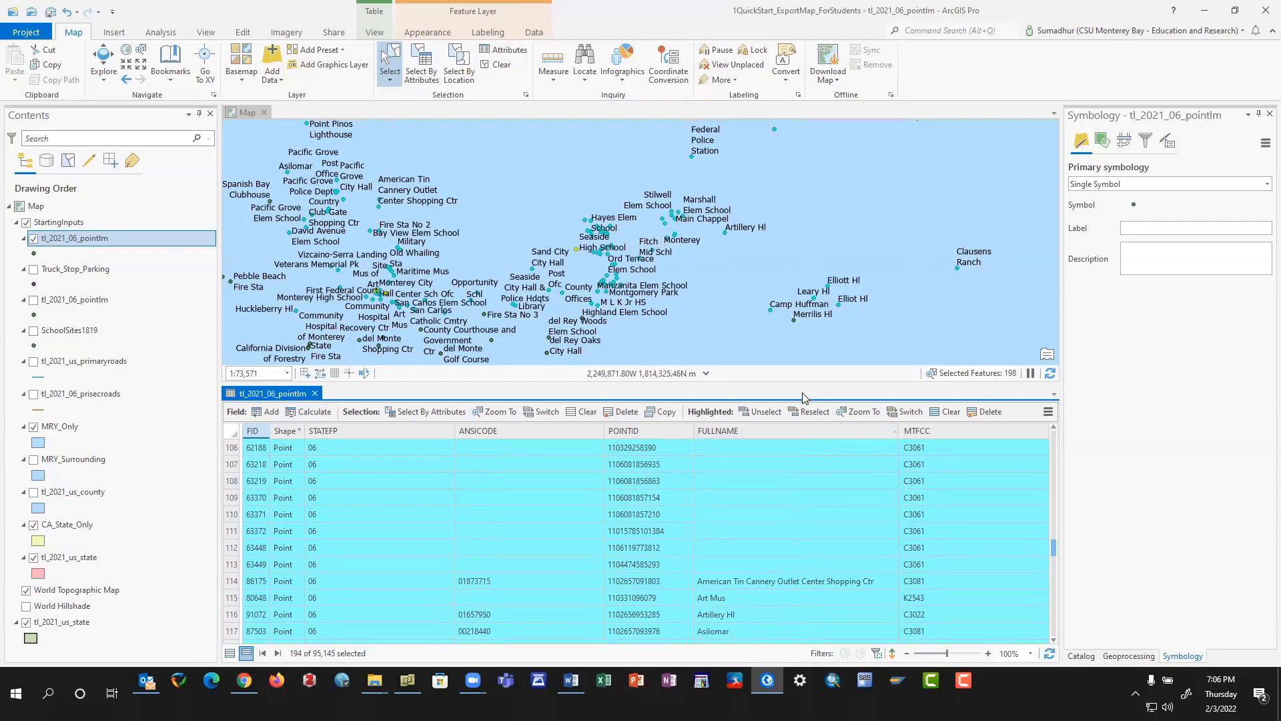
scroll(422, 469, "down", 11)
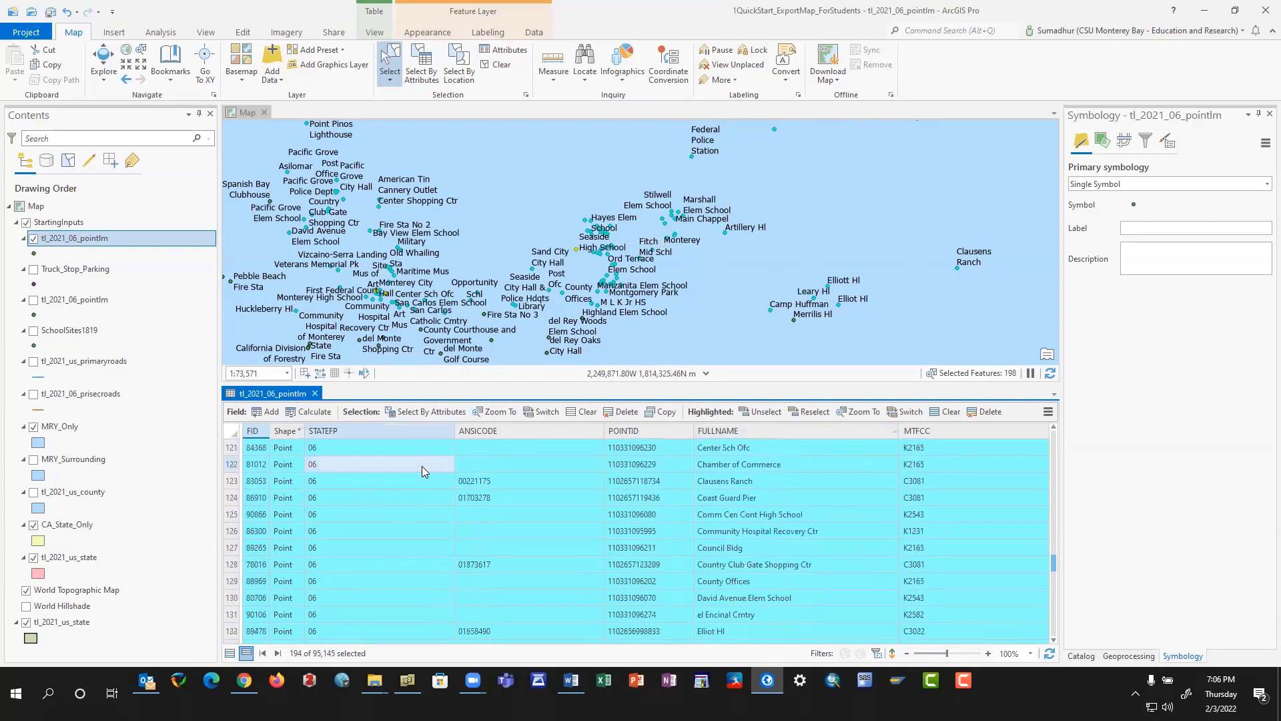
scroll(422, 471, "down", 1)
scroll(421, 471, "down", 4)
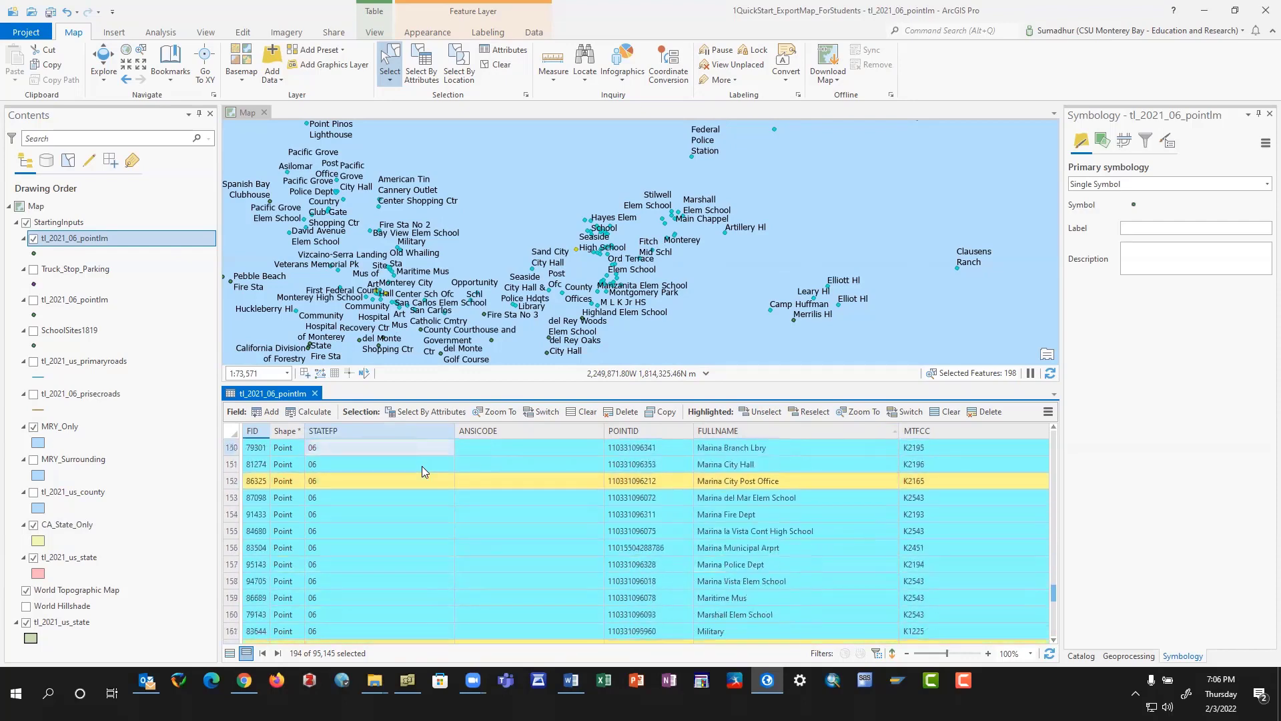
scroll(422, 466, "down", 1)
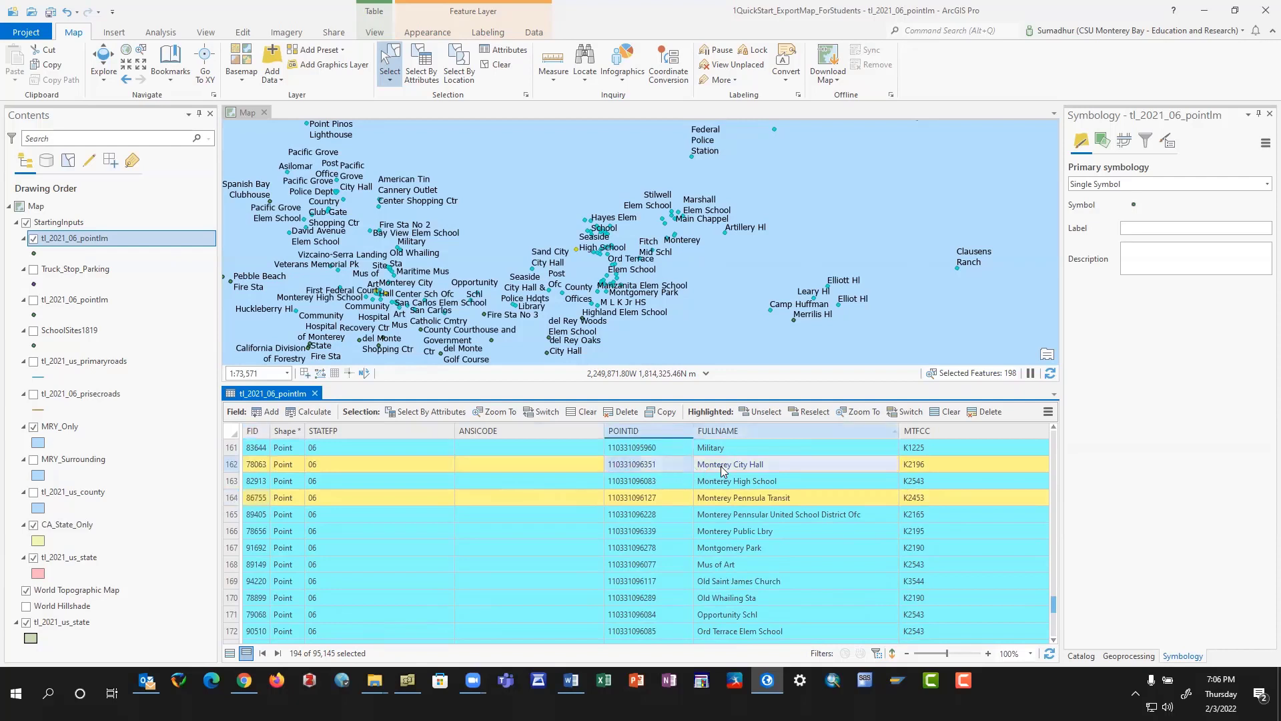
Zoom the map to the Monterey City Hall record and select only that landmark point.
left_click(233, 465)
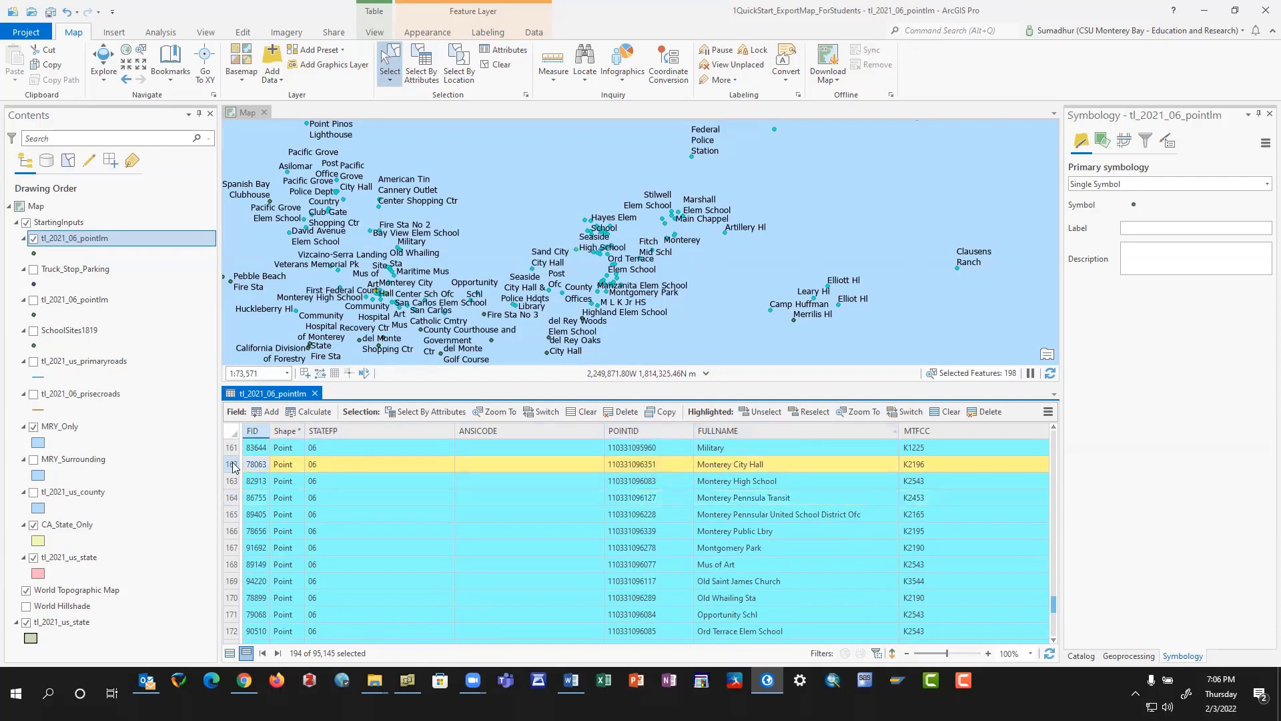
right_click(234, 468)
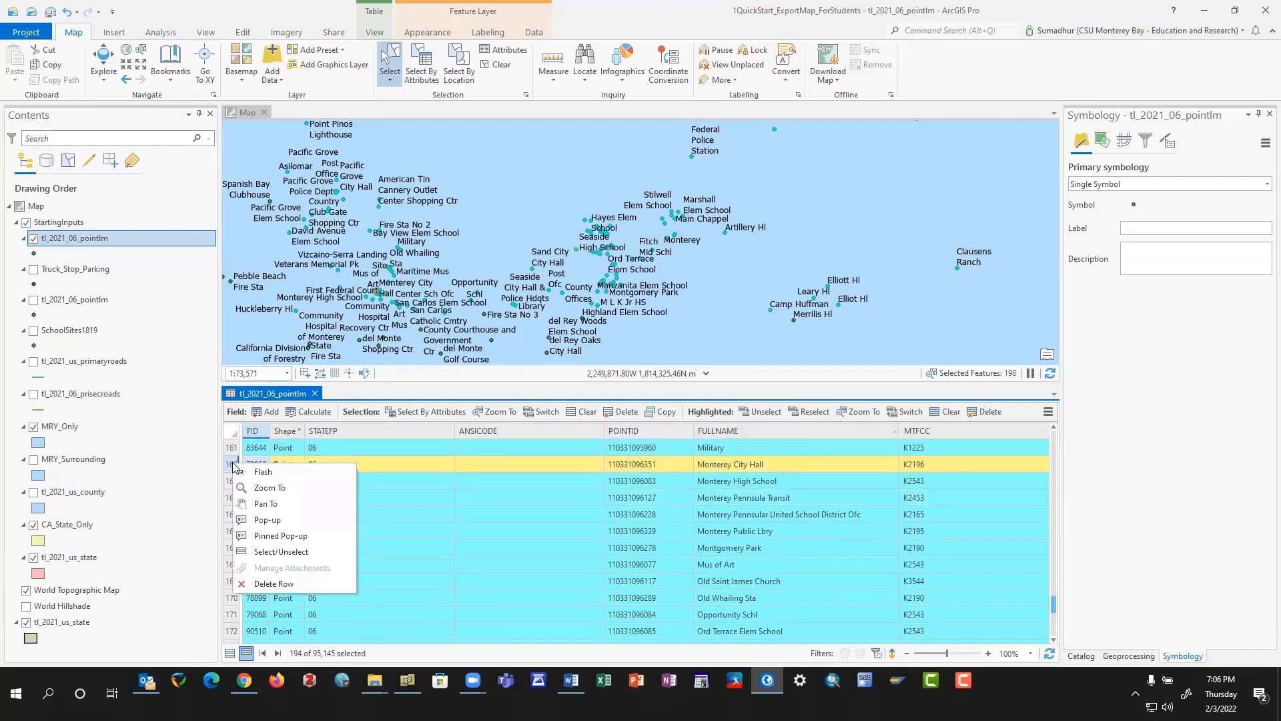
left_click(264, 489)
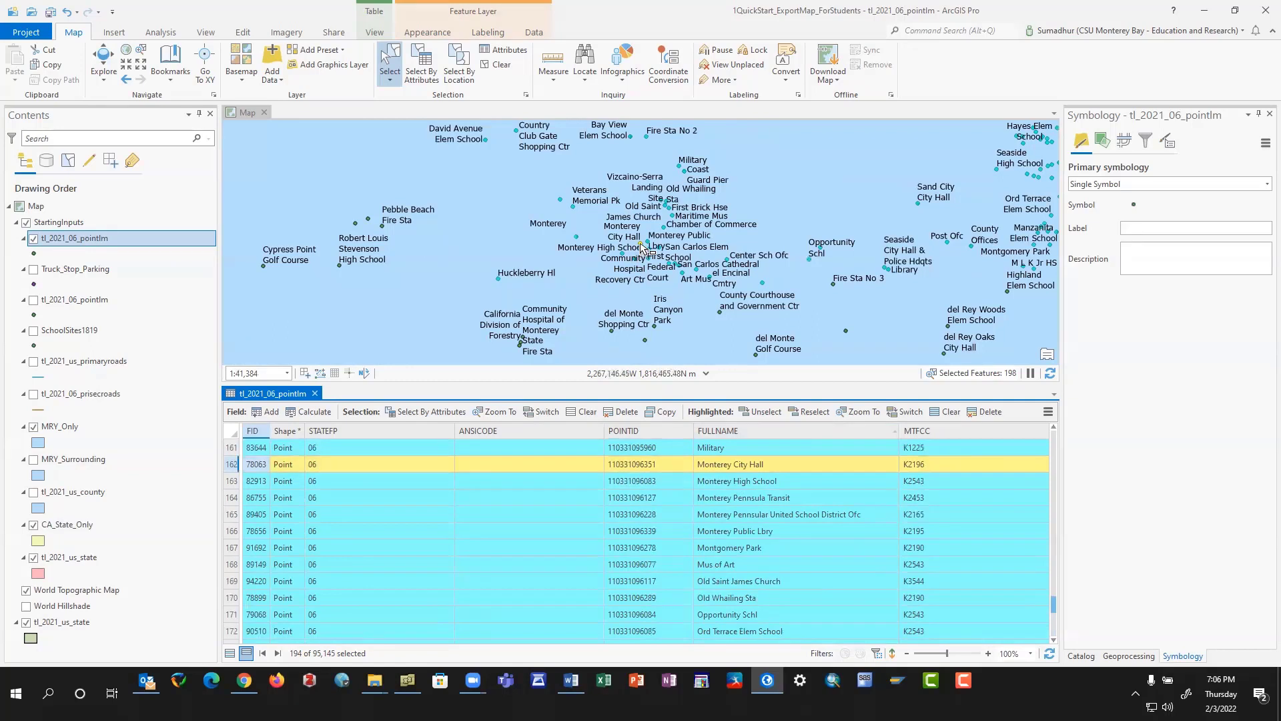
left_click(641, 246)
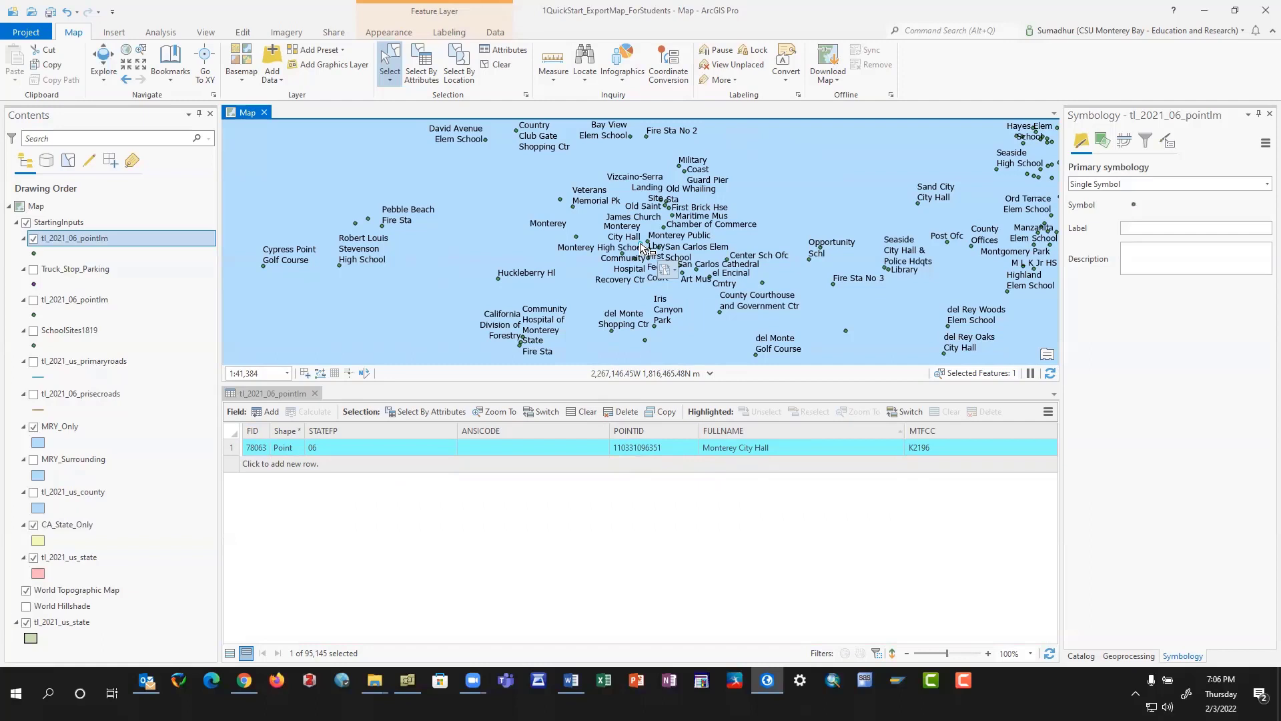
Export the selected landmark from the upper tl_2021_06_pointlm layer to the Inputs folder as MRY_CityHall.
right_click(88, 244)
mouse_move(179, 542)
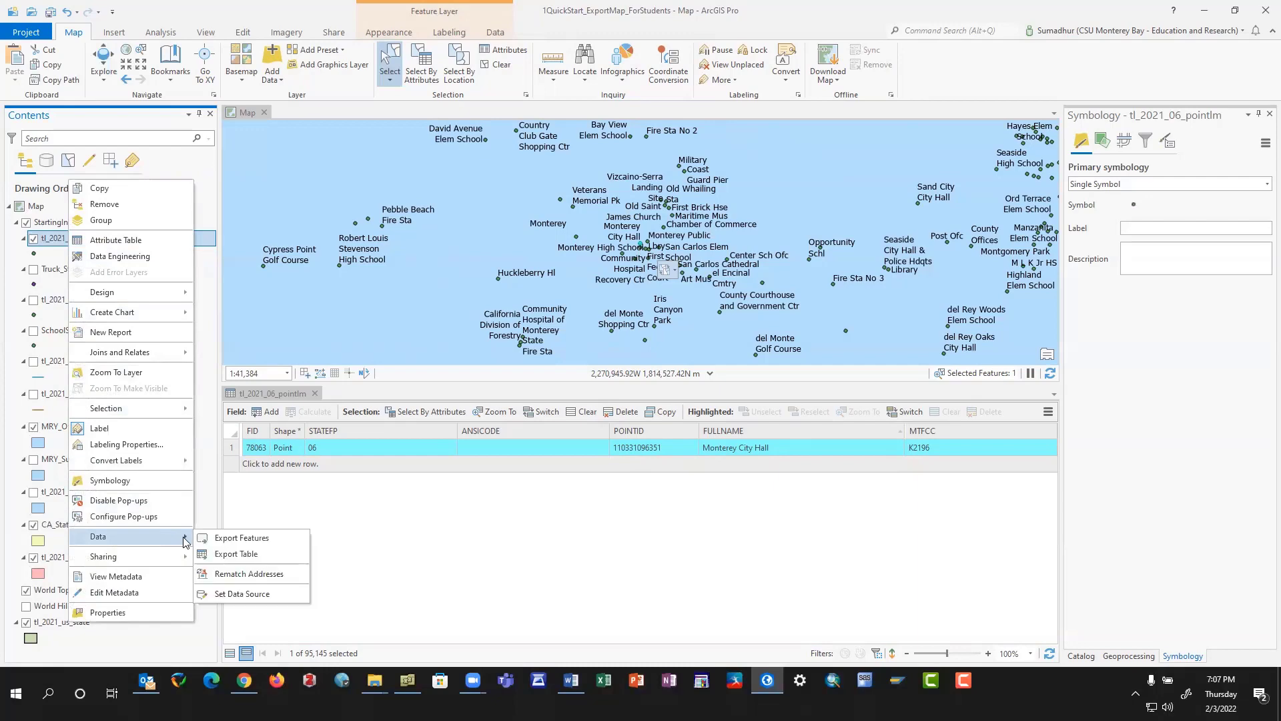
left_click(242, 539)
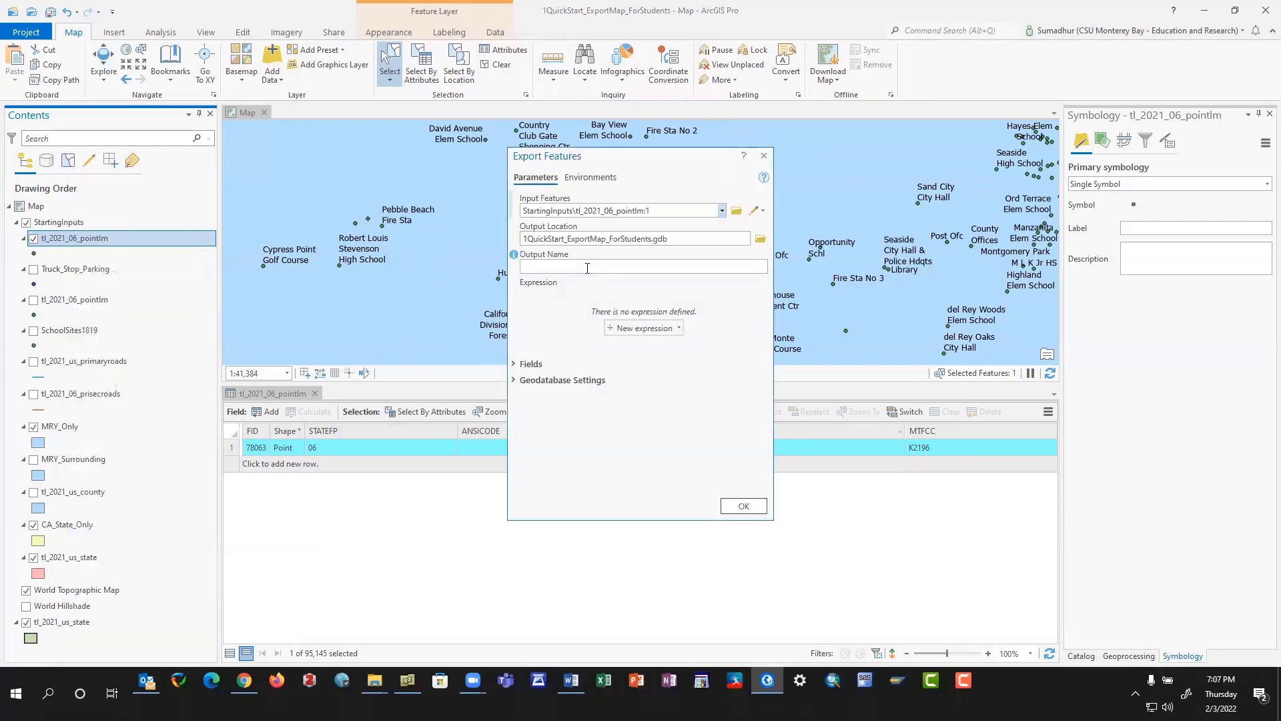
left_click(761, 238)
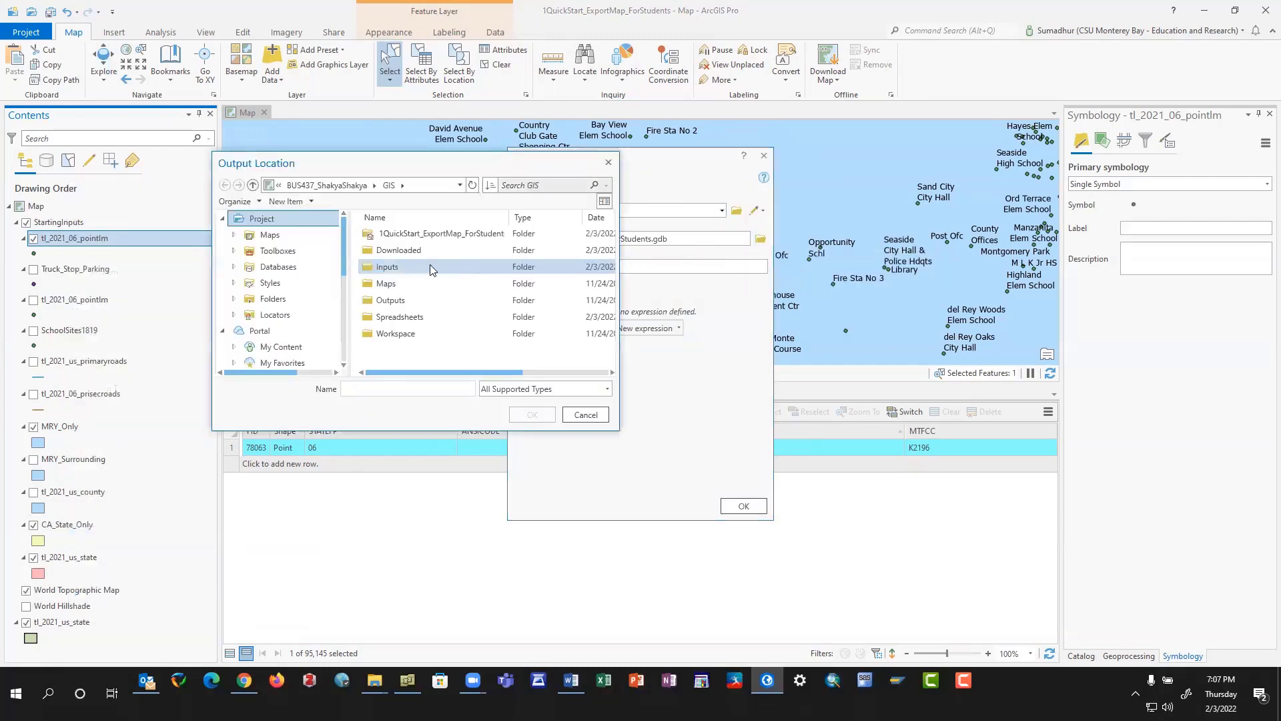
left_click(399, 268)
left_click(534, 415)
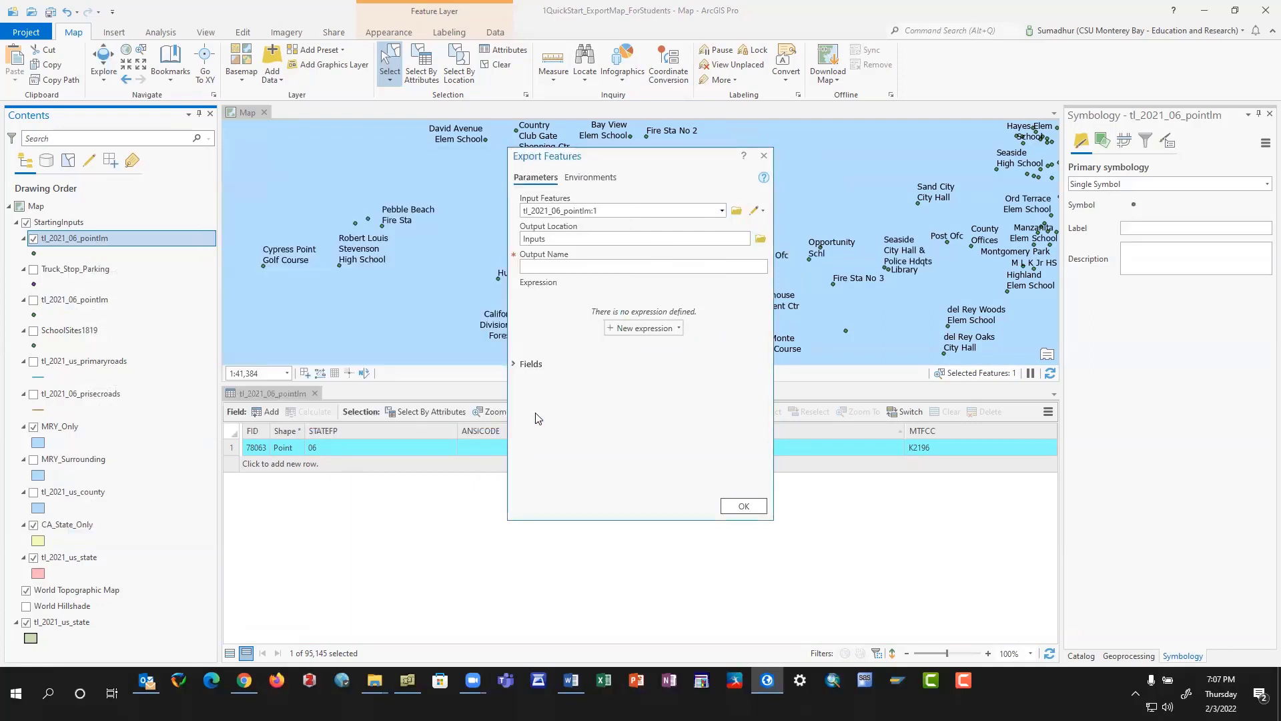
left_click(563, 267)
type("MRY_CityHall")
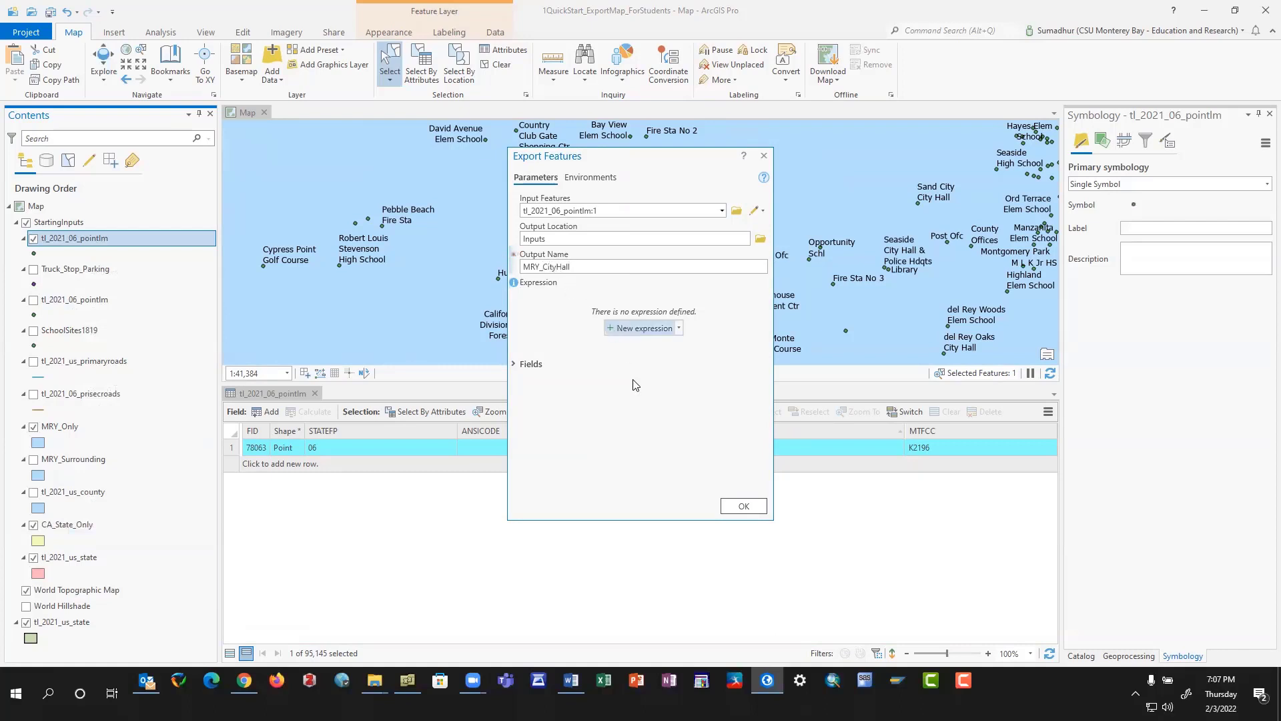
left_click(746, 506)
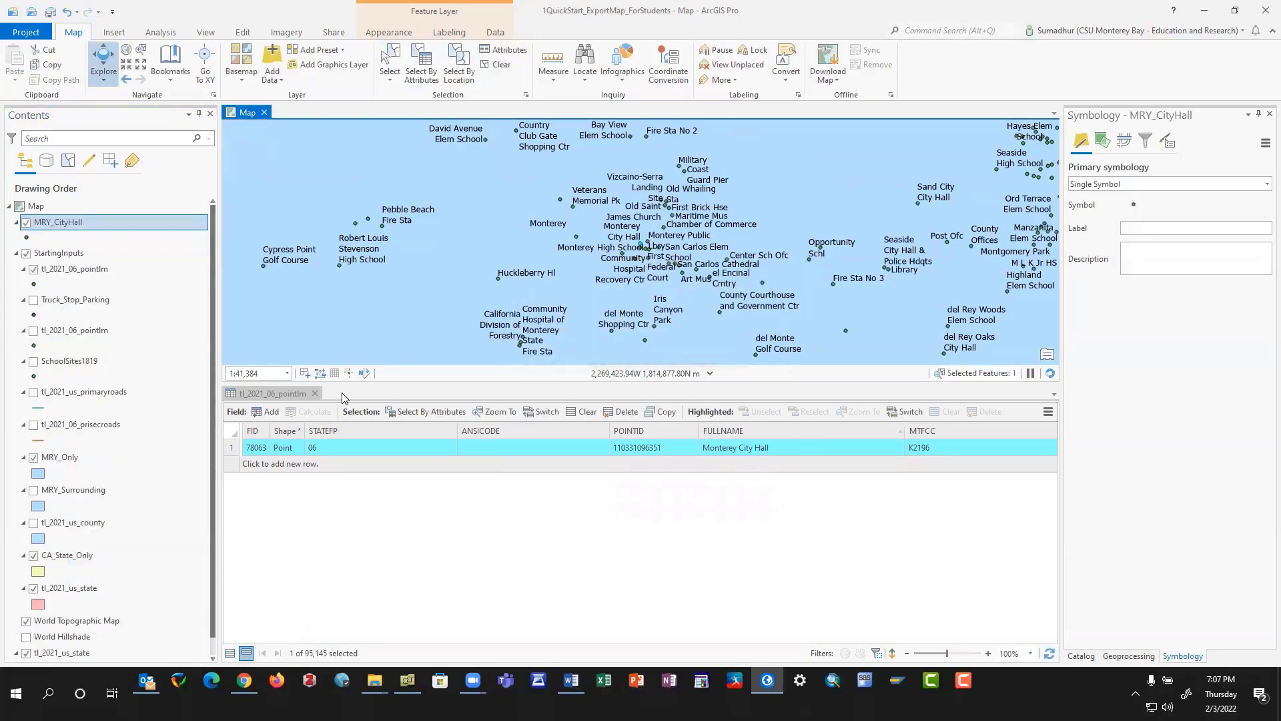
Close the attribute table and place MRY_CityHall in the StartingInputs group, directly above the landmarks layer.
left_click(315, 394)
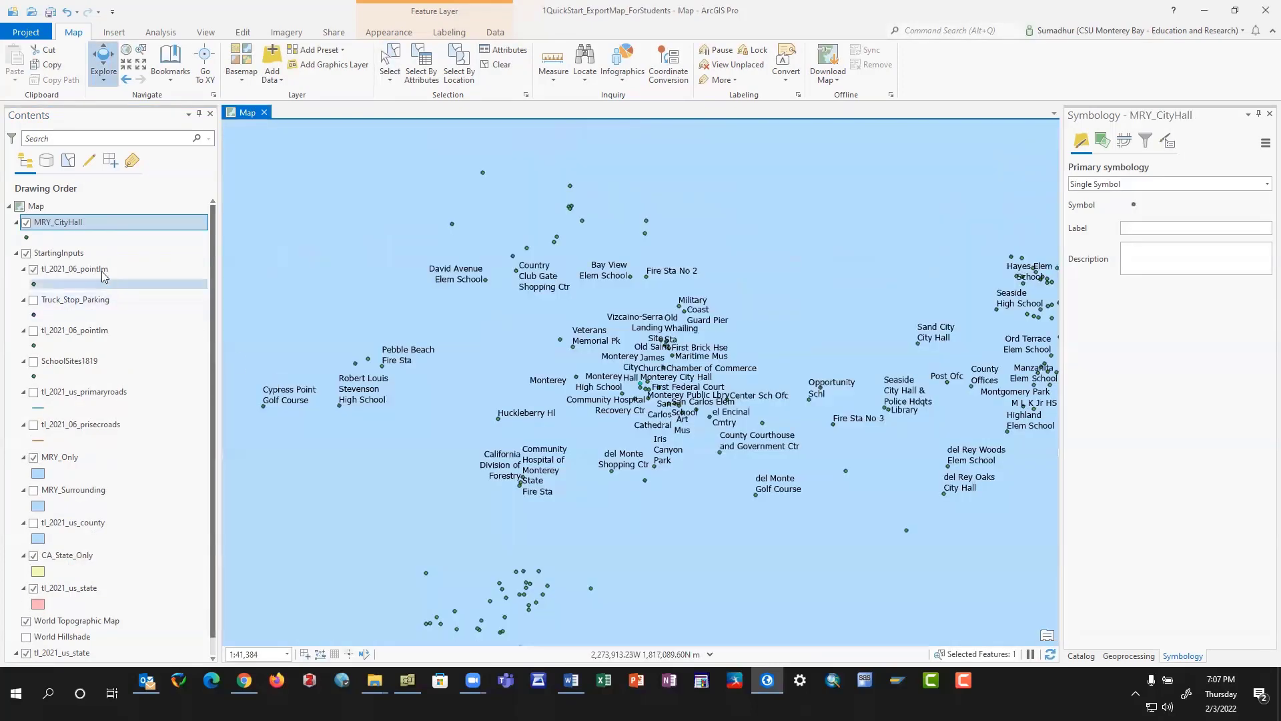
left_click_drag(84, 269, 80, 267)
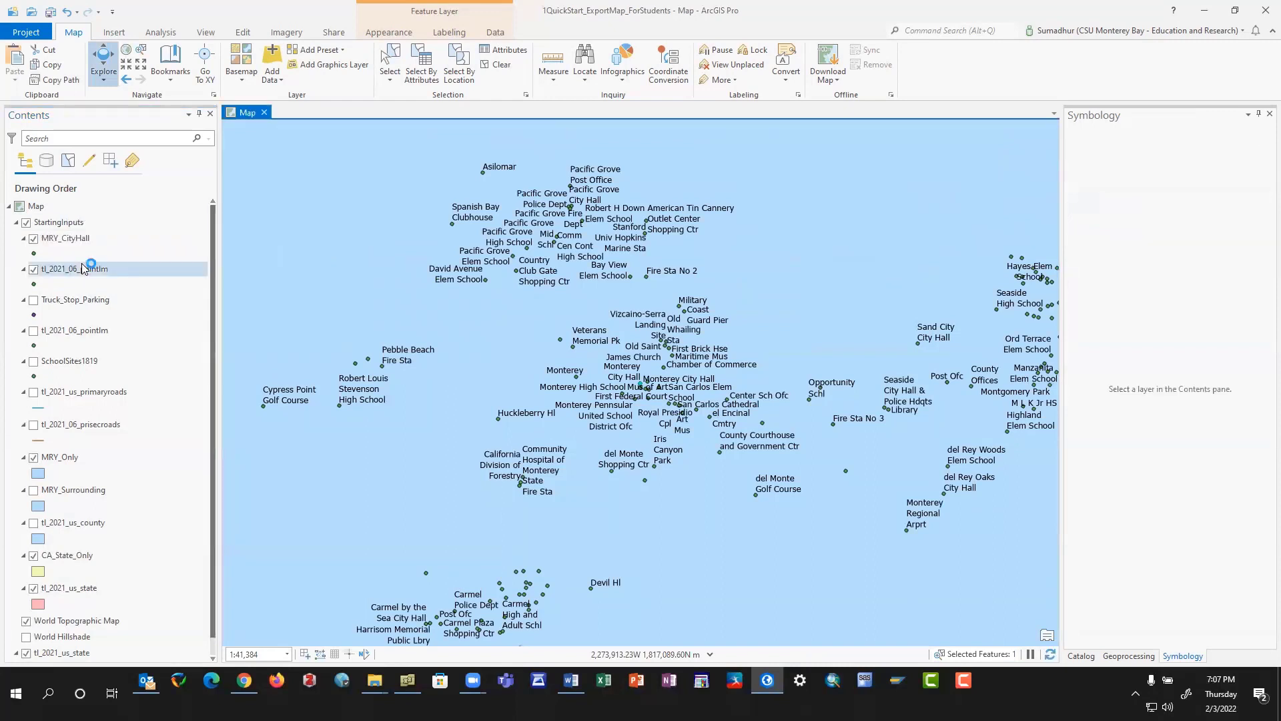
Remove the upper tl_2021_06_pointlm layer, directly below MRY_CityHall, from the StartingInputs group.
right_click(58, 270)
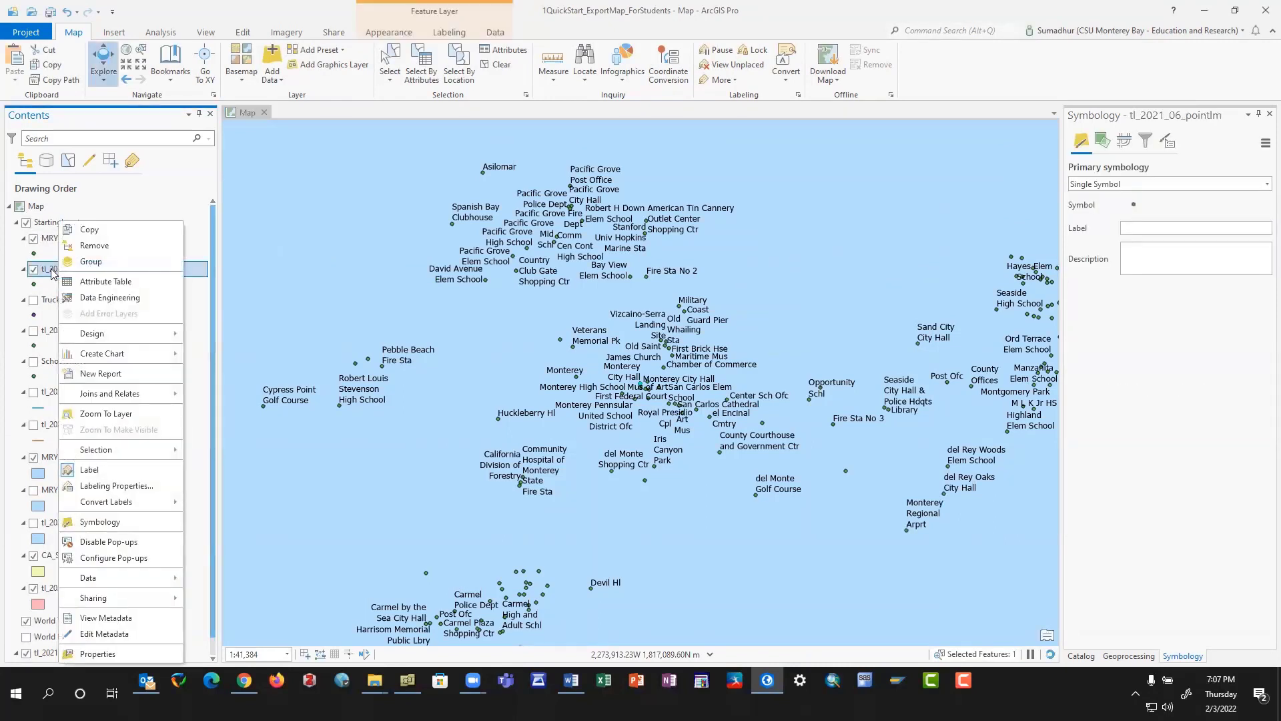
left_click(52, 271)
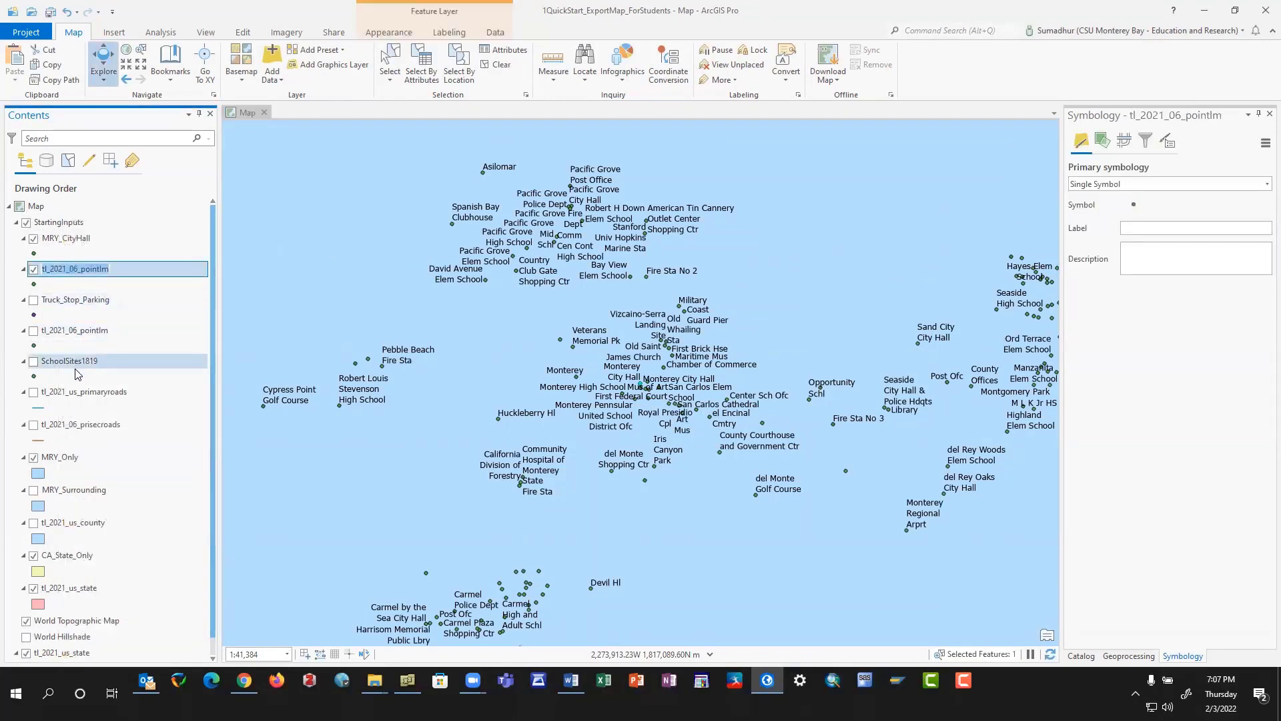
left_click(79, 331)
left_click(83, 272)
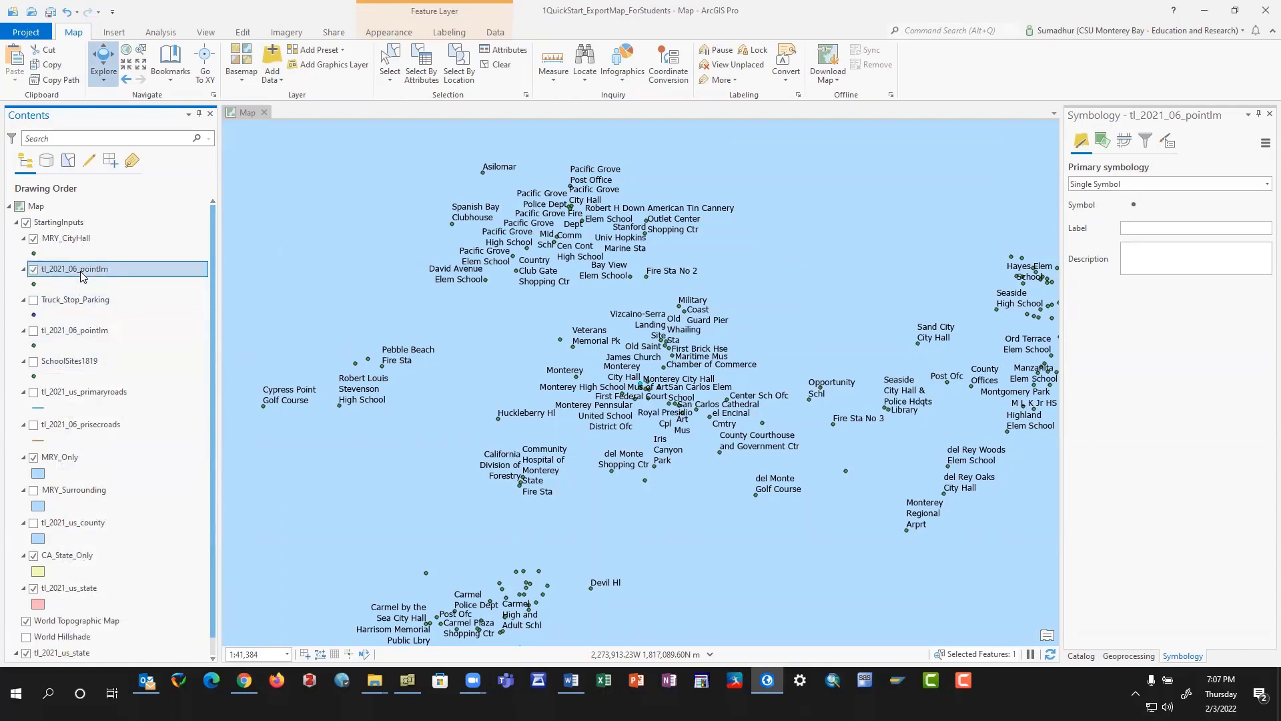
key("Delete")
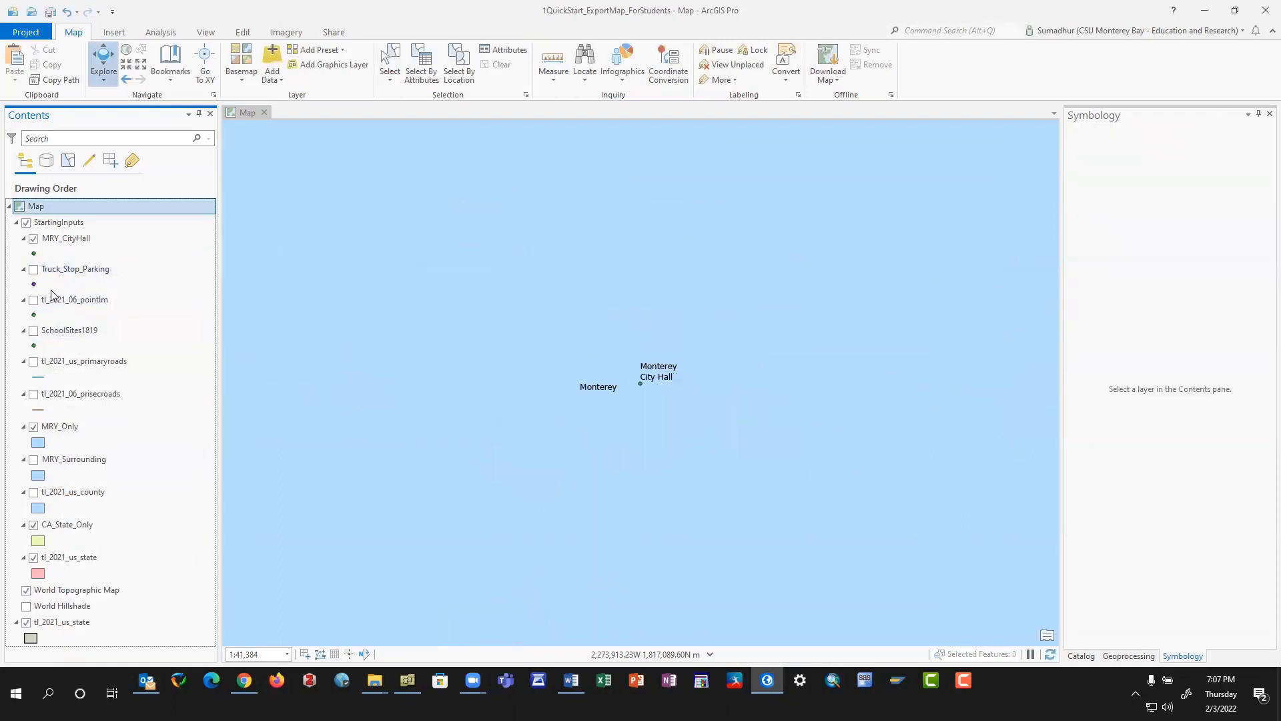
Zoom the map to the full extent of the CA_State_Only layer.
left_click(74, 525)
right_click(74, 525)
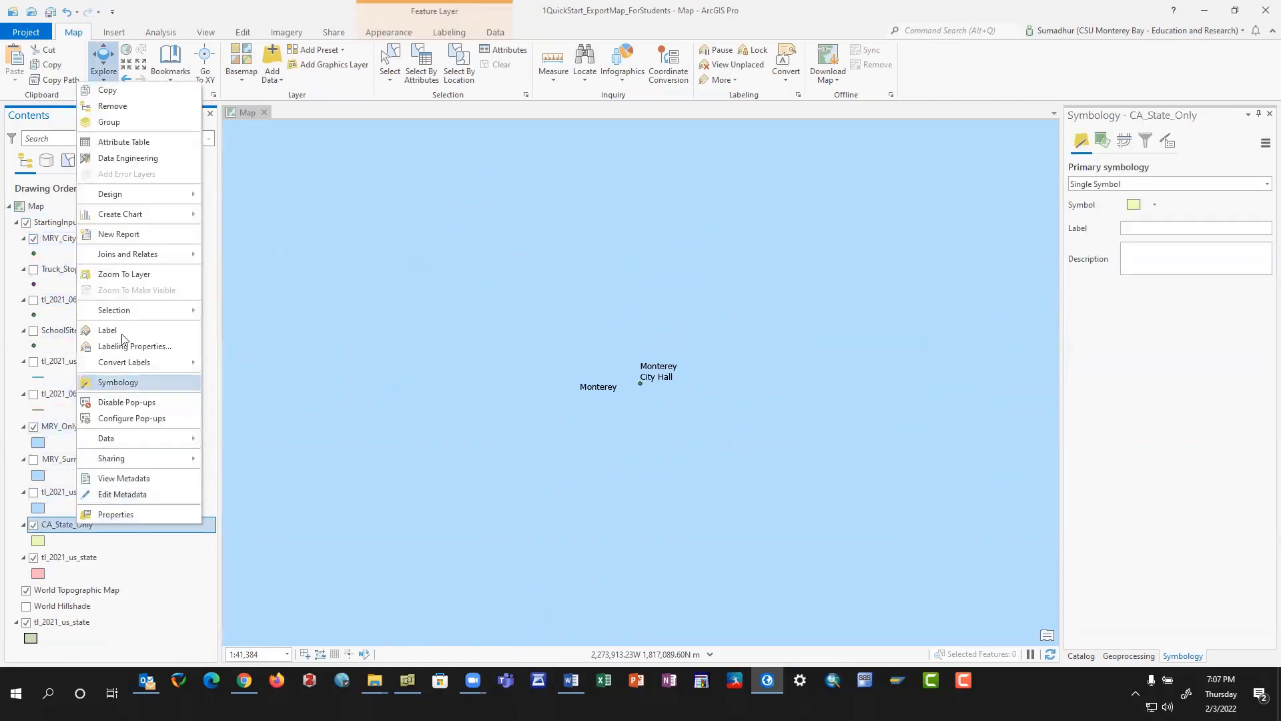
left_click(136, 274)
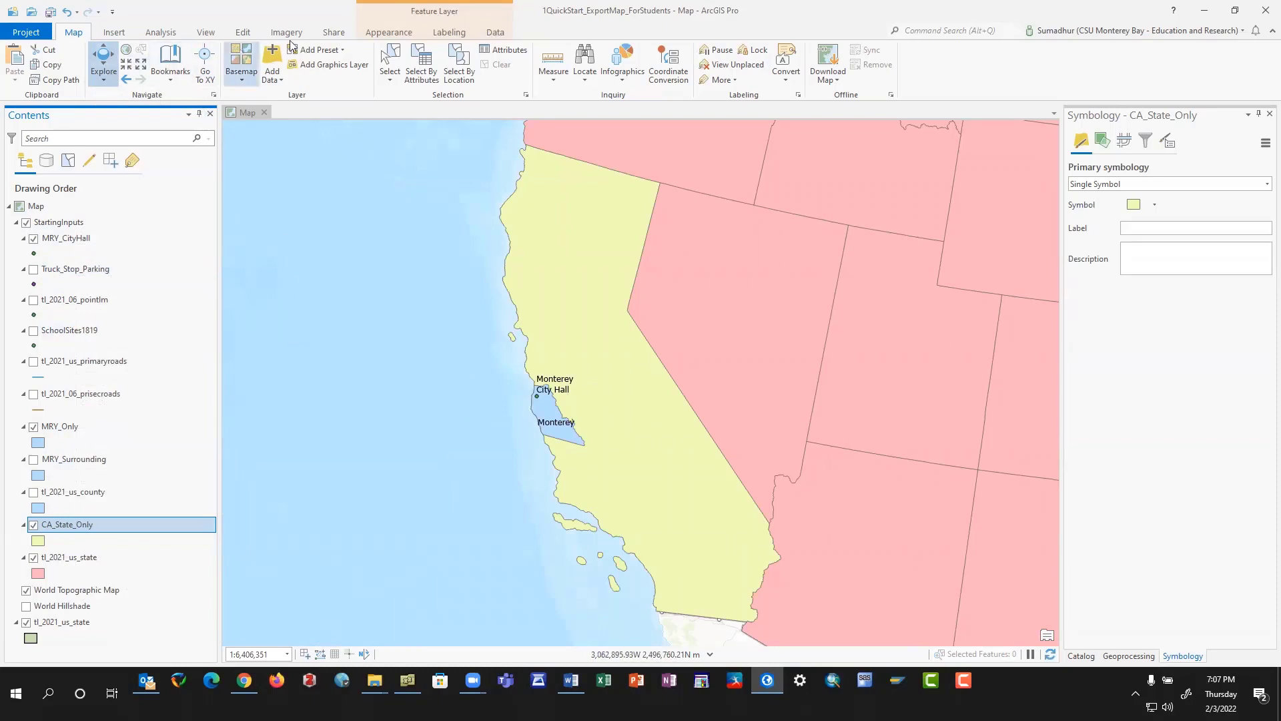
Examine the map's sharing options, comparing the Export Map, Project Template and Print Map settings.
left_click(334, 34)
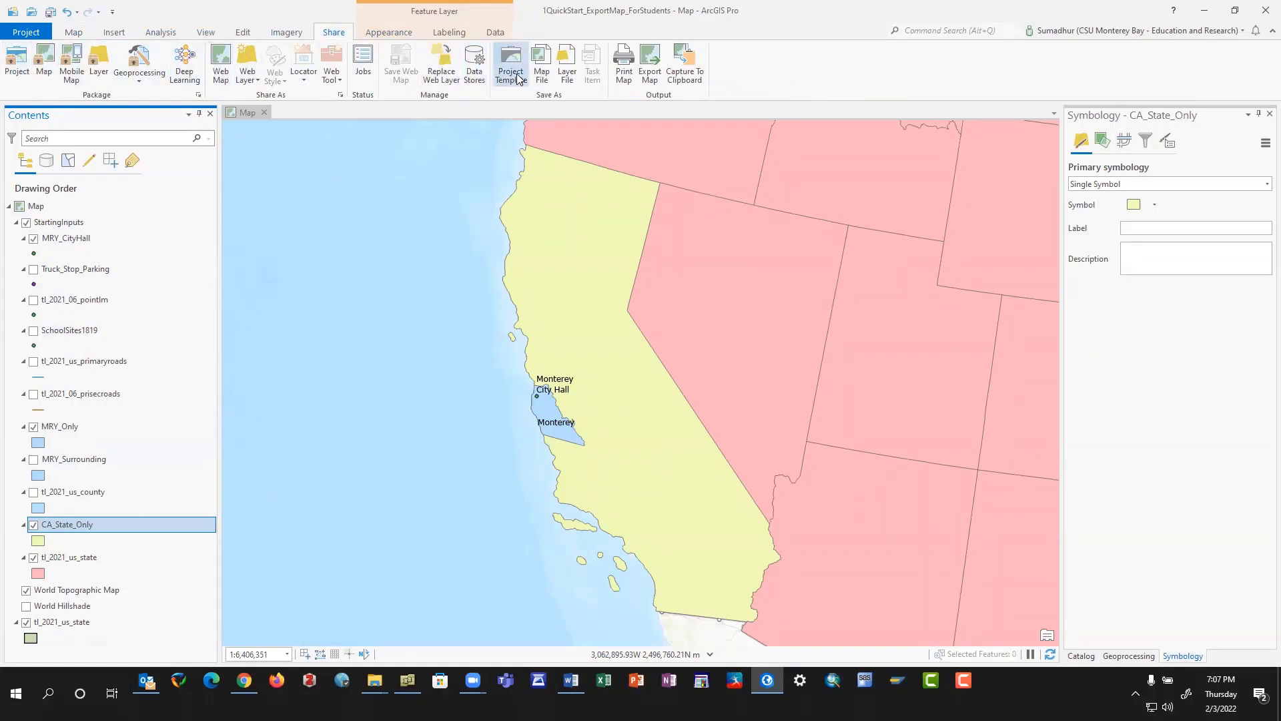
left_click(657, 78)
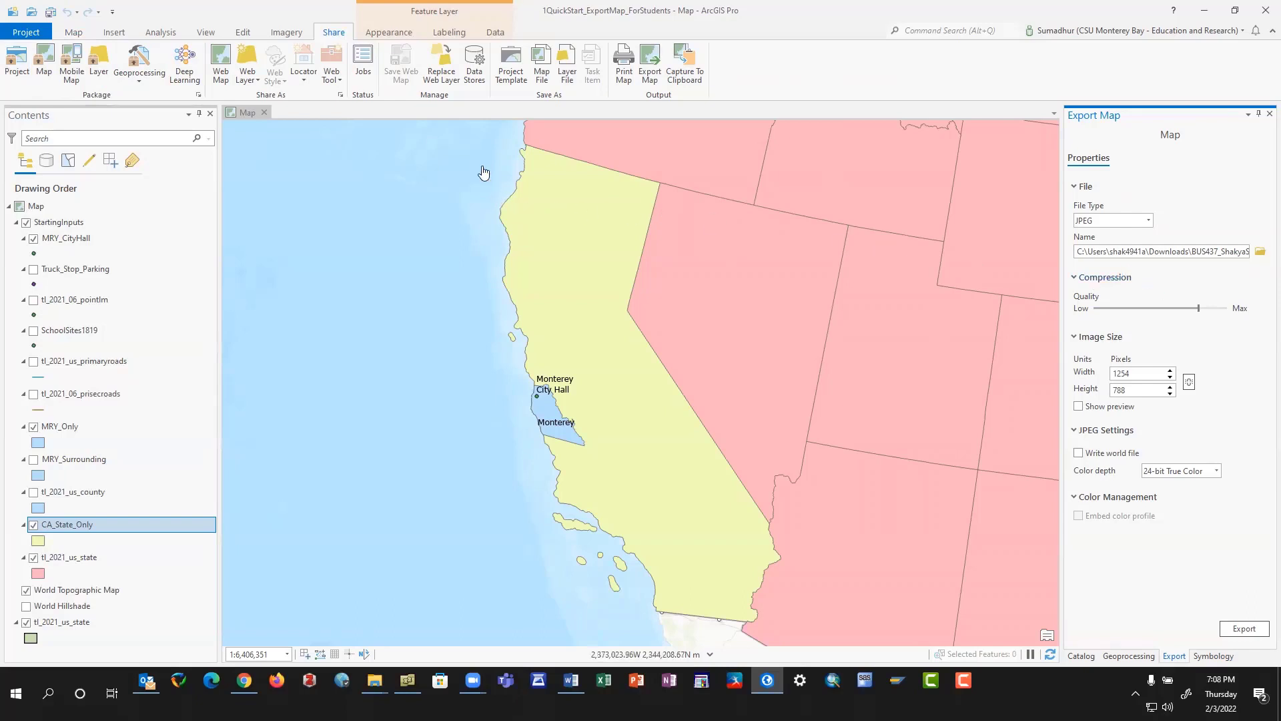
left_click(510, 79)
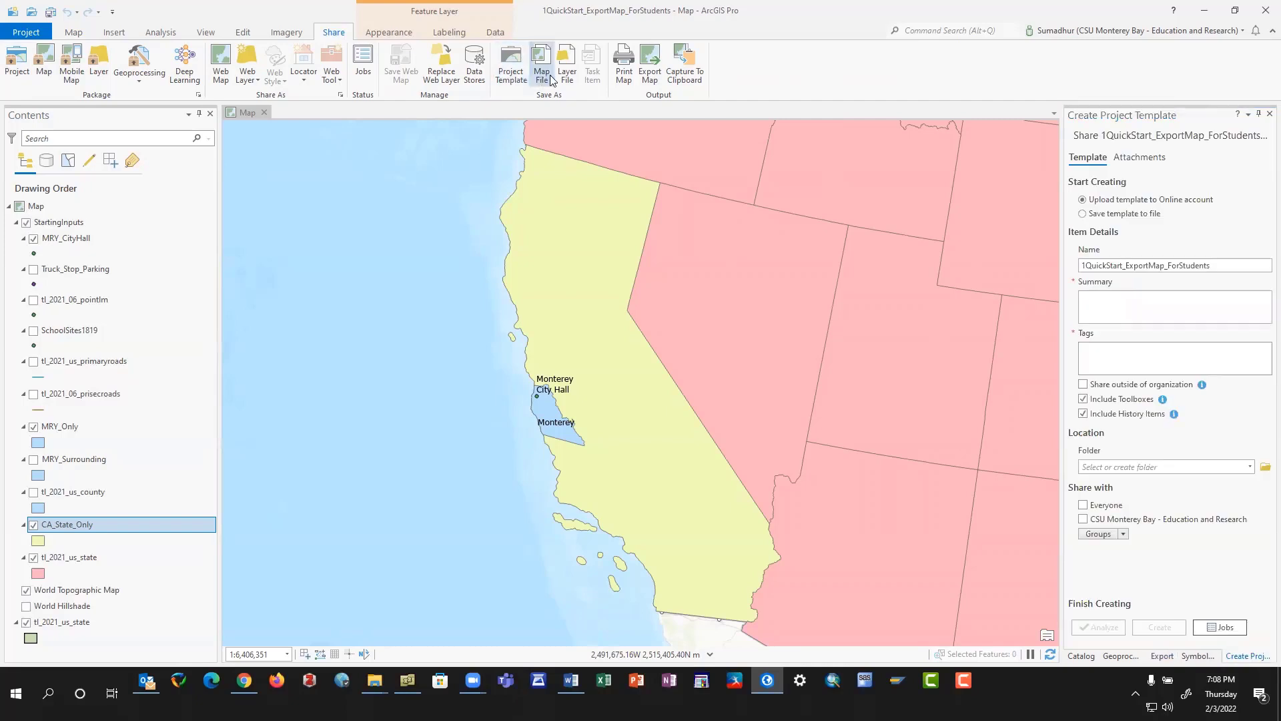
left_click(649, 67)
left_click(625, 67)
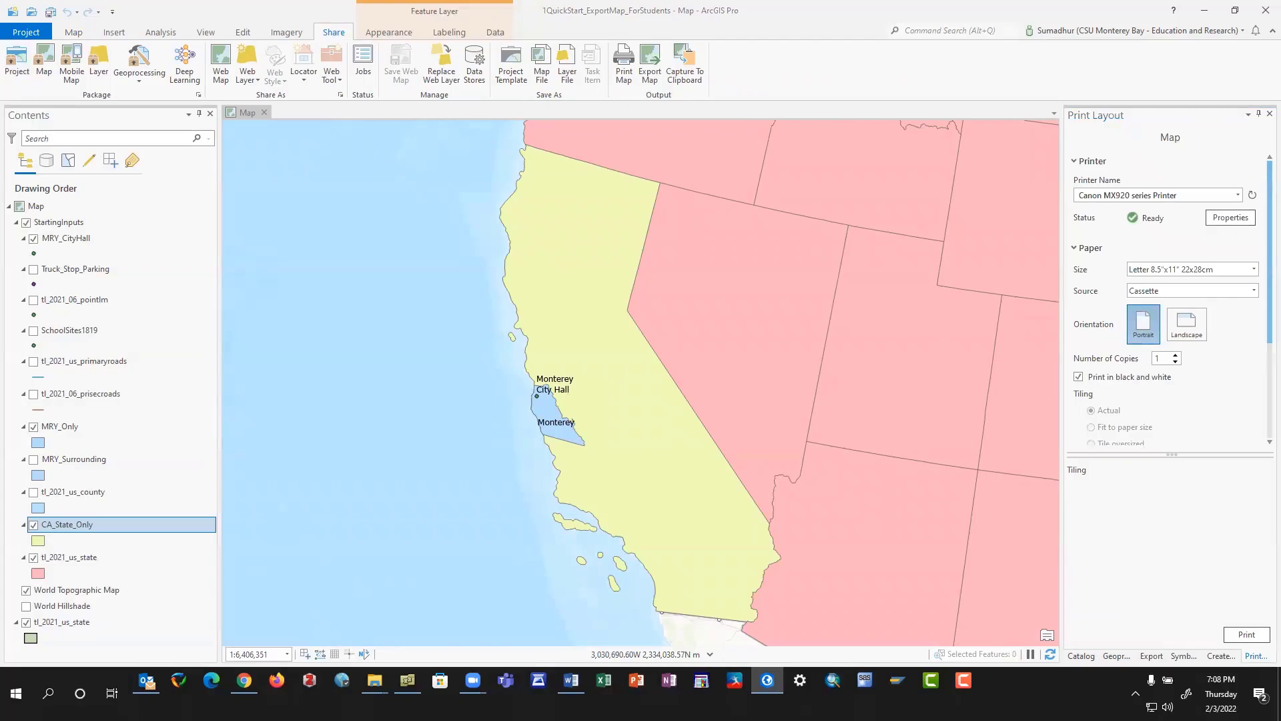
left_click(649, 63)
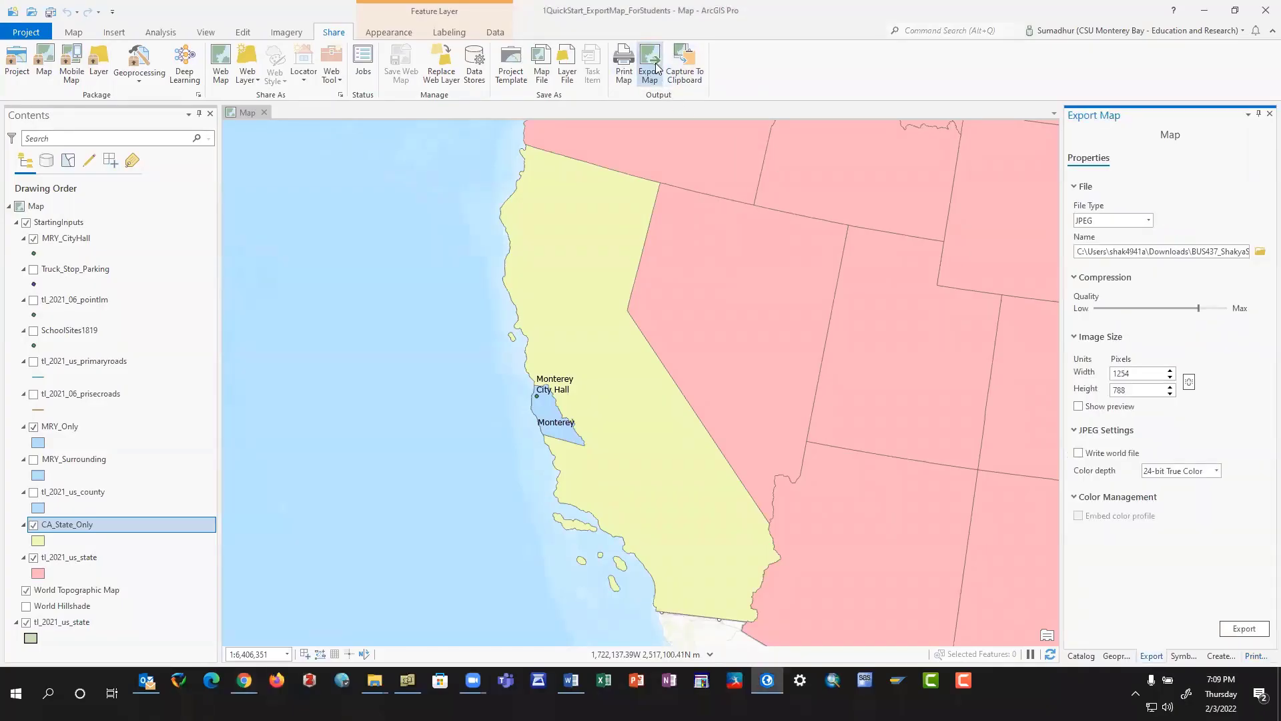
Create a new ANSI portrait layout with the Letter 8.5" x 11" page size.
left_click(112, 35)
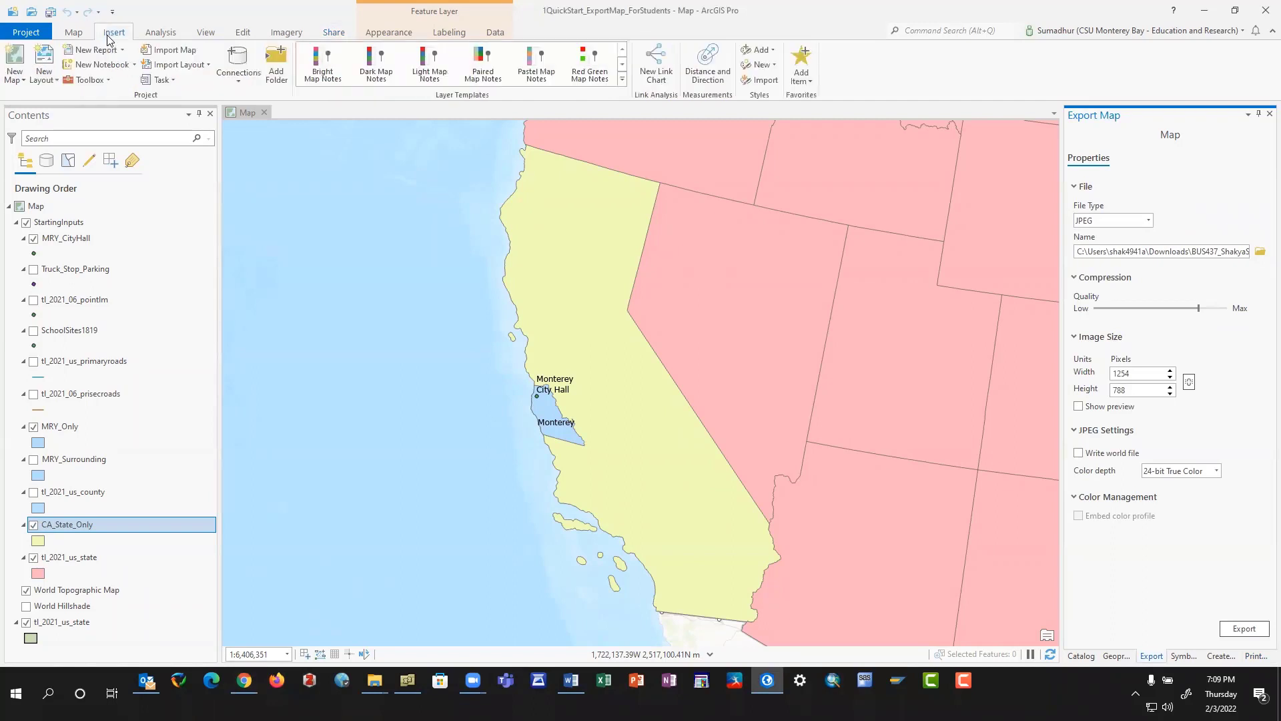
left_click(50, 80)
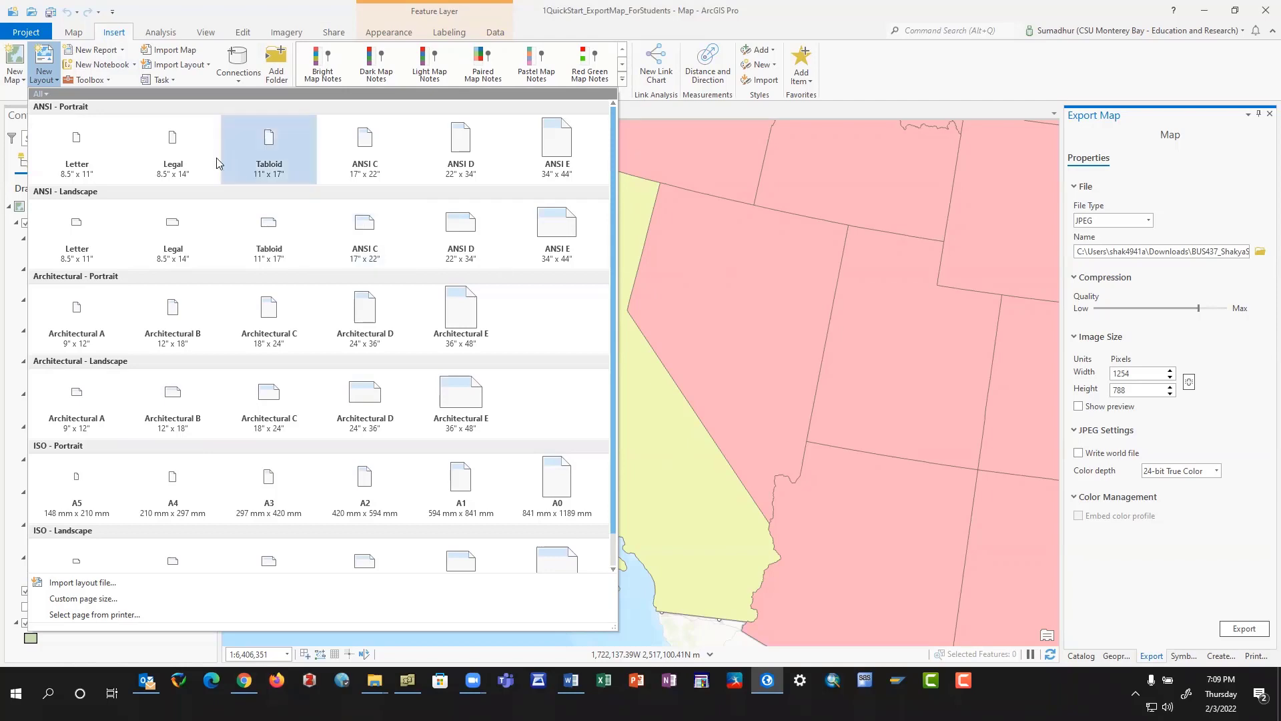
left_click(84, 147)
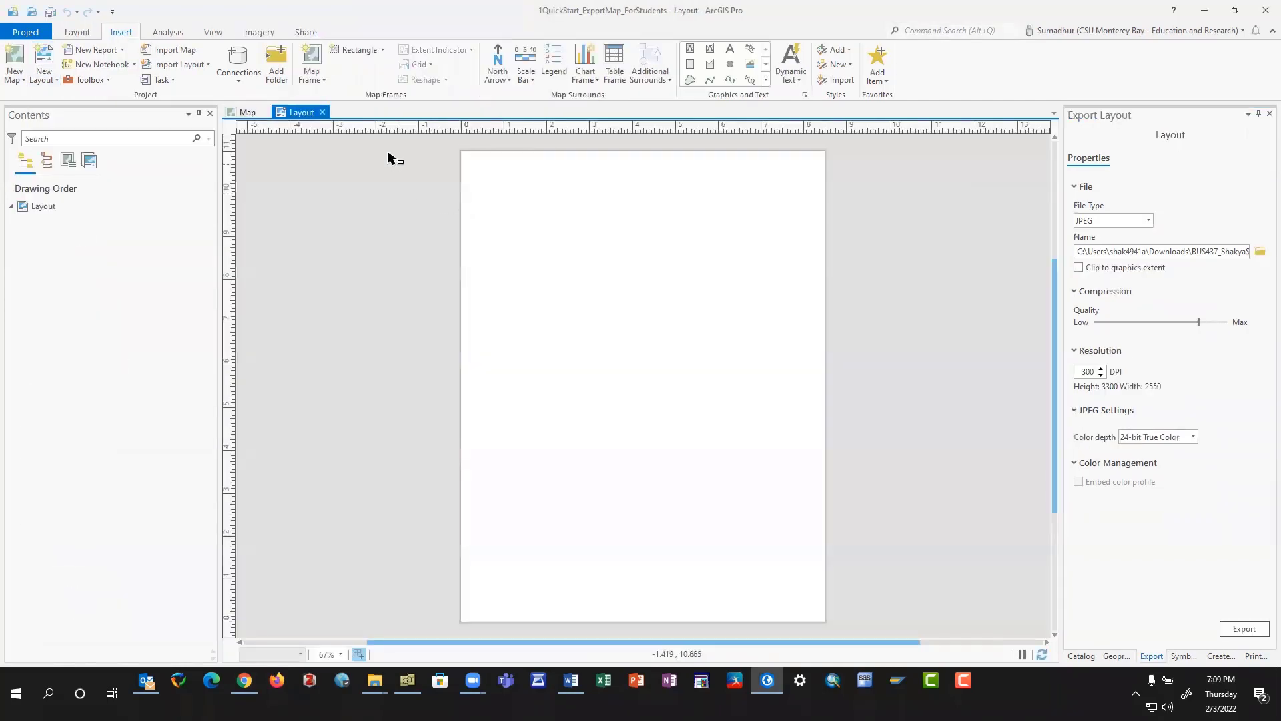
Compare the map view with the blank layout and choose an empty rectangular map frame for the layout.
left_click(247, 112)
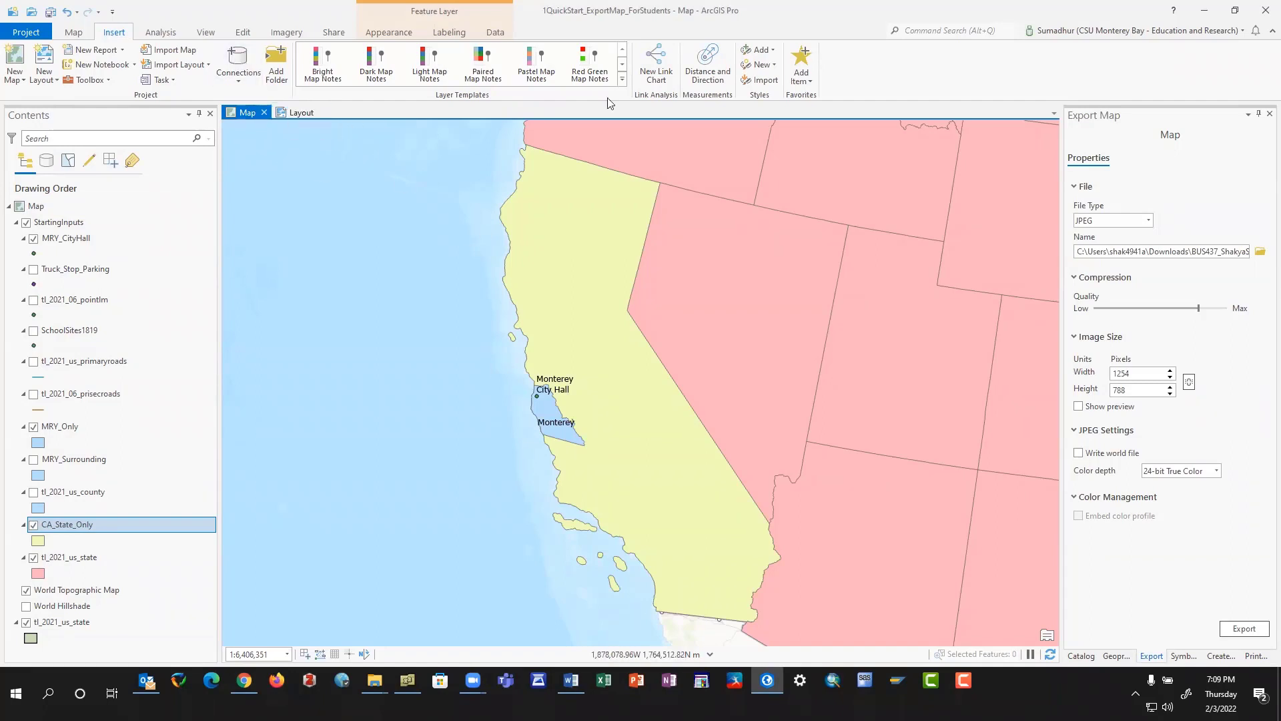
left_click(293, 112)
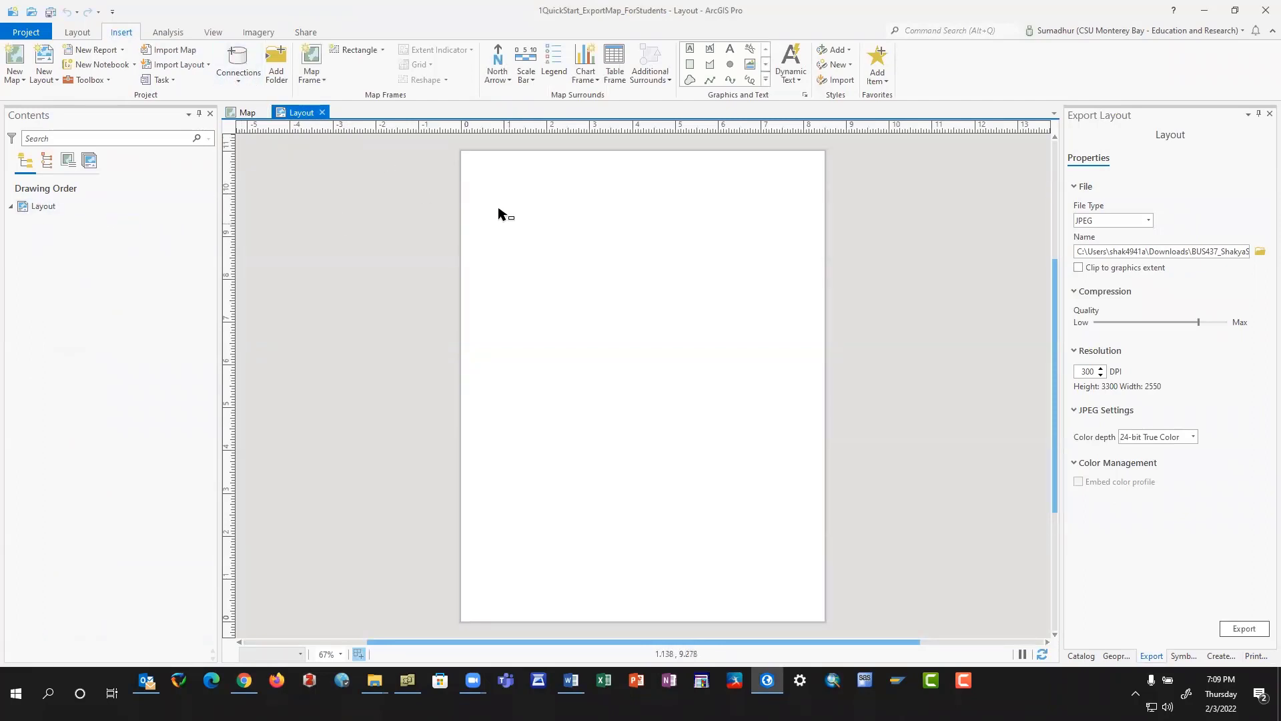
left_click_drag(478, 175, 820, 610)
left_click(324, 75)
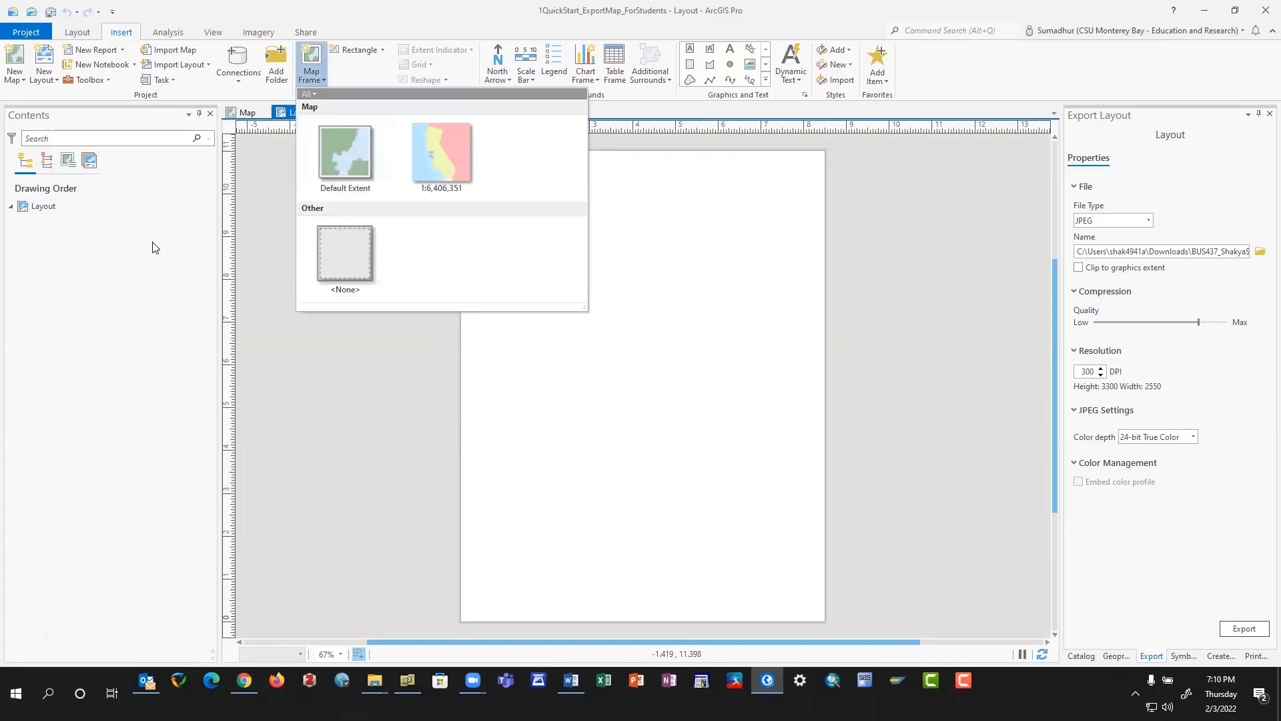
left_click(130, 320)
left_click(43, 212)
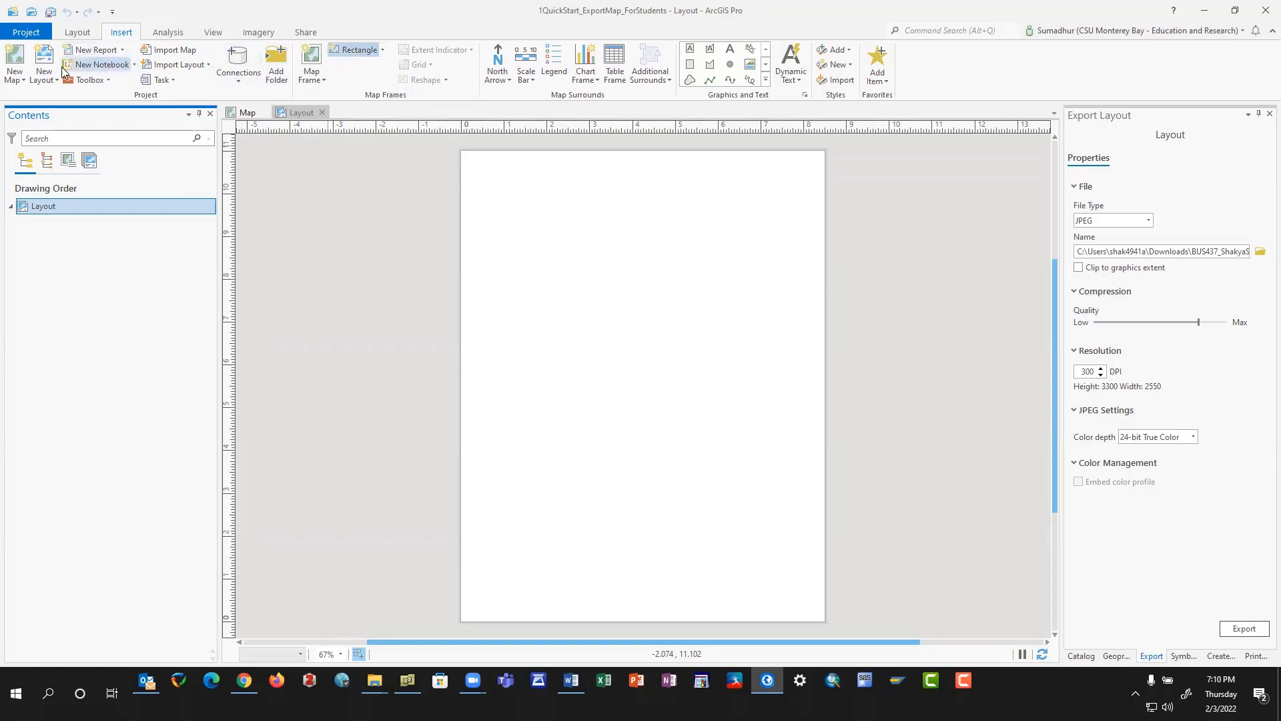
left_click(45, 80)
left_click(76, 144)
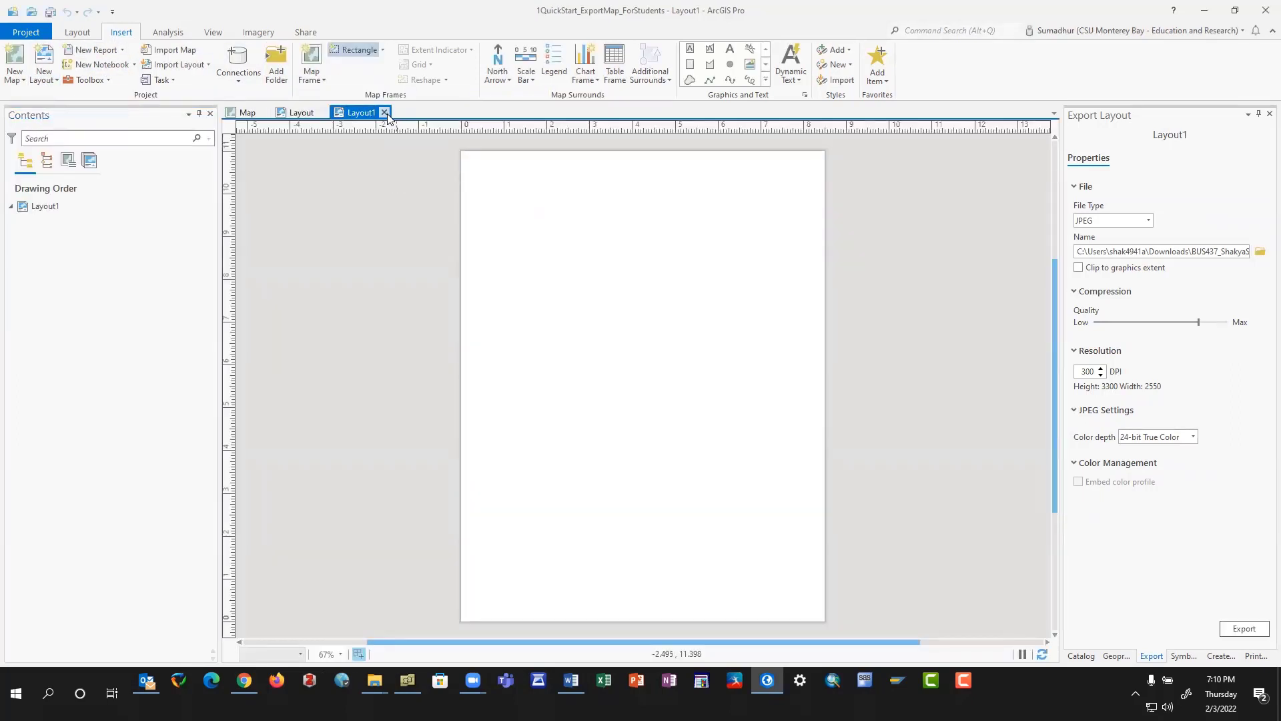
left_click(385, 112)
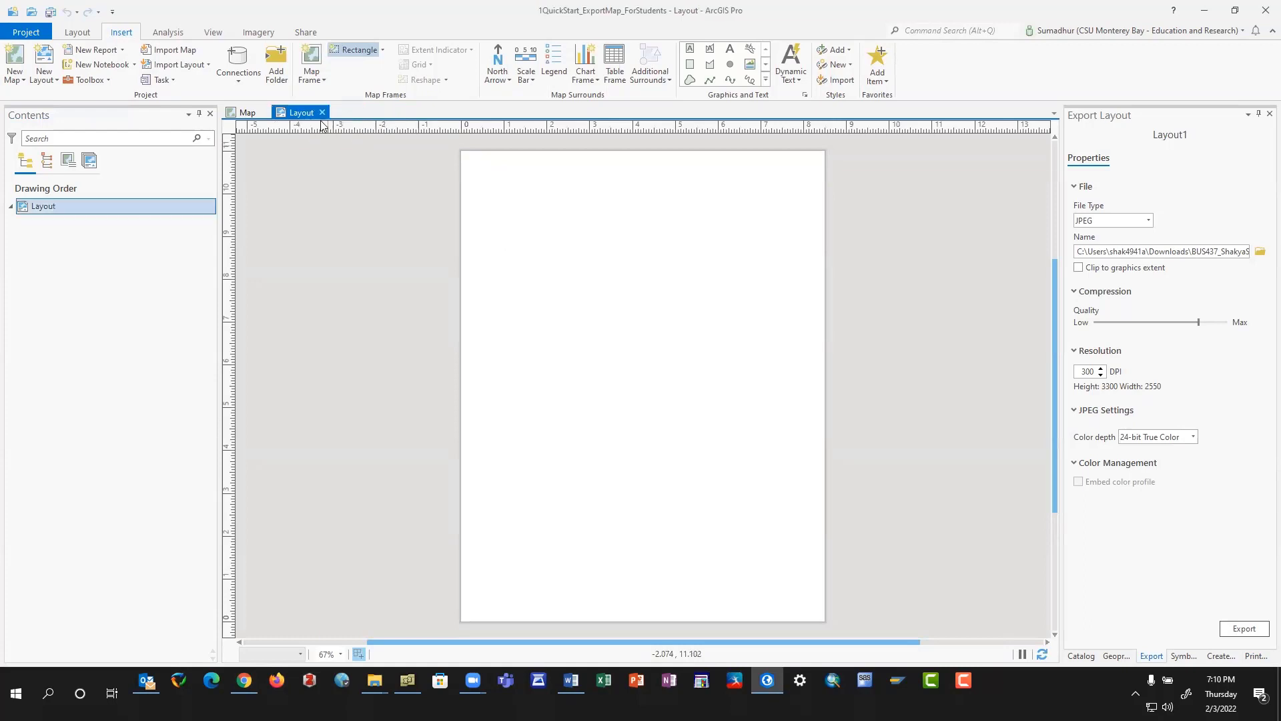
Draw the empty map frame across nearly the whole Letter page and open its element properties.
left_click(92, 246)
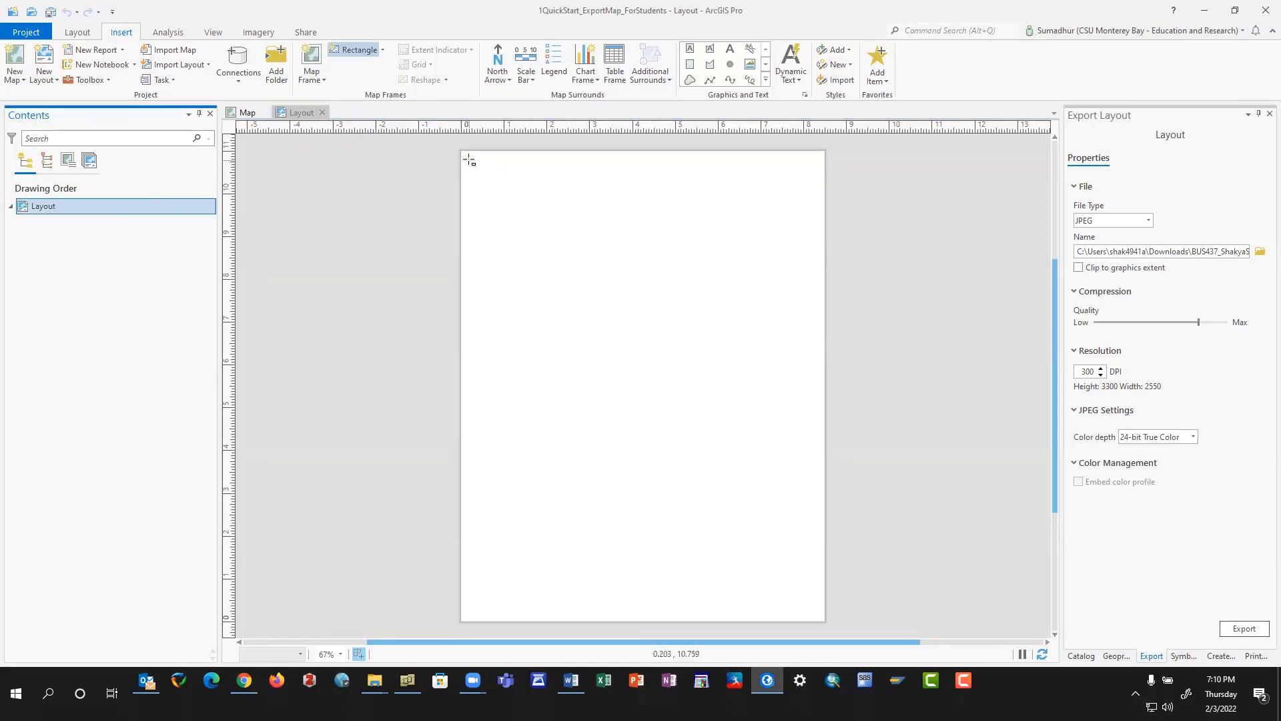
left_click_drag(469, 160, 821, 609)
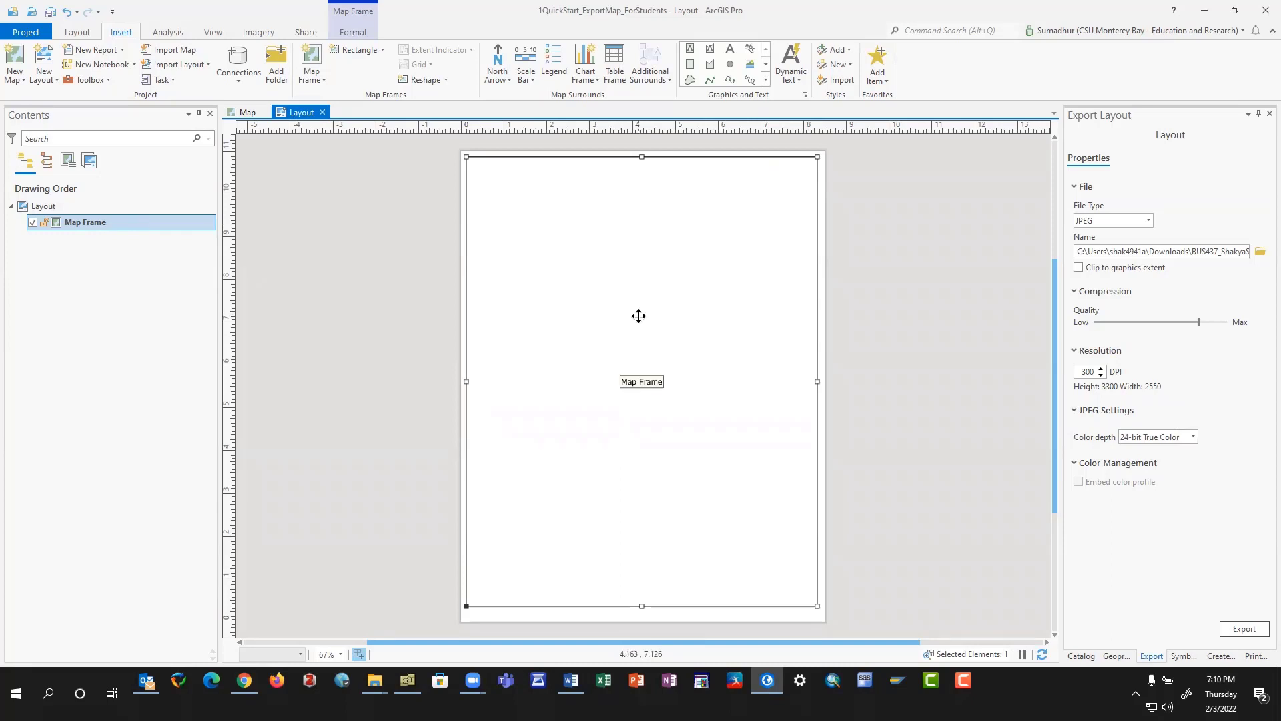
double_click(618, 308)
right_click(613, 308)
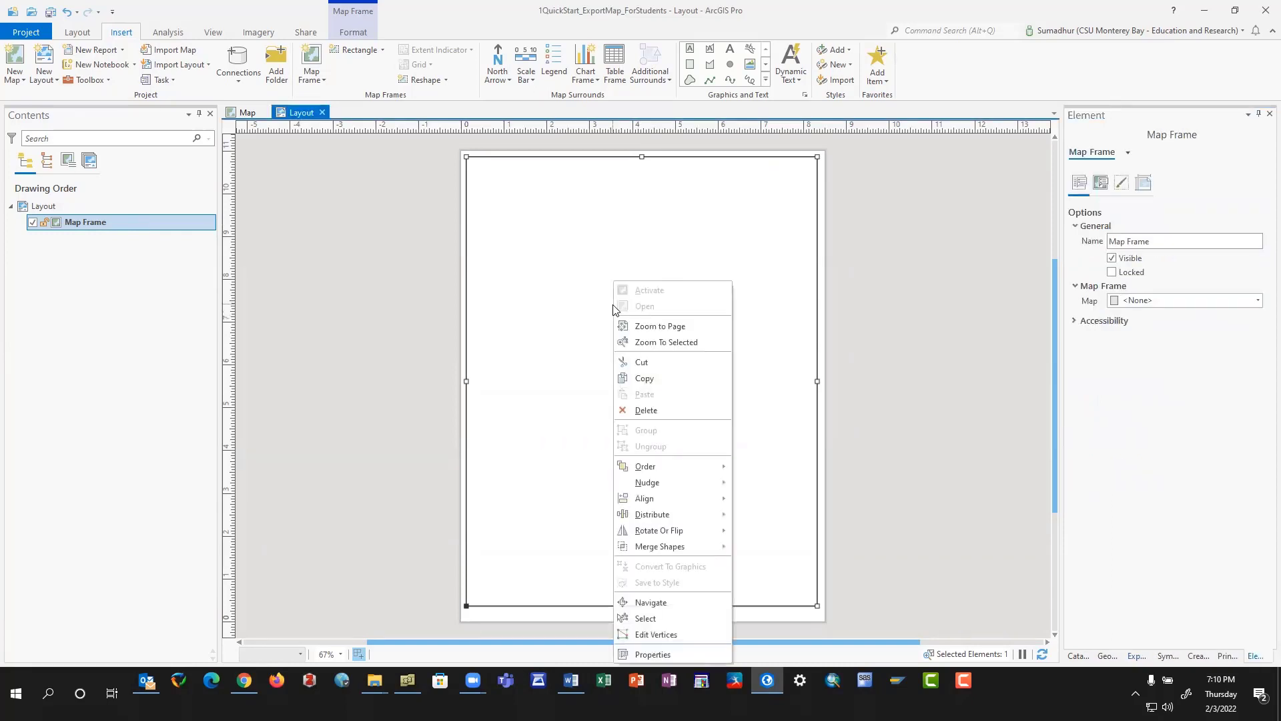
left_click(537, 368)
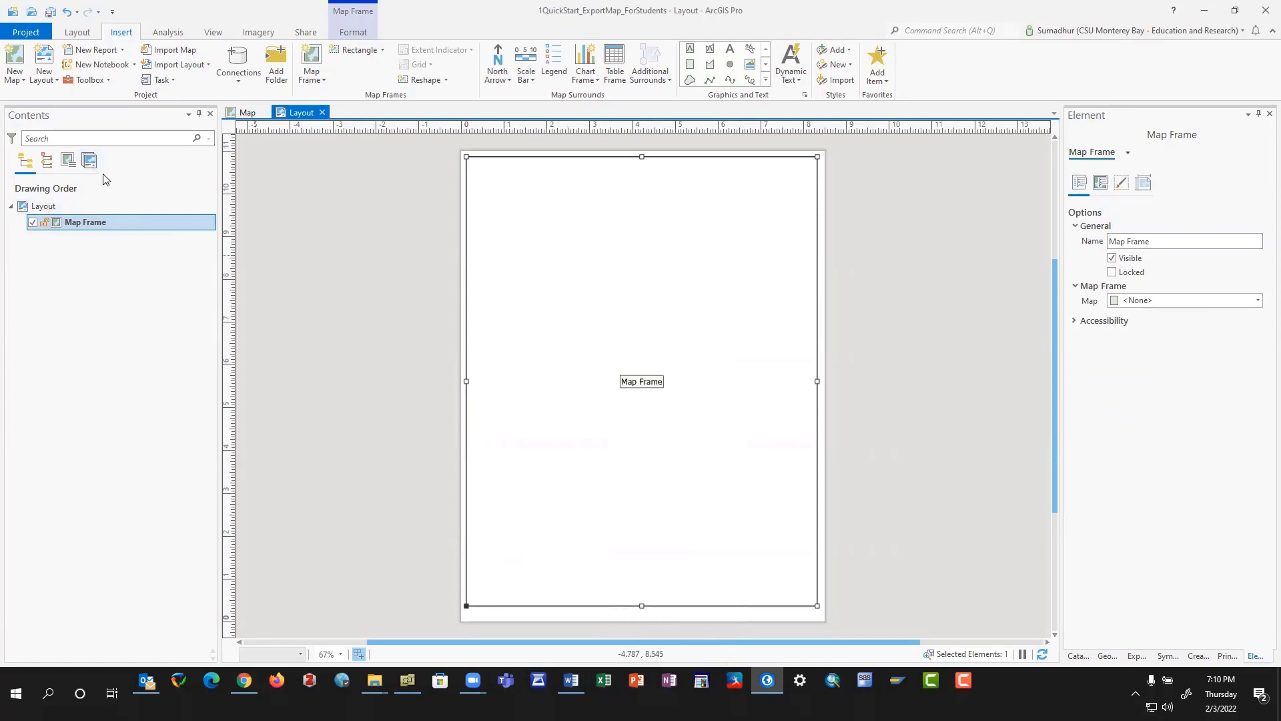
left_click(77, 33)
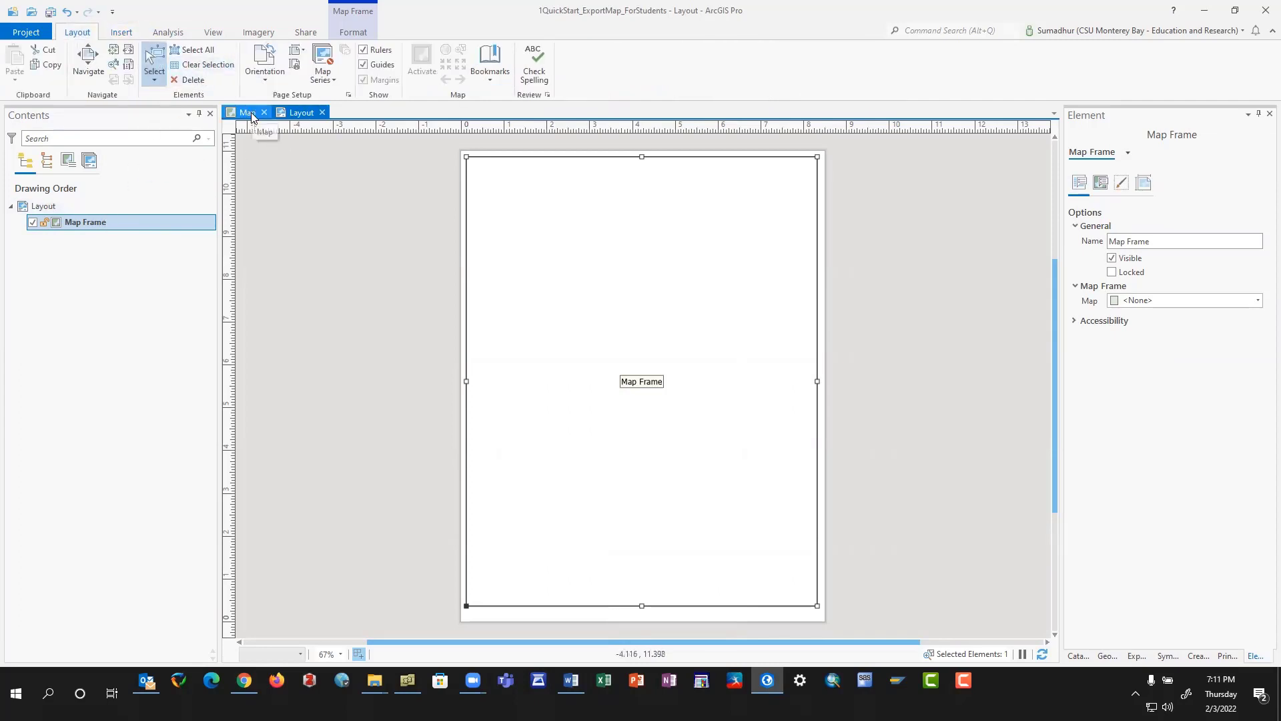
left_click(84, 269)
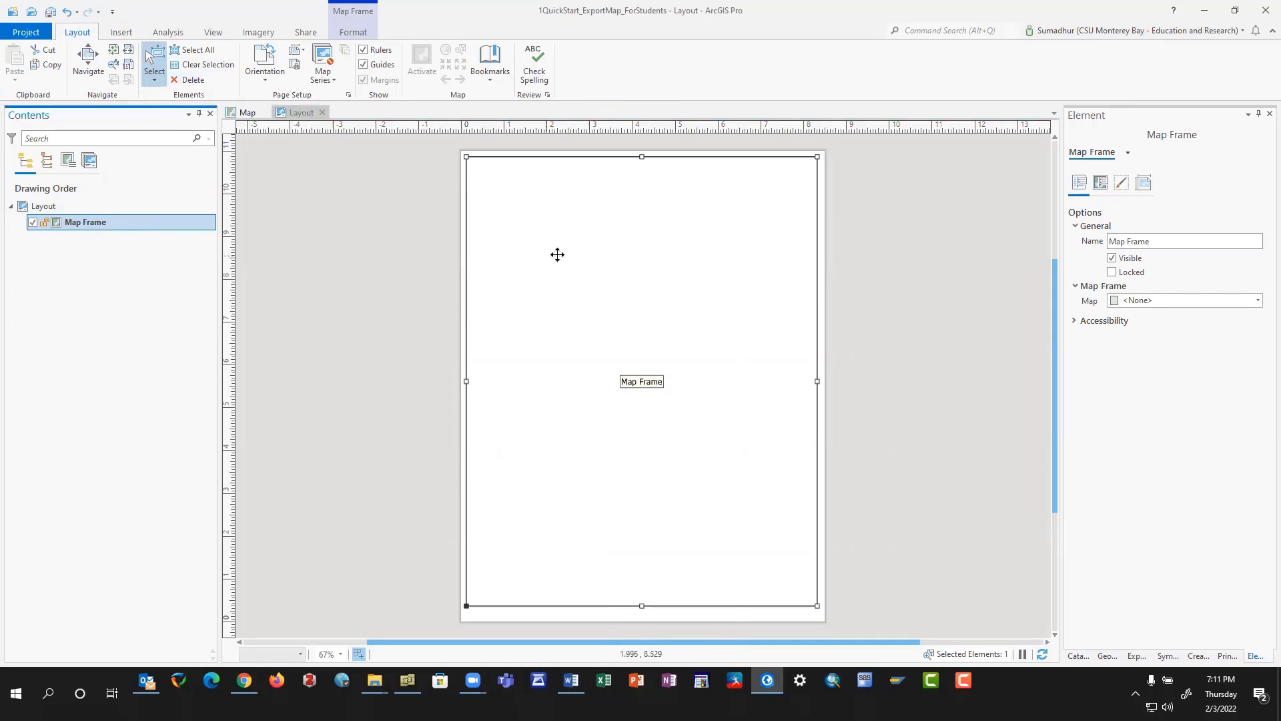
right_click(557, 254)
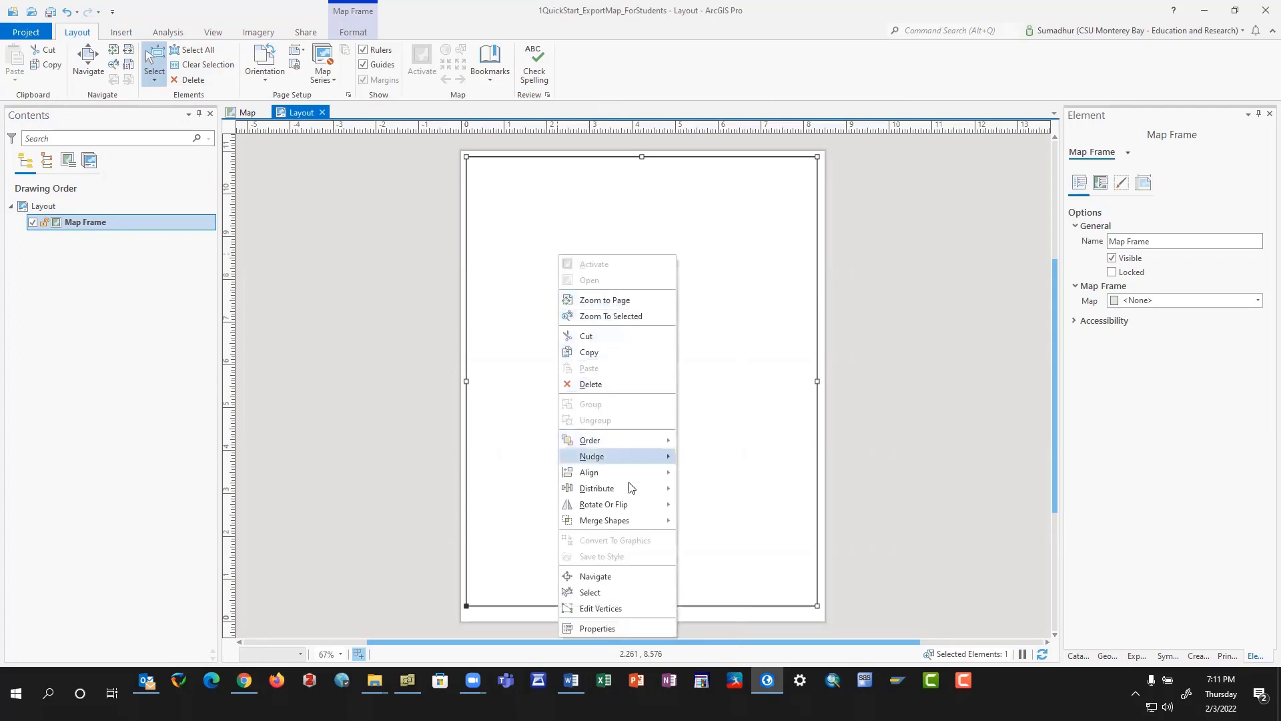
left_click(92, 293)
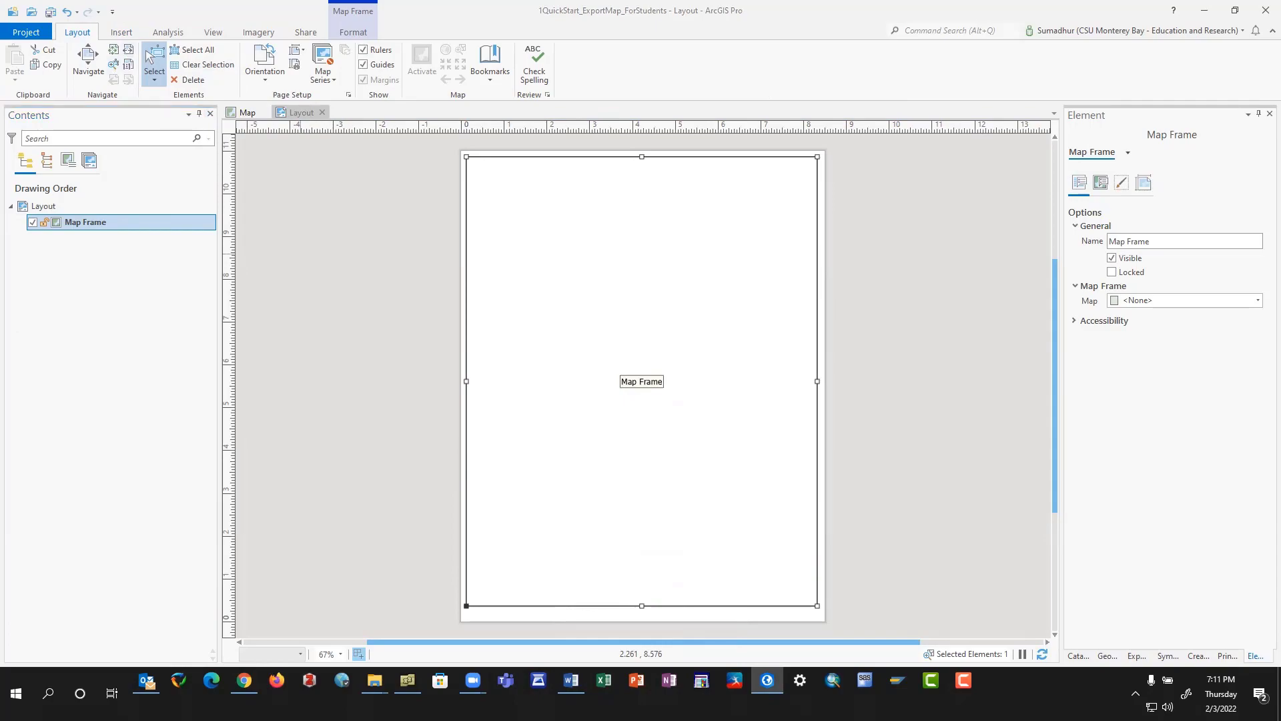
left_click(247, 114)
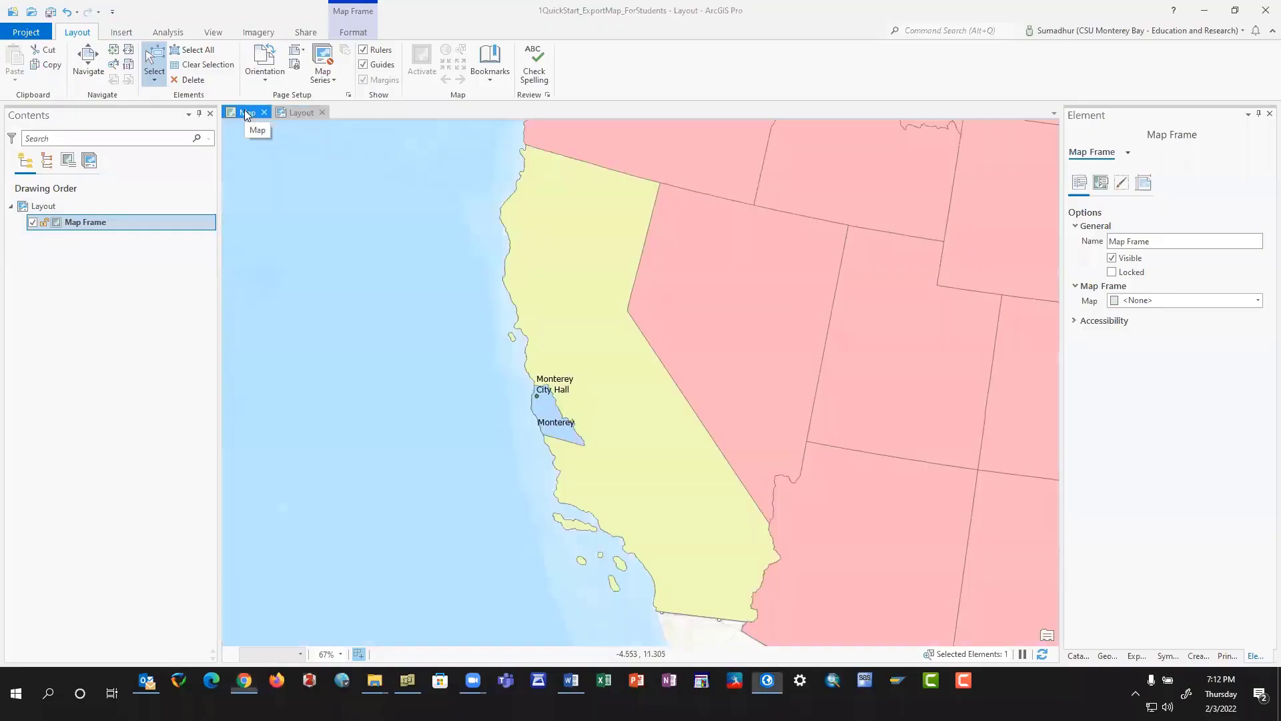
left_click(293, 112)
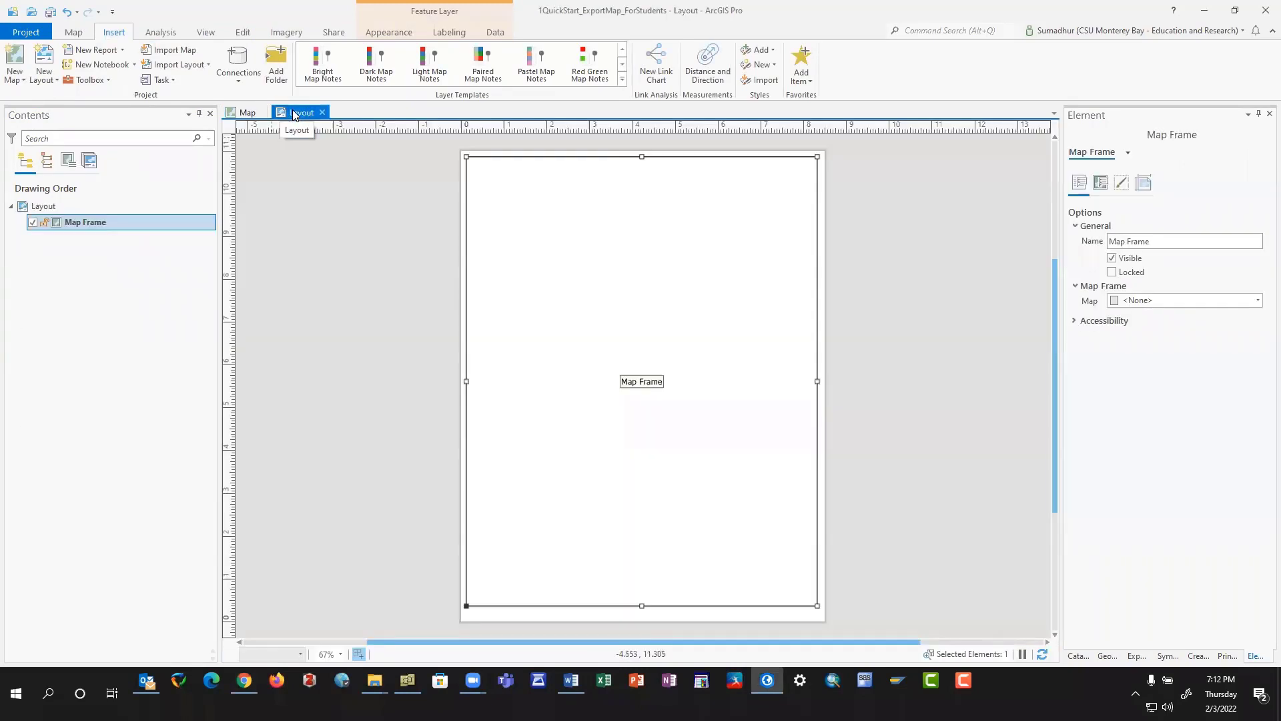
Copy the StartingInputs group layer from the map and return to the layout's empty map frame.
left_click(254, 114)
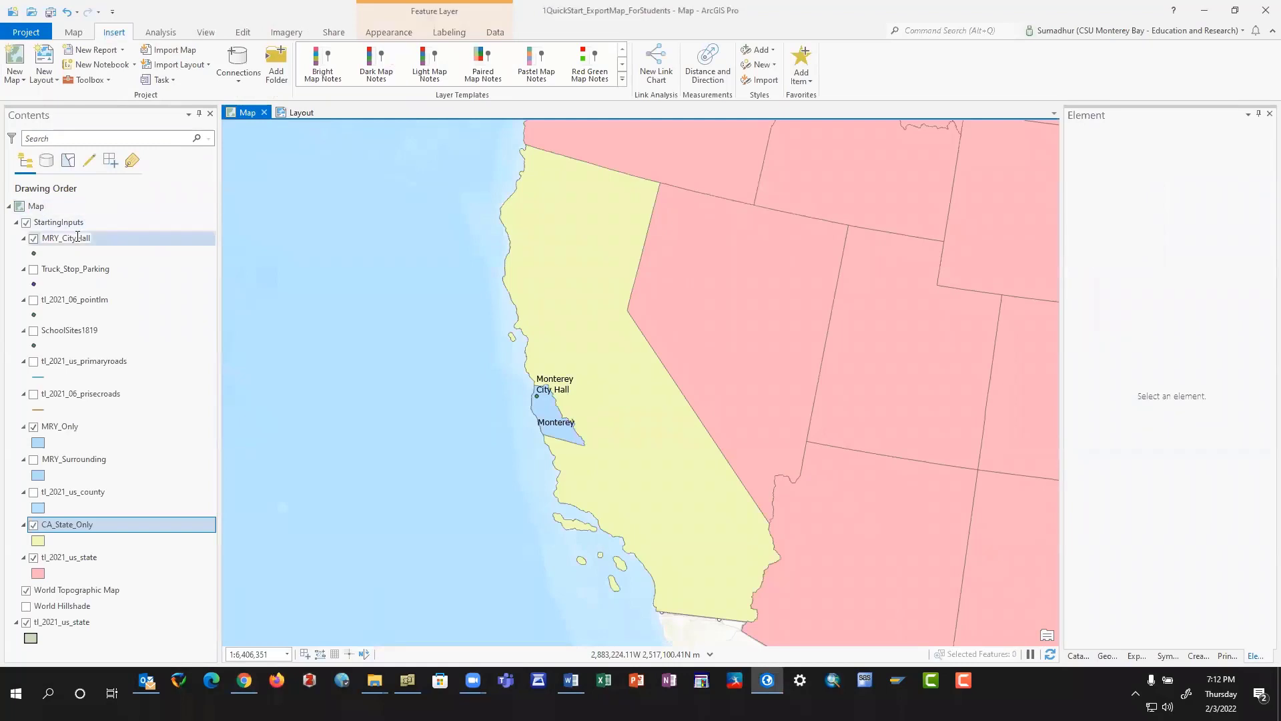
right_click(78, 223)
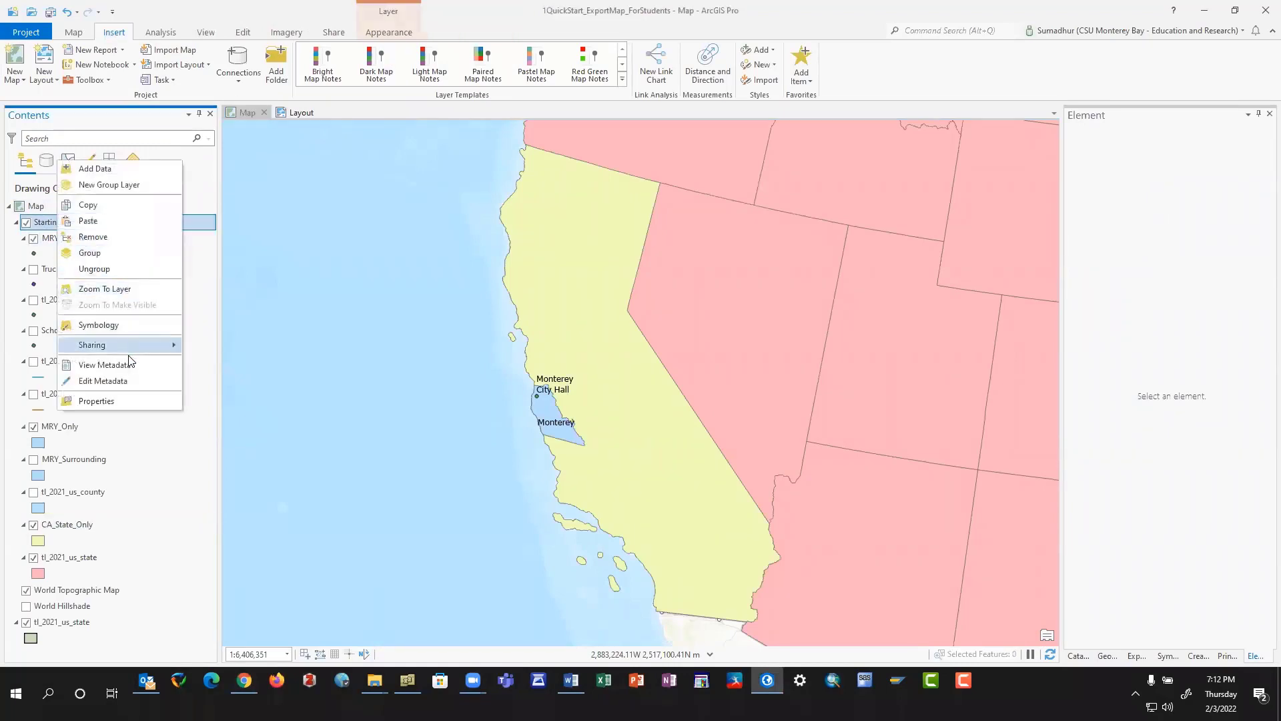
left_click(96, 205)
left_click(297, 113)
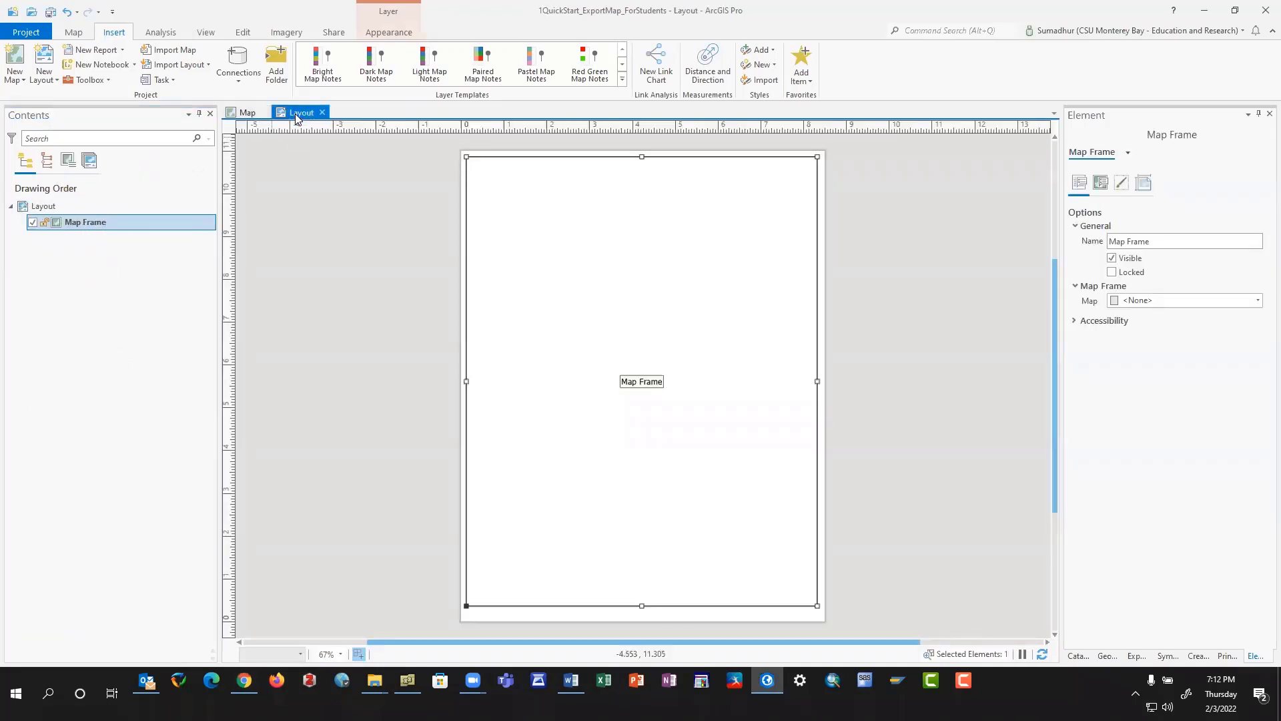
left_click(95, 263)
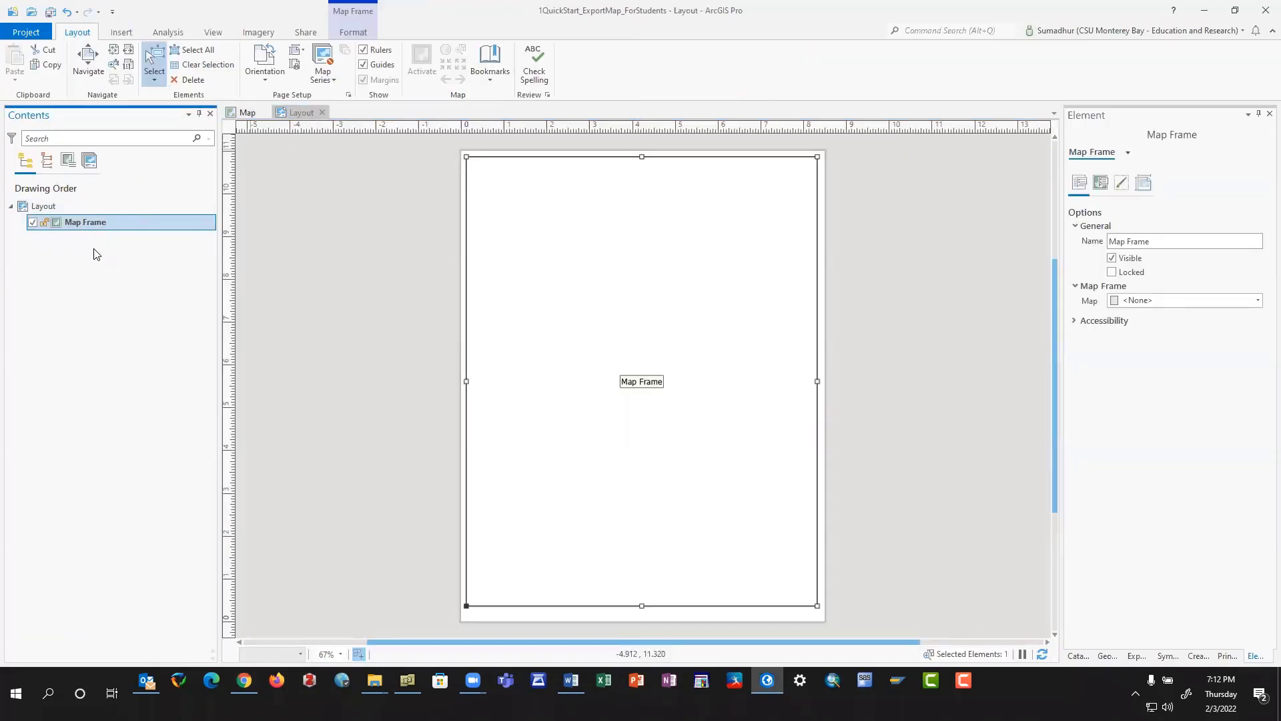
left_click(596, 257)
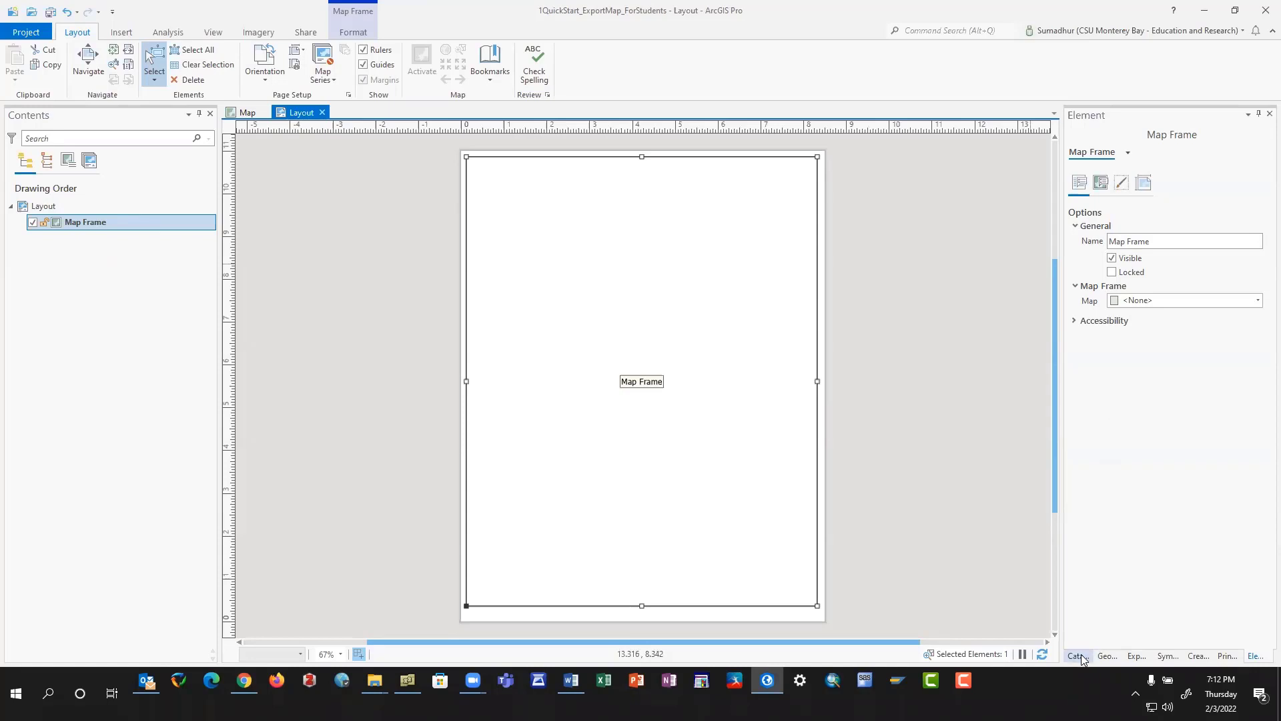
Place the project's Map on the layout page as a new map frame and enlarge it to about 6.6 by 9.3 inches.
left_click(1080, 656)
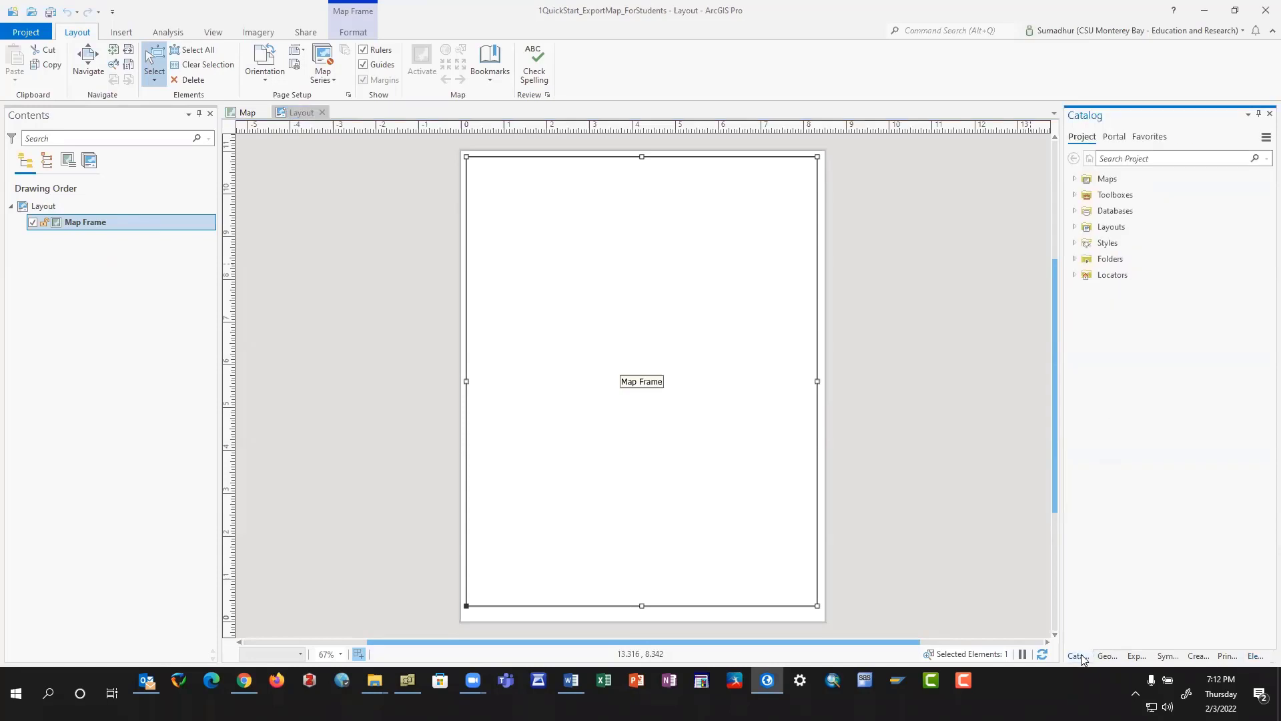
left_click(1075, 228)
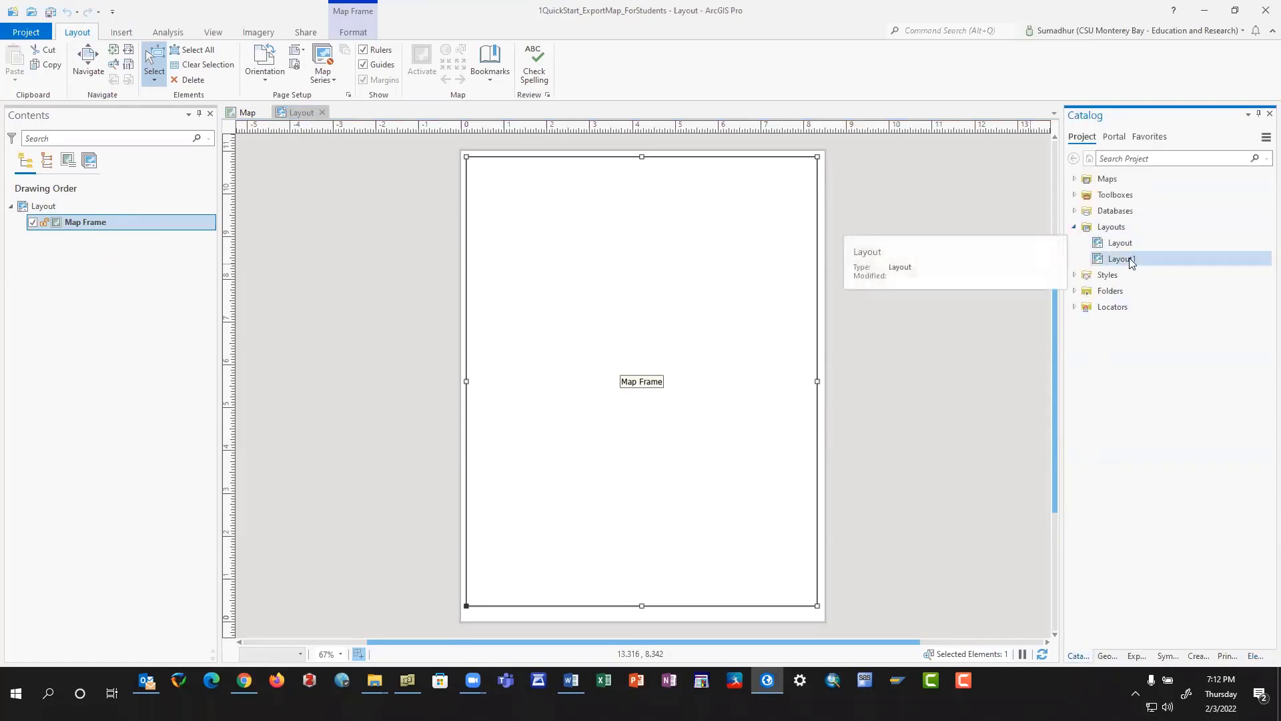
left_click(1074, 179)
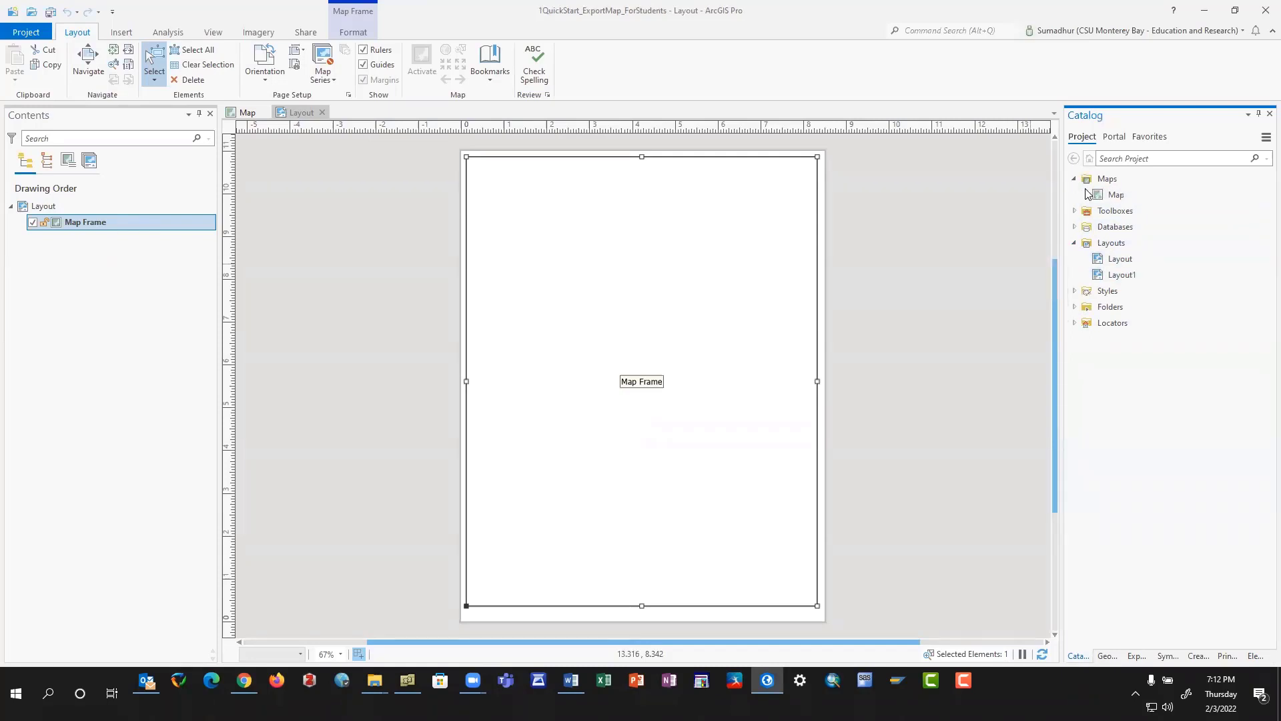
left_click_drag(1086, 193, 664, 306)
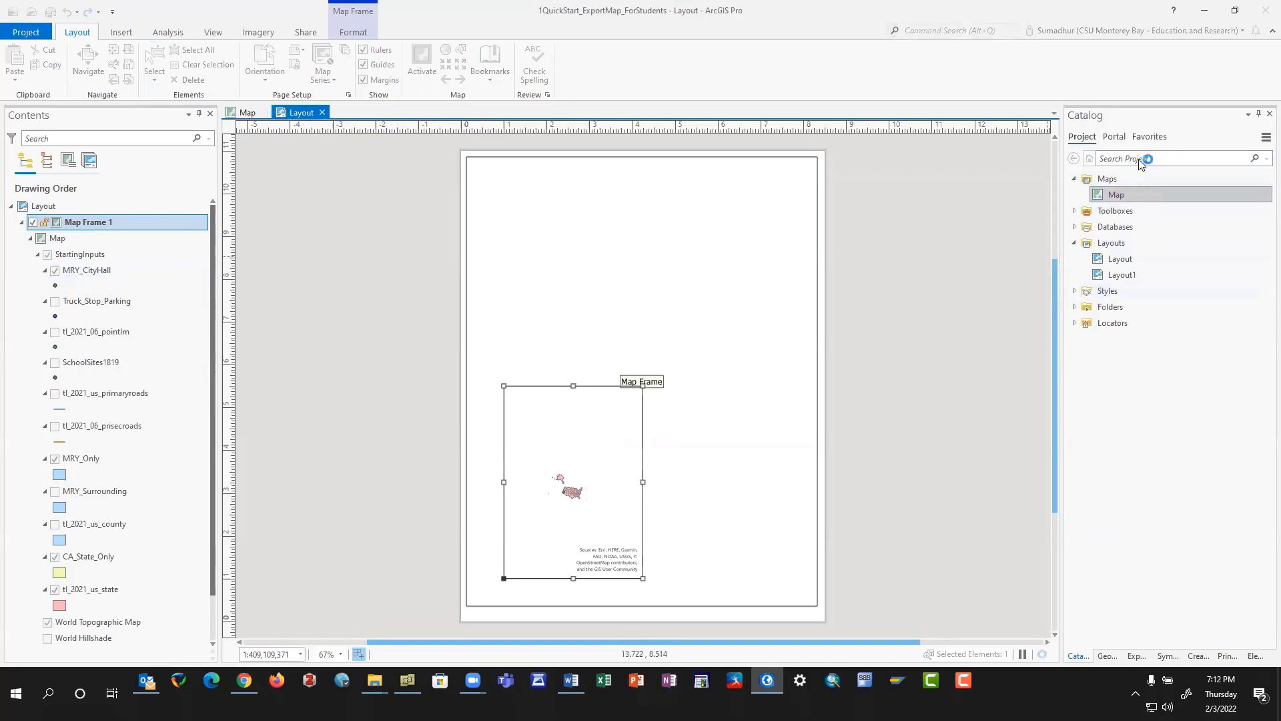
left_click(601, 443)
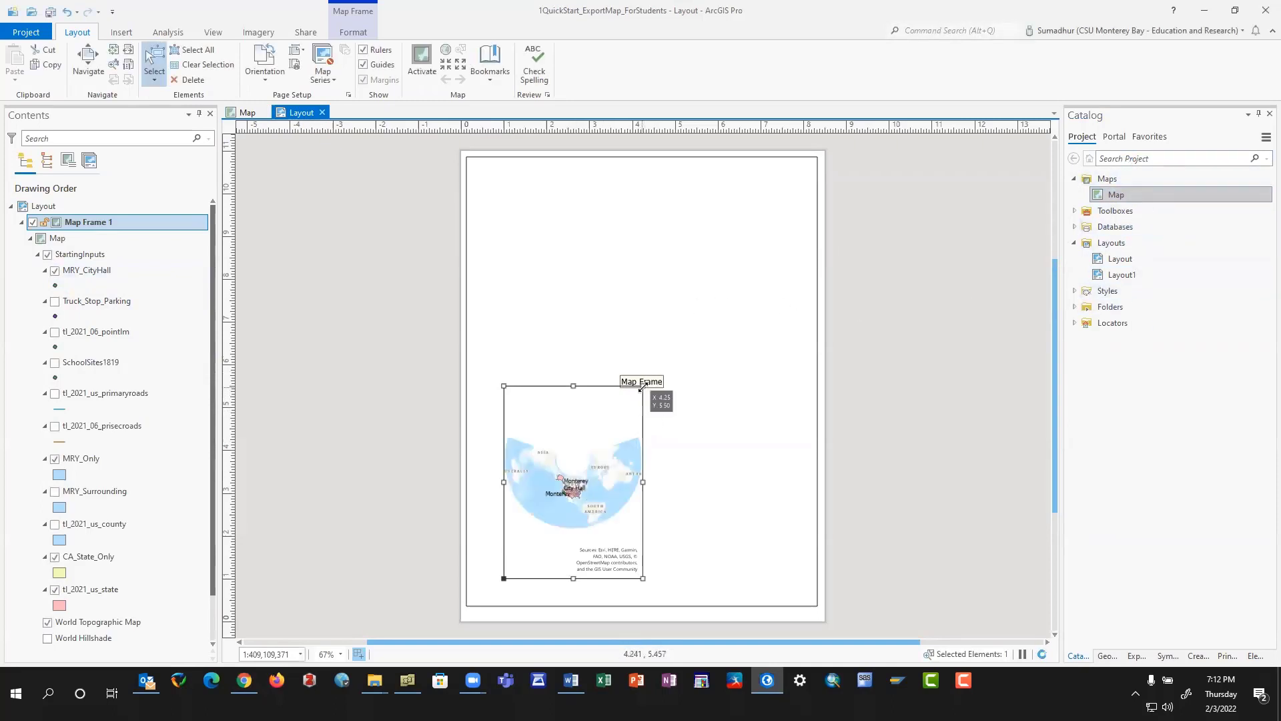
left_click_drag(643, 386, 785, 180)
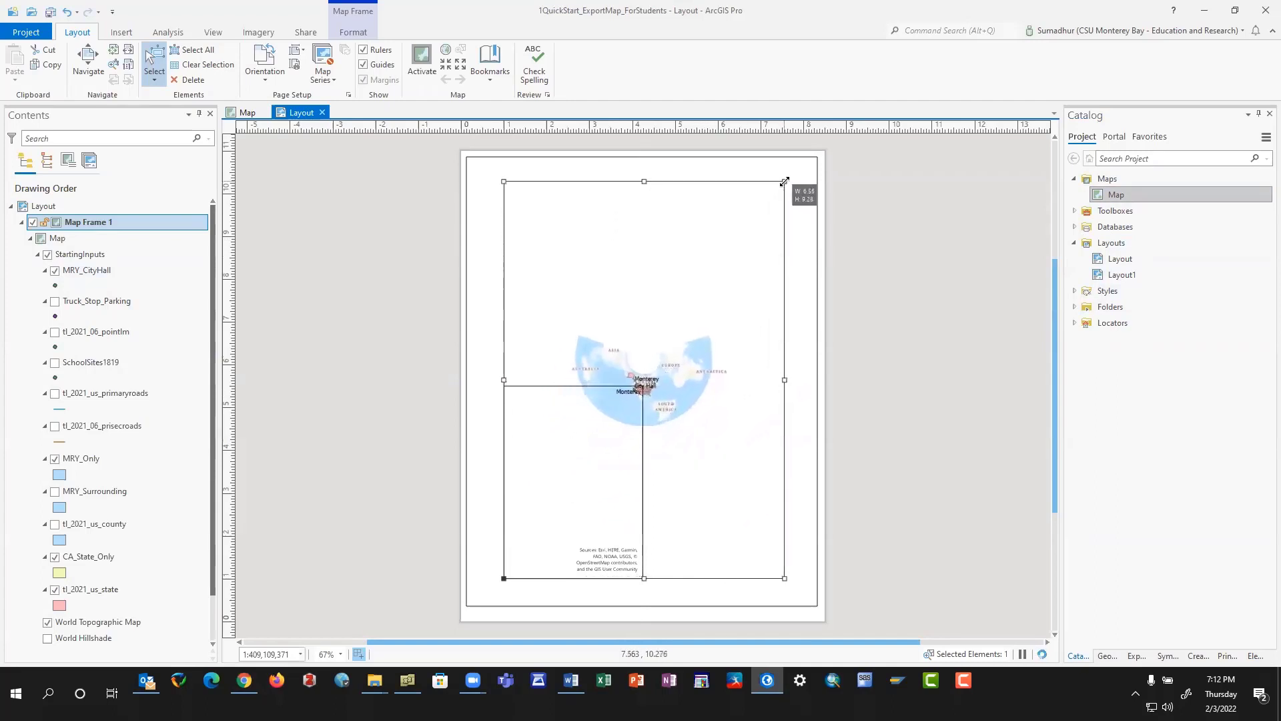
Zoom the map frame to the CA_State_Only layer and hide the World Topographic Map basemap.
left_click(76, 257)
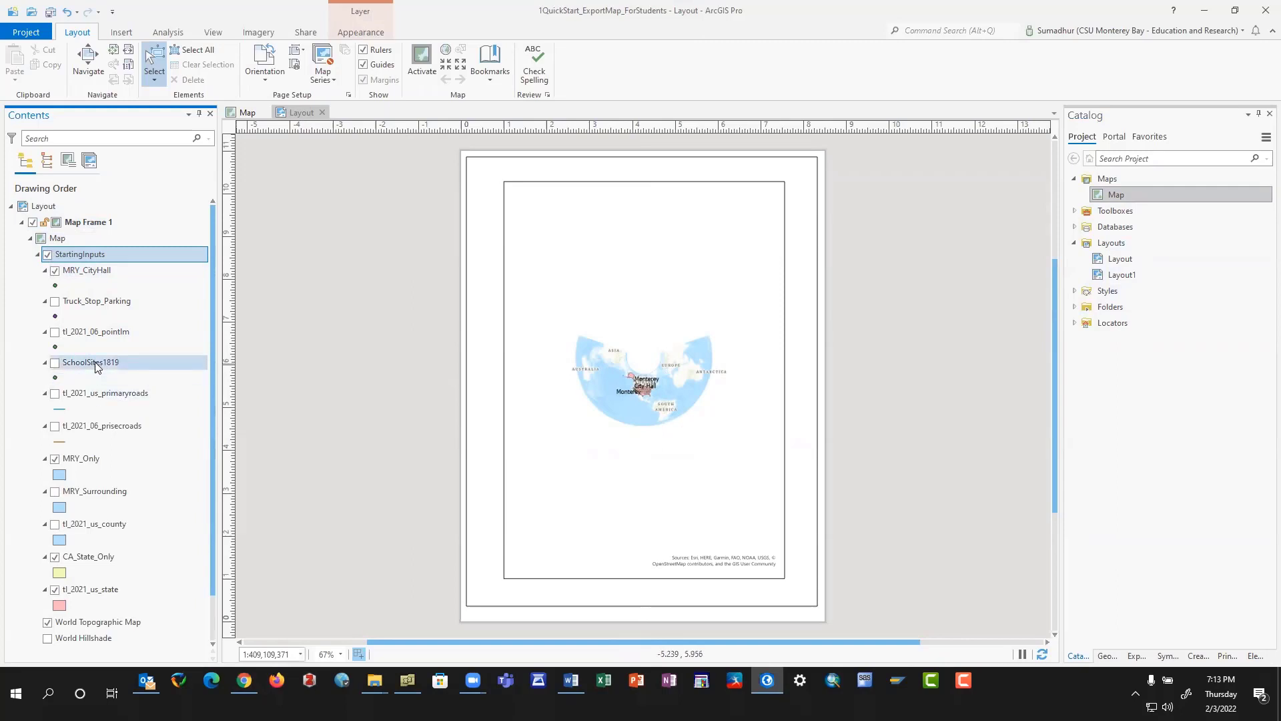
right_click(93, 562)
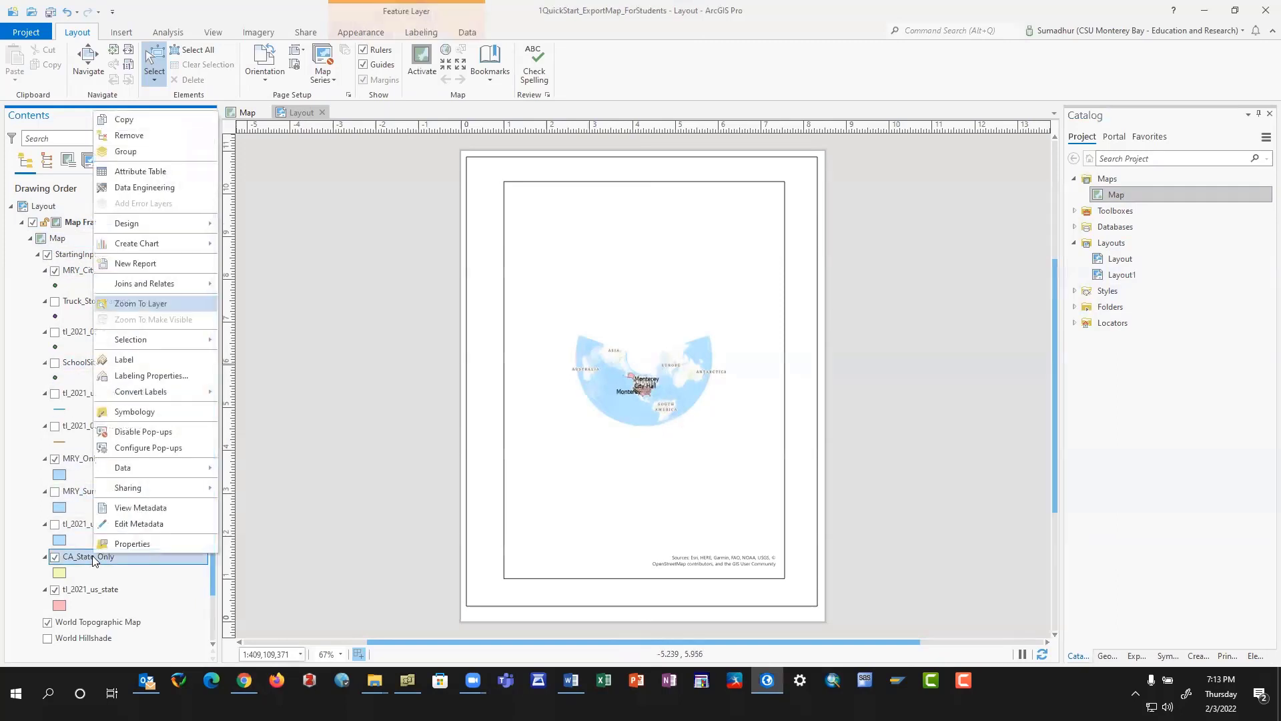
left_click(148, 306)
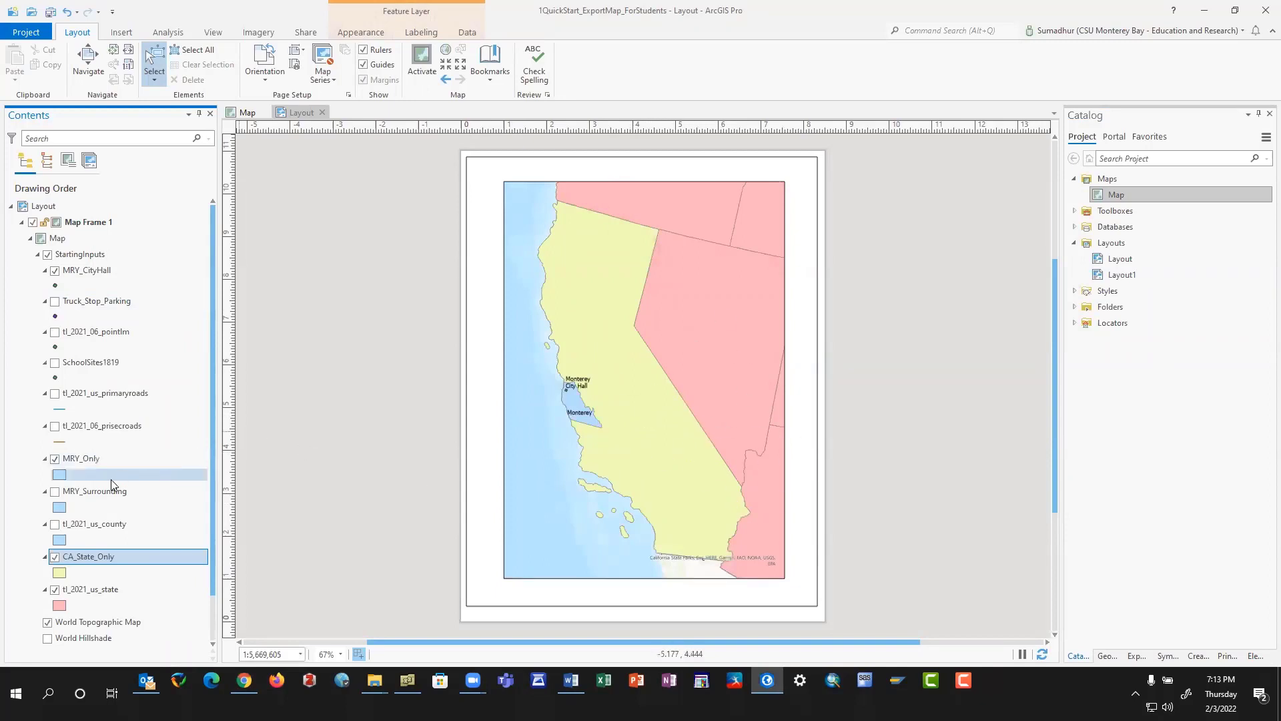
left_click(47, 622)
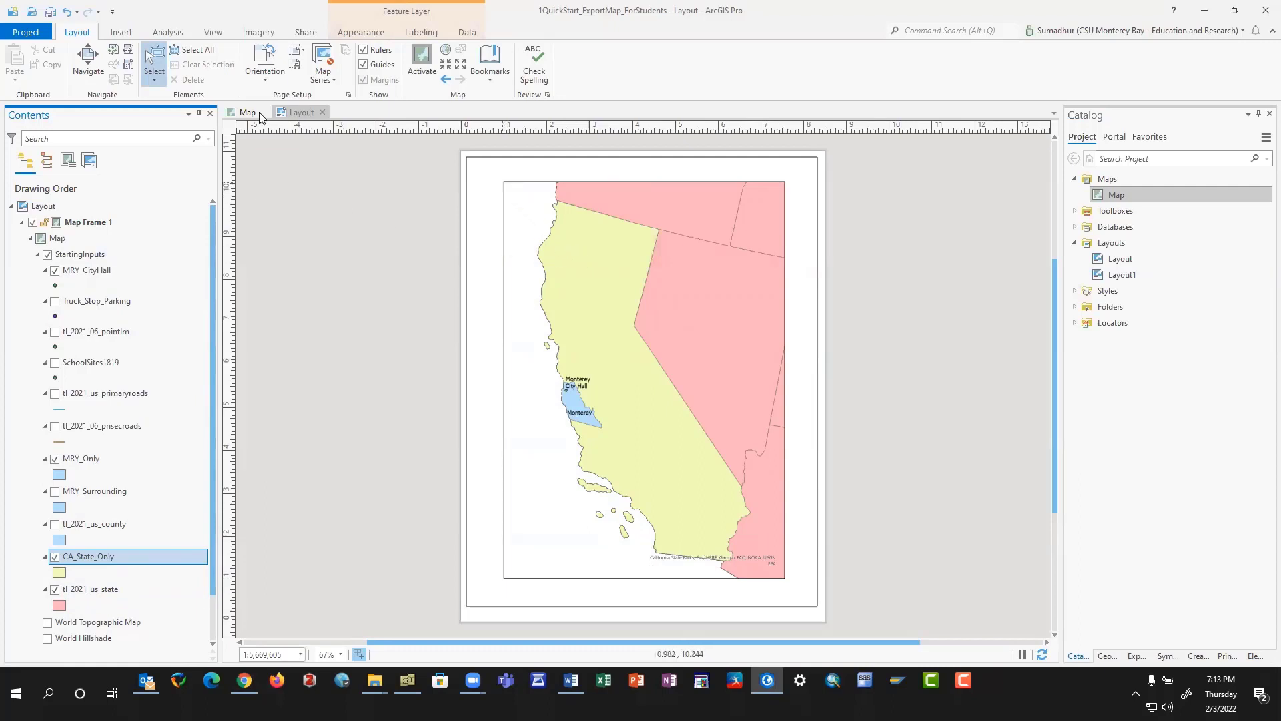
Expand the populated map frame to the empty frame's edges, with its top edge lowered about half an inch to leave a strip above the map.
left_click(525, 185)
left_click_drag(505, 182, 466, 157)
left_click_drag(784, 578, 817, 604)
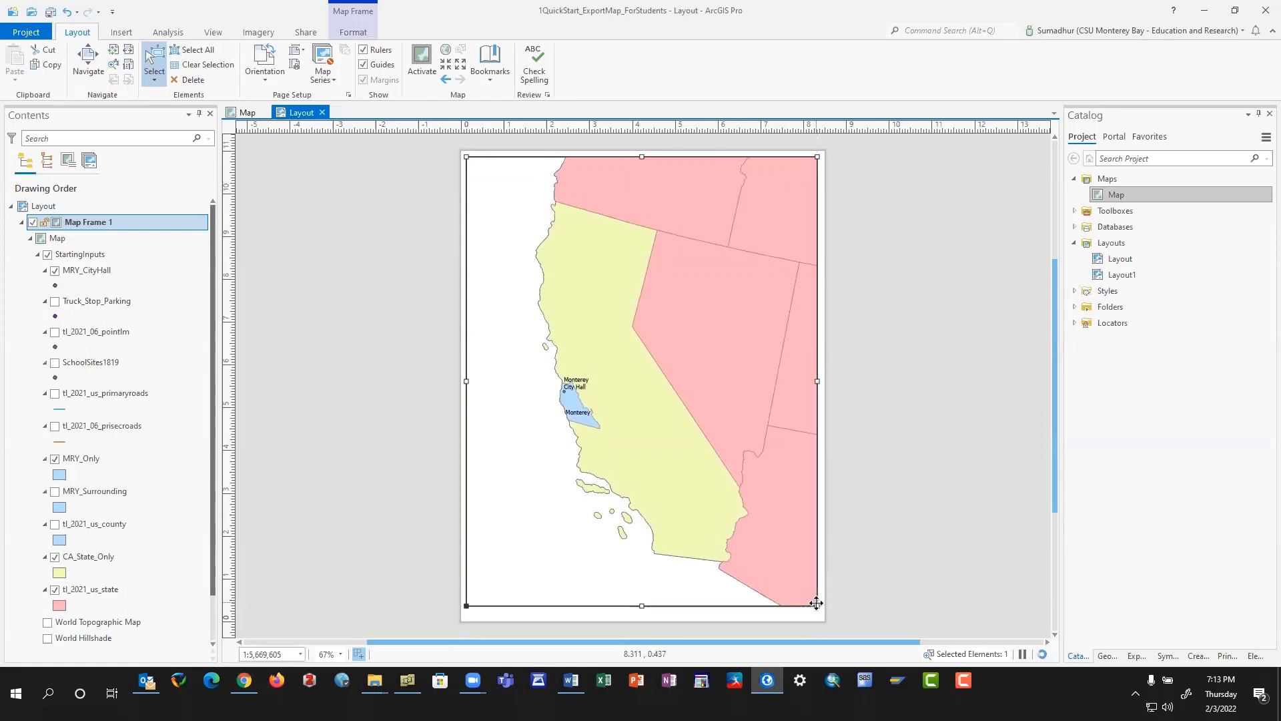
left_click_drag(644, 157, 643, 177)
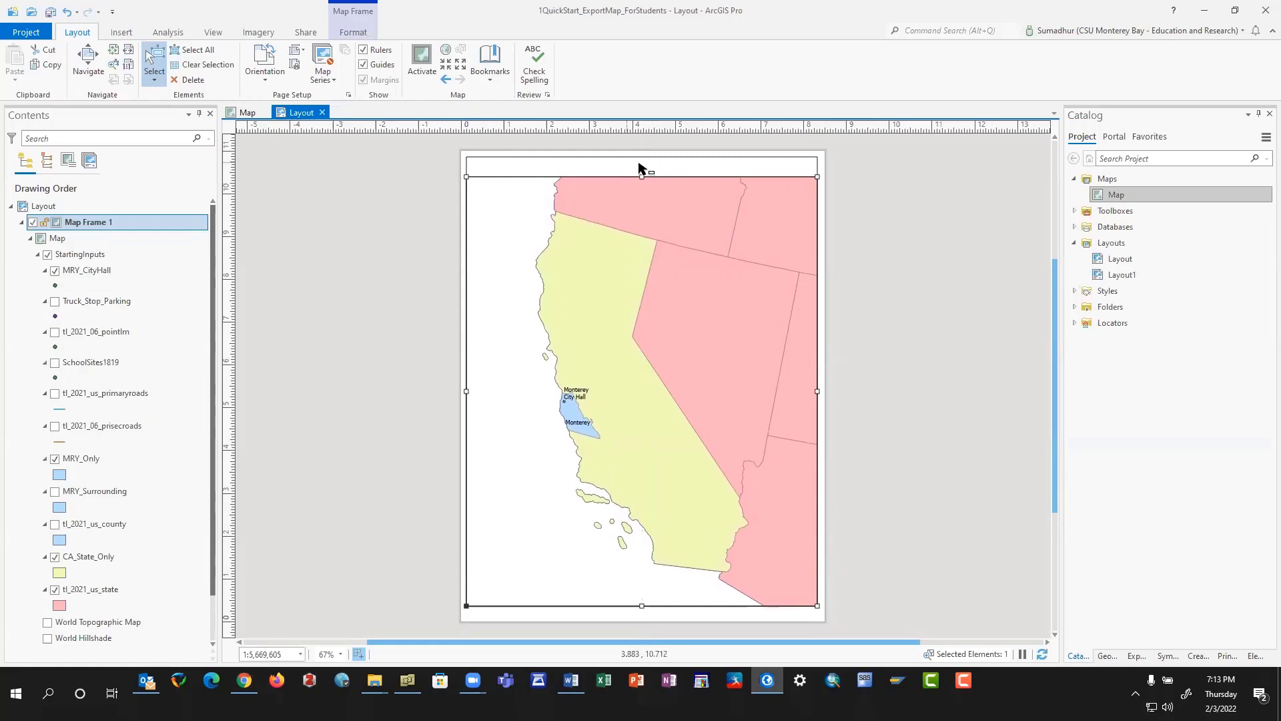
left_click(640, 163)
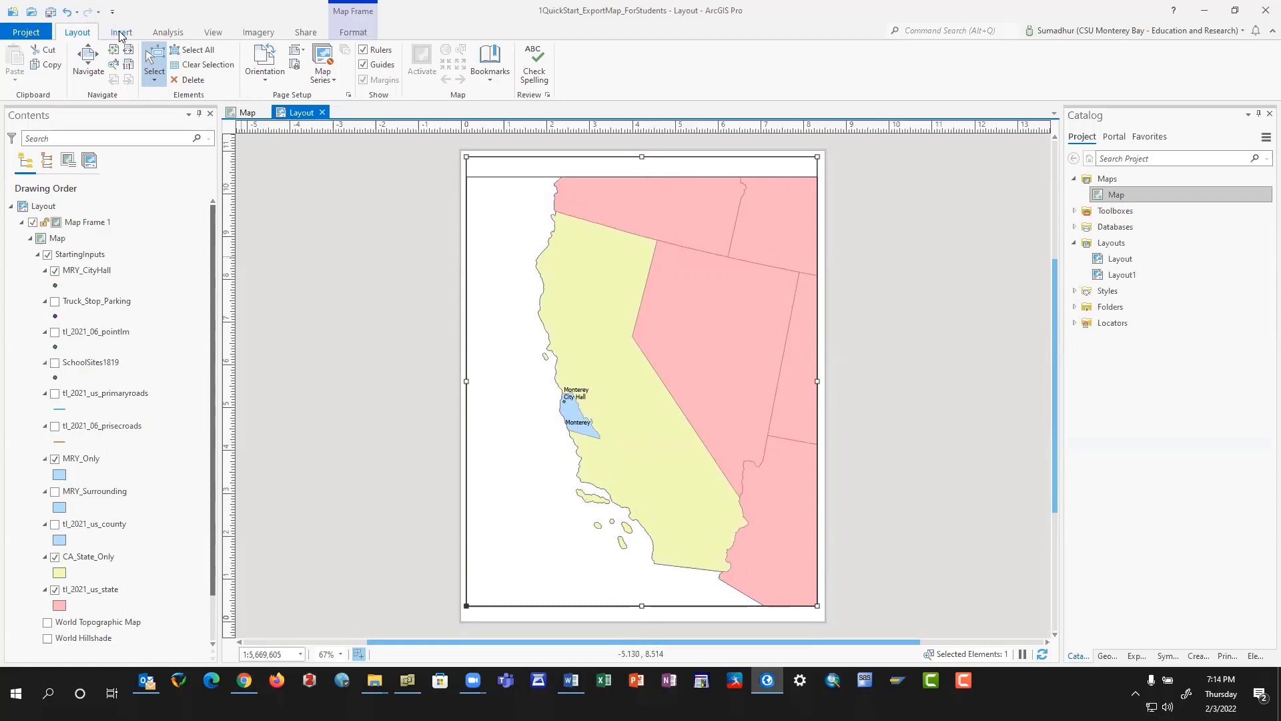
Add a four-point compass north arrow about 1 inch wide in the map's upper-left corner and open its properties.
left_click(122, 34)
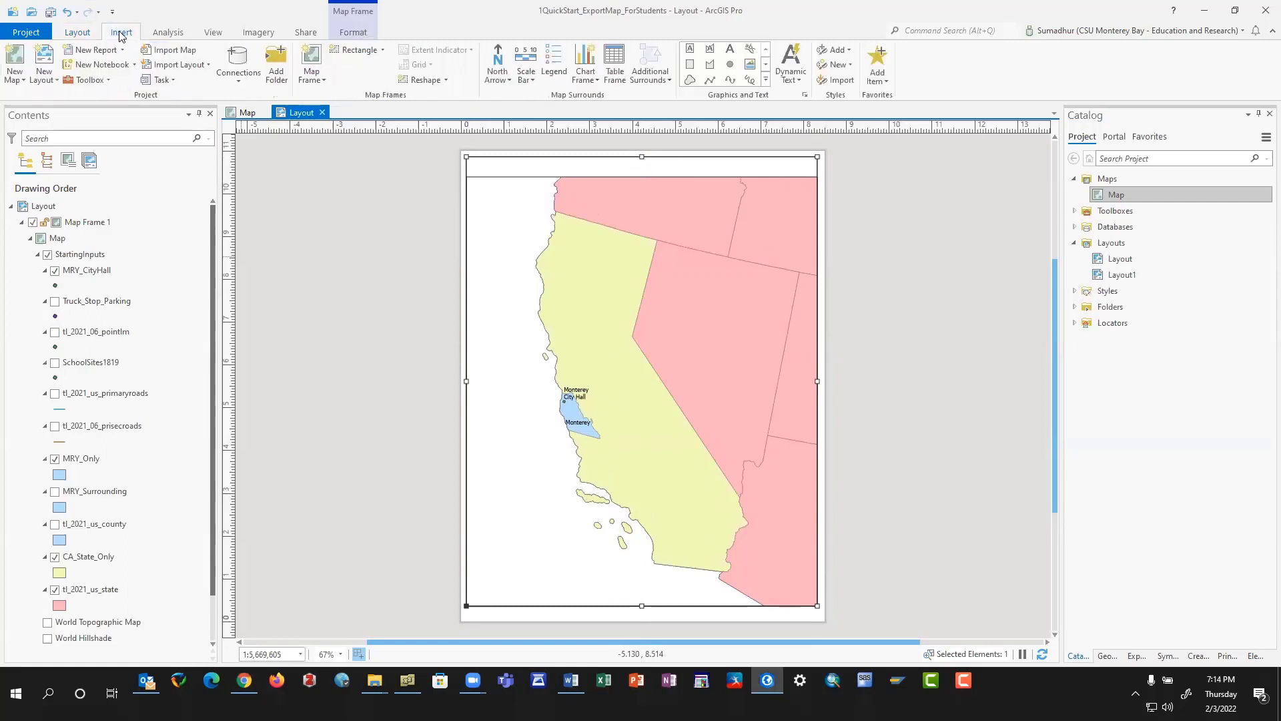
left_click(509, 72)
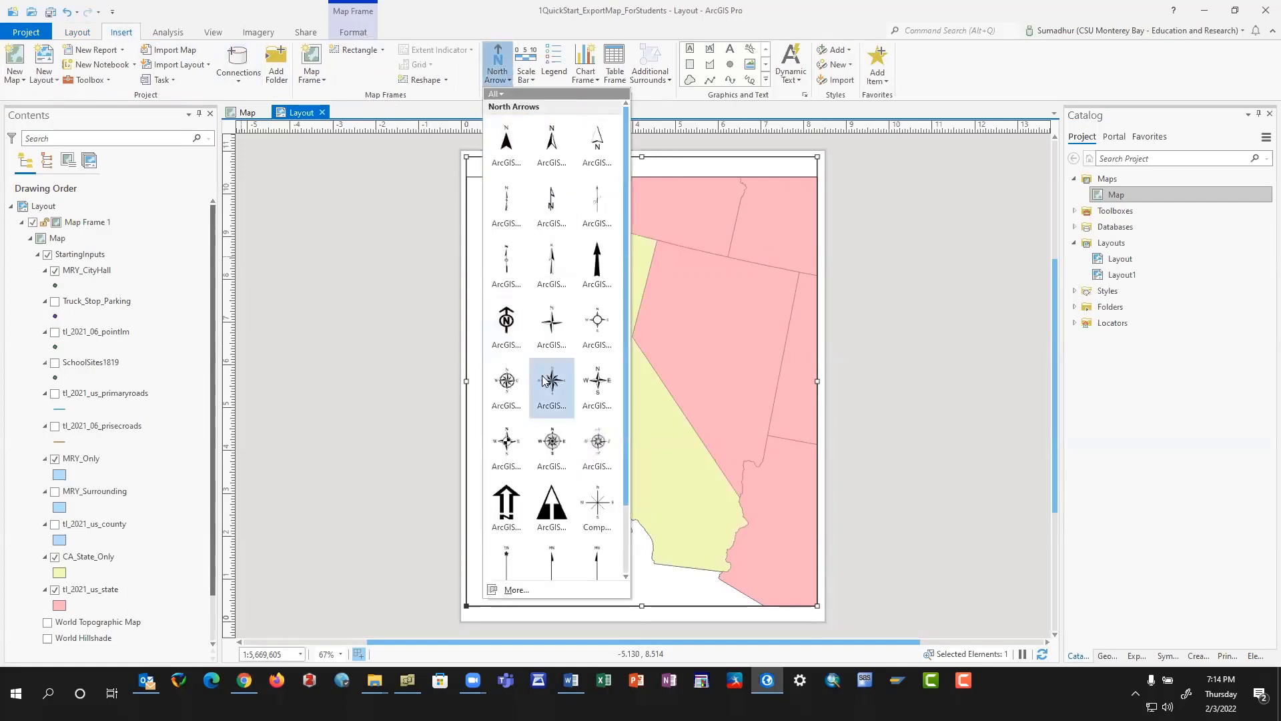
left_click(597, 386)
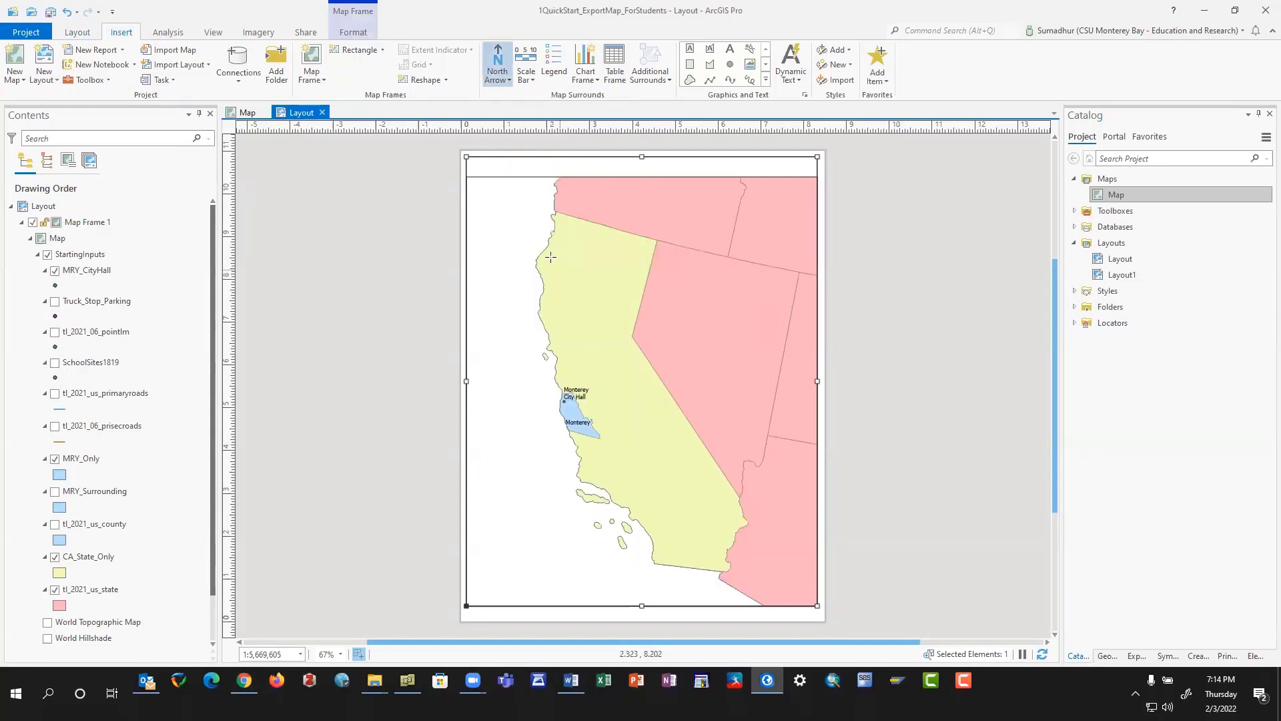
left_click_drag(473, 185, 517, 229)
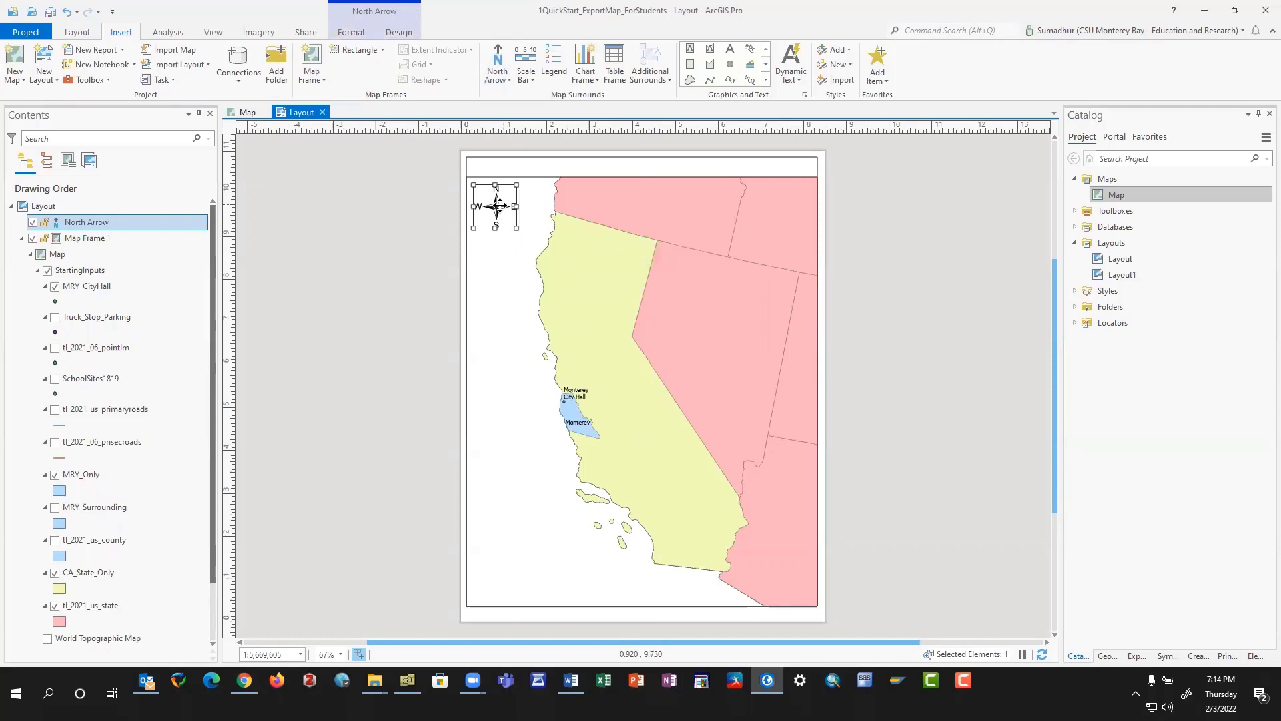
right_click(499, 205)
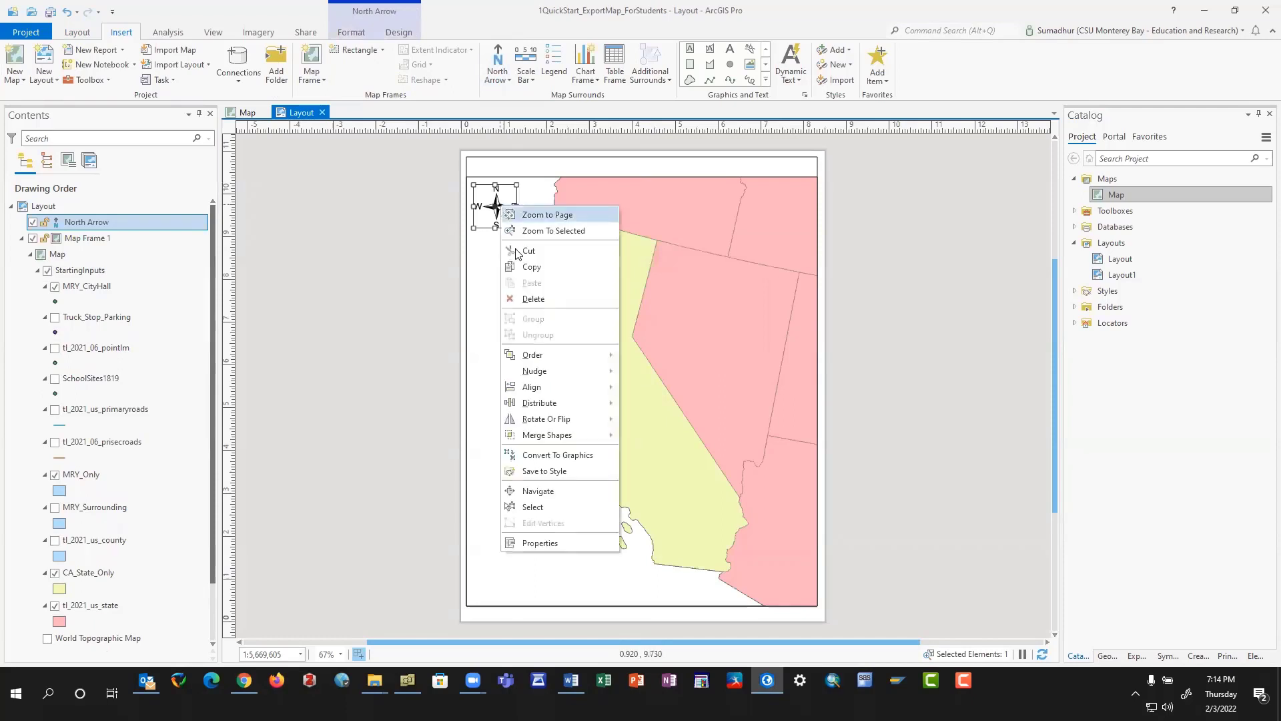
left_click(551, 542)
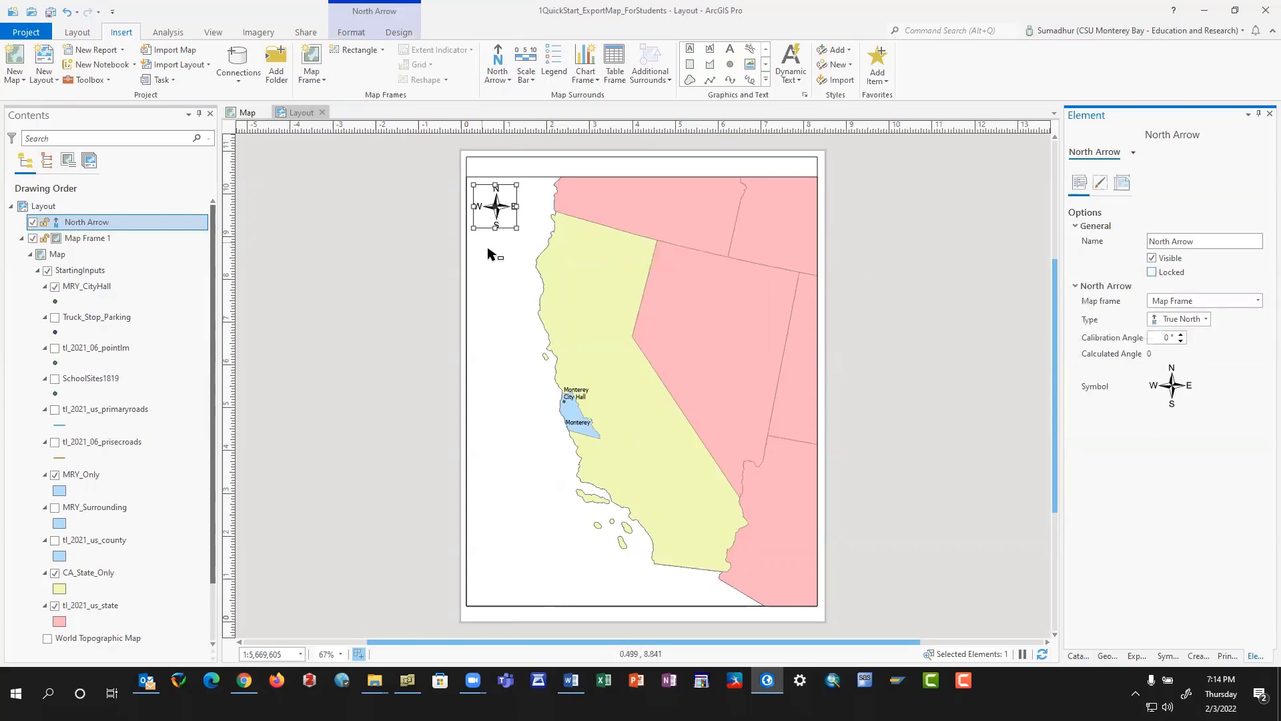
Add an imperial Scale Line 2 scale bar in miles at the map's lower-left corner.
left_click(527, 78)
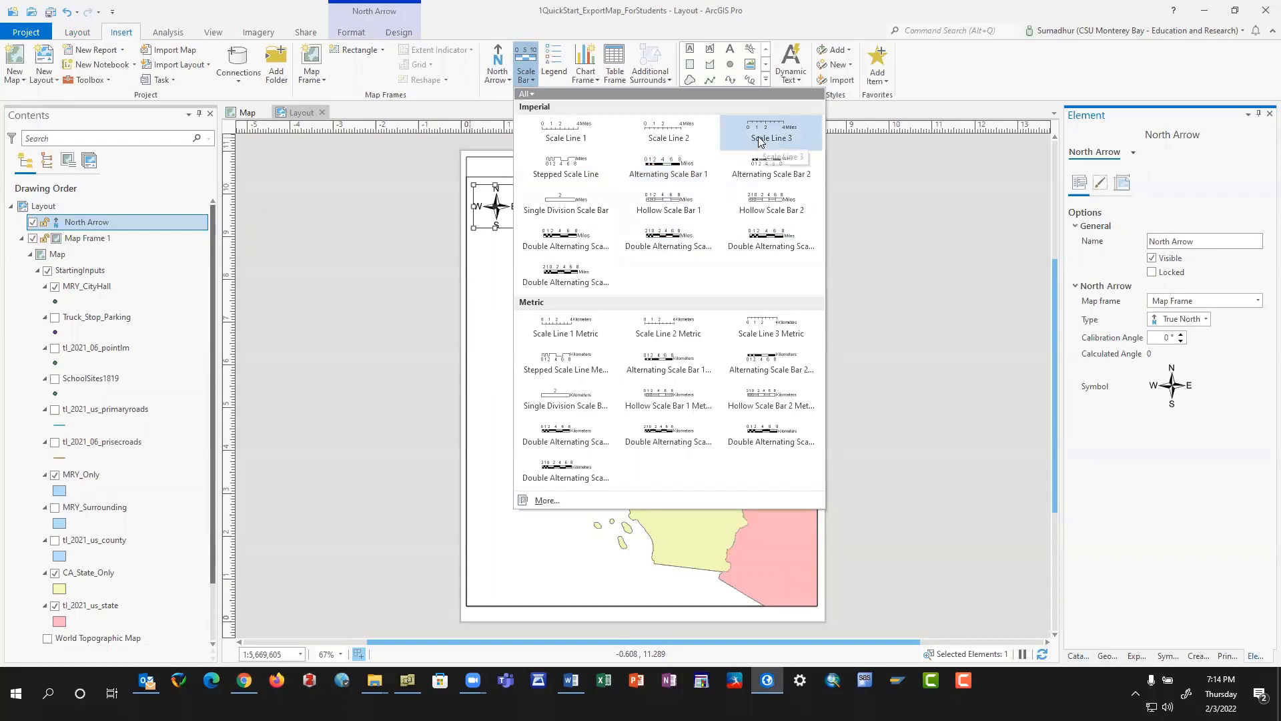
left_click(696, 136)
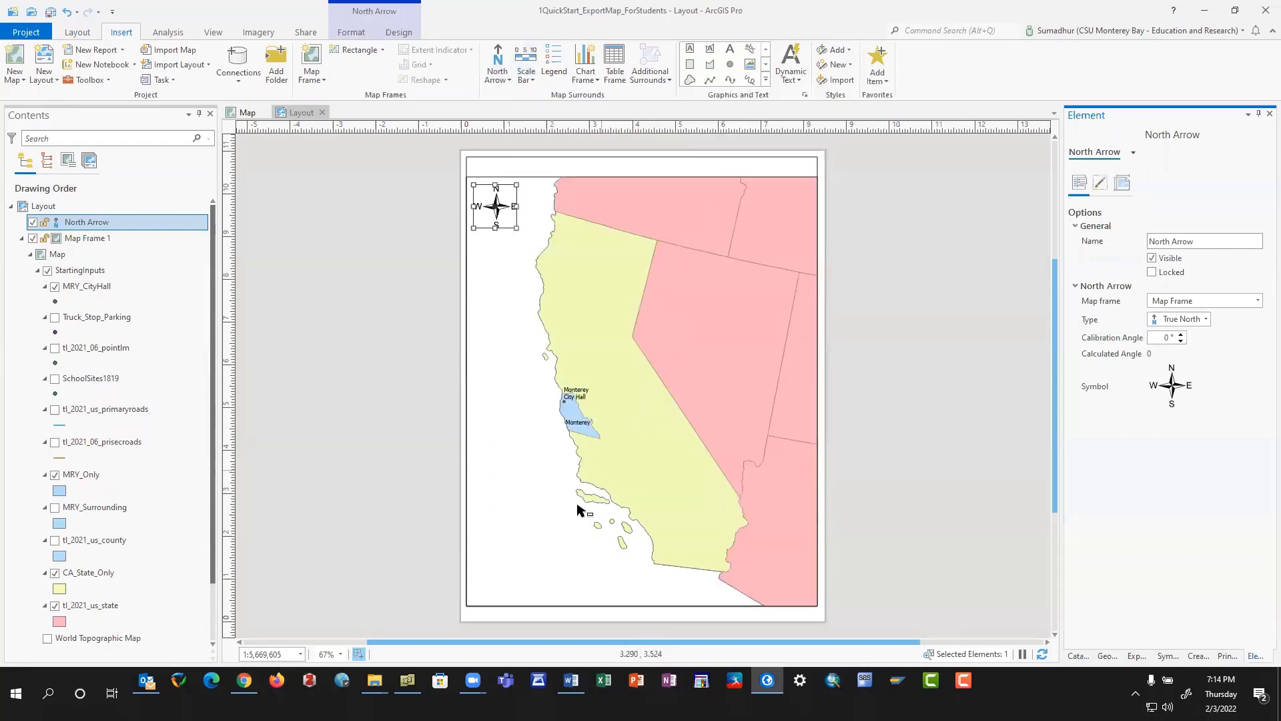
left_click_drag(485, 569, 552, 593)
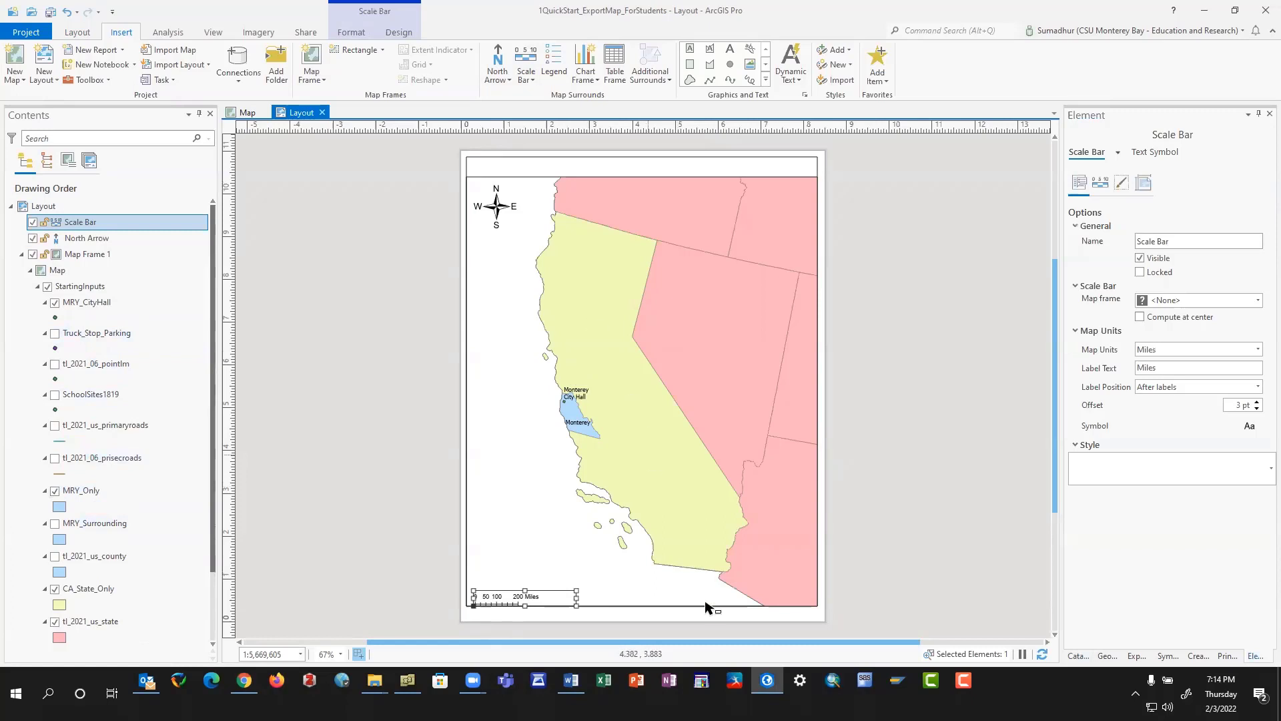
Turn on labels for the CA_State_Only layer and select the populated map frame.
right_click(79, 589)
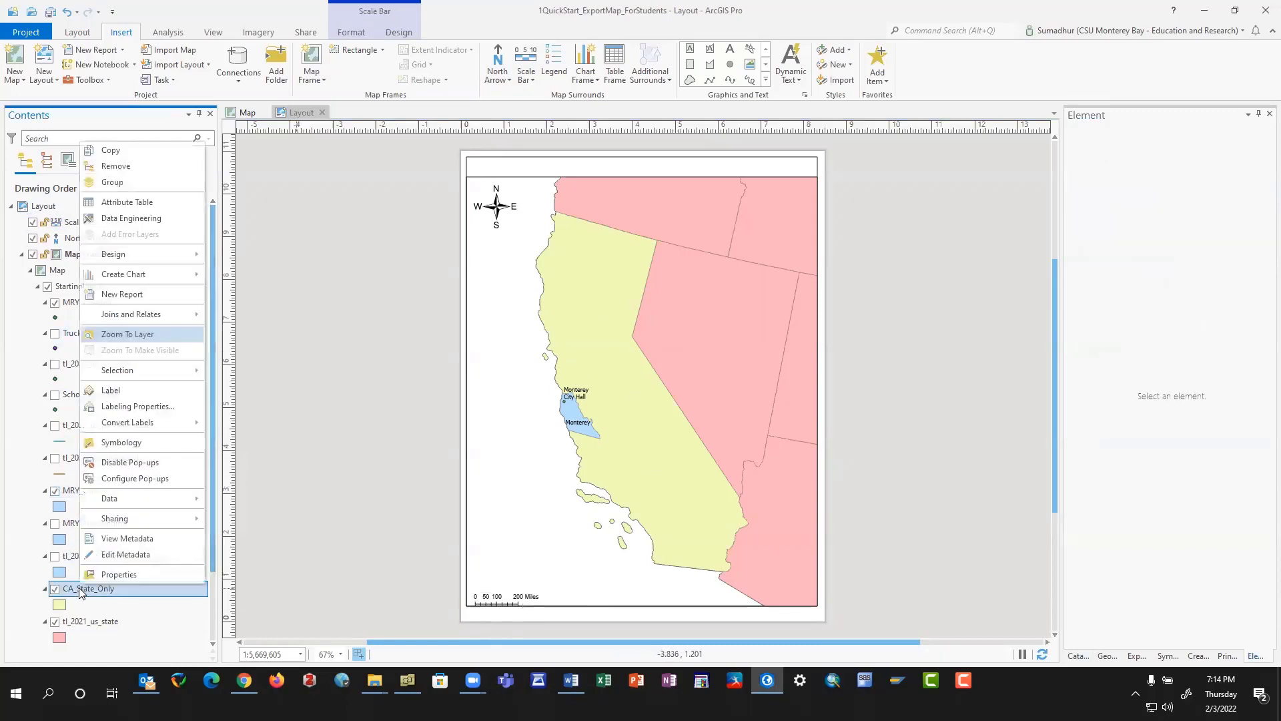
left_click(132, 390)
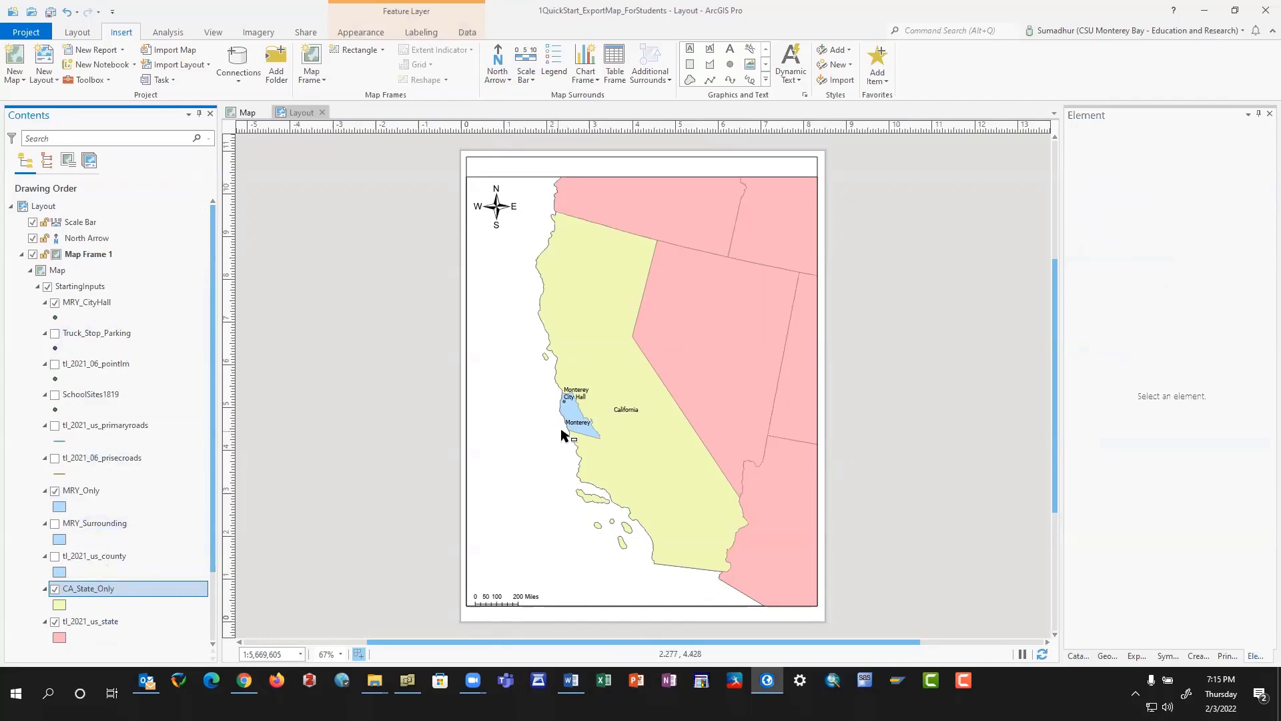
left_click(619, 414)
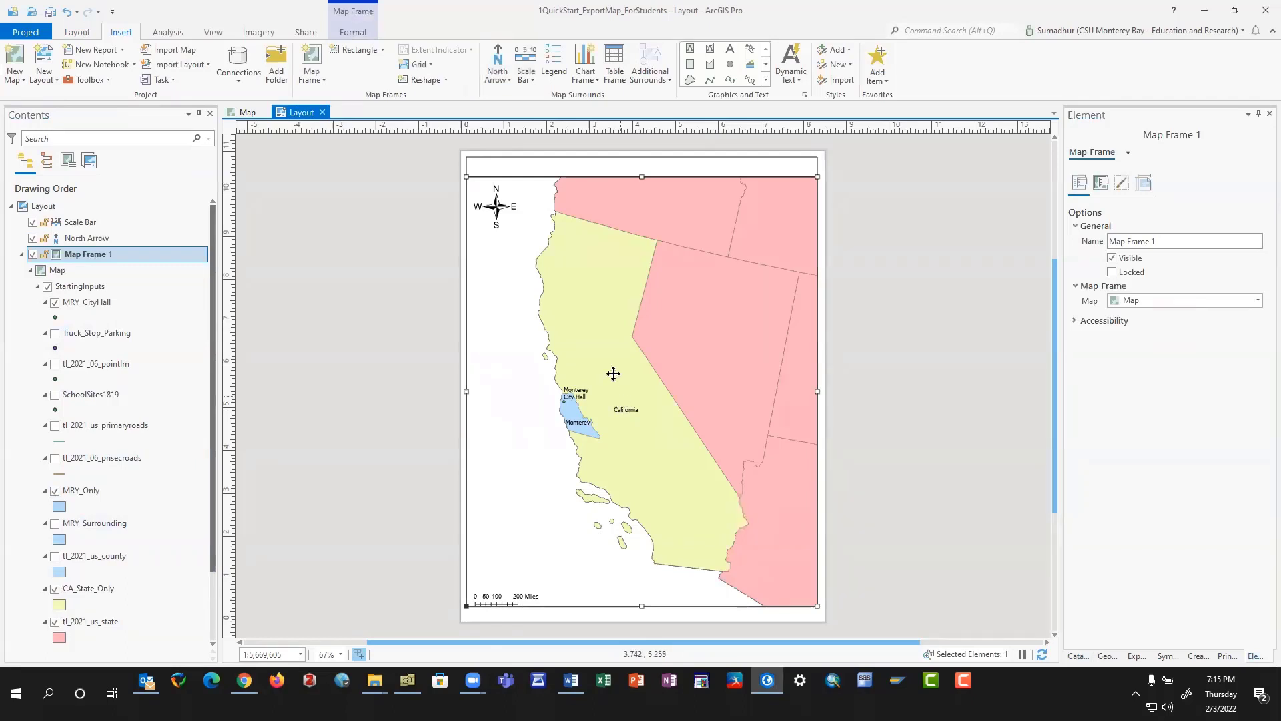
Label the states in the tl_2021_us_state layer and turn off the duplicate CA_State_Only labels.
right_click(80, 622)
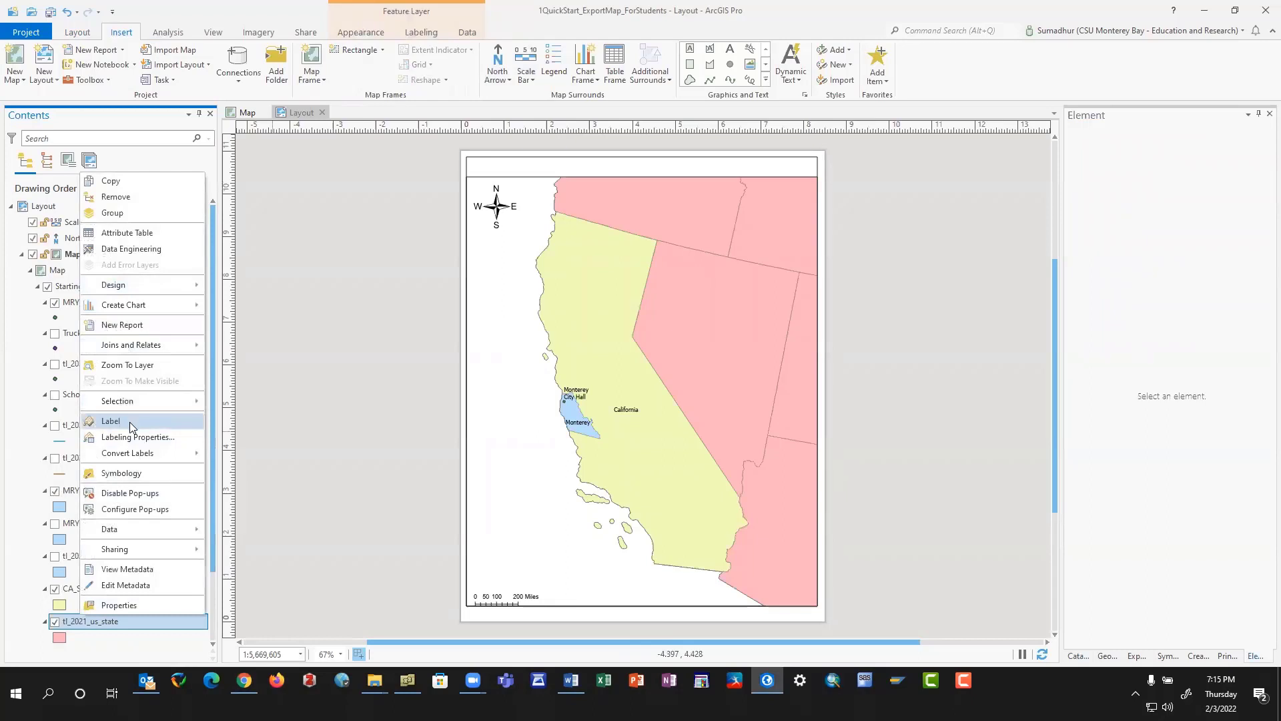
left_click(131, 425)
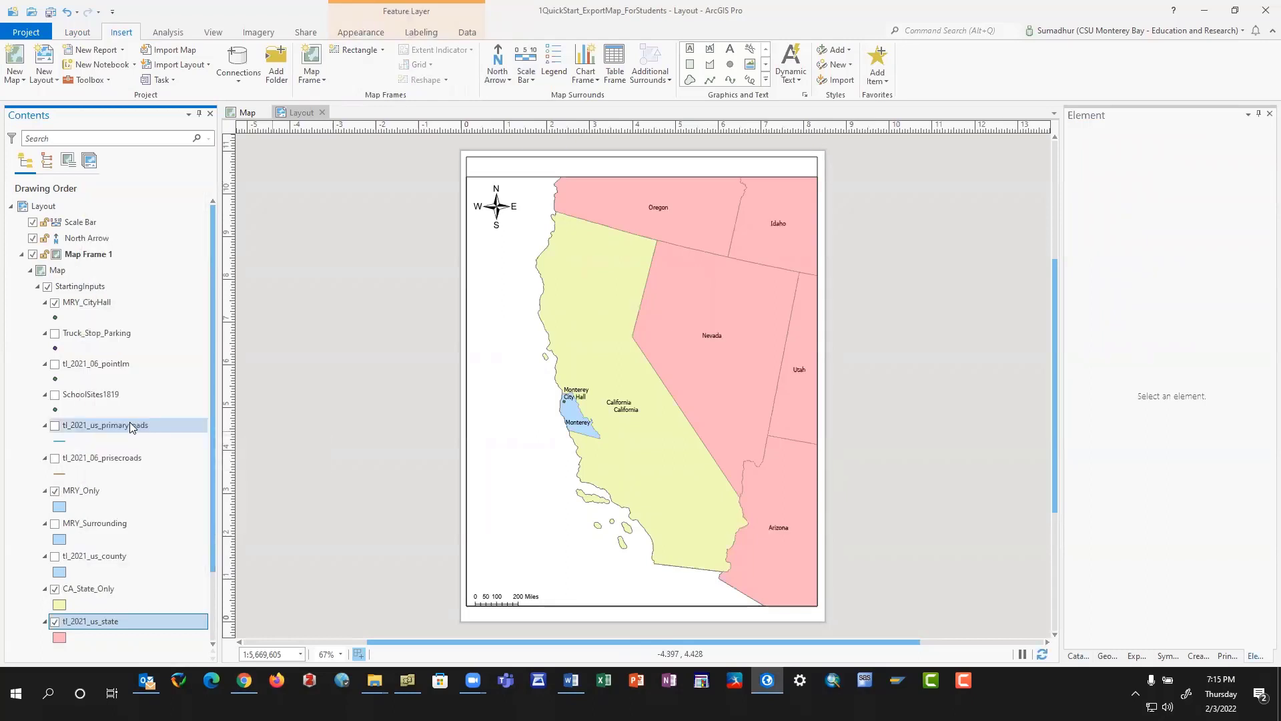
right_click(81, 588)
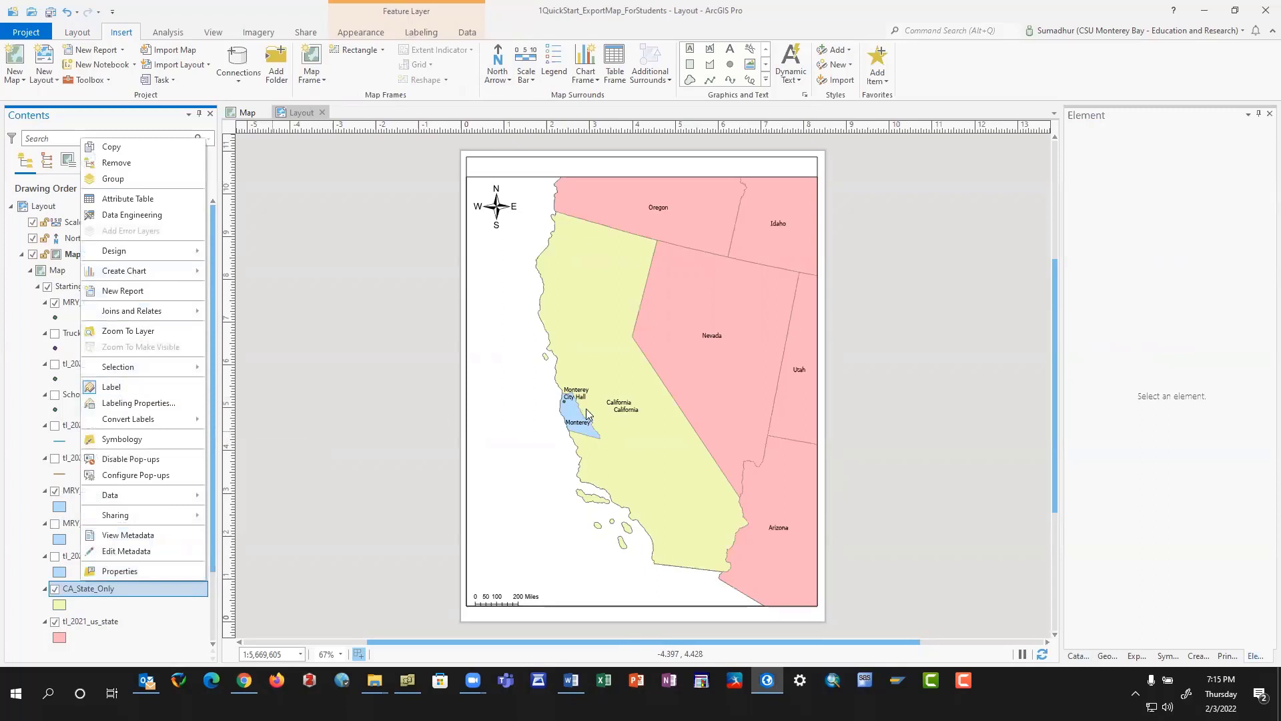
left_click(138, 388)
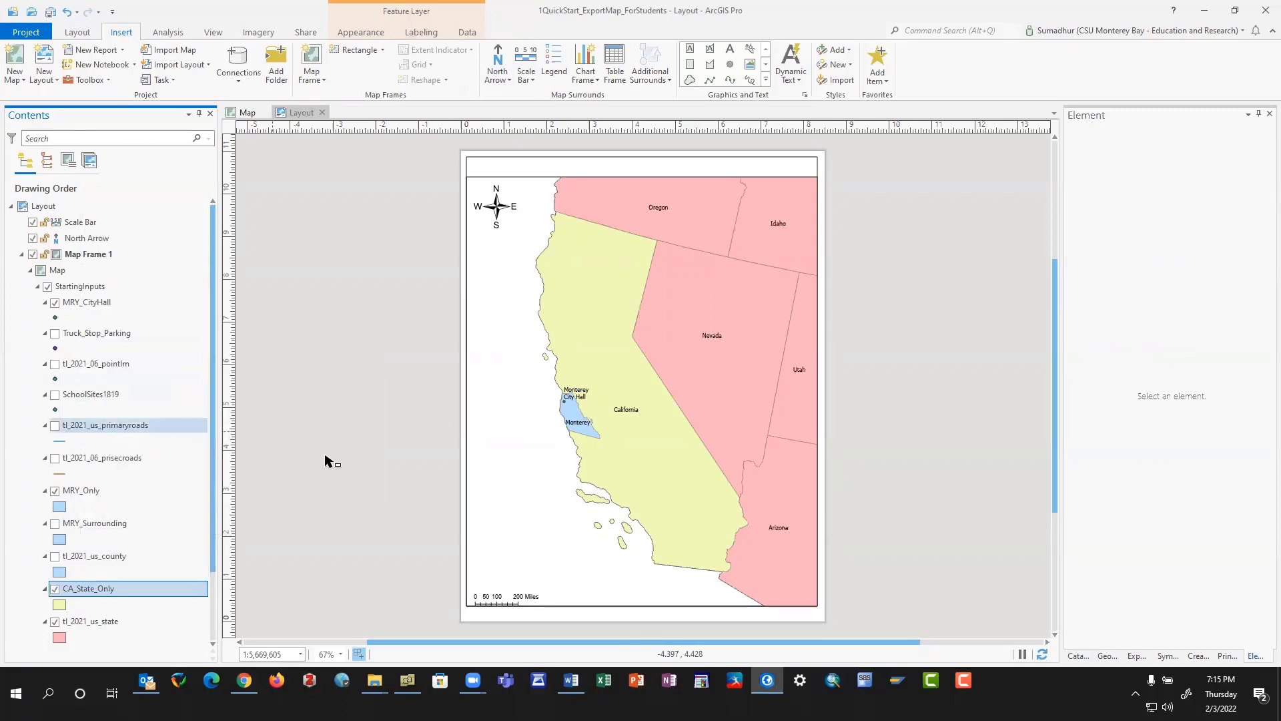
Examine the CA_State_Only layer's properties from metadata, source and elevation through to its display field options.
right_click(94, 594)
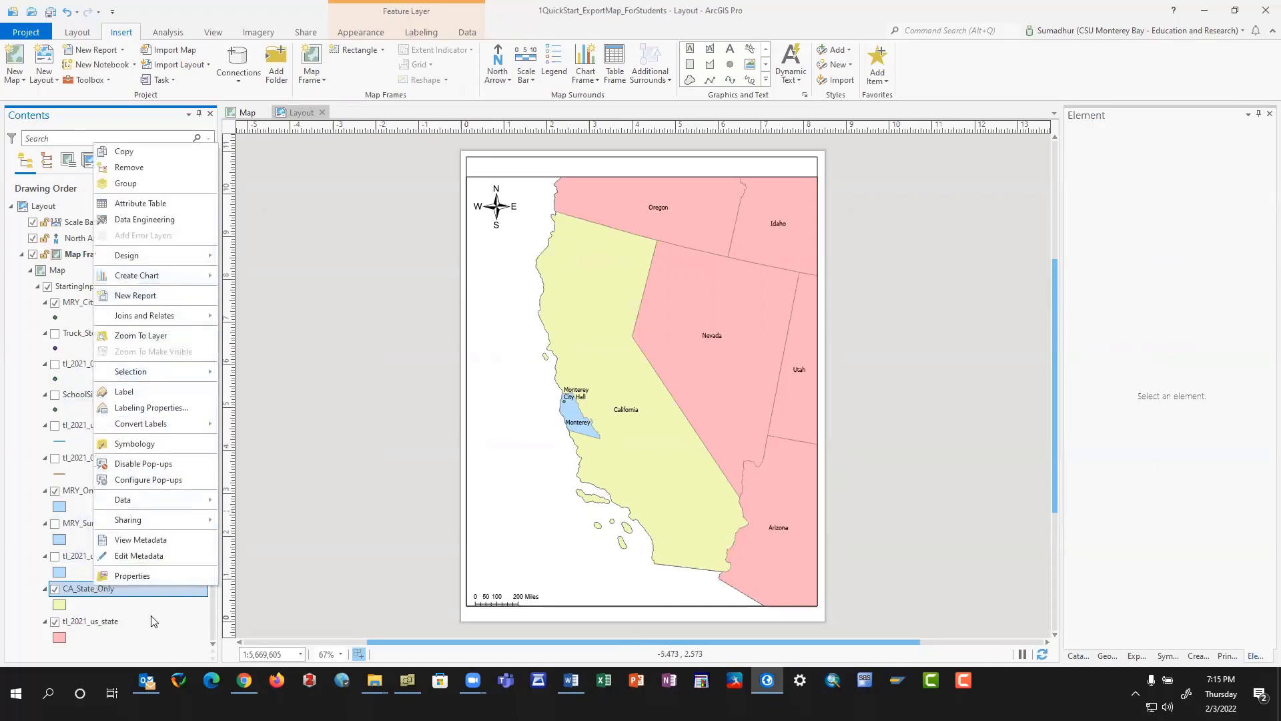
left_click(149, 578)
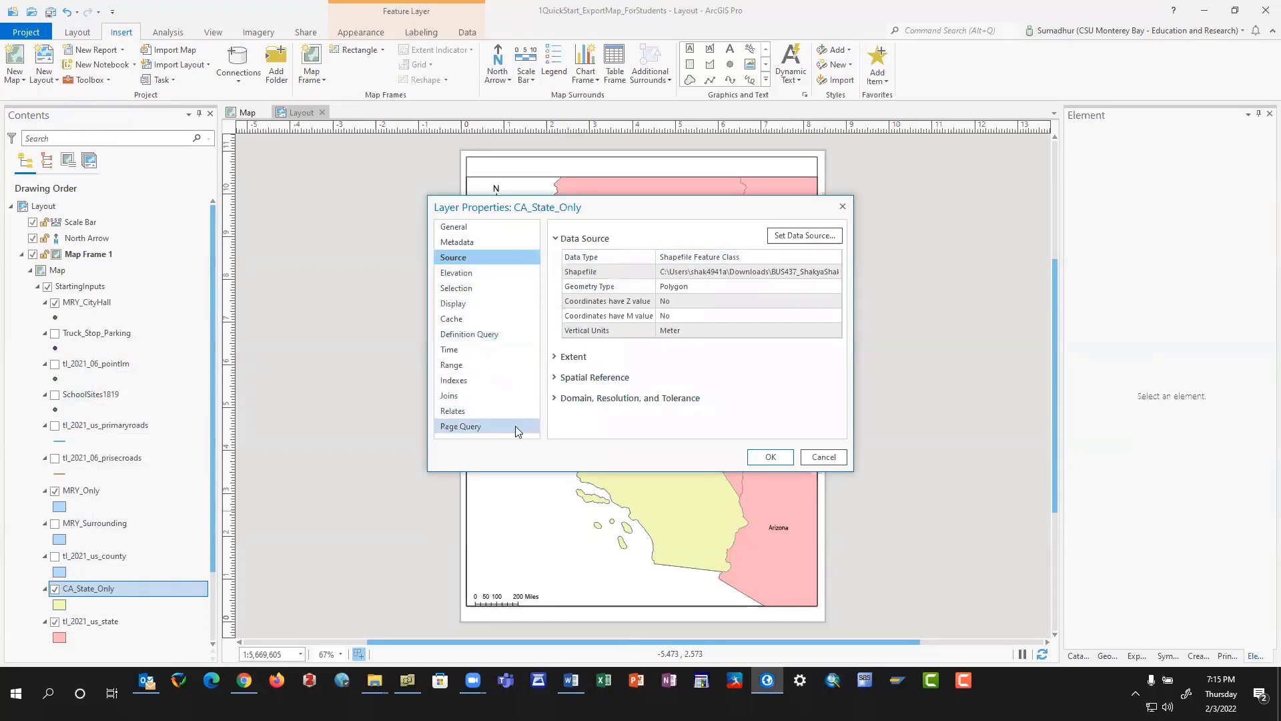
left_click(468, 230)
left_click(472, 243)
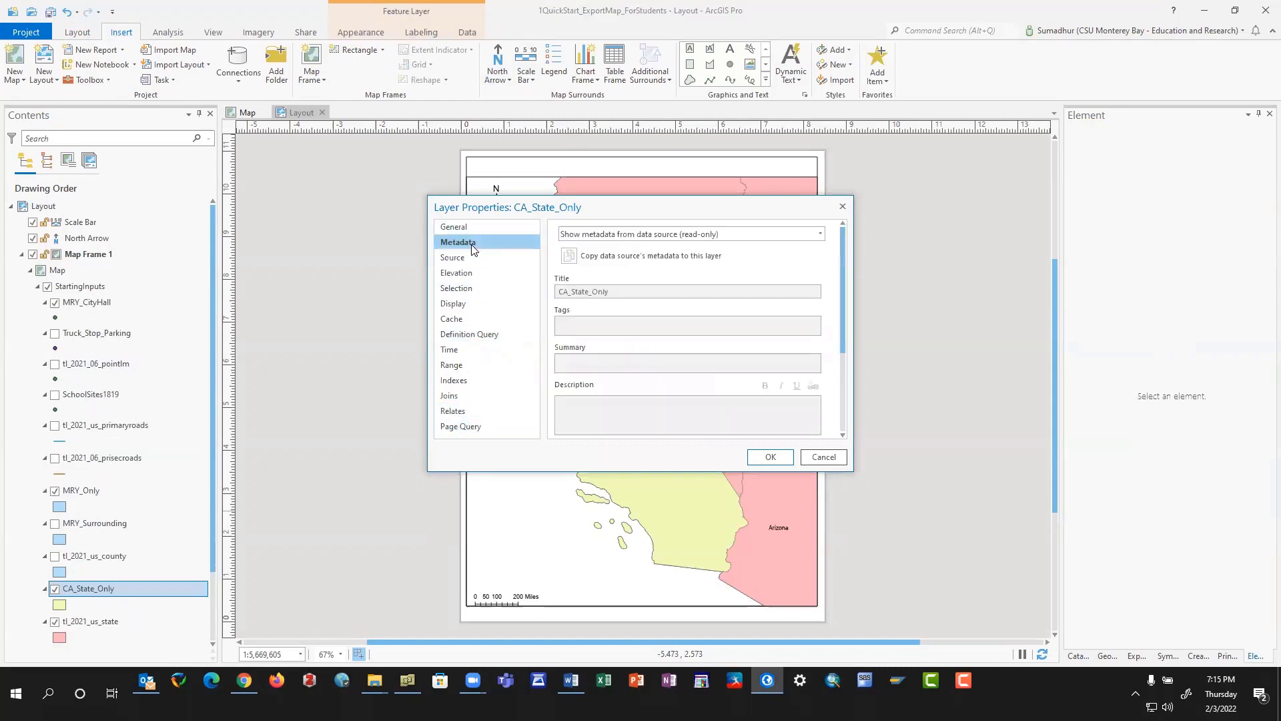
left_click(472, 258)
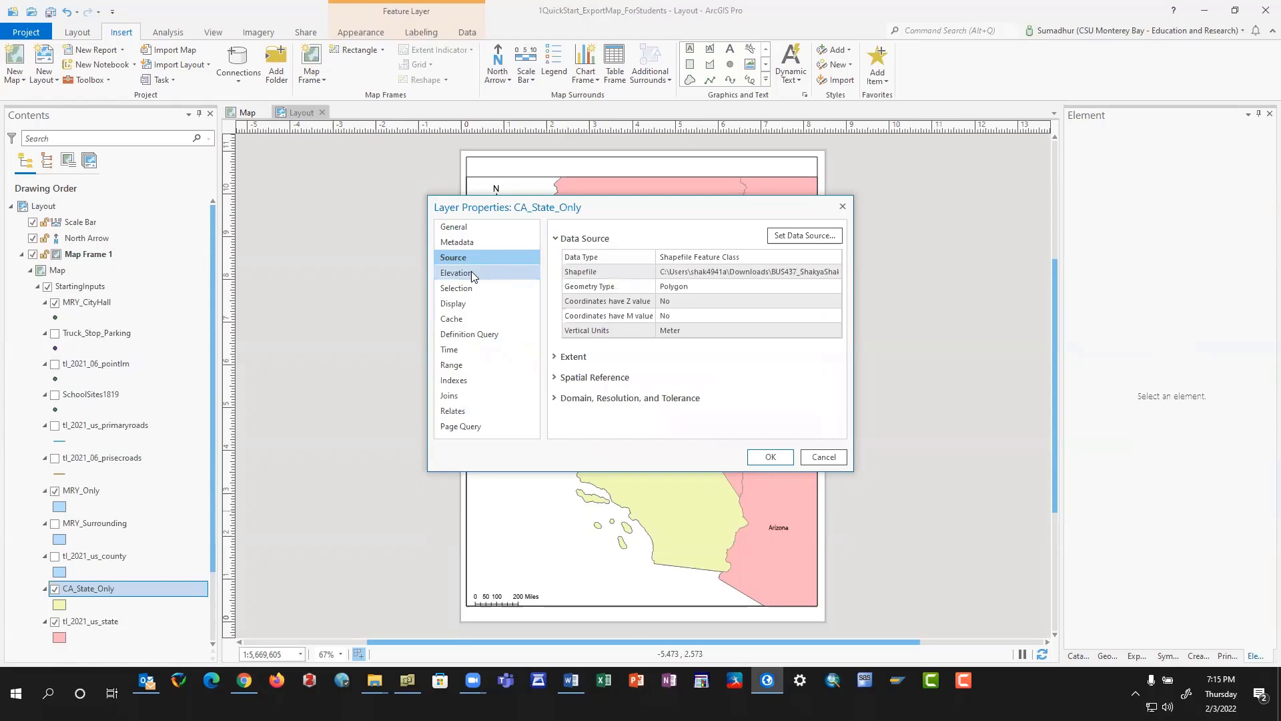
left_click(471, 272)
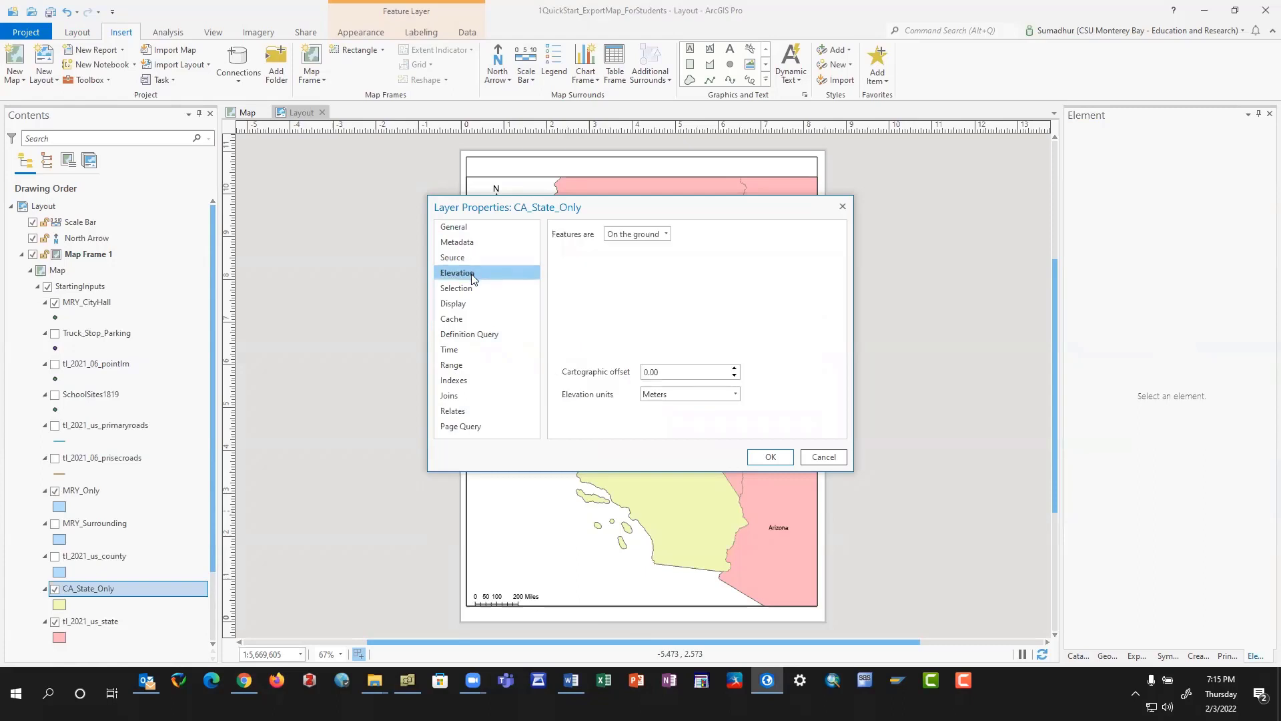
left_click(471, 288)
left_click(475, 304)
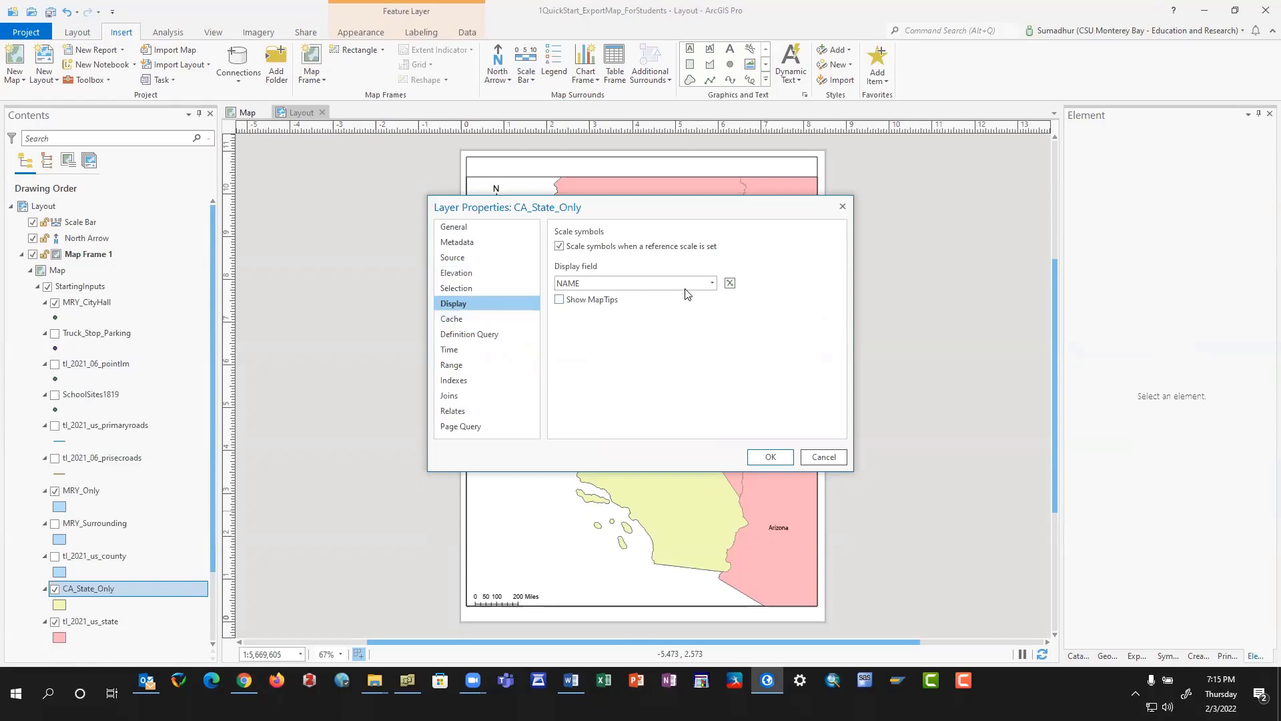
left_click(712, 284)
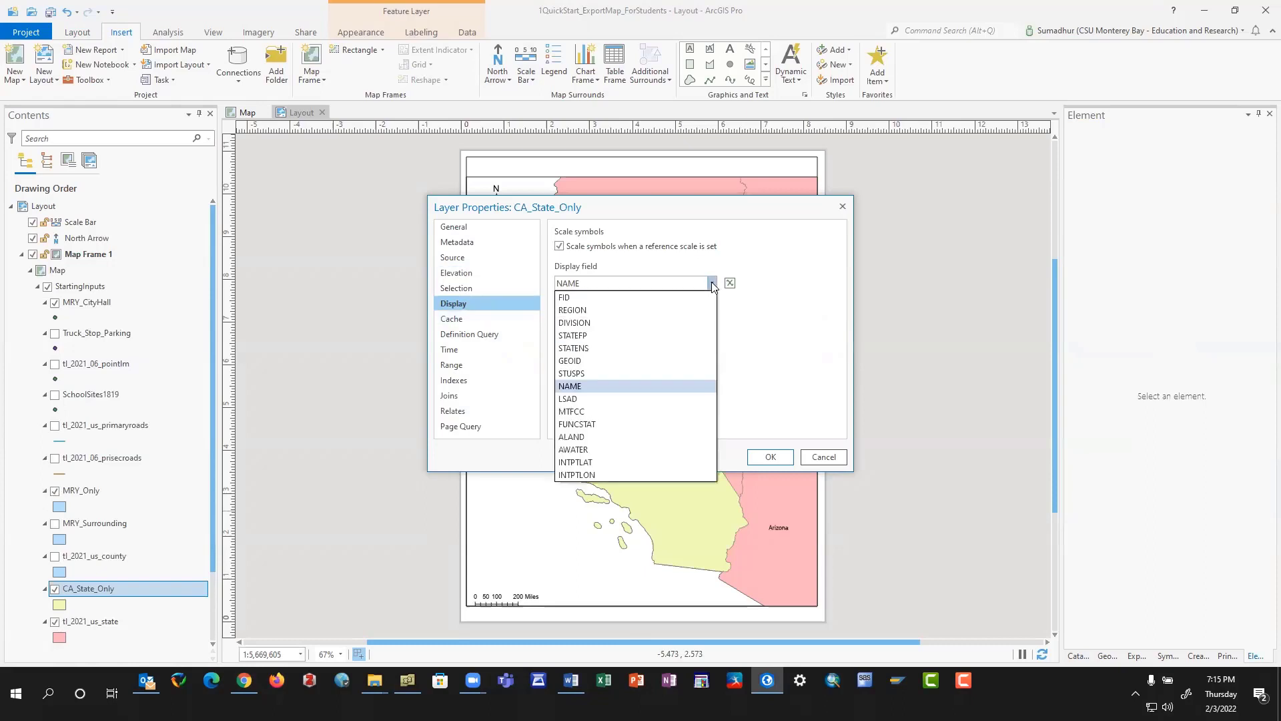
left_click(796, 349)
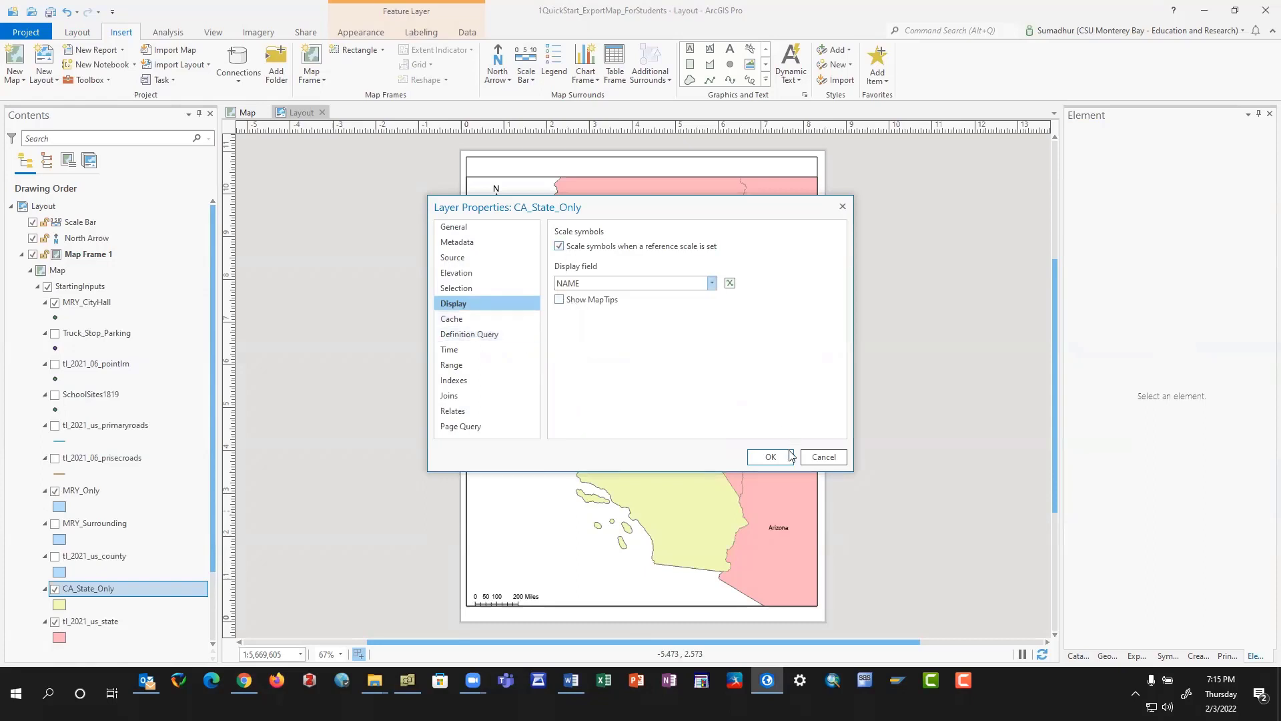
left_click(770, 456)
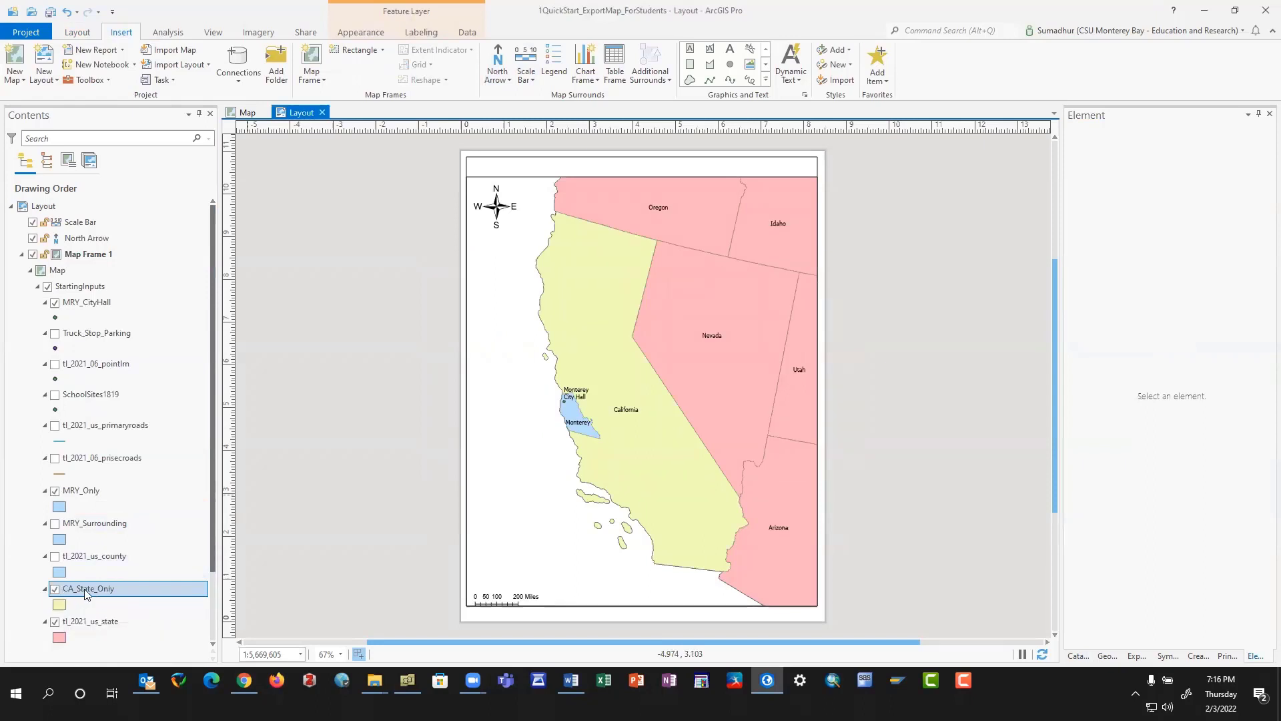
Set the label text size of the CA_State_Only layer to 14 pt in its labeling properties.
right_click(85, 593)
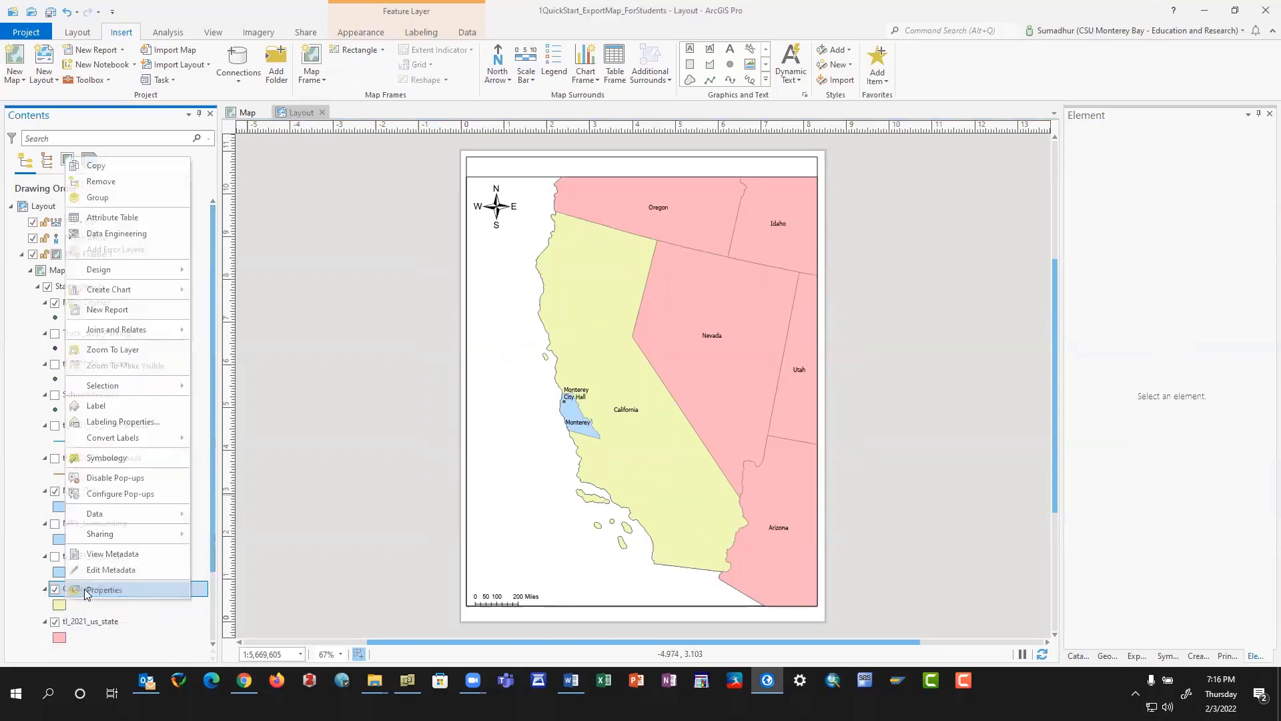
left_click(120, 422)
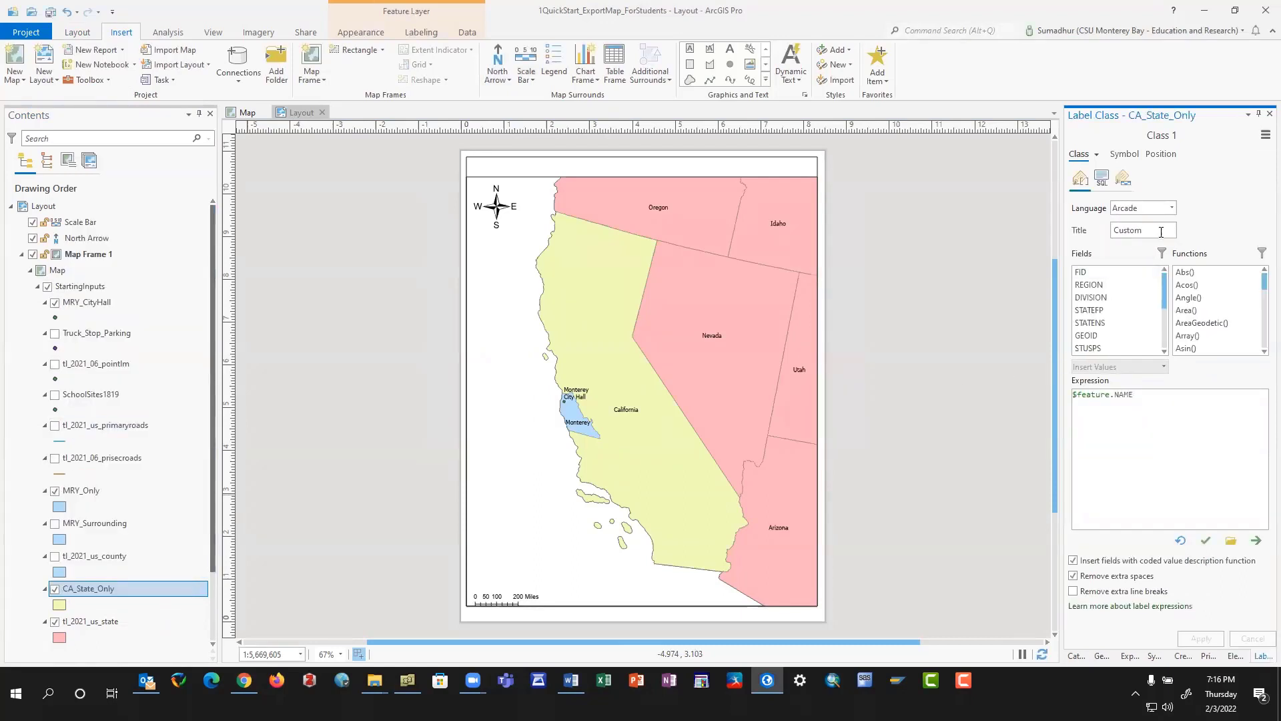
left_click(1125, 155)
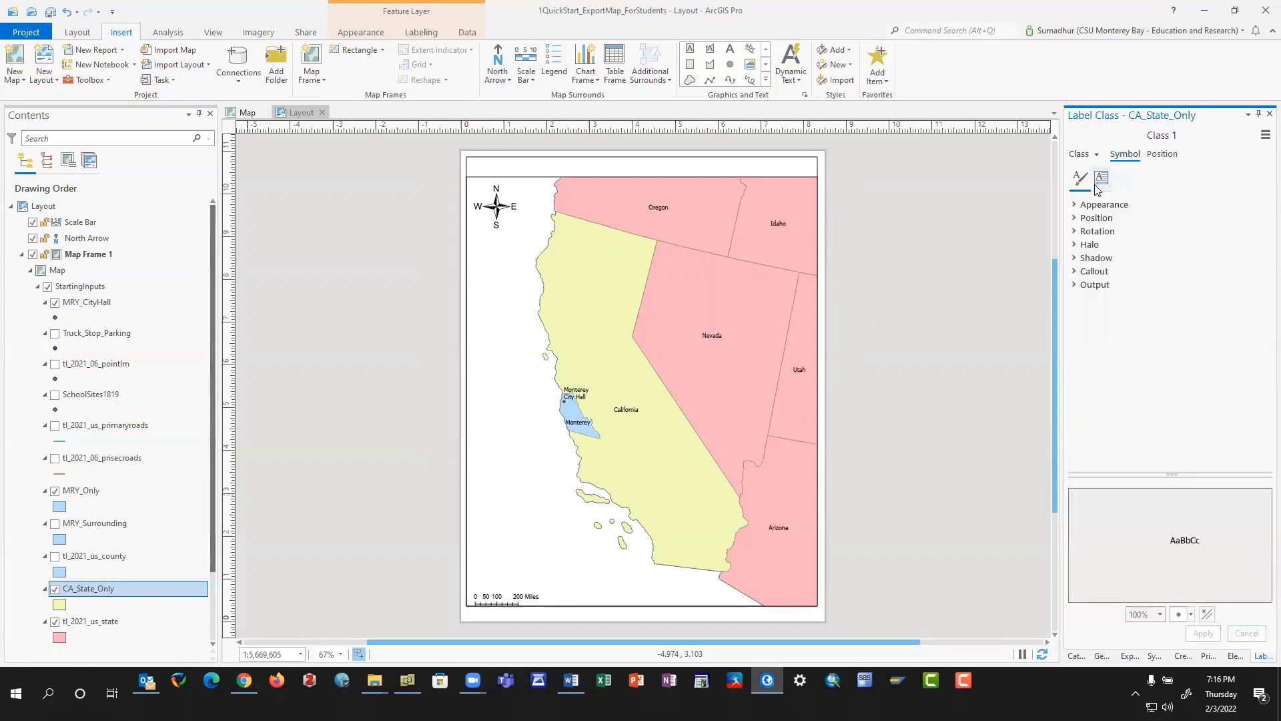
left_click(1077, 206)
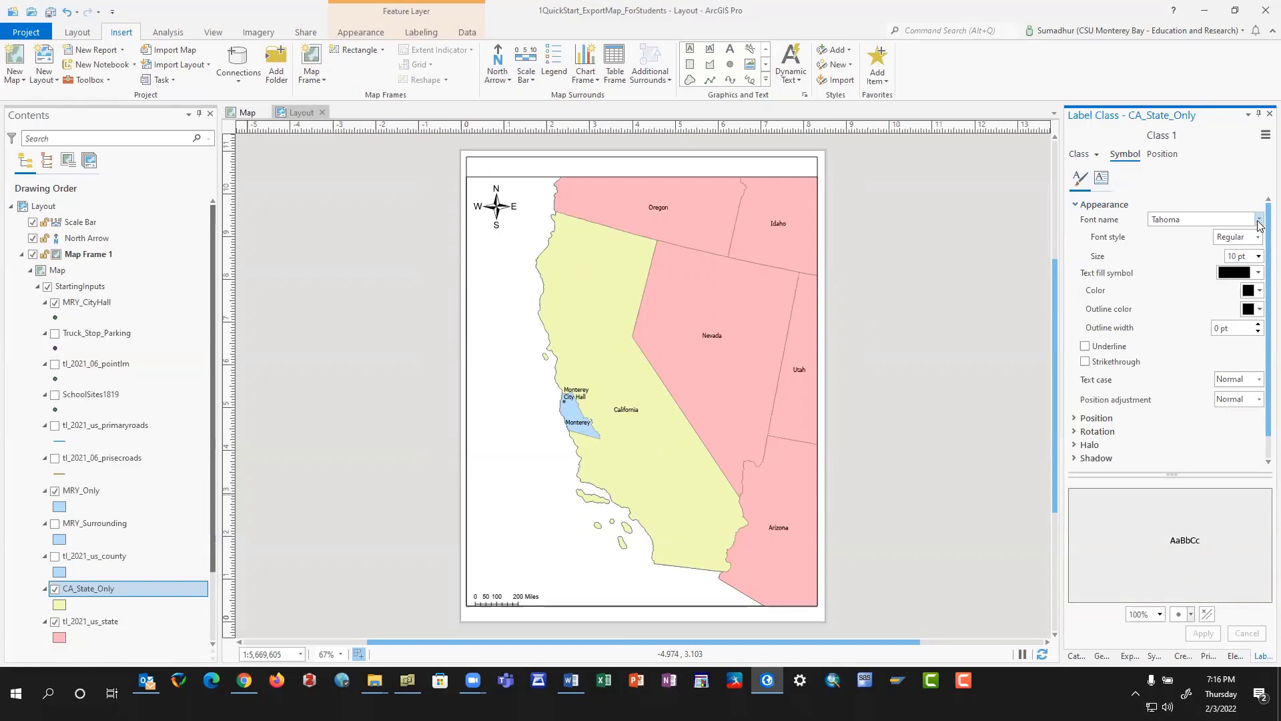
left_click(1258, 256)
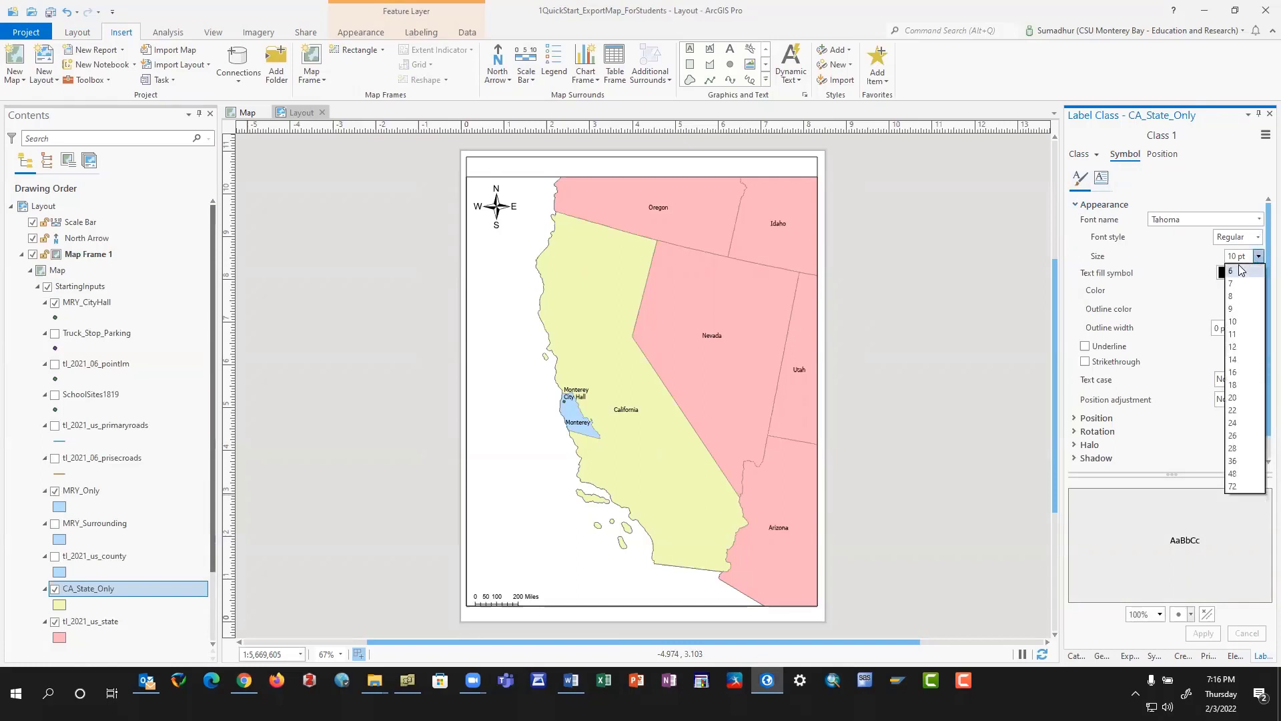
left_click(1241, 360)
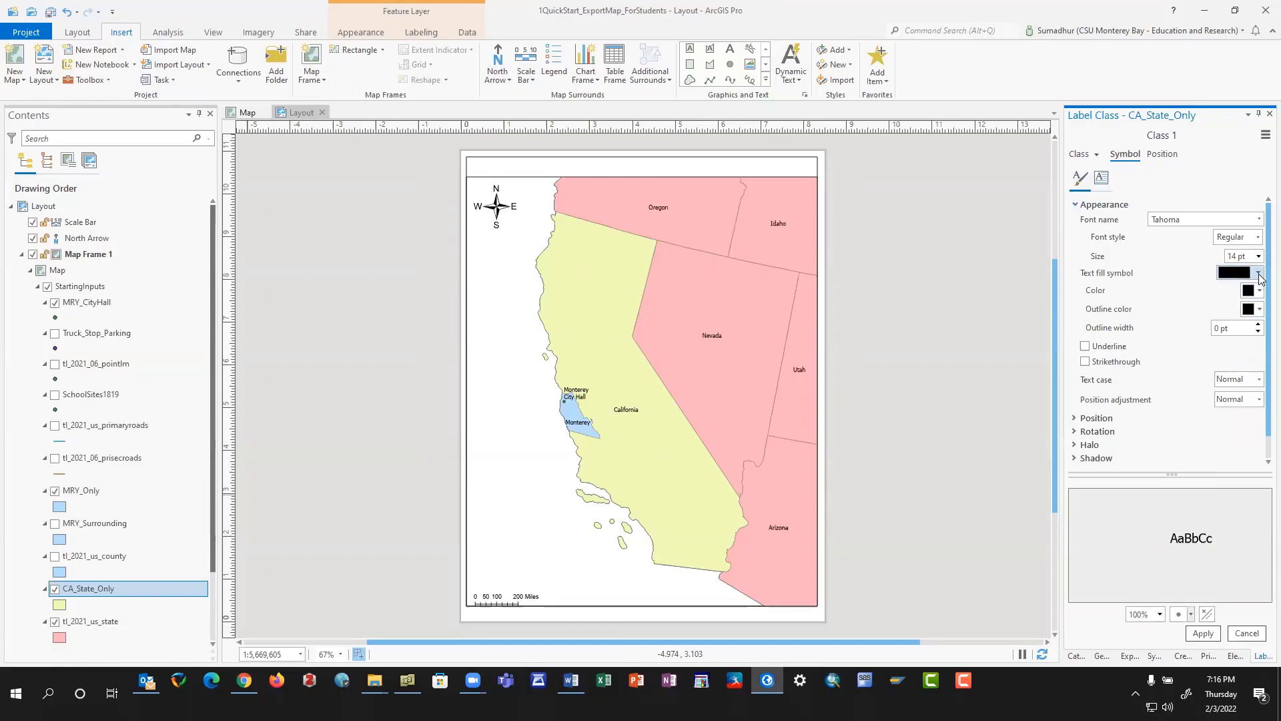
Change the CA_State_Only label text color to medium gray and apply the label symbol changes.
left_click(1258, 275)
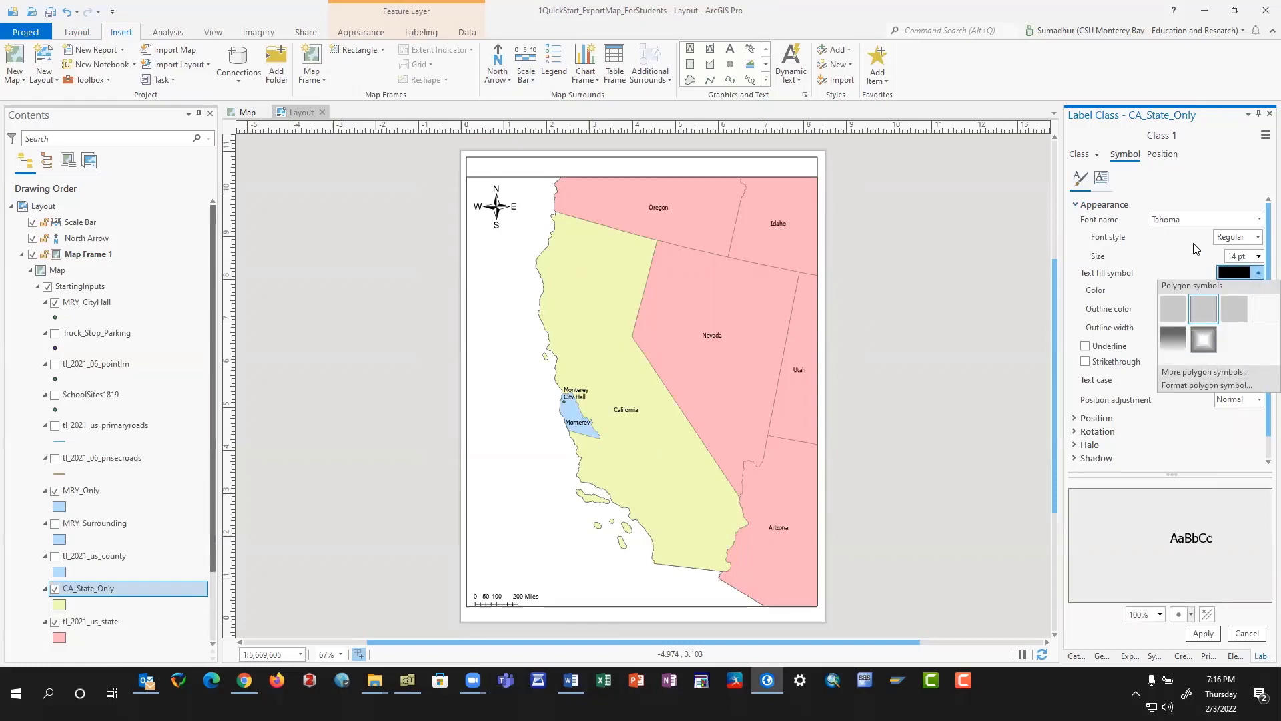
left_click(1195, 248)
left_click(1258, 291)
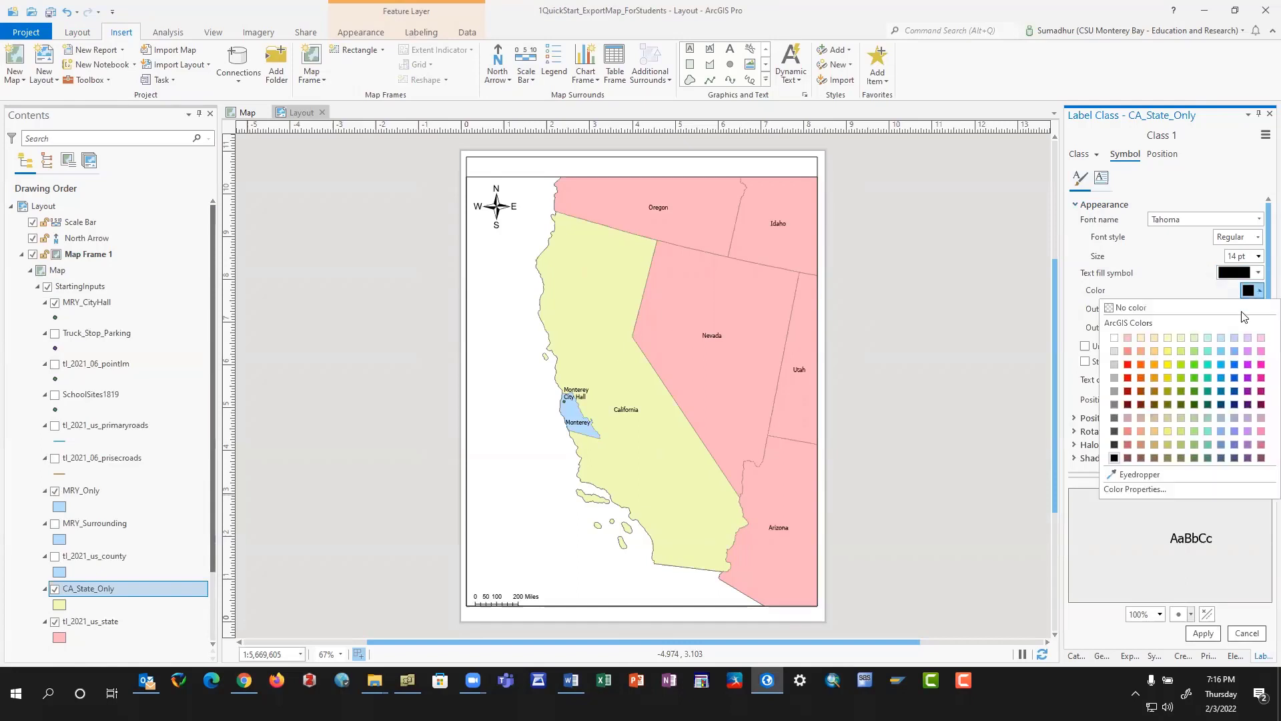
left_click(1115, 417)
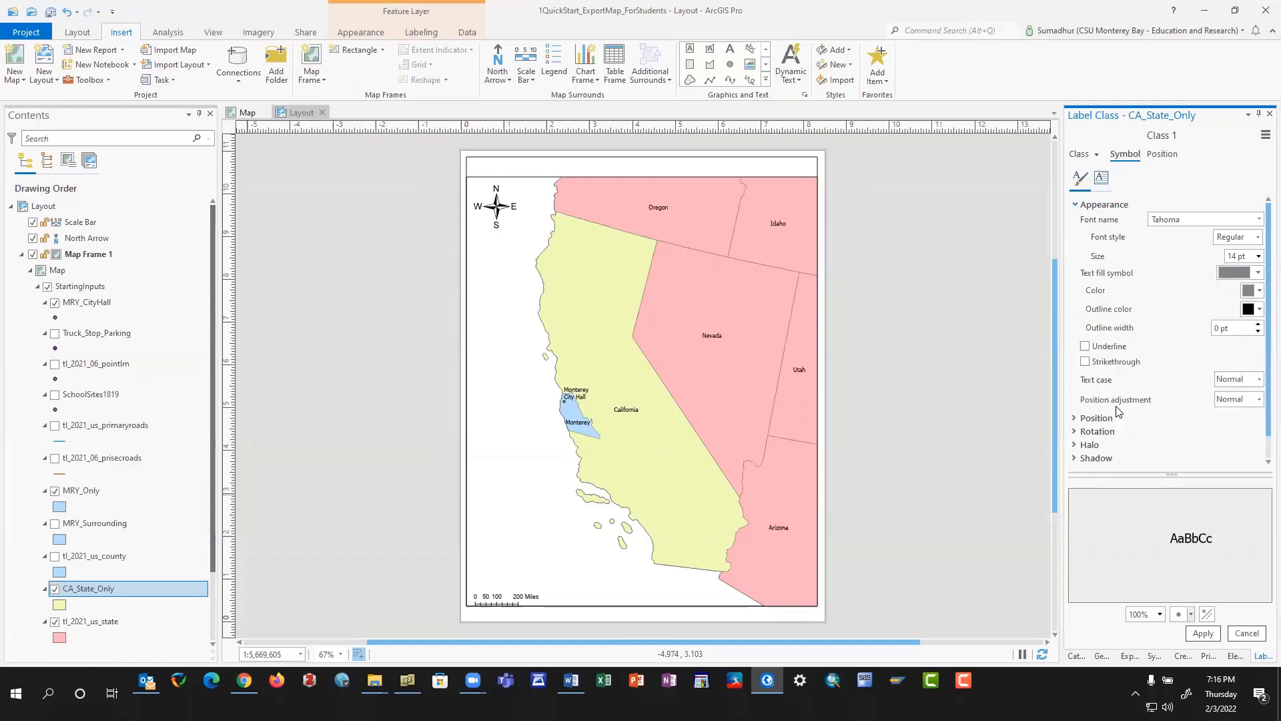
left_click(1204, 634)
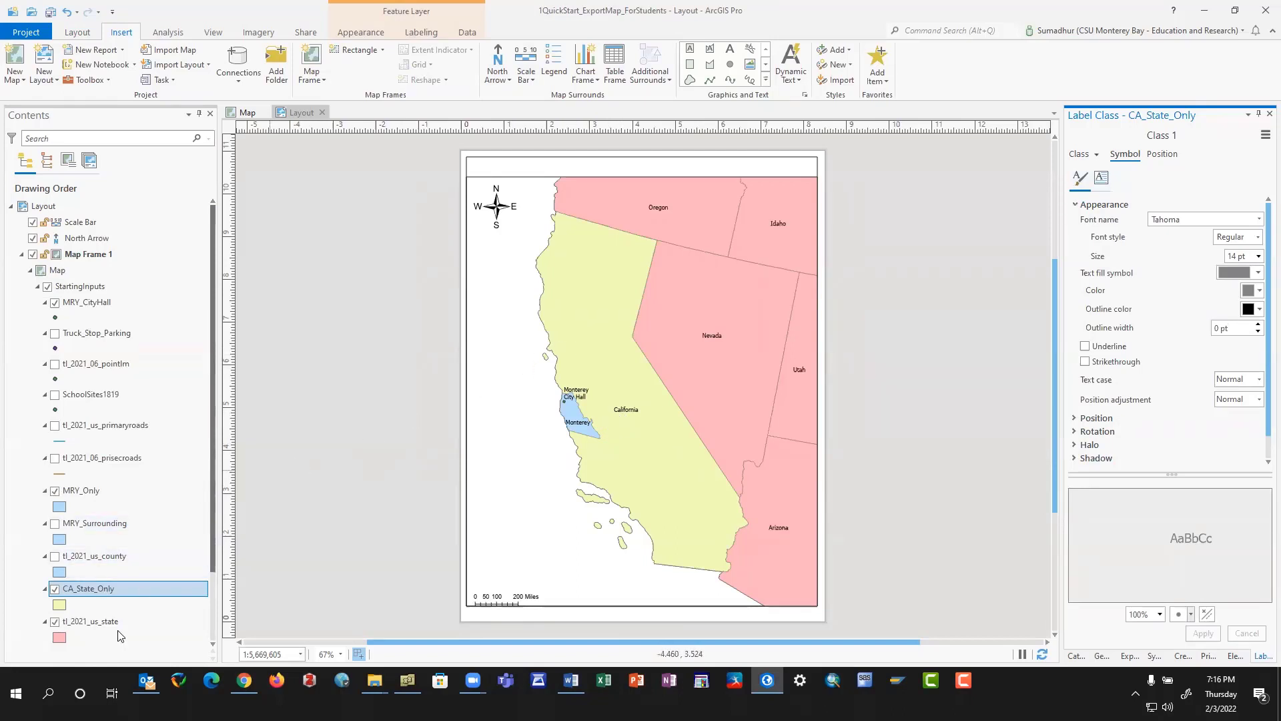
Set the label text size of the tl_2021_us_state layer in the StartingInputs group to 14 pt.
scroll(97, 586, "down", 3)
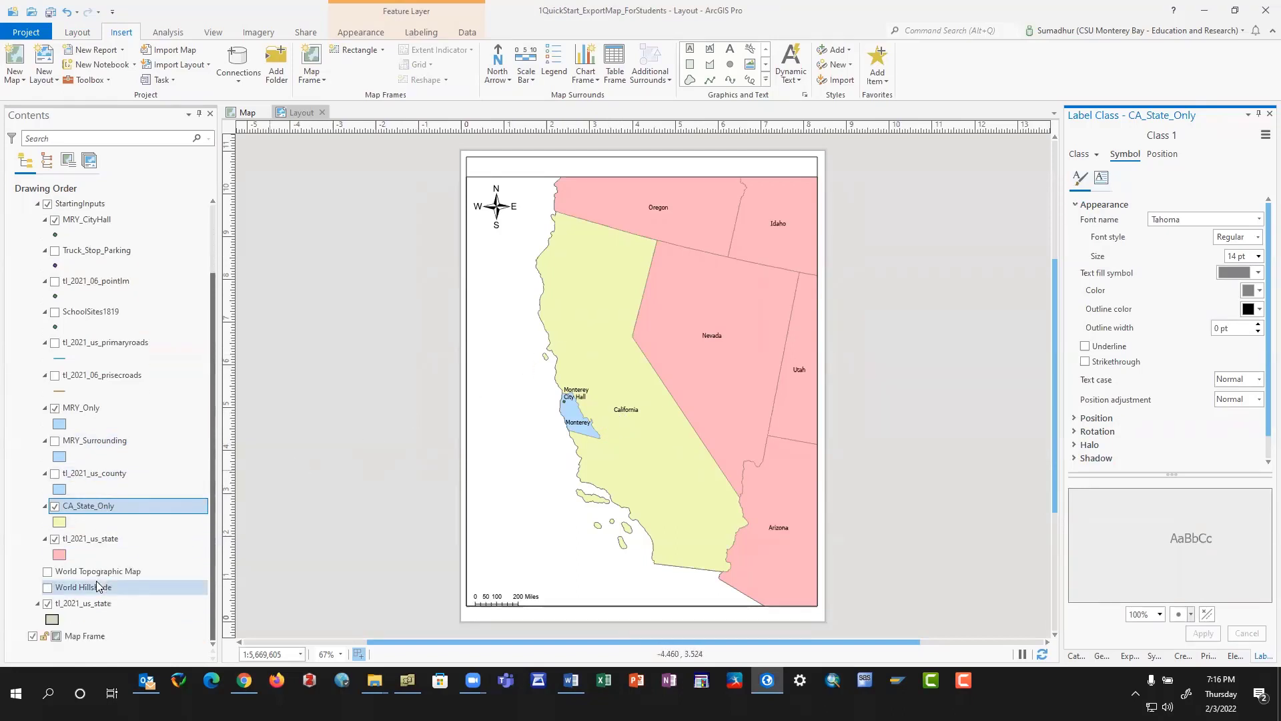
left_click(84, 541)
right_click(85, 542)
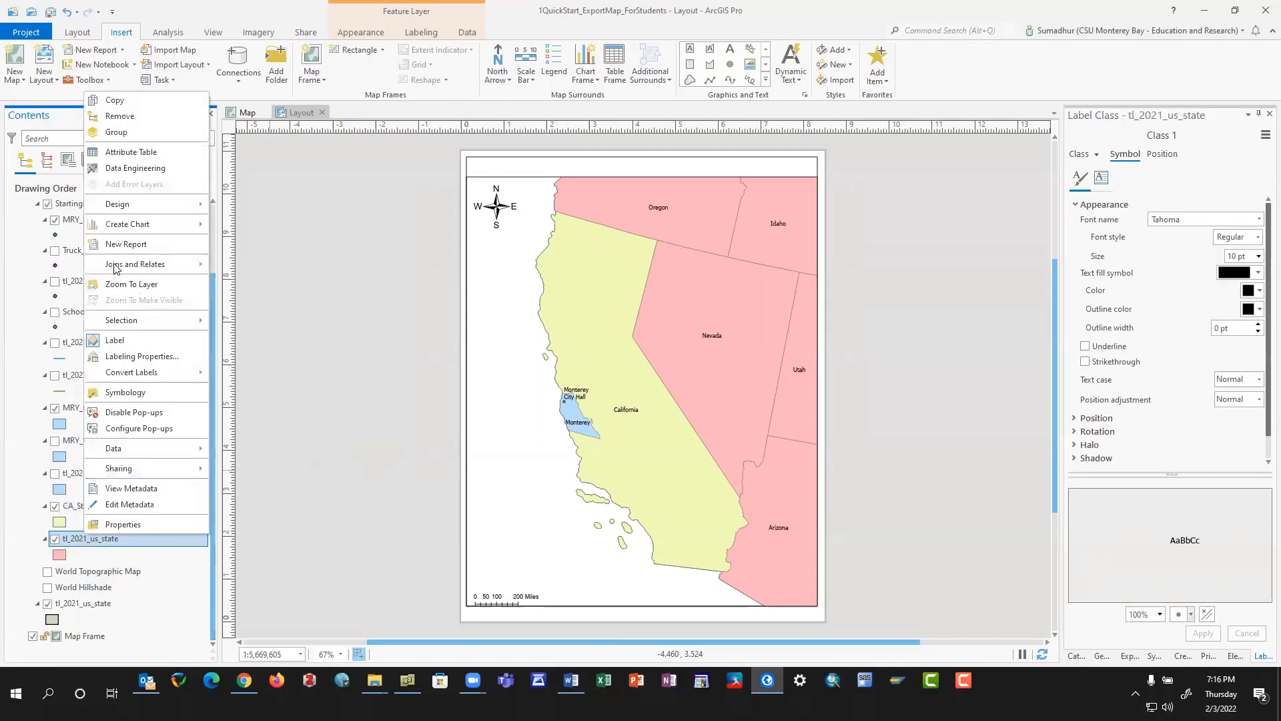
left_click(138, 356)
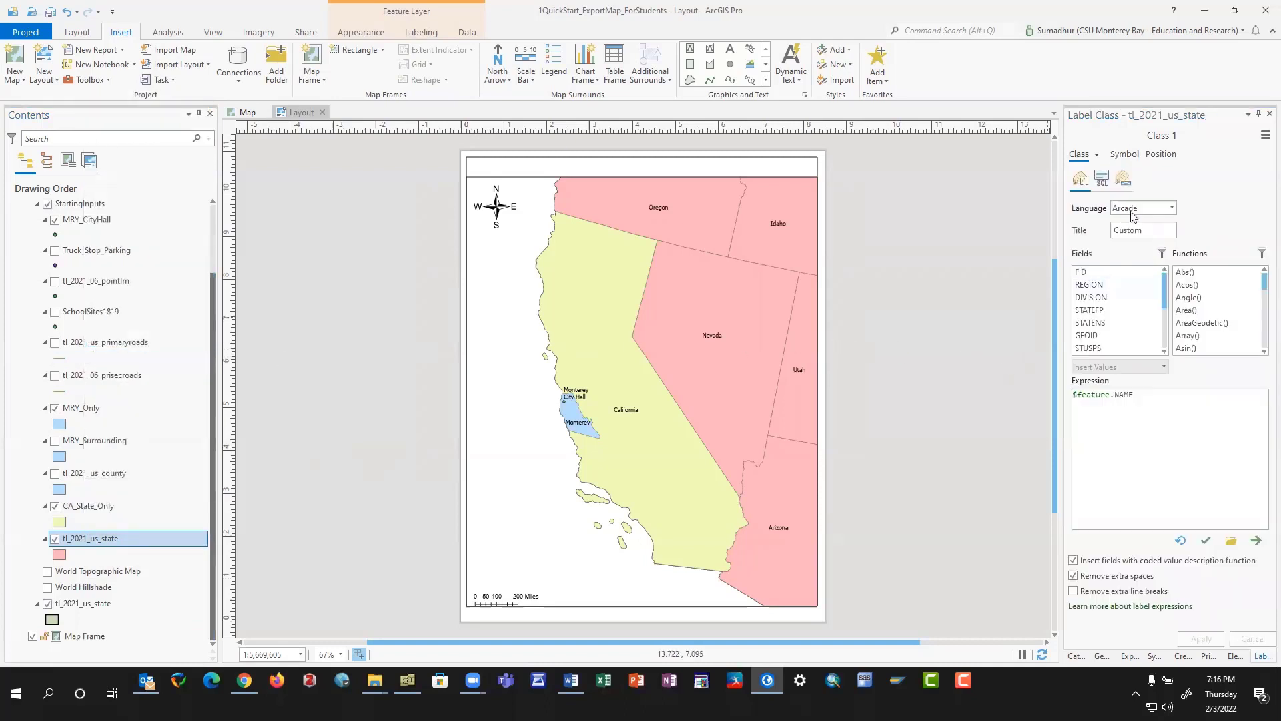
left_click(1125, 155)
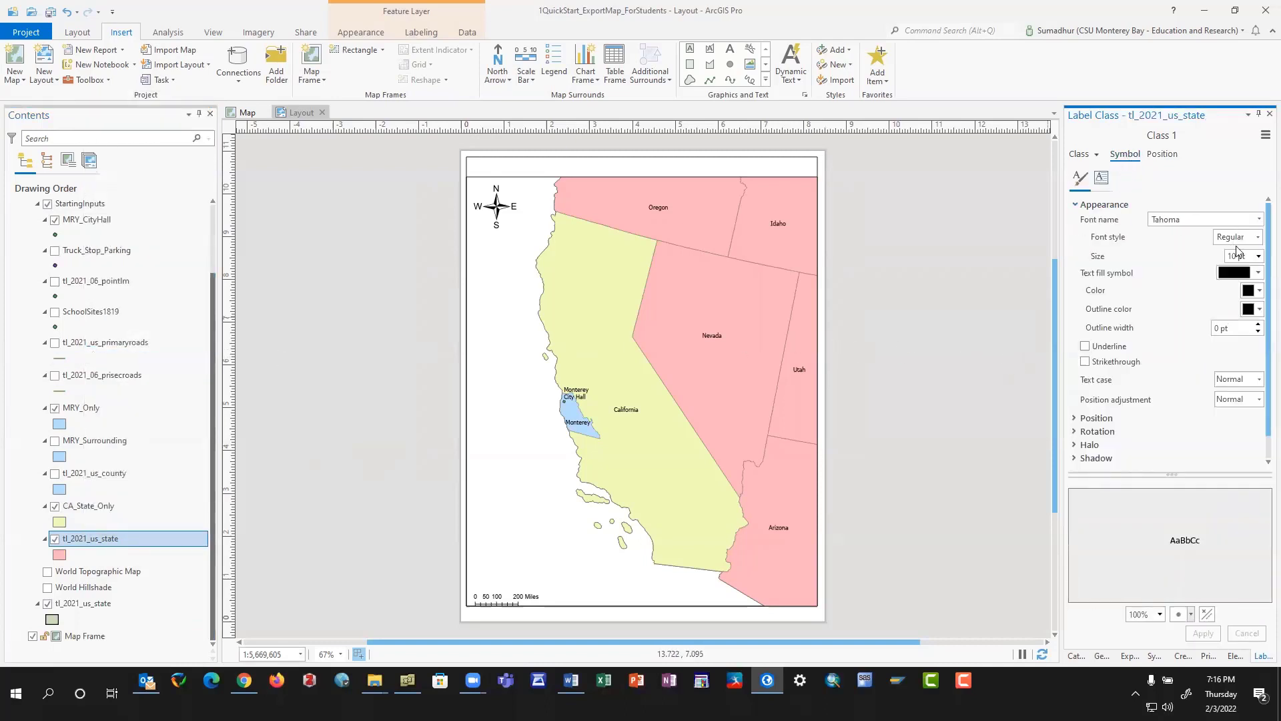
left_click(1259, 256)
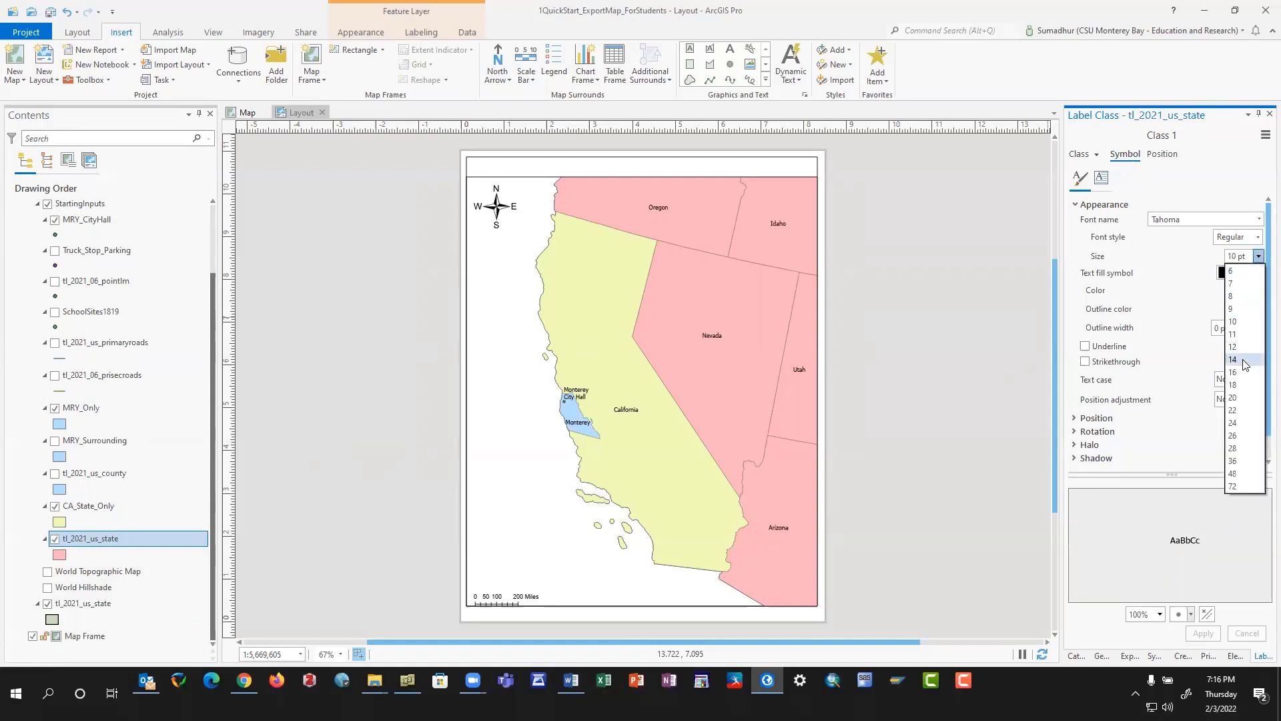
left_click(1242, 361)
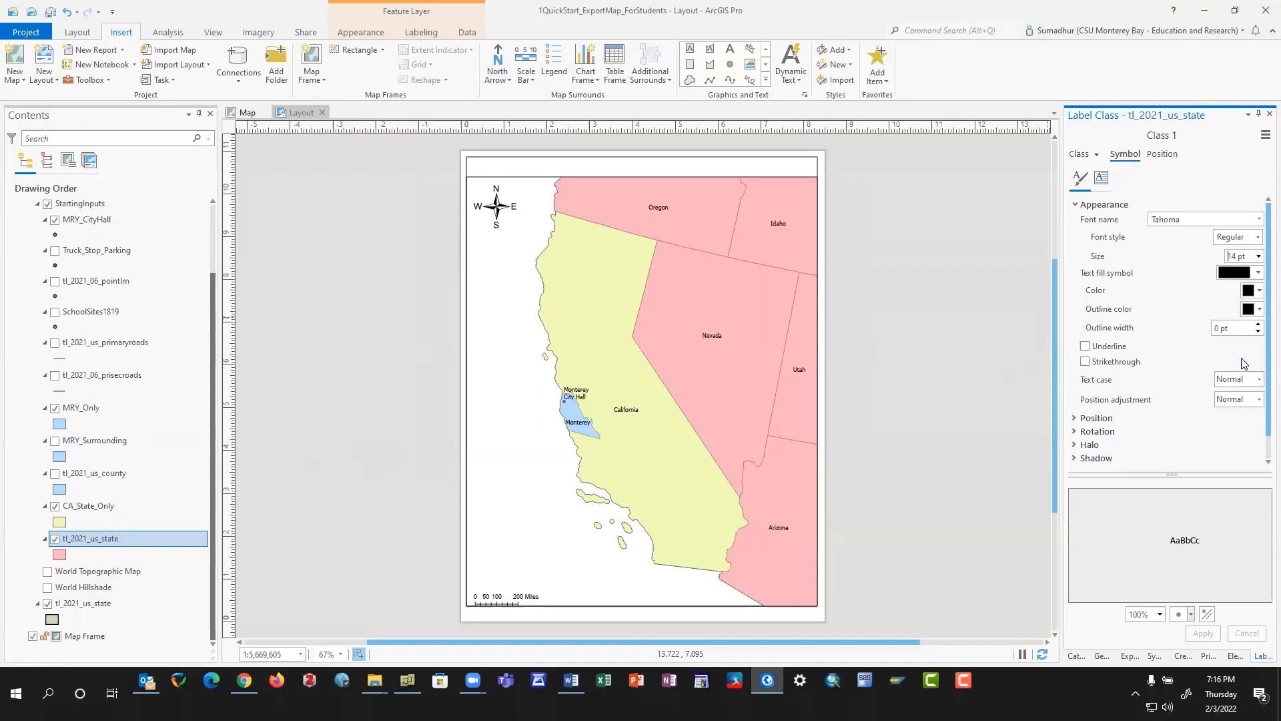
Change the tl_2021_us_state label text color to medium gray and apply the label symbol changes.
left_click(1258, 293)
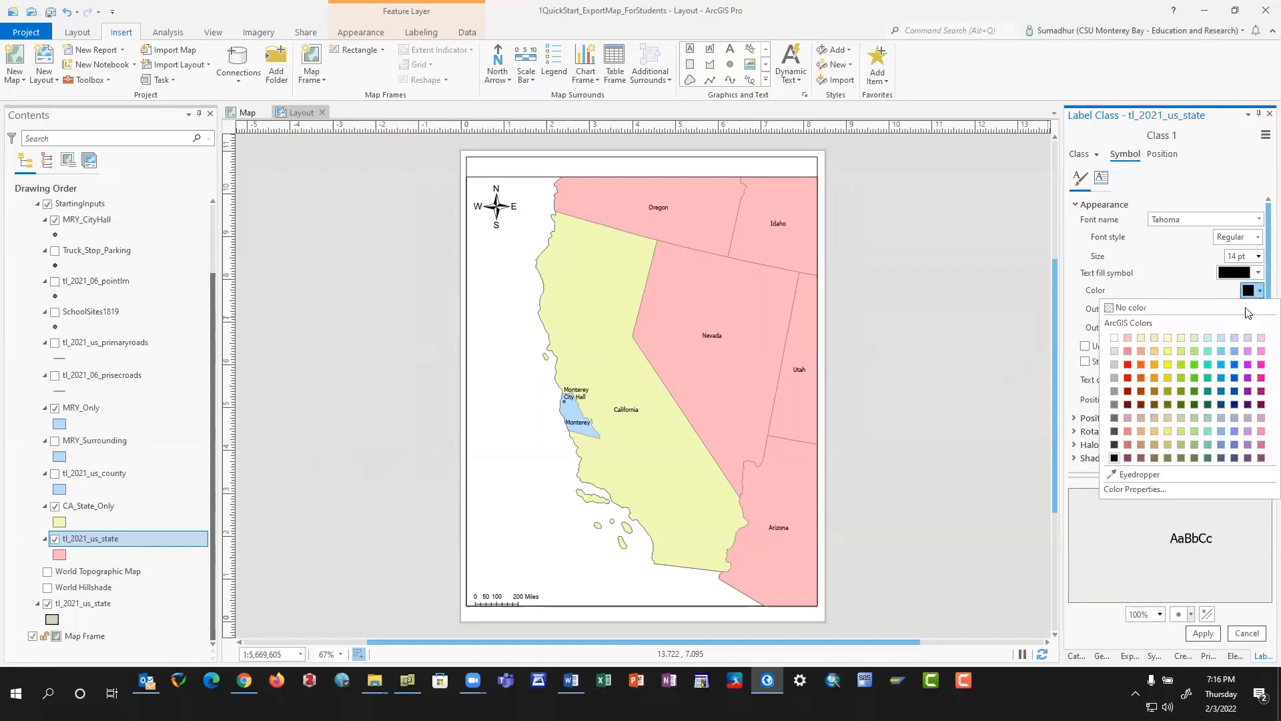
left_click(1116, 417)
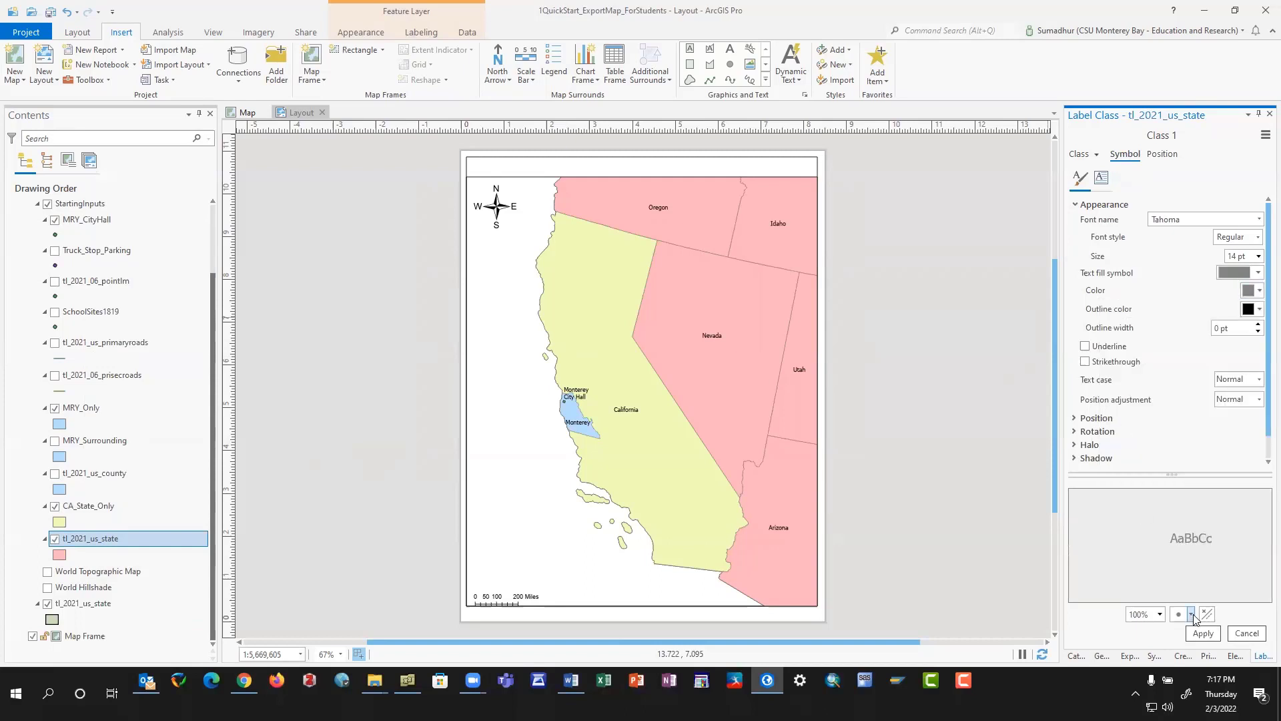
left_click(1202, 634)
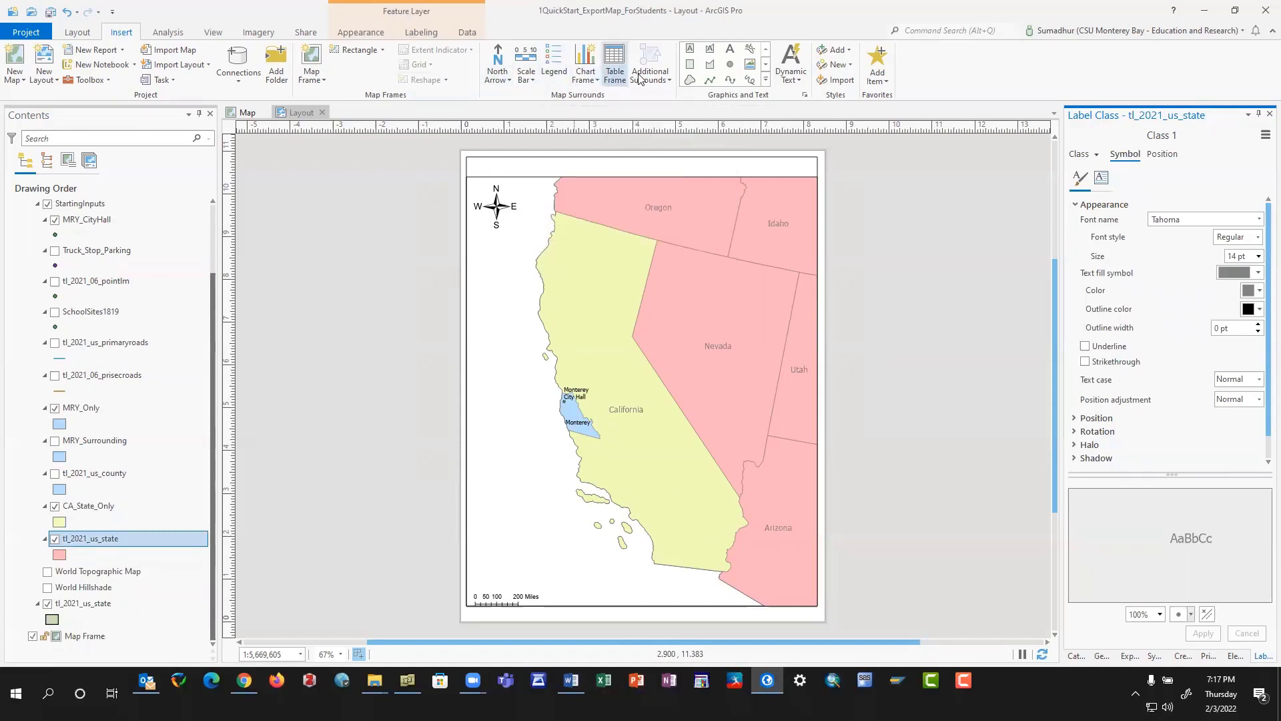
Add a Relative Scale dynamic text box about 1.4 inches wide just above the scale bar.
left_click(794, 81)
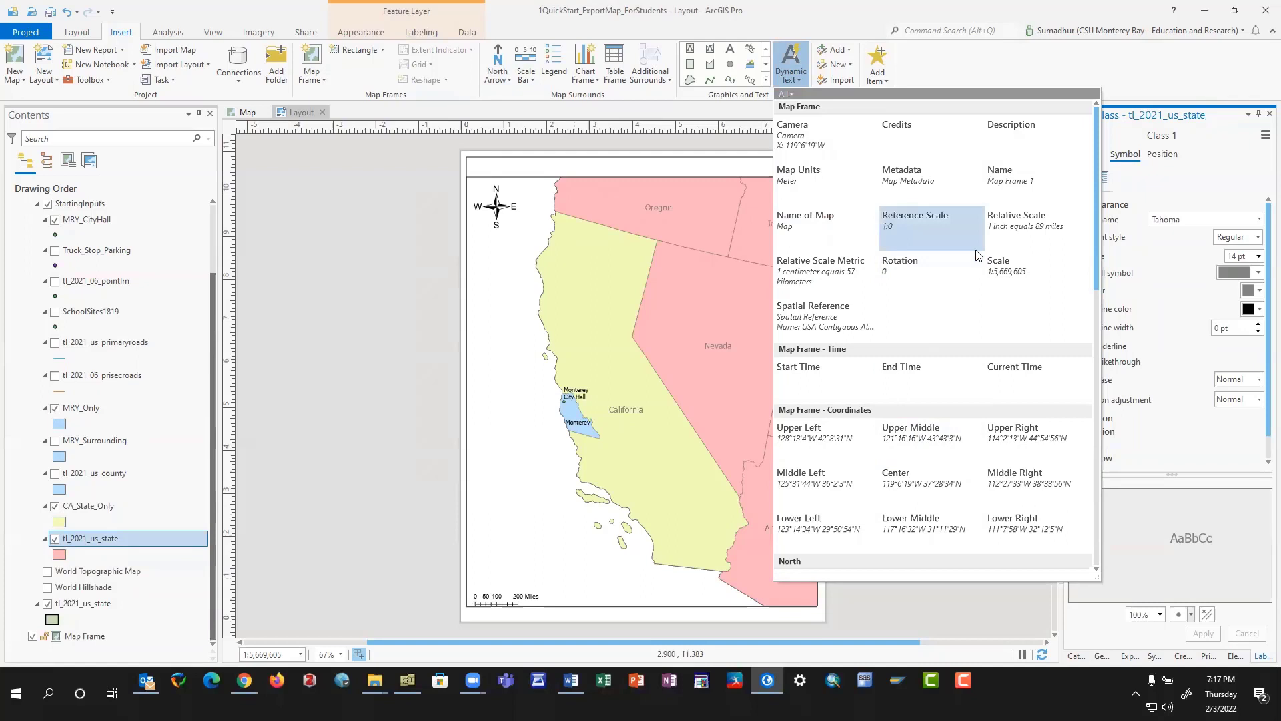
left_click(1037, 226)
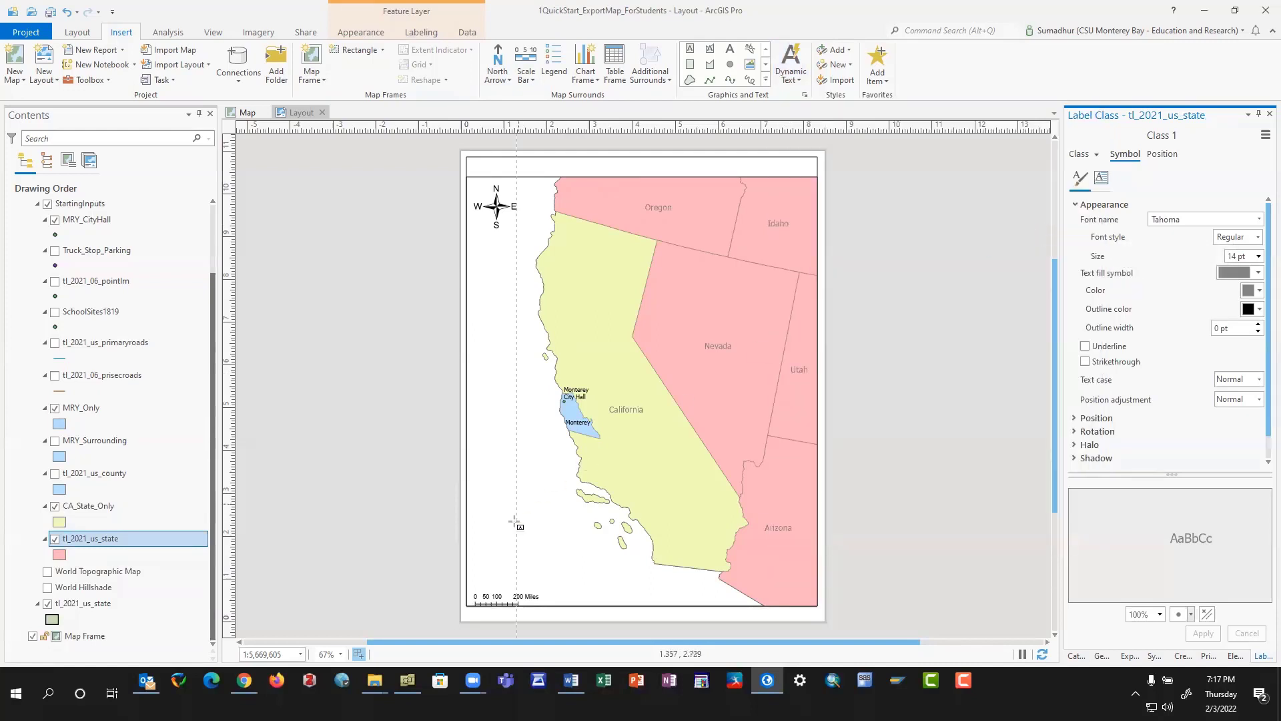
left_click_drag(471, 576, 530, 587)
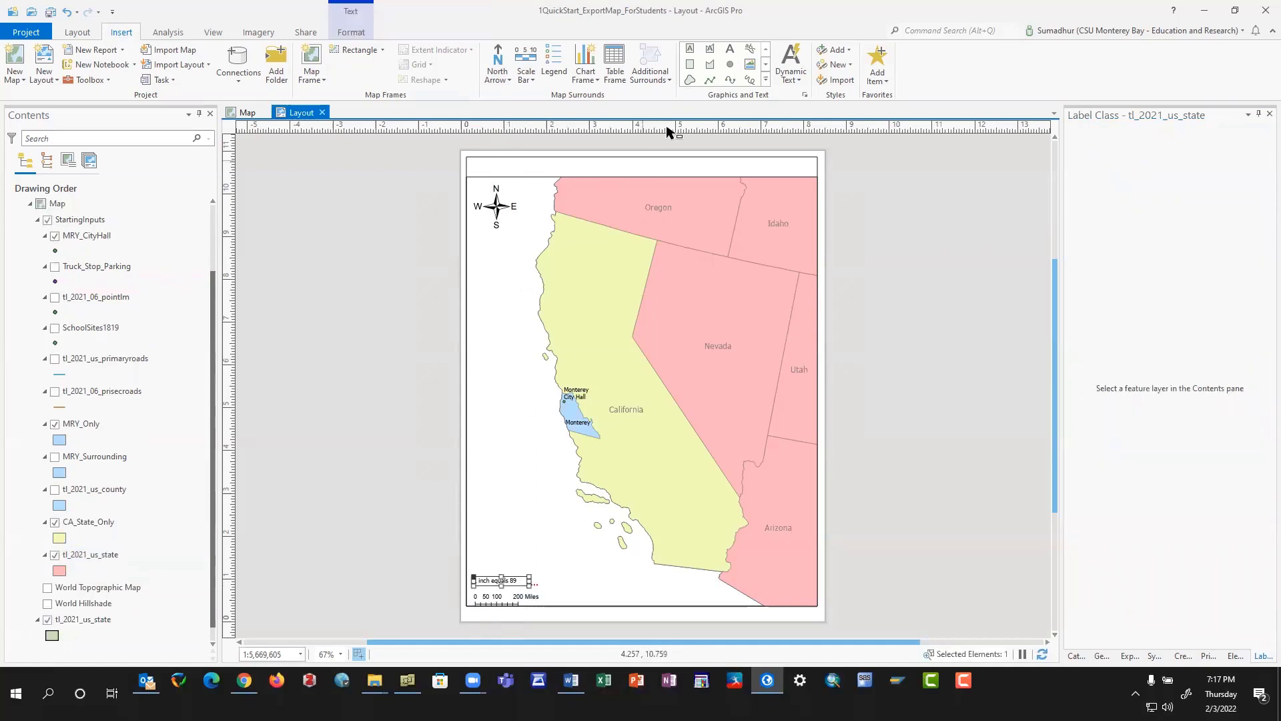
Add a Spatial Reference dynamic text box about 3 inches wide above the relative scale text.
left_click(790, 77)
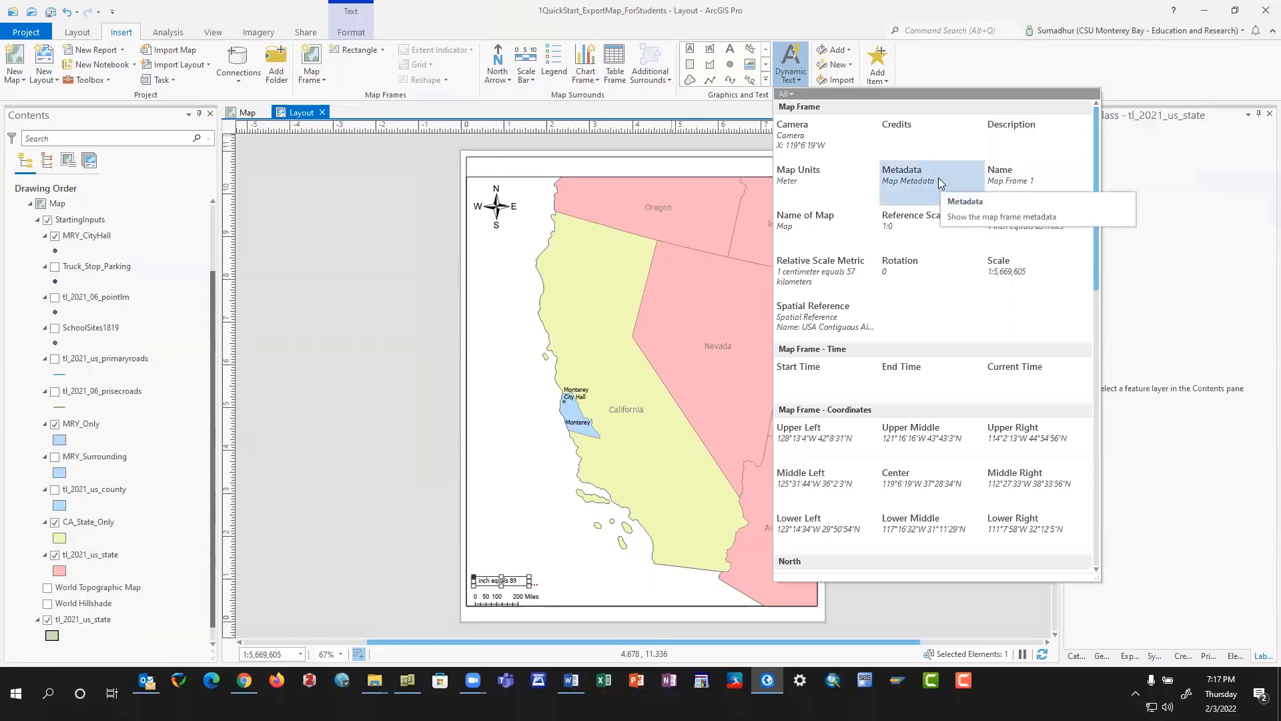
left_click(830, 330)
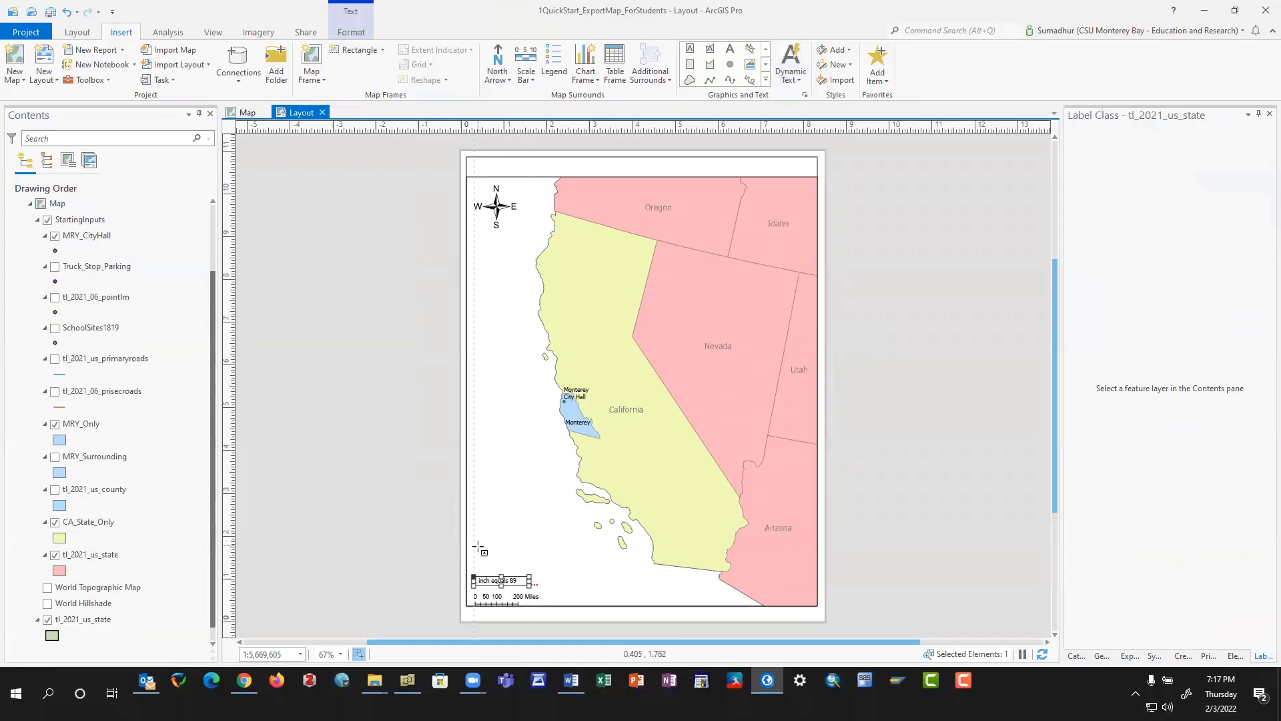
left_click_drag(473, 552, 603, 571)
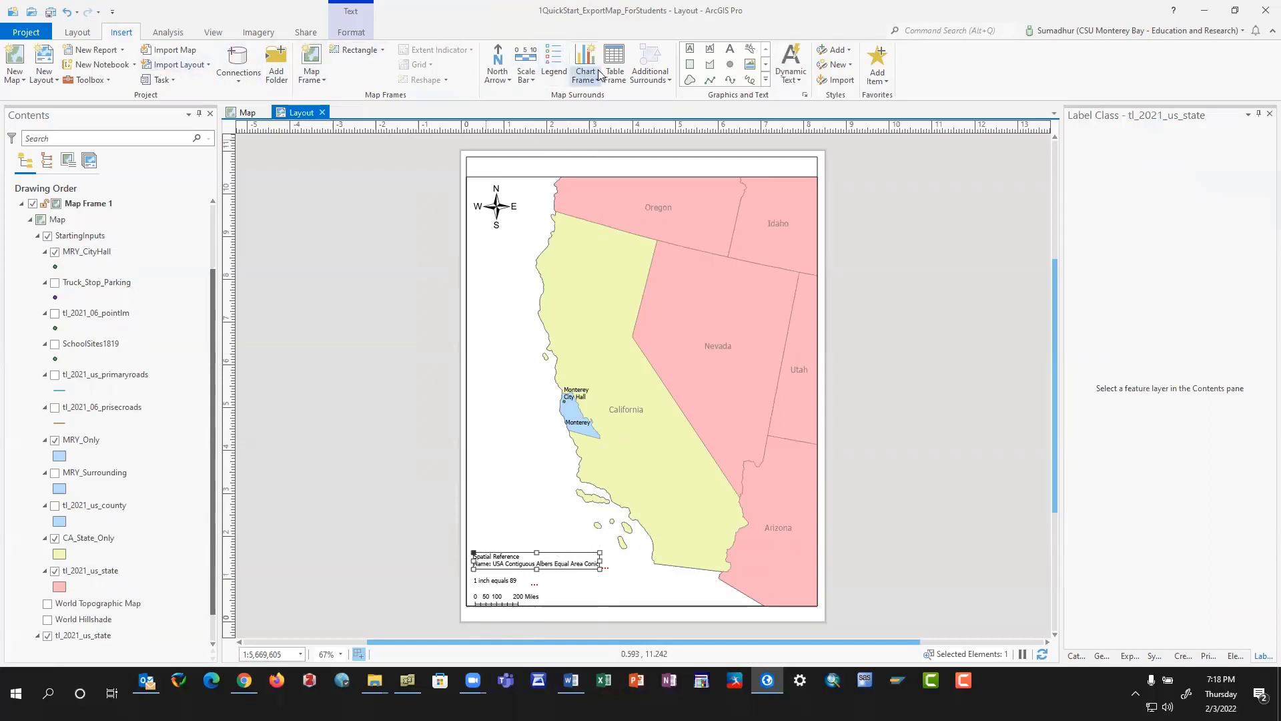
Add a text box to the right of the scale bar crediting the map's creator by name, narrowed to about 2 inches wide.
left_click(695, 53)
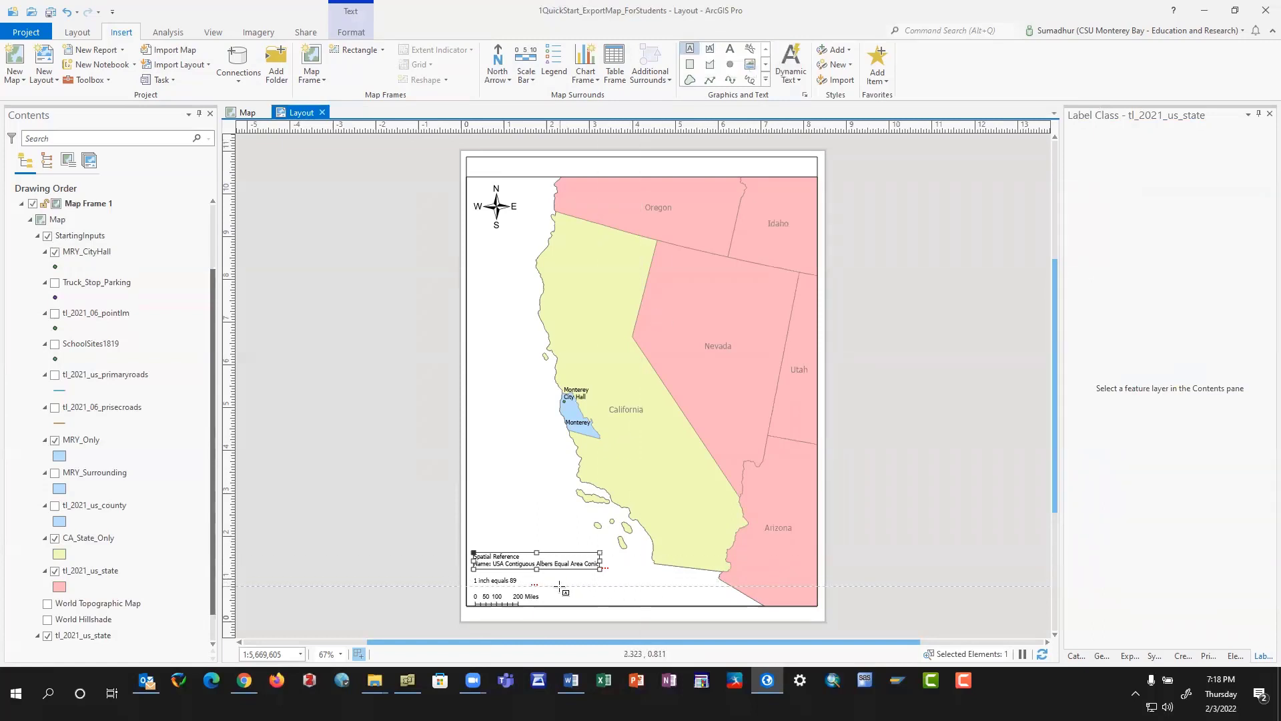
left_click_drag(555, 588, 698, 601)
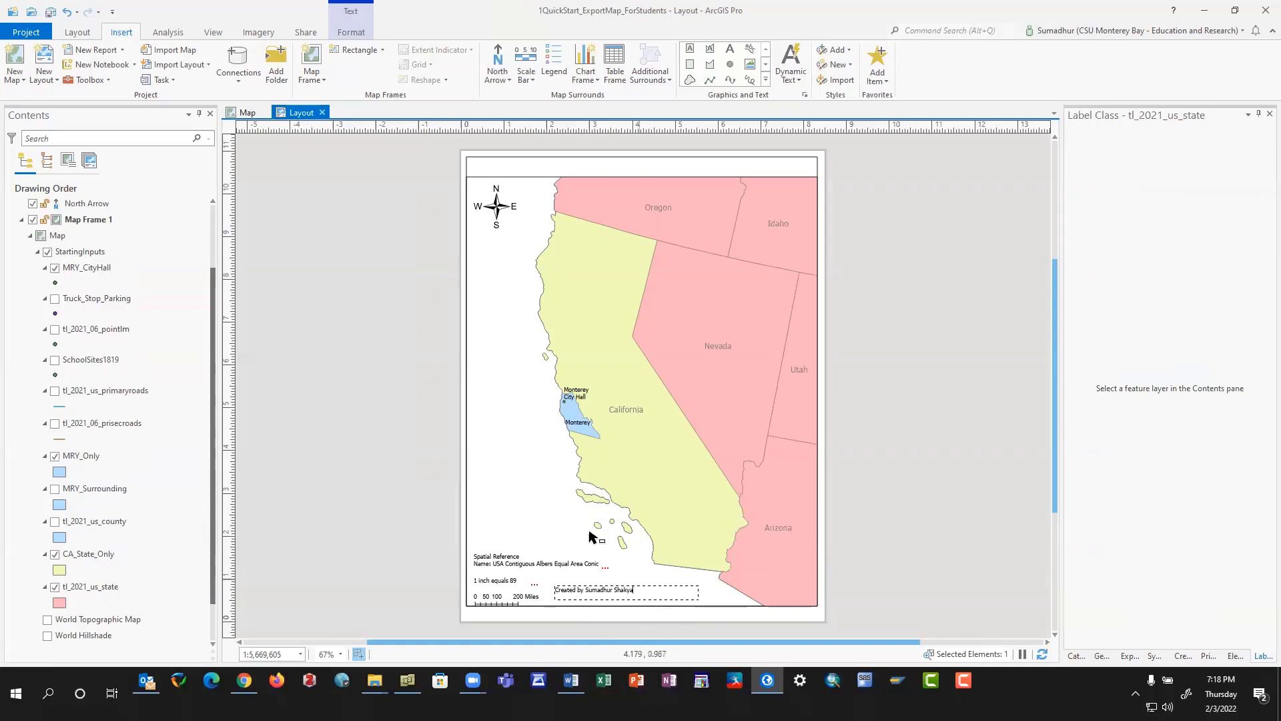
left_click(626, 565)
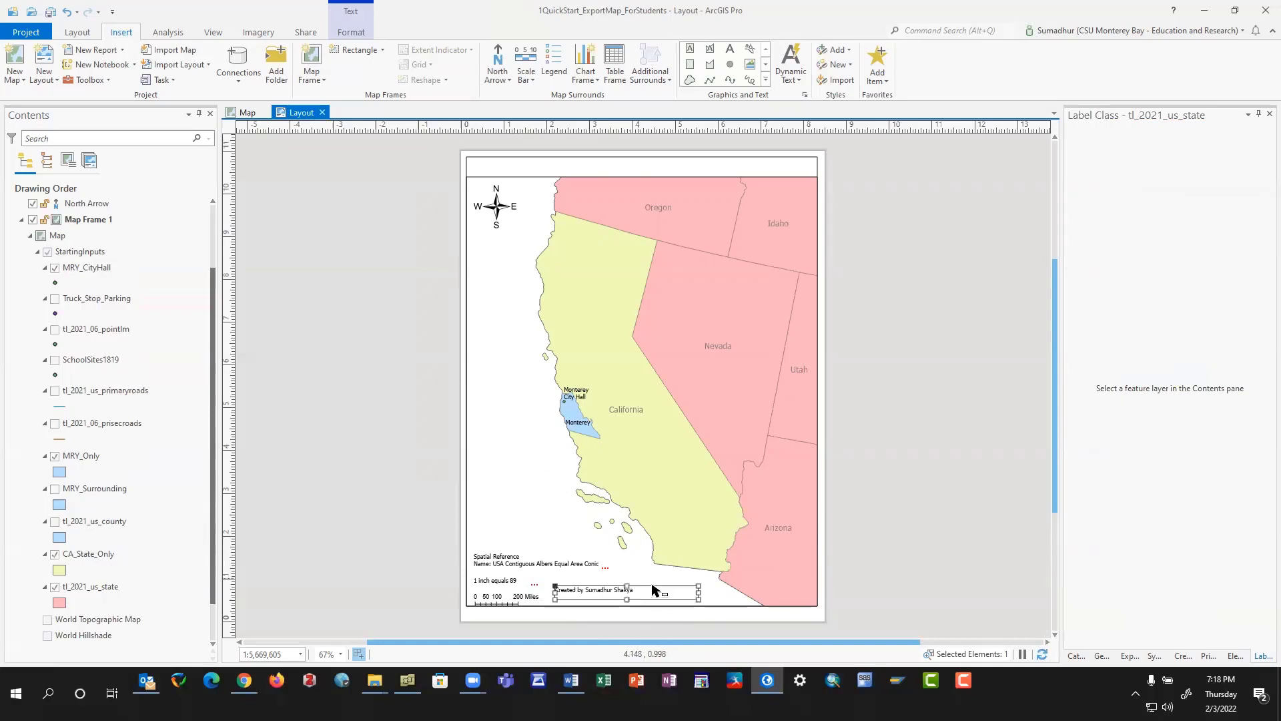
left_click_drag(696, 592, 643, 592)
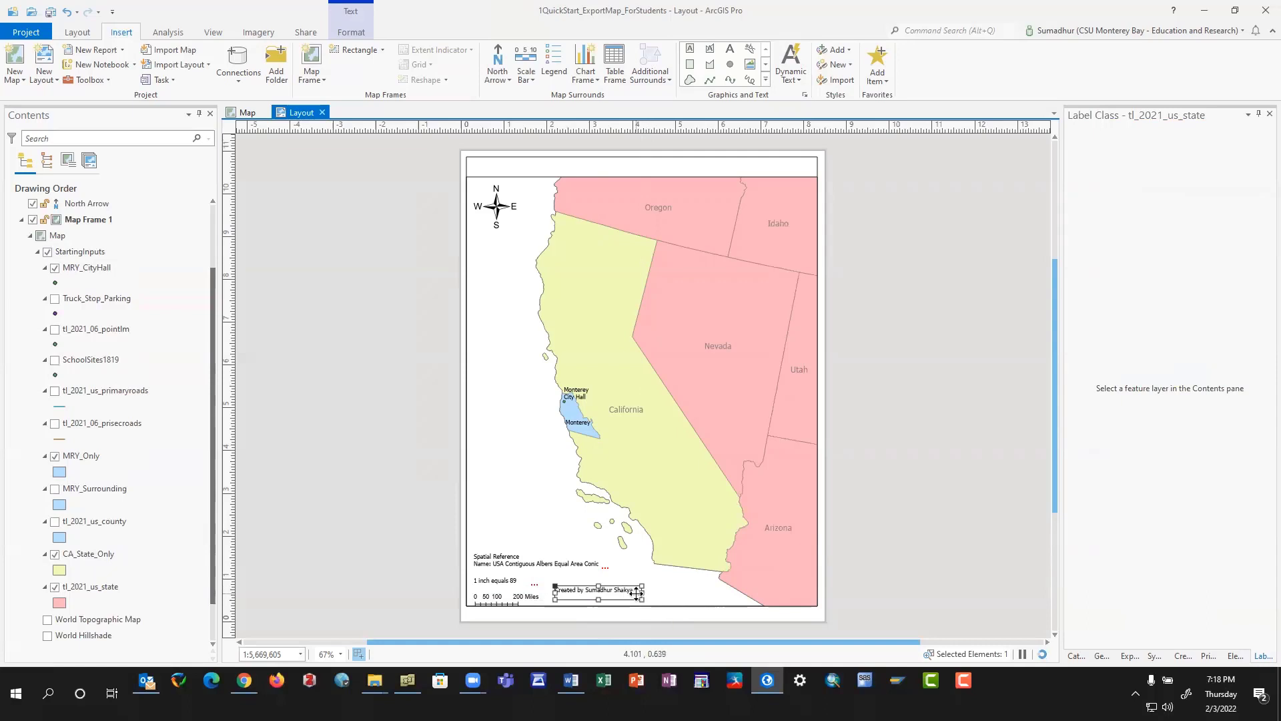
Open the text symbol properties of the creator credit text.
right_click(628, 591)
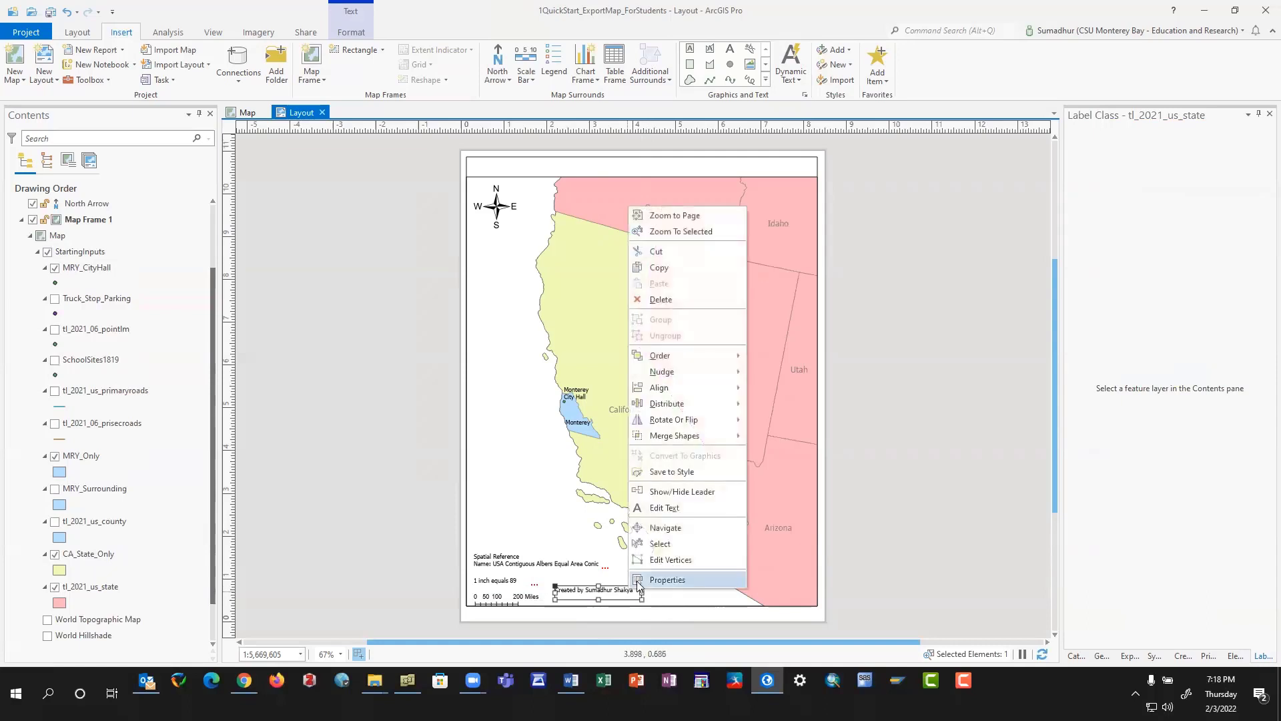
left_click(667, 579)
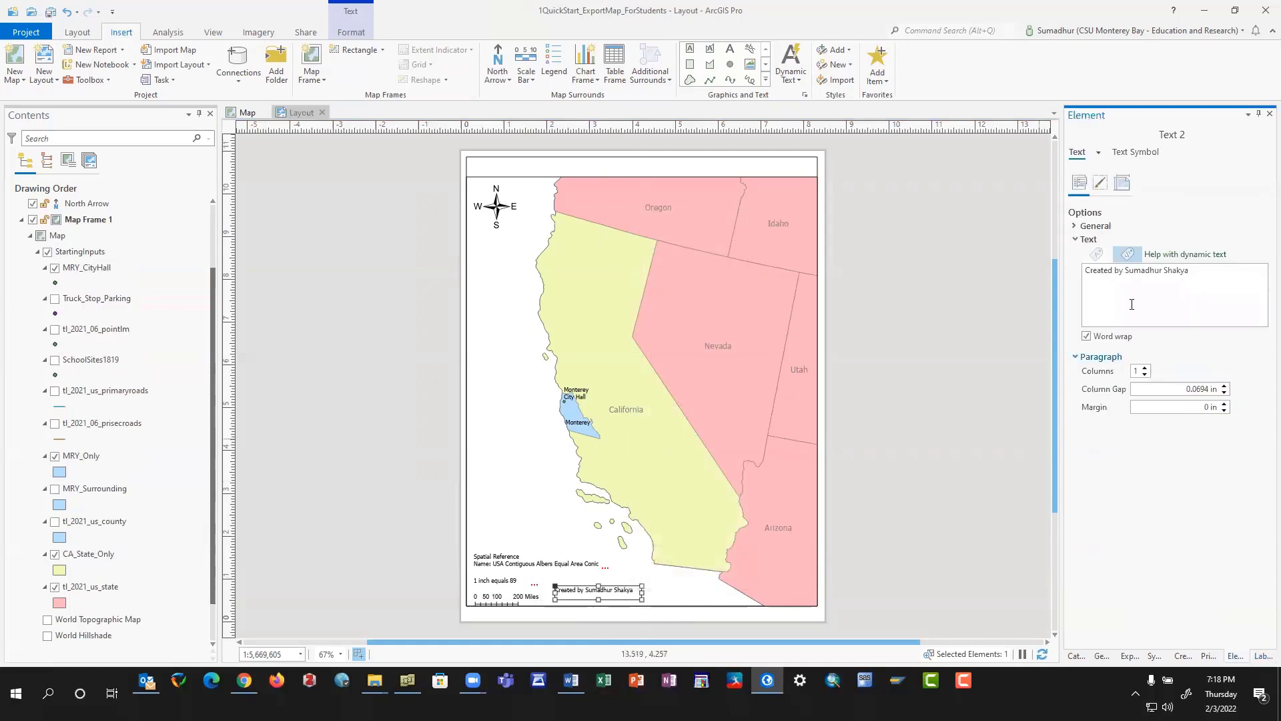
left_click(1079, 231)
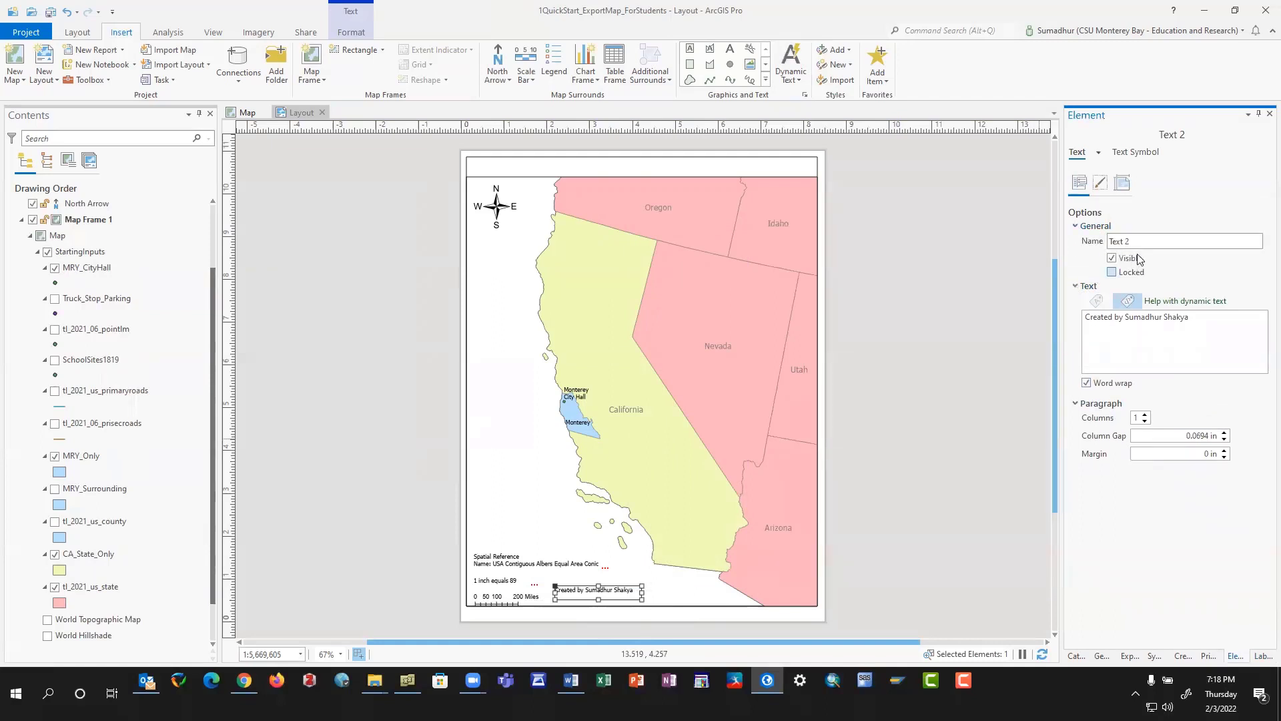
left_click(1134, 152)
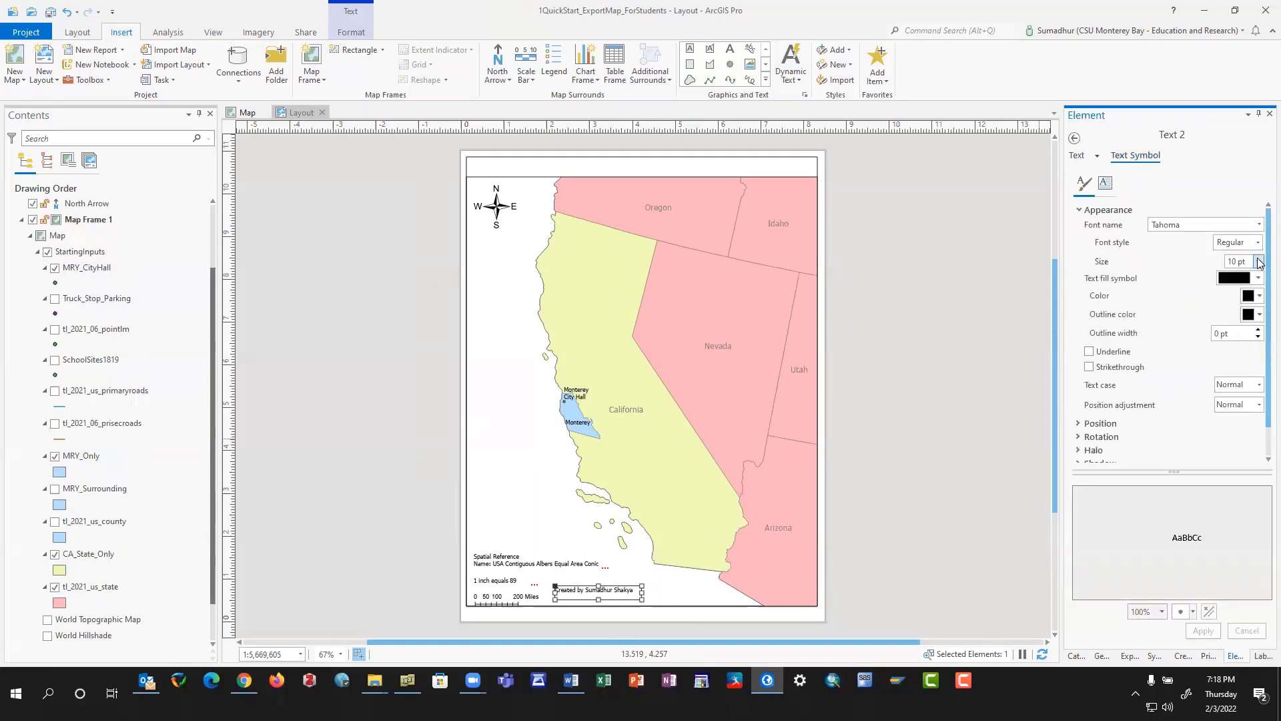
Set the creator credit text size to 18 pt, keeping the Regular font style, and apply it.
left_click(1259, 262)
left_click(1248, 392)
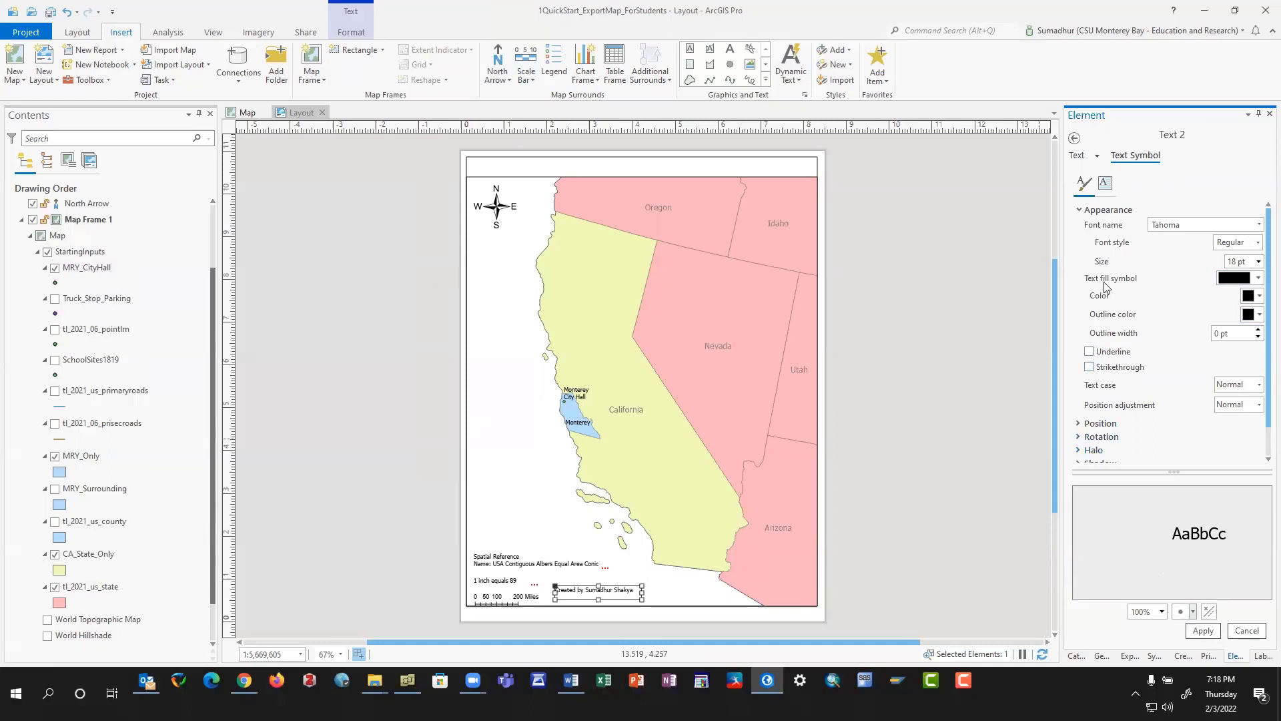
left_click(1252, 247)
left_click(1259, 245)
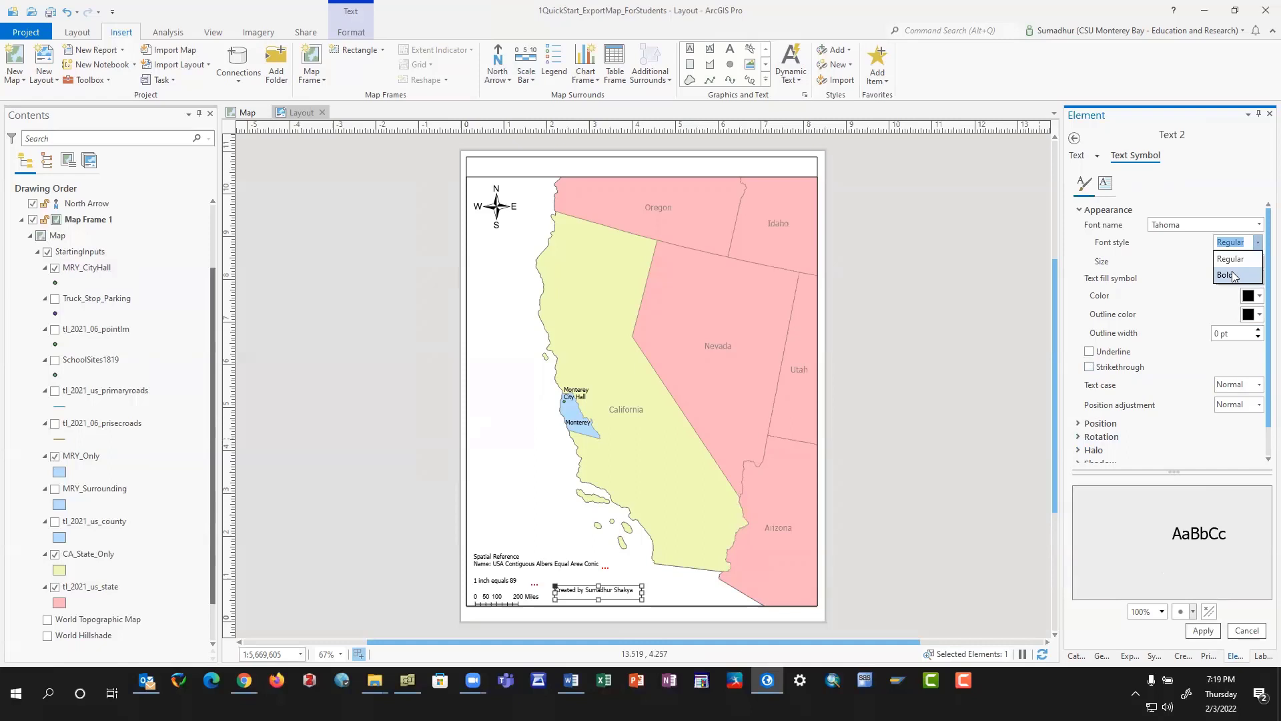
left_click(1211, 268)
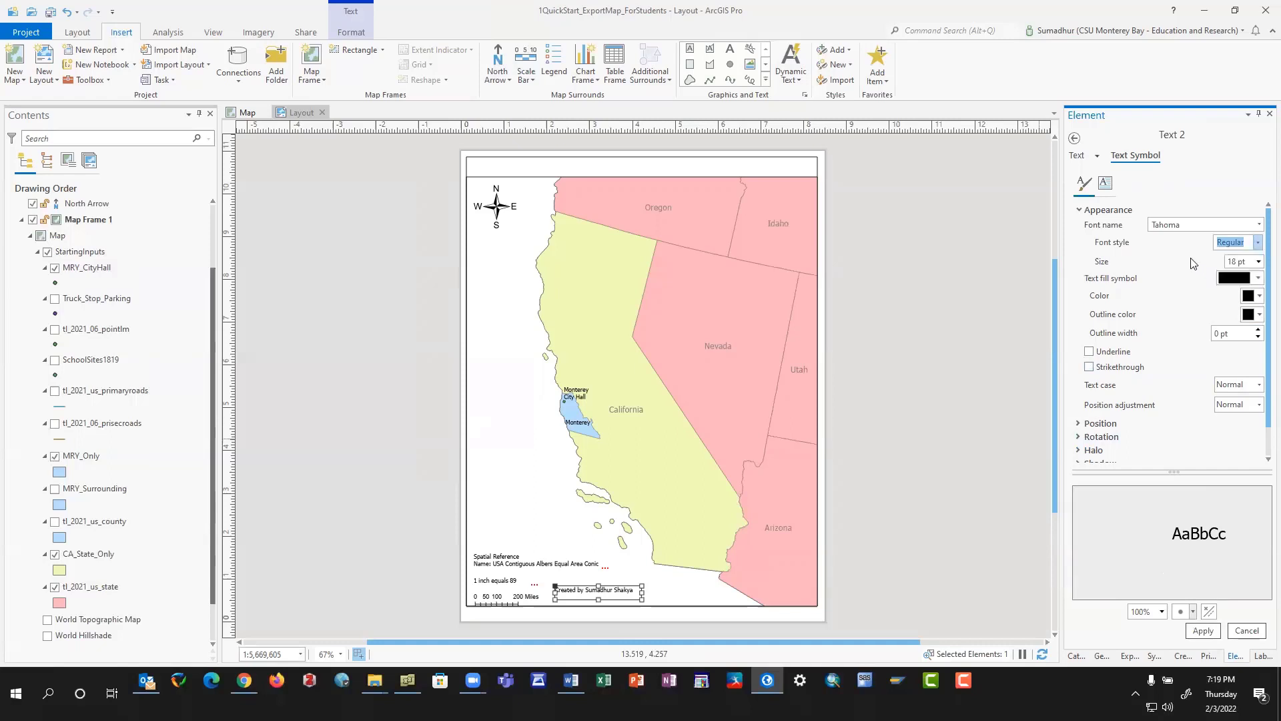
left_click(1191, 631)
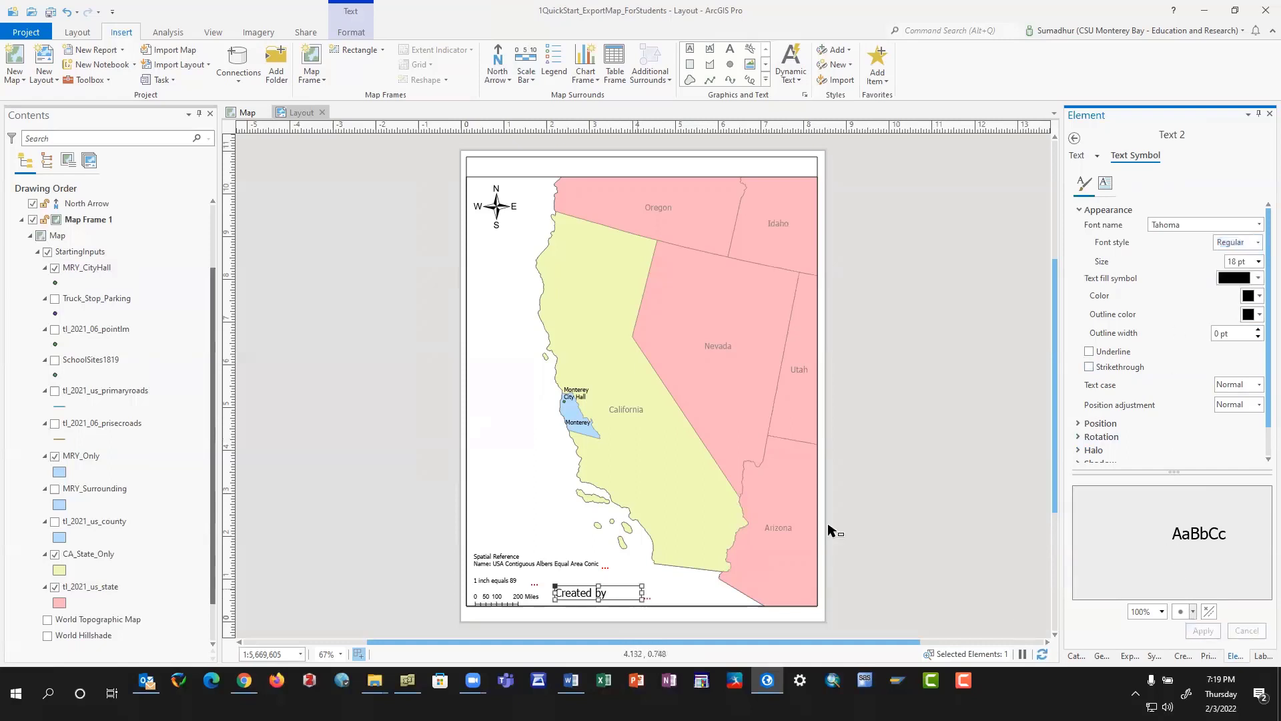
Set the creator credit text size to 12 pt, apply it, and widen its box to about 2.8 inches.
left_click(1259, 260)
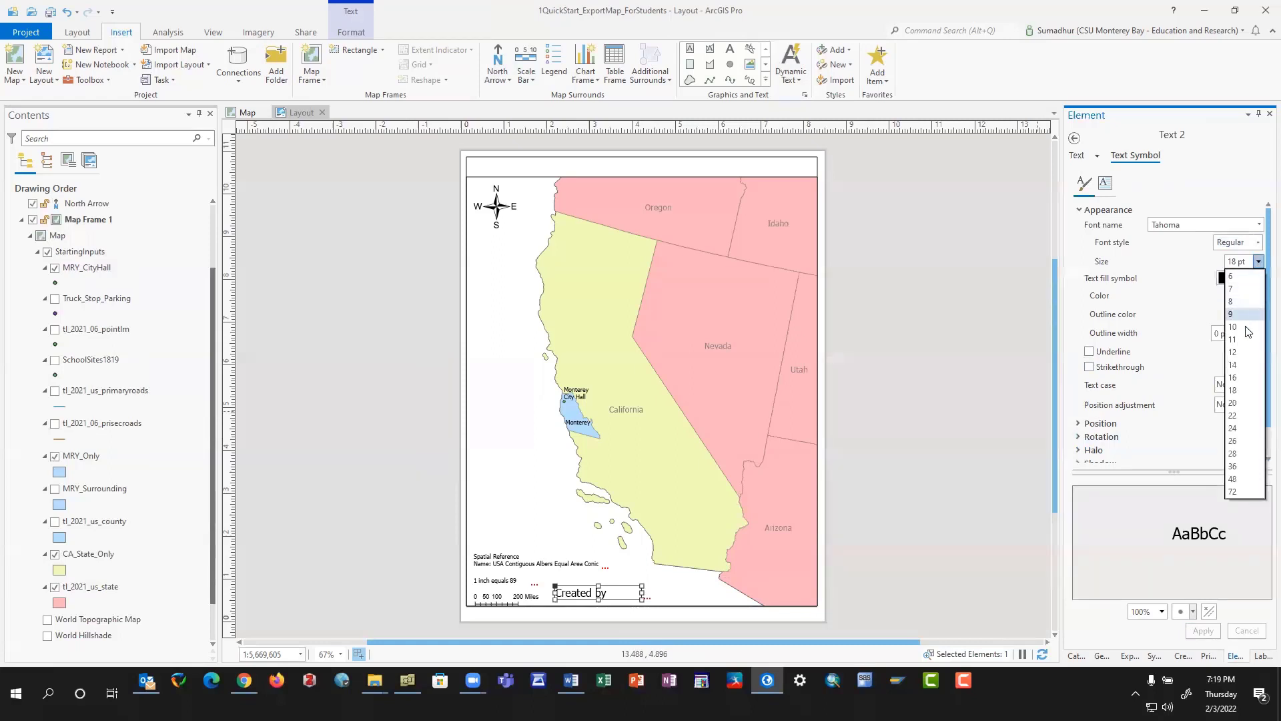
left_click(1234, 353)
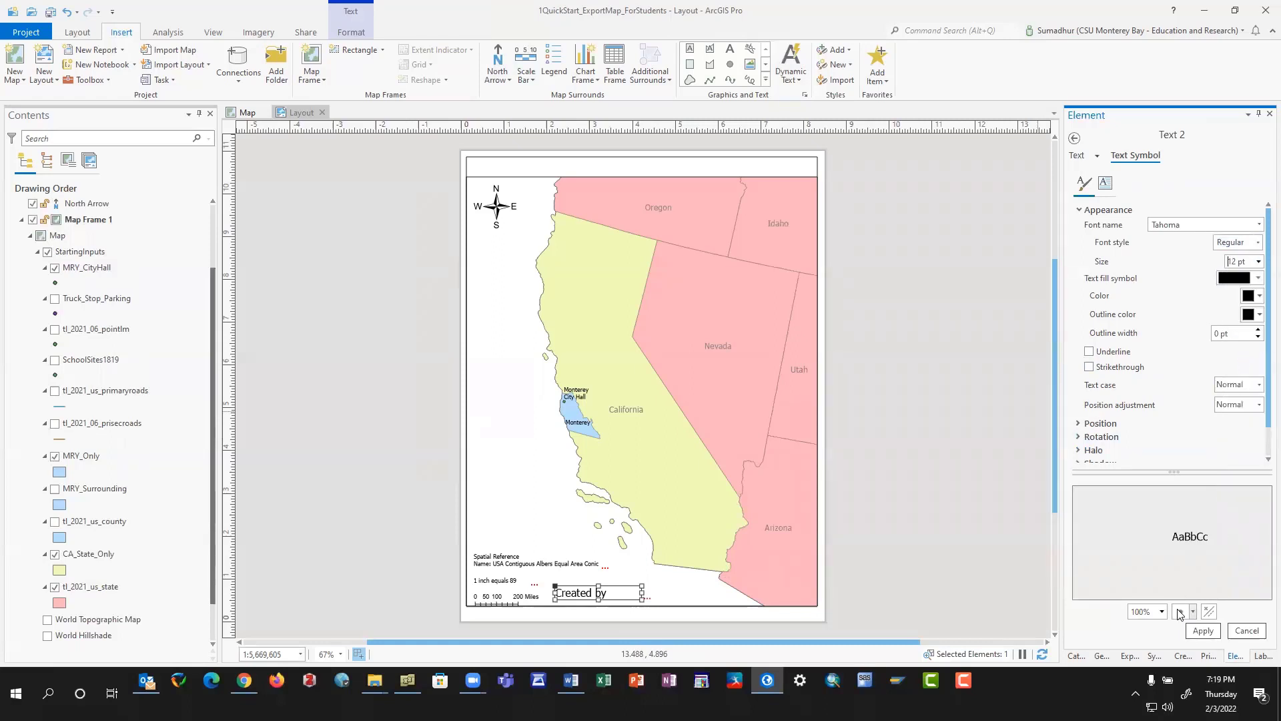
left_click(1203, 631)
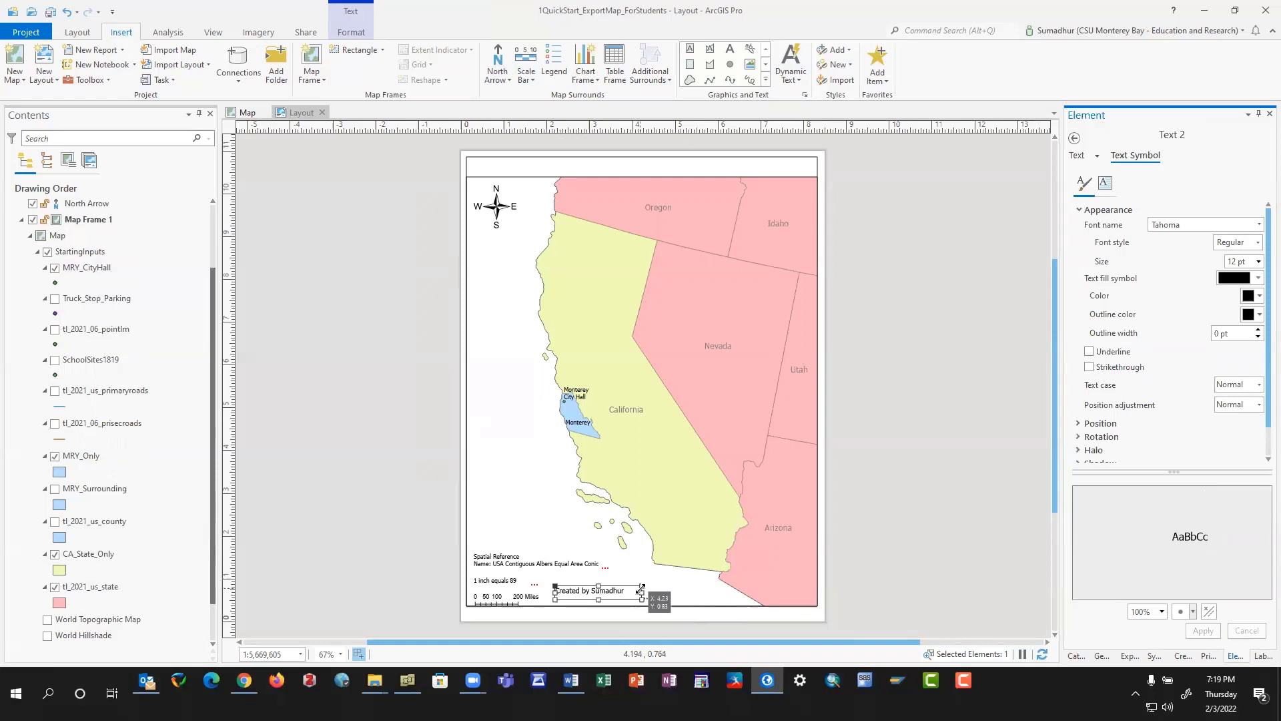
left_click_drag(646, 587, 676, 588)
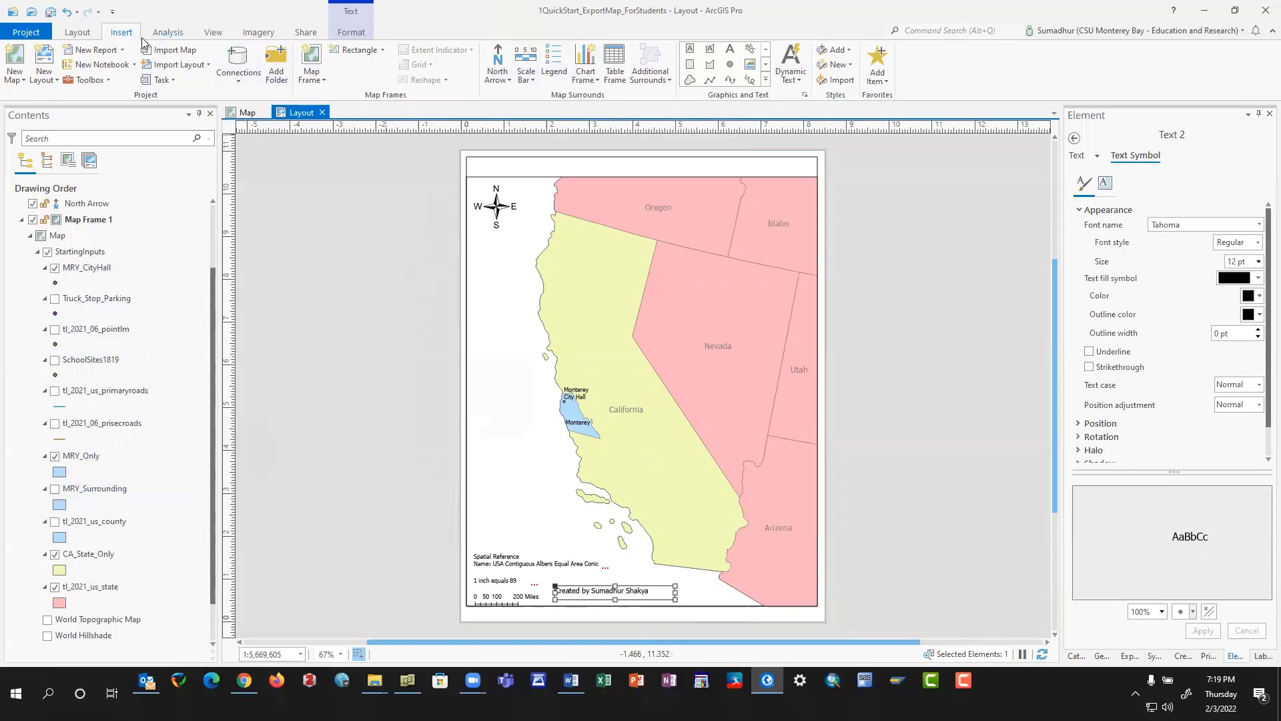
Examine the layout at full-page extent and at the extent of the selected map frame.
left_click(89, 34)
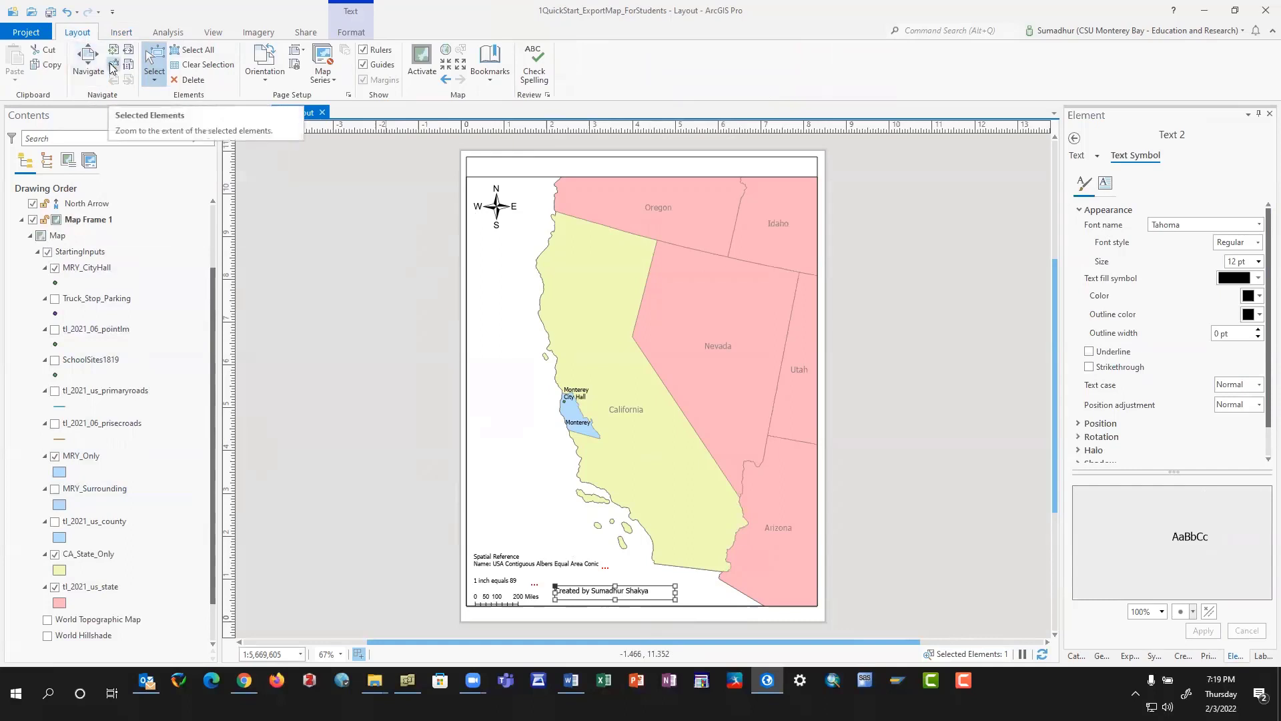
left_click(113, 52)
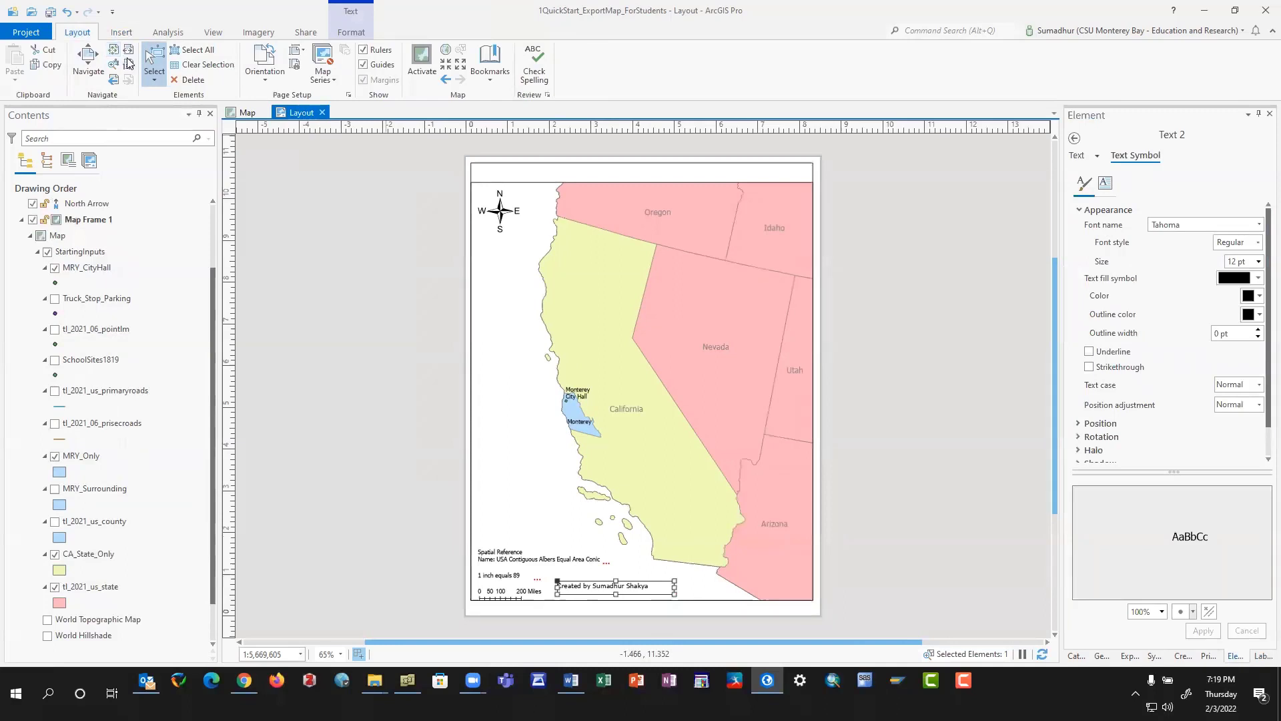
left_click(584, 378)
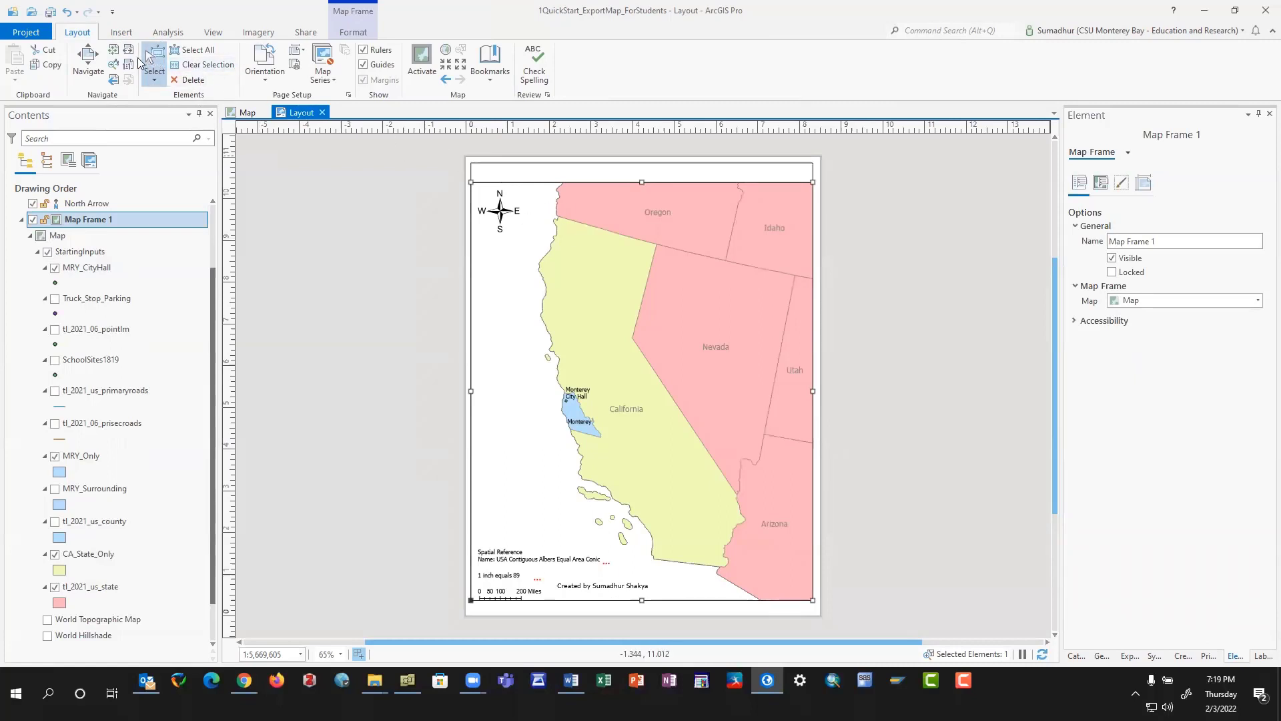
left_click(118, 64)
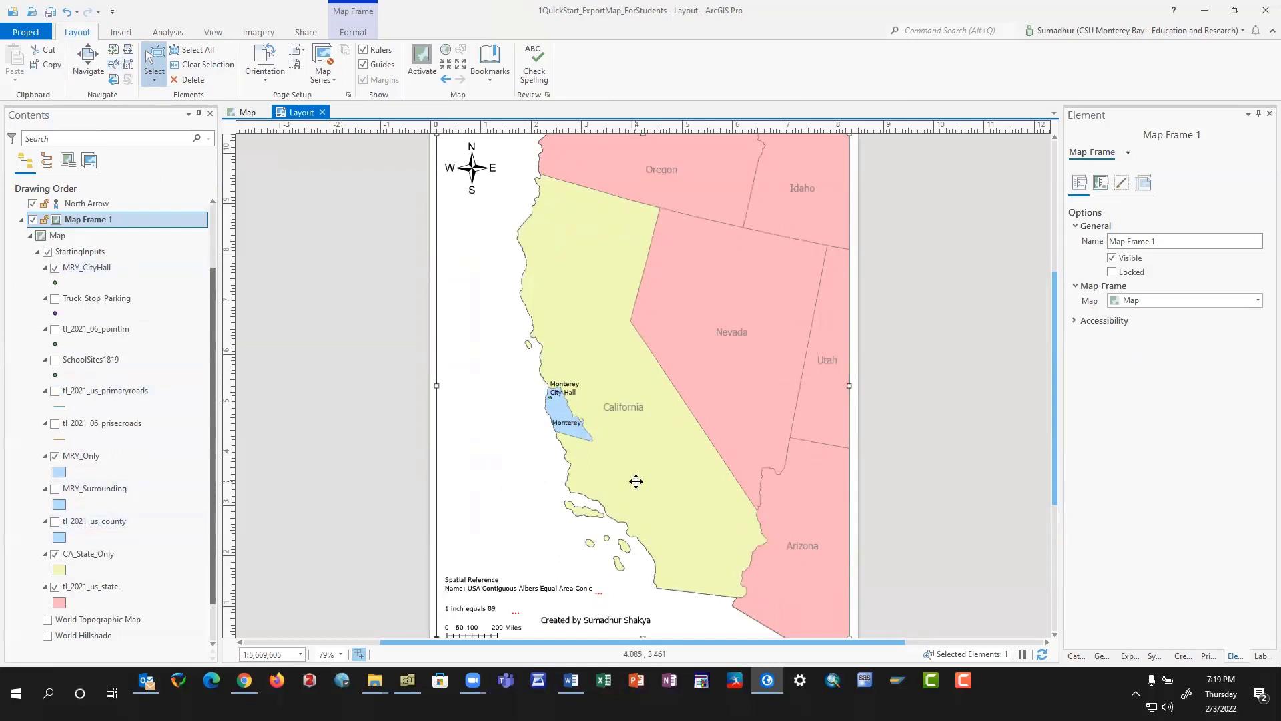
scroll(636, 481, "down", 1)
scroll(636, 481, "up", 1)
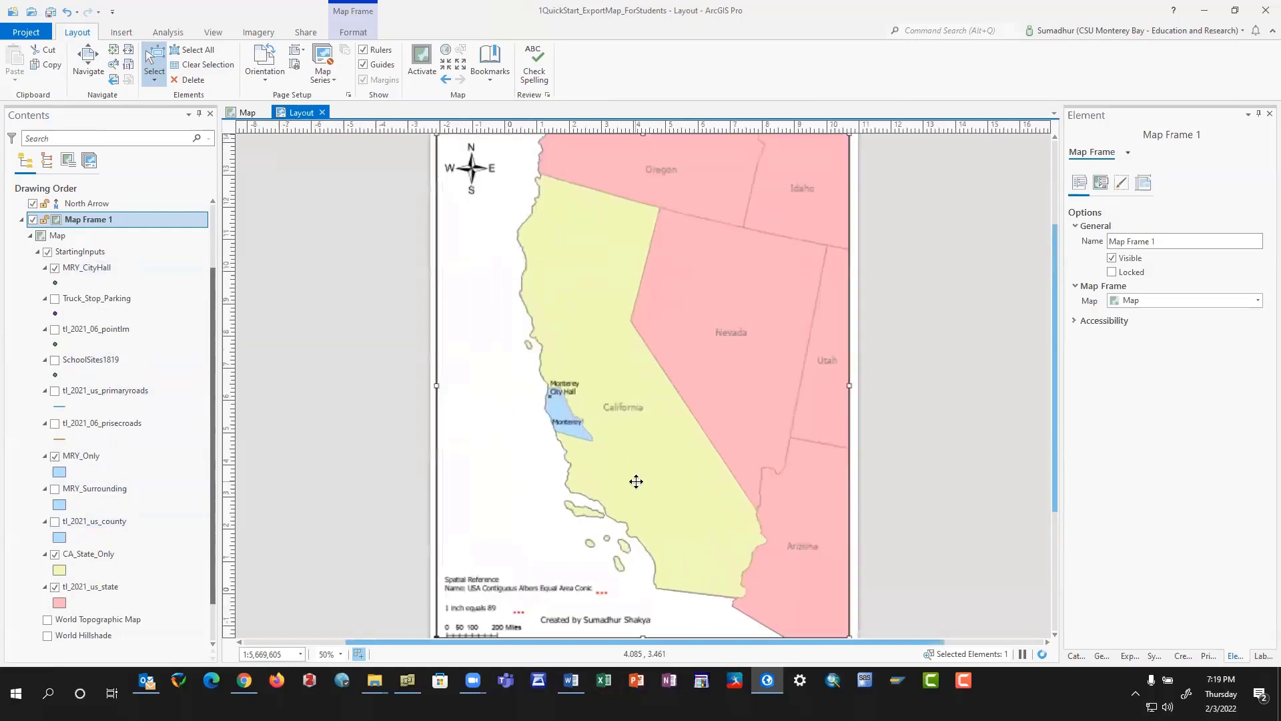
scroll(636, 481, "down", 1)
scroll(636, 481, "up", 1)
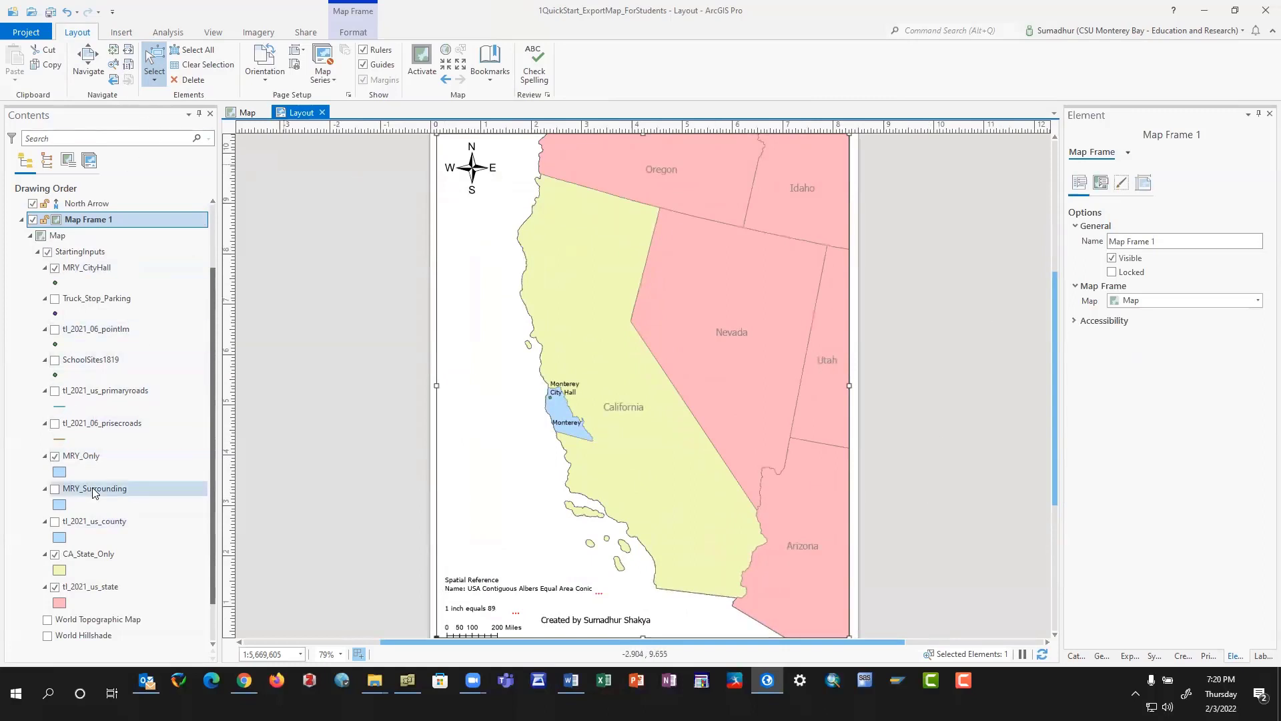
Zoom the map in the map frame to the extent of the CA_State_Only layer.
right_click(92, 554)
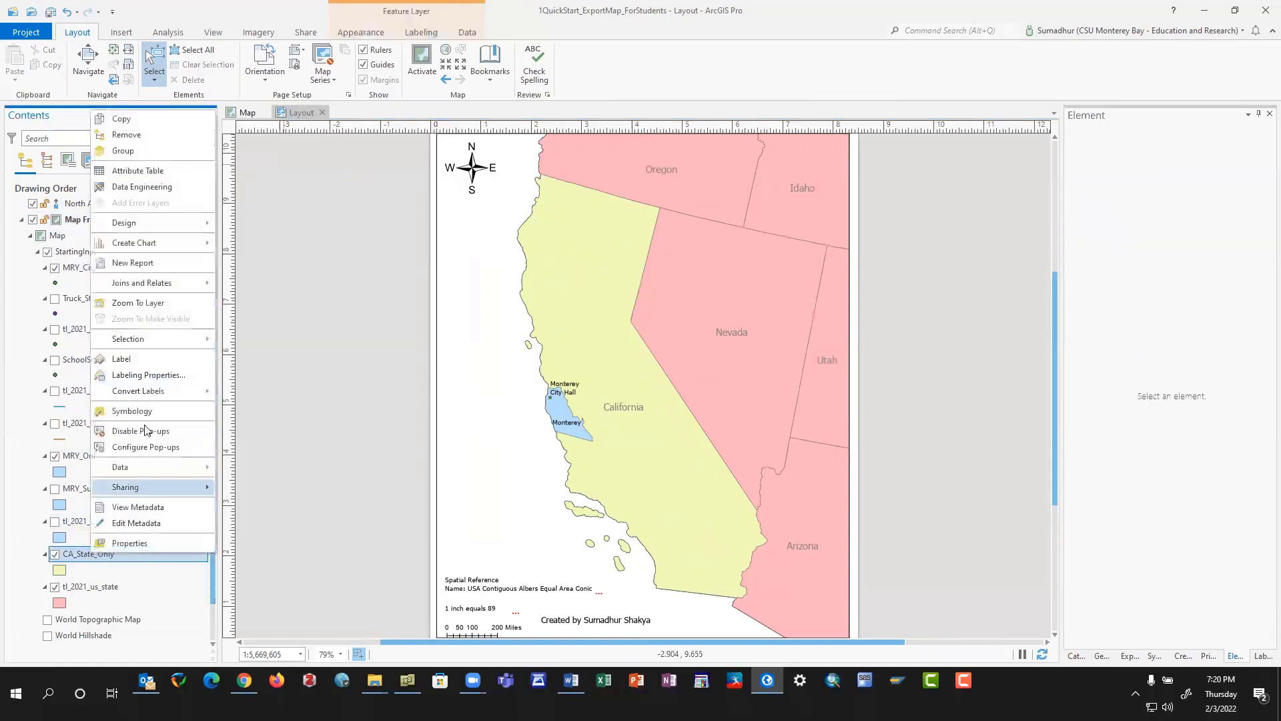
left_click(135, 308)
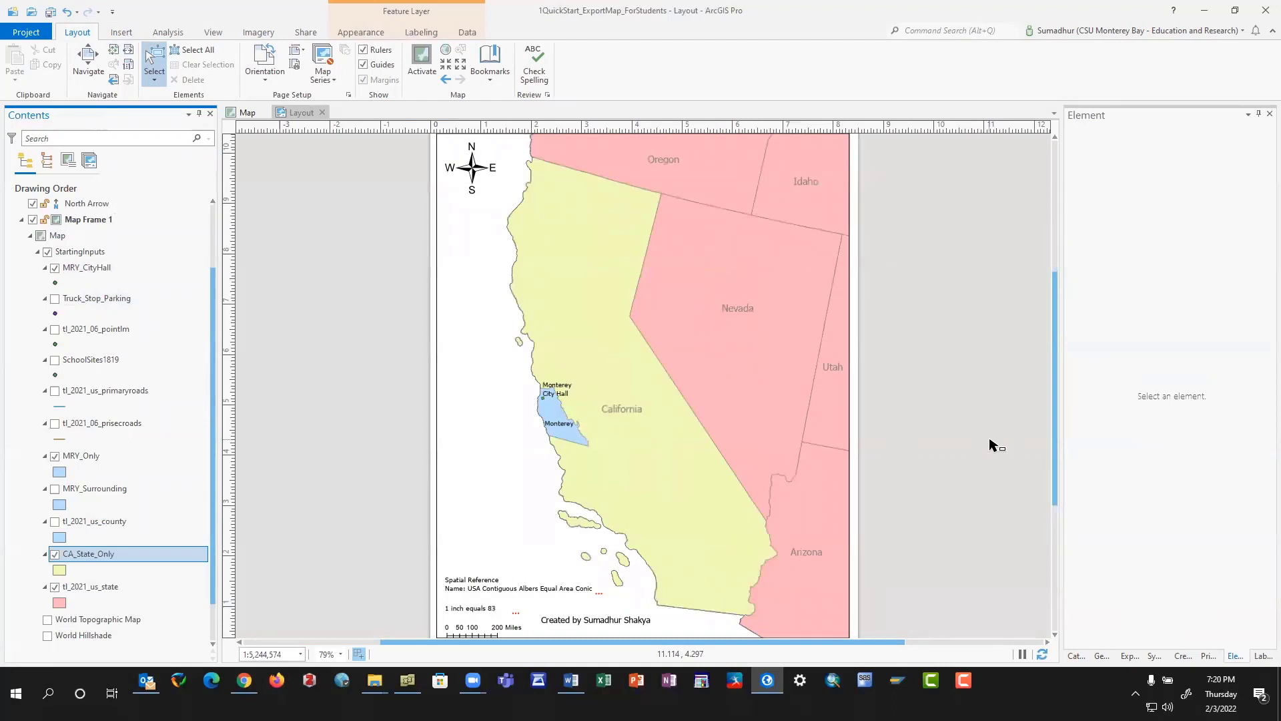
scroll(990, 445, "down", 2)
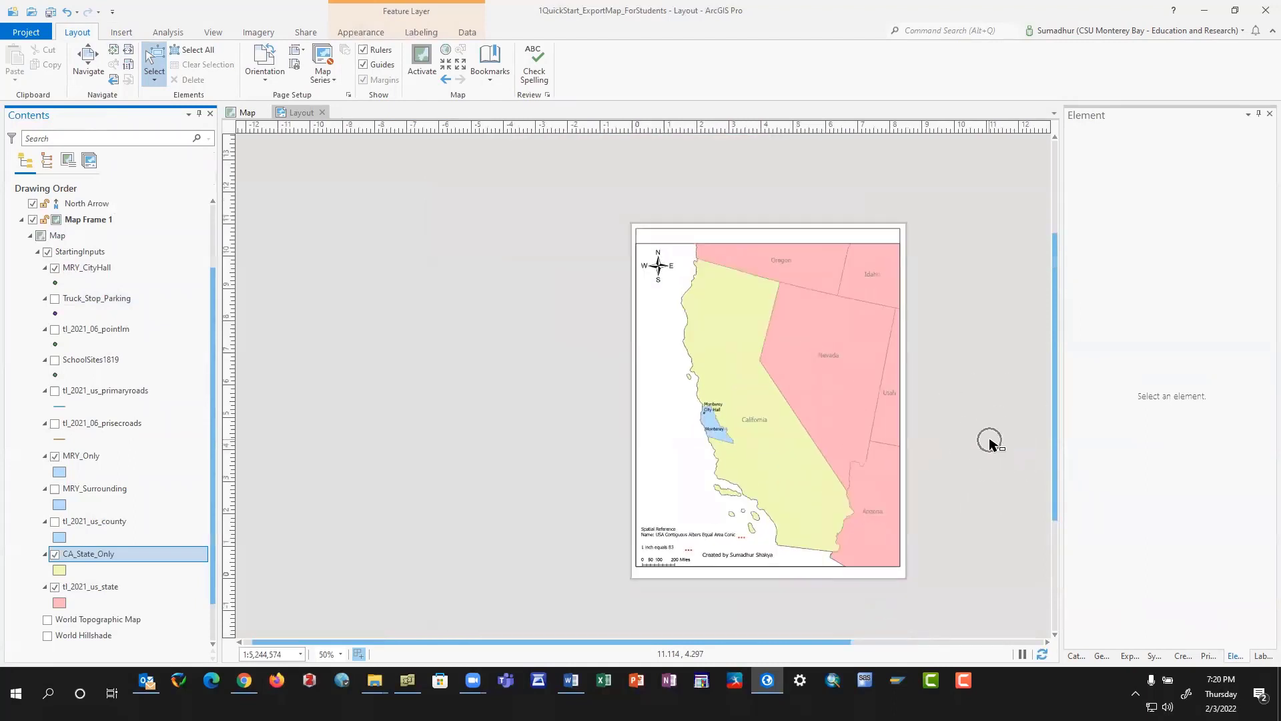
scroll(990, 444, "up", 2)
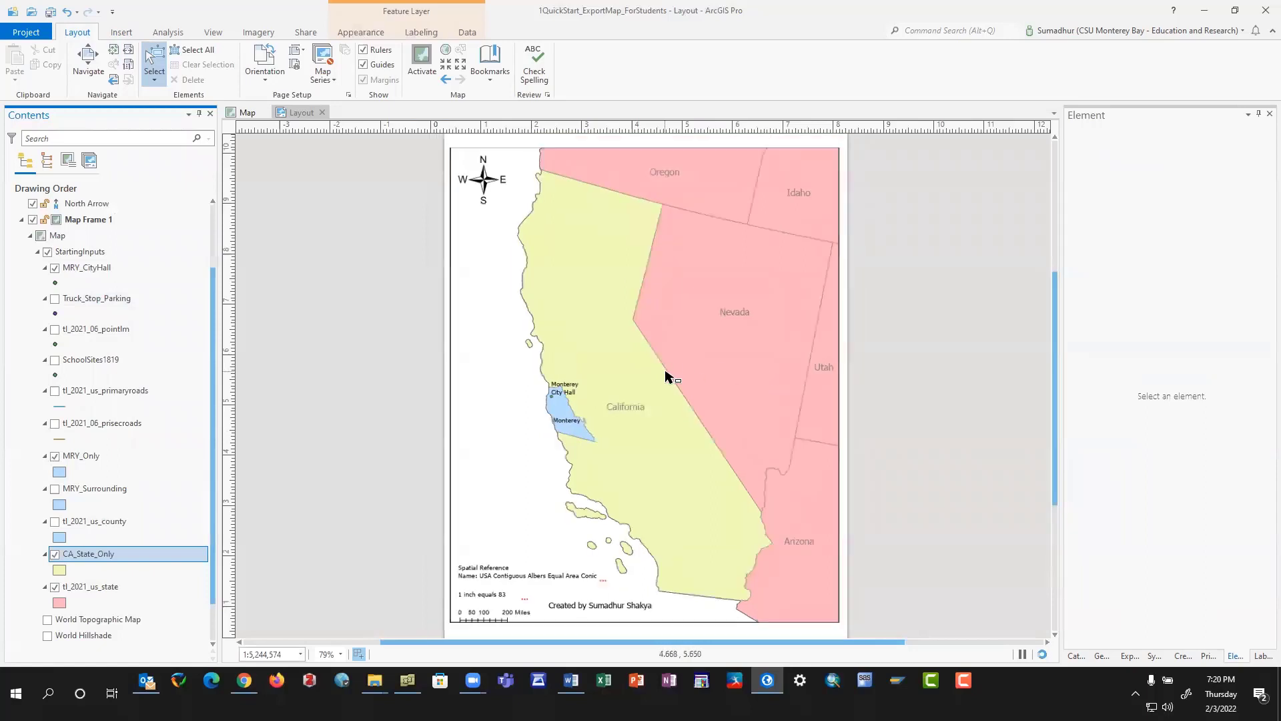
scroll(664, 376, "down", 2)
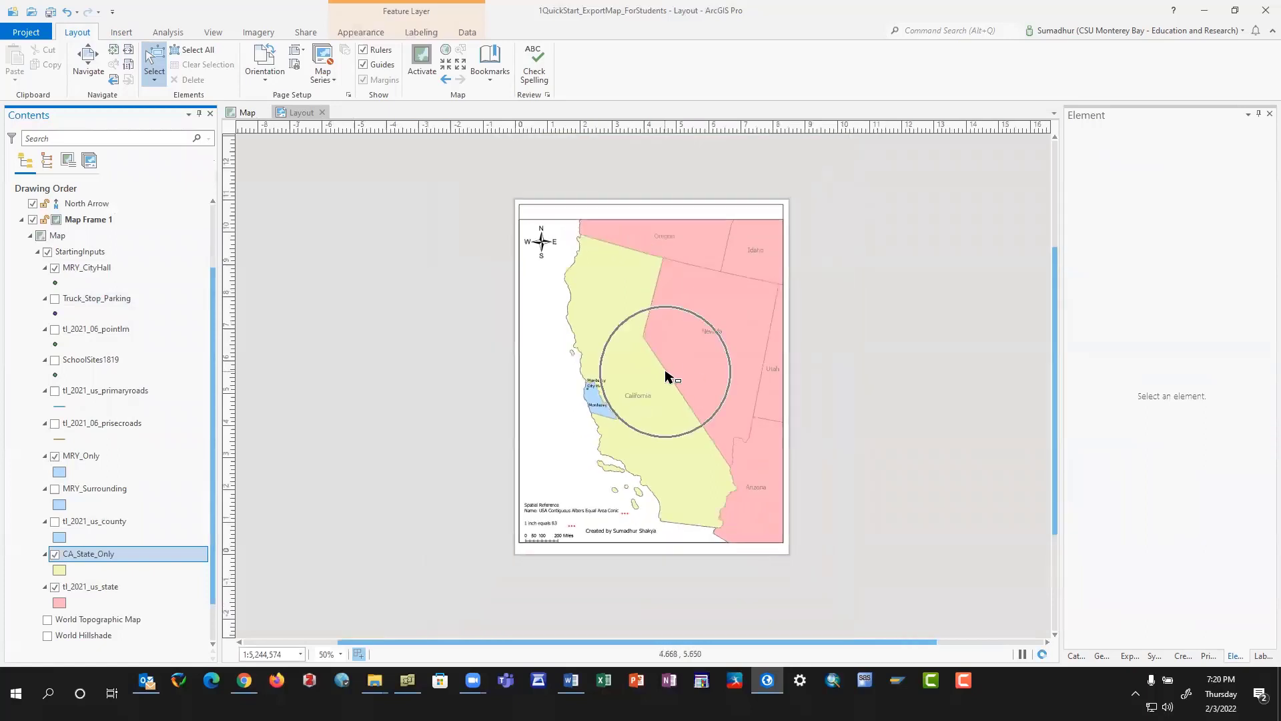
Duplicate the creator credit text and move the copy into the empty strip above the map frame.
left_click(607, 533)
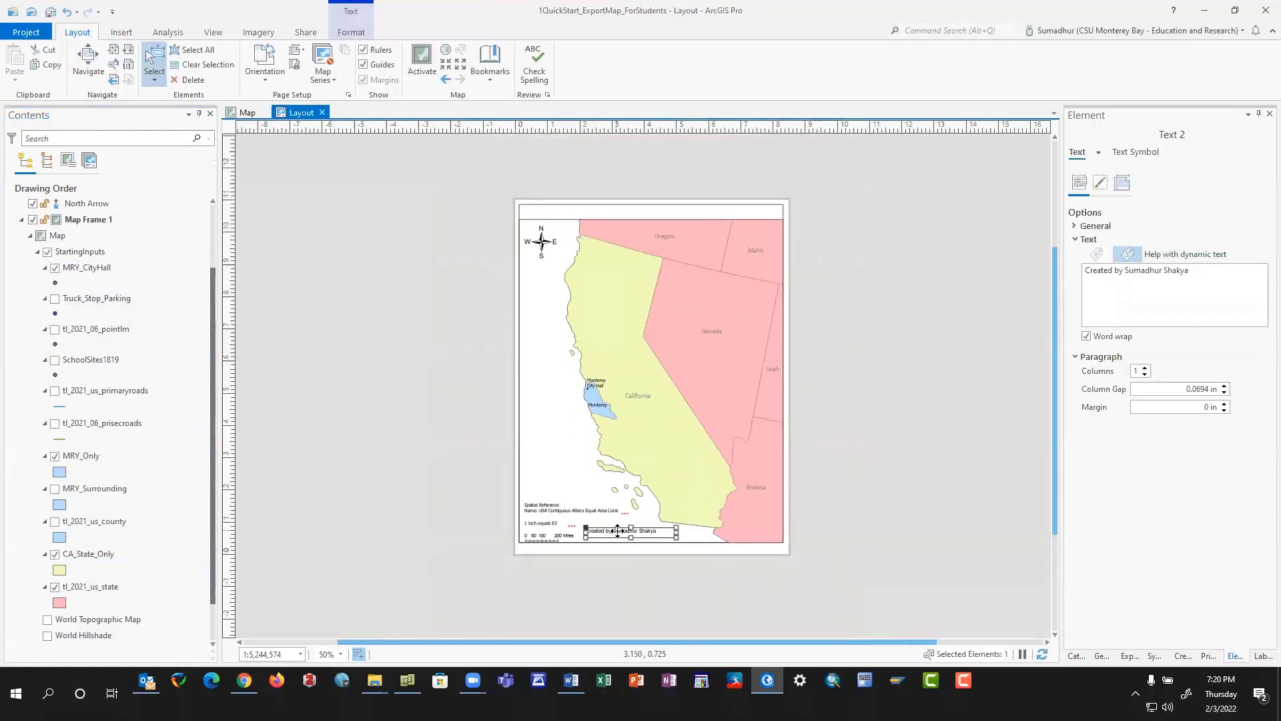
key("ctrl+c")
key("ctrl+v")
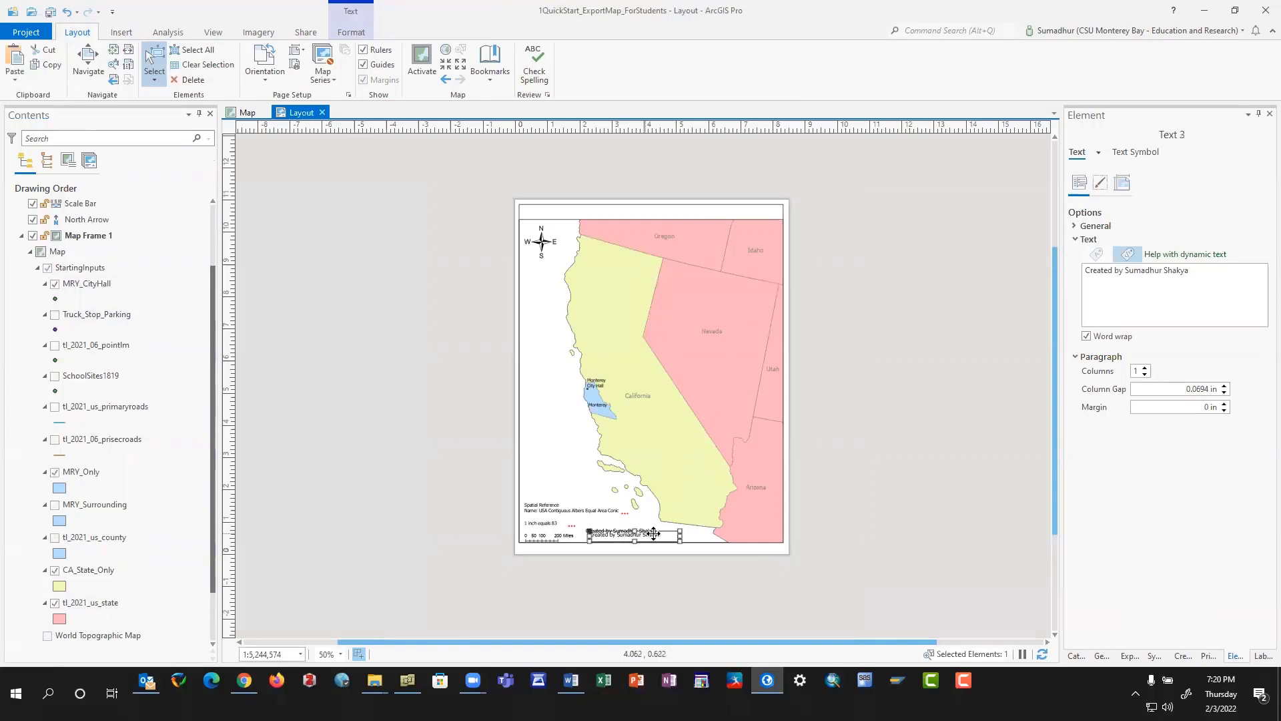
left_click_drag(654, 534, 674, 211)
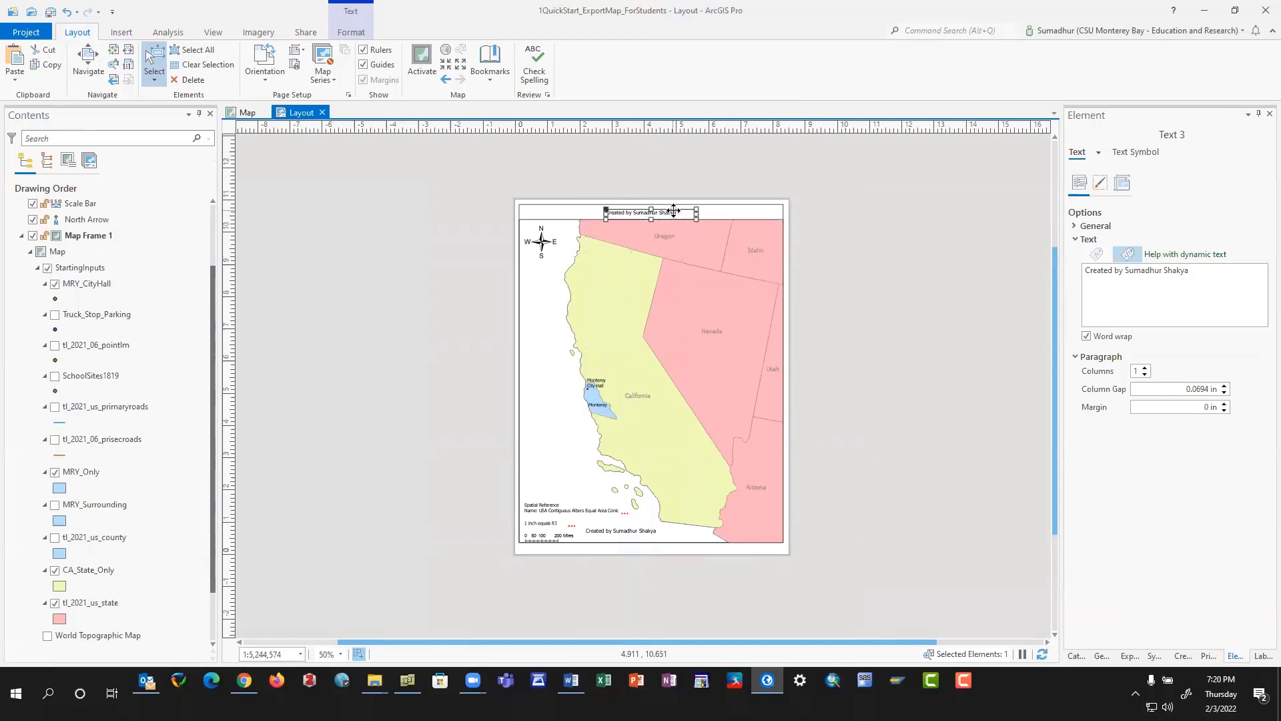
Replace the copied text above the map frame with the title "Map 1 Basic".
double_click(668, 212)
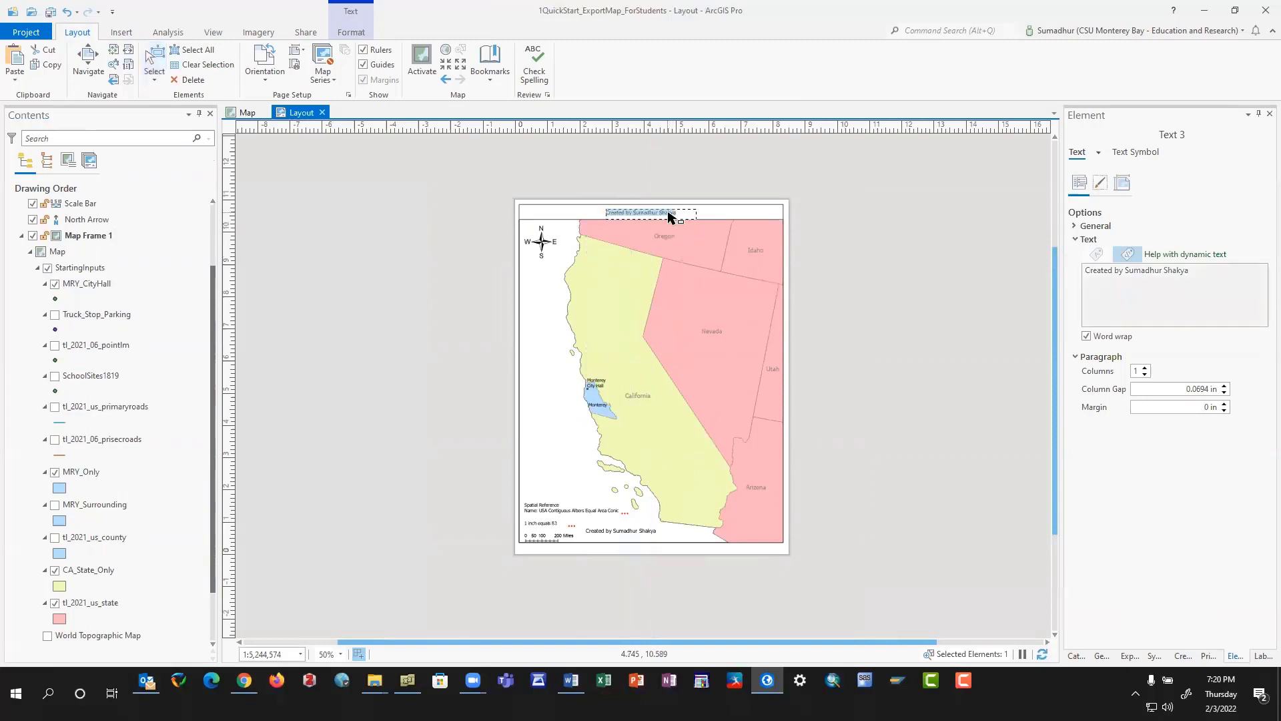
right_click(672, 217)
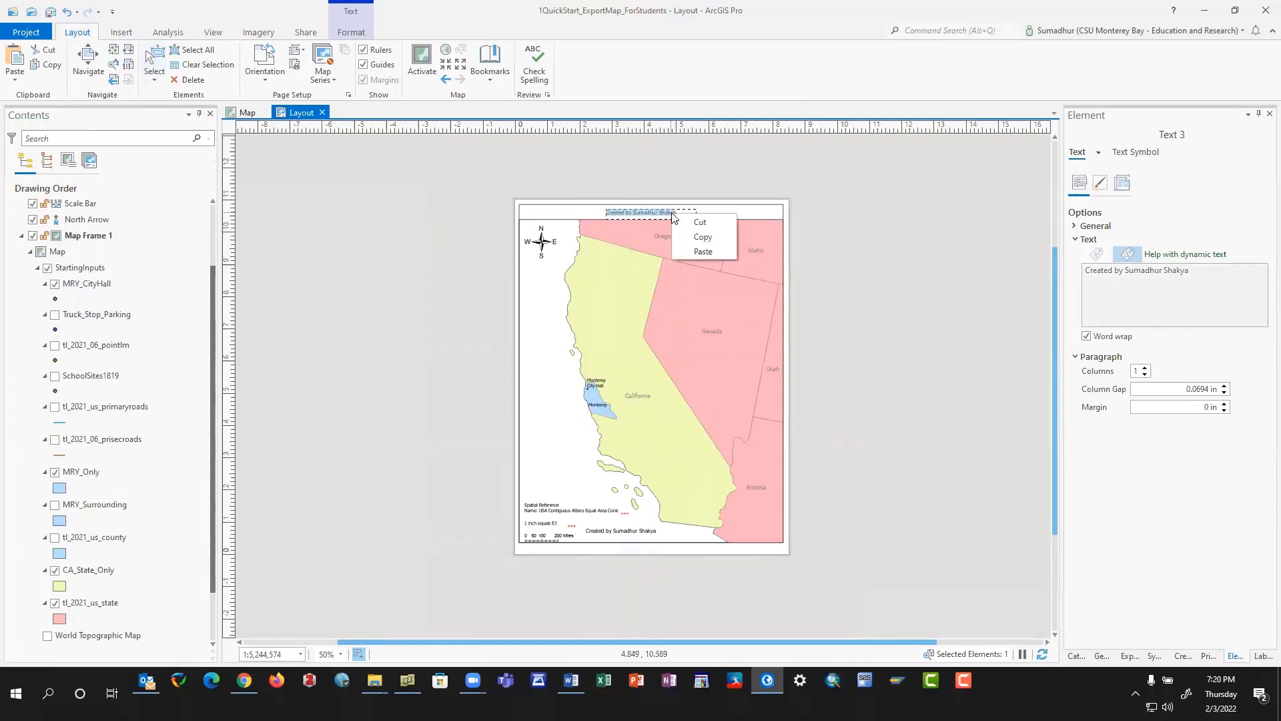
left_click(656, 215)
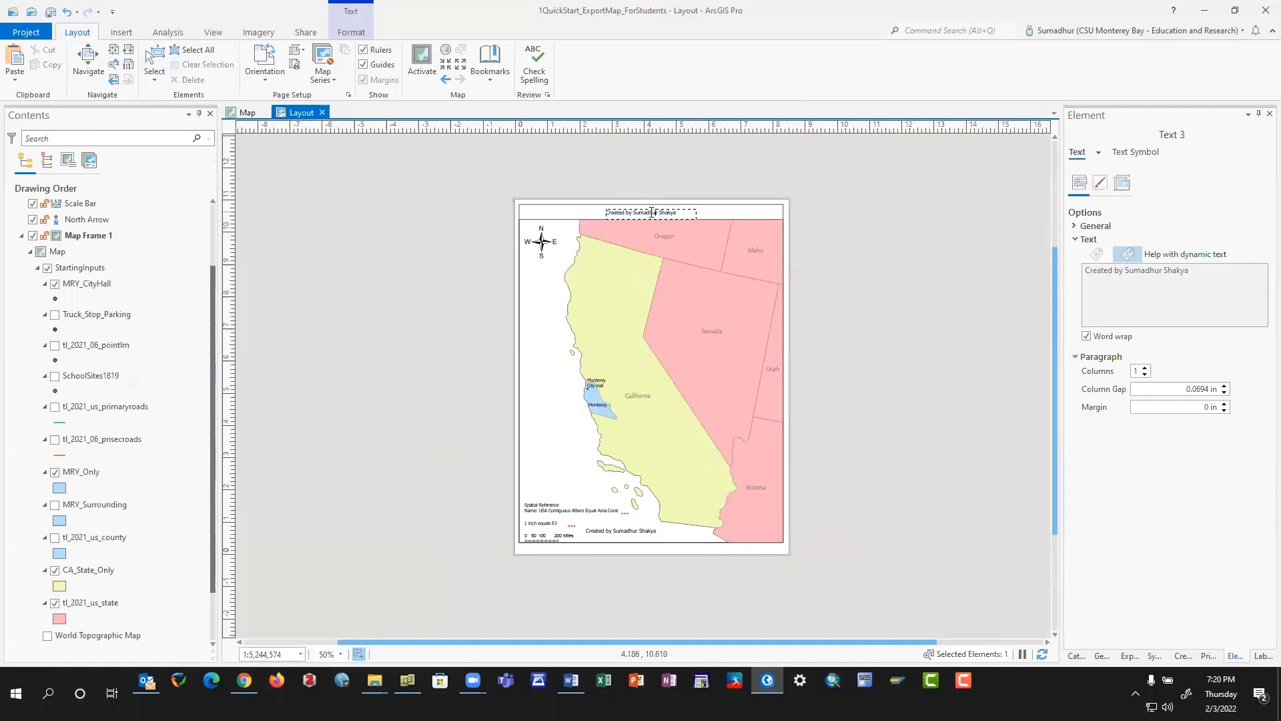
key("ctrl+a")
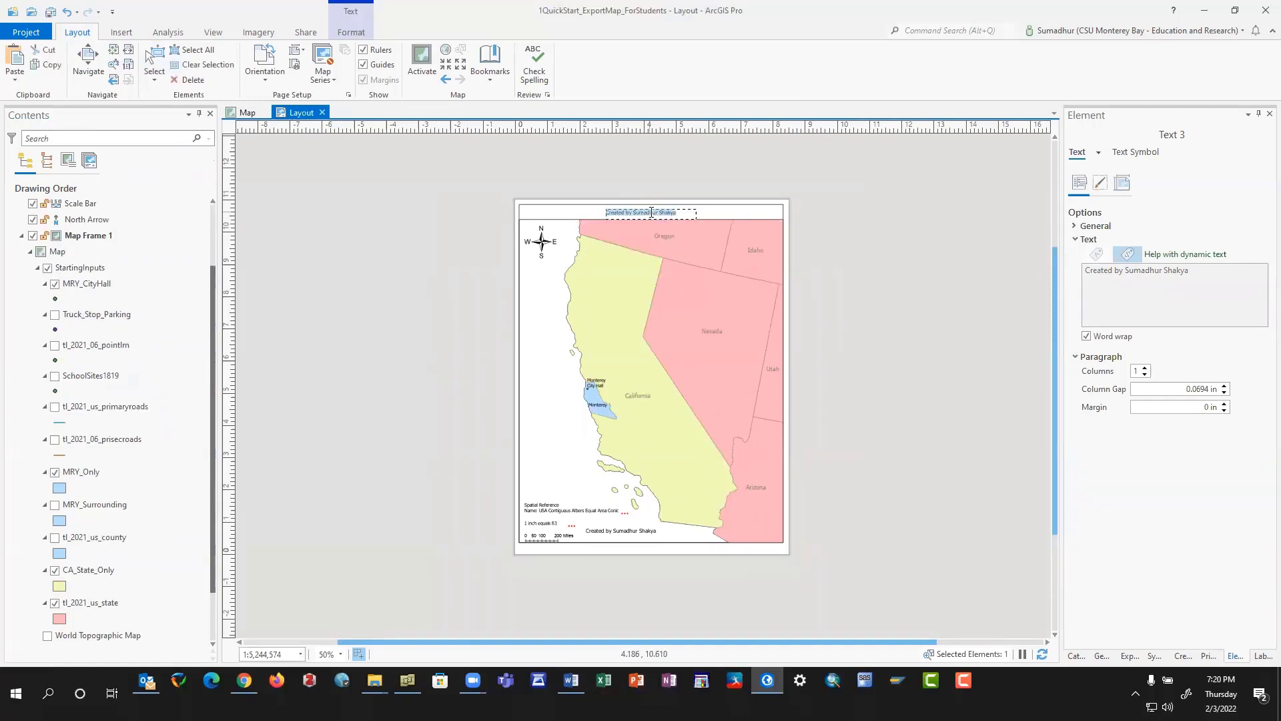
type("Map 1 Basic")
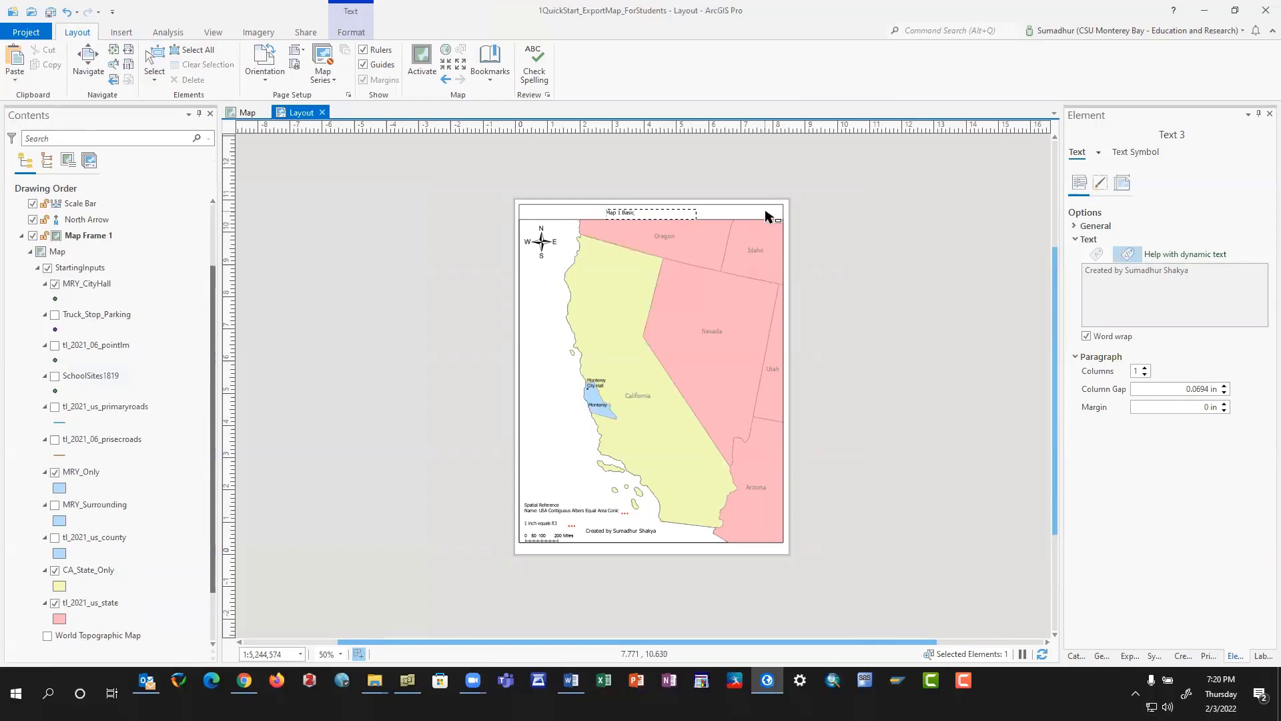
Set the font size of the "Map 1 Basic" title text to 16 pt and apply it.
key("Escape")
left_click(635, 210)
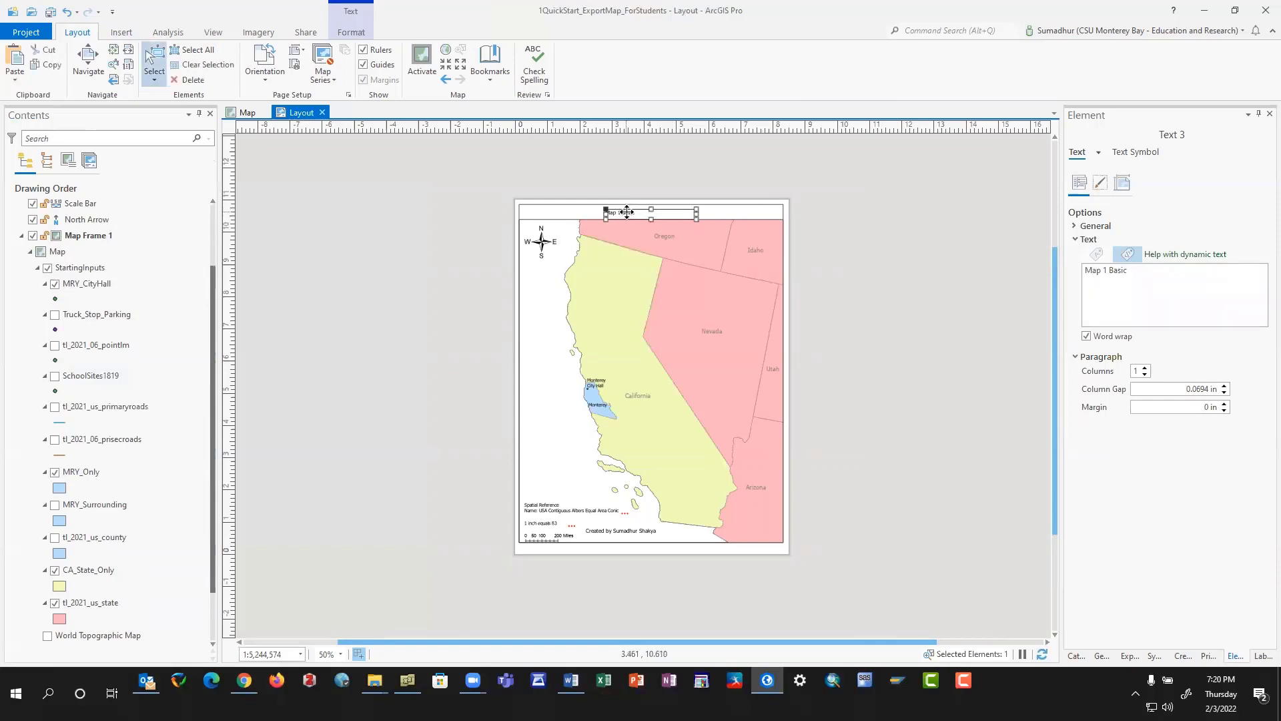
left_click(1077, 228)
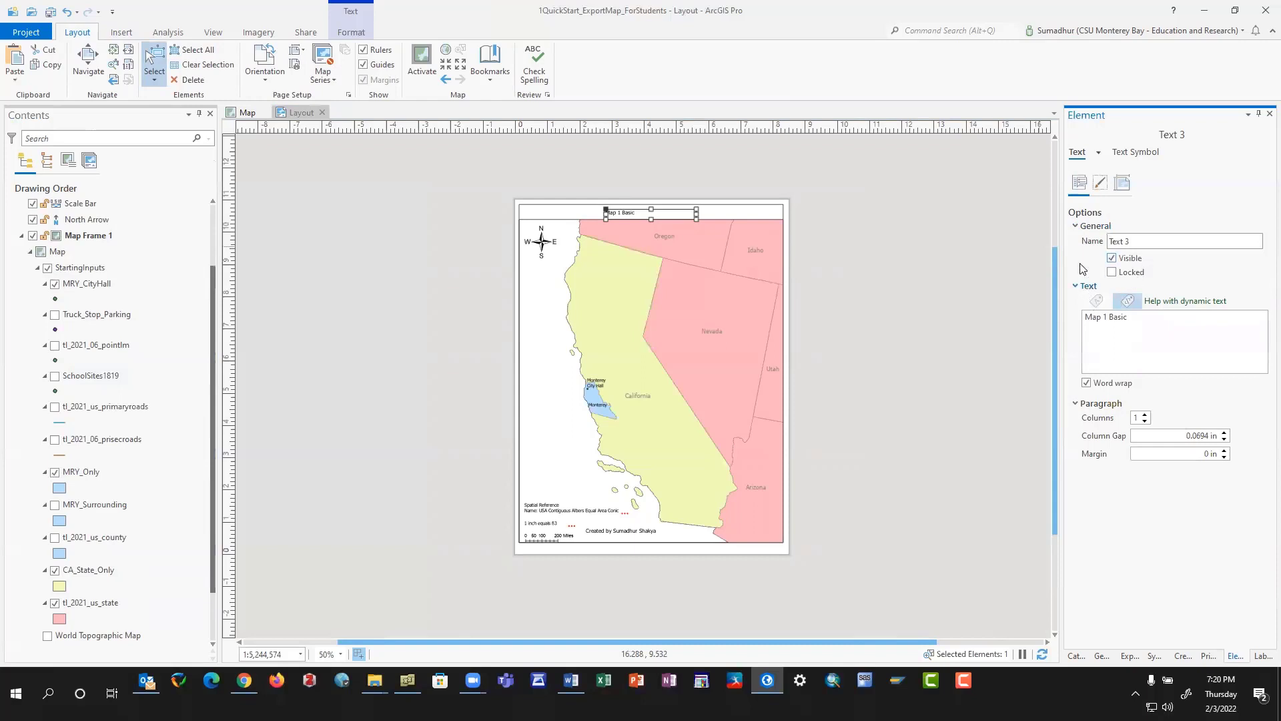
left_click(1137, 153)
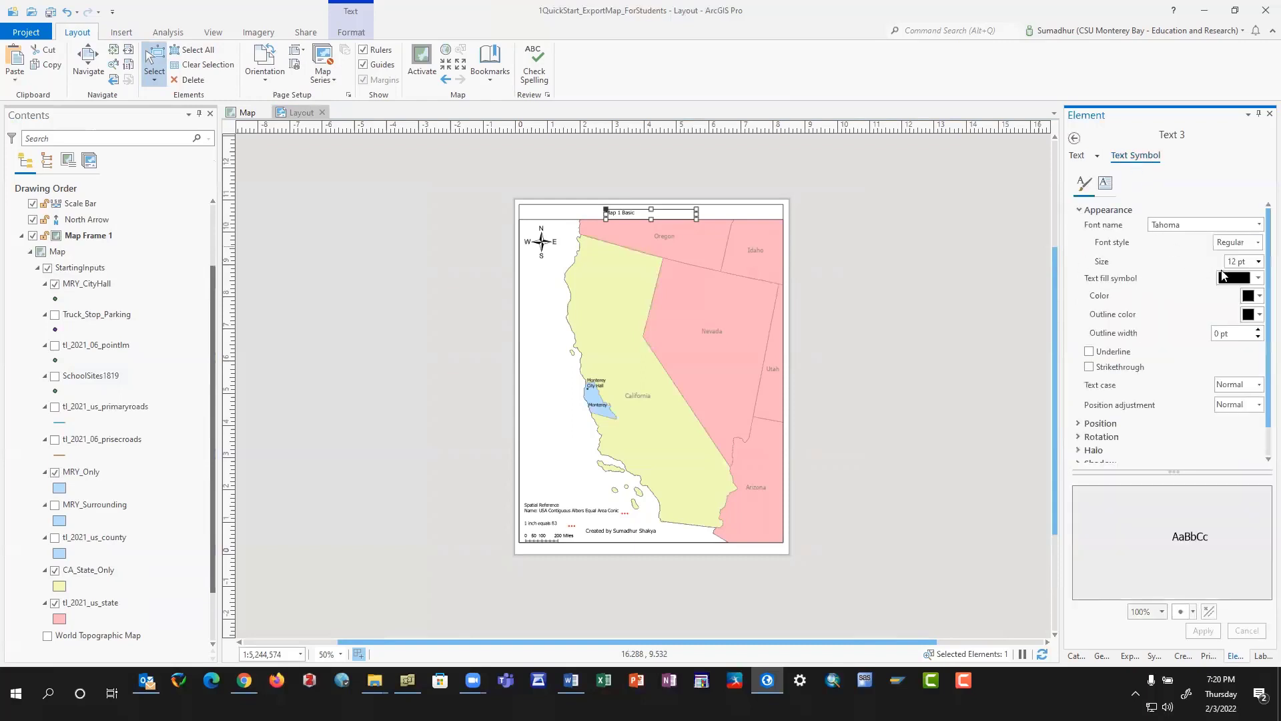
left_click(1257, 262)
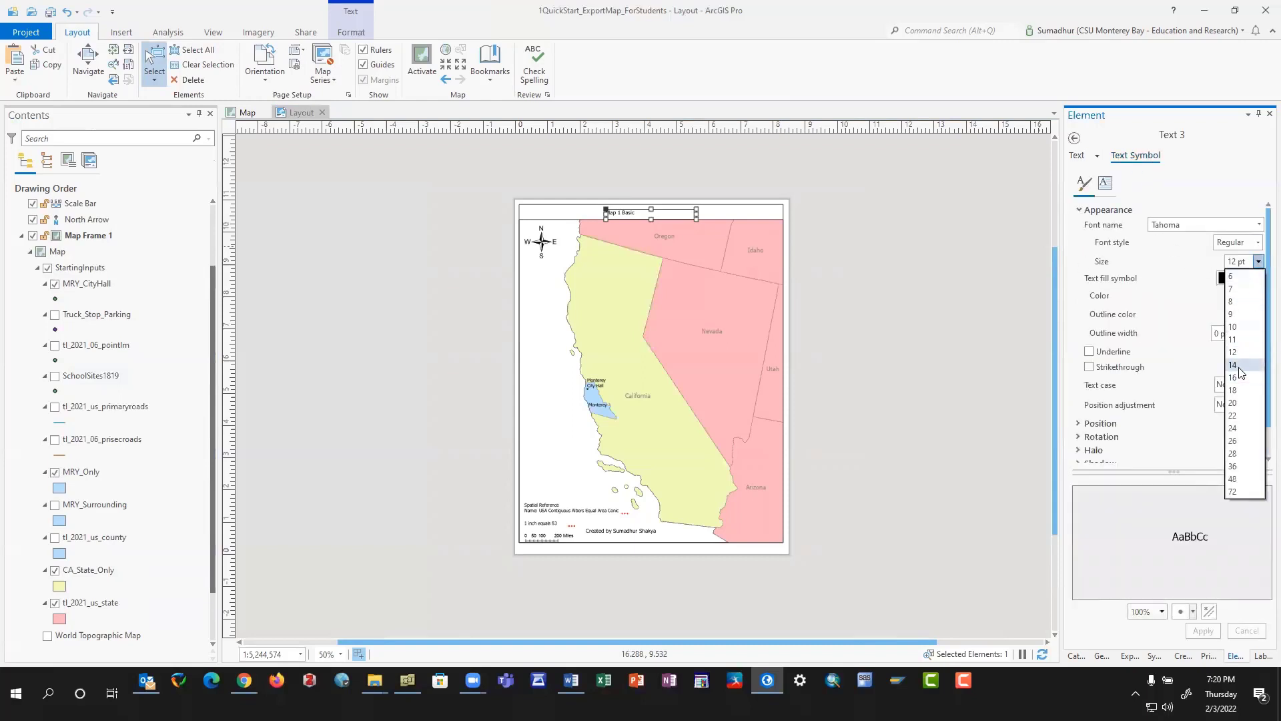
left_click(1235, 365)
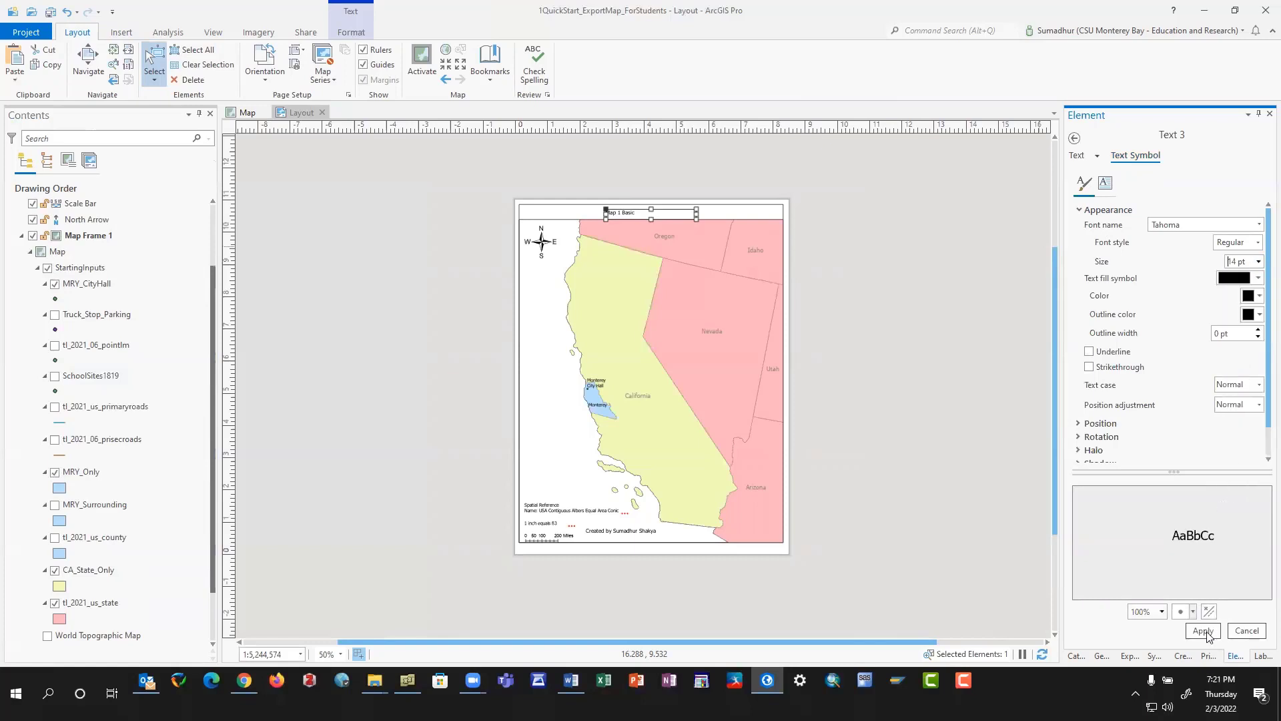
left_click(1208, 632)
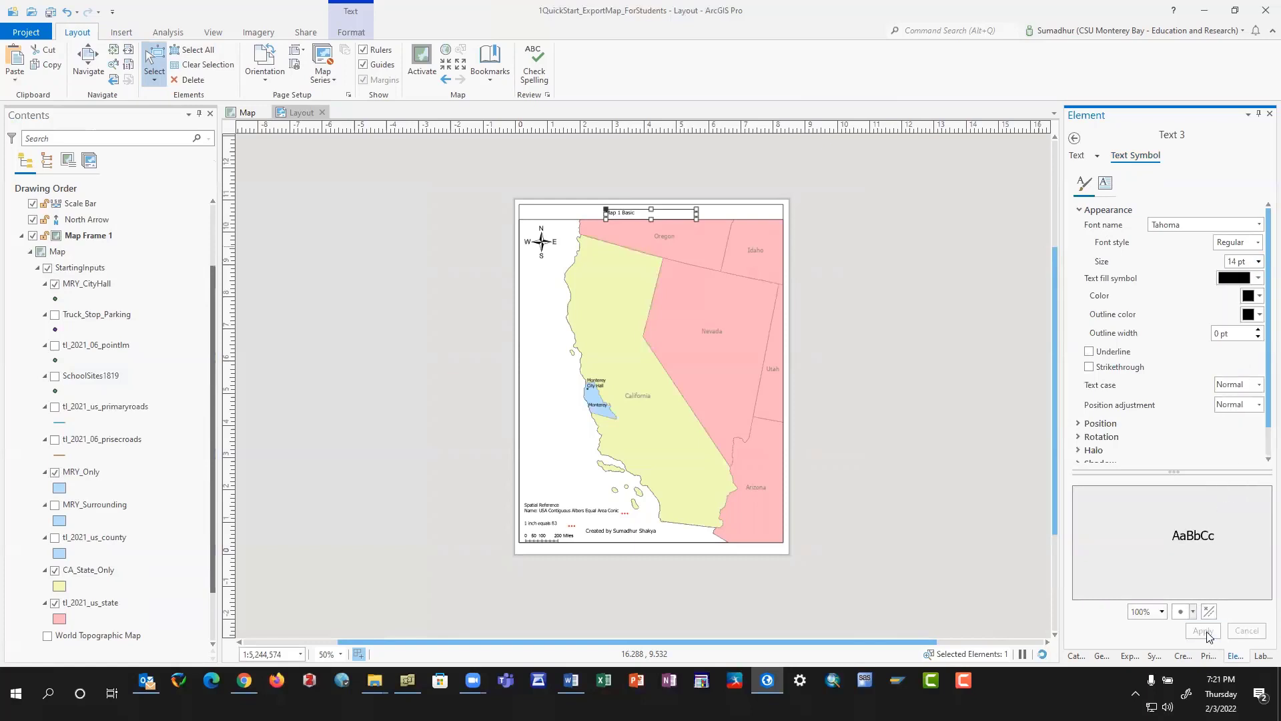
left_click(1258, 261)
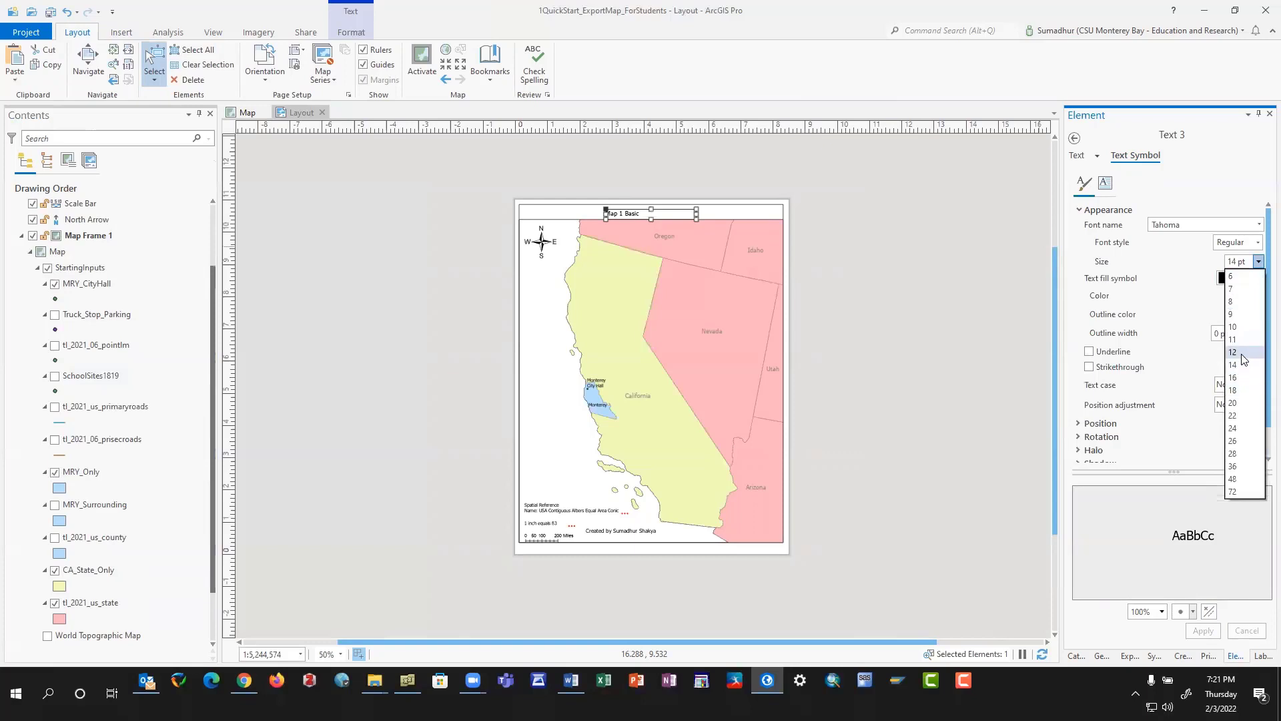
left_click(1235, 377)
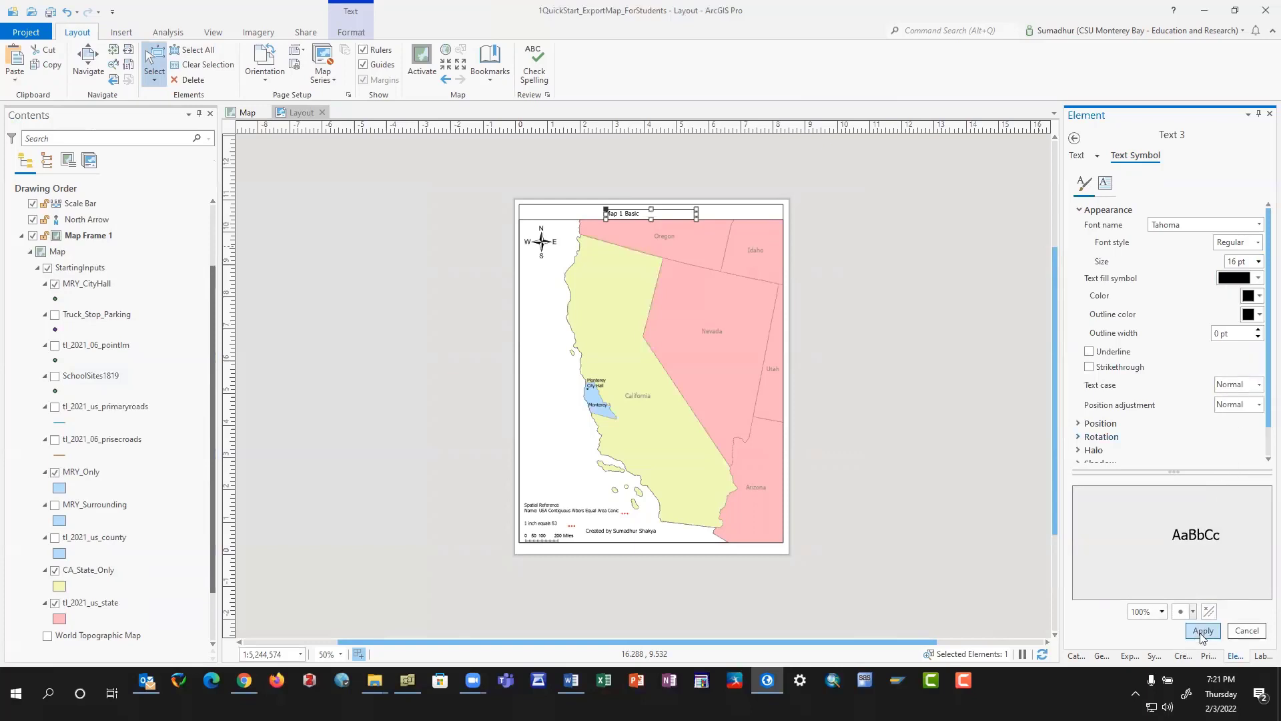
left_click(1202, 630)
Duplicate the title text and move the copy to the map frame's lower edge, beside the creator credit.
left_click(671, 208)
key("ctrl+v")
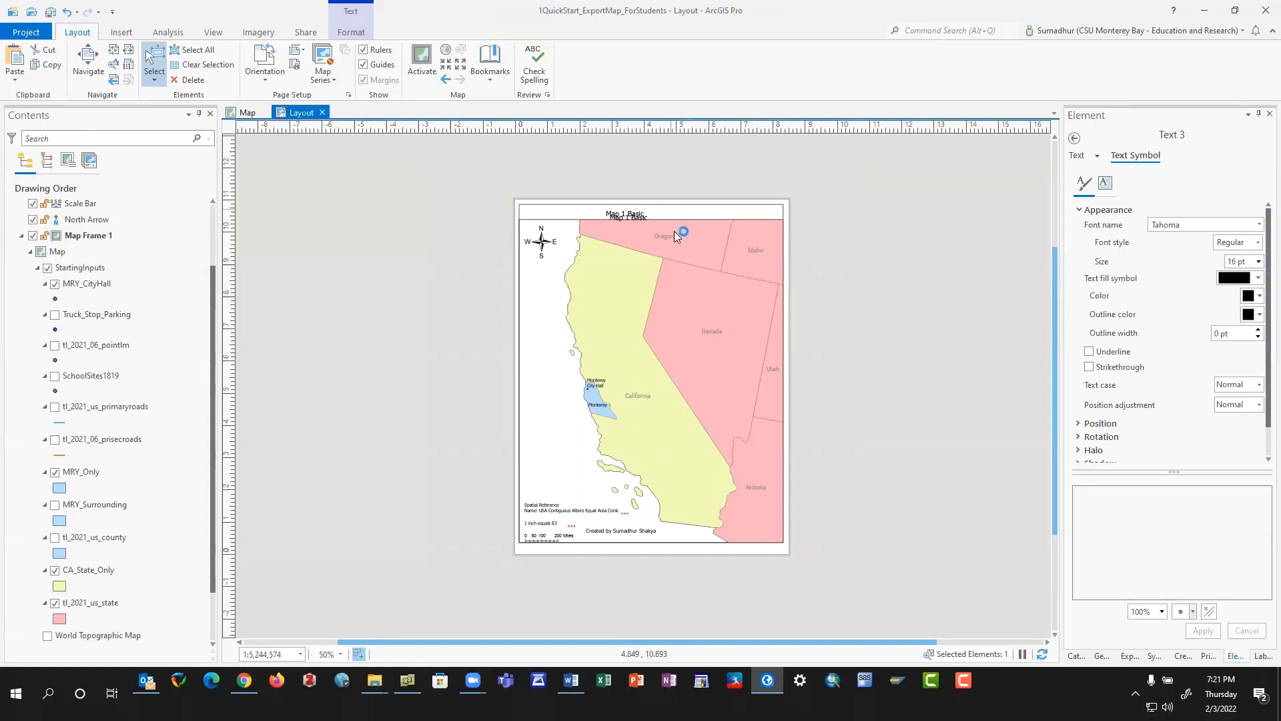
left_click_drag(672, 213, 745, 532)
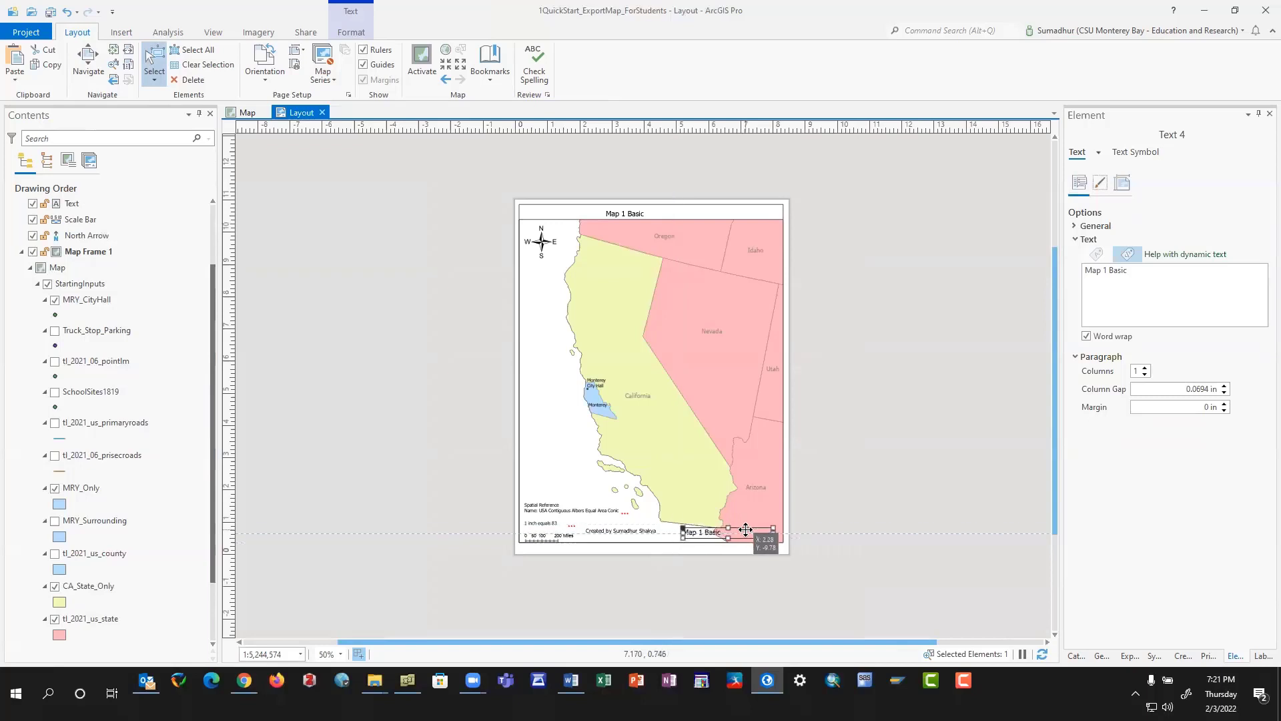
Replace the copied text beside the creator credit with the date 02/03/2022.
double_click(720, 532)
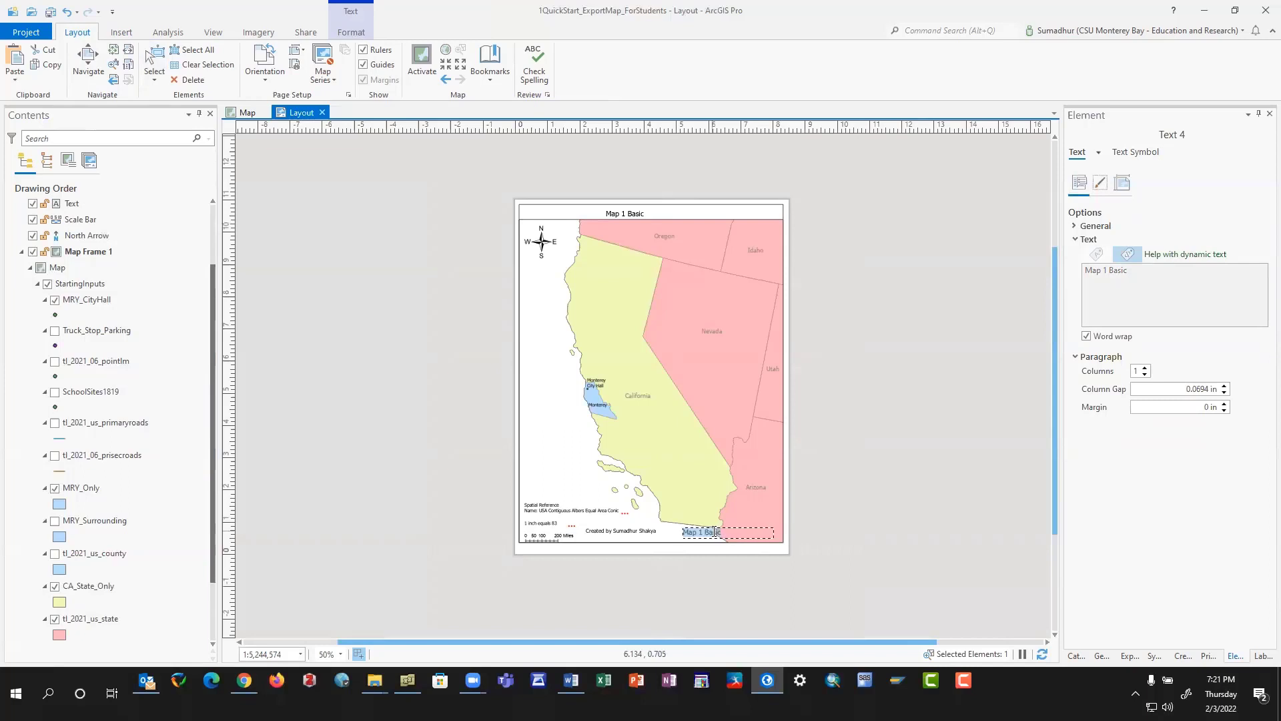
type("Ja")
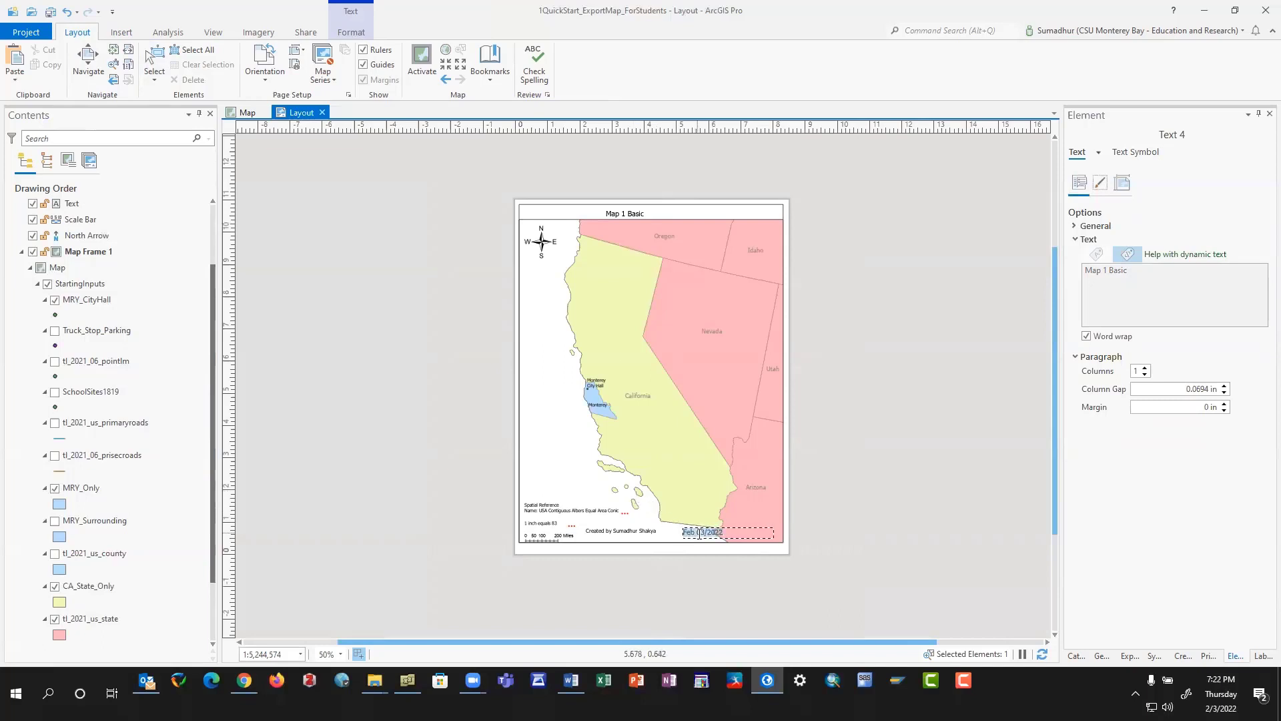
type("02/0")
key("Escape")
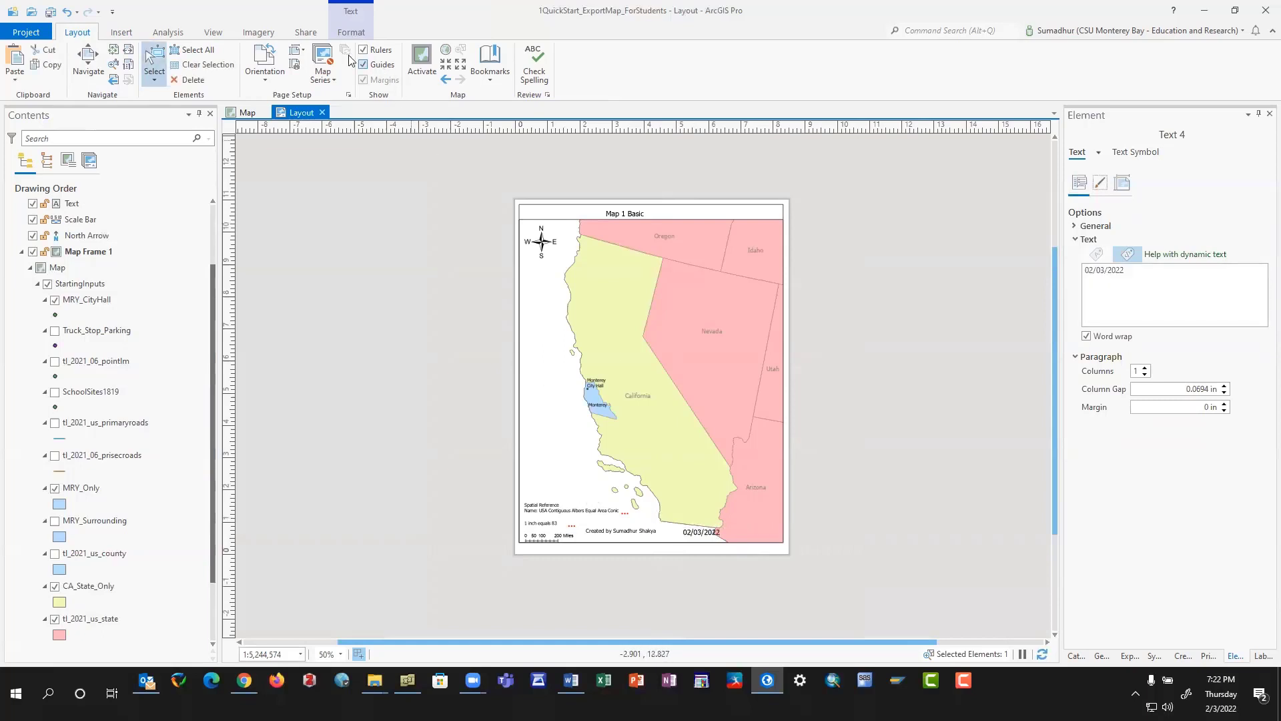
Insert a legend for Map Frame 1 over the Nevada area and shorten its box from the upper edge.
left_click(123, 33)
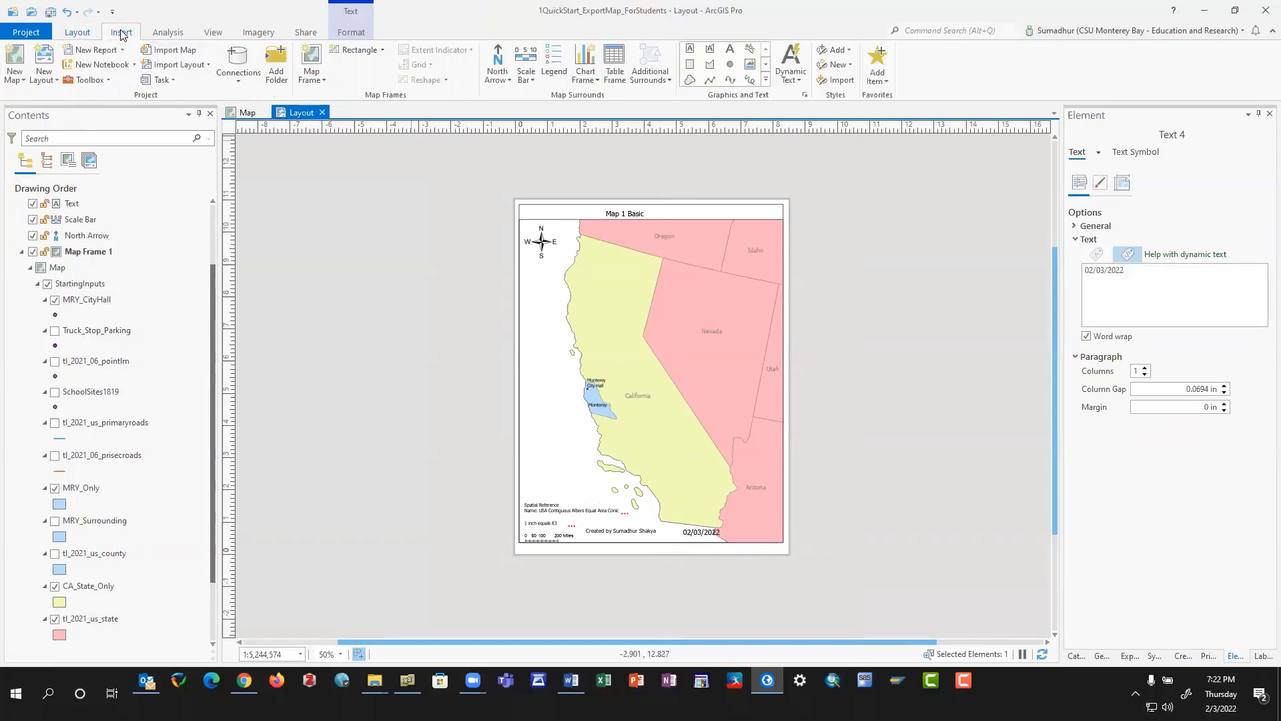
left_click(554, 60)
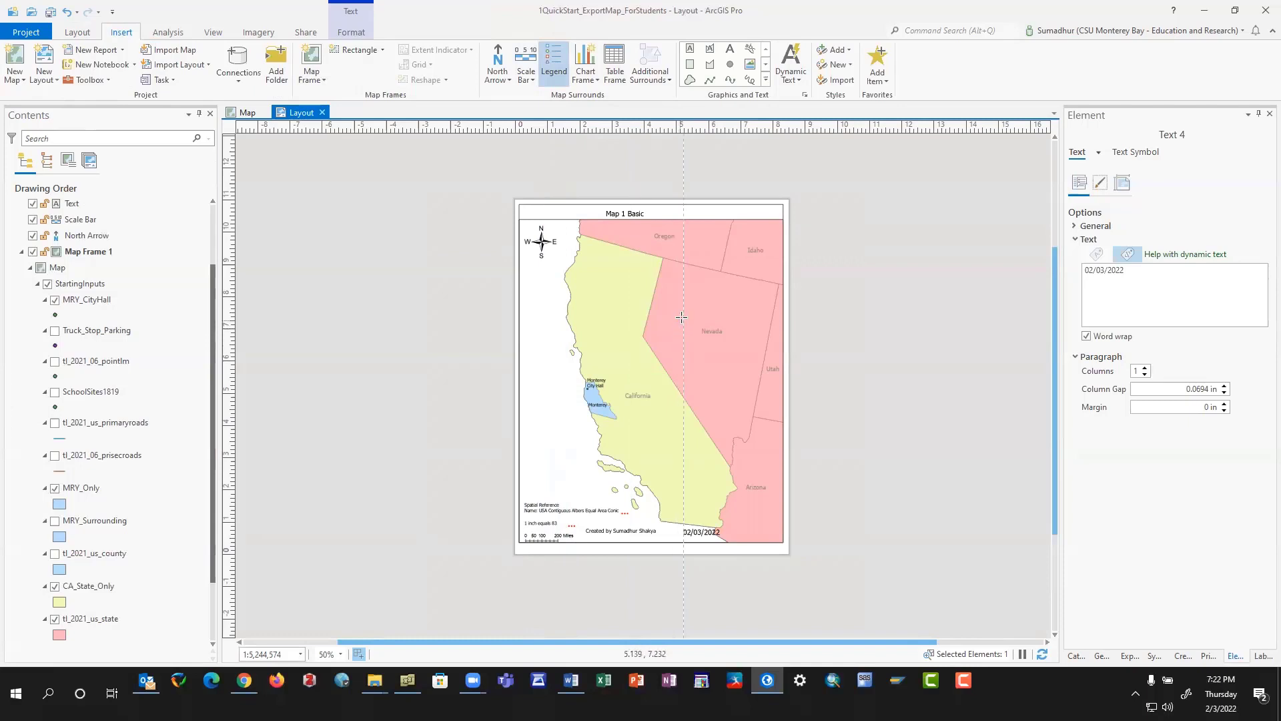
mouse_move(682, 317)
left_mouse_down()
mouse_move(728, 377)
mouse_move(768, 473)
left_mouse_up()
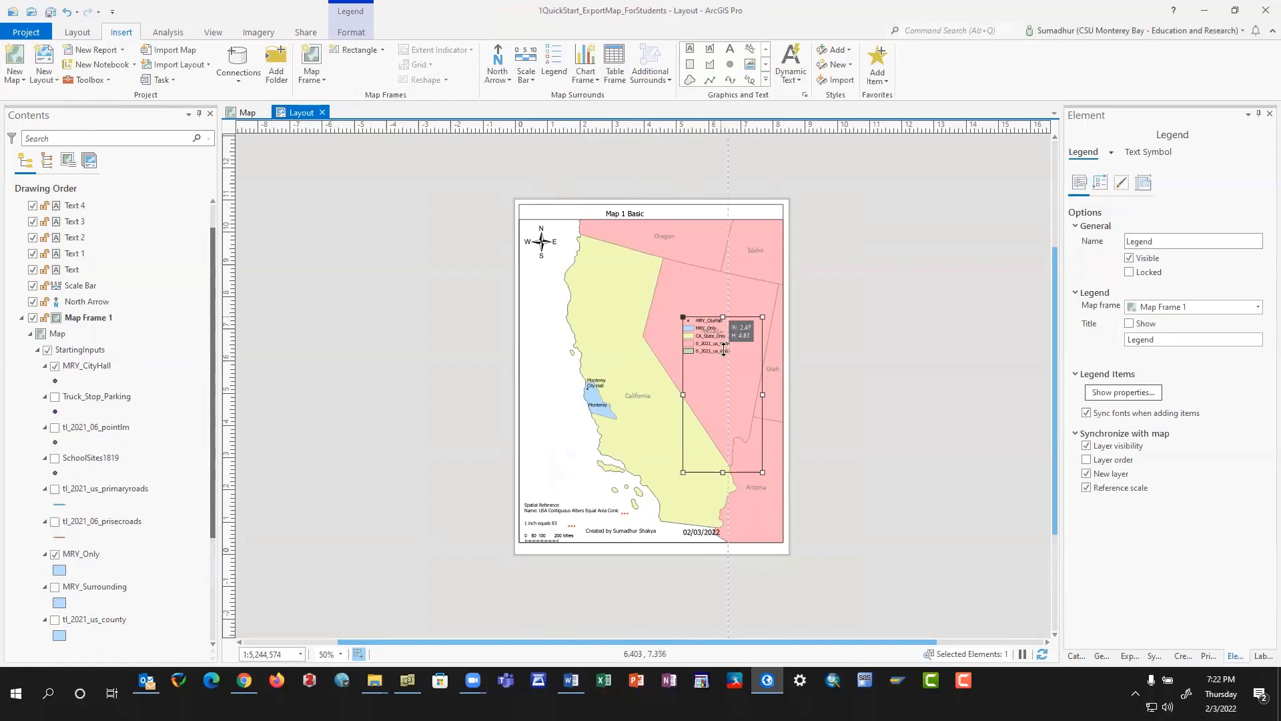
left_click_drag(723, 319, 726, 395)
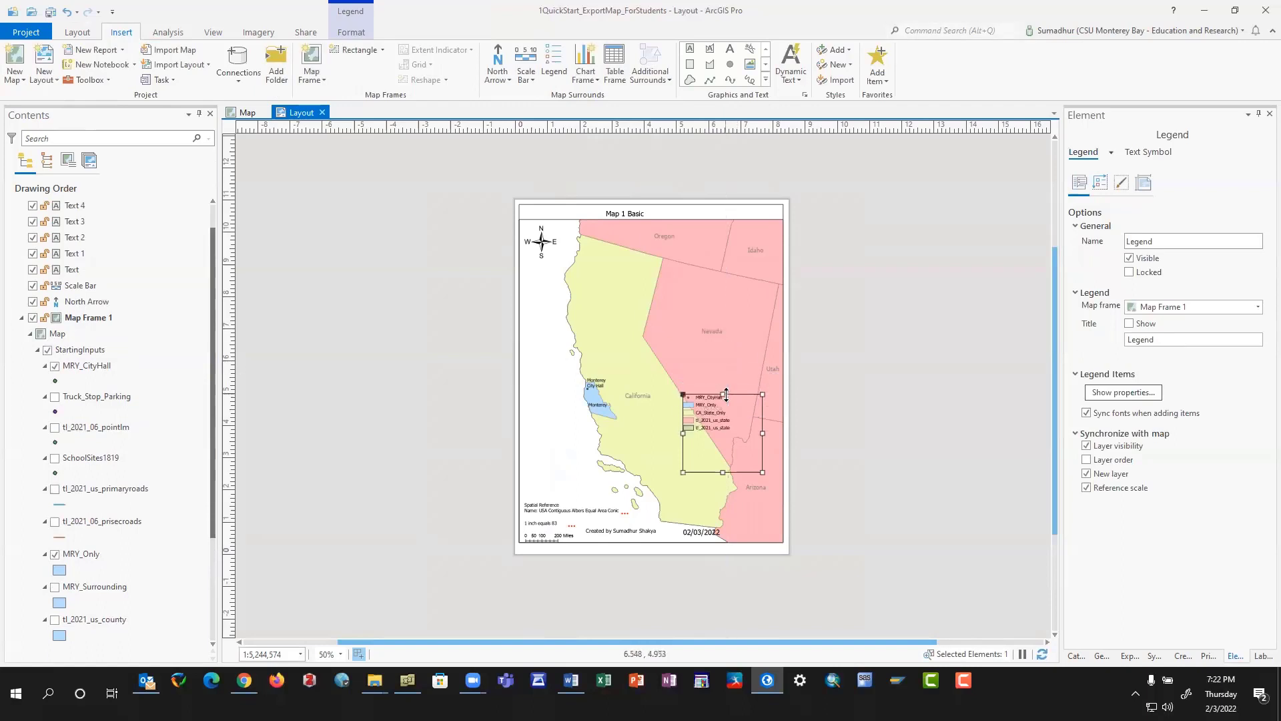
left_click(724, 410)
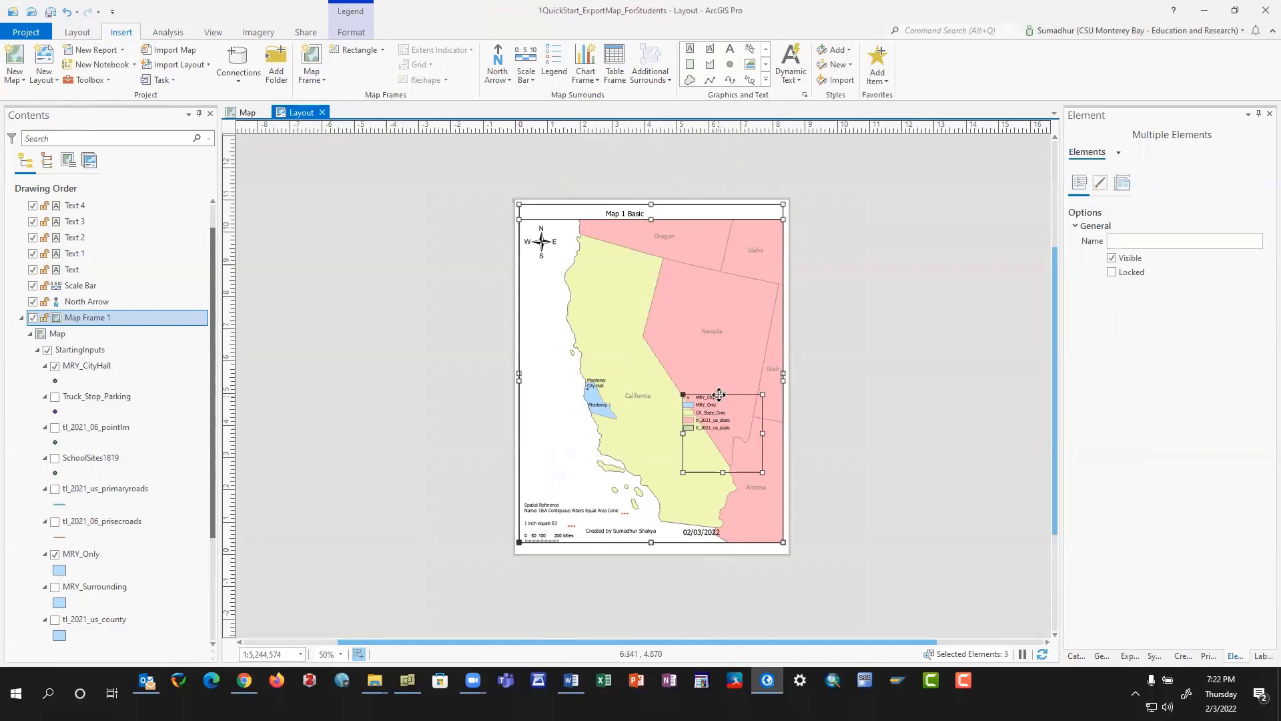
left_click(719, 394)
left_click_drag(723, 395, 727, 430)
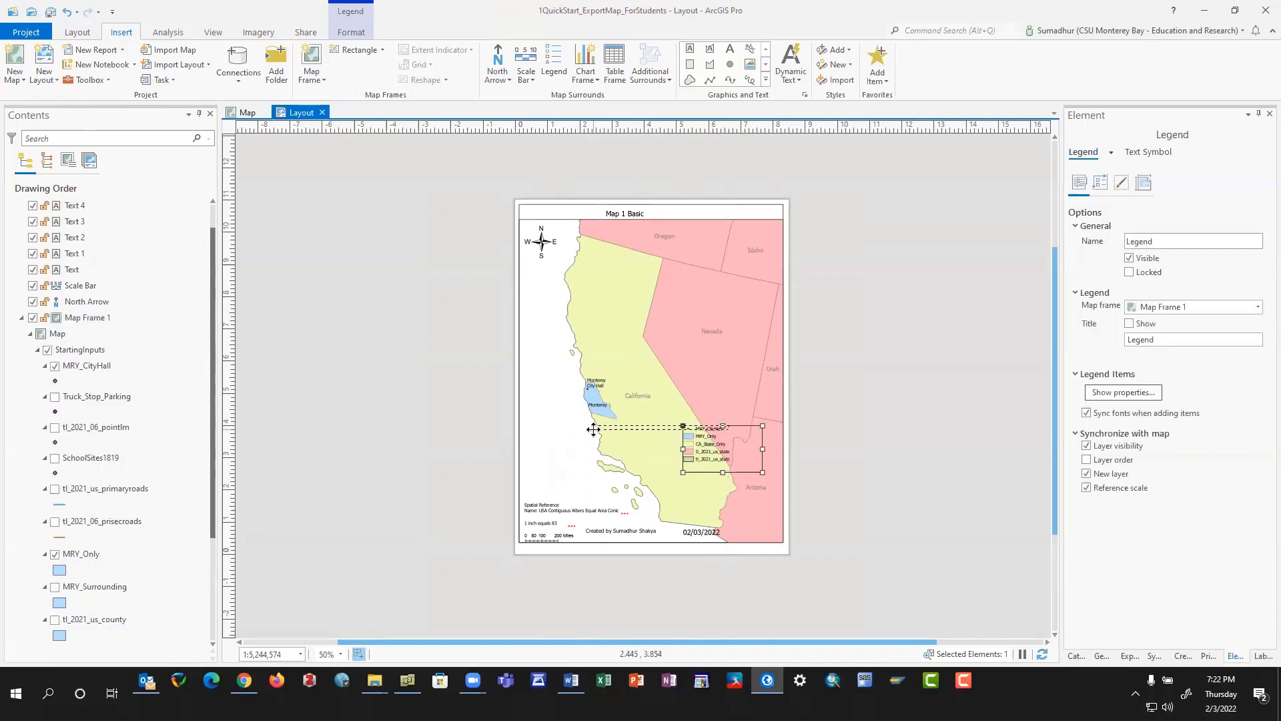
Move the legend to the blank ocean area above the spatial reference text and resize its box to fit beside the coast.
left_click(574, 417, "shift")
left_click(738, 428)
left_click_drag(738, 427, 581, 387)
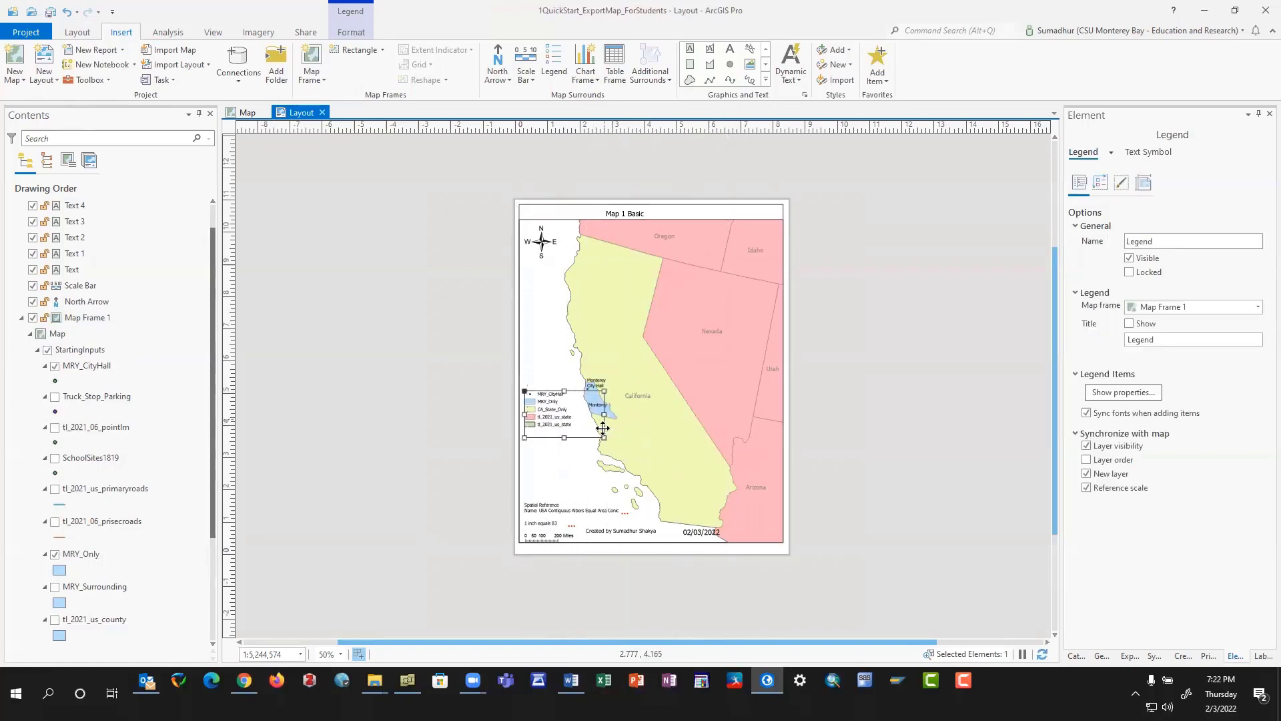
left_click_drag(604, 434, 586, 493)
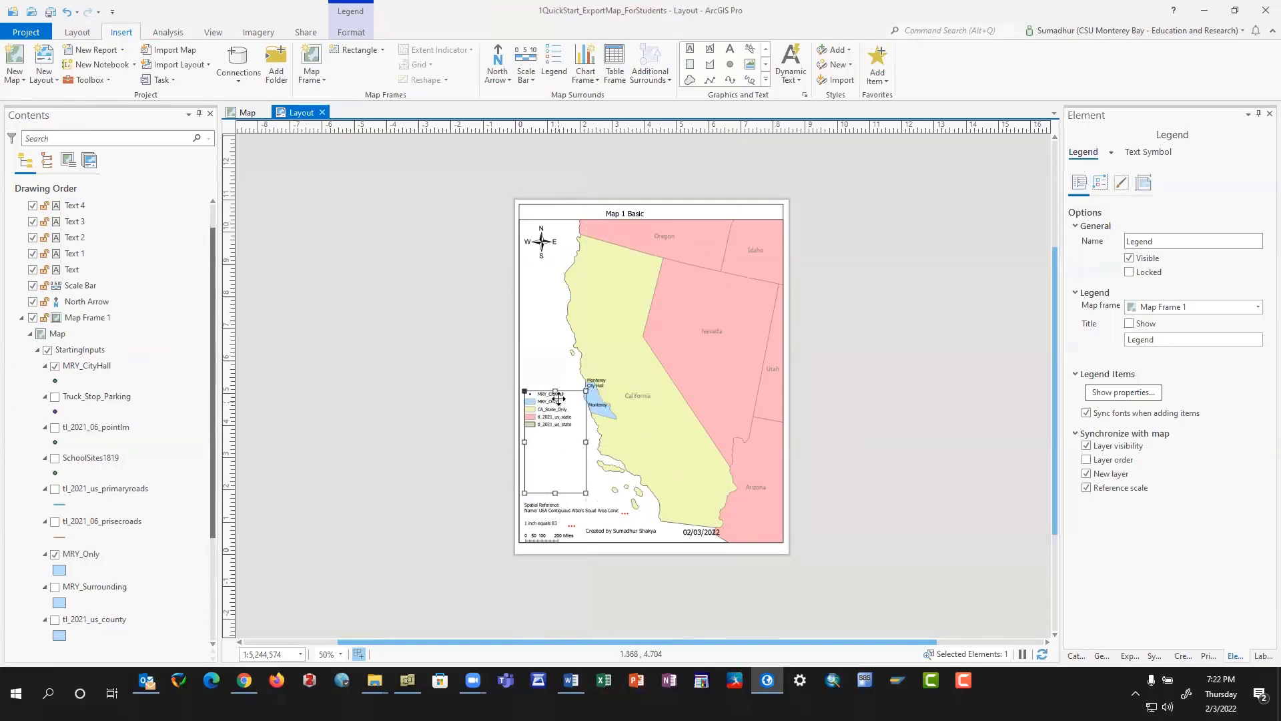
left_click_drag(557, 394, 557, 422)
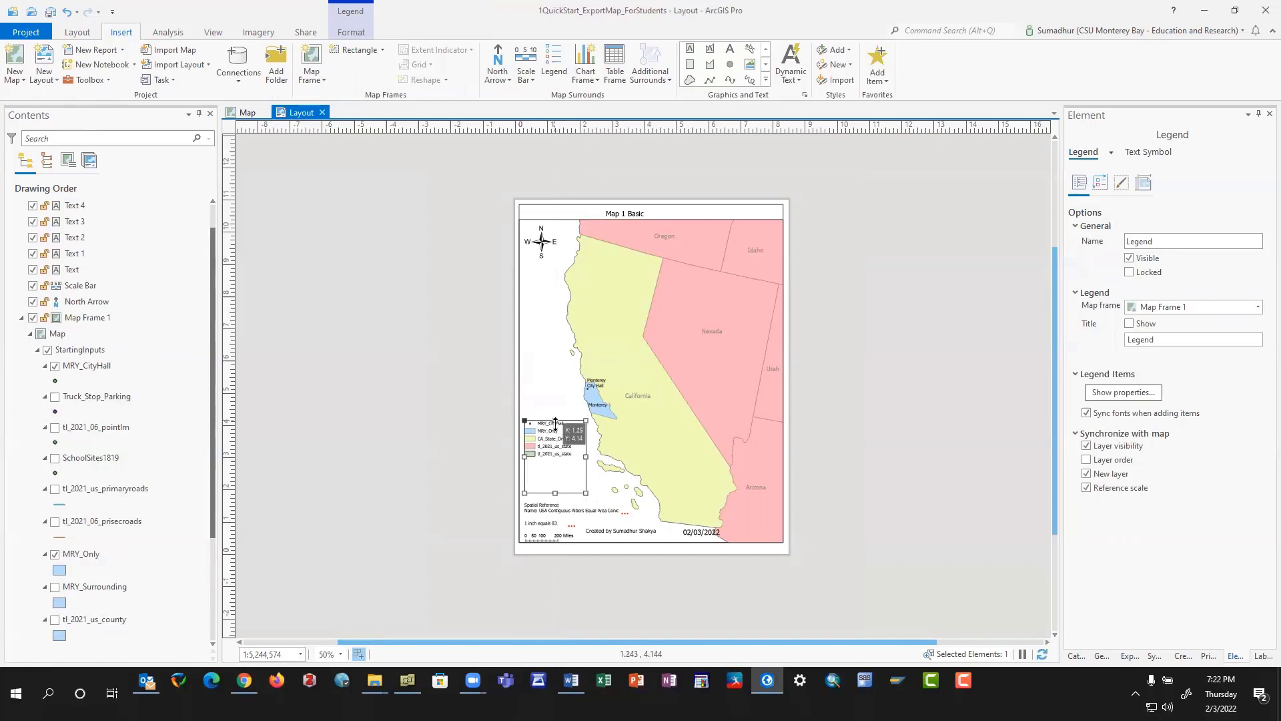
Examine the enlarged layout and compare the legend's entries with the layers and elements in the drawing order.
scroll(555, 363, "up", 1)
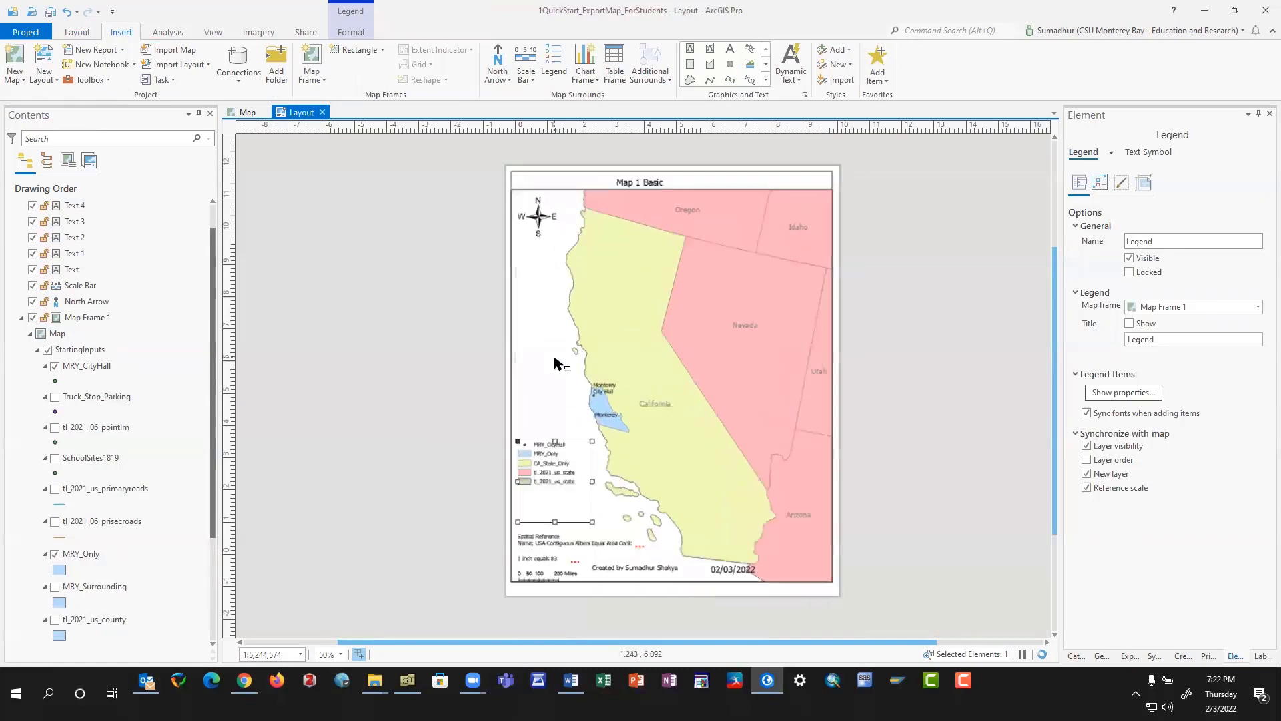
scroll(555, 363, "up", 3)
scroll(554, 363, "down", 2)
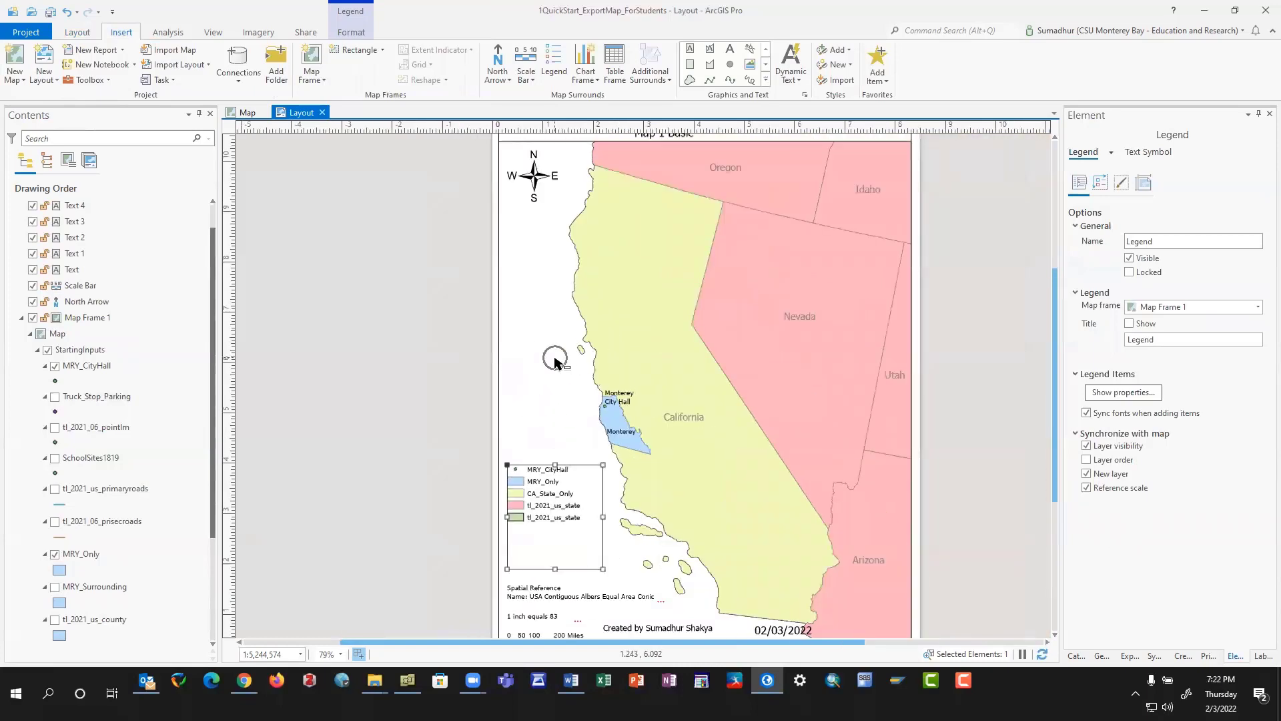
scroll(555, 363, "down", 2)
scroll(555, 363, "up", 2)
left_click_drag(1053, 295, 1047, 223)
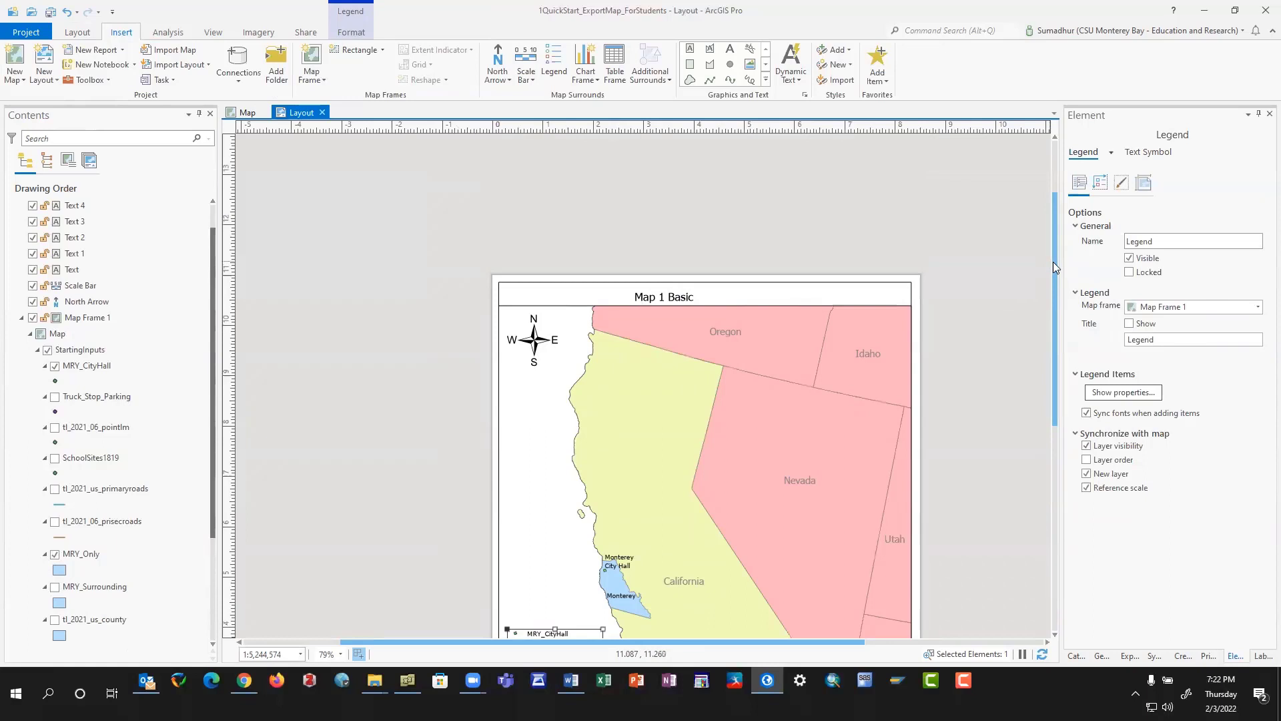
left_click_drag(1053, 265, 1046, 348)
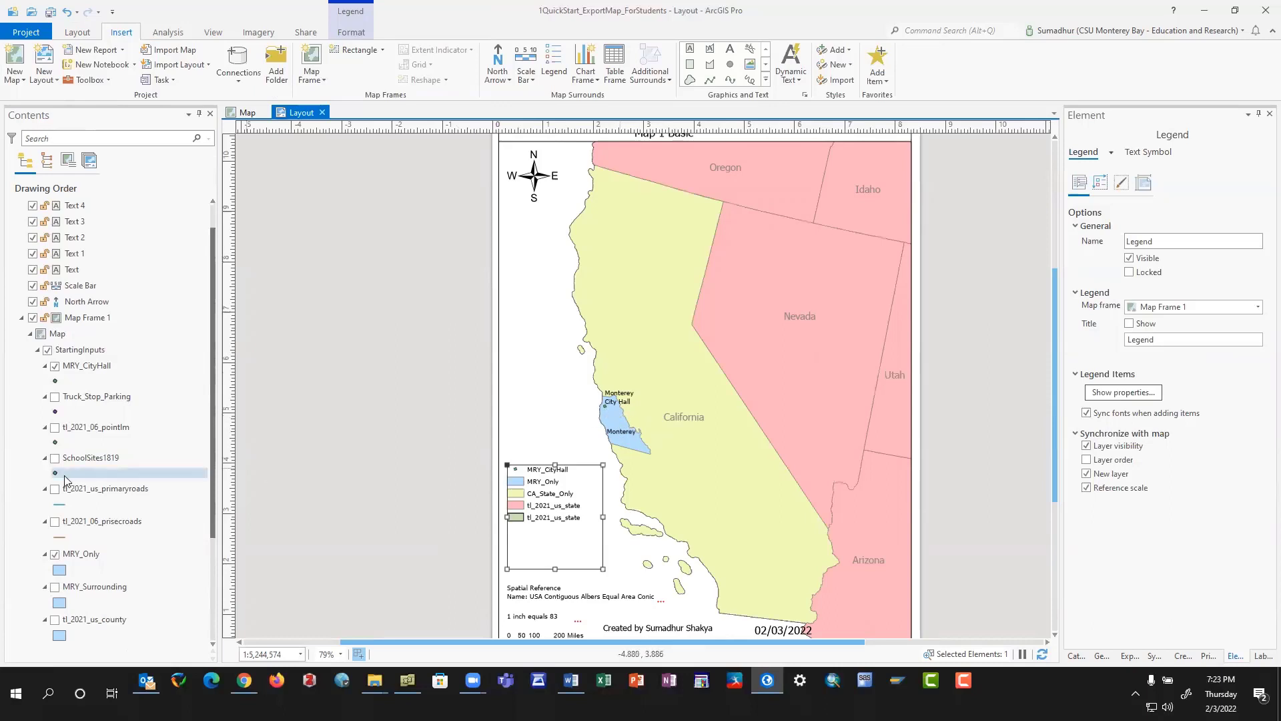
scroll(36, 456, "down", 4)
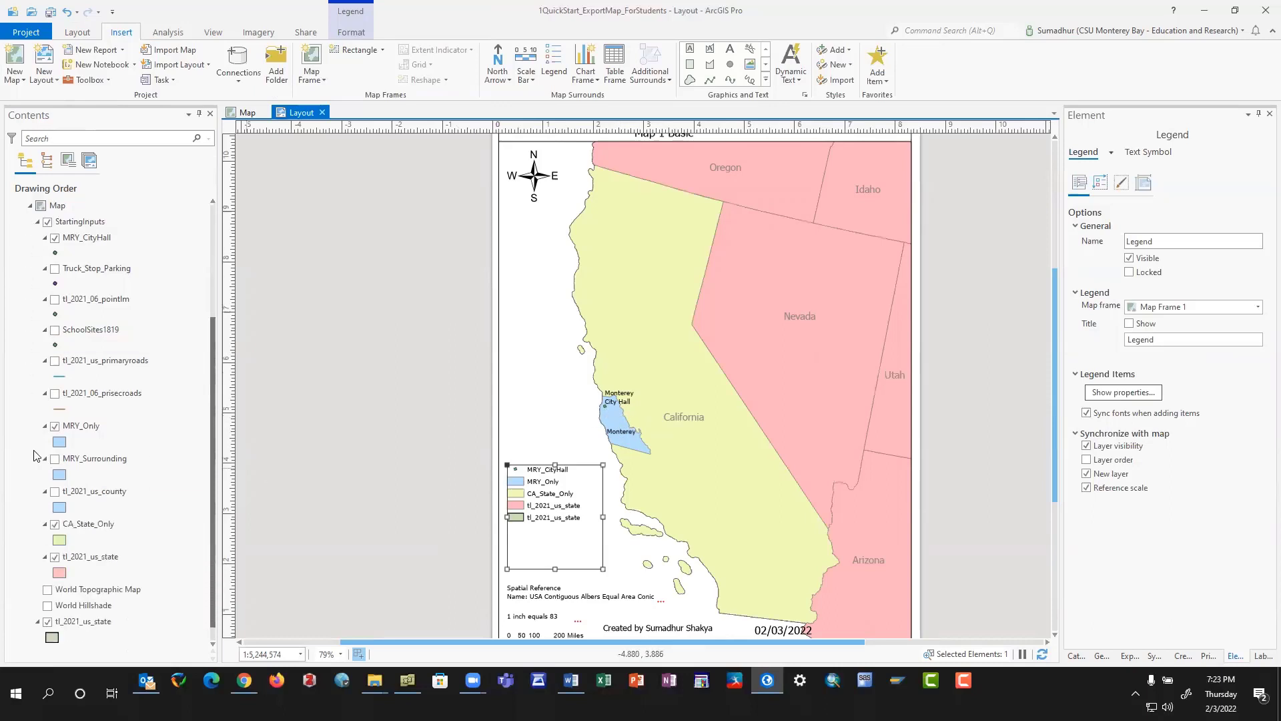
scroll(44, 486, "down", 1)
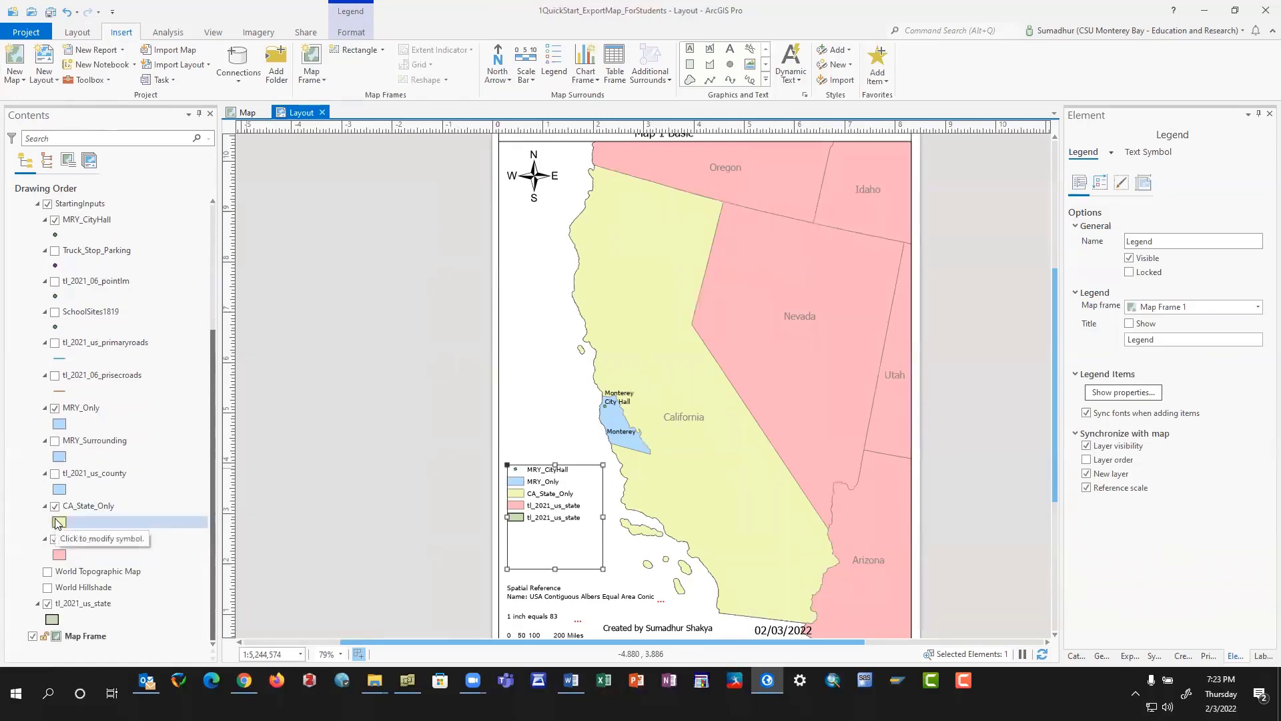
scroll(56, 524, "up", 1)
scroll(57, 524, "up", 5)
scroll(57, 524, "down", 6)
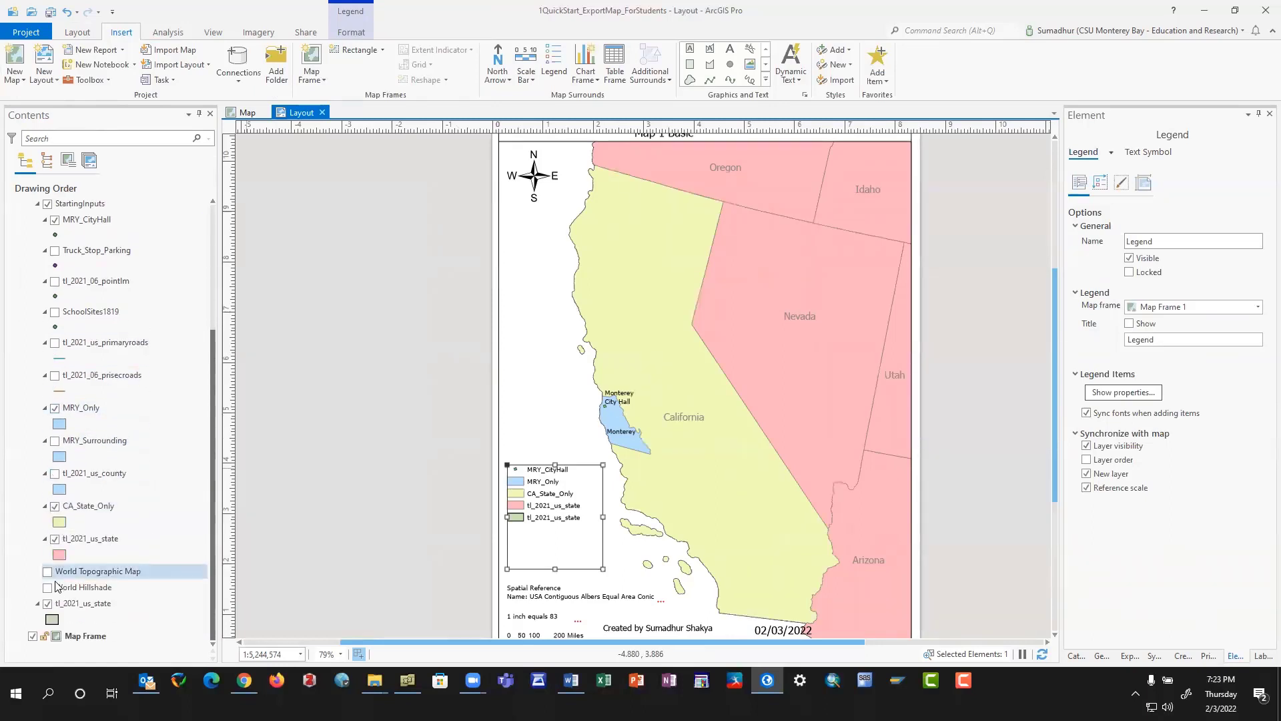
scroll(69, 569, "up", 6)
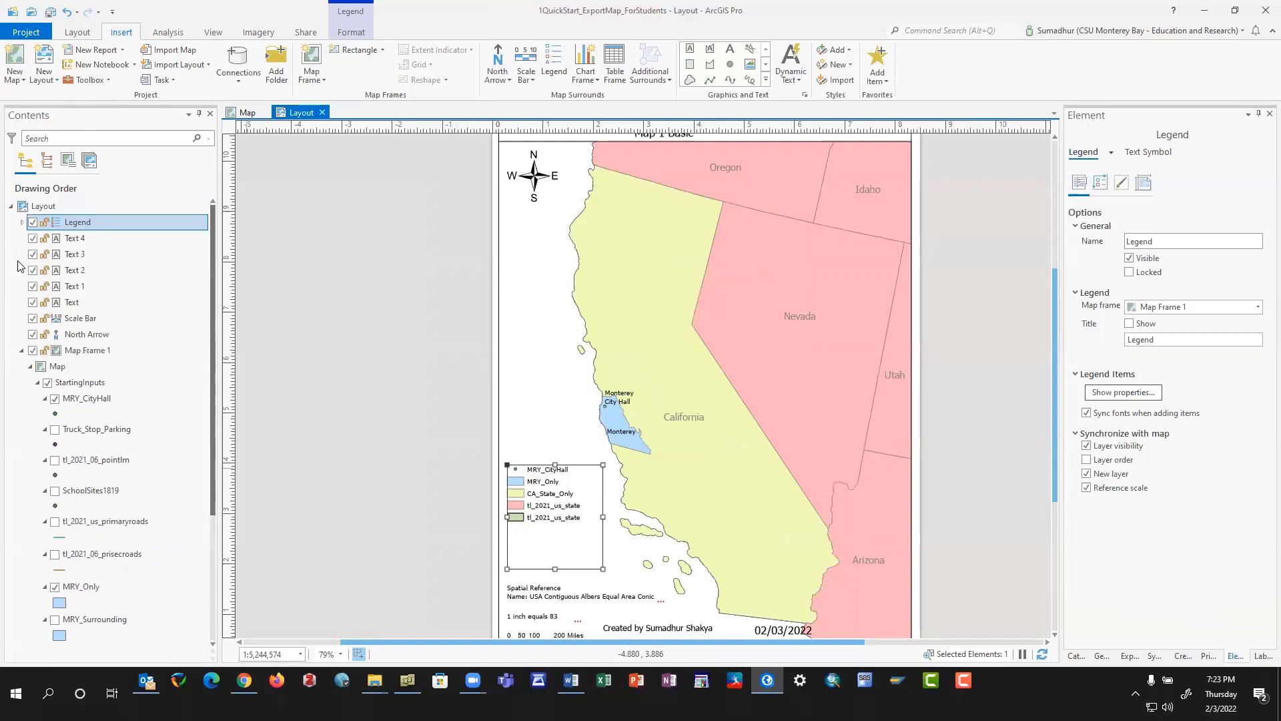
scroll(50, 404, "down", 6)
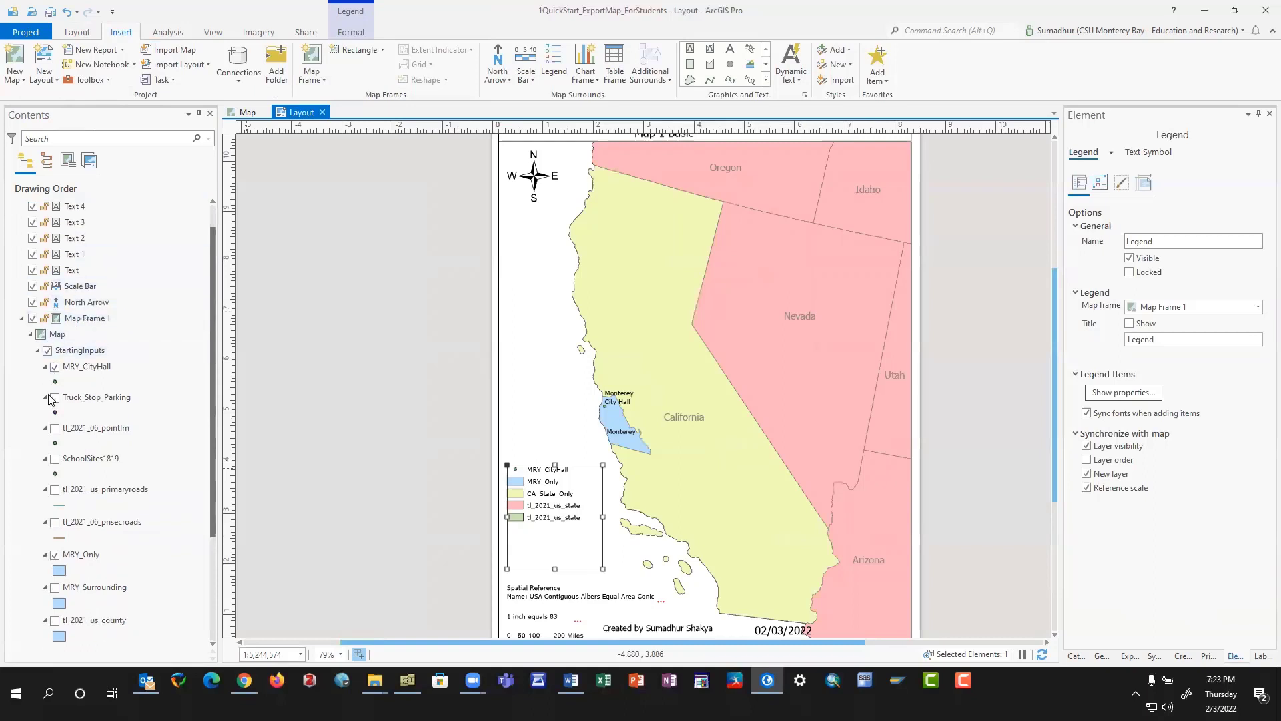
Delete the unused Map Frame that has no map assigned, together with its associated North Arrow.
left_click(85, 636)
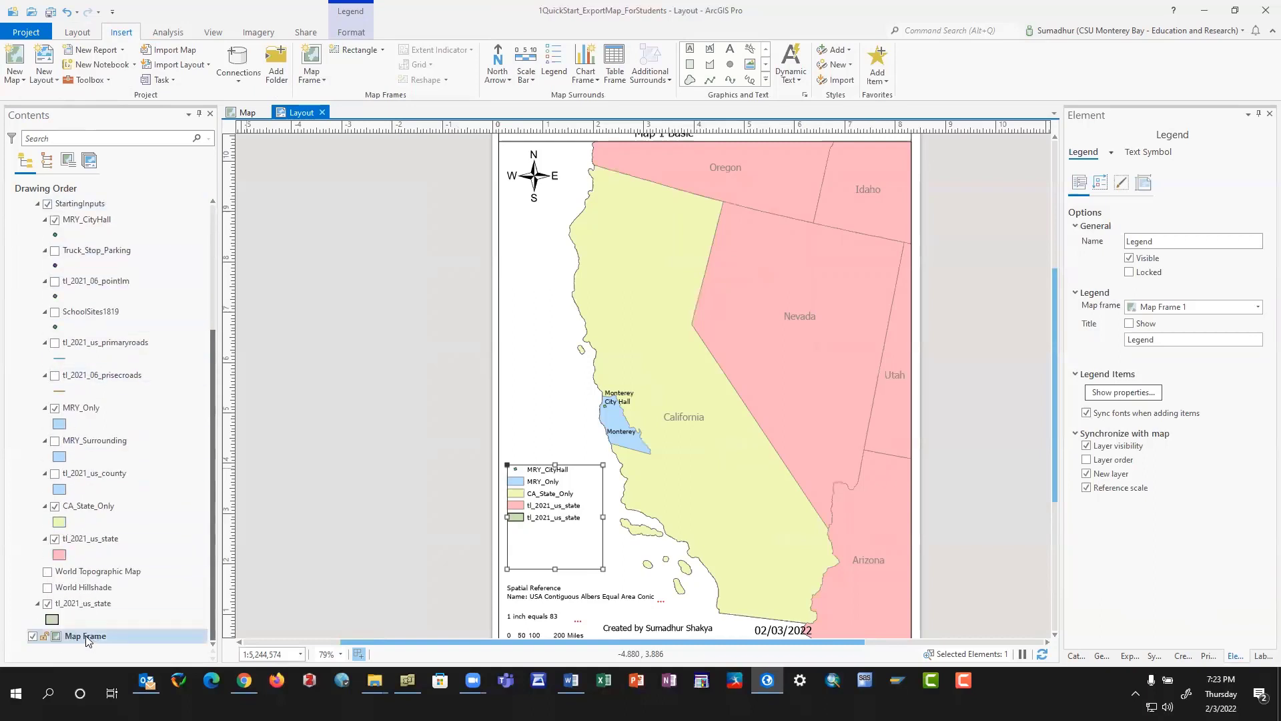
right_click(87, 636)
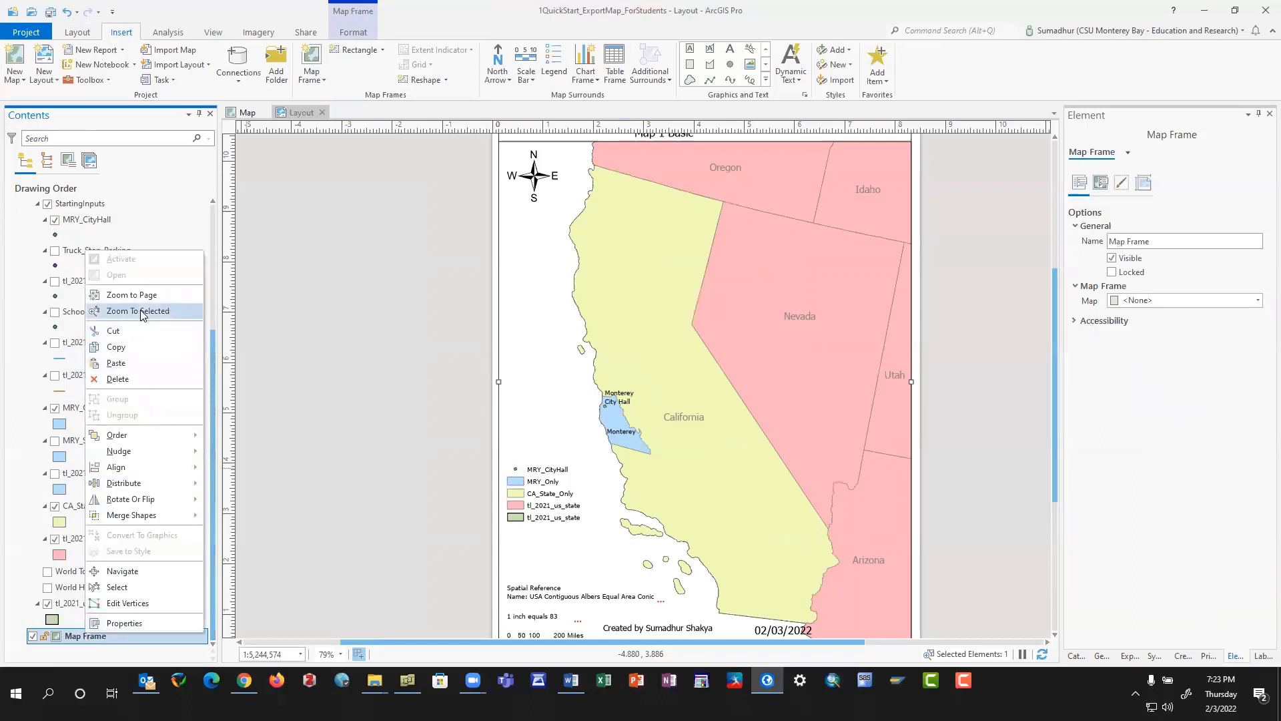
left_click(119, 379)
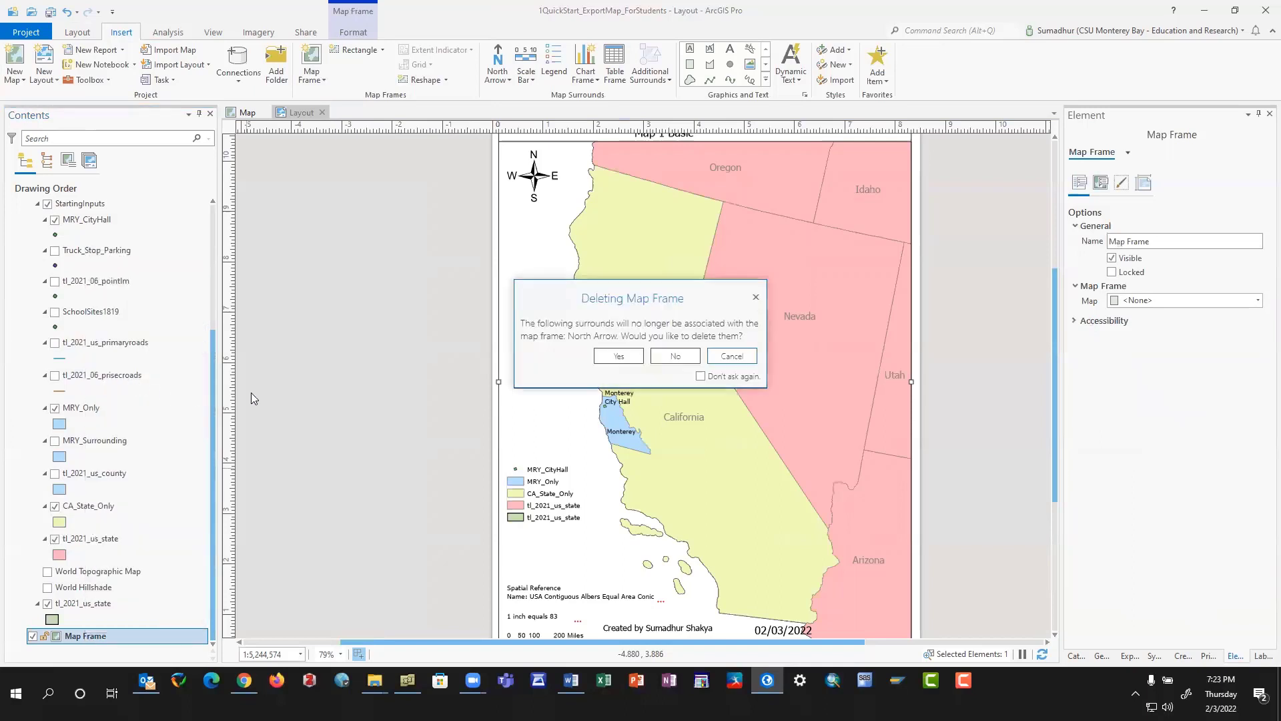
left_click(627, 360)
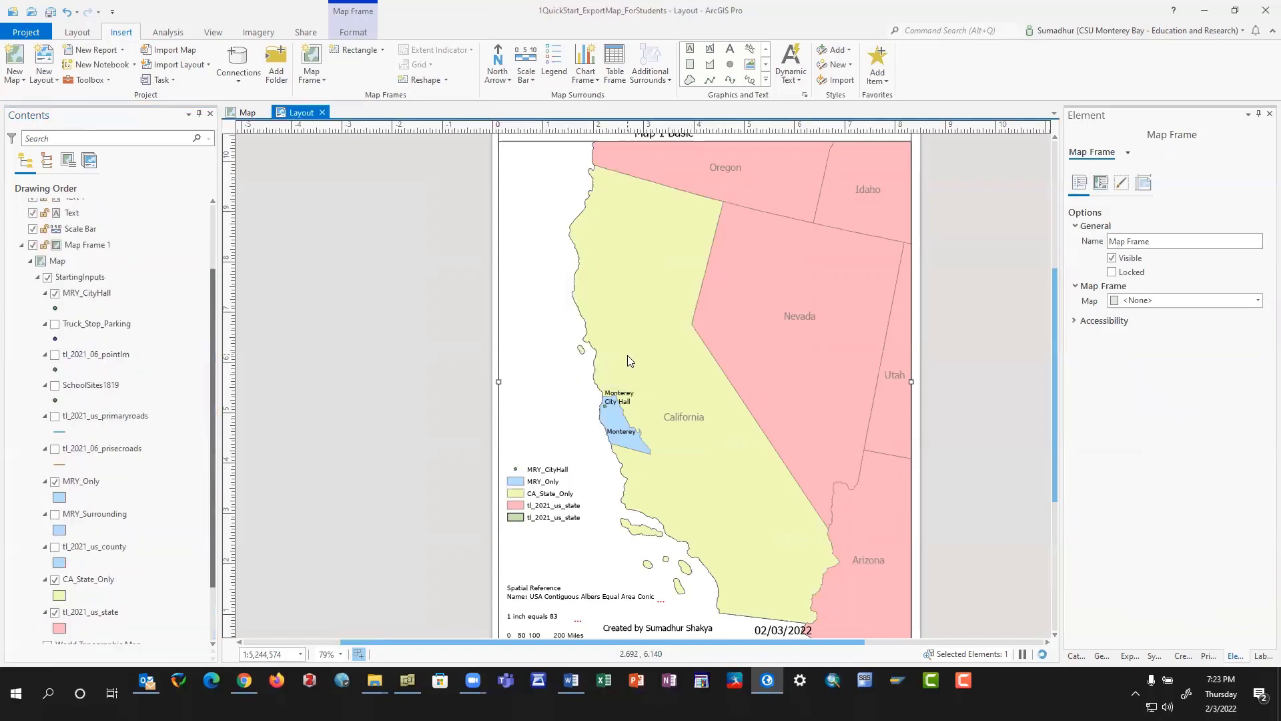
Examine the MRY_CityHall point symbol's color choices, symbol layers, structure settings and primary symbology types.
scroll(639, 281, "up", 4)
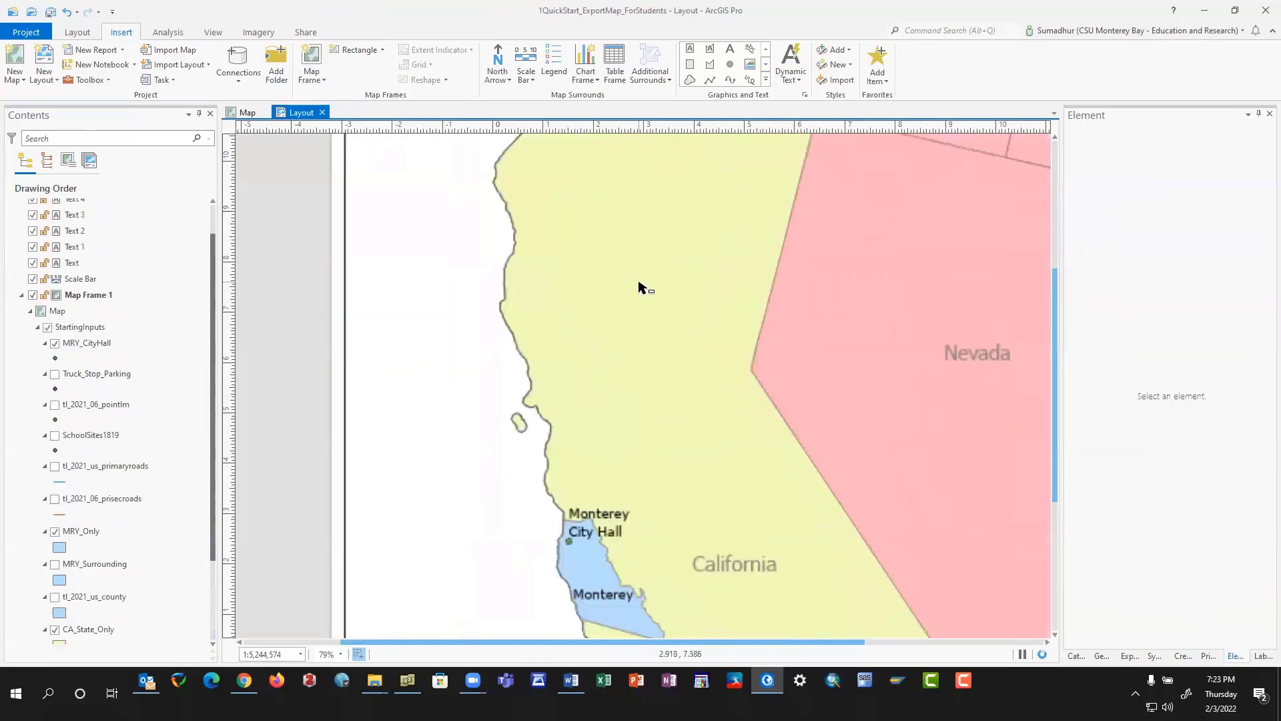
scroll(638, 282, "down", 4)
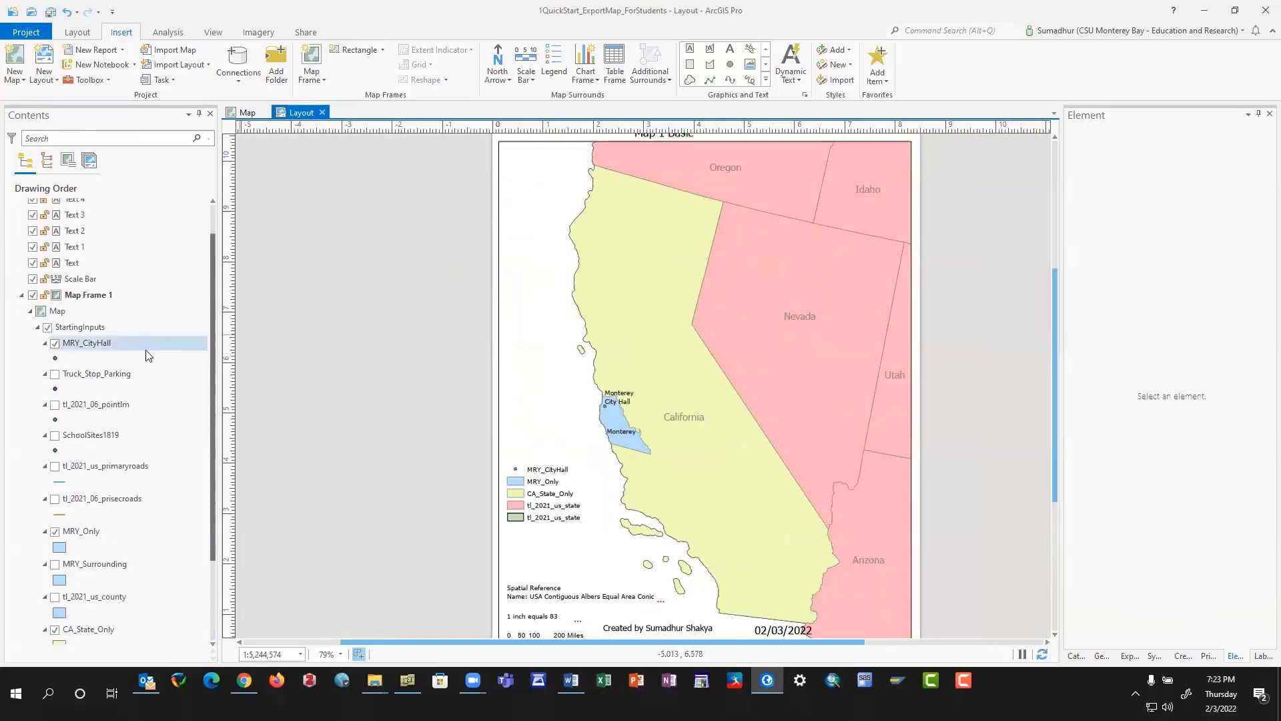
left_click(56, 359)
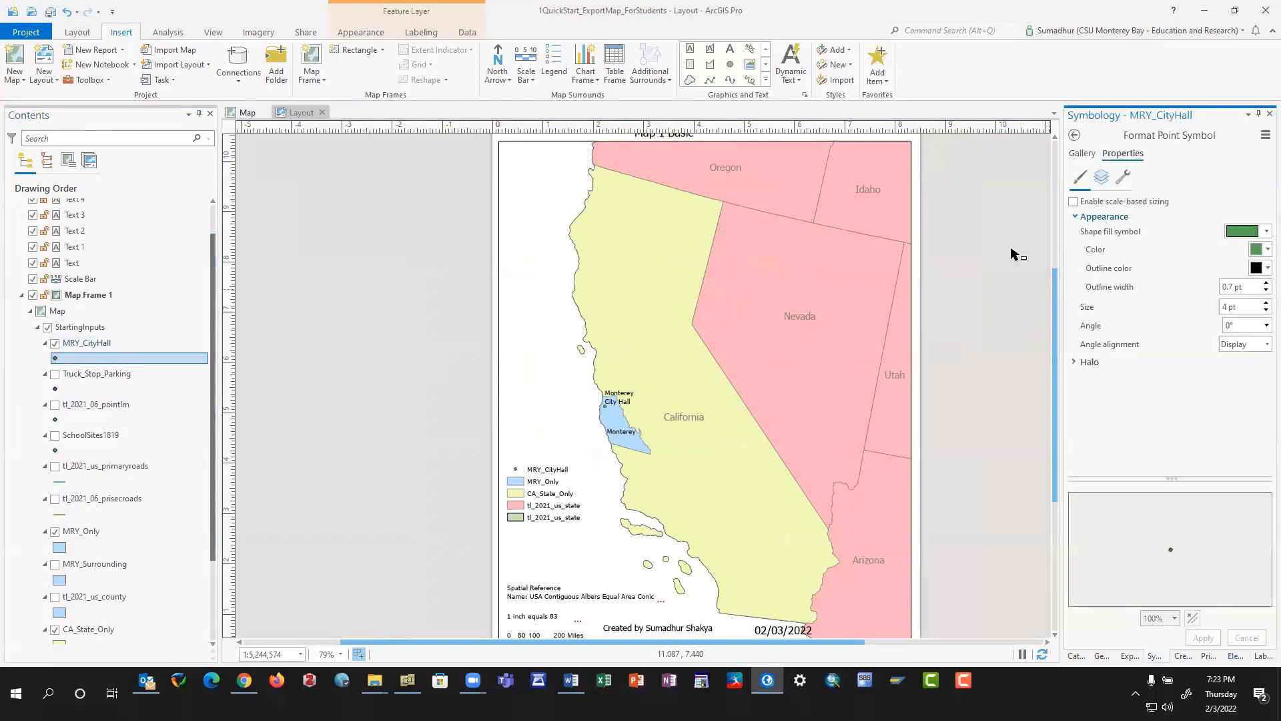
right_click(77, 359)
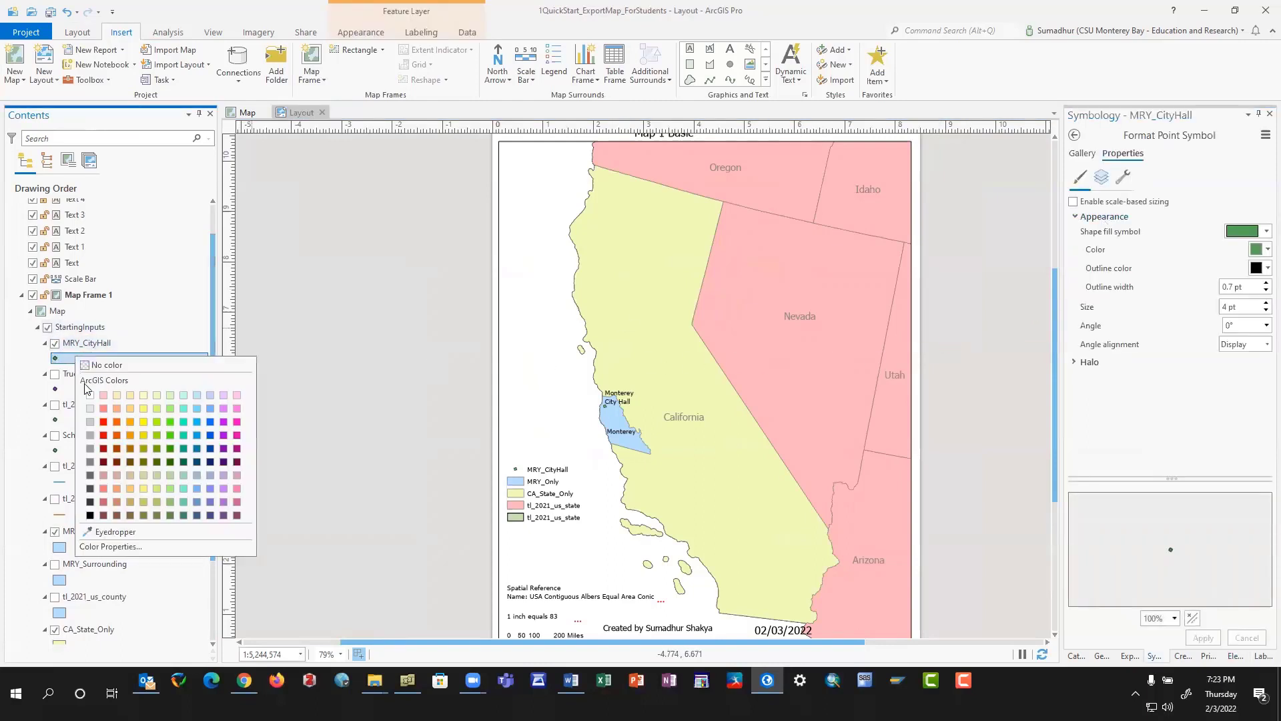
left_click(55, 361)
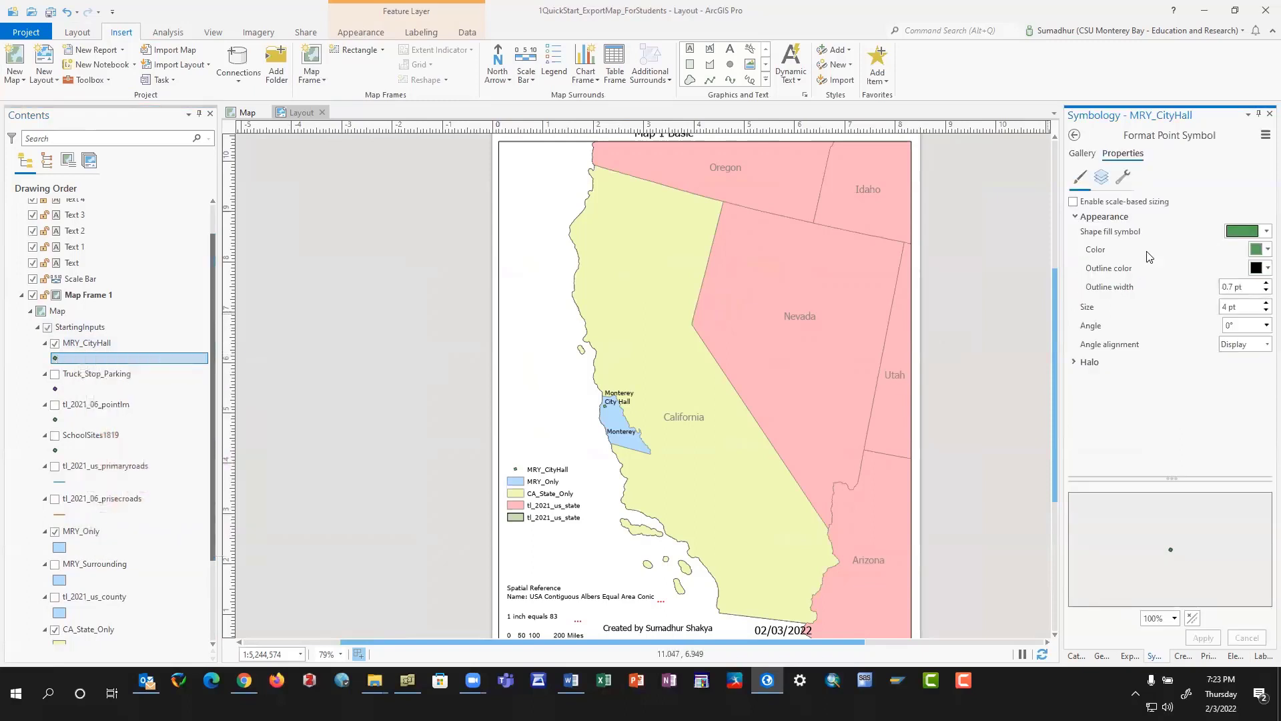
left_click(1102, 179)
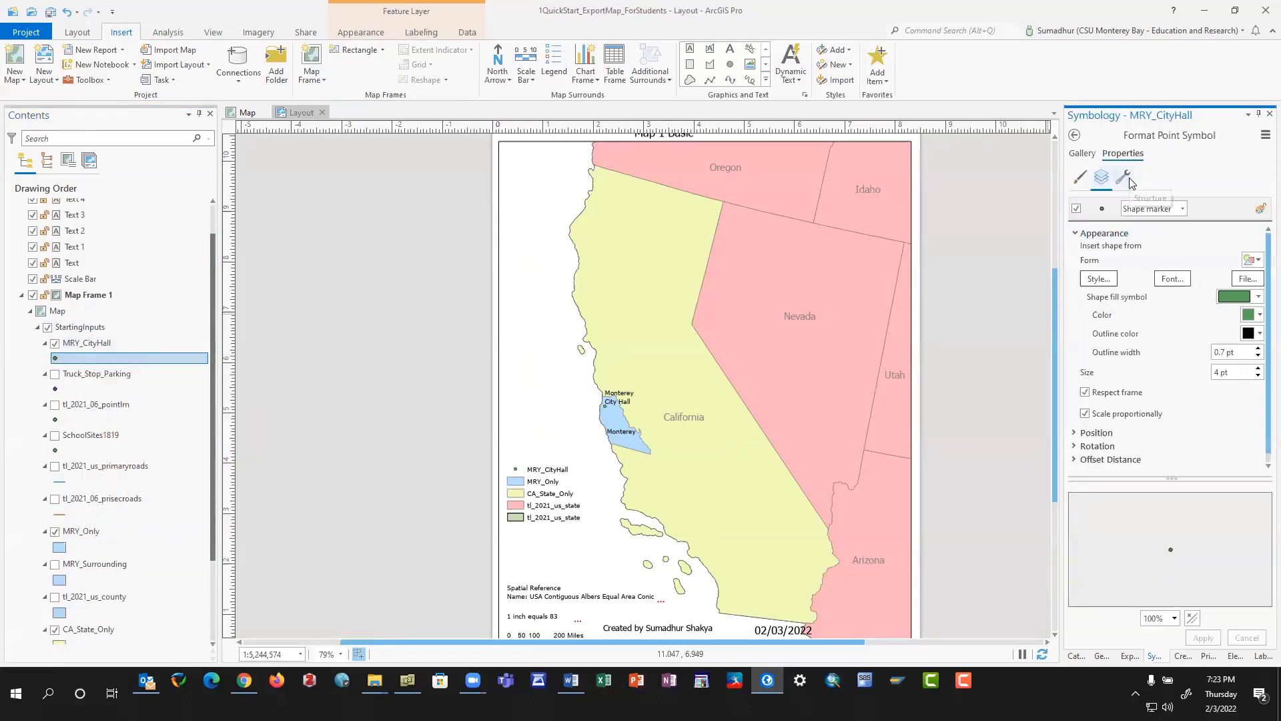
left_click(1128, 181)
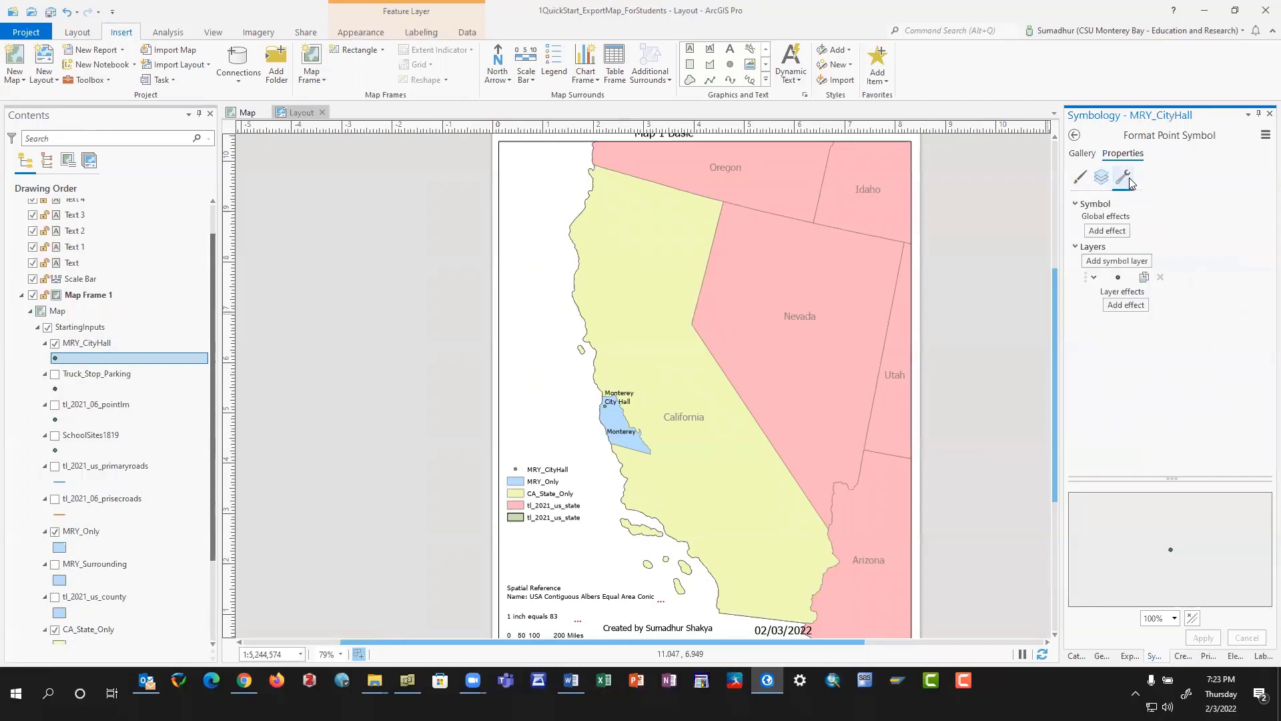
left_click(1076, 136)
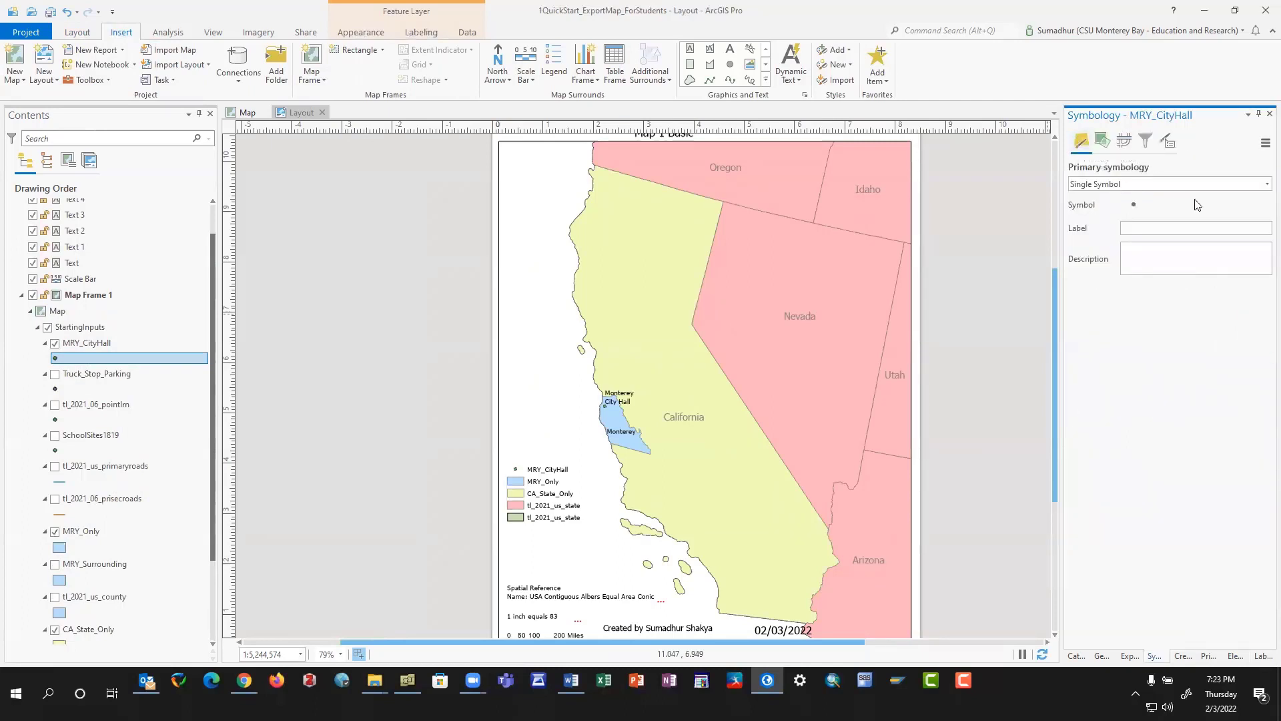
left_click(1266, 185)
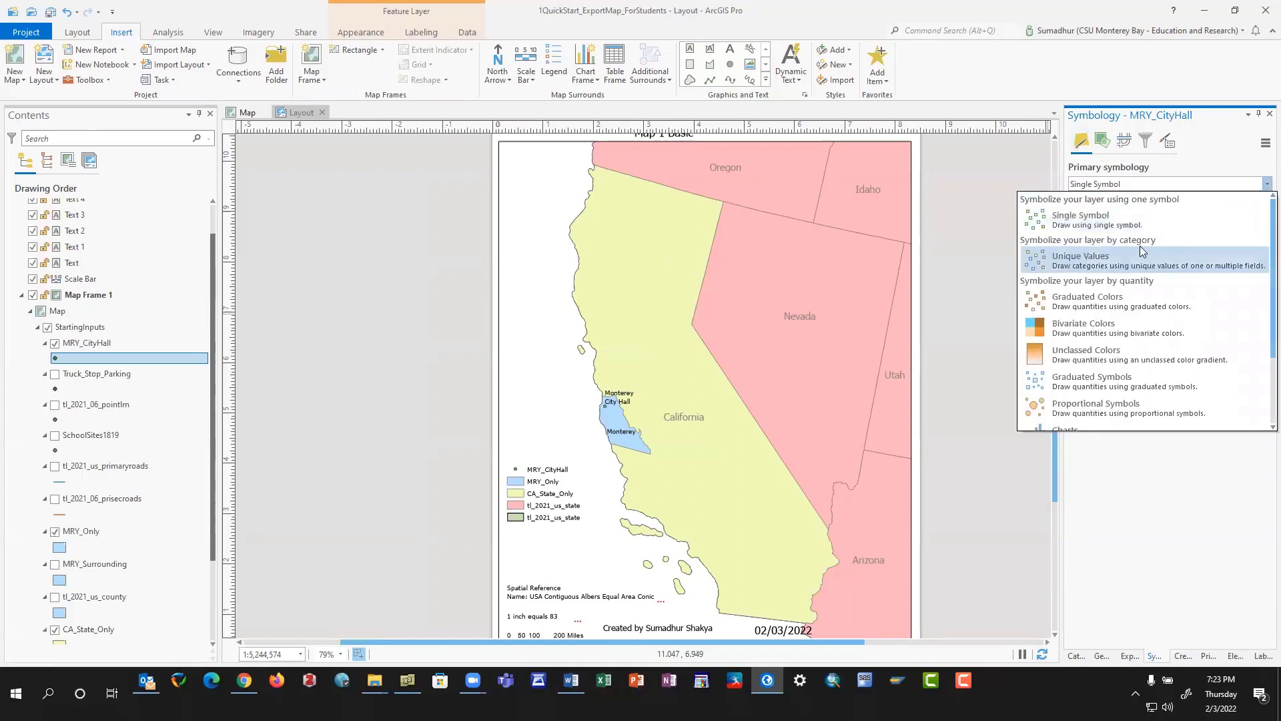
left_click(1225, 139)
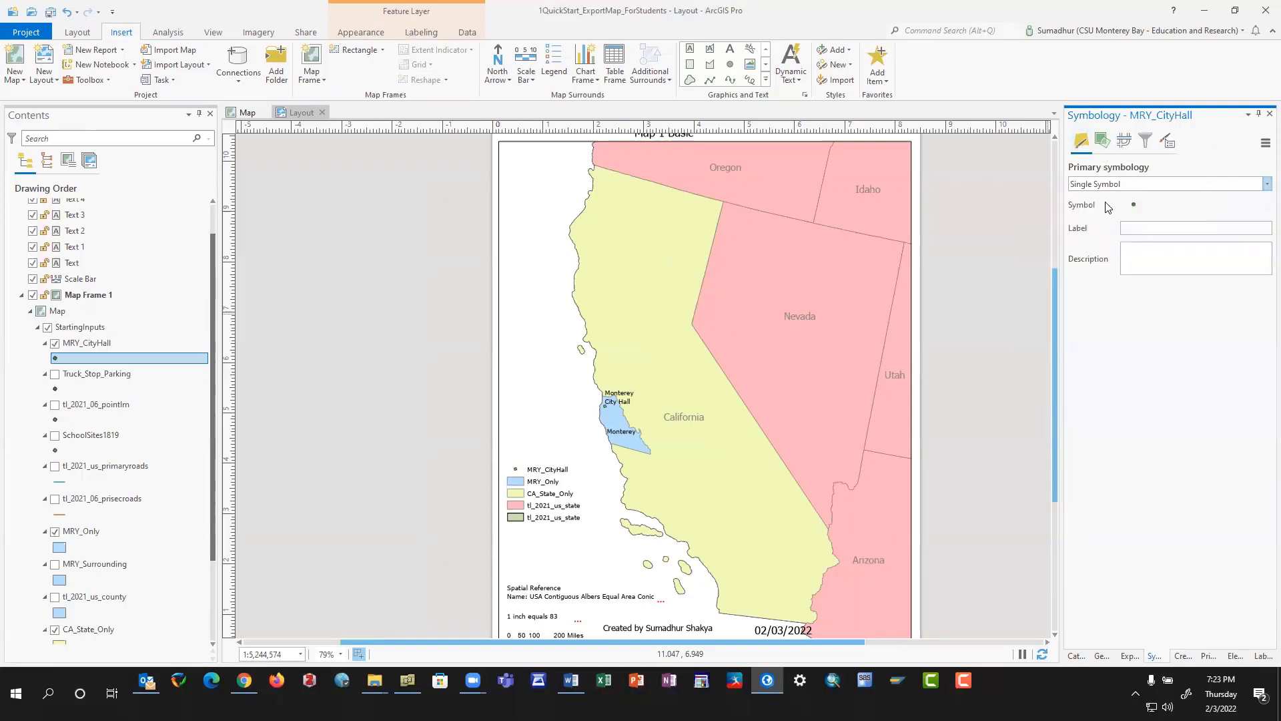
Look through the global effects available for the MRY_CityHall point symbol.
left_click(56, 359)
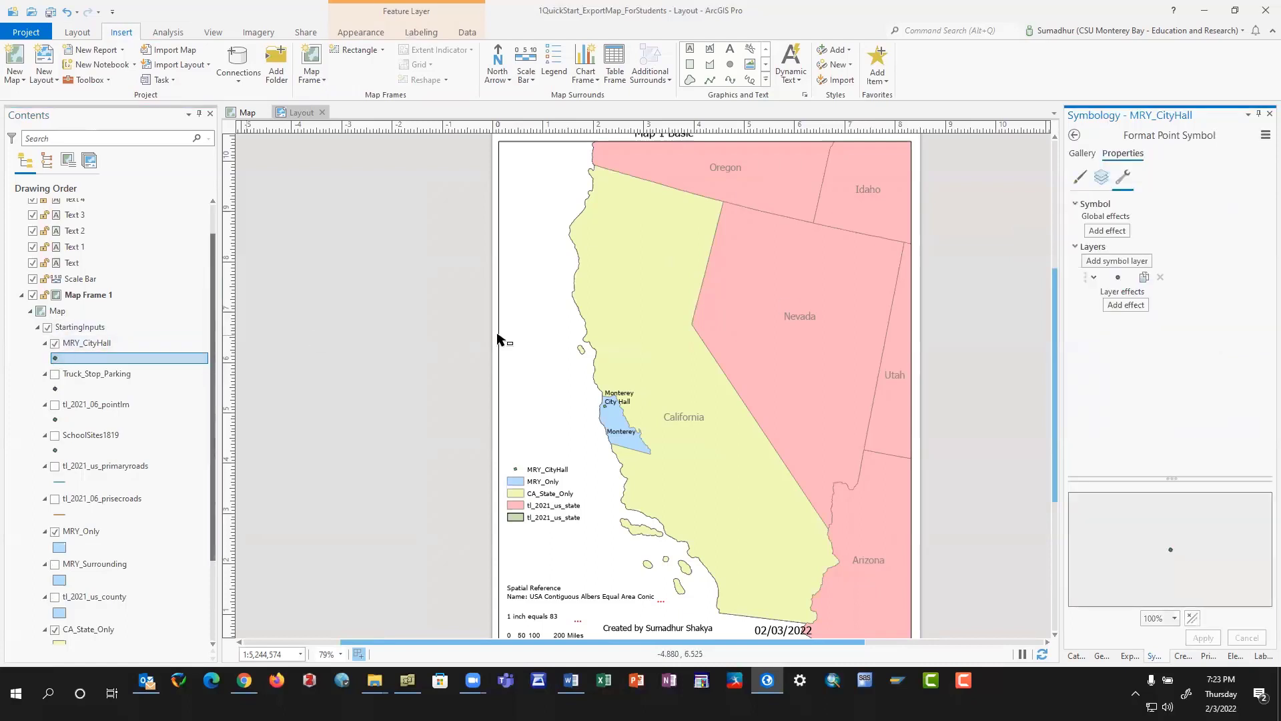
left_click(1093, 279)
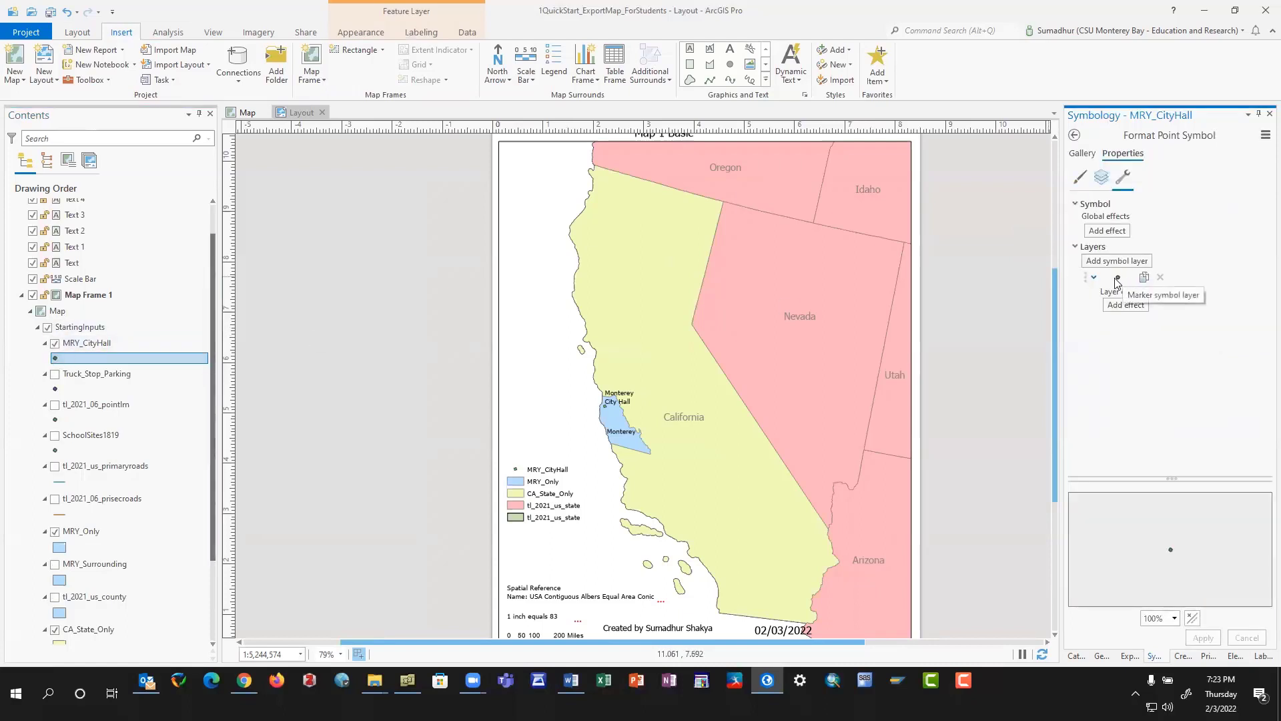
left_click(1119, 232)
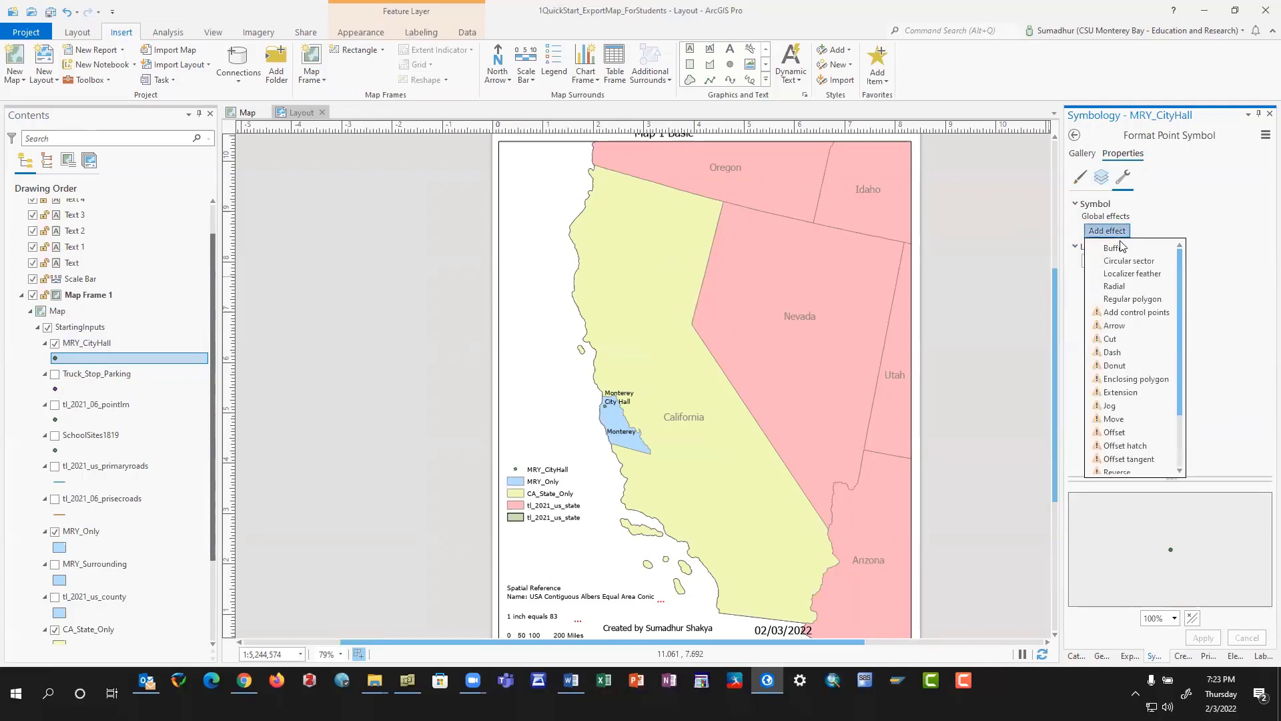
scroll(1137, 374, "down", 2)
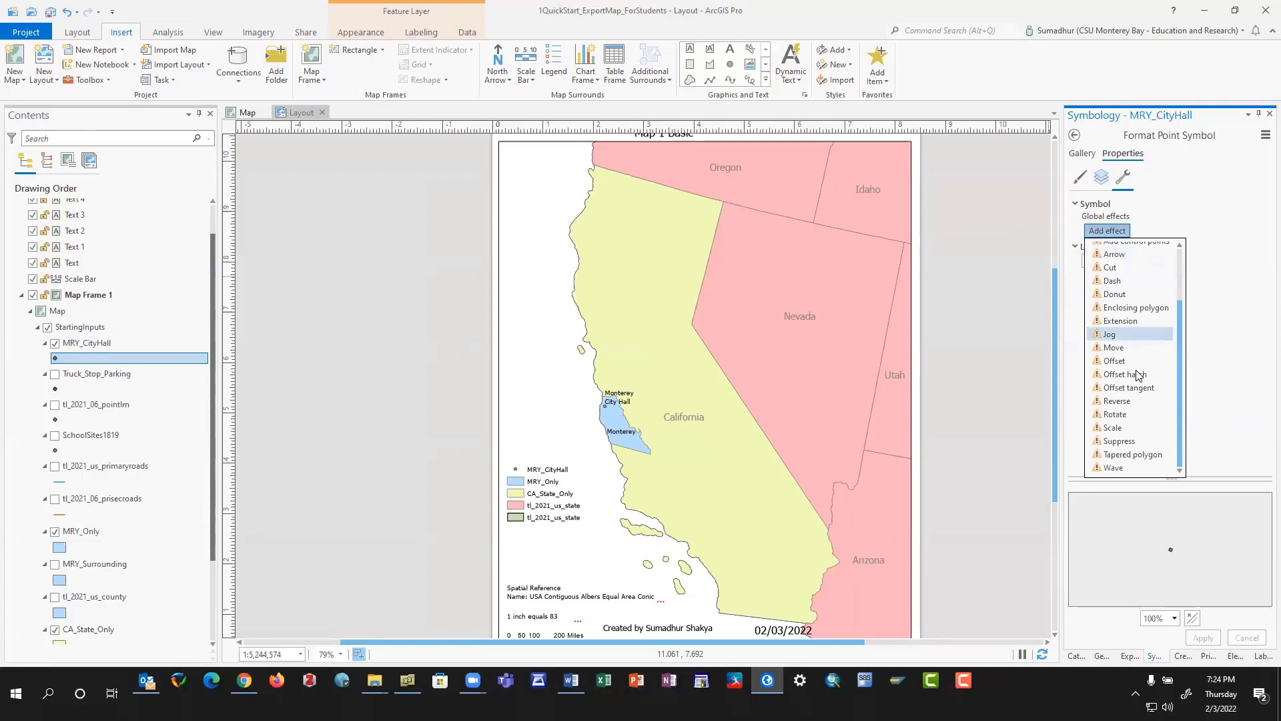
left_click(1234, 300)
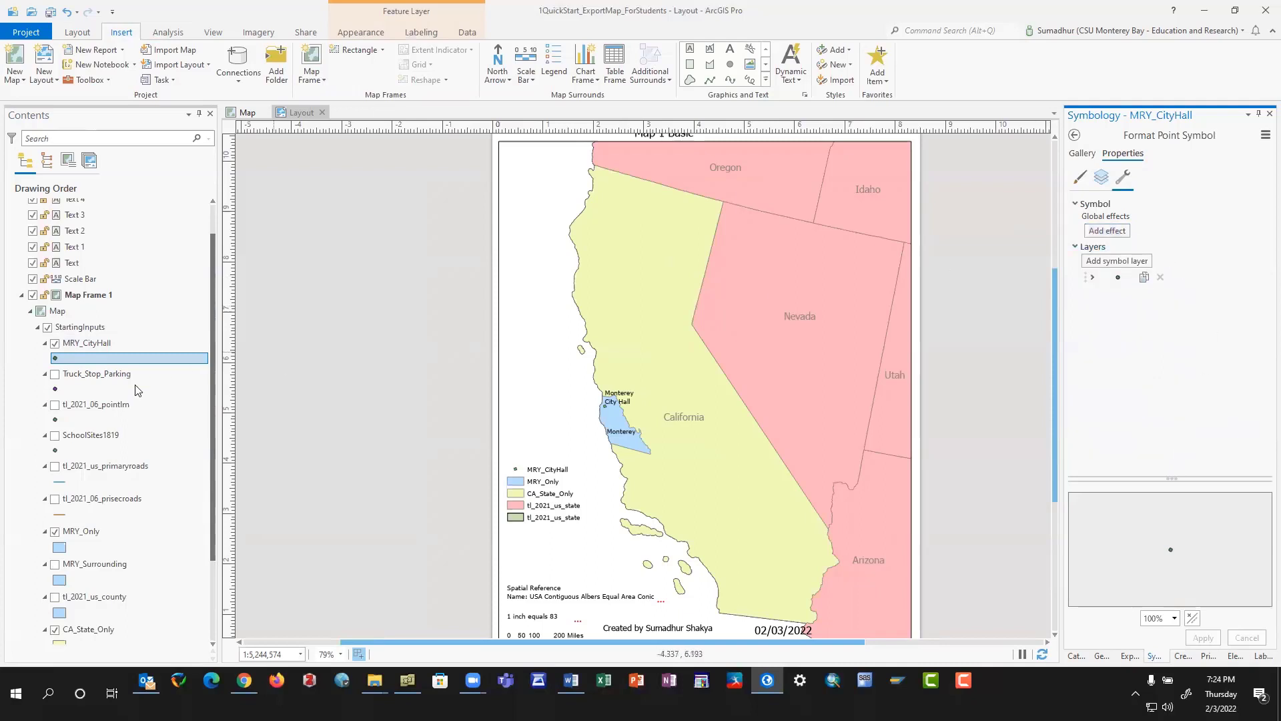
left_click(56, 389)
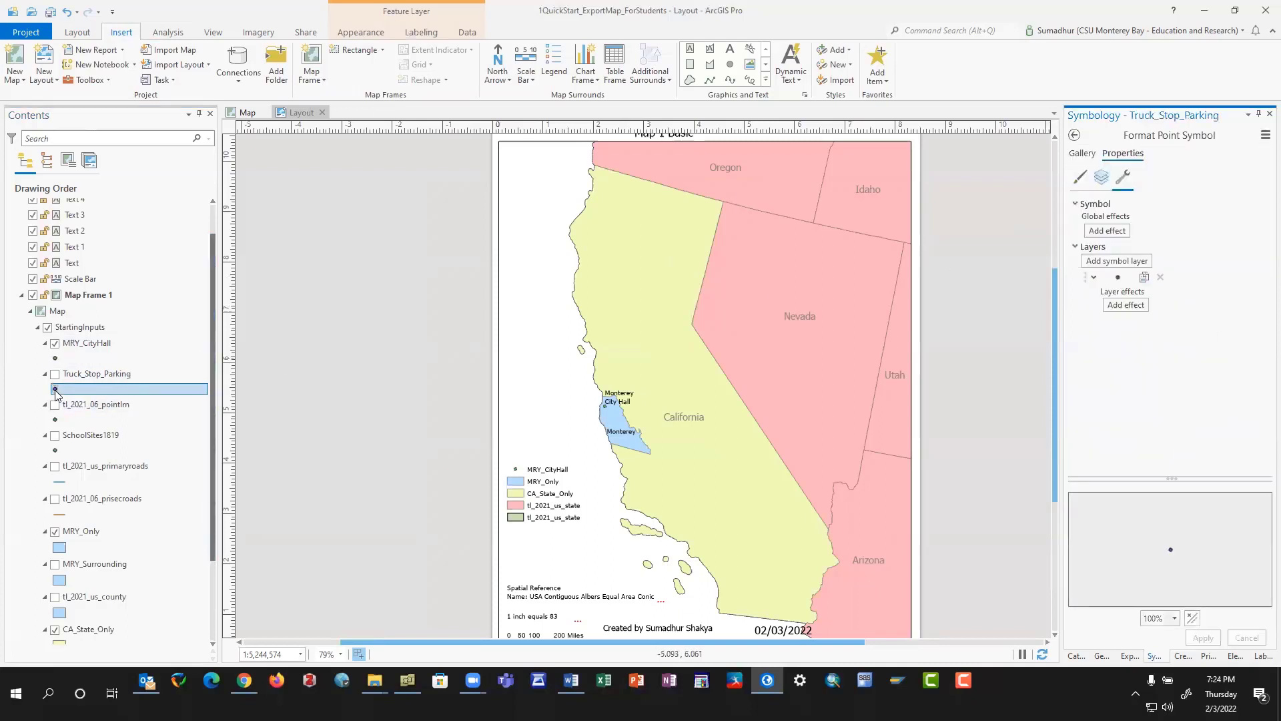
left_click(55, 359)
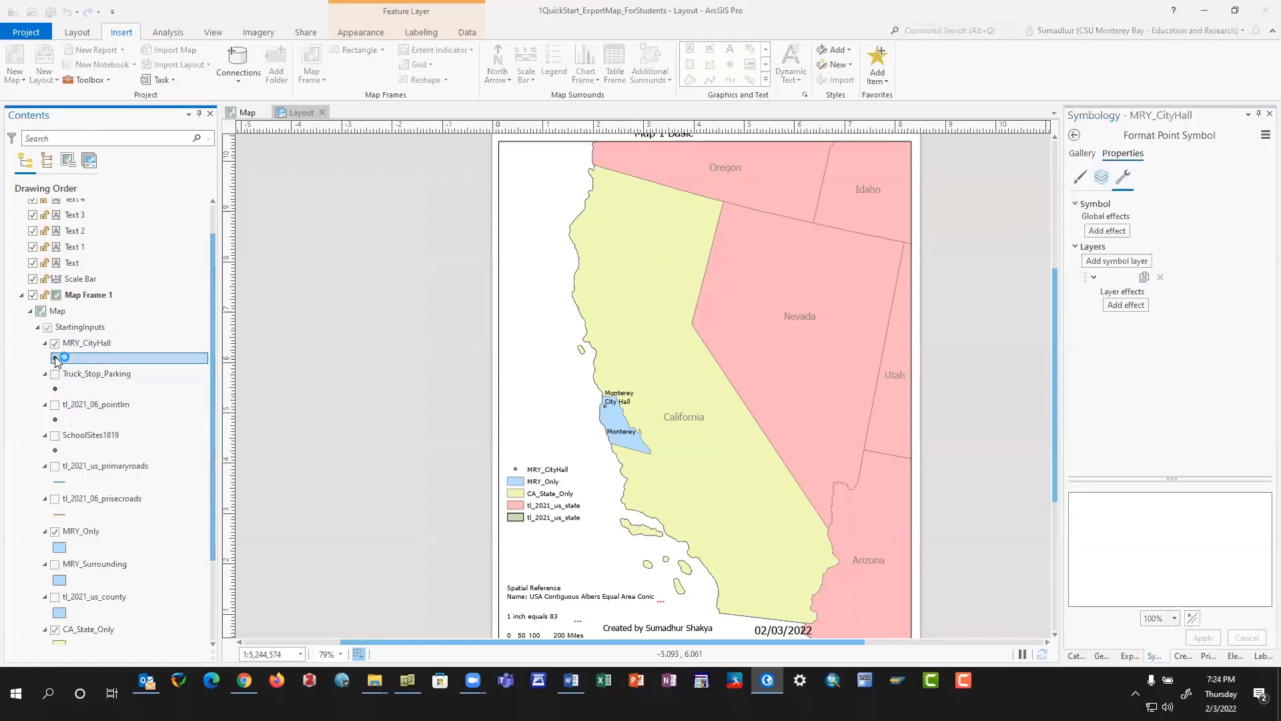
left_click(75, 345)
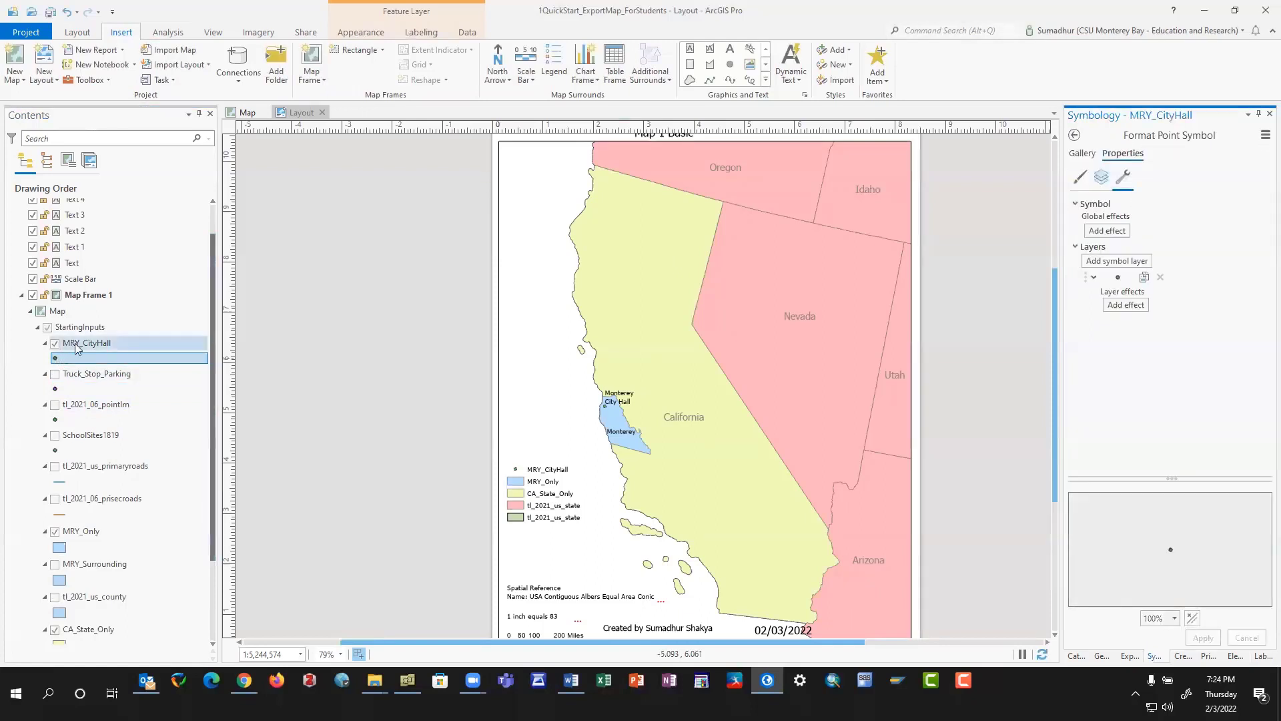
left_click(66, 358)
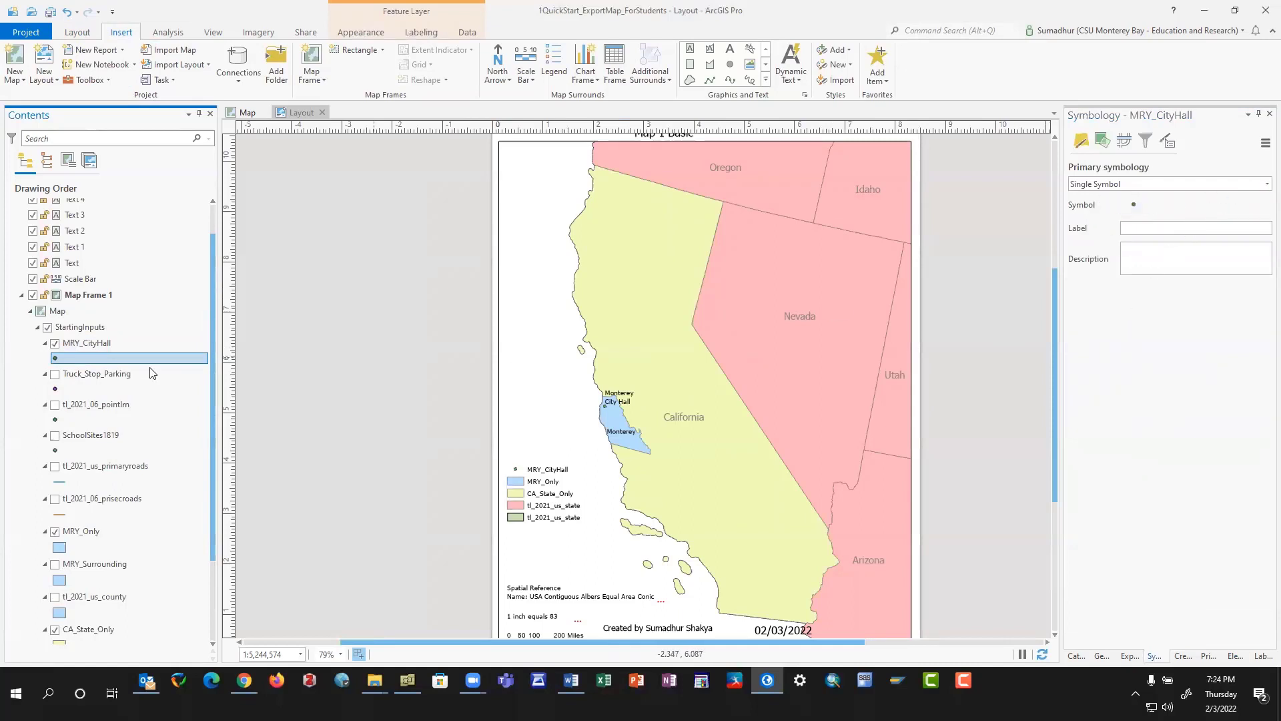
right_click(74, 360)
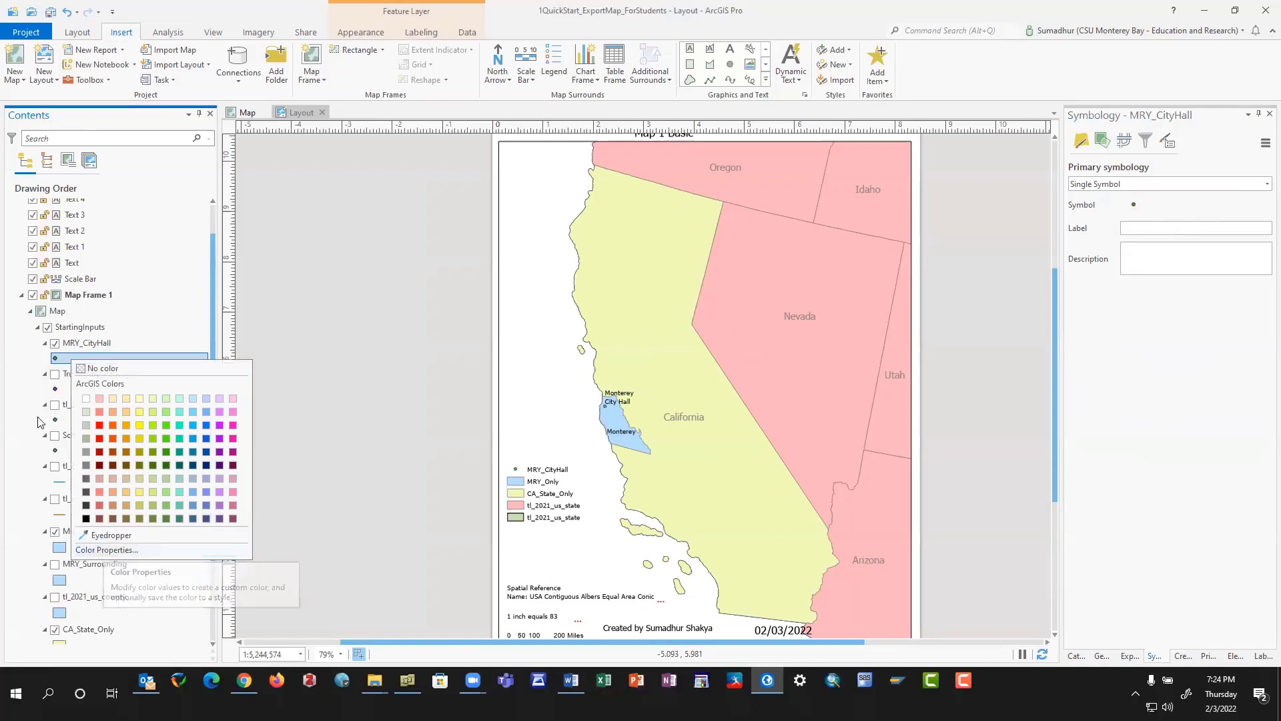
left_click(36, 368)
left_click(55, 344)
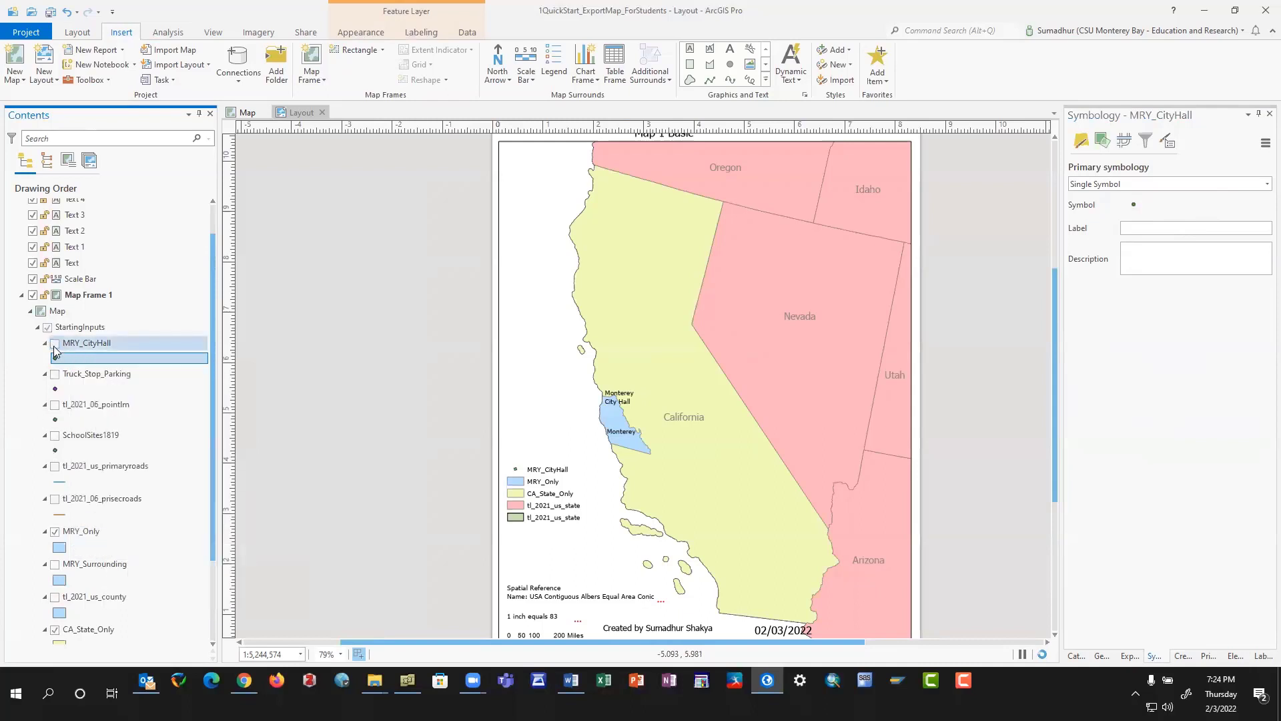
left_click(55, 343)
Change the MRY_CityHall point symbol to the red Star 3 from the ArcGIS 2D symbol gallery.
left_click(58, 359)
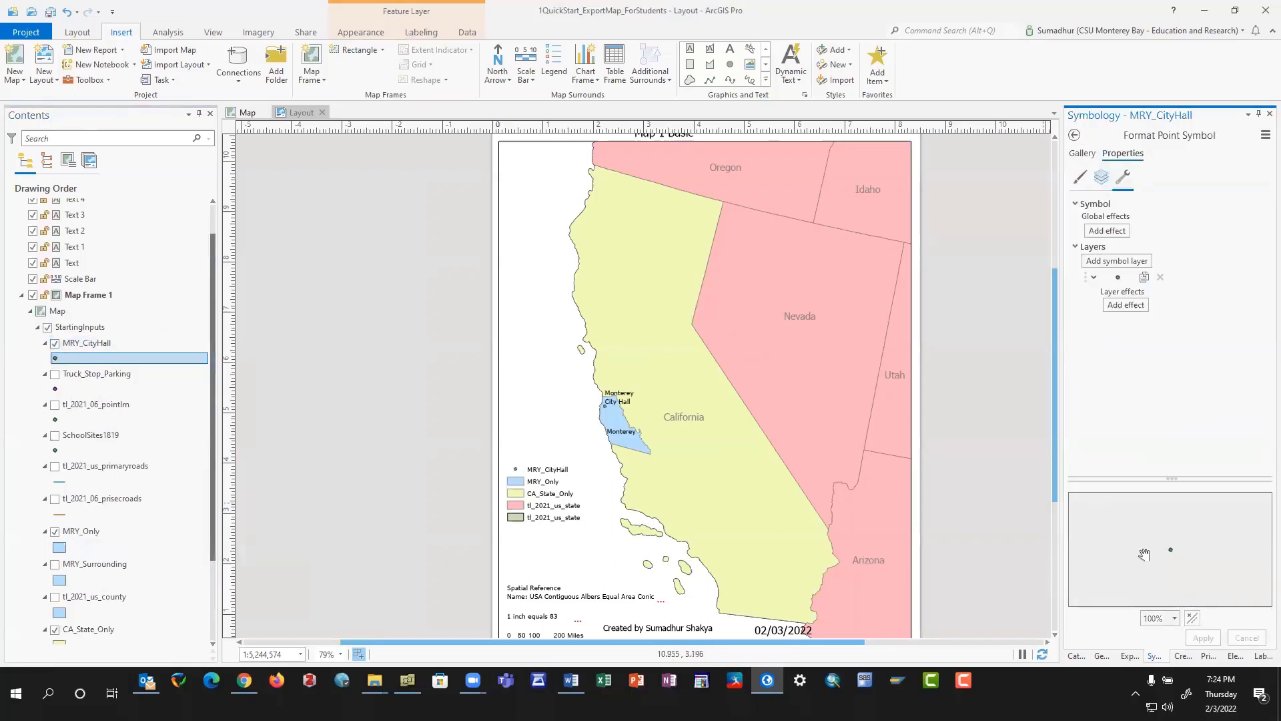
left_click(1088, 155)
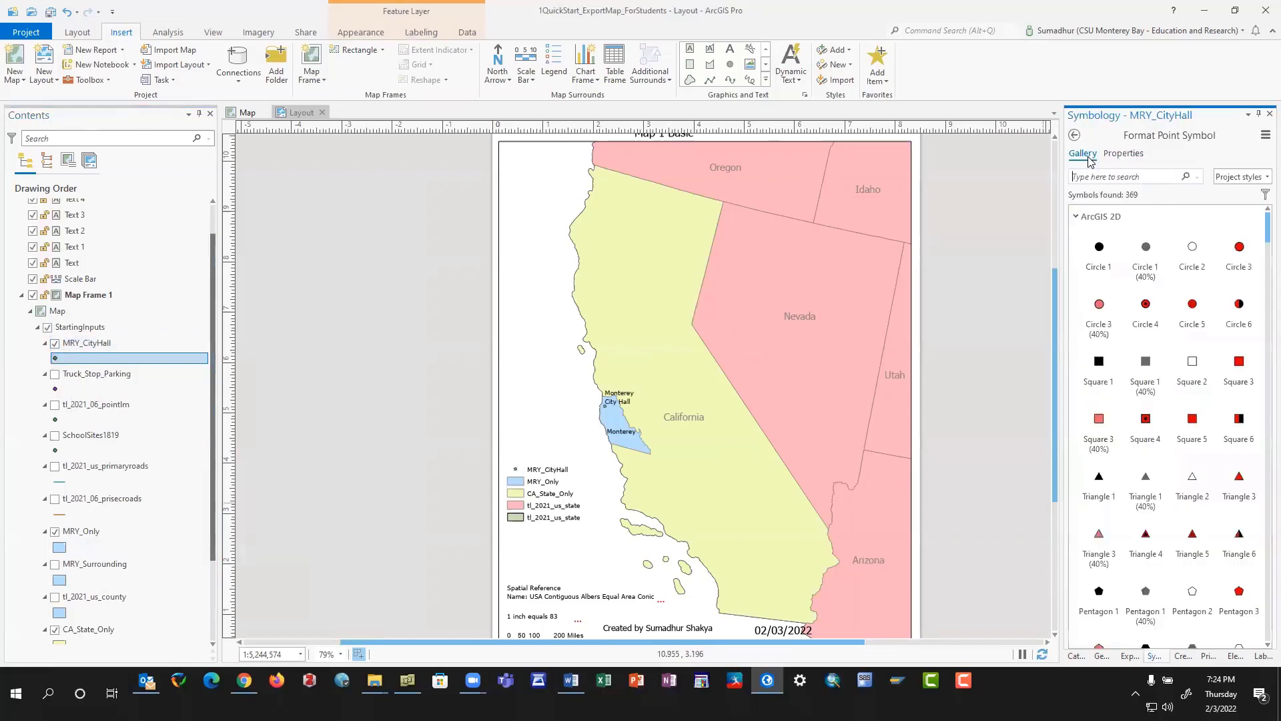
scroll(1153, 429, "down", 3)
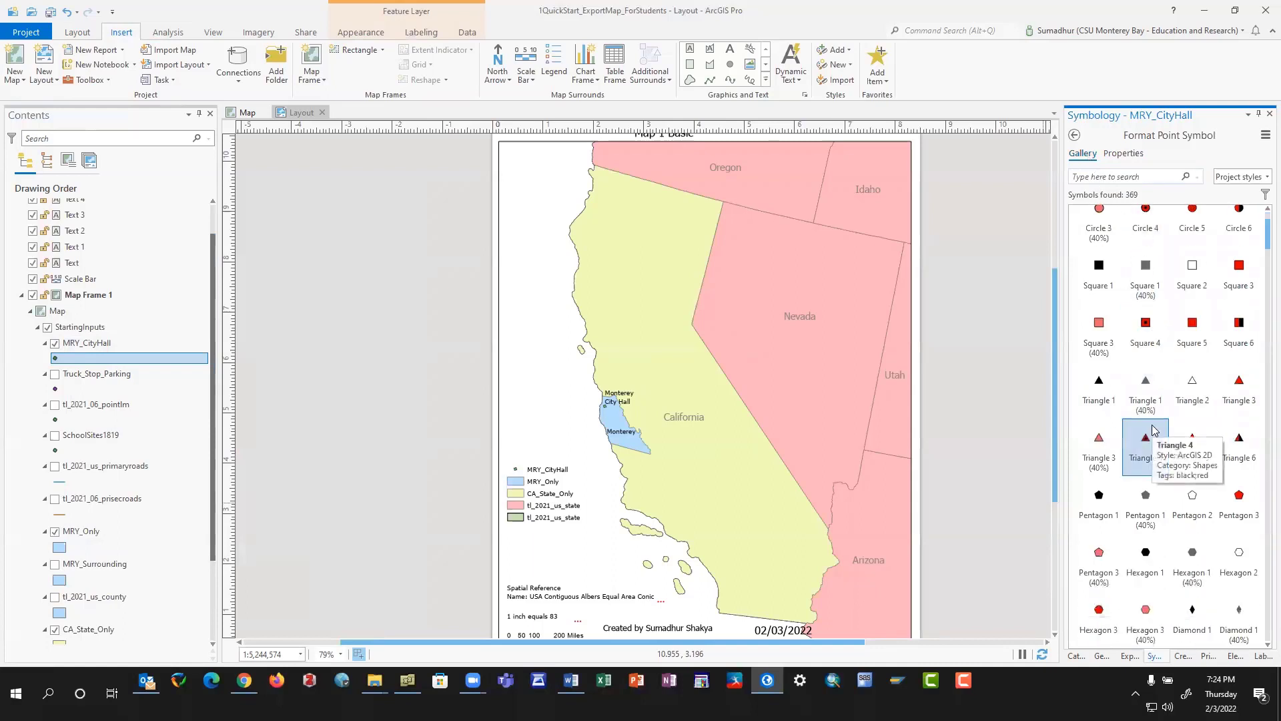
scroll(1154, 431, "down", 7)
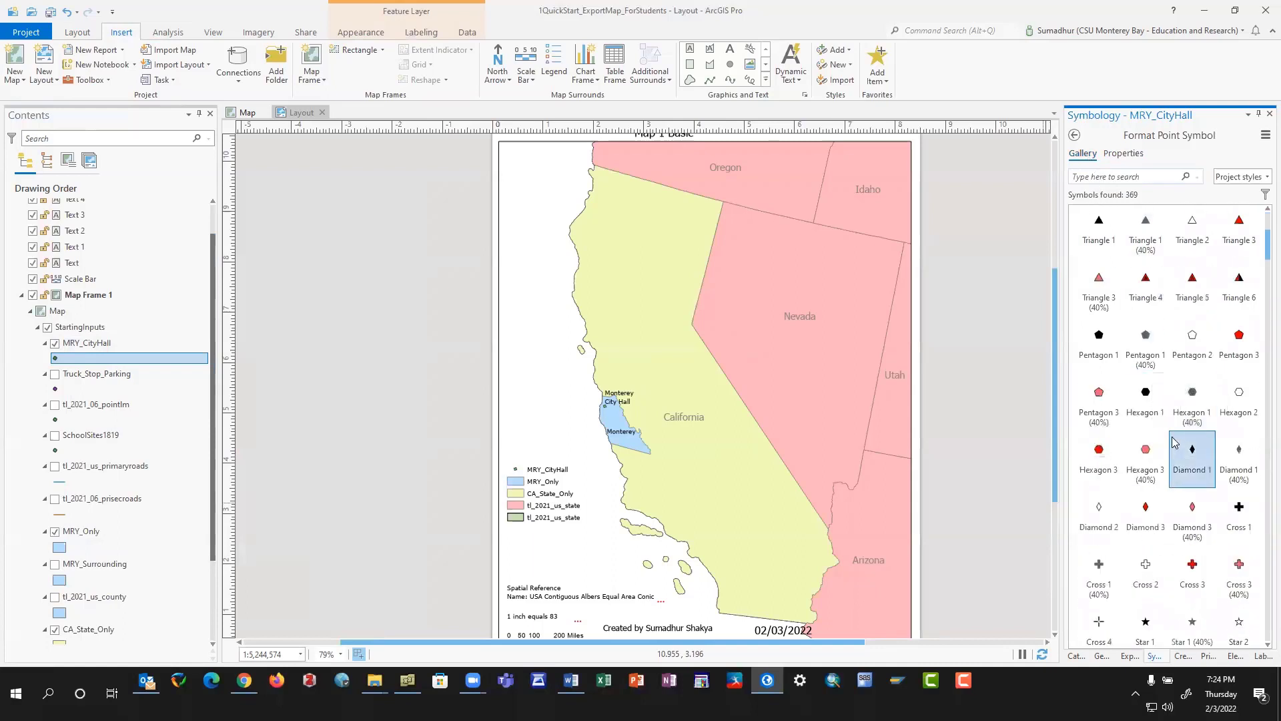
scroll(1174, 441, "down", 5)
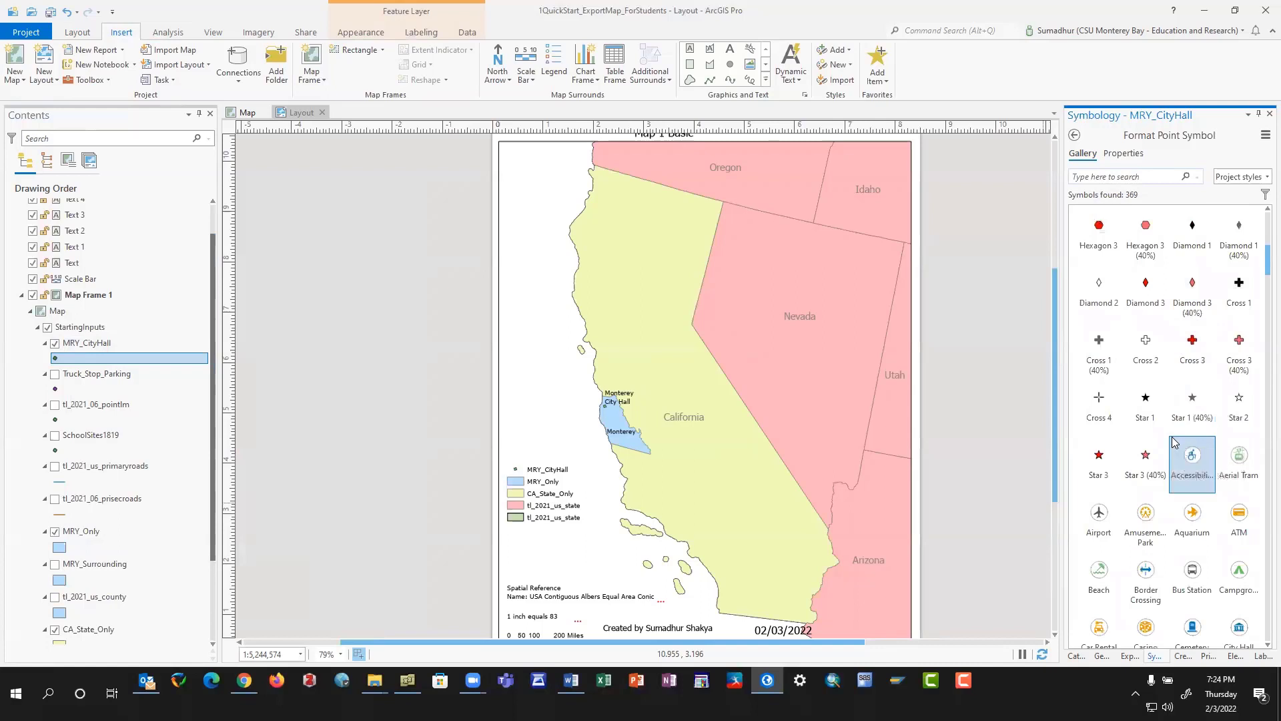
left_click(1100, 456)
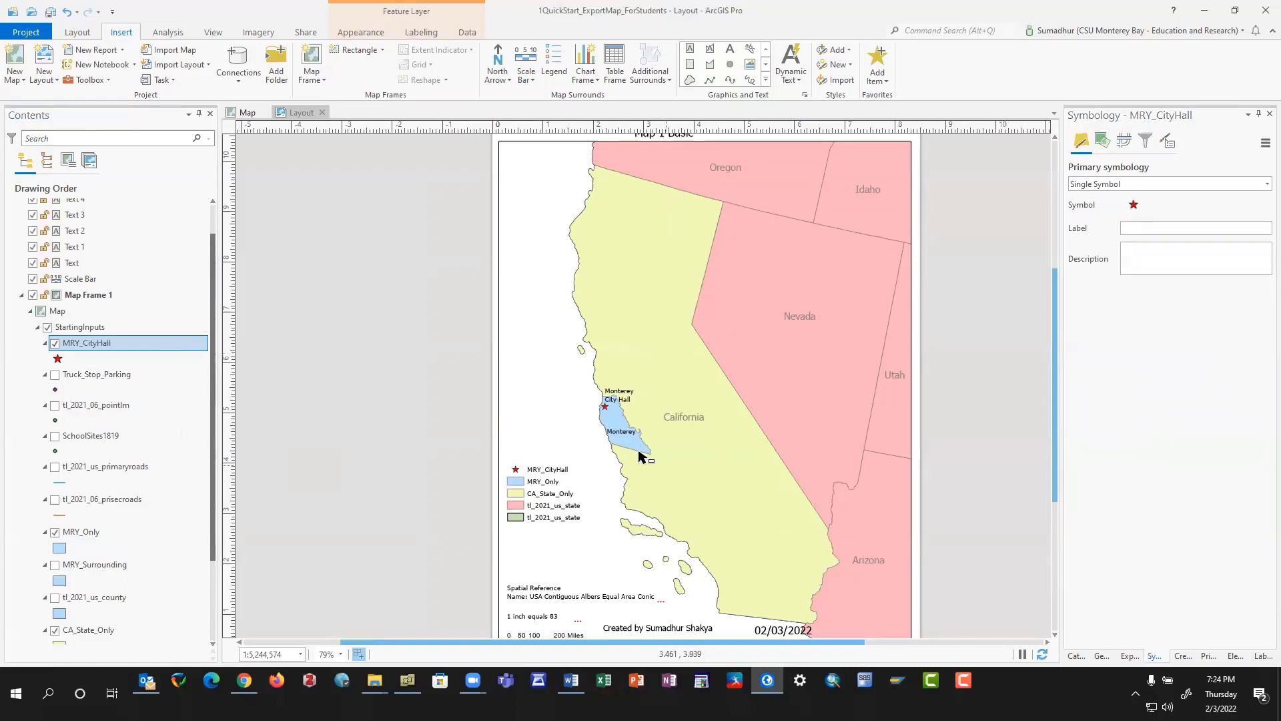
Set the MRY_Only layer's label font style to Bold and its size to 12 pt.
scroll(79, 544, "down", 1)
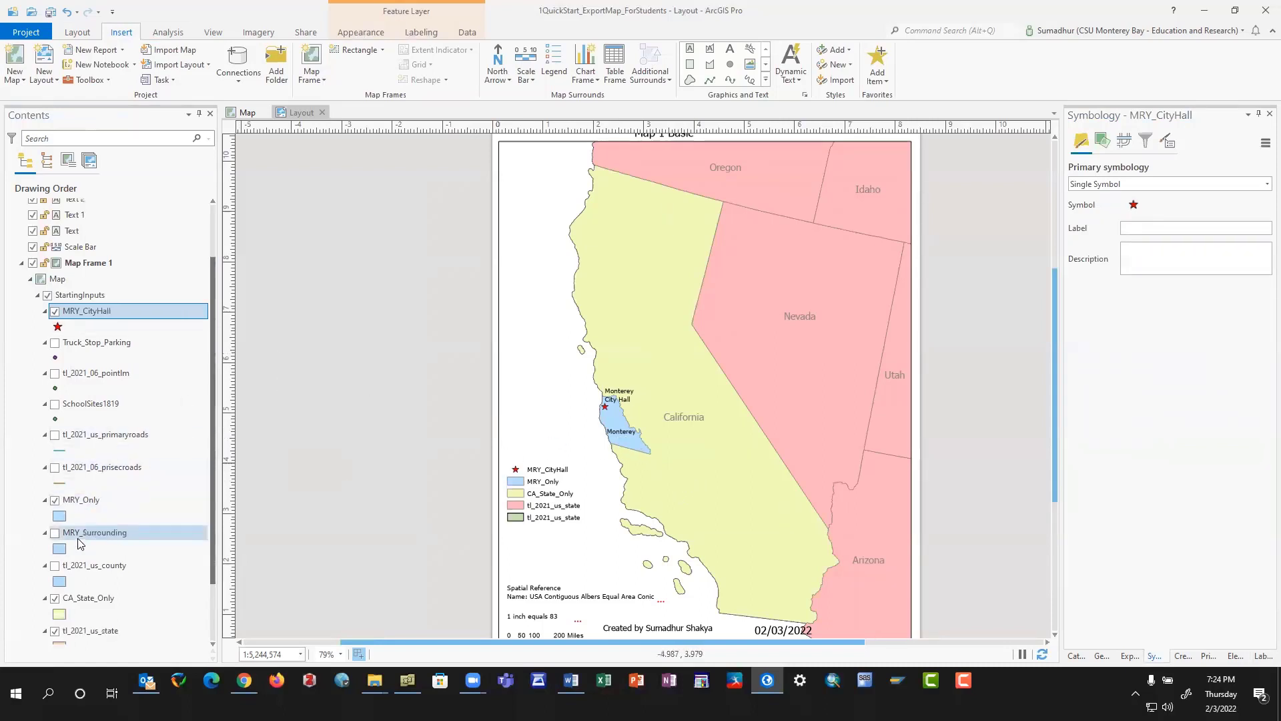
scroll(79, 544, "down", 2)
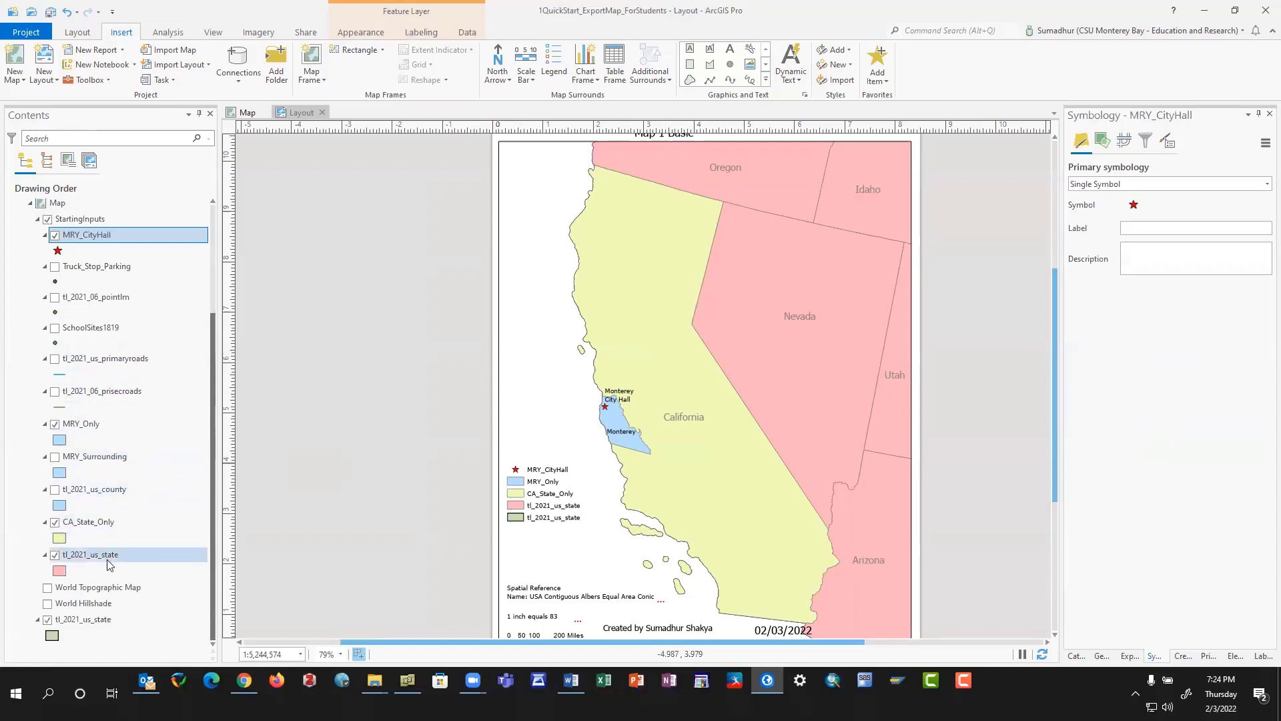
left_click(79, 427)
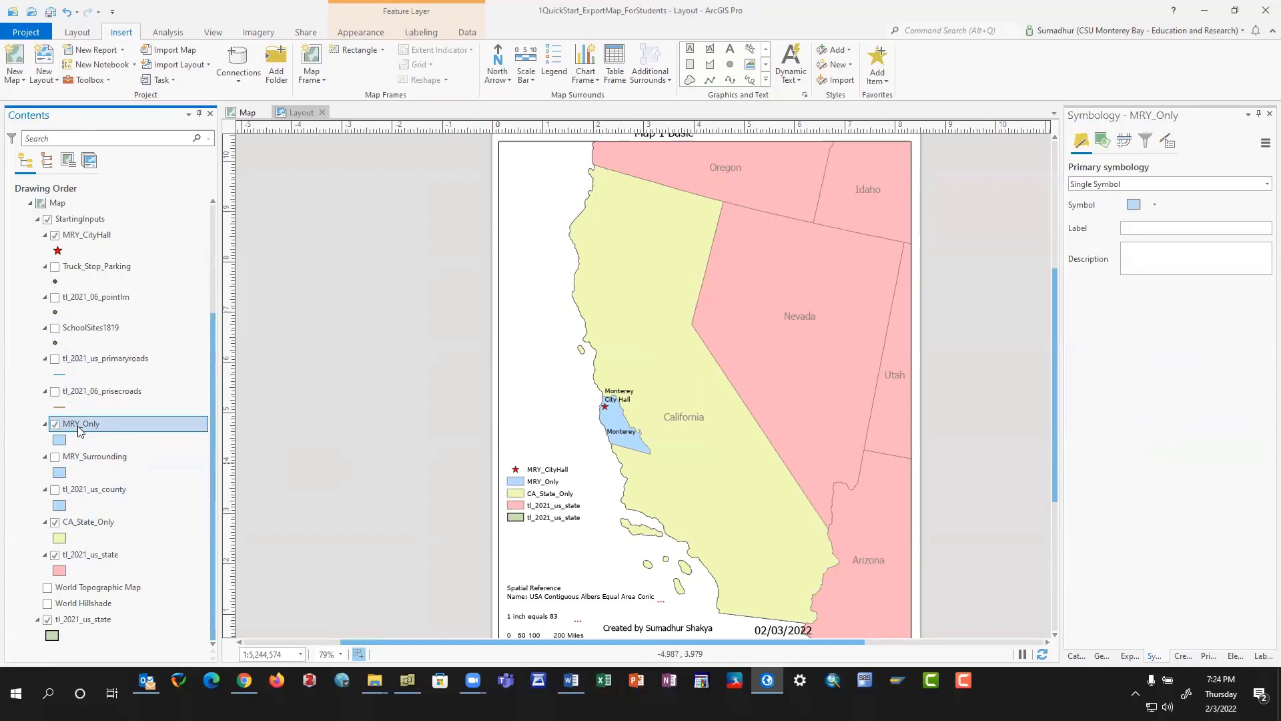
right_click(78, 430)
left_click(131, 267)
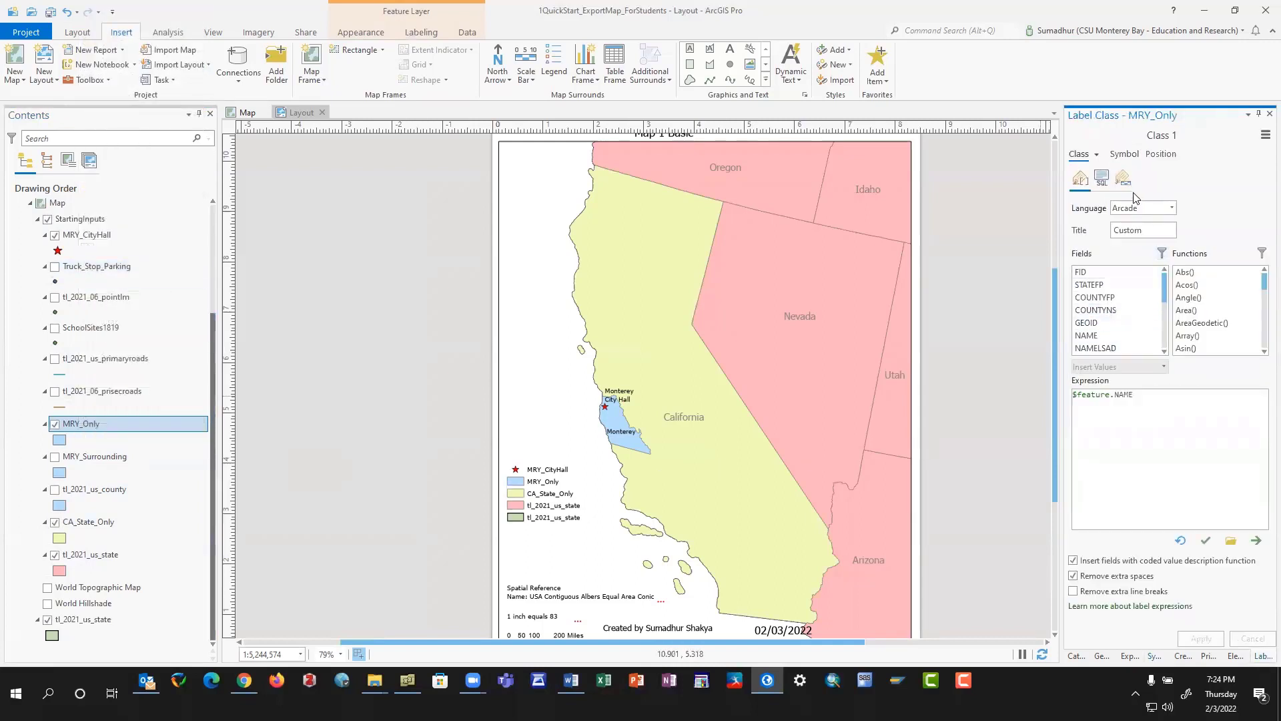
left_click(1125, 156)
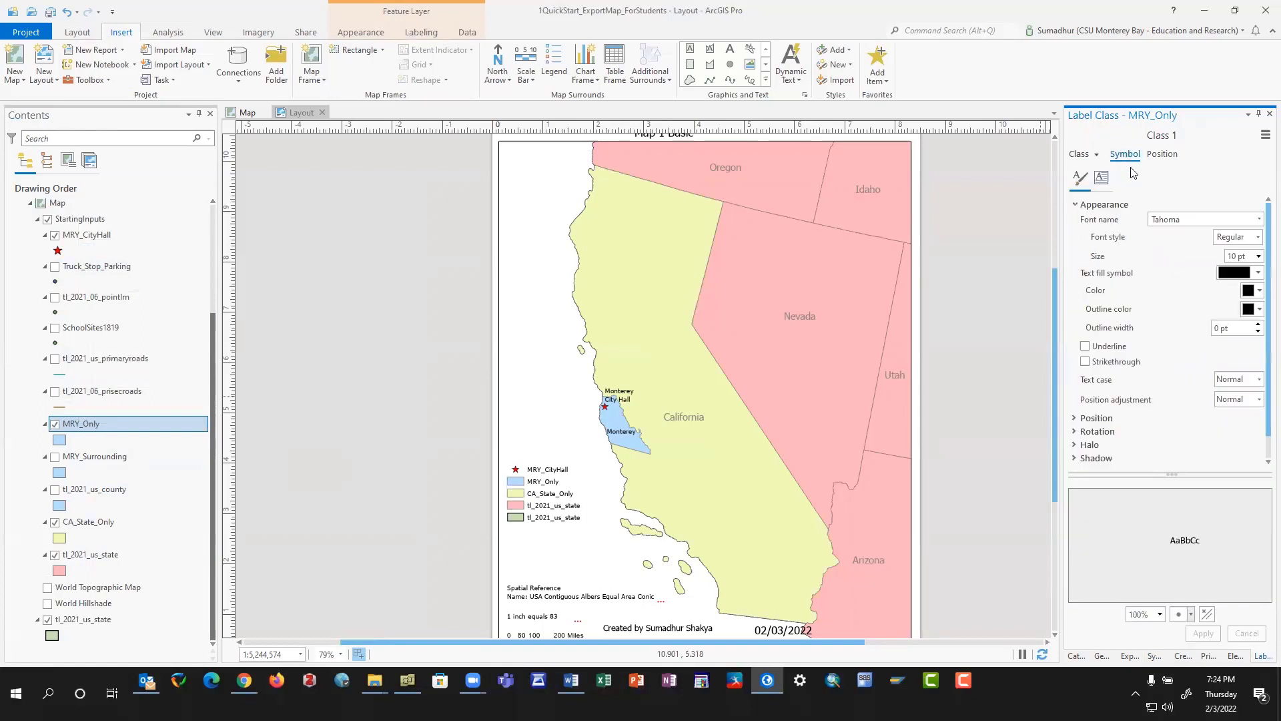
left_click(1258, 239)
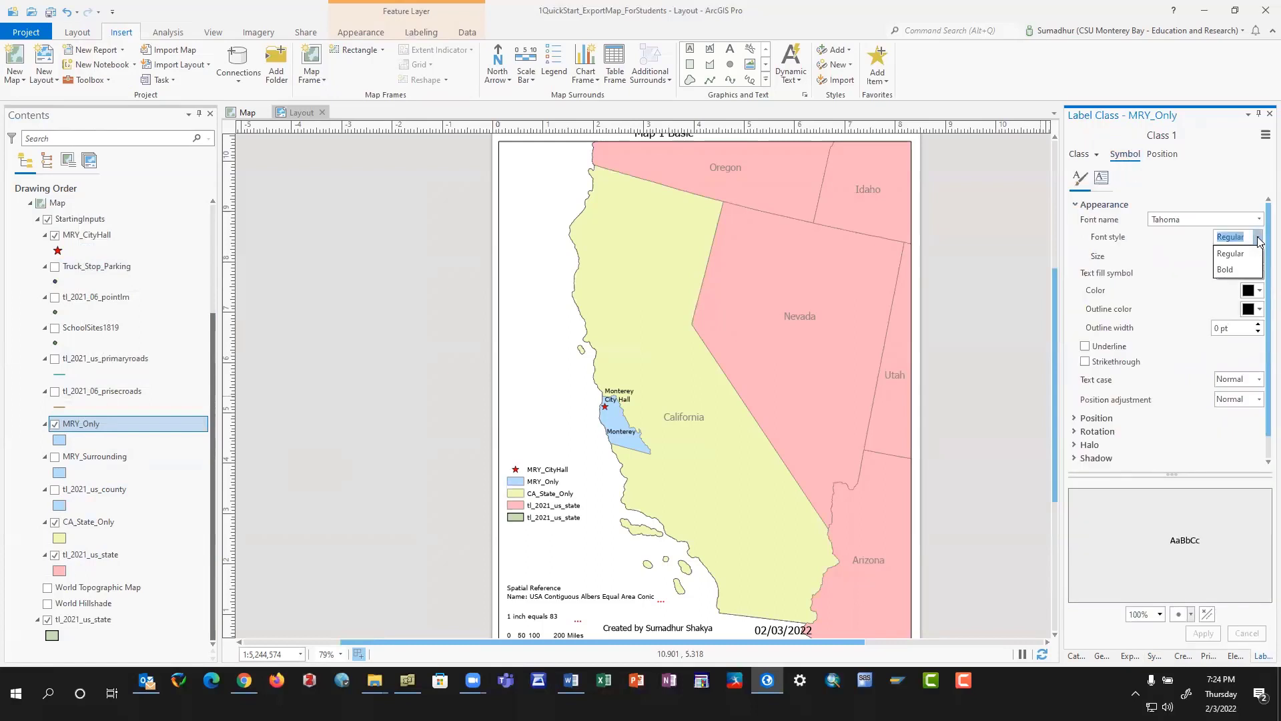
left_click(1234, 270)
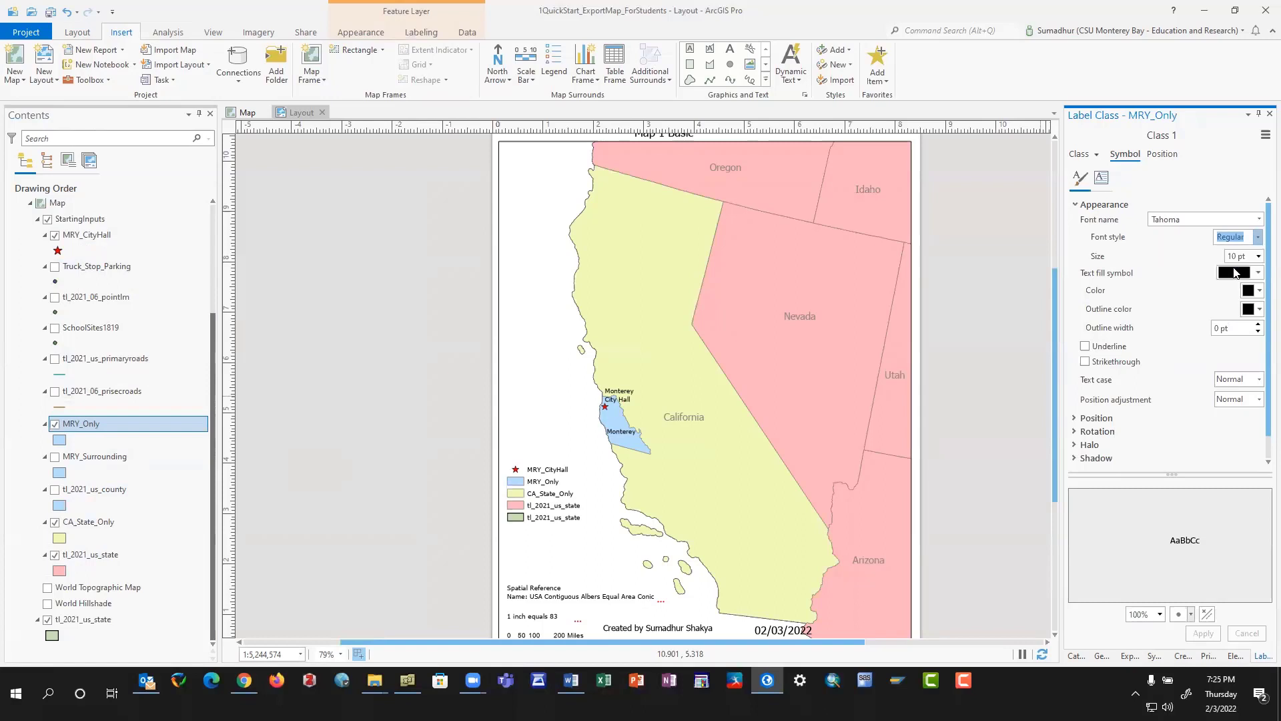
left_click(1259, 257)
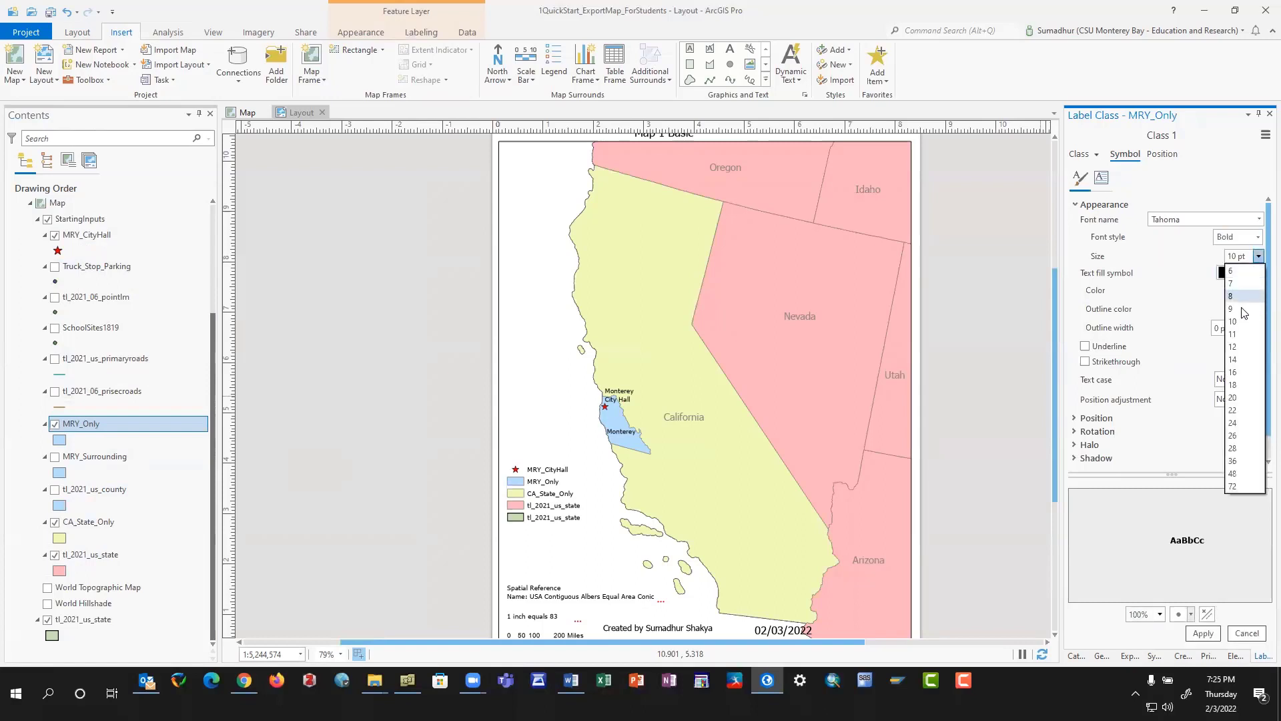
left_click(1242, 348)
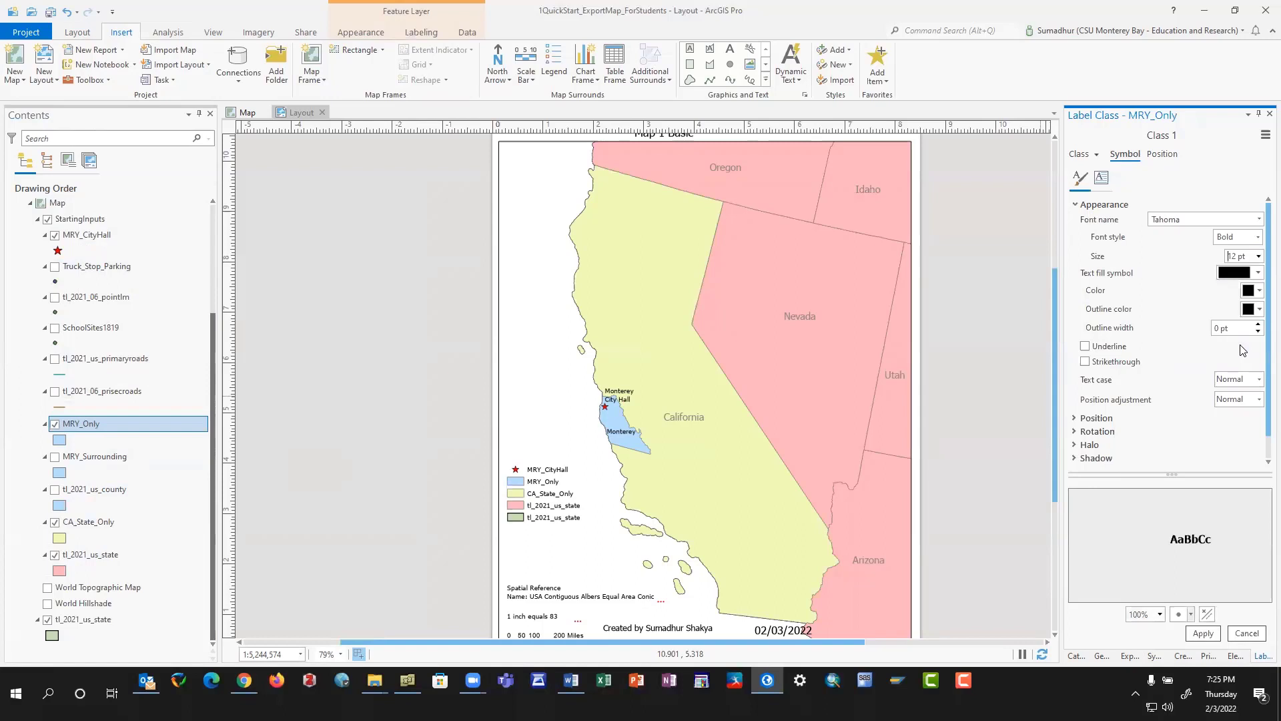
Color the MRY_Only label text dark gray, apply the label changes and close the formatting panes.
left_click(1259, 291)
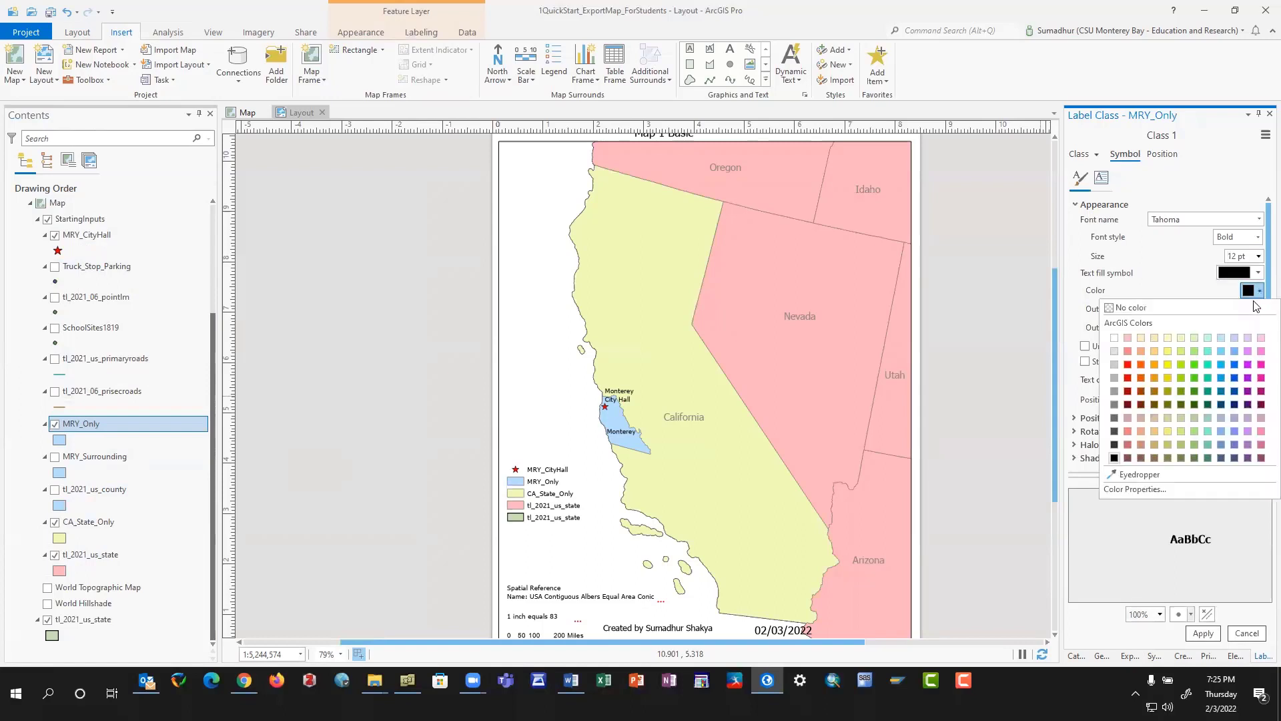
left_click(1114, 418)
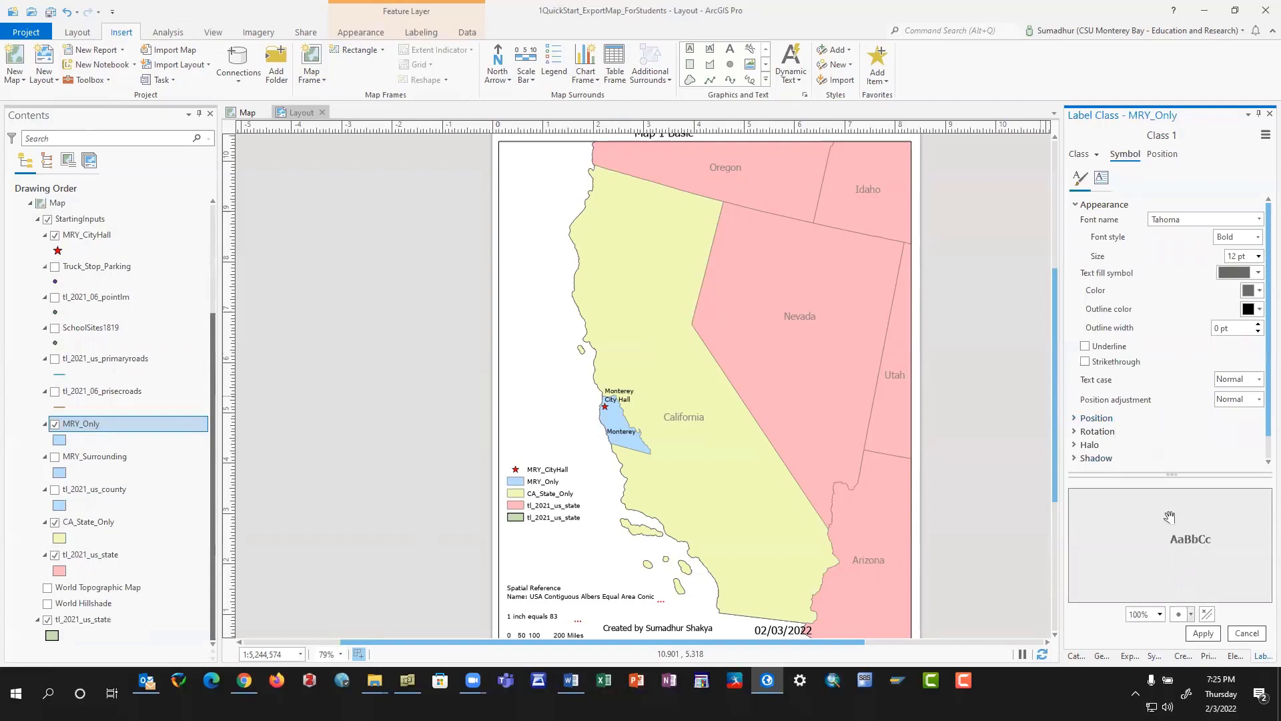
left_click(1204, 634)
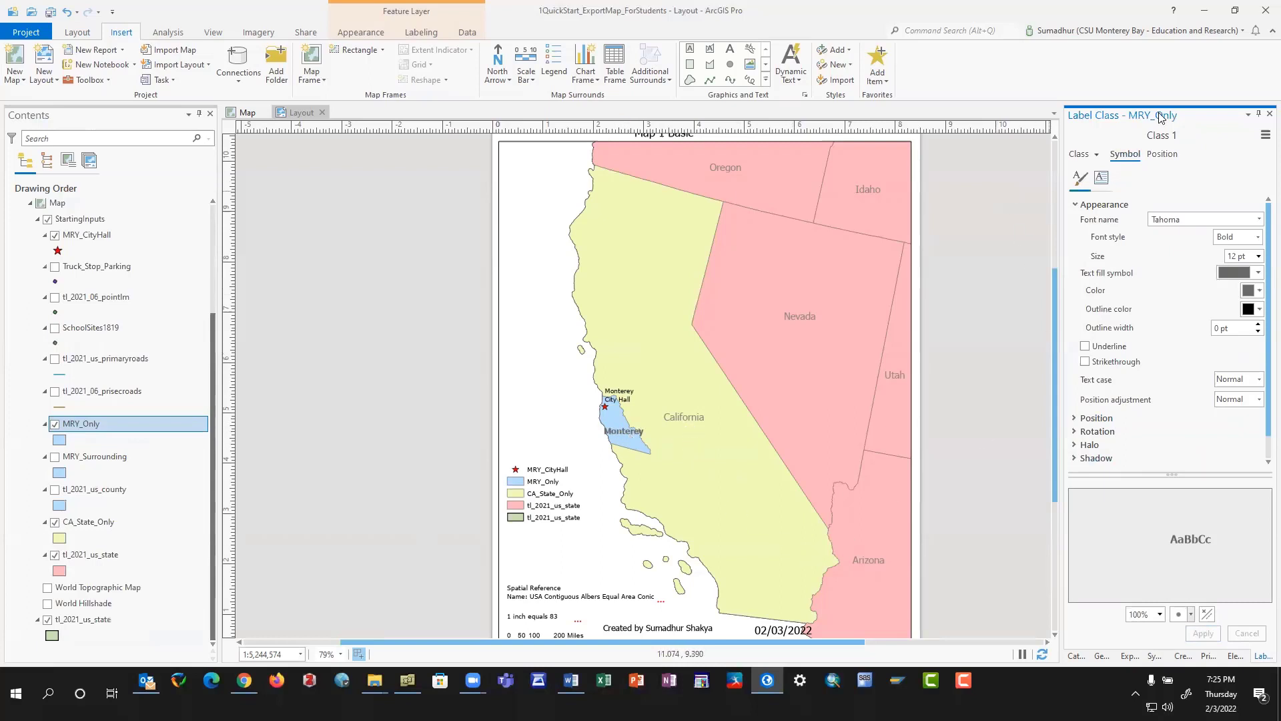
left_click(1269, 113)
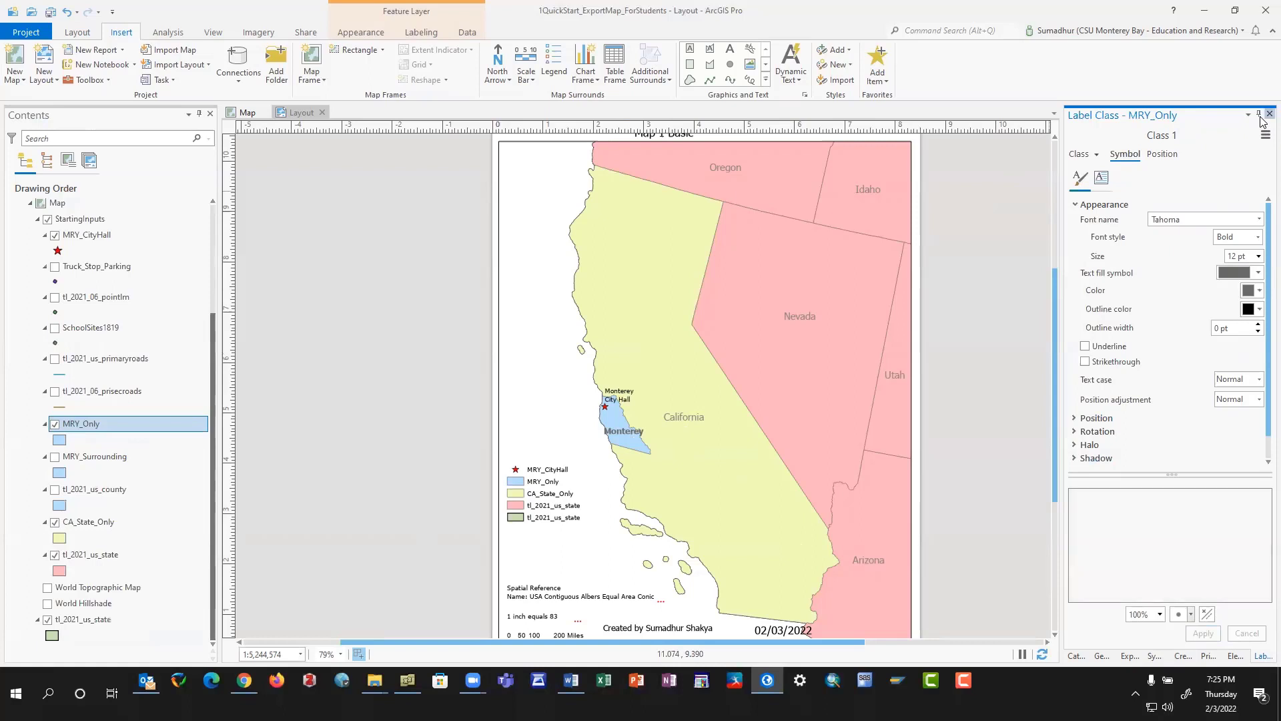
left_click(1267, 115)
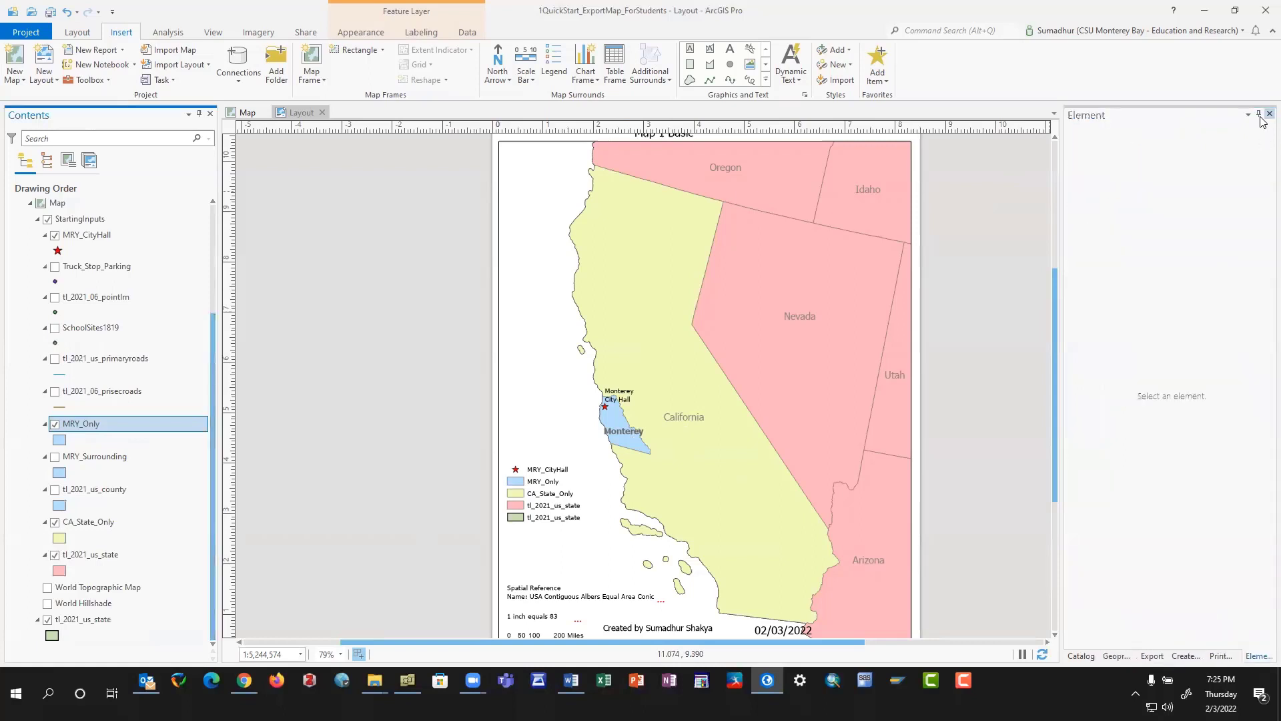
left_click(1269, 113)
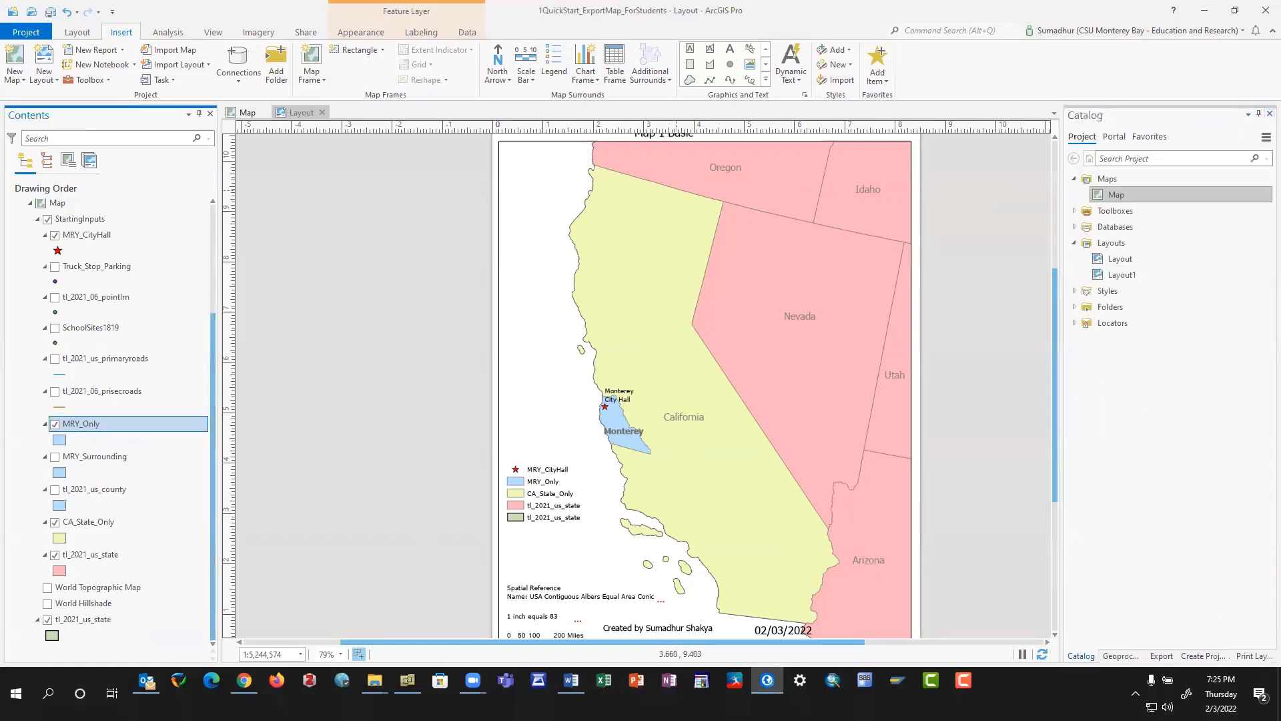
Start exporting the layout and choose JPEG as the file type.
left_click(306, 33)
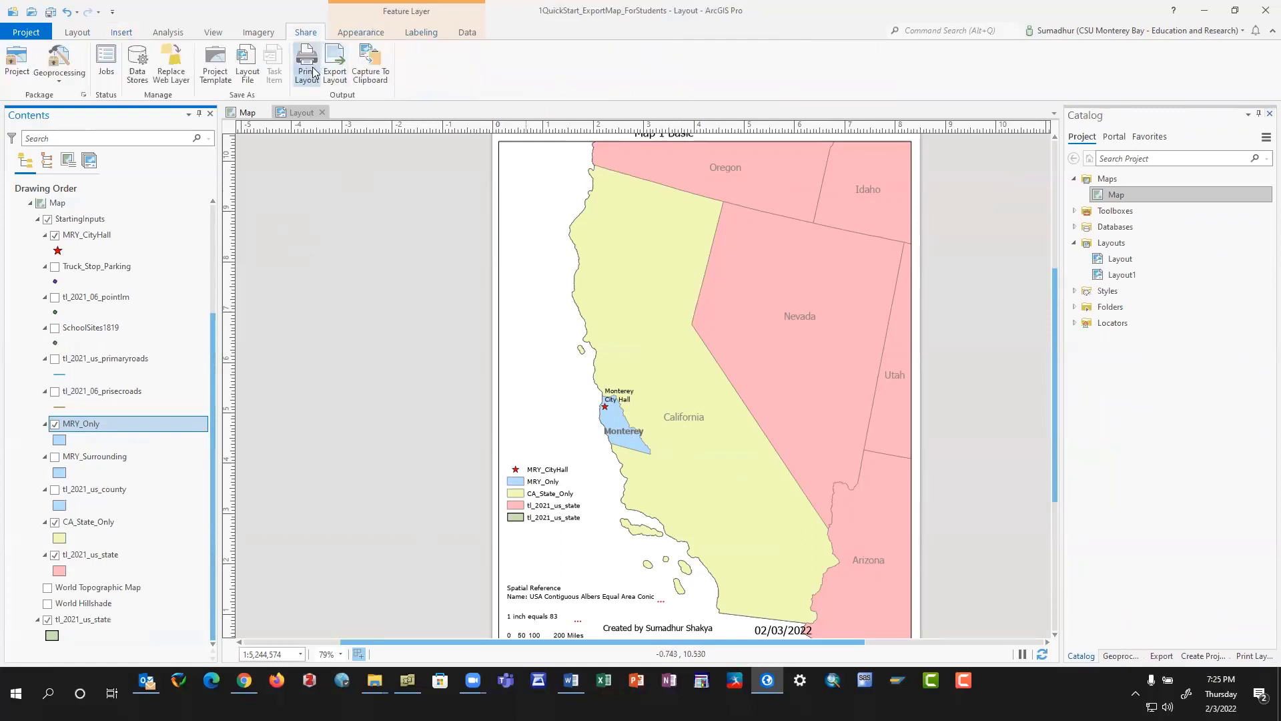
left_click(334, 70)
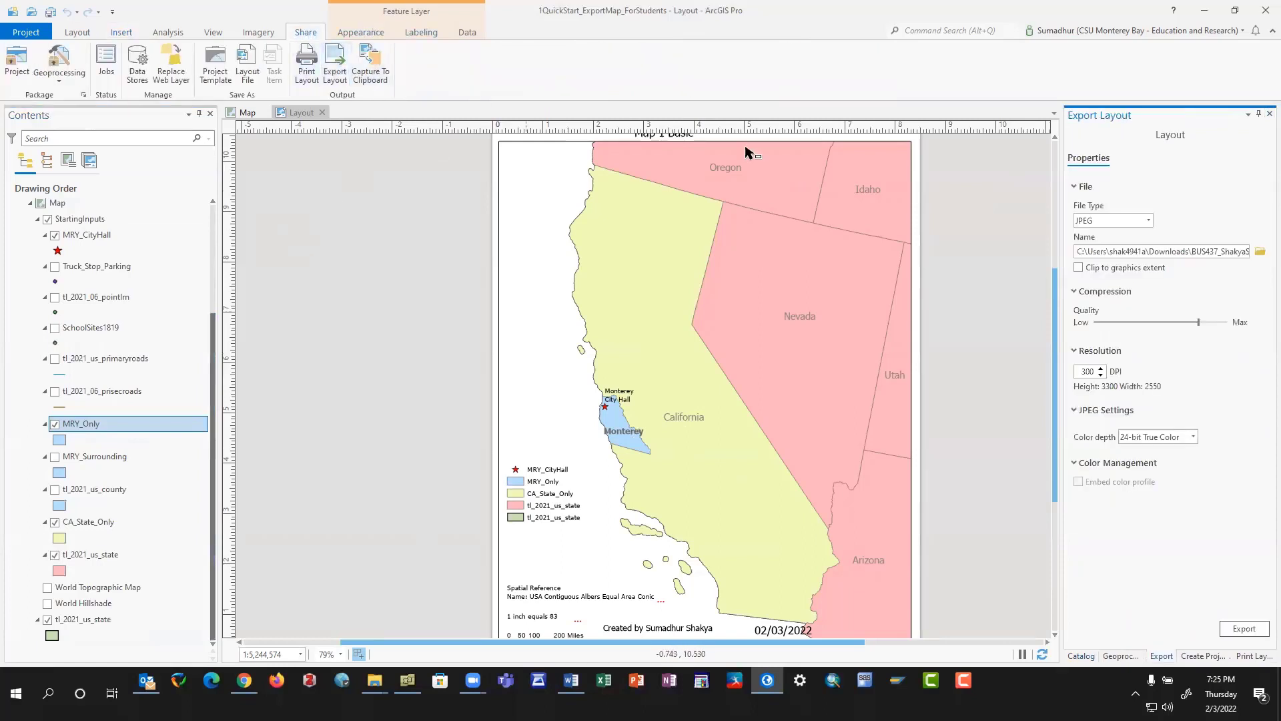
left_click(1148, 222)
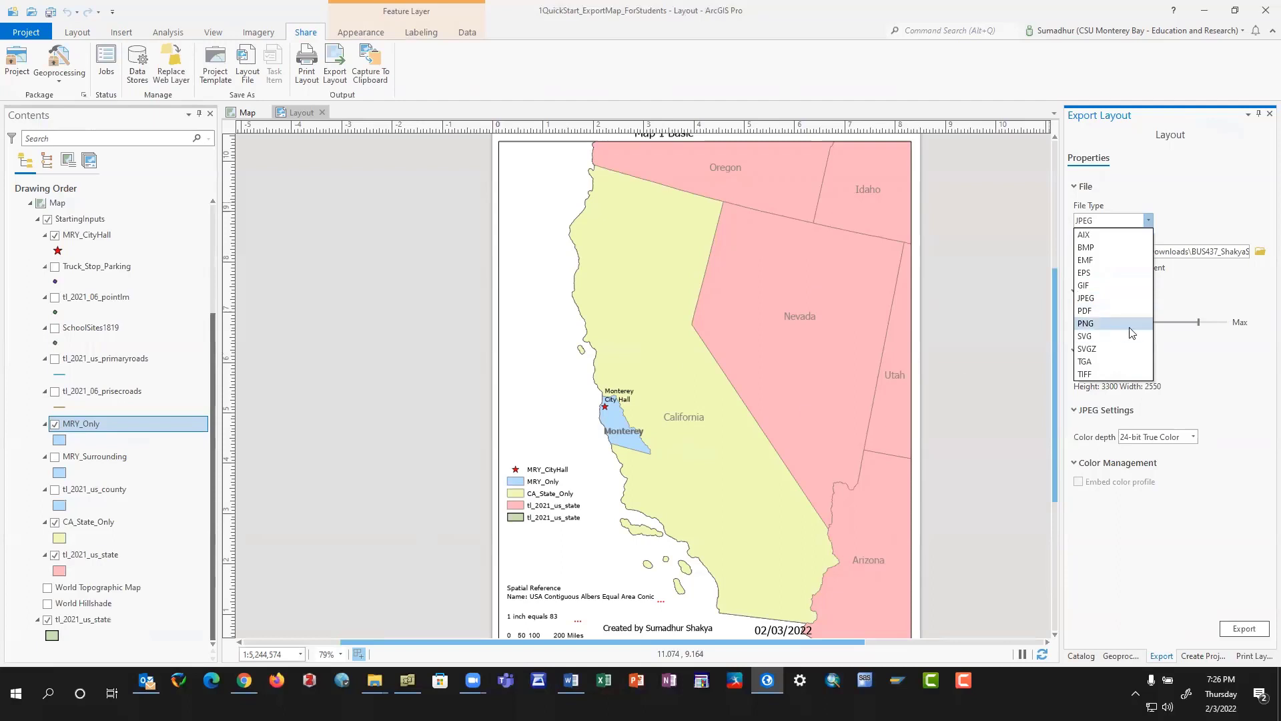
left_click(1110, 299)
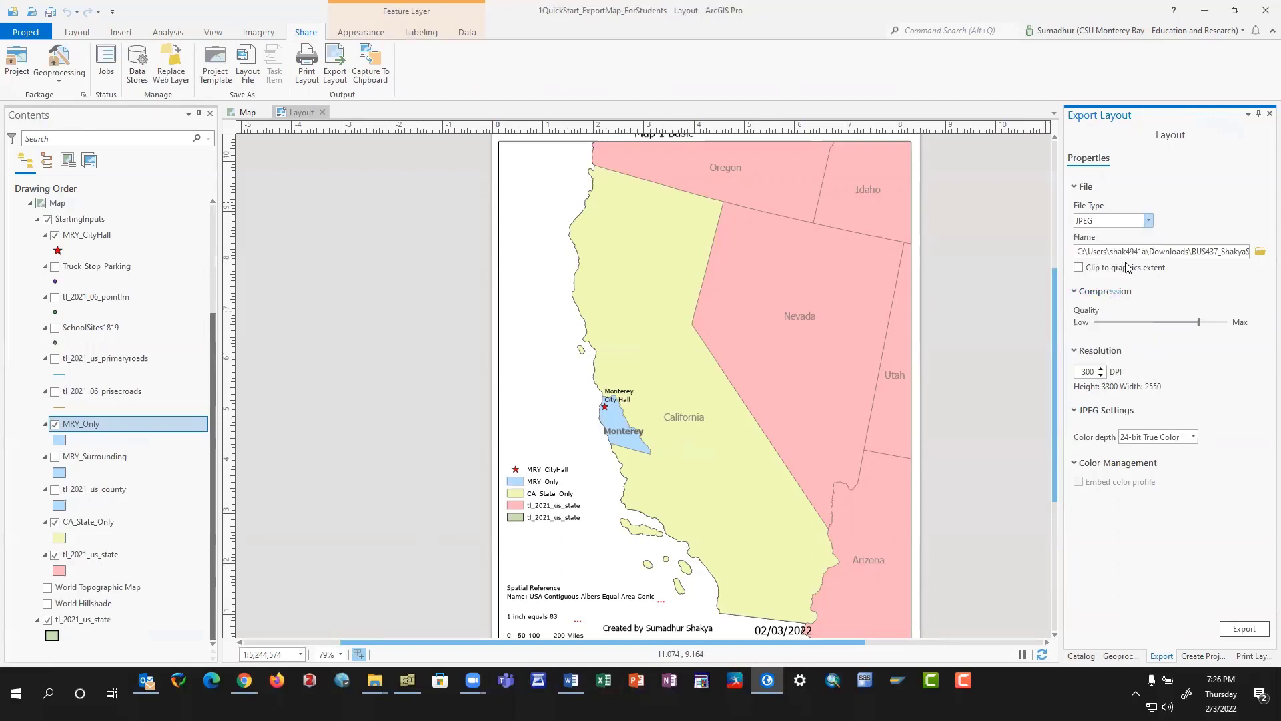
Set the export destination to the GIS folder inside the BUS437 course folder in Downloads, with the file name 1 Map Basic.
left_click(1259, 252)
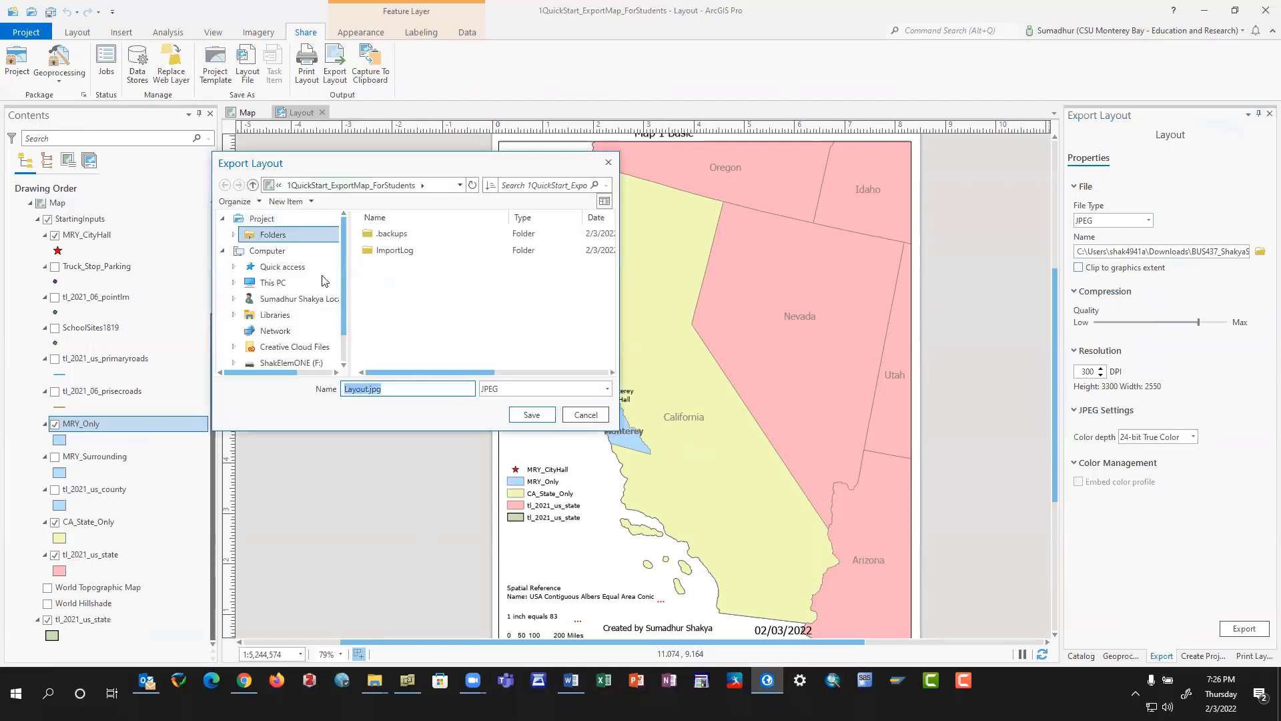
left_click(313, 189)
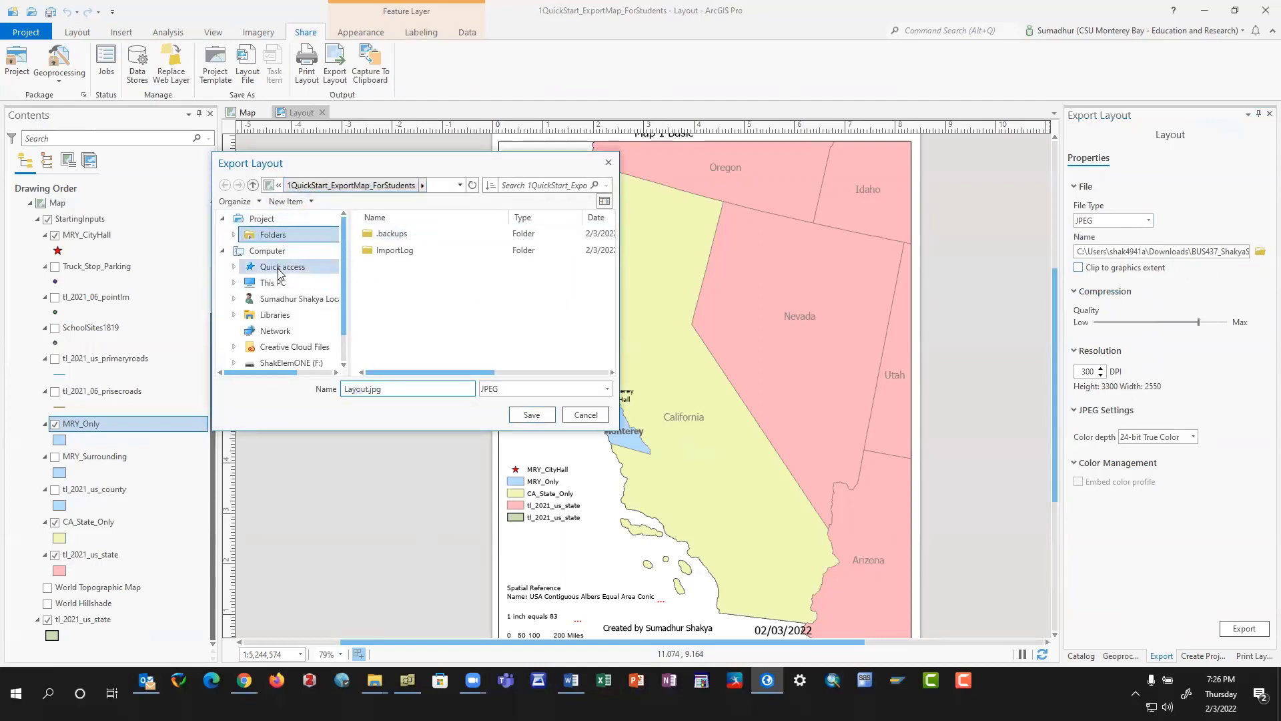
left_click(264, 268)
double_click(397, 250)
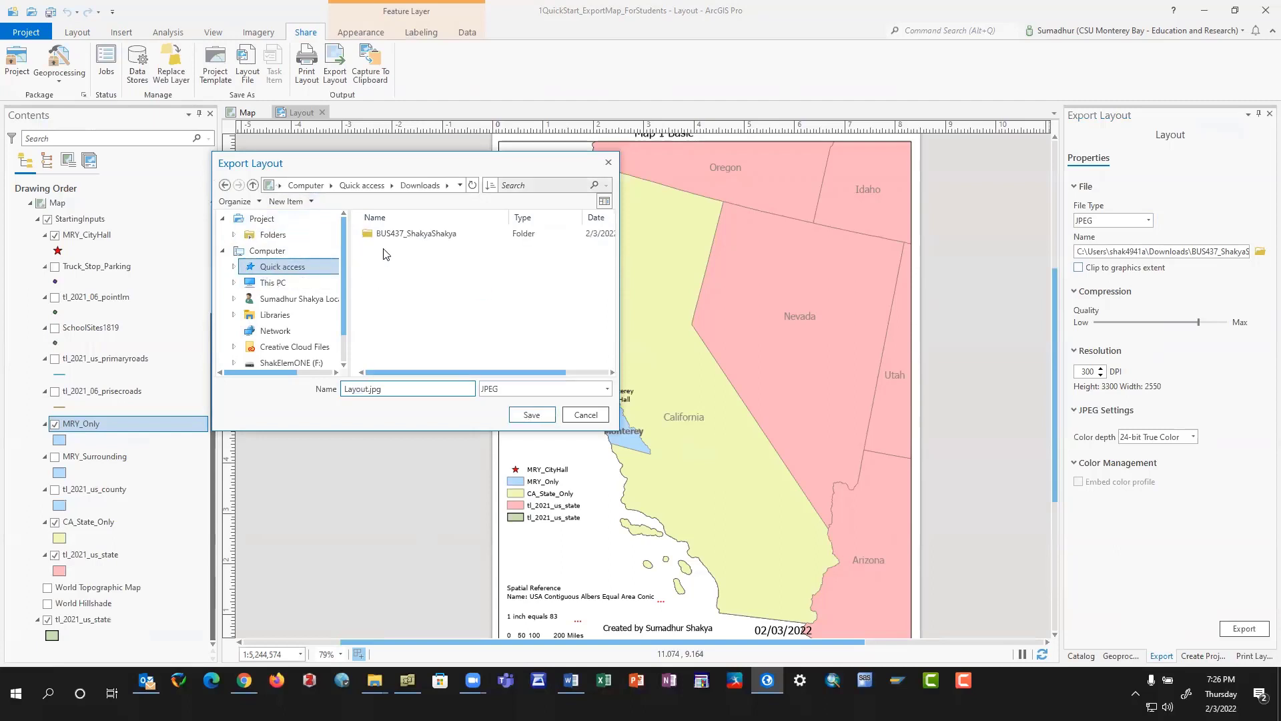
left_click(405, 237)
double_click(405, 238)
double_click(388, 235)
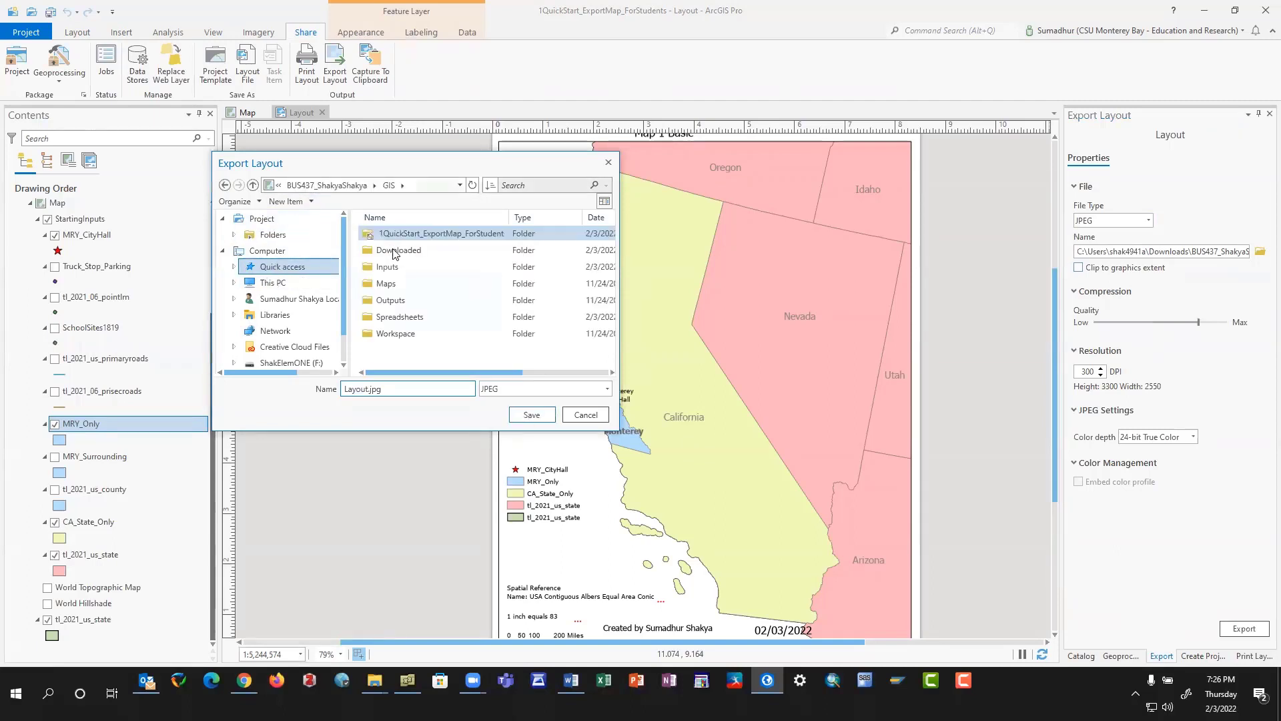
left_click(394, 283)
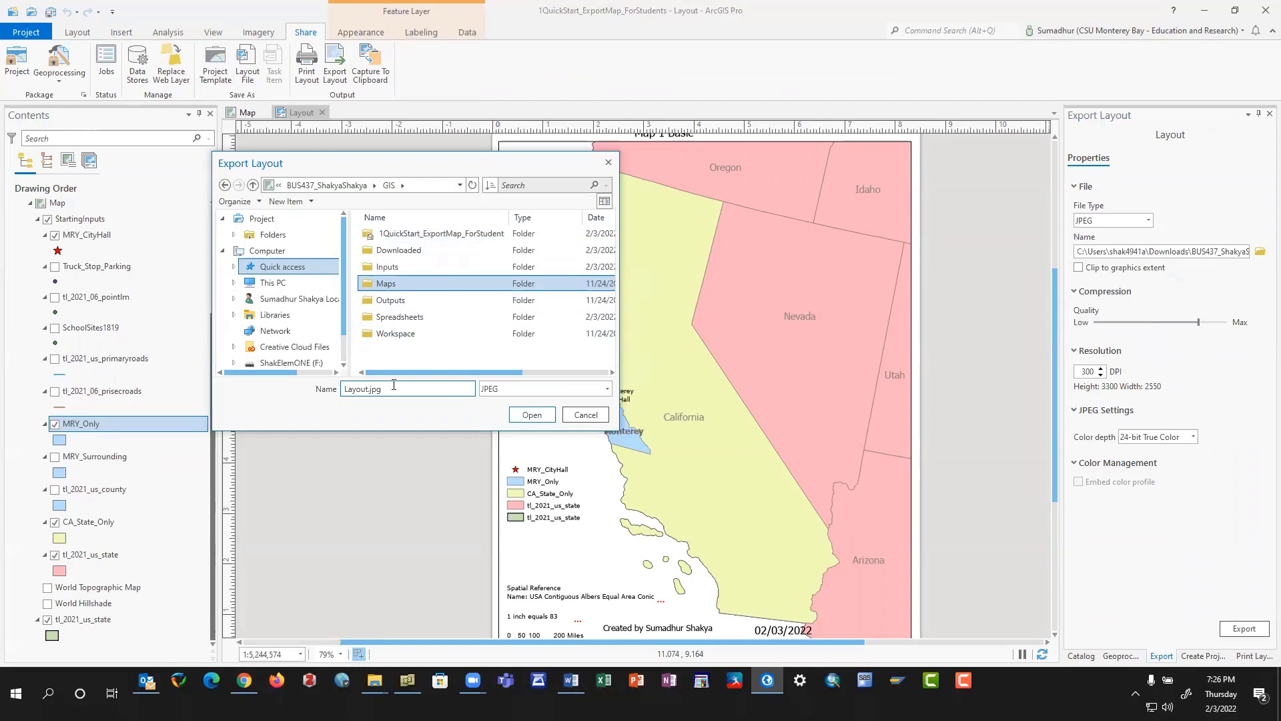
double_click(393, 384)
type("1 Map Basic")
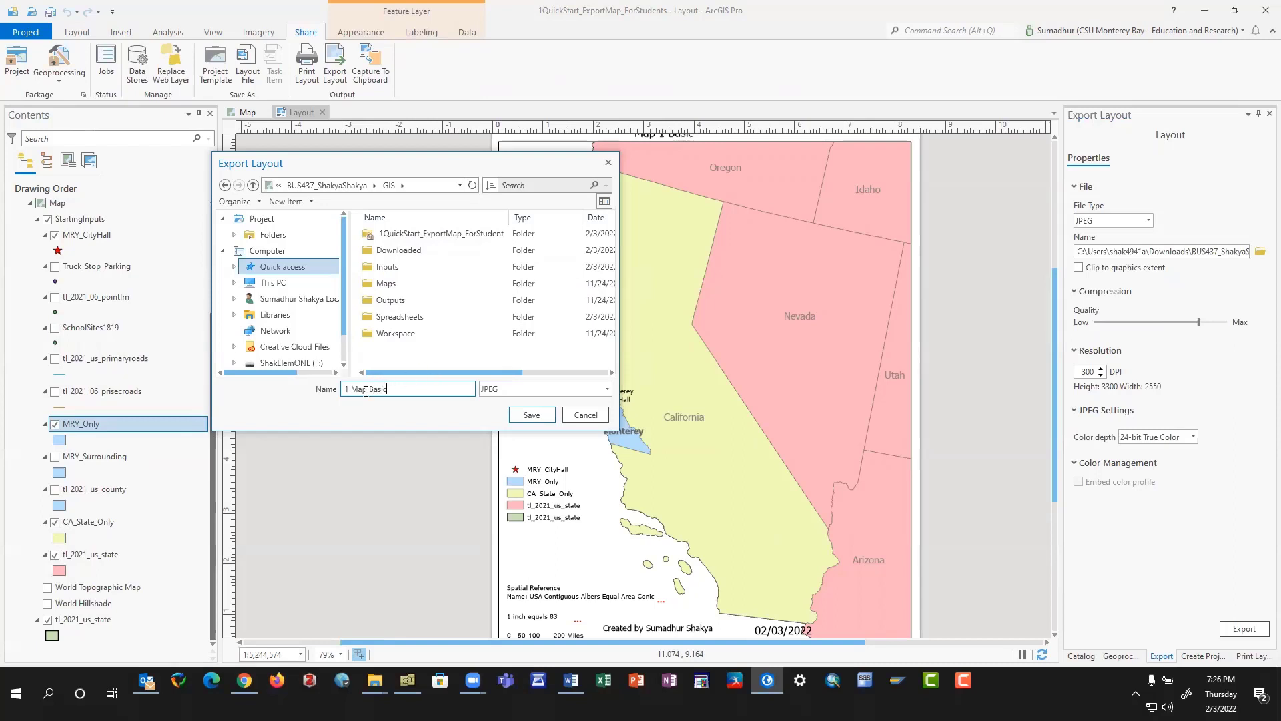
left_click(531, 415)
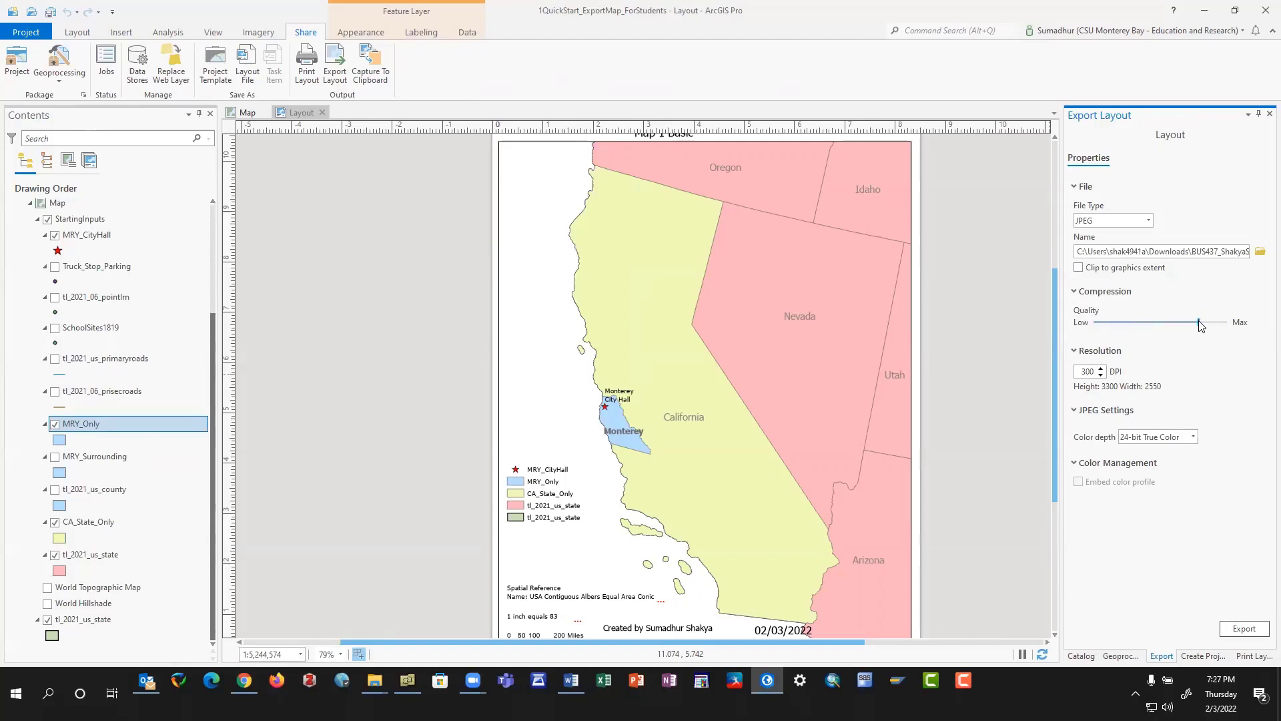
Lower the JPEG compression quality to about the midpoint, keeping 300 DPI and 24-bit True Color depth.
left_click_drag(1199, 322, 1160, 325)
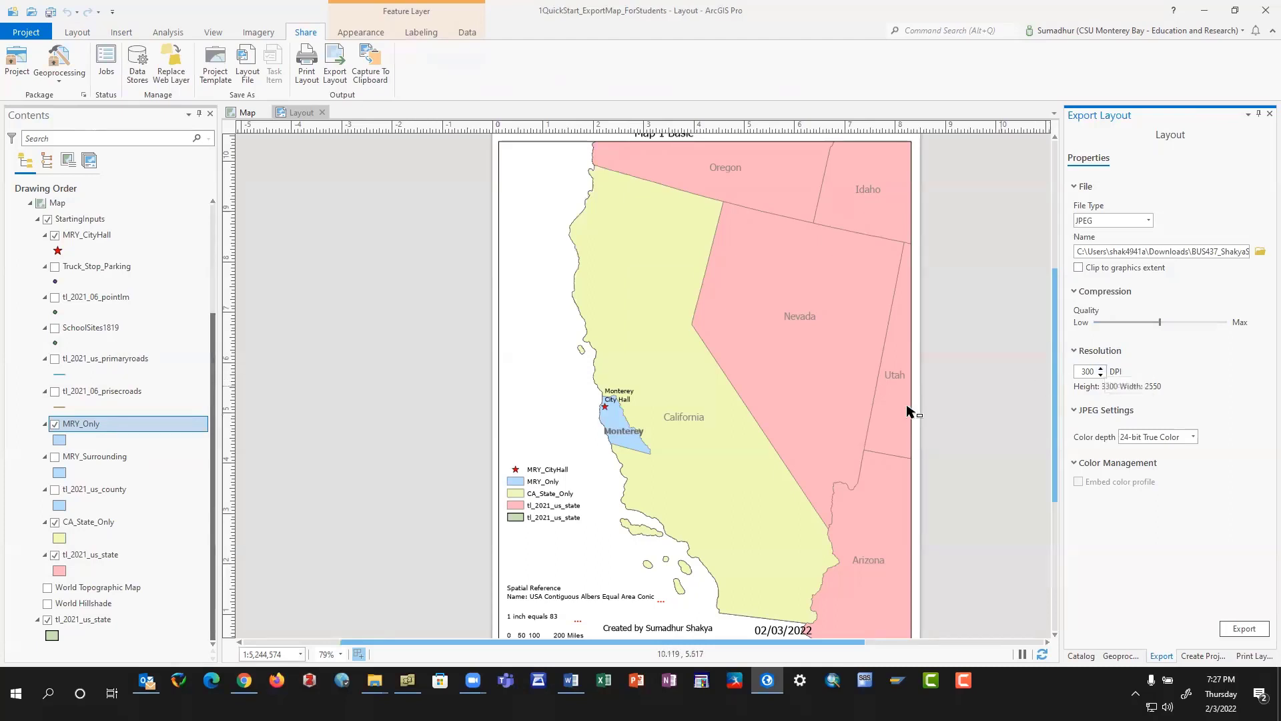
left_click(1100, 369)
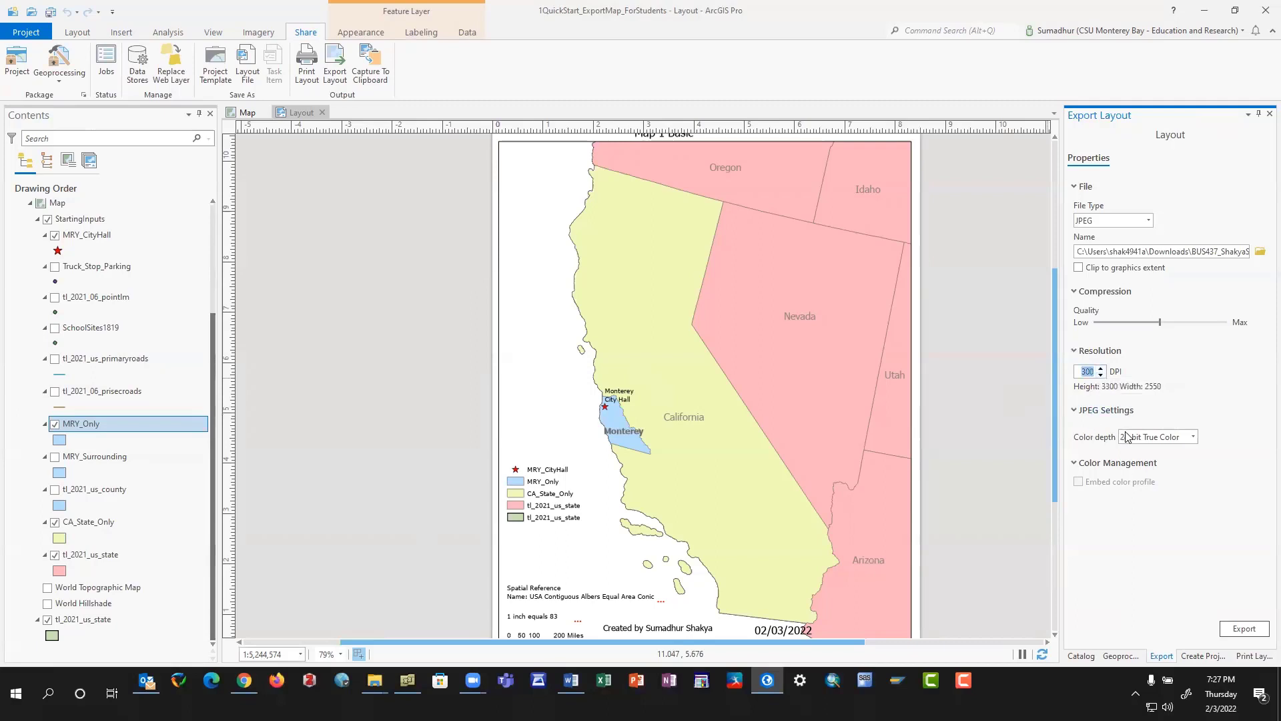
left_click(1191, 438)
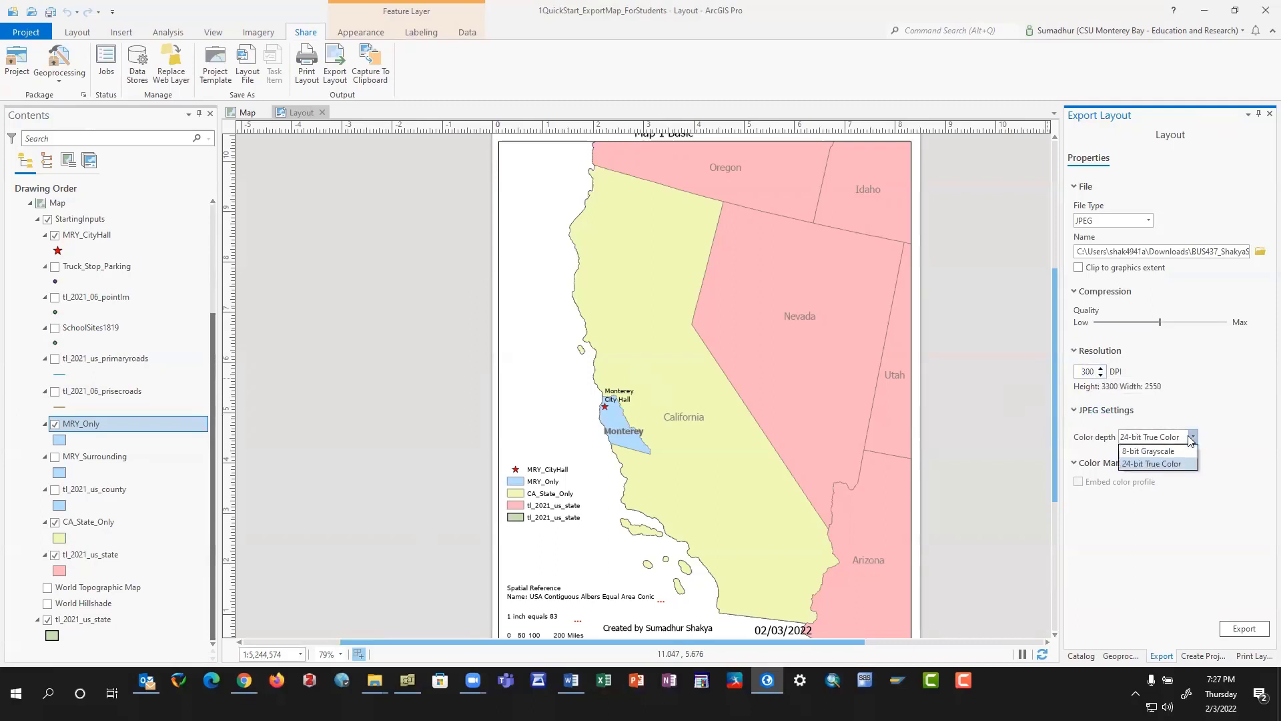
left_click(1176, 464)
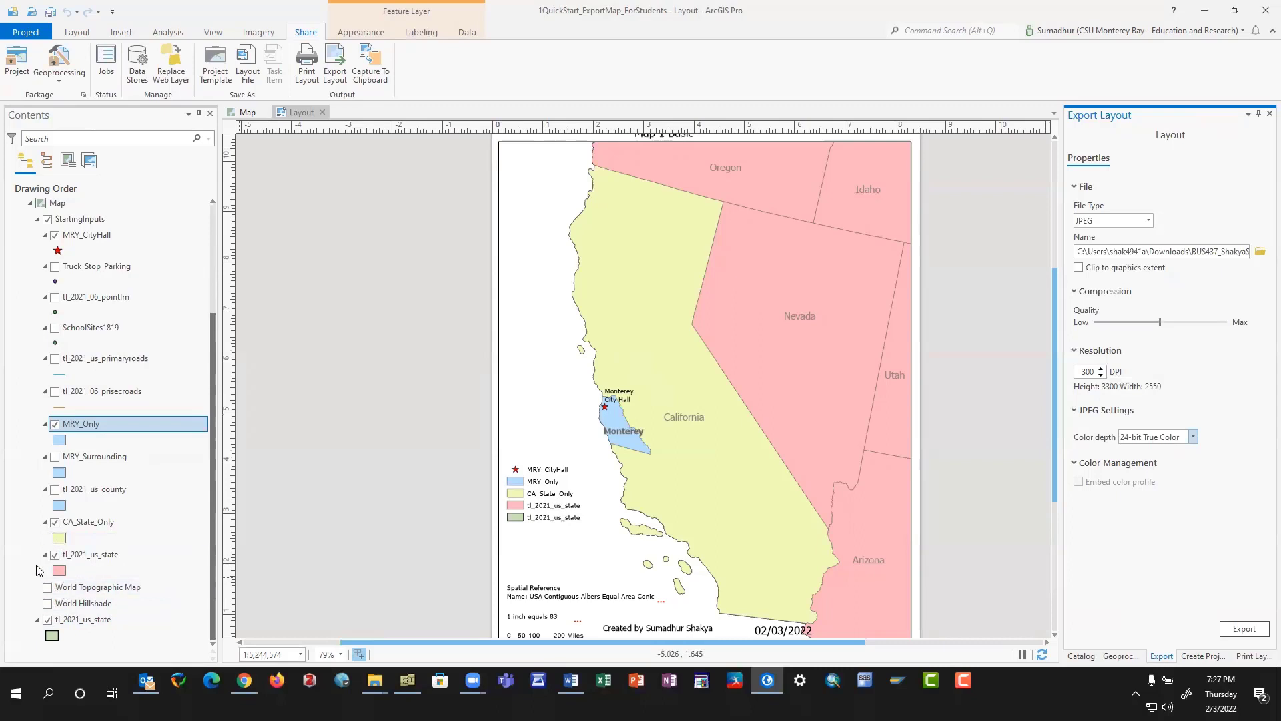
Turn on the World Topographic Map basemap and switch the export file type to PNG with 32-bit with Alpha color depth.
left_click(47, 587)
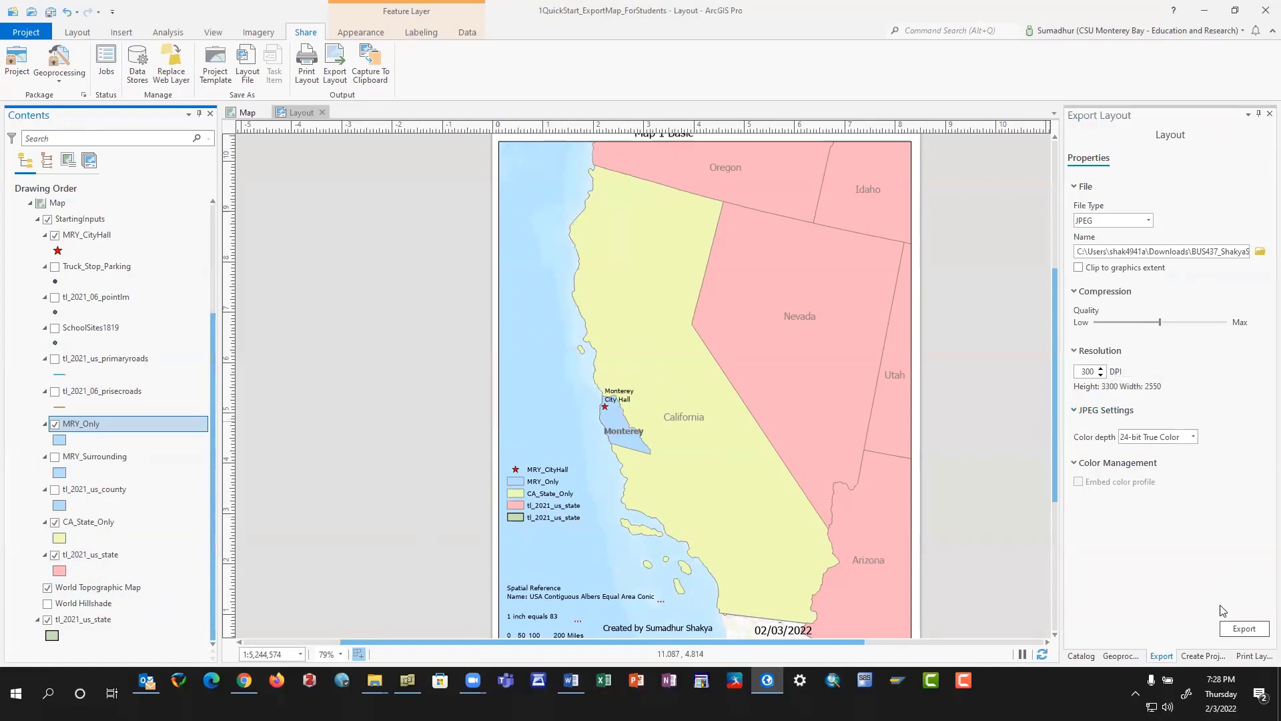
left_click(1149, 220)
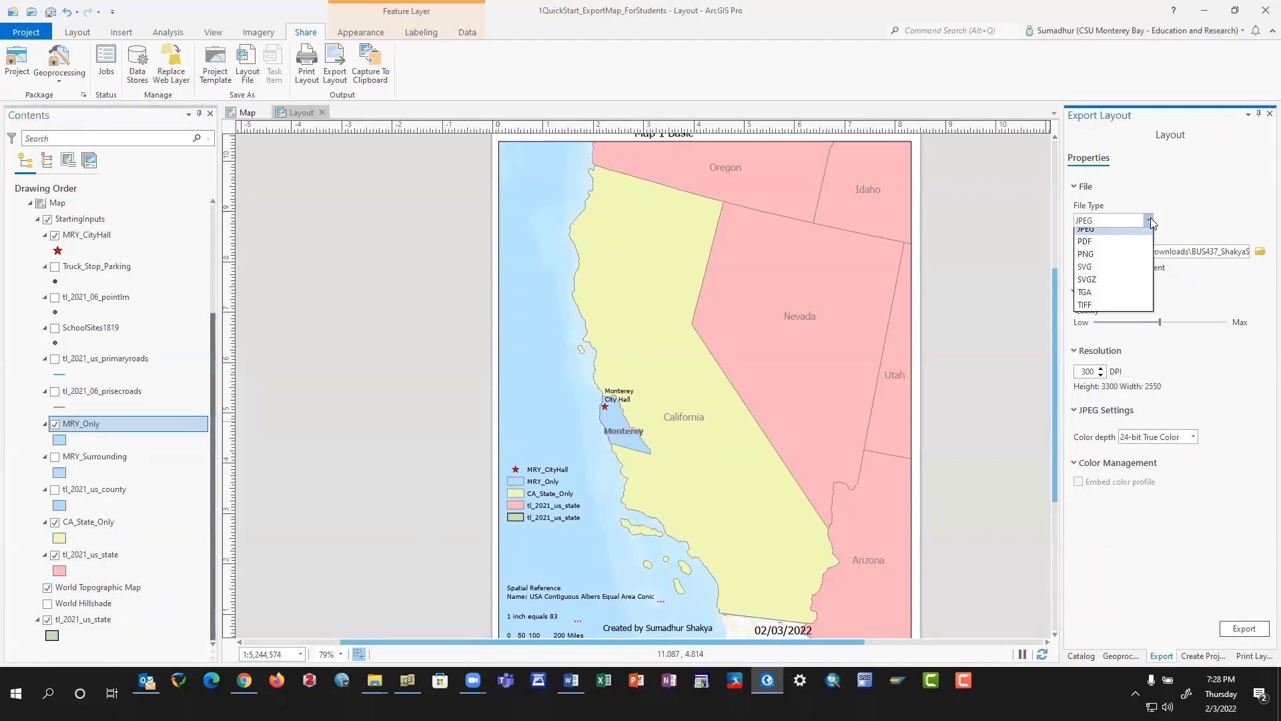
left_click(1113, 323)
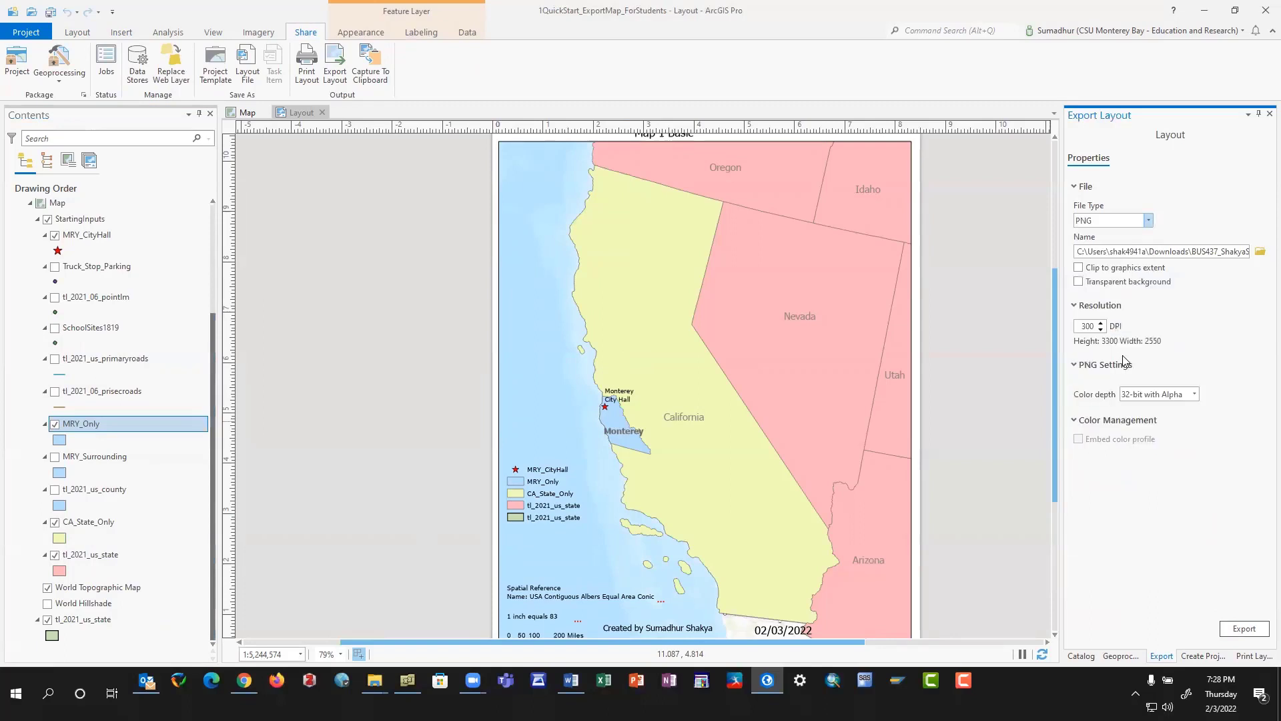
left_click(1194, 401)
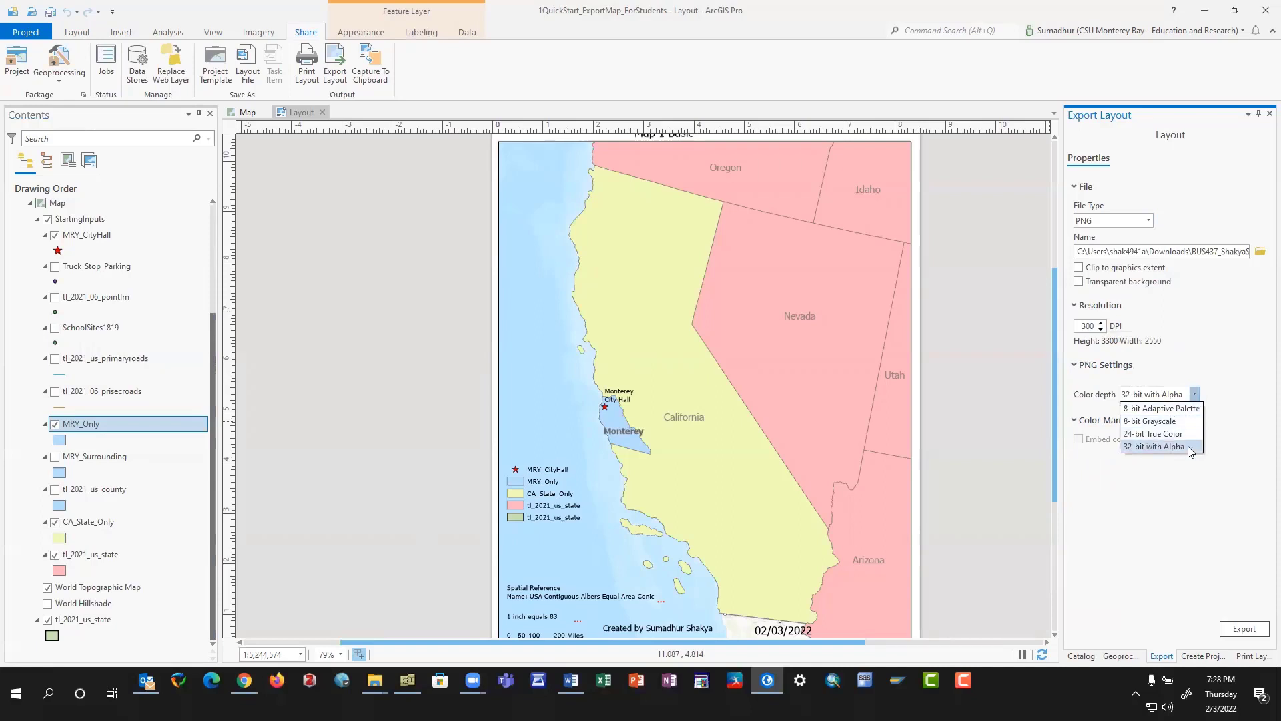
left_click(1162, 501)
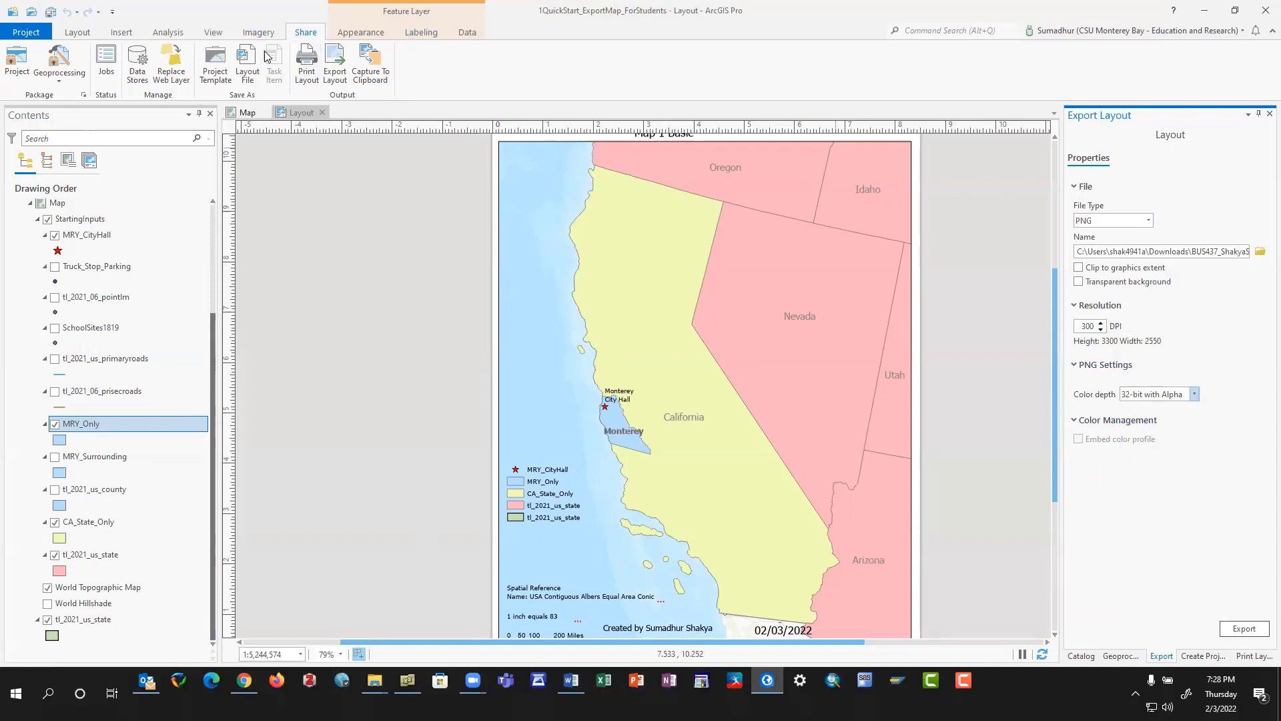
Switch the export file type back to JPEG, keeping 24-bit True Color at 300 DPI, and export the layout.
left_click(1149, 222)
left_click(1192, 204)
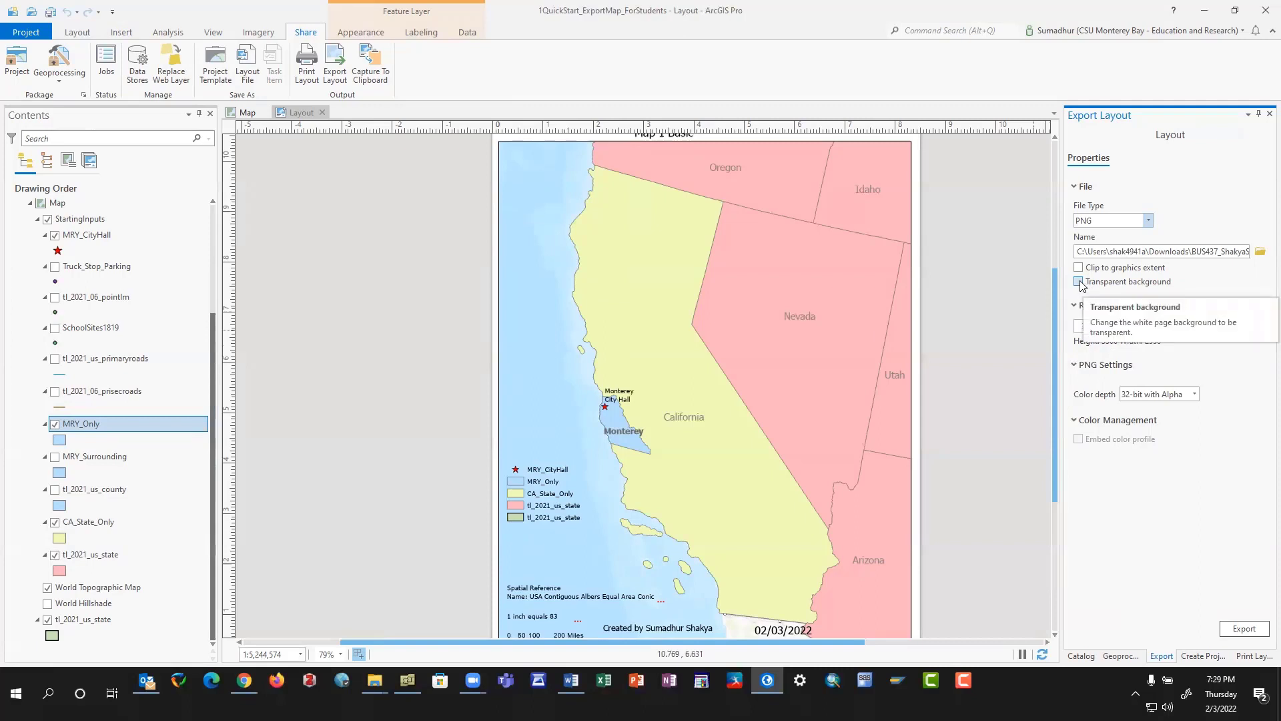
left_click(1148, 221)
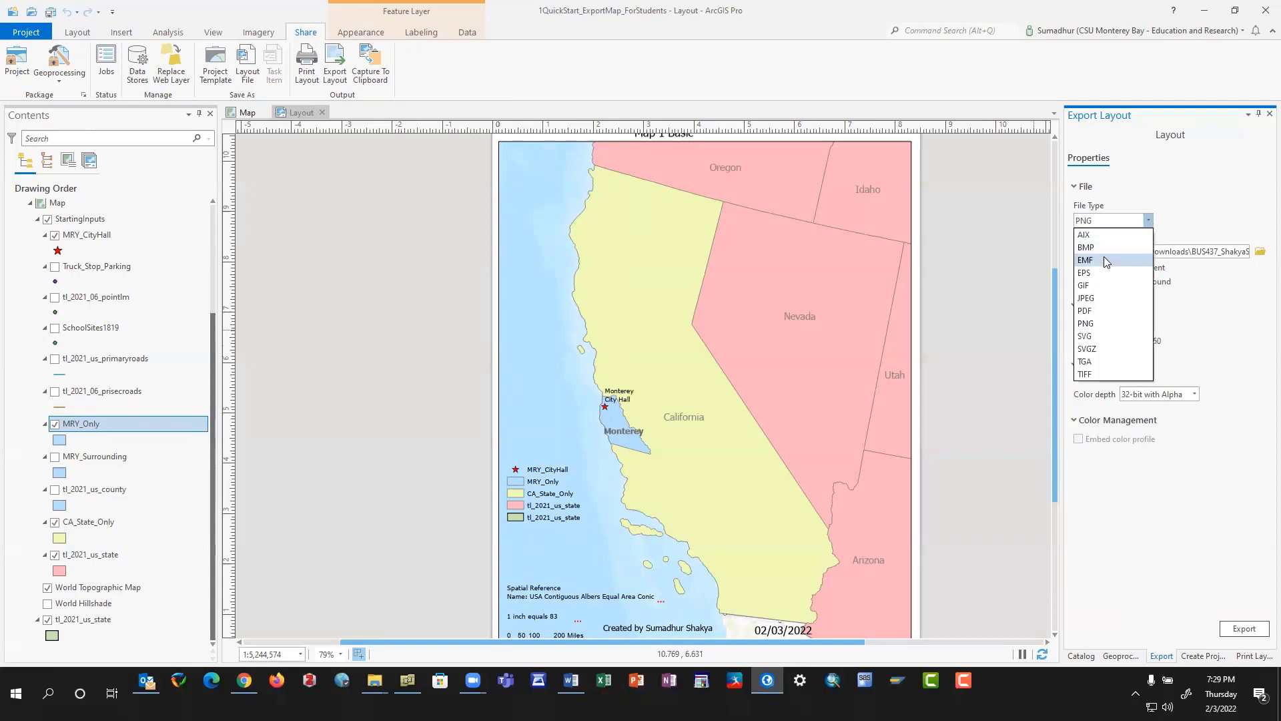
left_click(1097, 296)
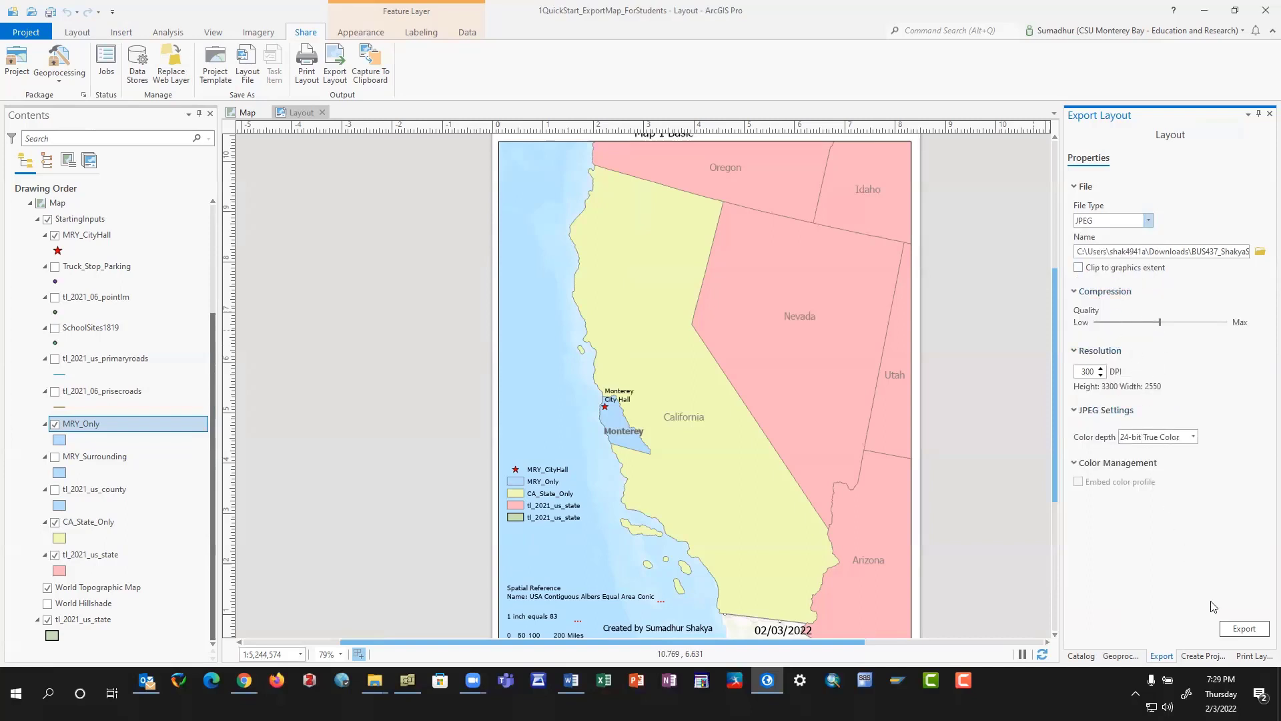
left_click(1241, 625)
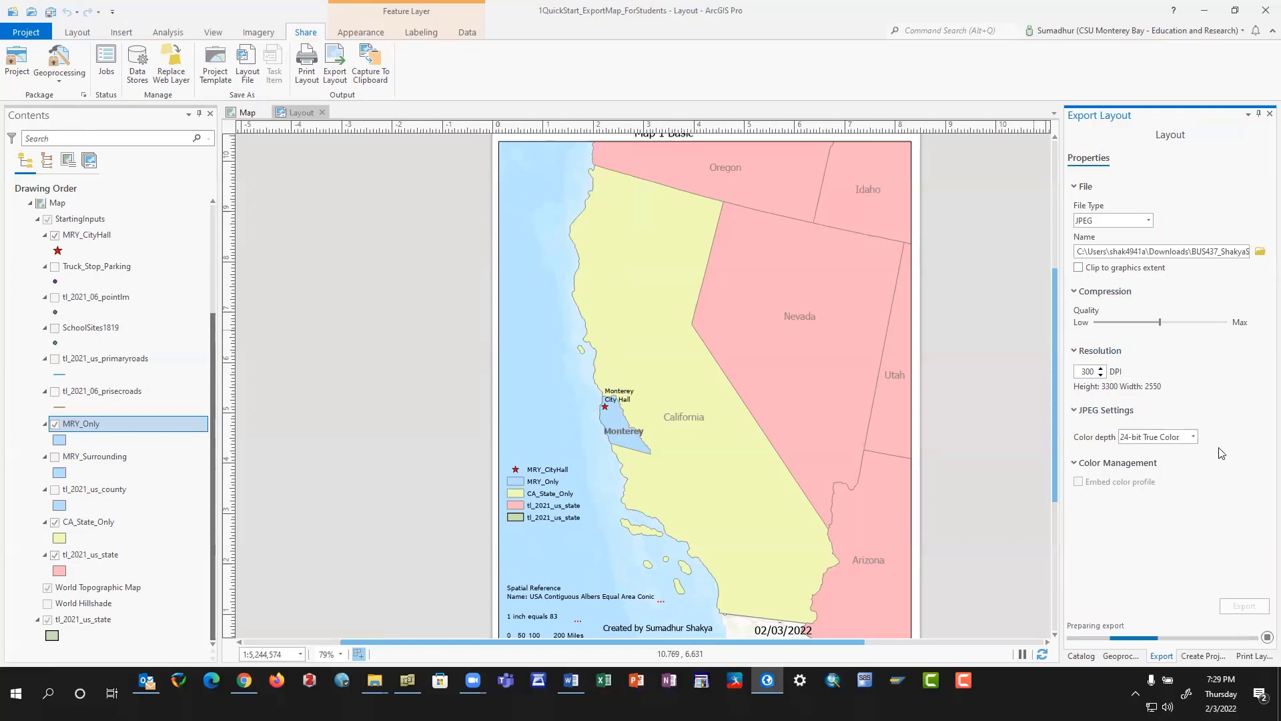
Locate the exported Layout.jpg in the 1QuickStart_ExportMap_ForStudents folder, permanently delete it in File Explorer, and close the export browse dialog.
left_click(1260, 253)
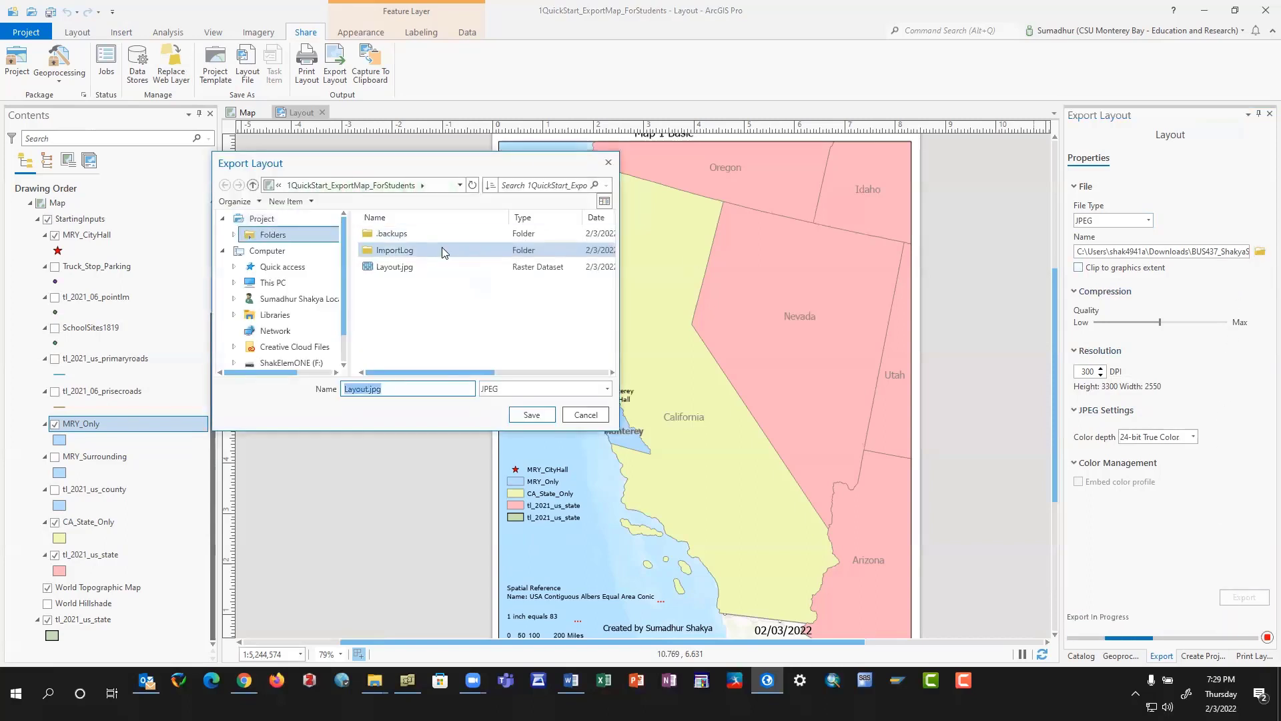
right_click(400, 269)
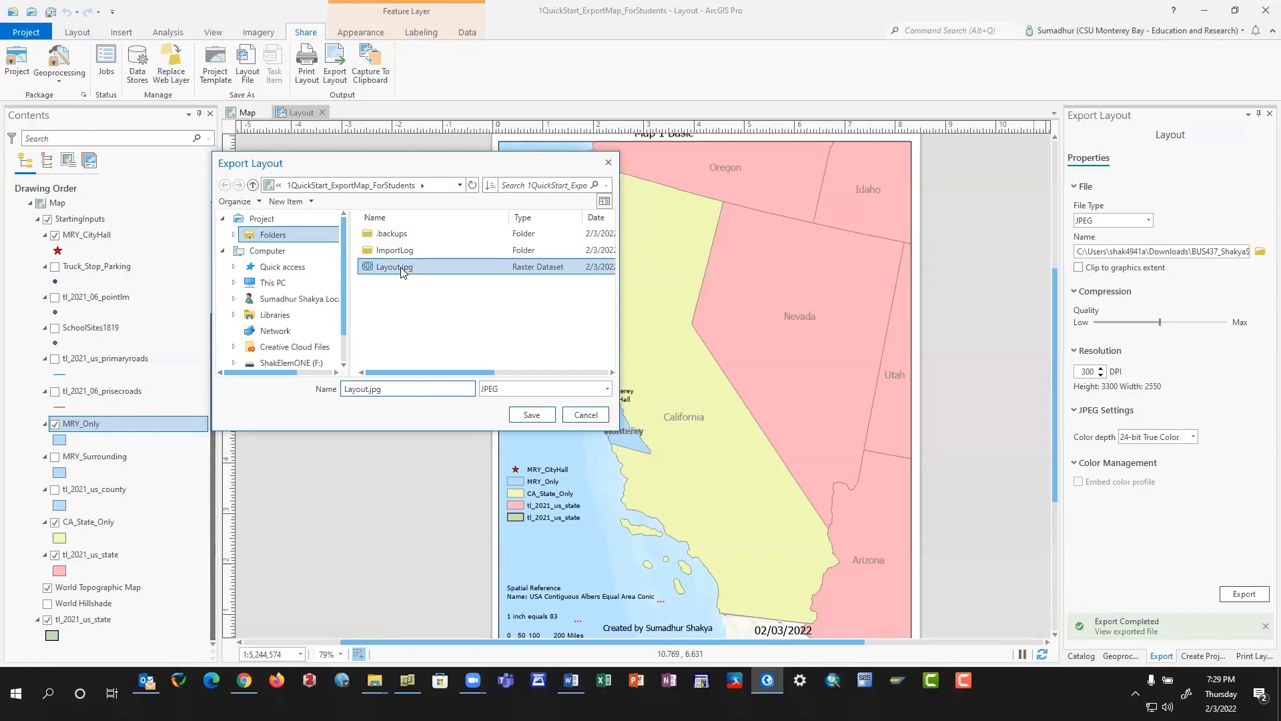
left_click(394, 317)
left_click(436, 187)
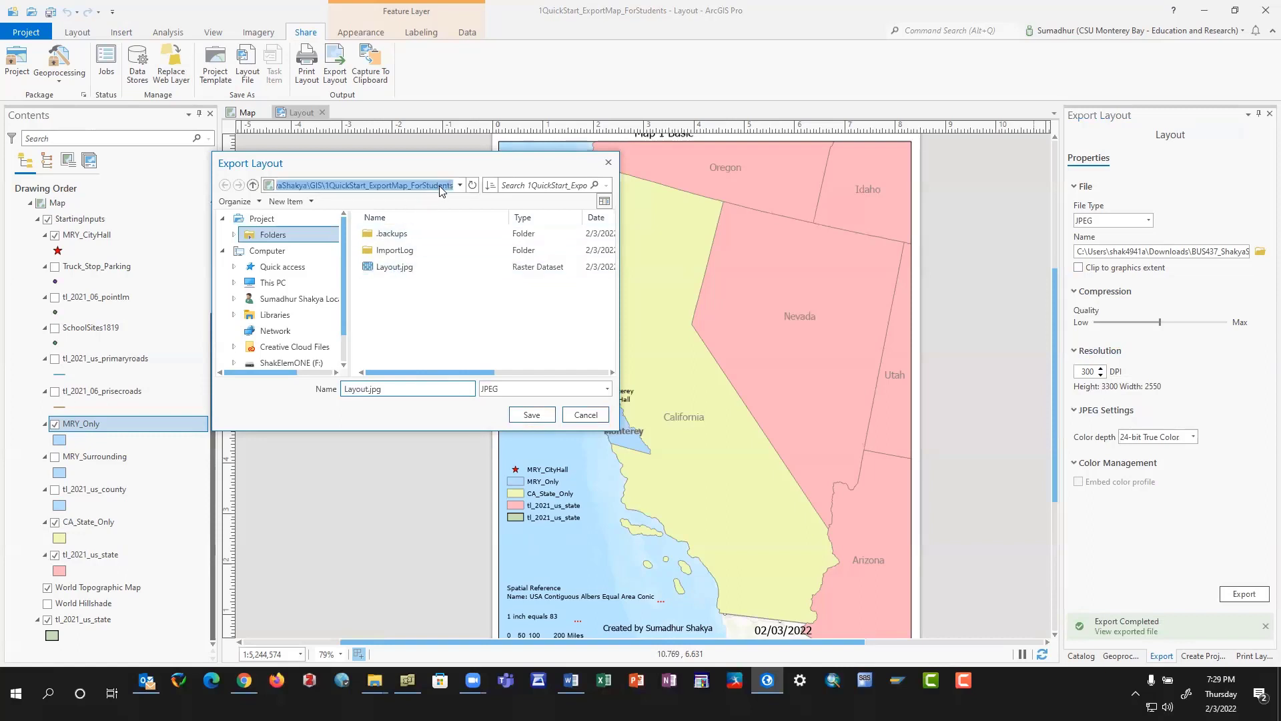
left_click(376, 680)
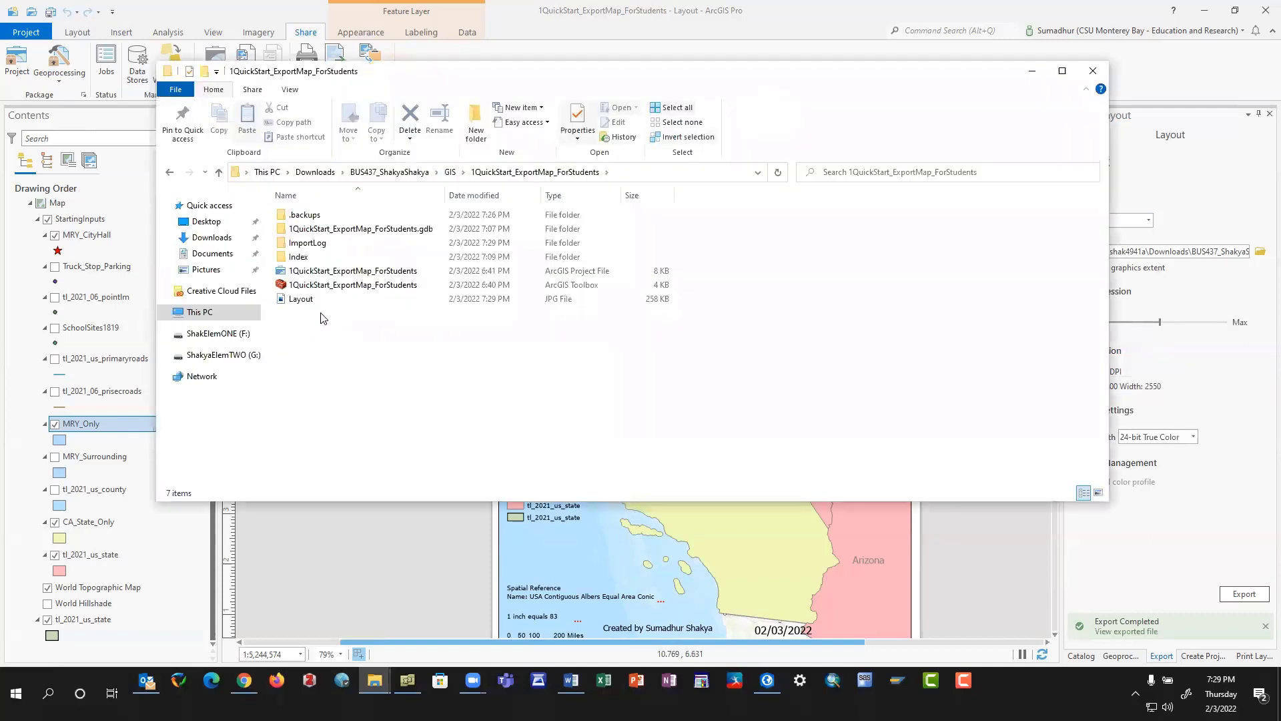
left_click(316, 300)
key("shift+Delete")
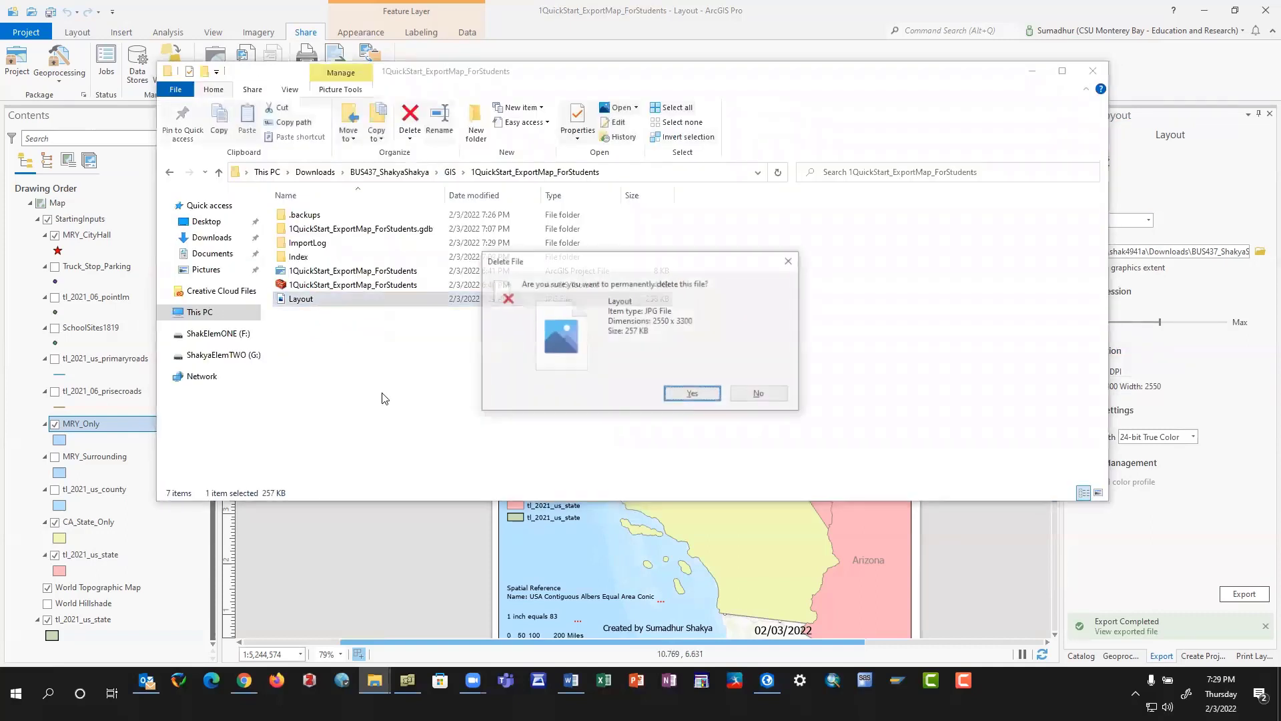
key("Return")
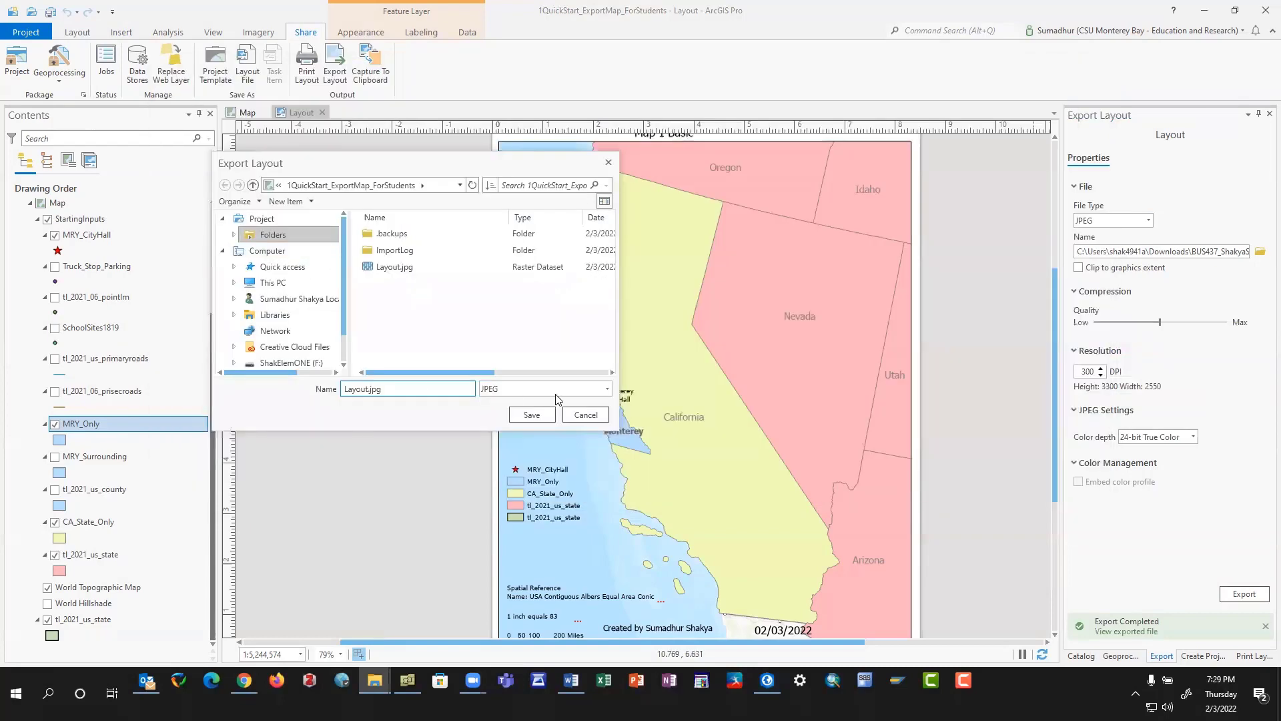
left_click(581, 417)
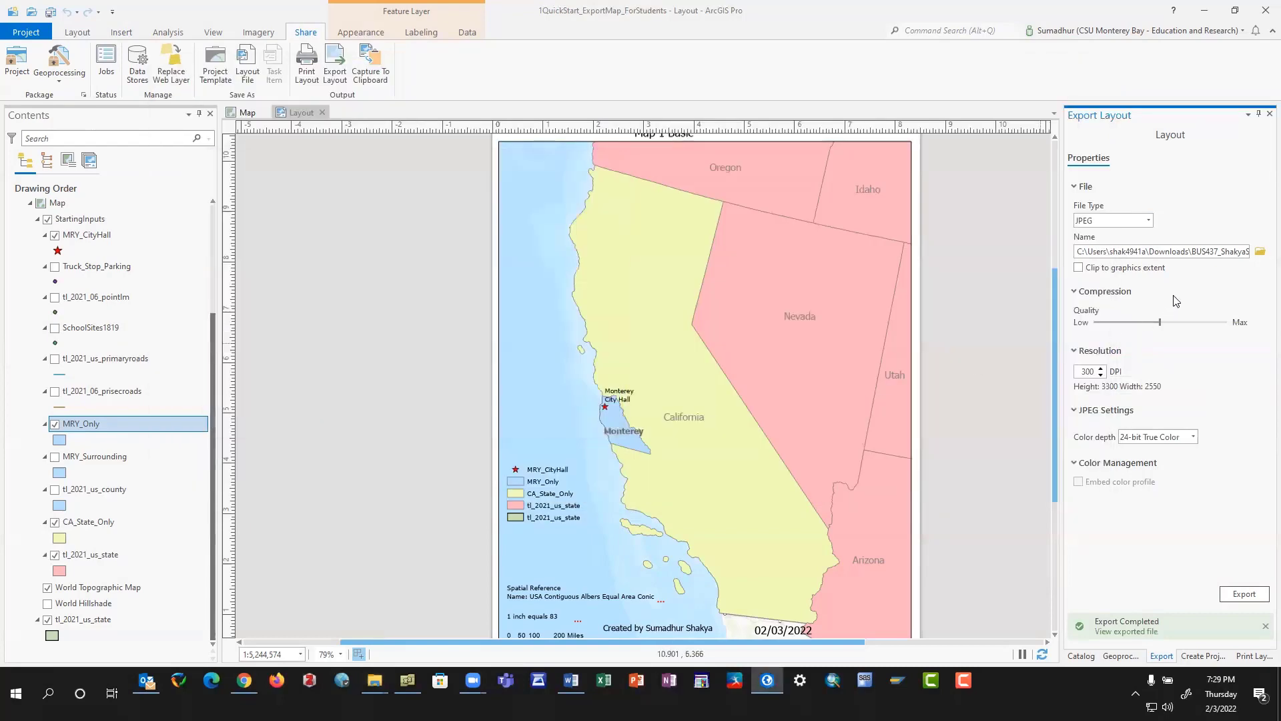
Browse the JPEG export destination to the Maps folder inside GIS in the BUS437 course folder in Downloads.
left_click(1117, 224)
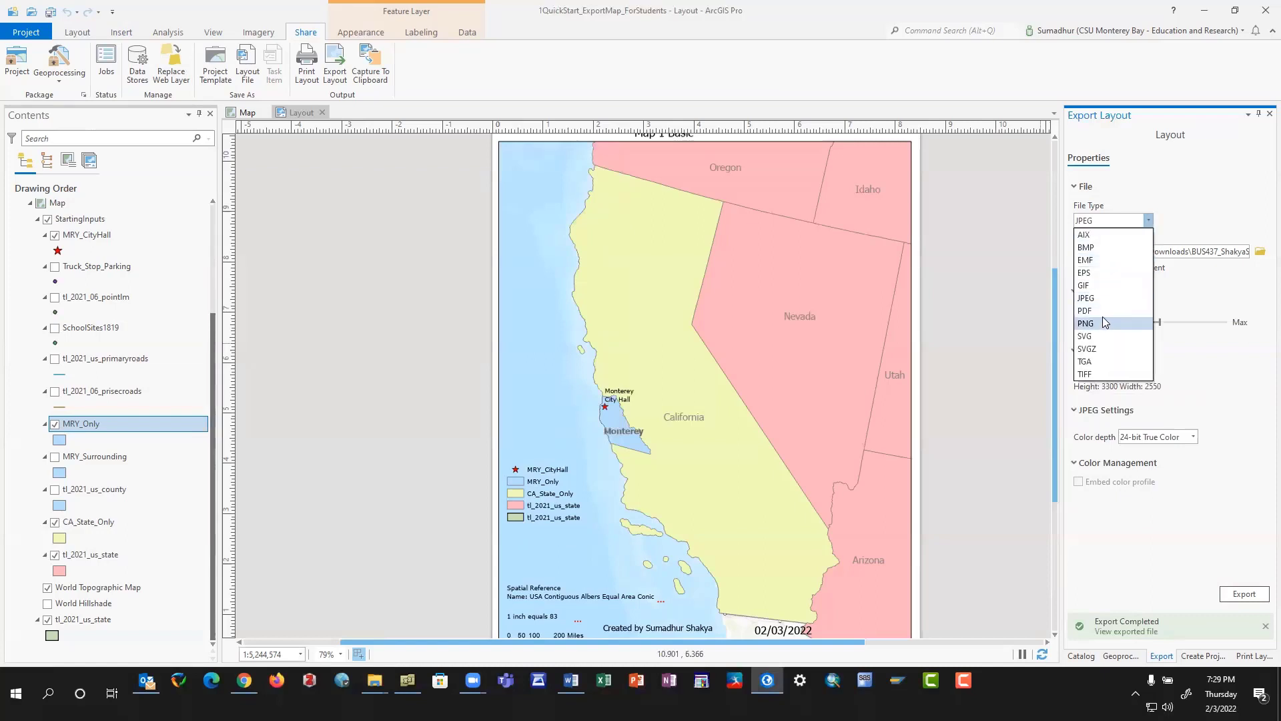
left_click(1199, 222)
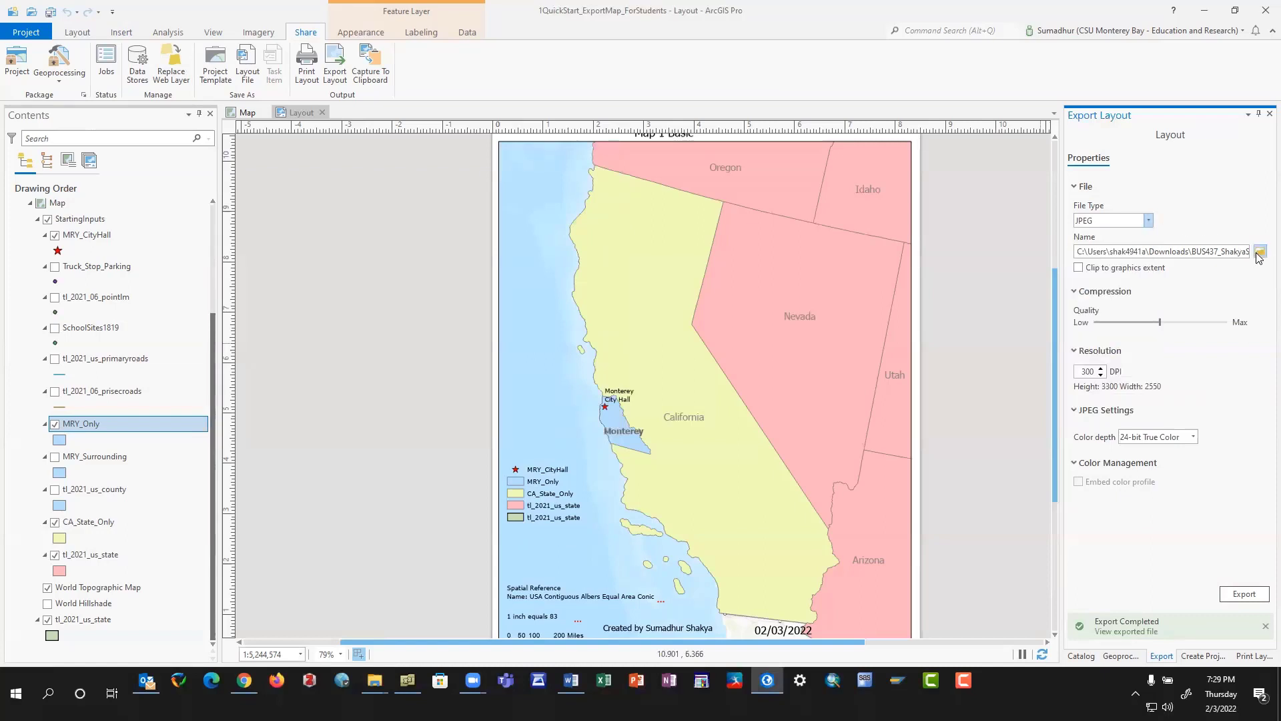
left_click(1260, 251)
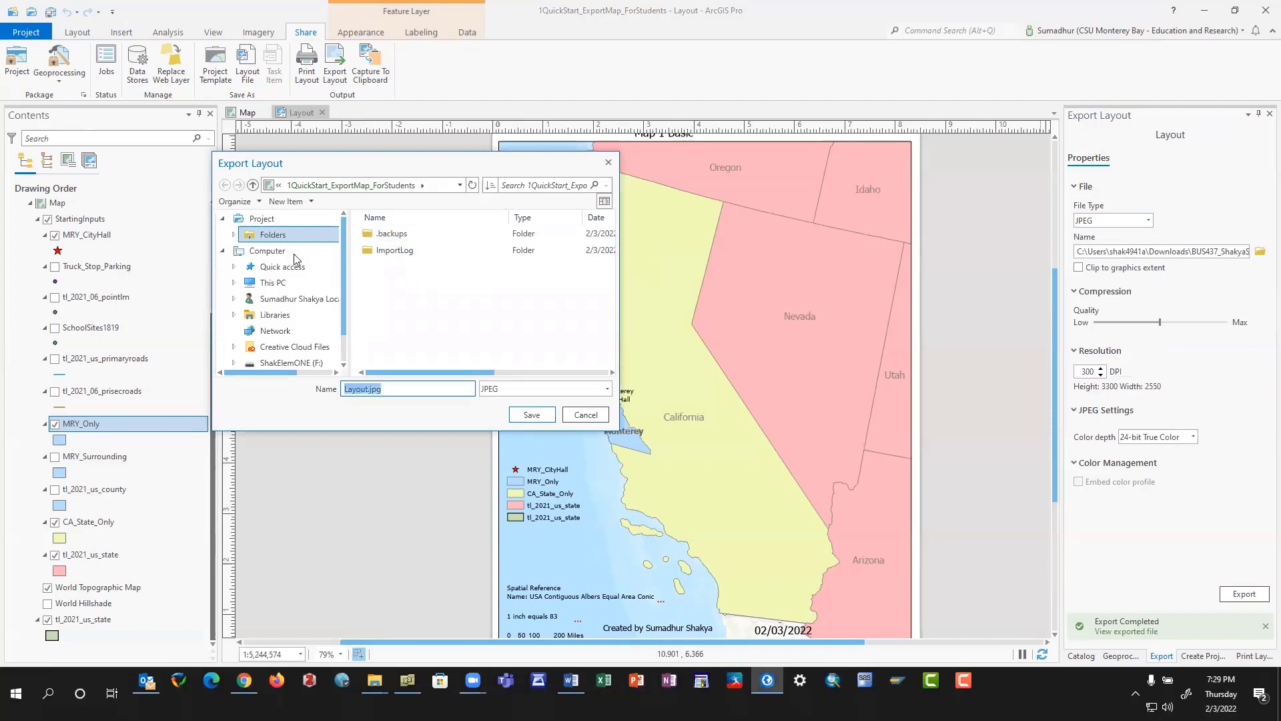
left_click(275, 234)
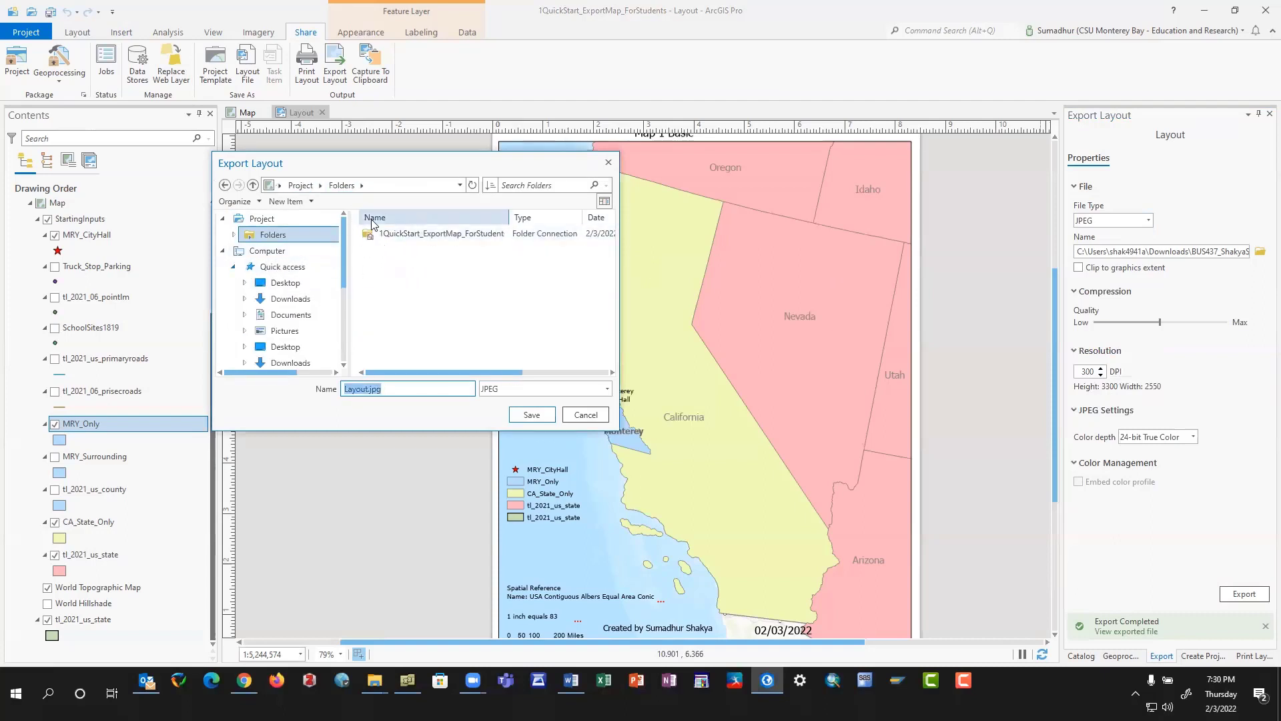
left_click(293, 300)
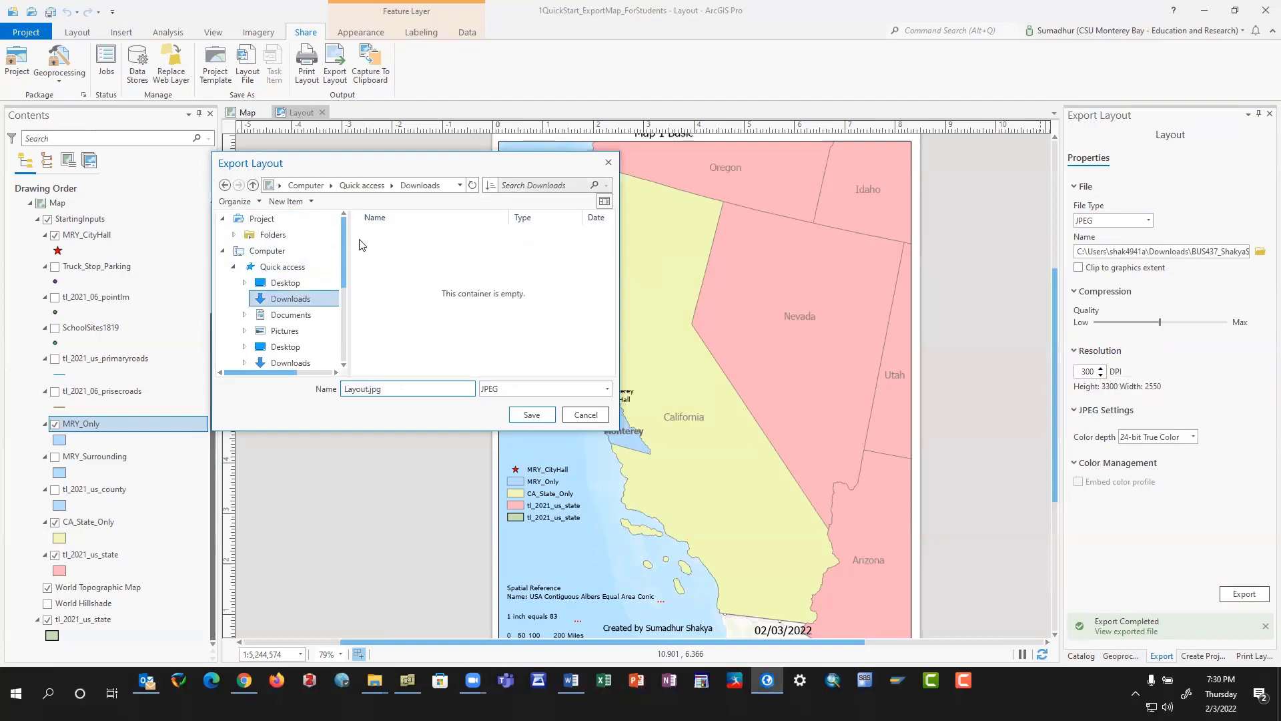
left_click(363, 186)
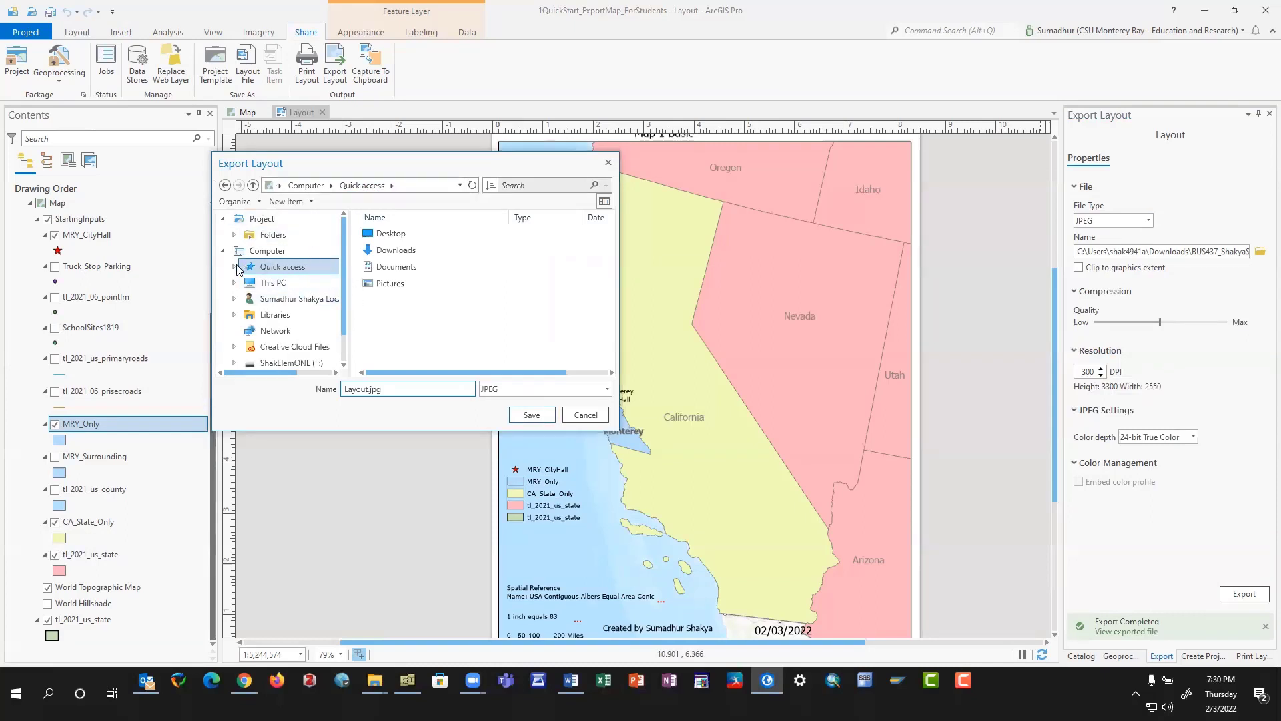
double_click(390, 250)
left_click(393, 235)
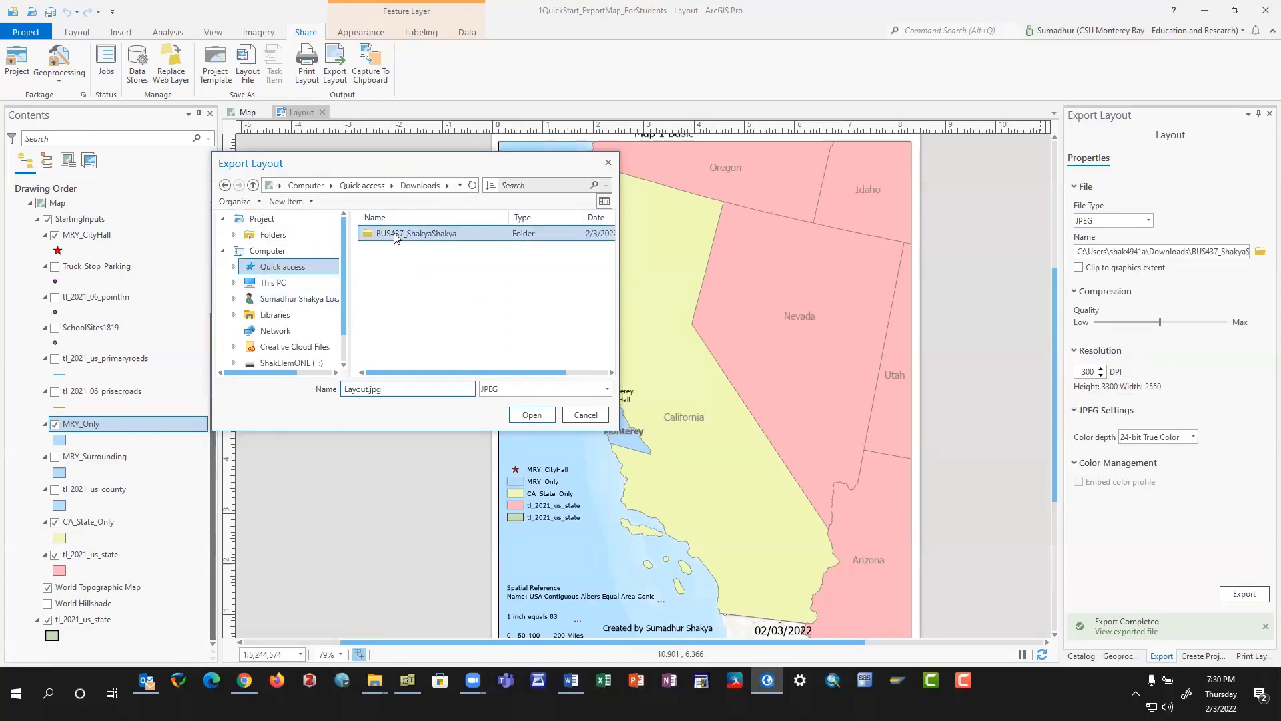
double_click(395, 235)
double_click(395, 235)
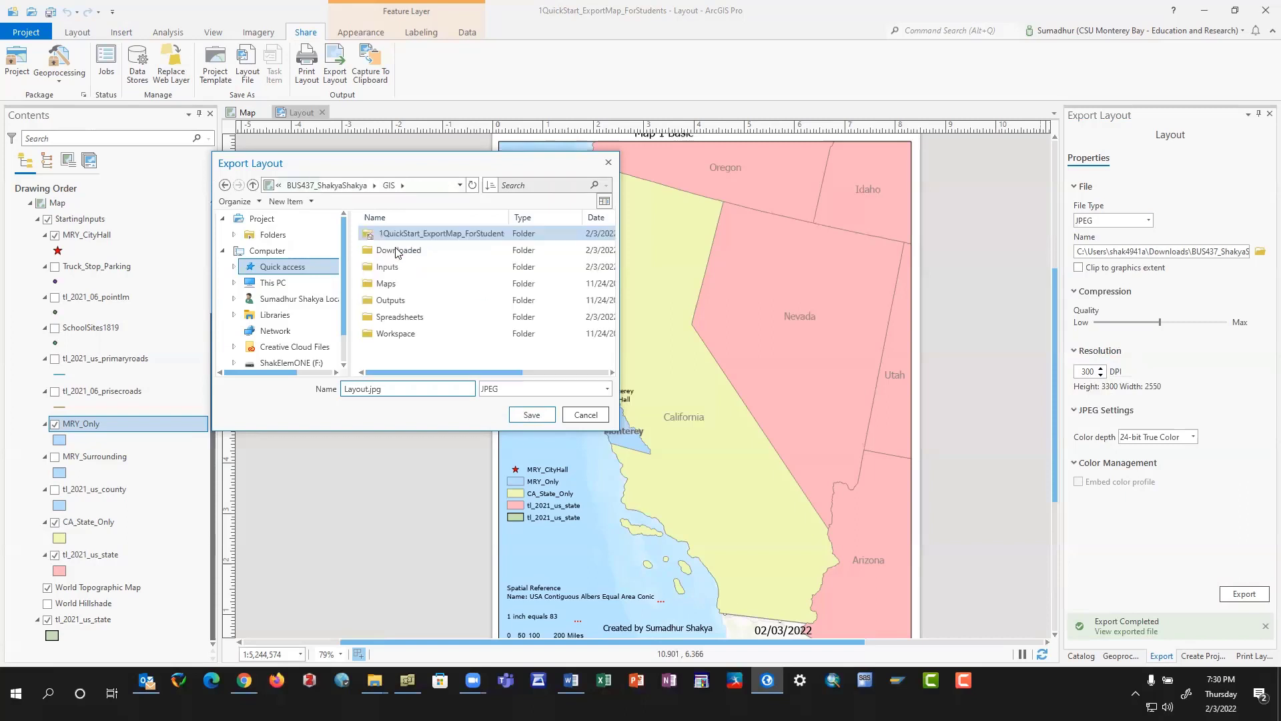
double_click(399, 283)
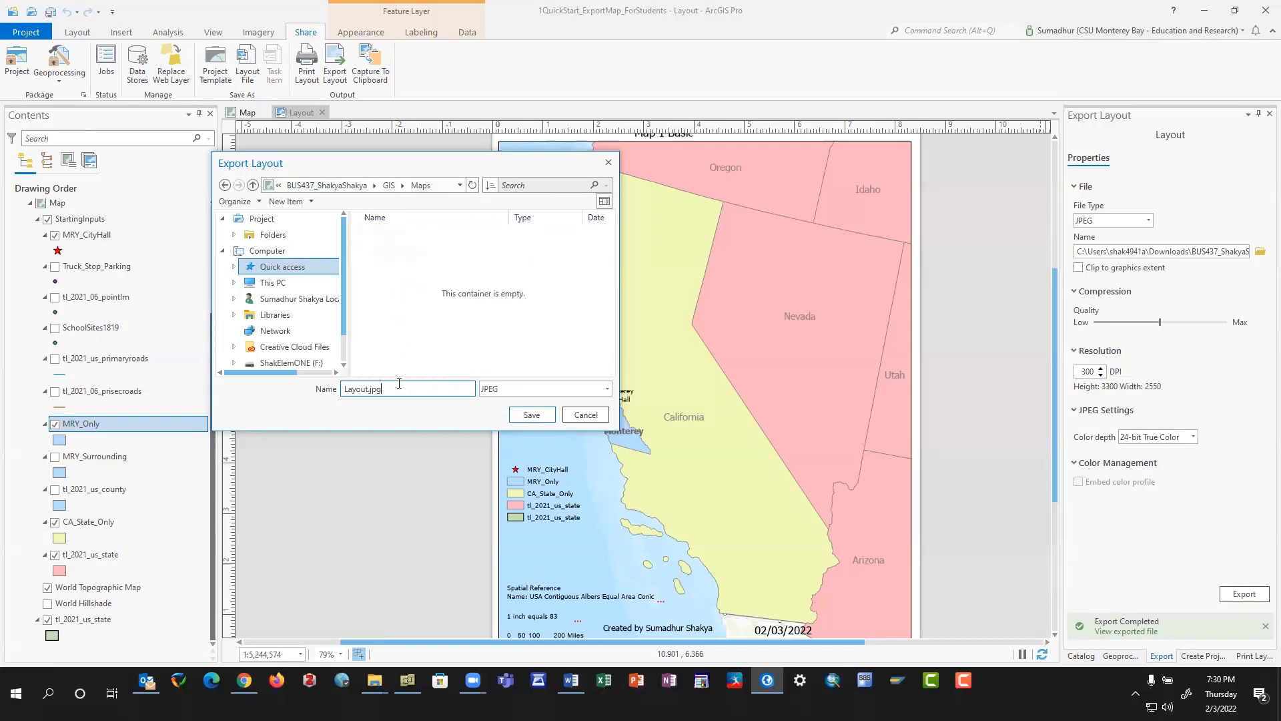
Replace the export file name with 1 Map Basic and save the destination.
left_click_drag(399, 383, 313, 387)
left_click(420, 391)
left_click_drag(419, 391, 316, 388)
type("1 Map Basic")
left_click(524, 417)
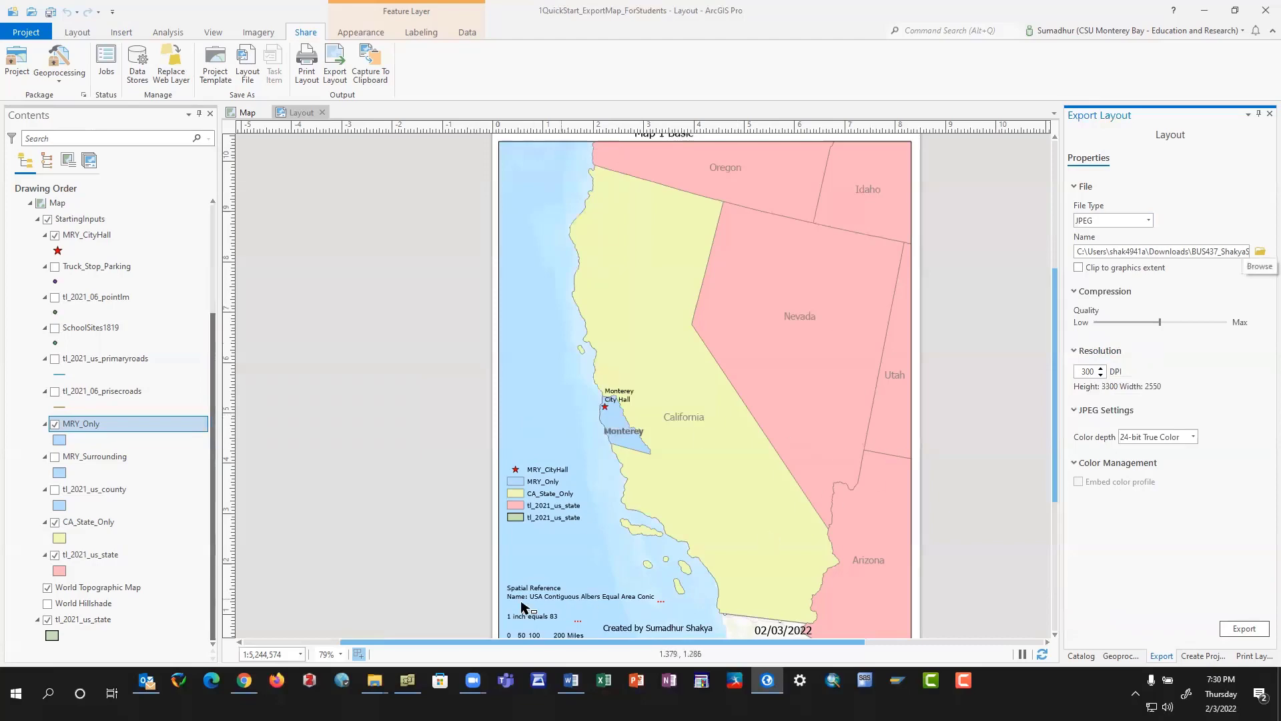
Switch to xplorer² and show the contents of the GIS Maps folder.
left_click(408, 680)
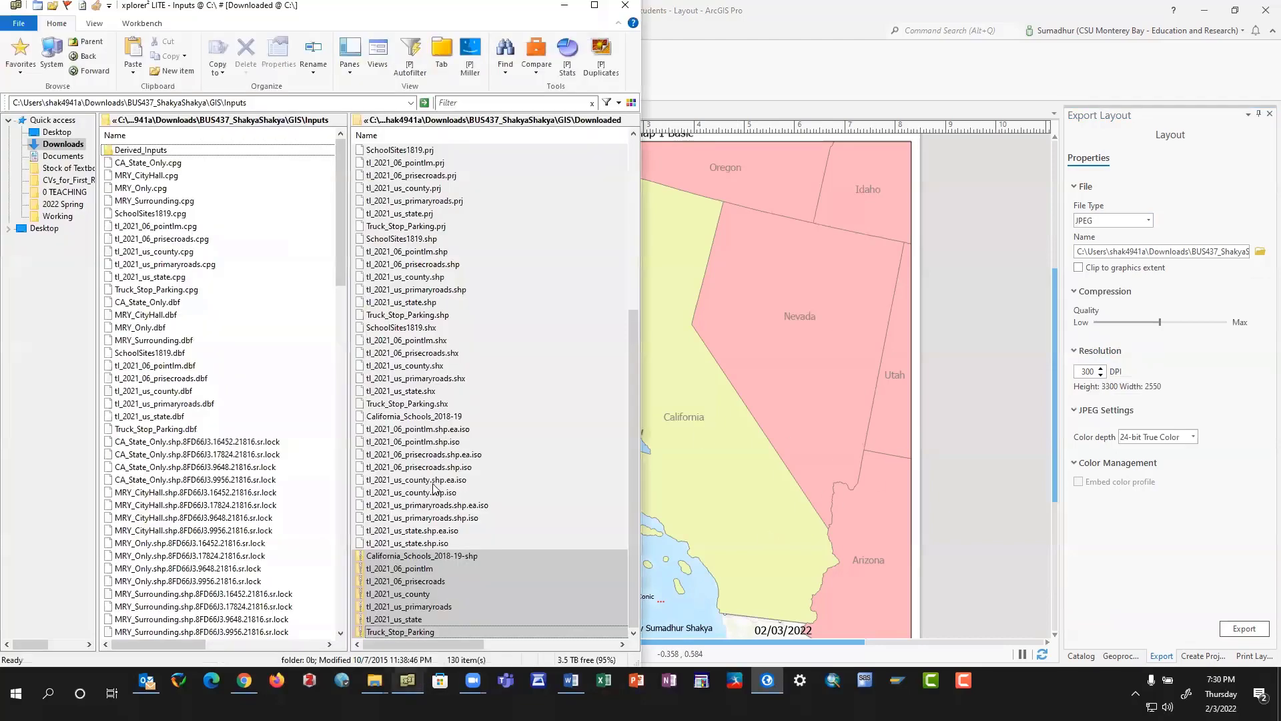
left_click(208, 239)
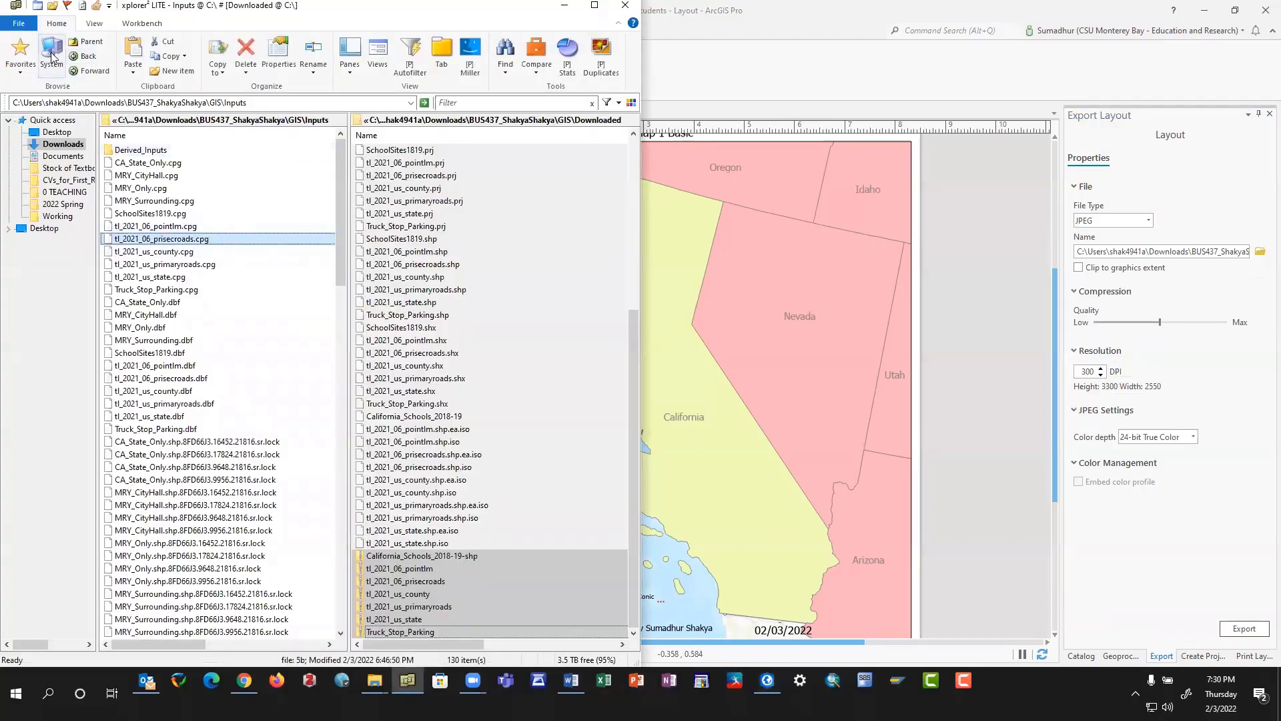
left_click(87, 41)
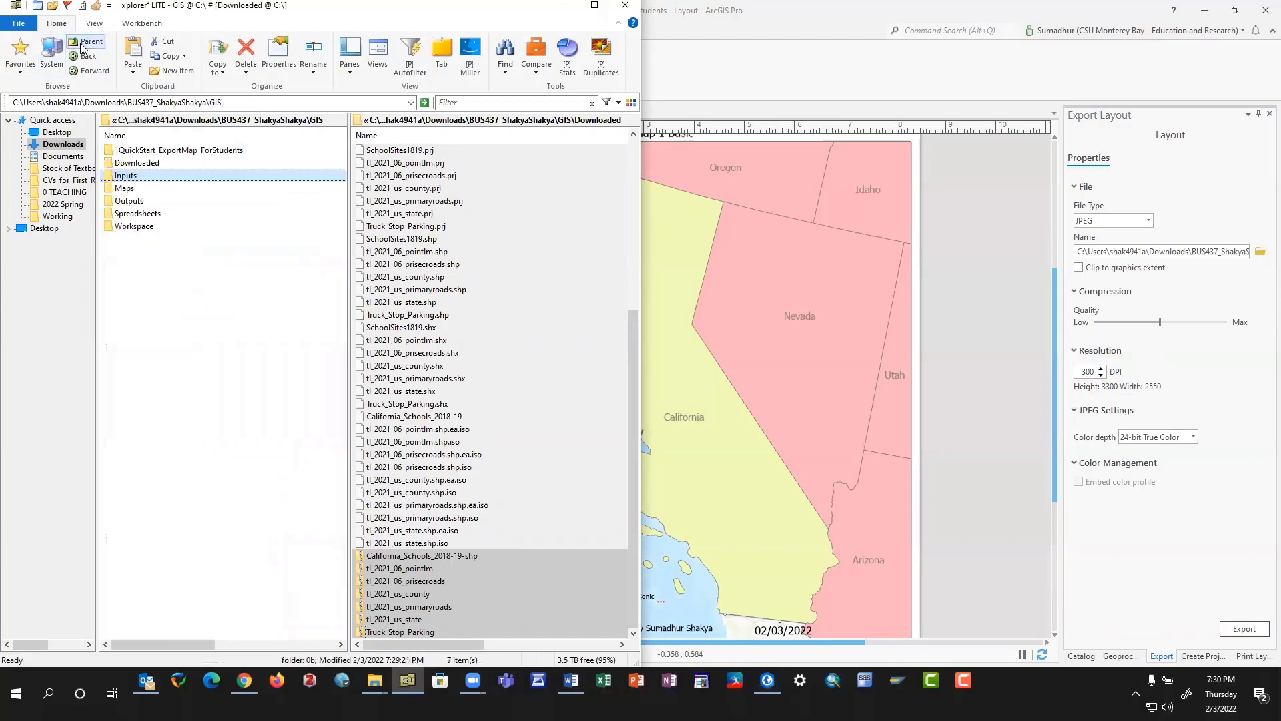
double_click(136, 189)
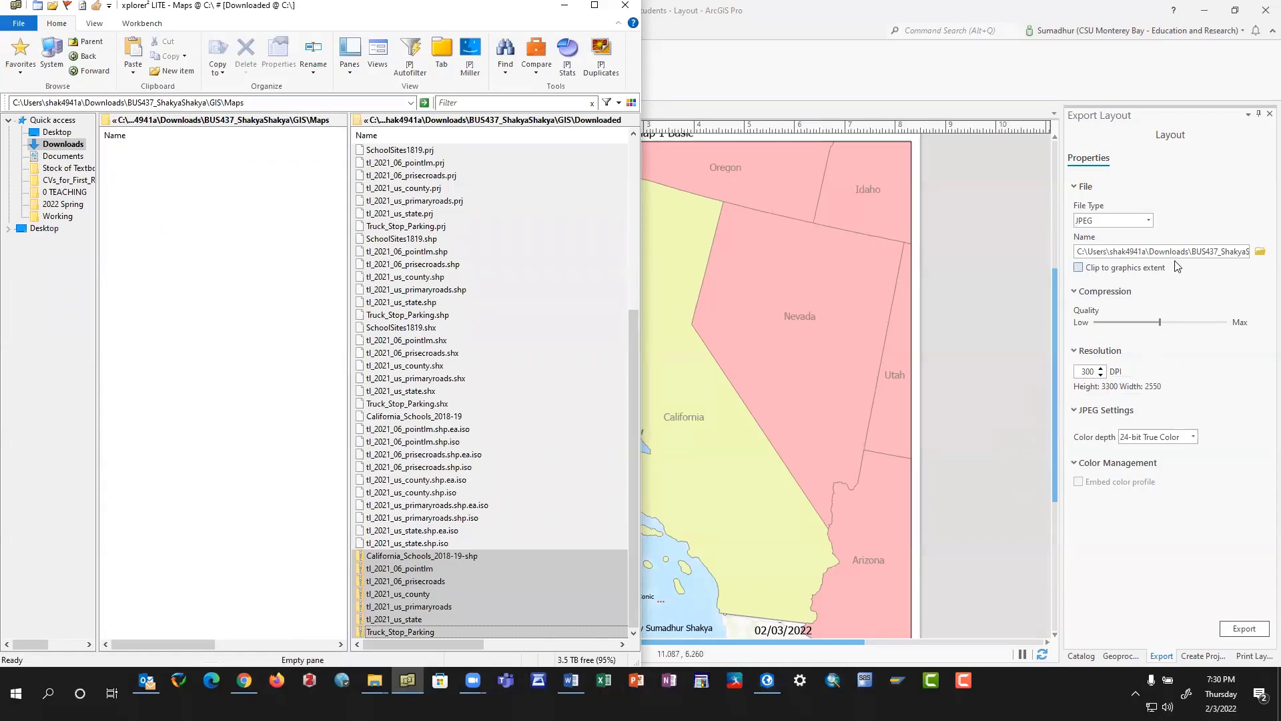
Export the layout as a JPEG to the Maps folder and open the 1 Map Basic image from xplorer² to check it.
left_click(1200, 253)
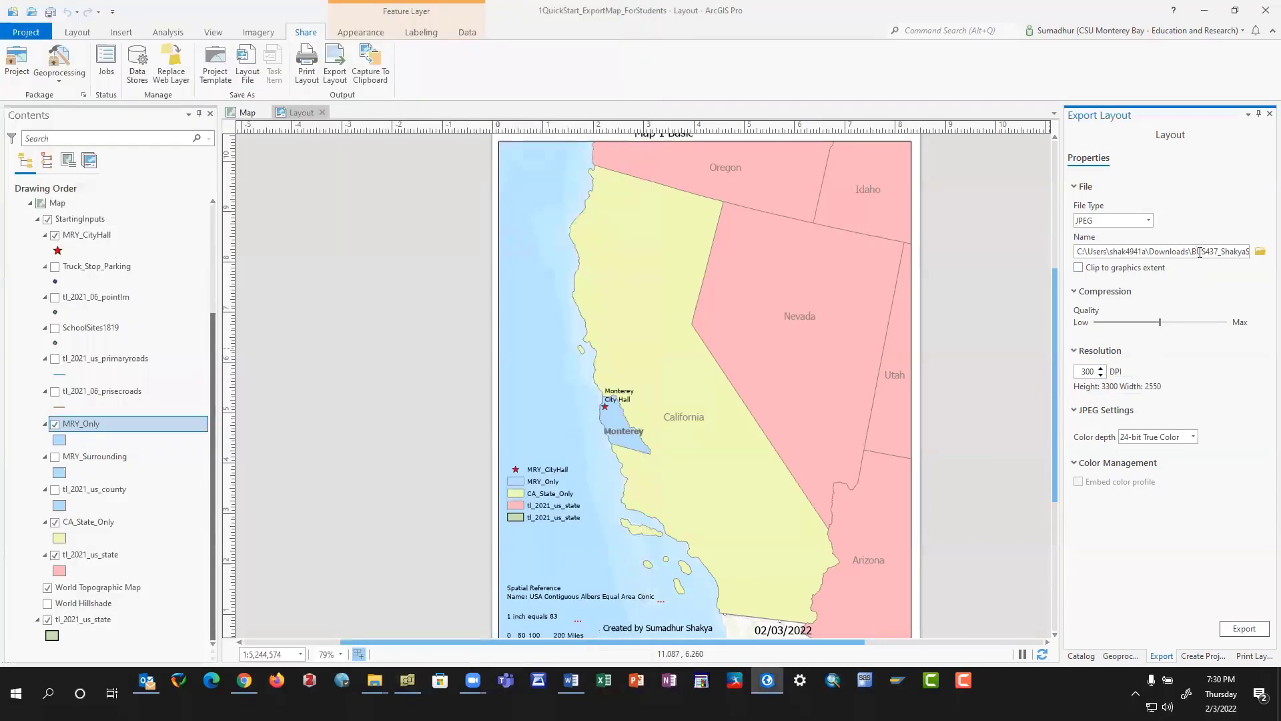
left_click(1243, 629)
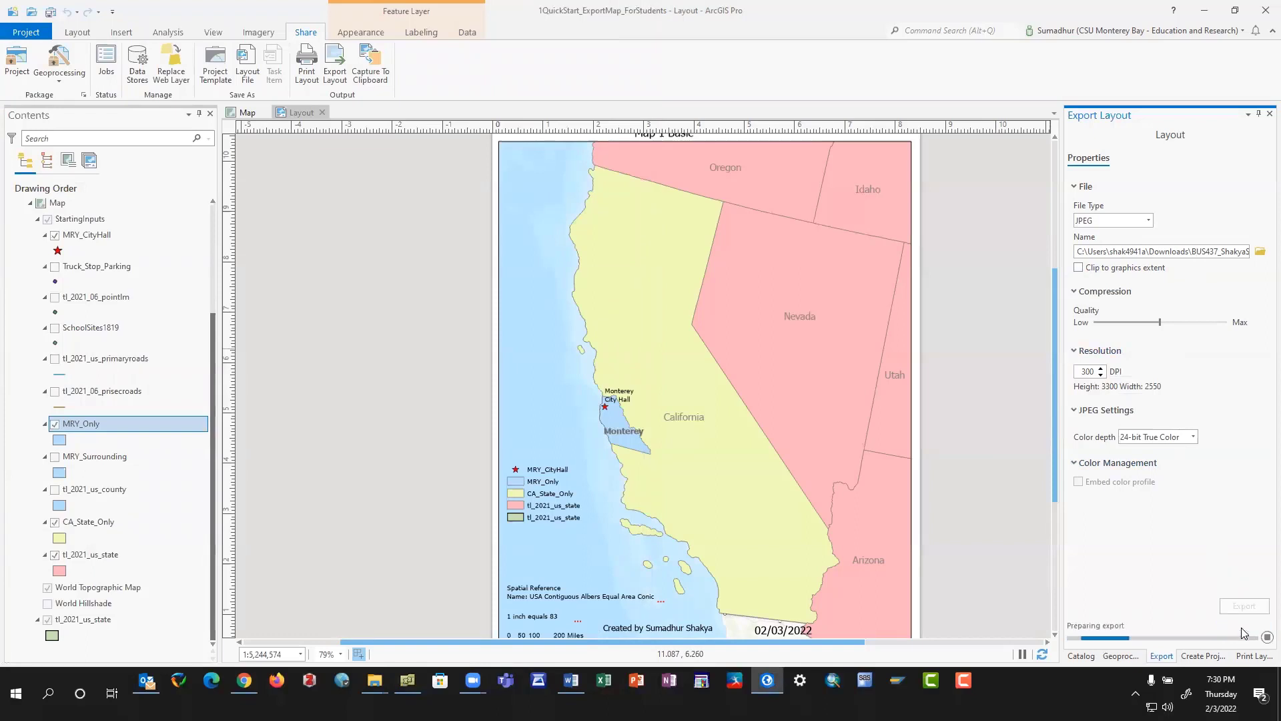
left_click(407, 680)
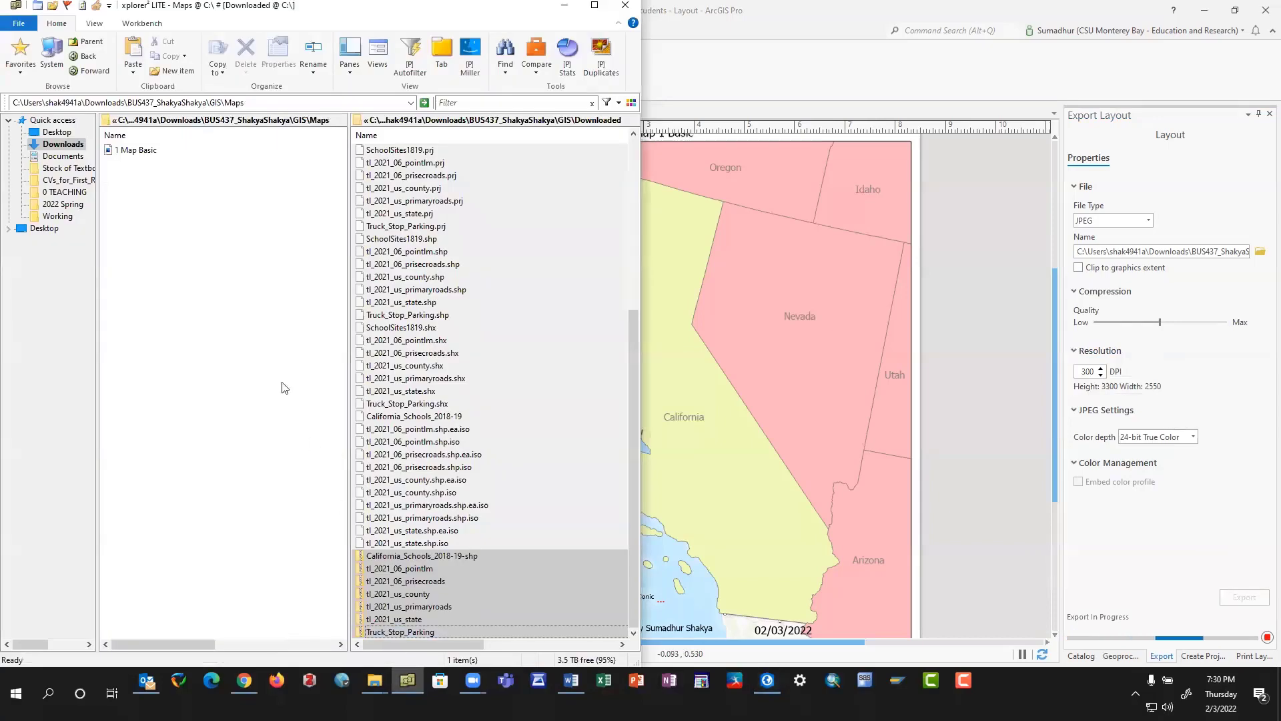
double_click(159, 151)
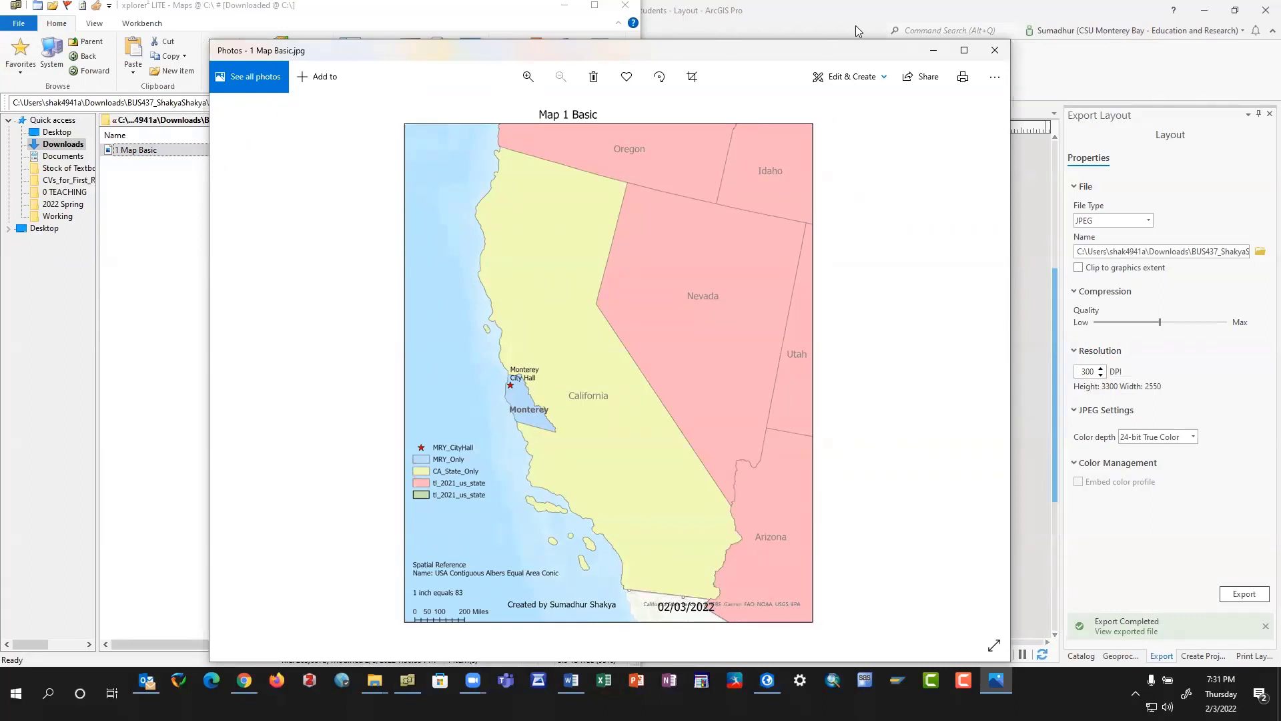
Switch back to ArcGIS Pro and show the whole layout page together with the layout tools.
left_click(982, 11)
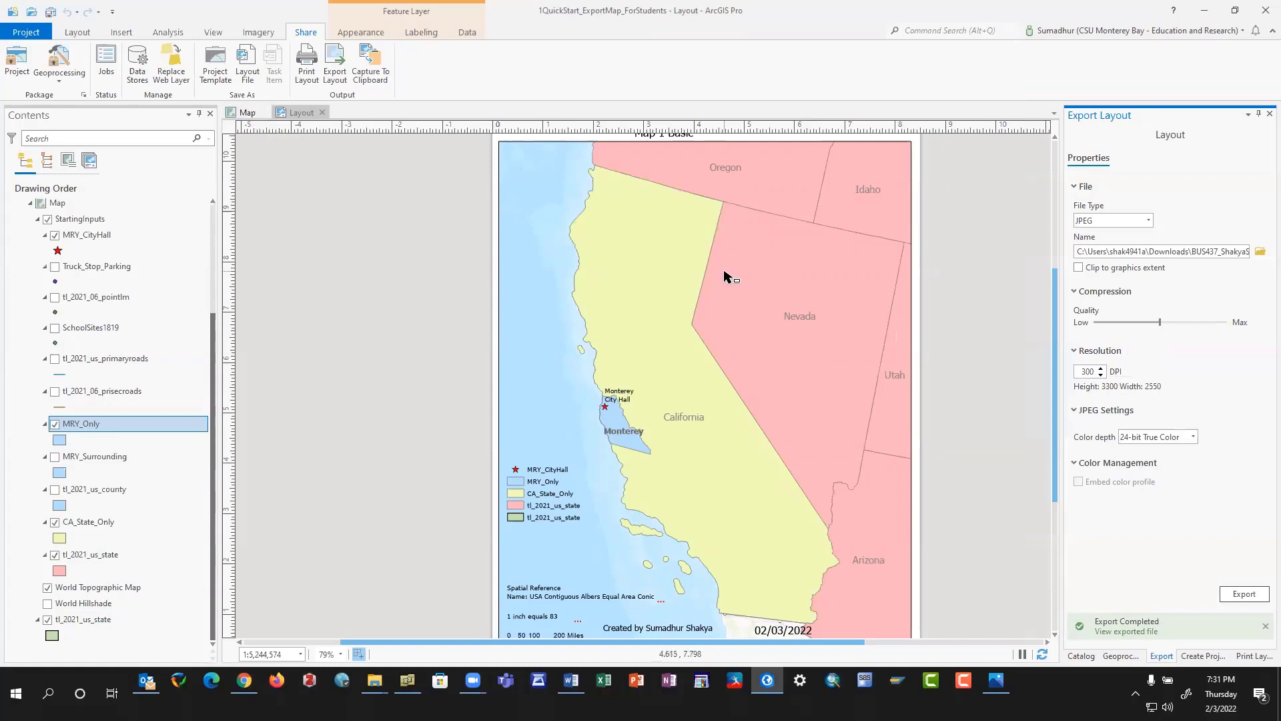
scroll(726, 287, "down", 2)
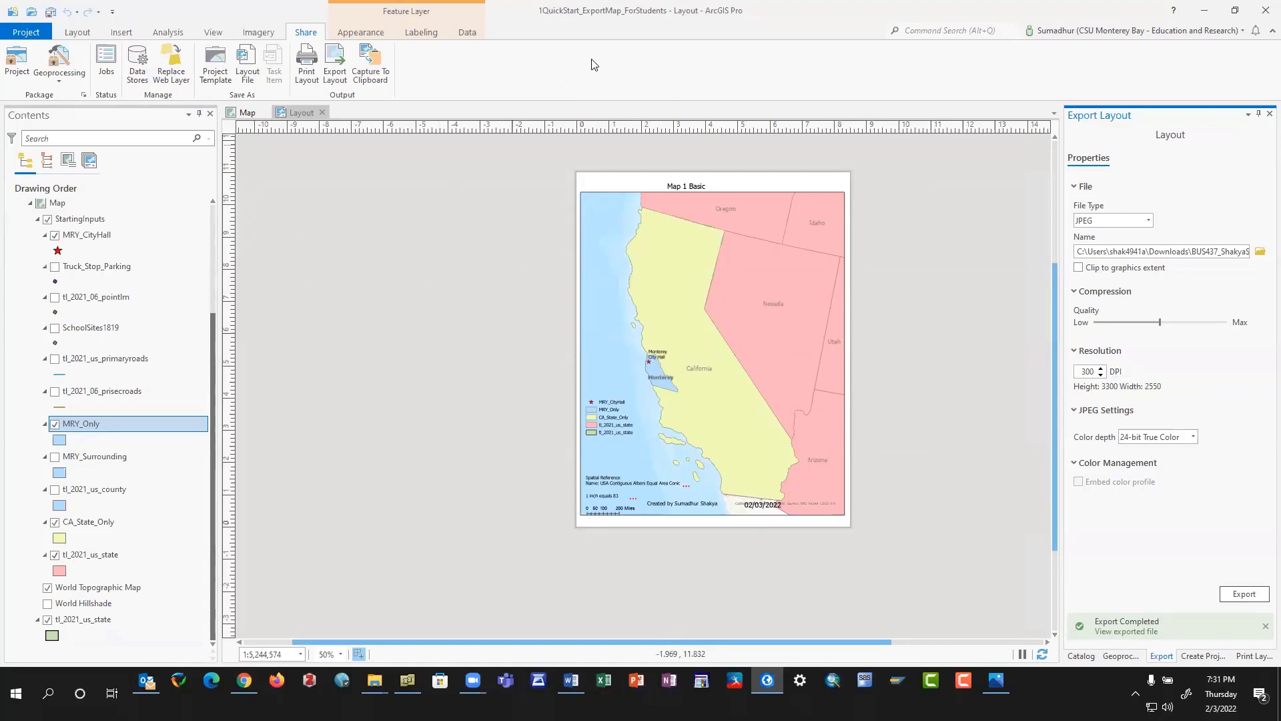
left_click(78, 32)
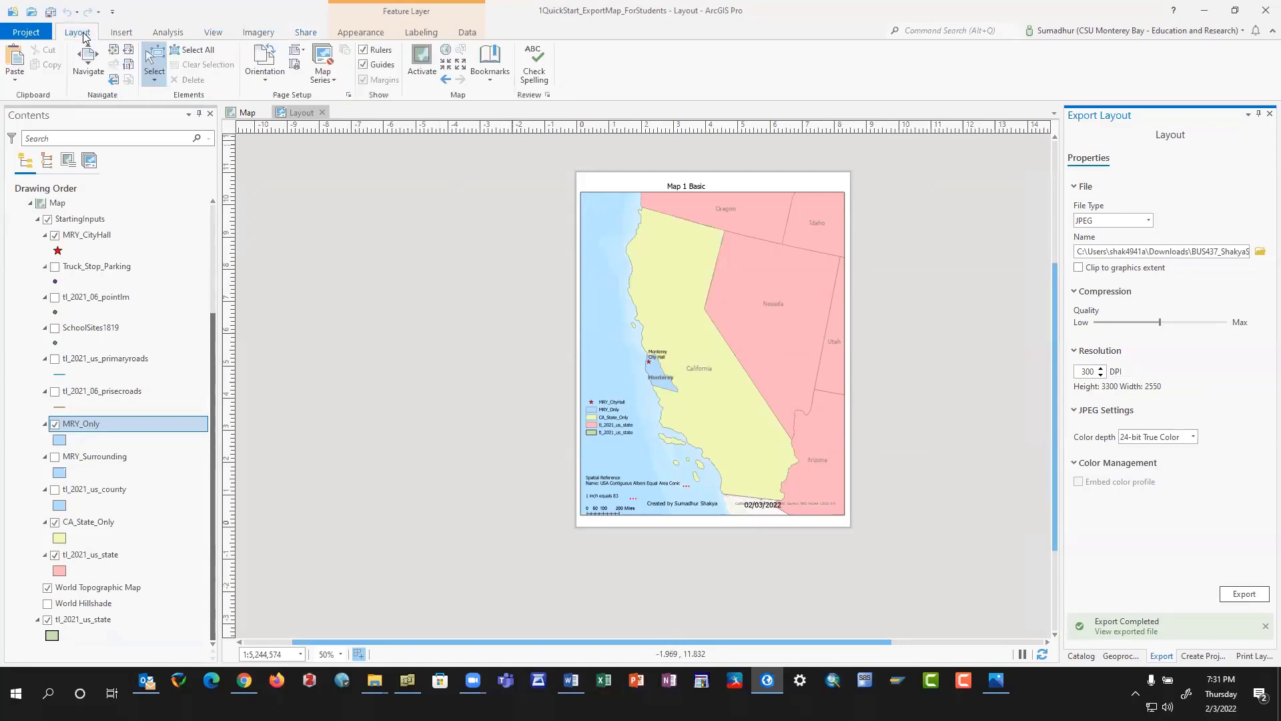